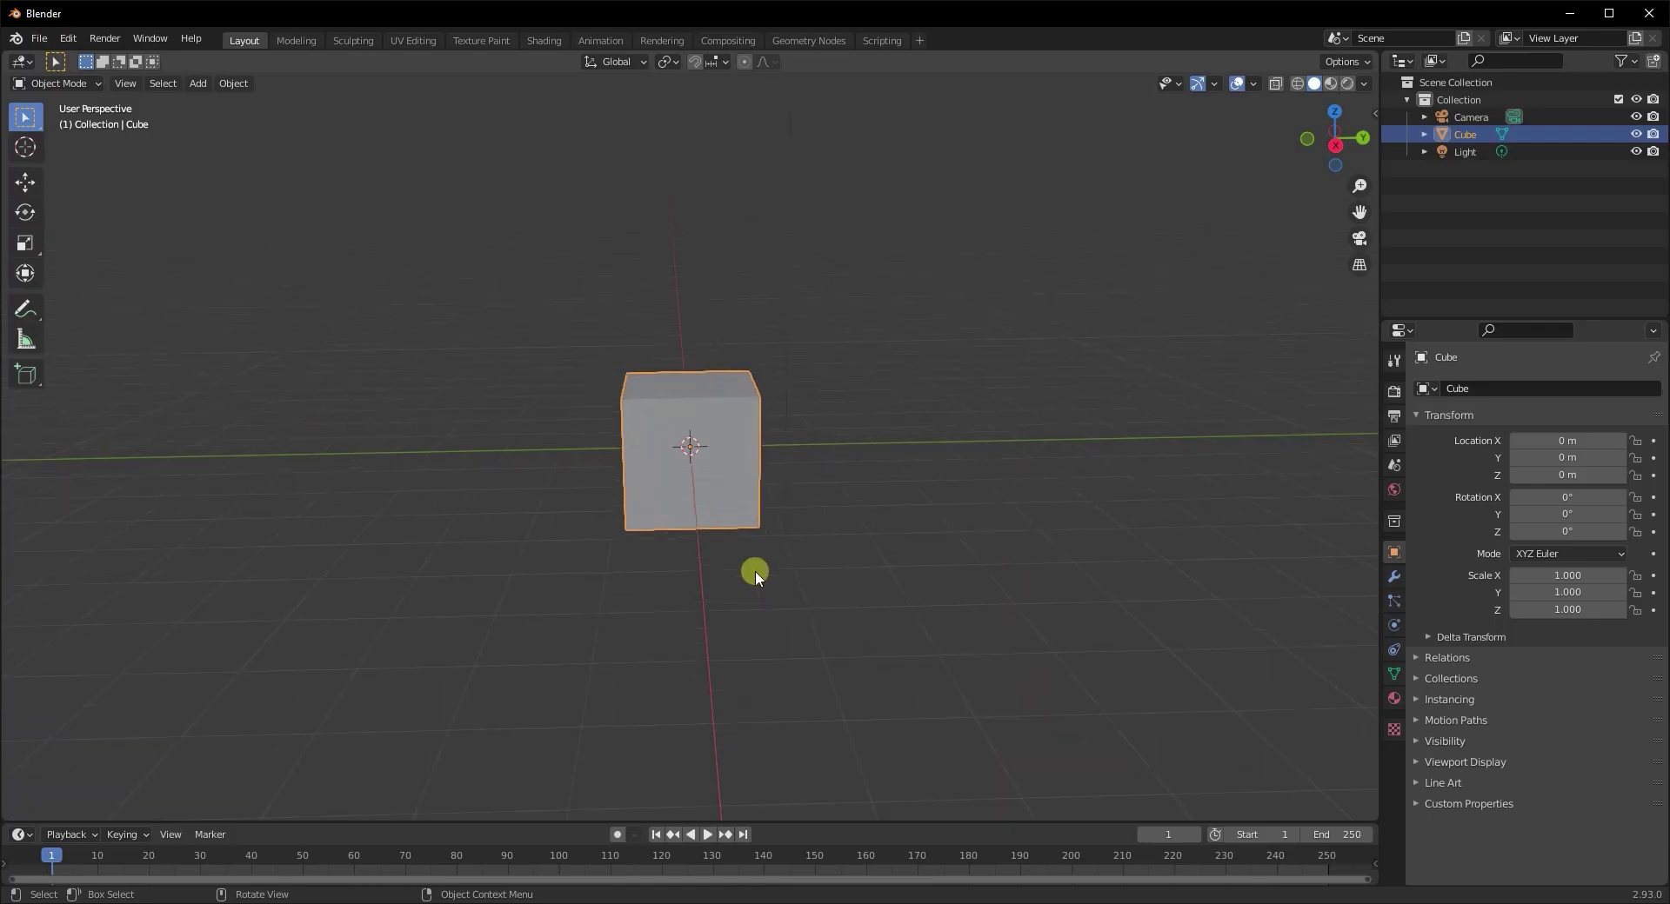
Step: Delete the default camera and light from the scene, leaving only the cube
{"action": "mouse_move", "coordinate": [755, 572]}
{"action": "middle_mouse_down"}
{"action": "mouse_move", "coordinate": [717, 565]}
{"action": "mouse_move", "coordinate": [493, 417]}
{"action": "middle_mouse_up"}
{"action": "left_click_drag", "start_coordinate": [344, 226], "coordinate": [545, 420]}
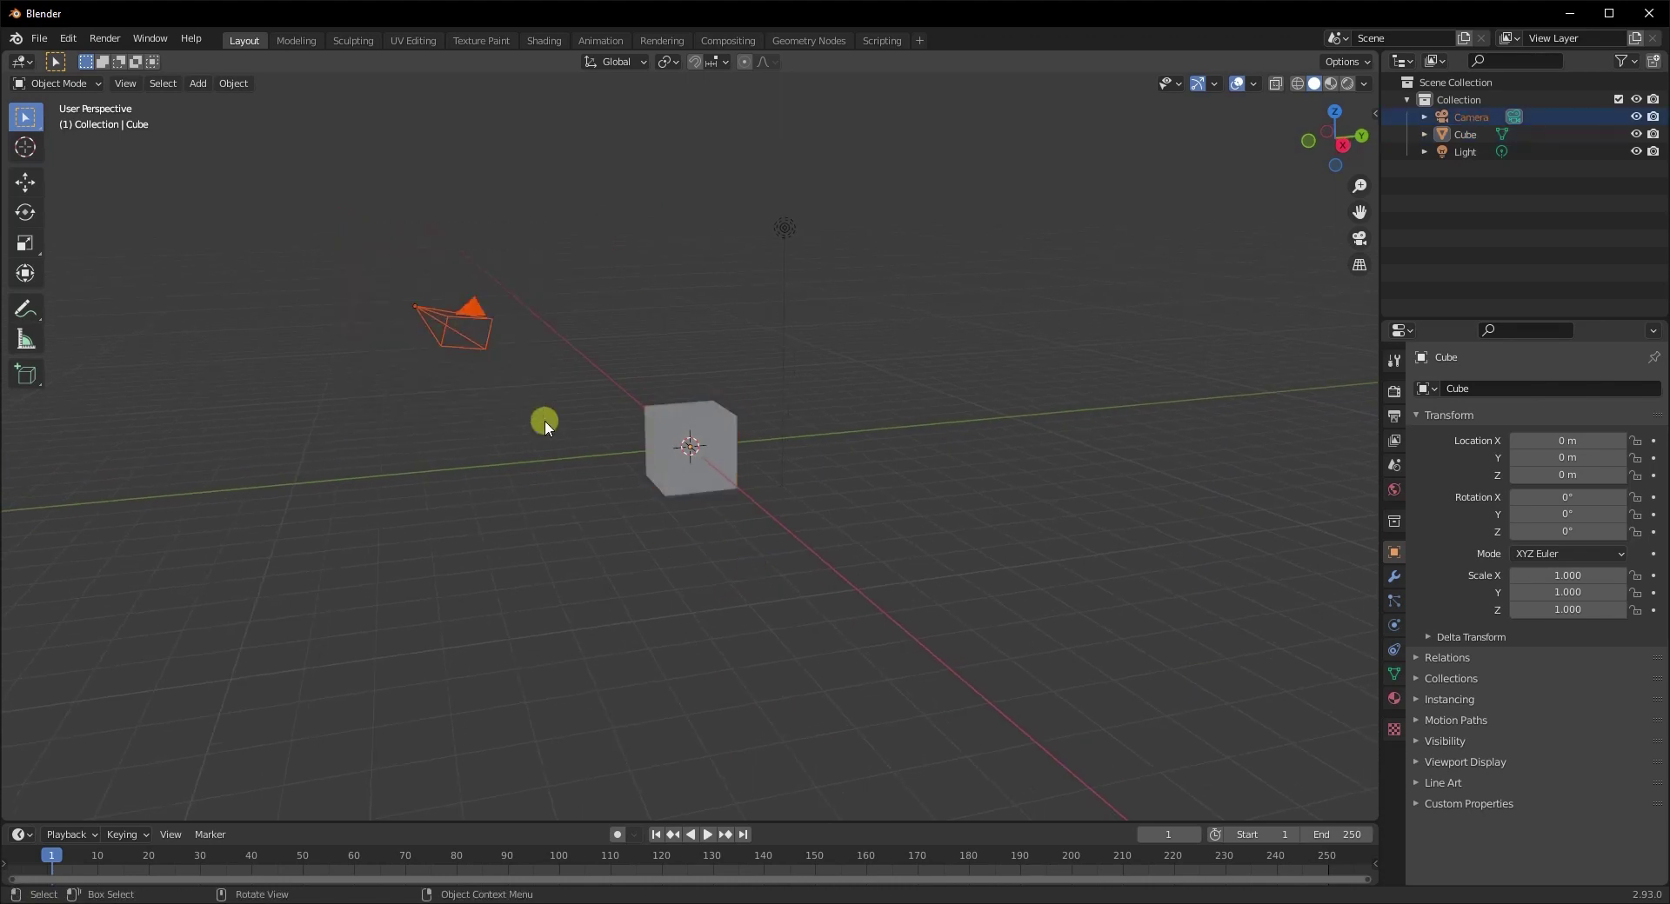
{"action": "key", "text": "Delete"}
{"action": "key", "text": "Delete"}
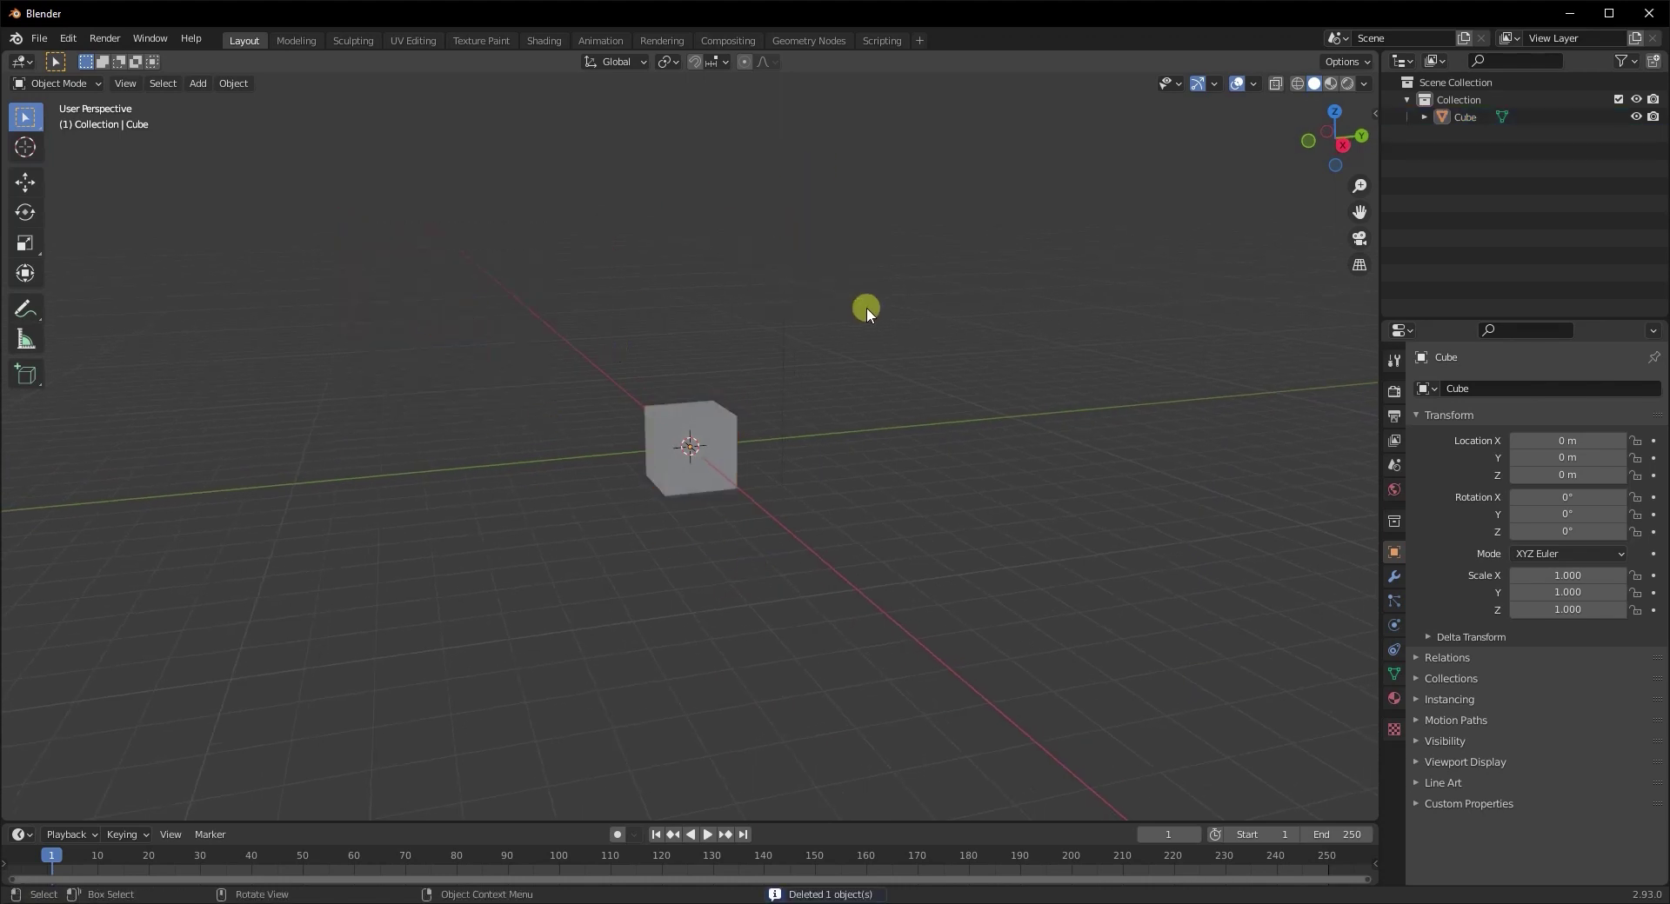
Step: Stretch the cube along Z to a scale of about 2.14
{"action": "middle_click_drag", "start_coordinate": [764, 421], "coordinate": [551, 415]}
{"action": "left_click", "coordinate": [672, 473]}
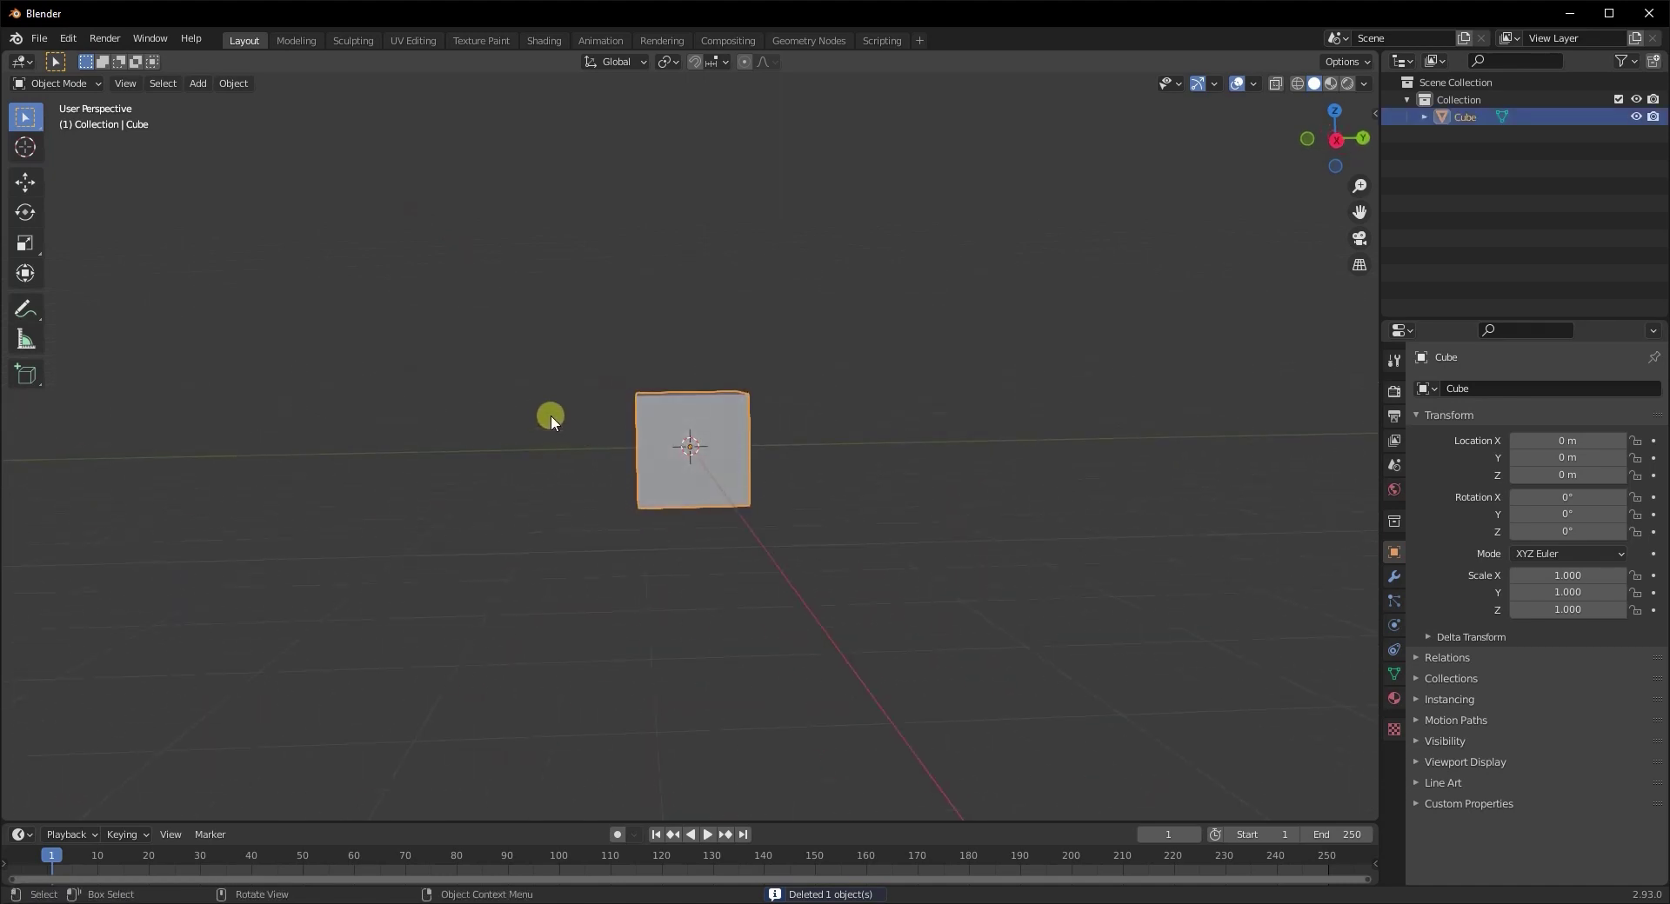
{"action": "middle_click_drag", "start_coordinate": [540, 415], "coordinate": [564, 384]}
{"action": "key", "text": "s"}
{"action": "key", "text": "z"}
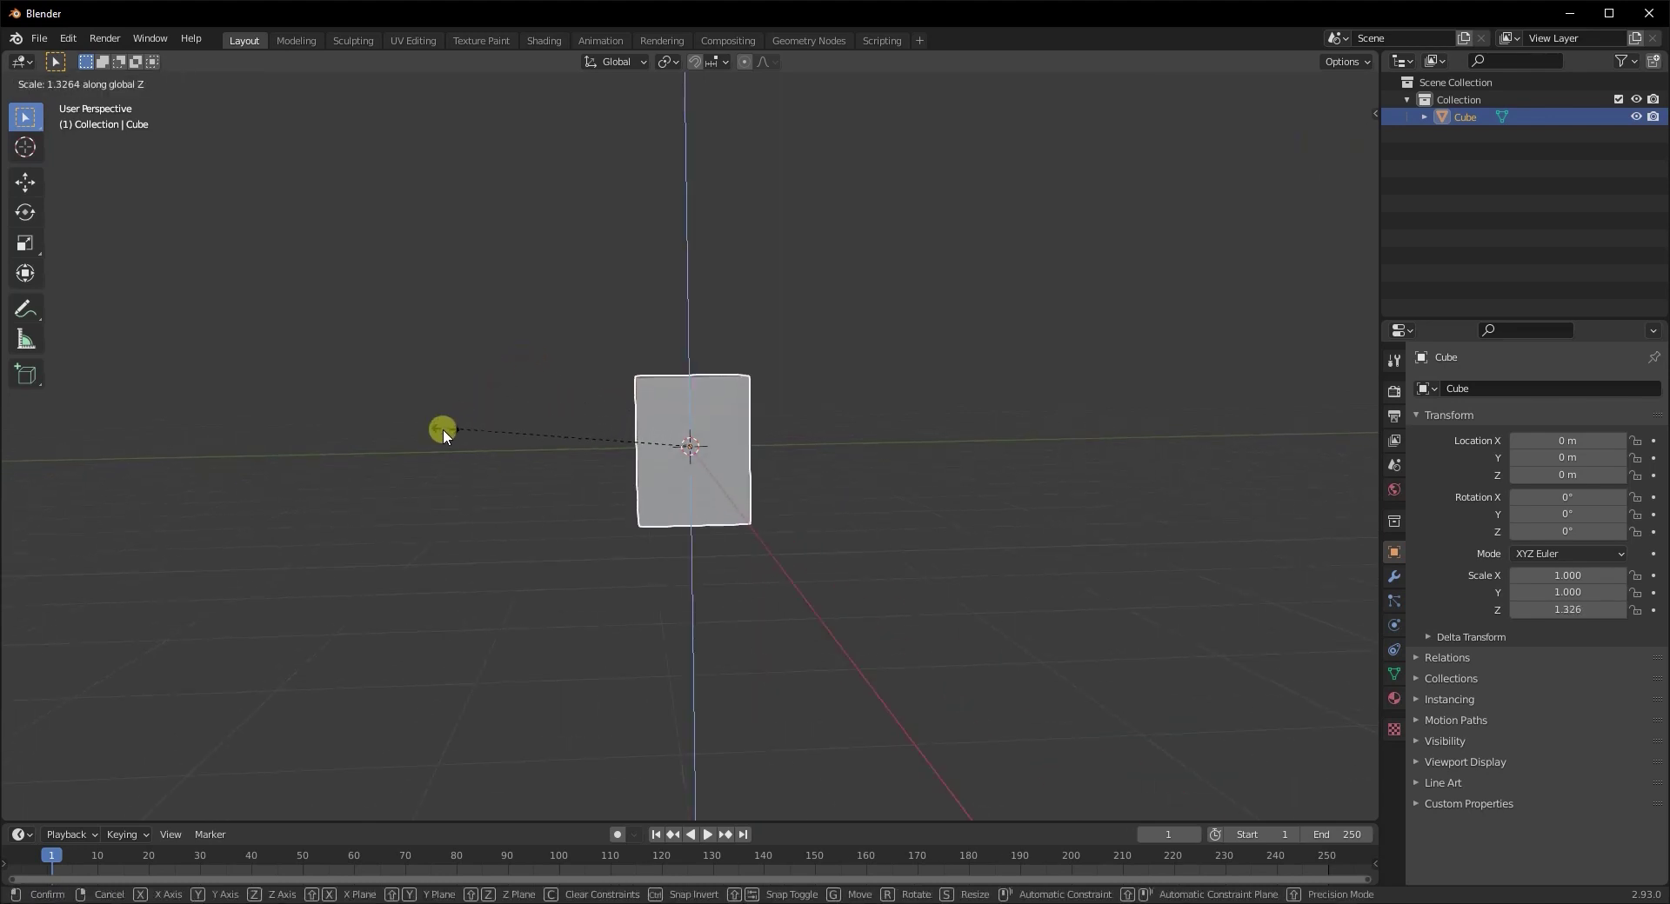
{"action": "left_click", "coordinate": [295, 466]}
{"action": "middle_click_drag", "start_coordinate": [472, 461], "coordinate": [546, 456]}
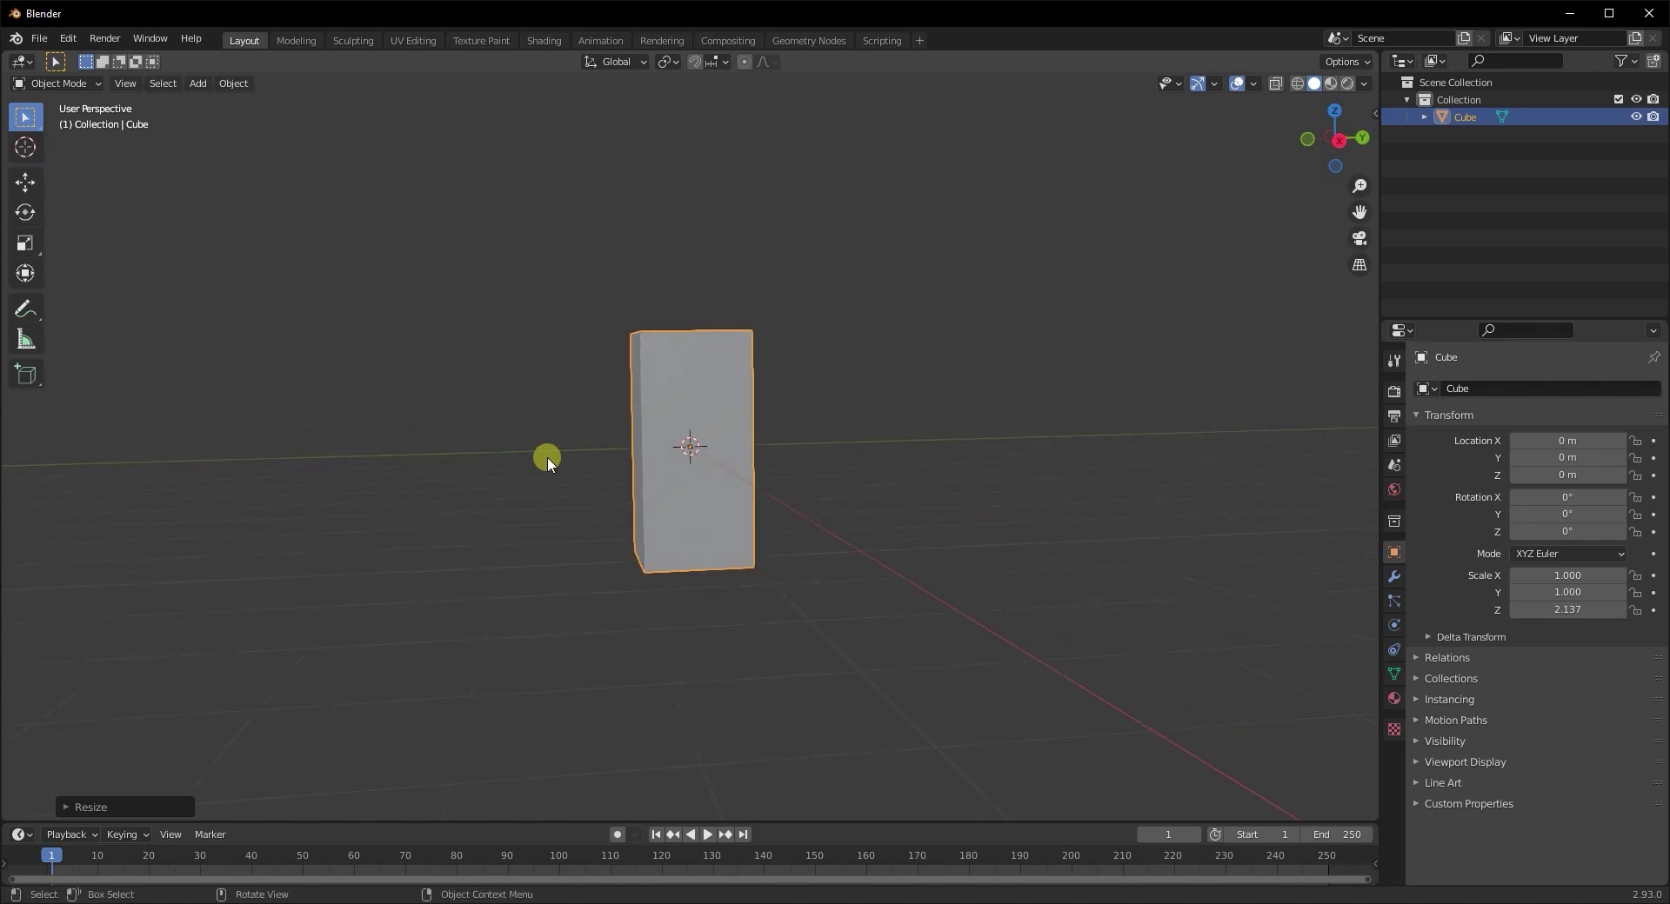
Step: Flatten the stretched cube along Y to a scale of about 0.19
{"action": "key", "text": "s"}
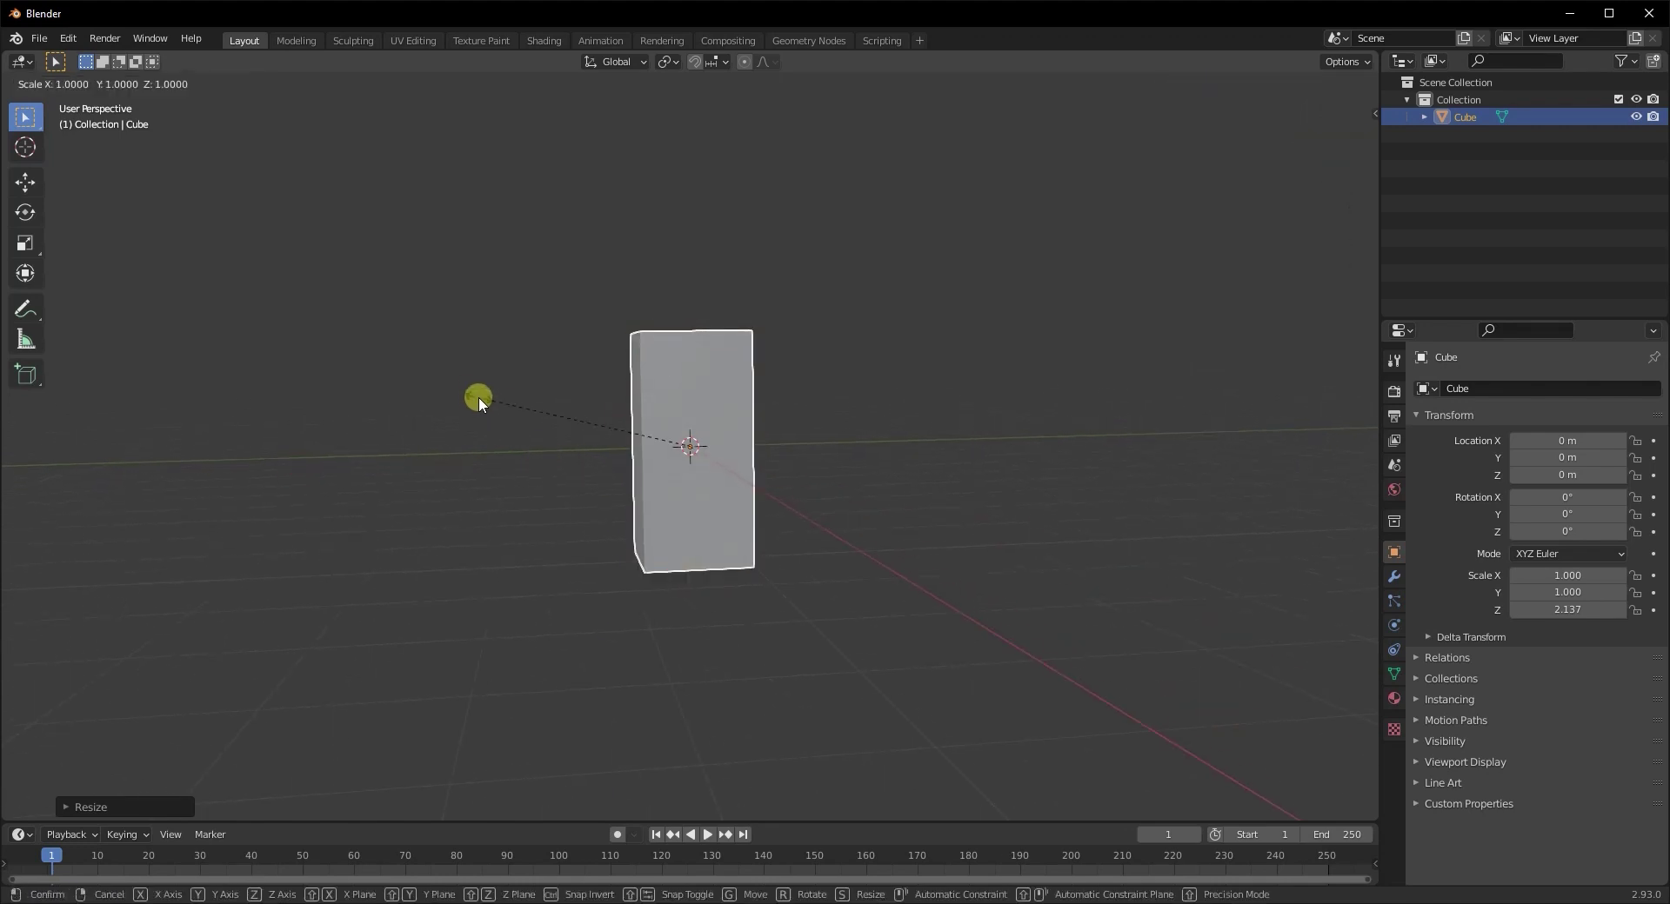
{"action": "key", "text": "y"}
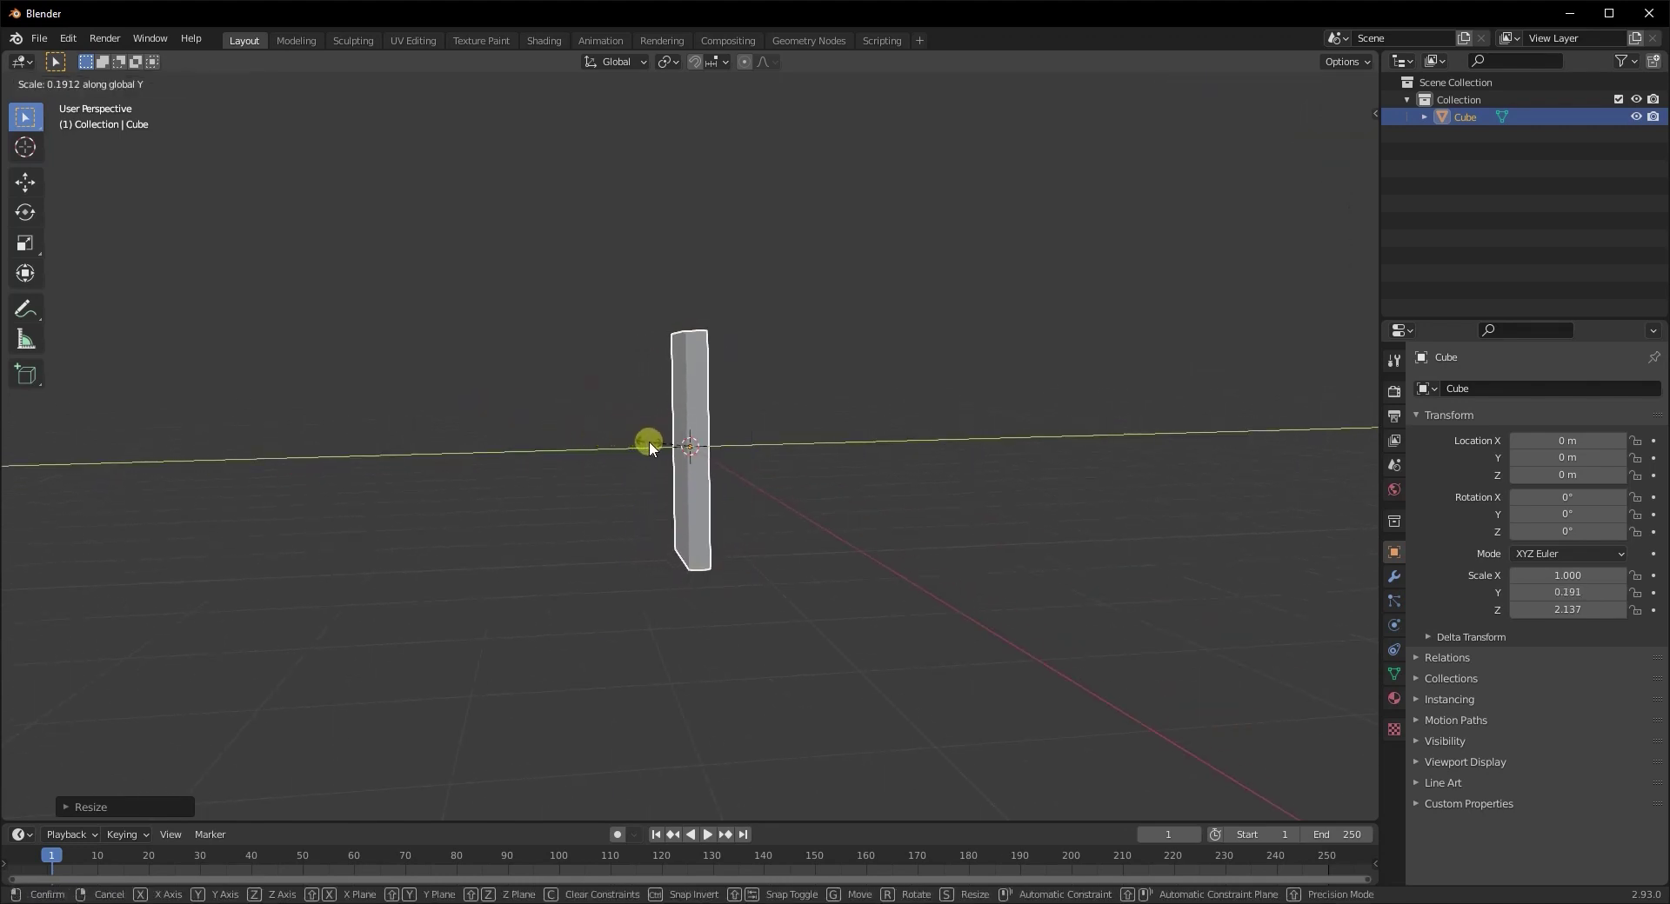
{"action": "left_click", "coordinate": [668, 451]}
Step: Enlarge the slab slightly in X and Z while excluding Y, and apply its scale
{"action": "middle_click_drag", "start_coordinate": [672, 459], "coordinate": [995, 458]}
{"action": "key", "text": "s"}
{"action": "key", "text": "x"}
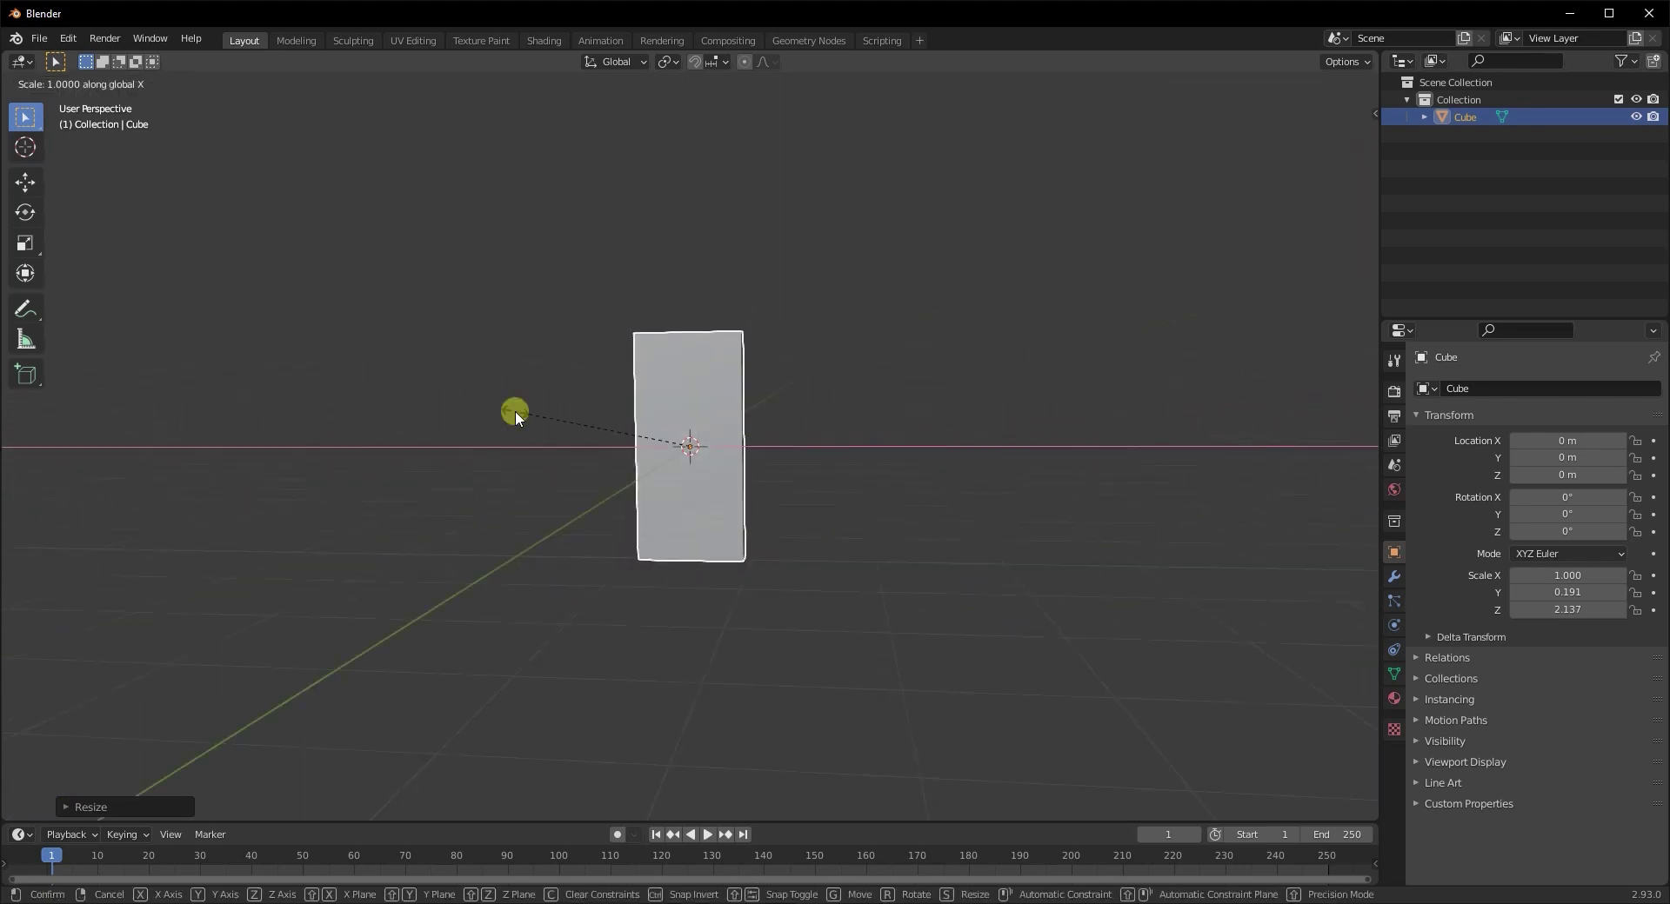
{"action": "key", "text": "shift+y"}
{"action": "left_click", "coordinate": [473, 415]}
{"action": "middle_click_drag", "start_coordinate": [474, 415], "coordinate": [656, 469]}
{"action": "key", "text": "ctrl+a"}
{"action": "left_click", "coordinate": [663, 455]}
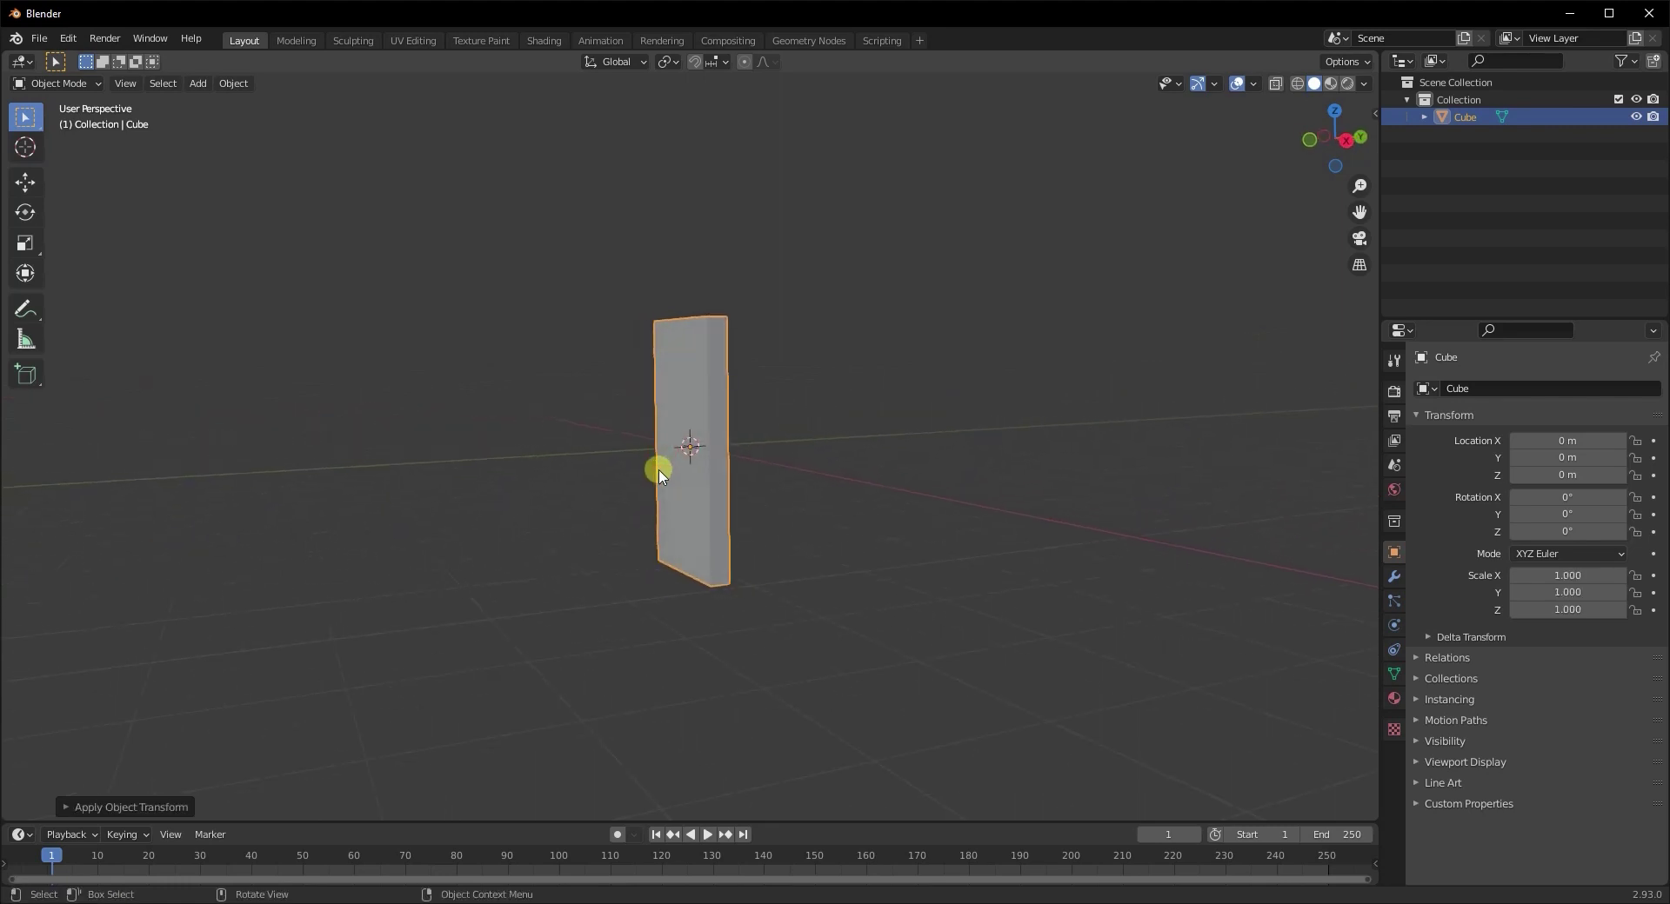
Step: Raise the slab about 2.402 m along Z in the front view so its base rests on the ground
{"action": "key", "text": "KP_1"}
{"action": "key", "text": "g"}
{"action": "key", "text": "z"}
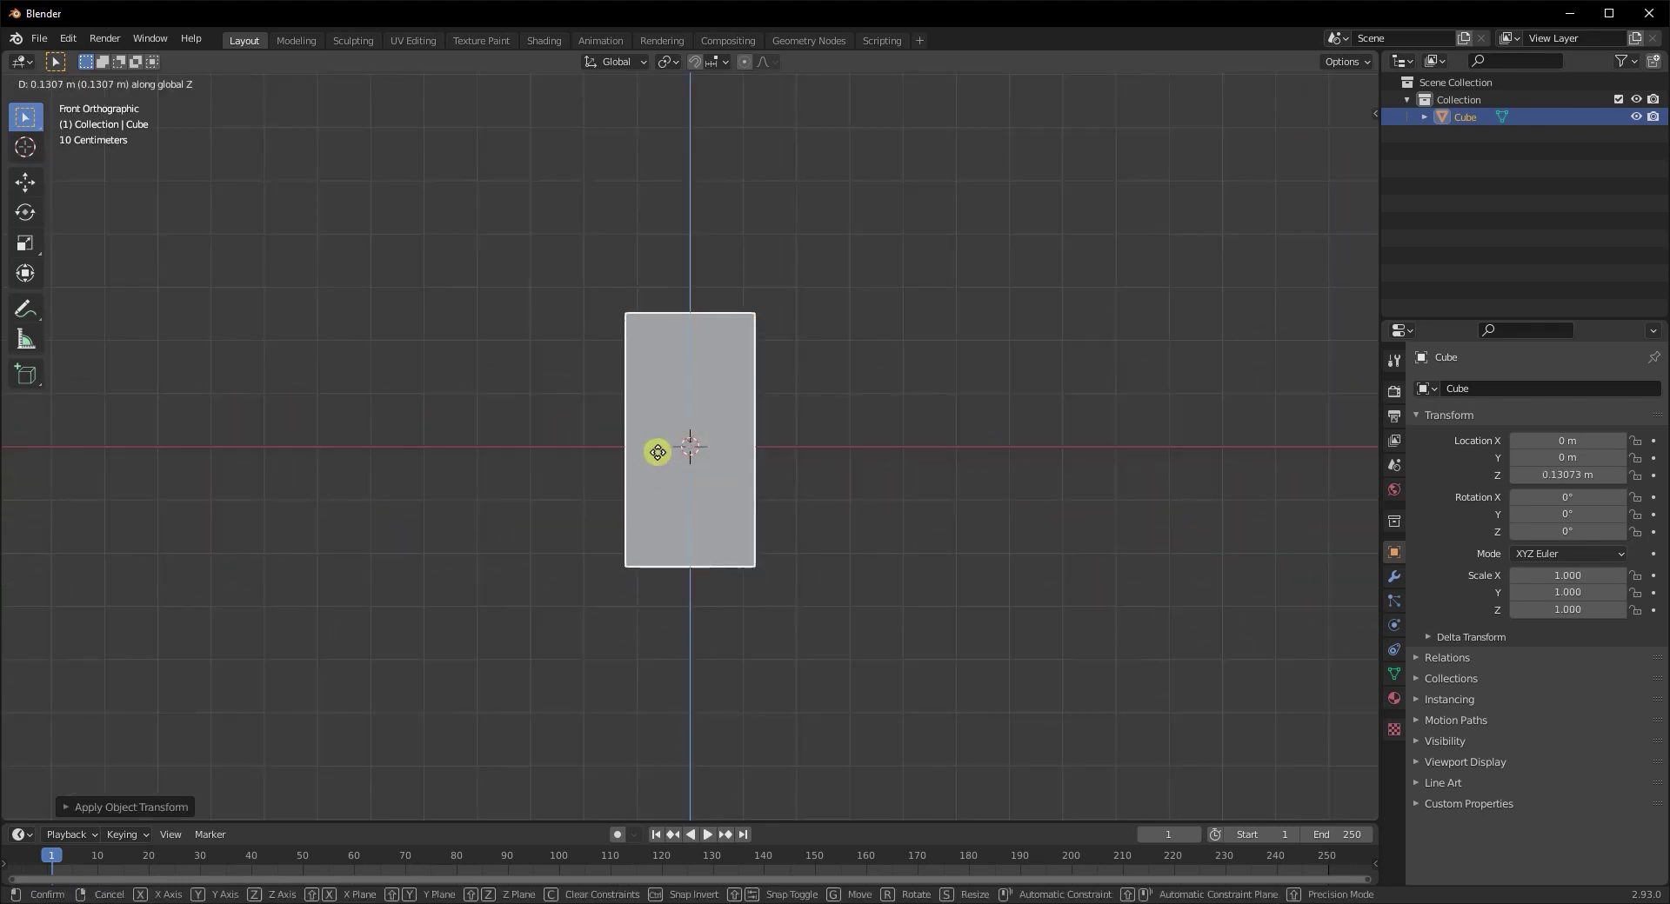
{"action": "left_click", "coordinate": [665, 346]}
{"action": "middle_click_drag", "start_coordinate": [708, 395], "coordinate": [691, 526]}
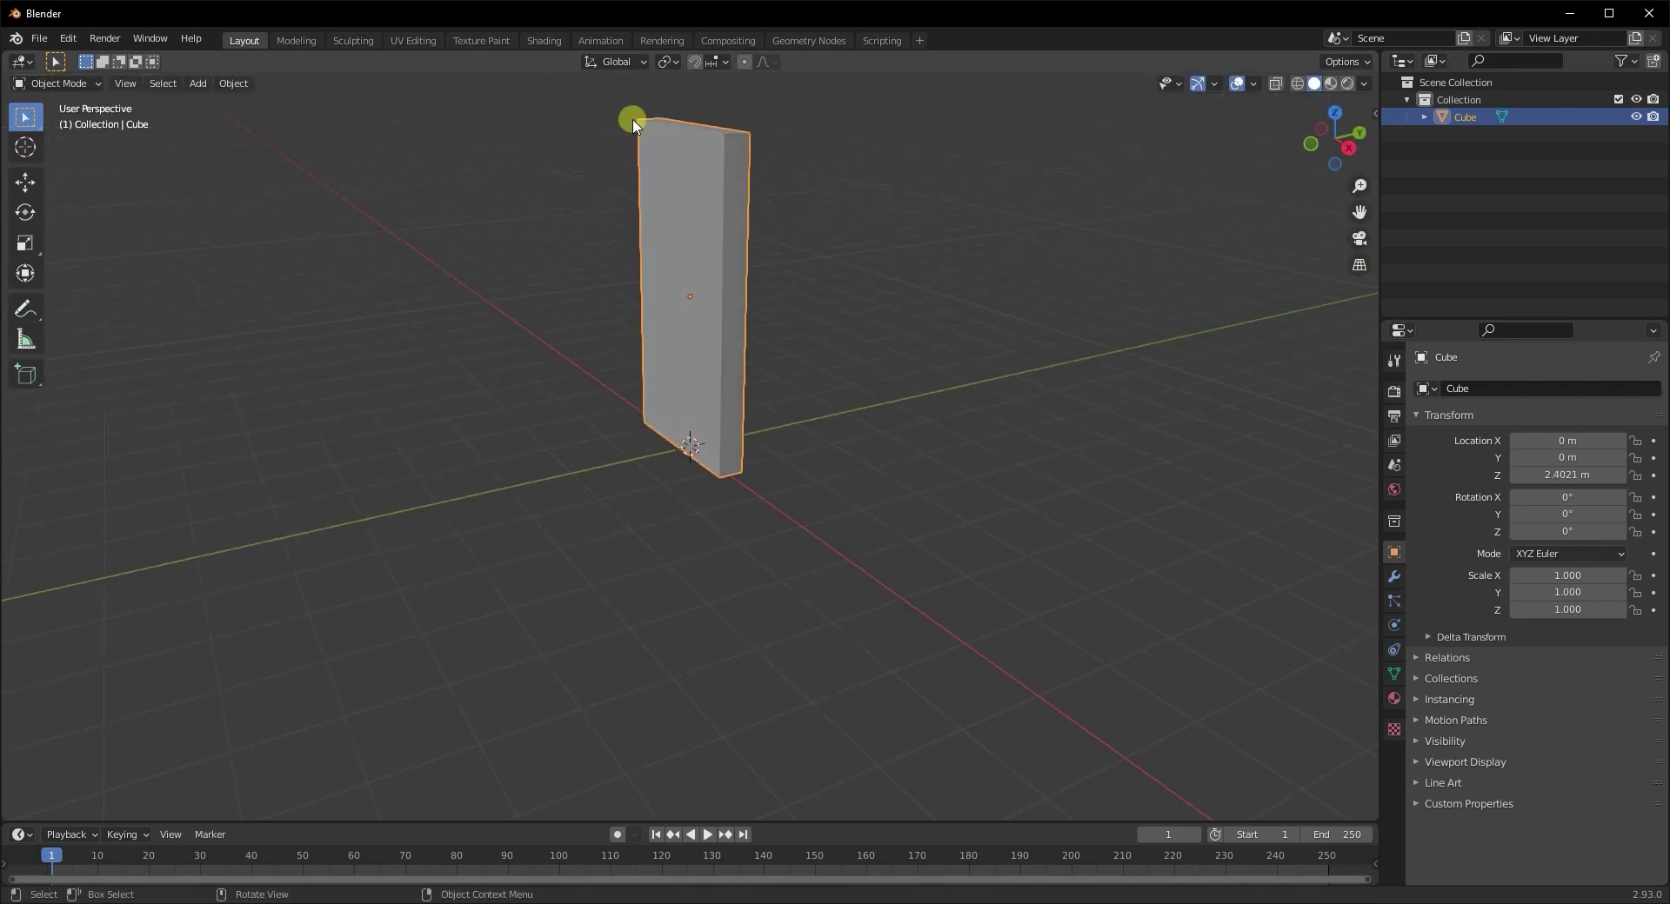
Step: Switch to the Shading workspace and merge away the file browser and image editor areas
{"action": "left_click", "coordinate": [539, 40]}
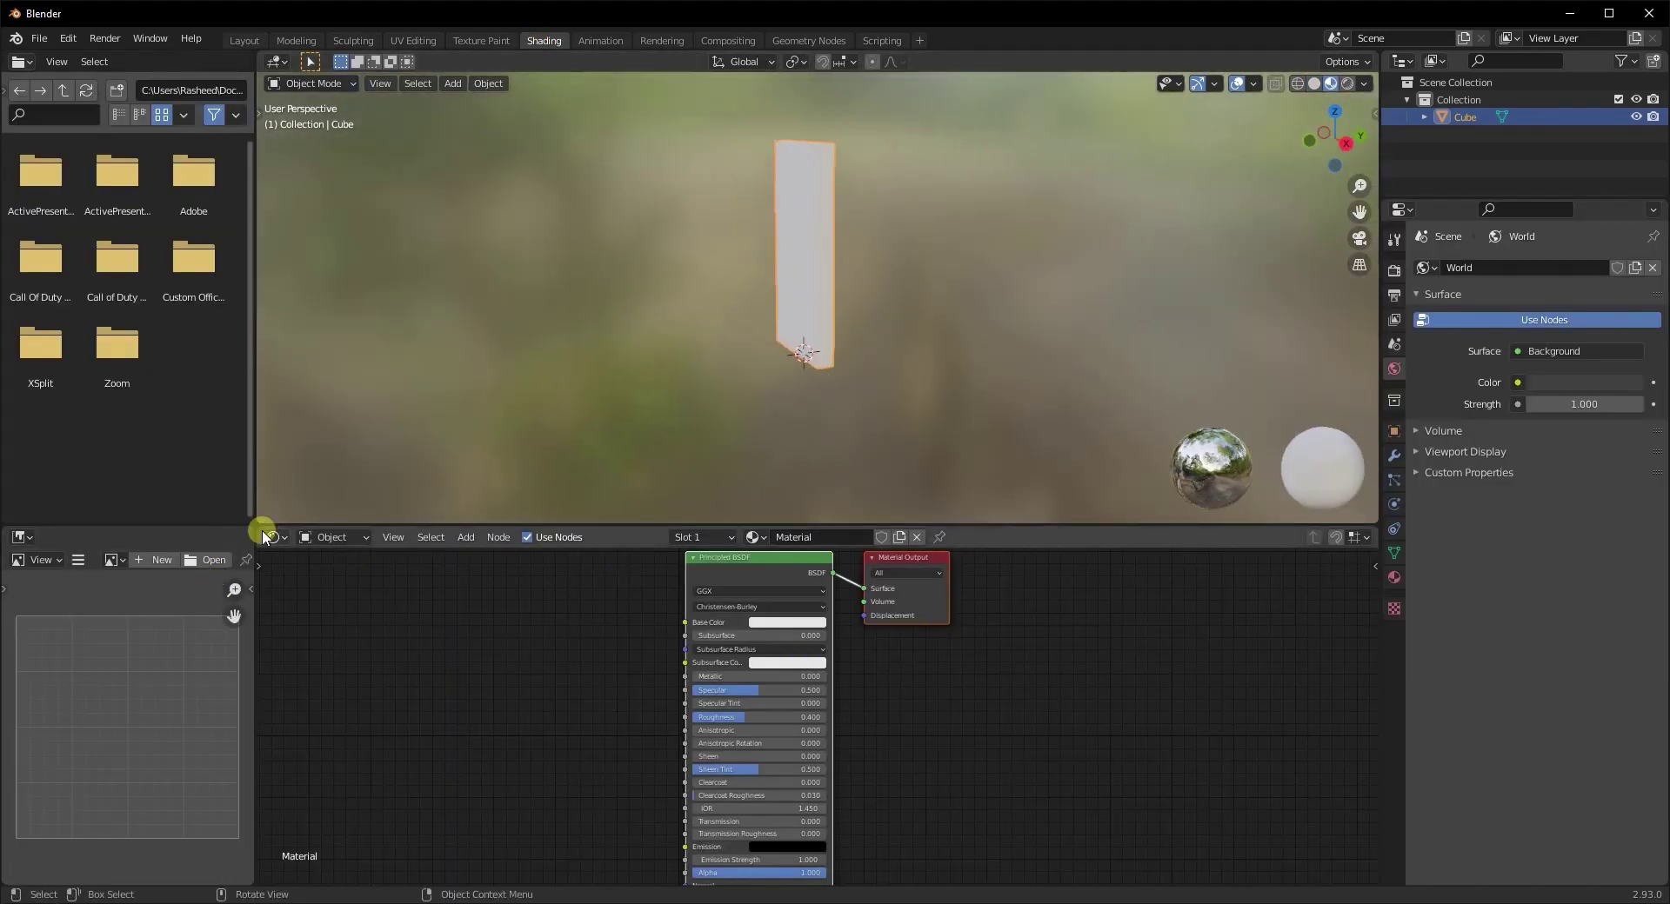
{"action": "left_click_drag", "start_coordinate": [258, 528], "coordinate": [204, 526]}
{"action": "left_click_drag", "start_coordinate": [255, 57], "coordinate": [179, 59]}
Step: Replace the slab material's Principled BSDF with a Glass BSDF connected to the Material Output surface
{"action": "middle_click_drag", "start_coordinate": [794, 380], "coordinate": [834, 388]}
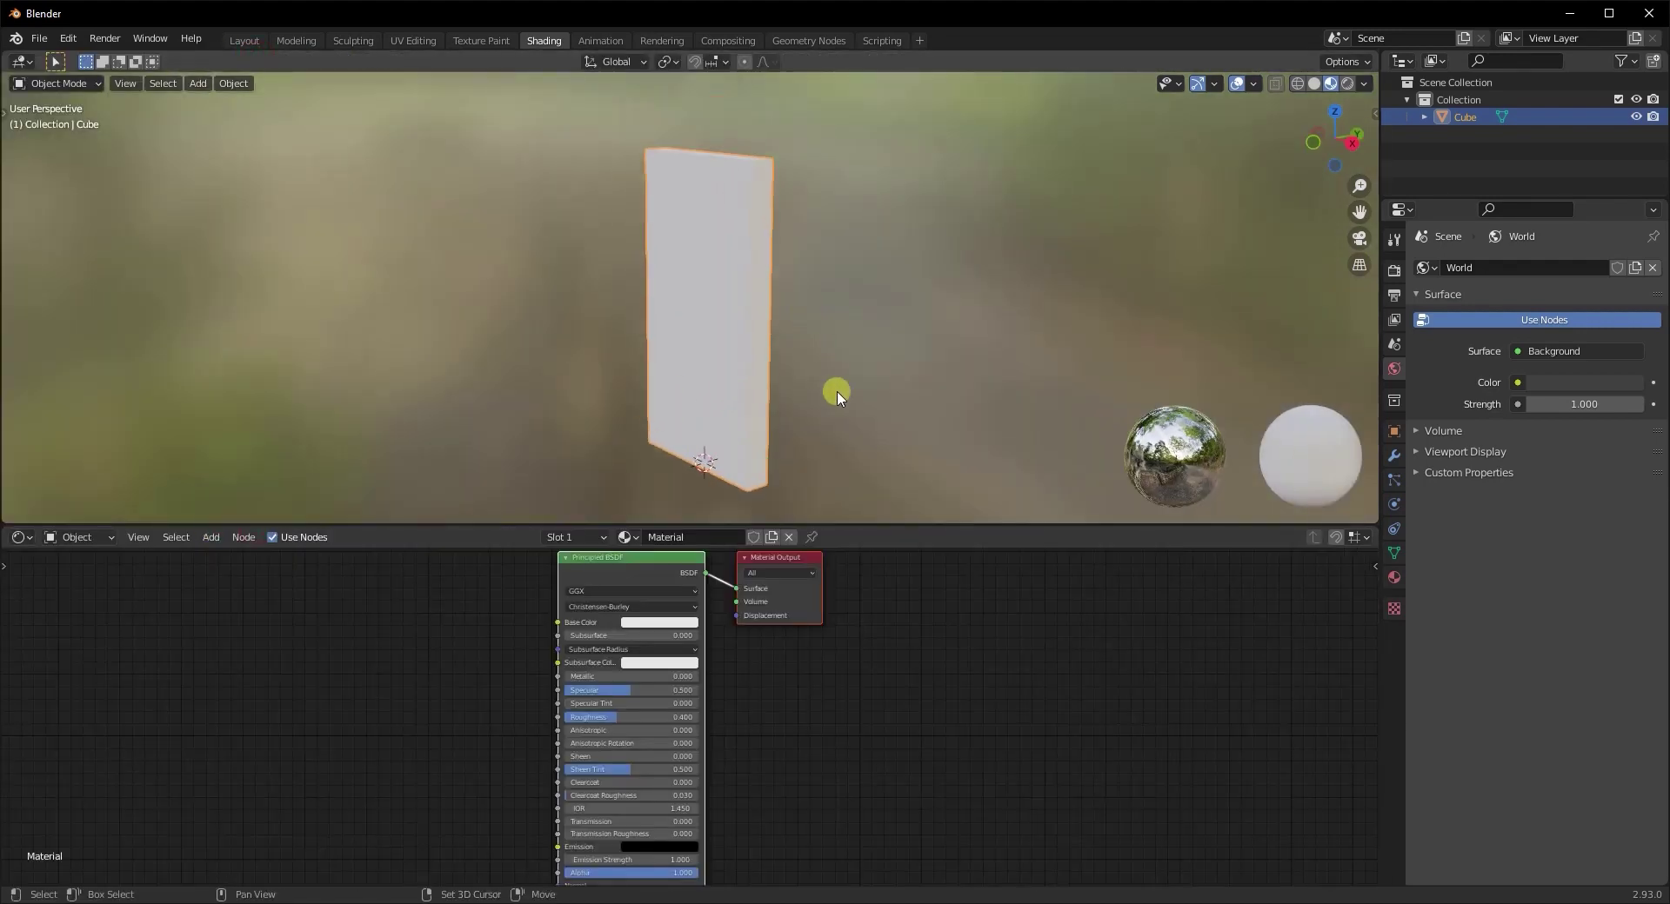
{"action": "middle_click_drag", "start_coordinate": [778, 320], "coordinate": [720, 297]}
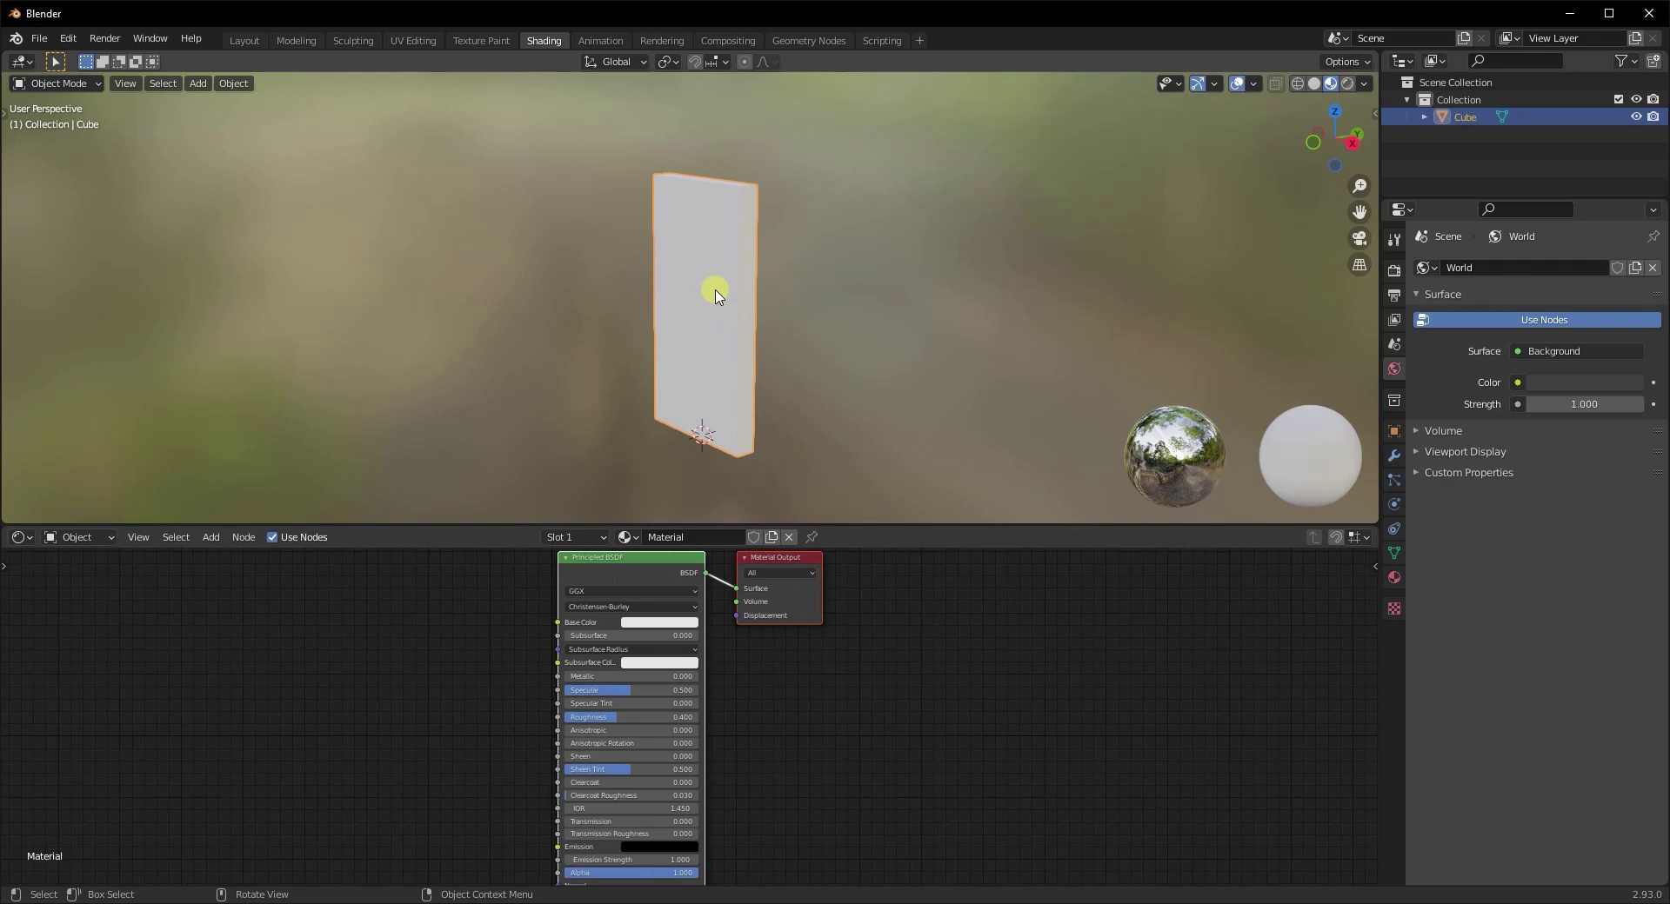
{"action": "middle_click_drag", "start_coordinate": [809, 266], "coordinate": [770, 261]}
{"action": "scroll", "coordinate": [311, 711], "scroll_direction": "down", "scroll_amount": 3}
{"action": "middle_click_drag", "start_coordinate": [311, 711], "coordinate": [504, 711]}
{"action": "left_click_drag", "start_coordinate": [754, 601], "coordinate": [726, 644]}
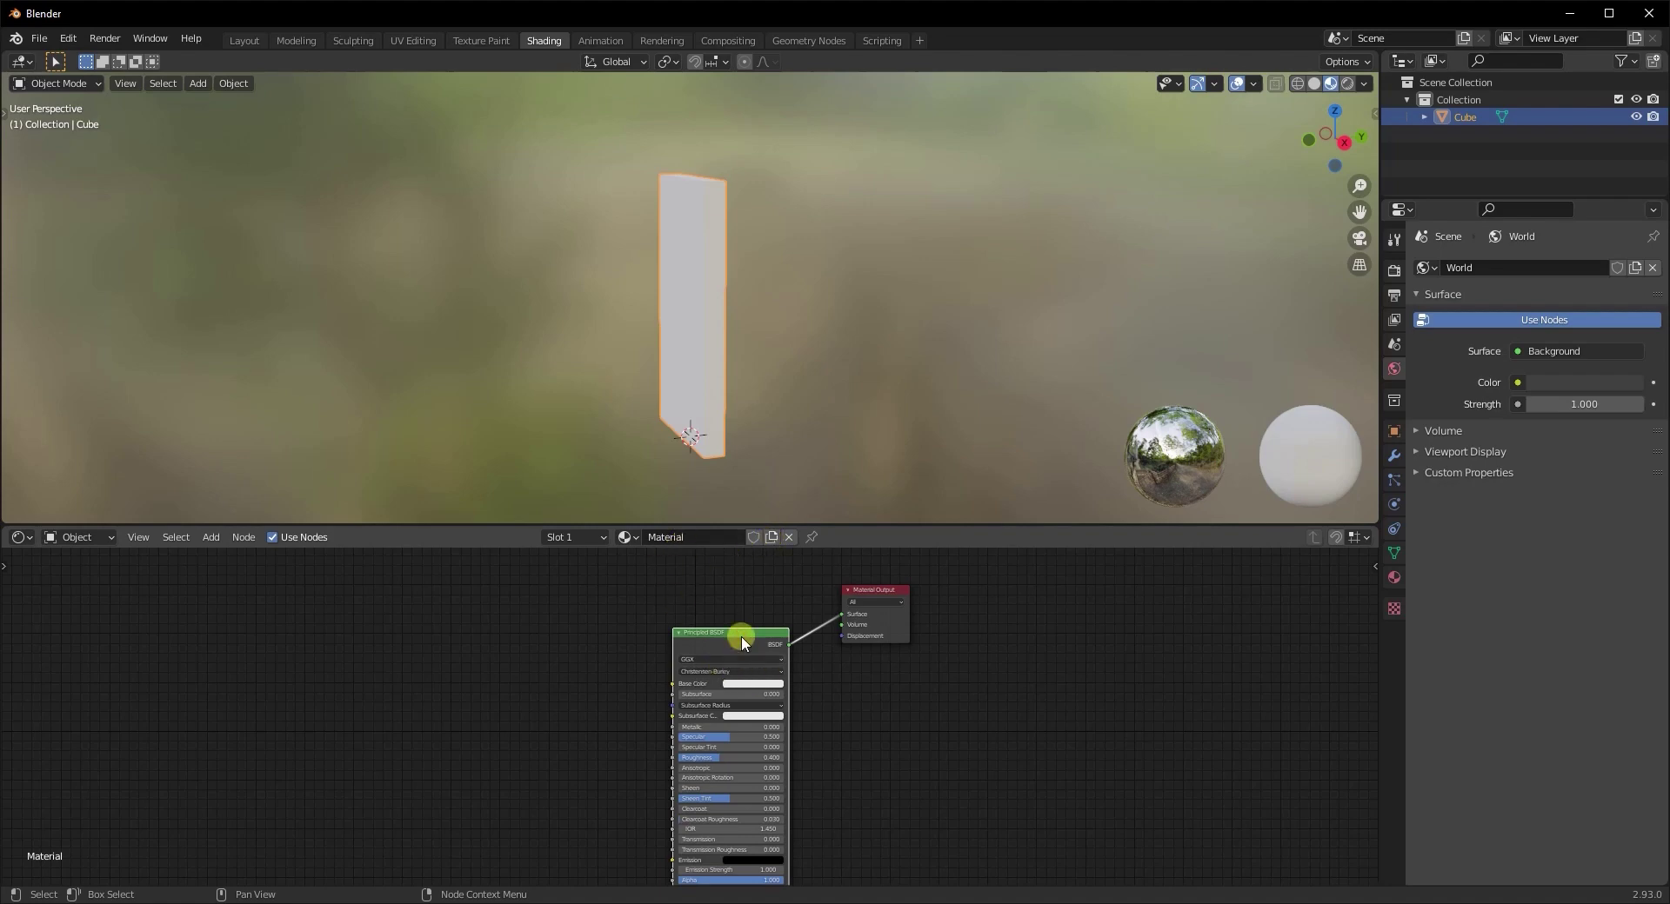
{"action": "key", "text": "x"}
{"action": "key", "text": "shift+a"}
{"action": "left_click", "coordinate": [683, 642]}
{"action": "type", "text": "gl"}
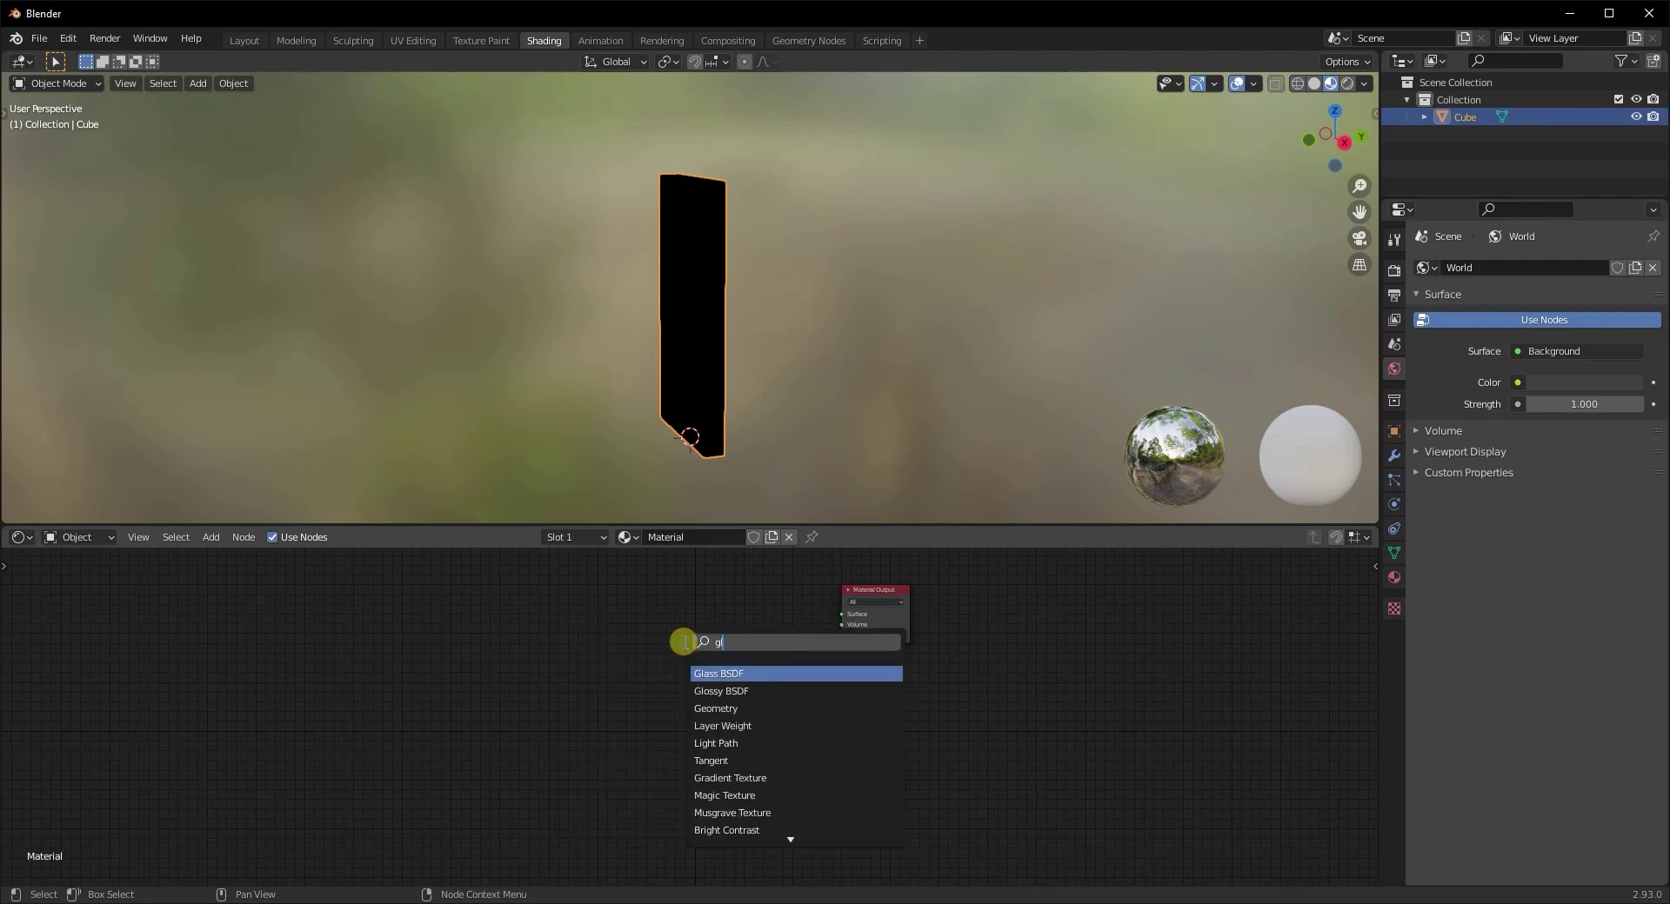
{"action": "key", "text": "Return"}
{"action": "left_click", "coordinate": [685, 643]}
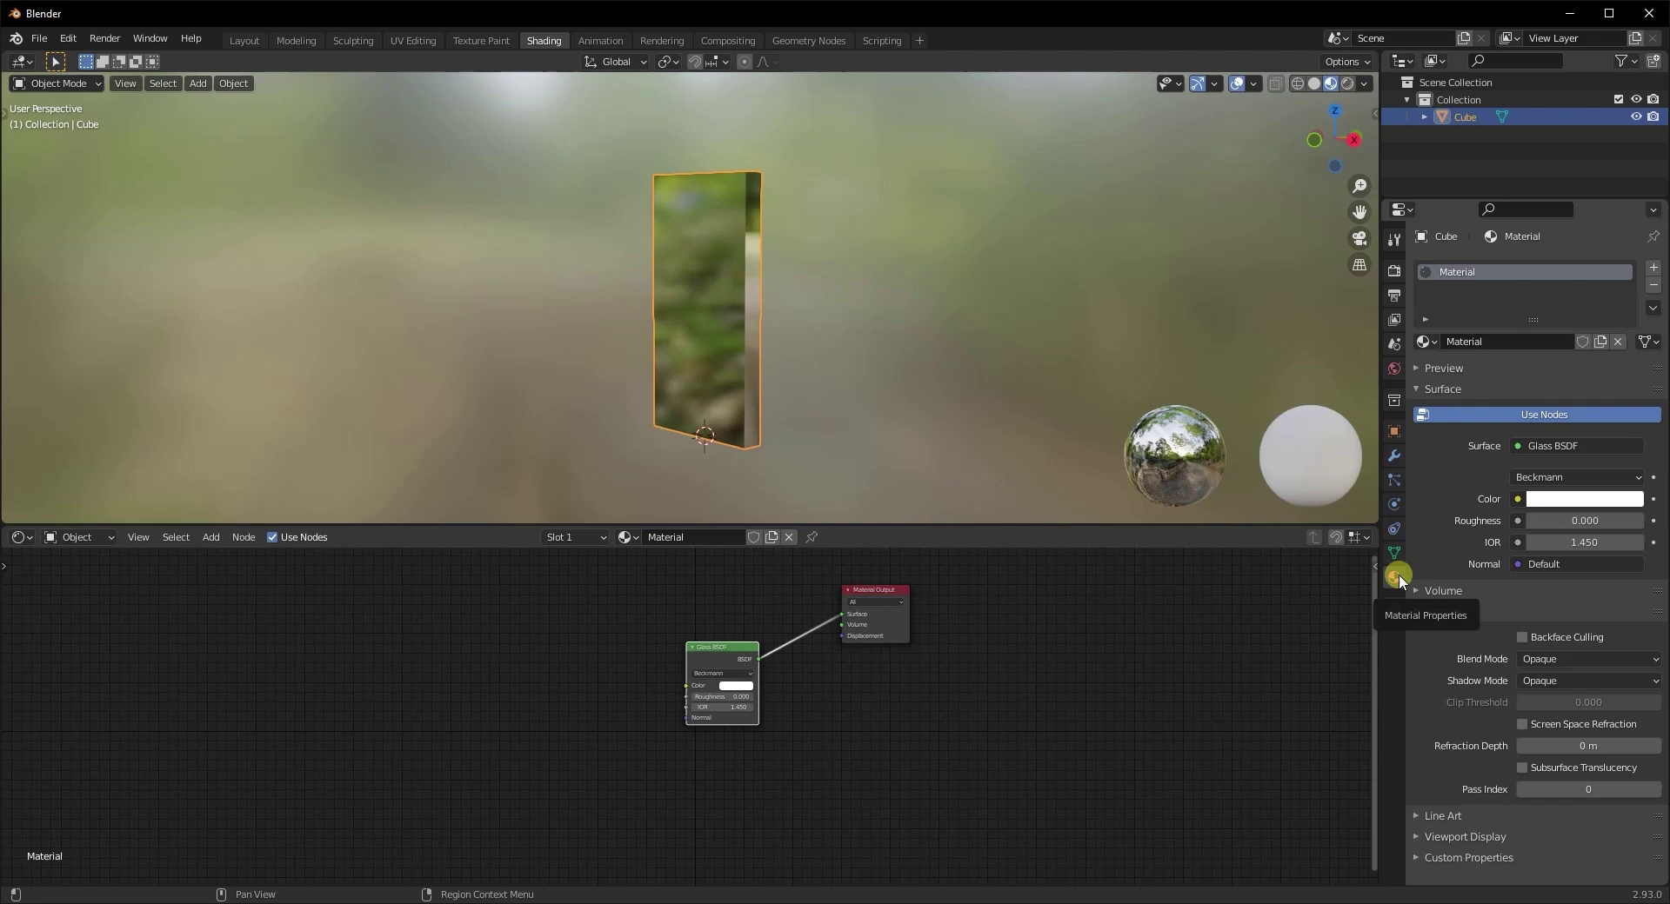
Step: Set the material's blend mode to Alpha Blend and shadow mode to Alpha Hashed, with Screen Space Refraction enabled
{"action": "left_click", "coordinate": [1559, 660]}
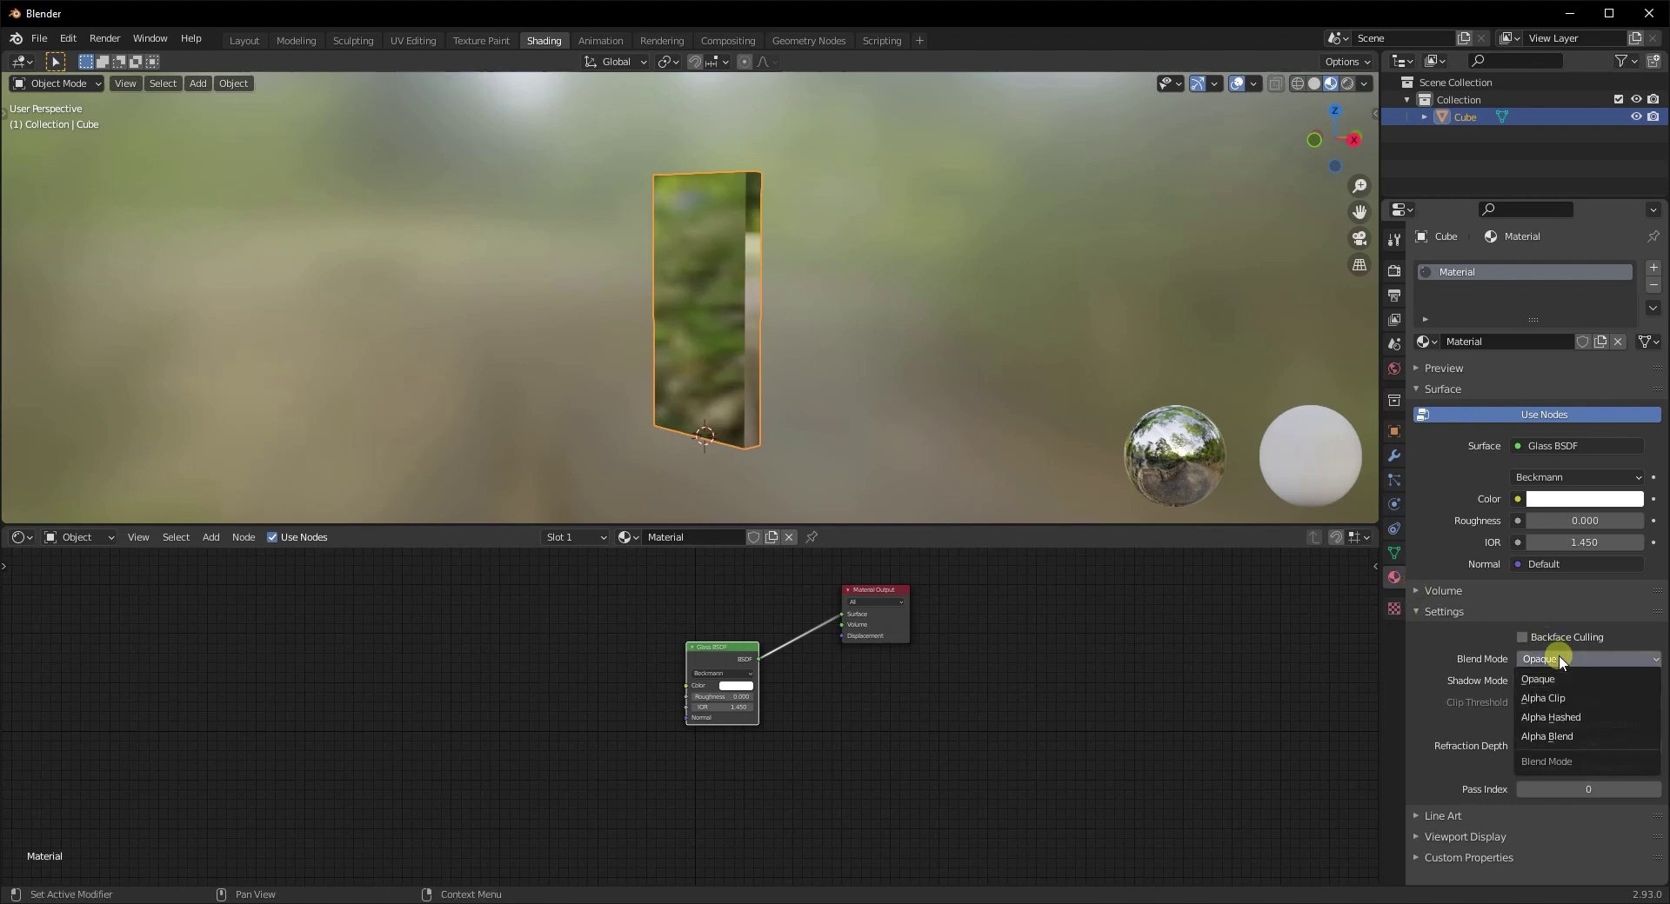
{"action": "left_click", "coordinate": [1546, 738]}
{"action": "left_click", "coordinate": [1548, 683]}
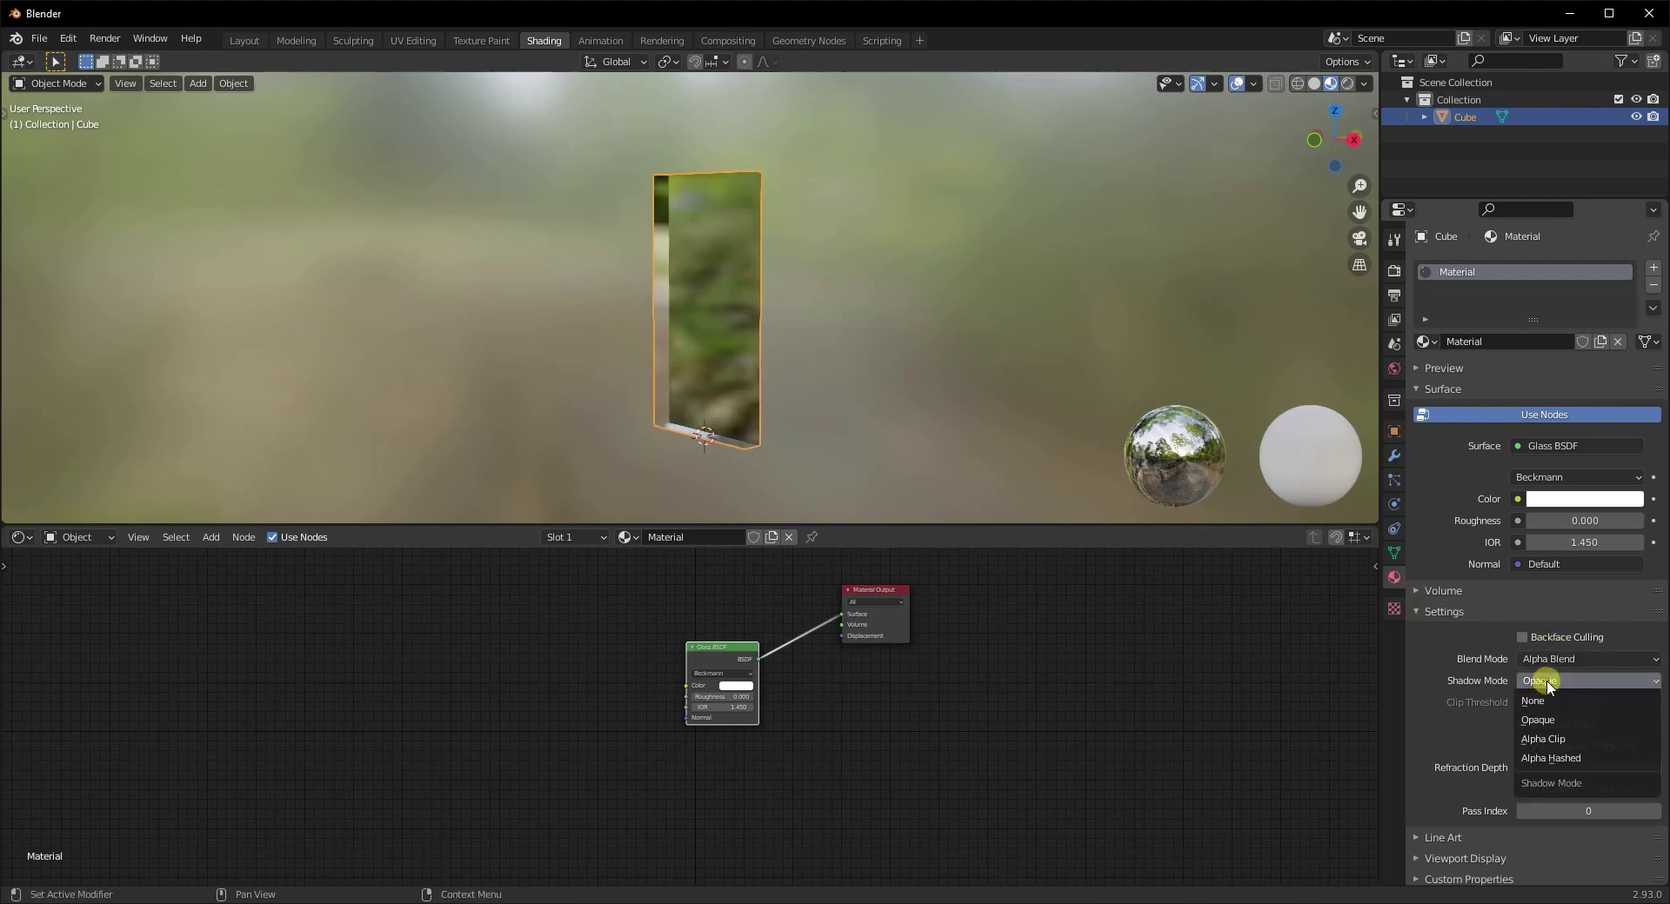
{"action": "left_click", "coordinate": [1551, 759]}
{"action": "left_click", "coordinate": [1522, 747]}
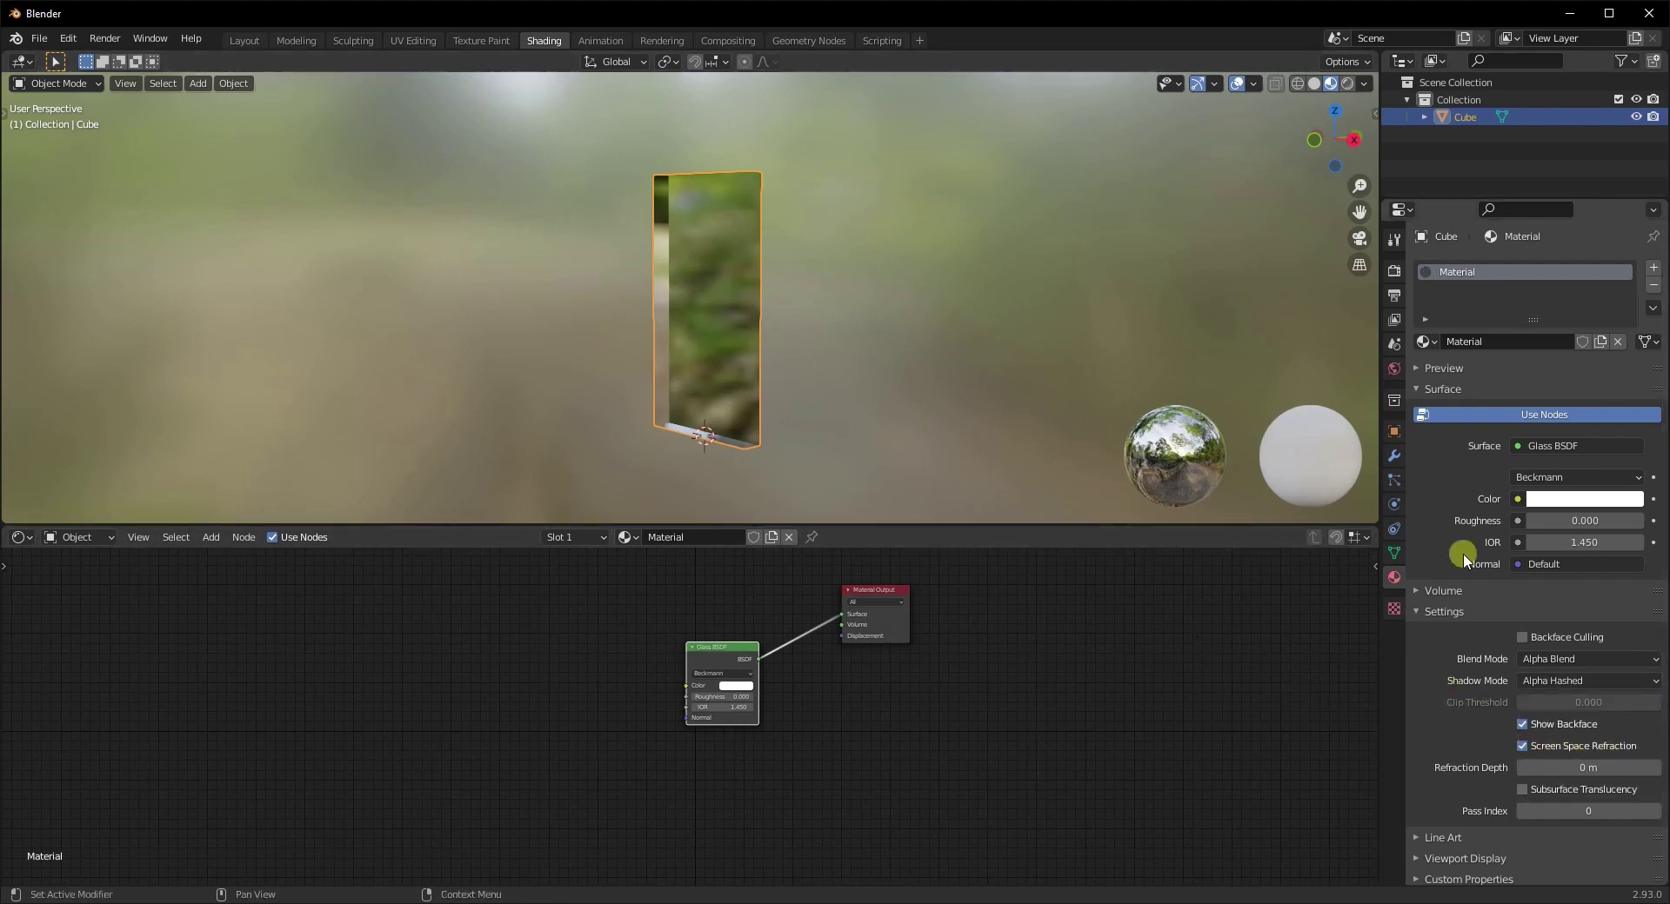
Step: Enable Ambient Occlusion, Bloom and Screen Space Reflections with Refraction in the Eevee render settings
{"action": "left_click", "coordinate": [1394, 270]}
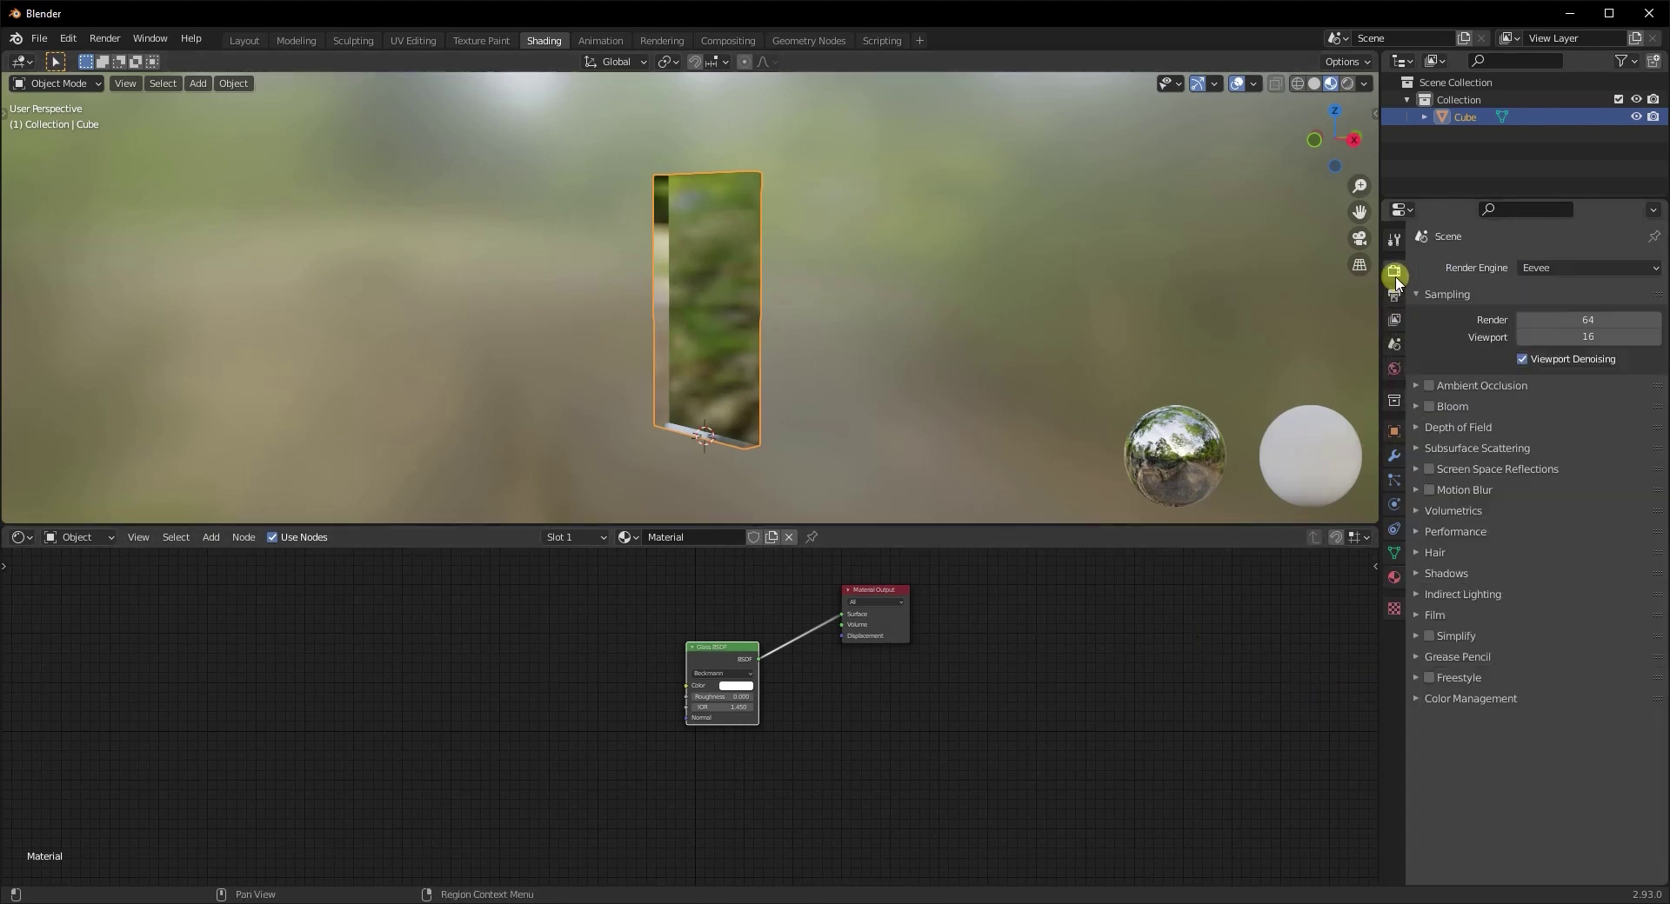
{"action": "left_click", "coordinate": [1429, 386]}
{"action": "left_click", "coordinate": [1428, 407]}
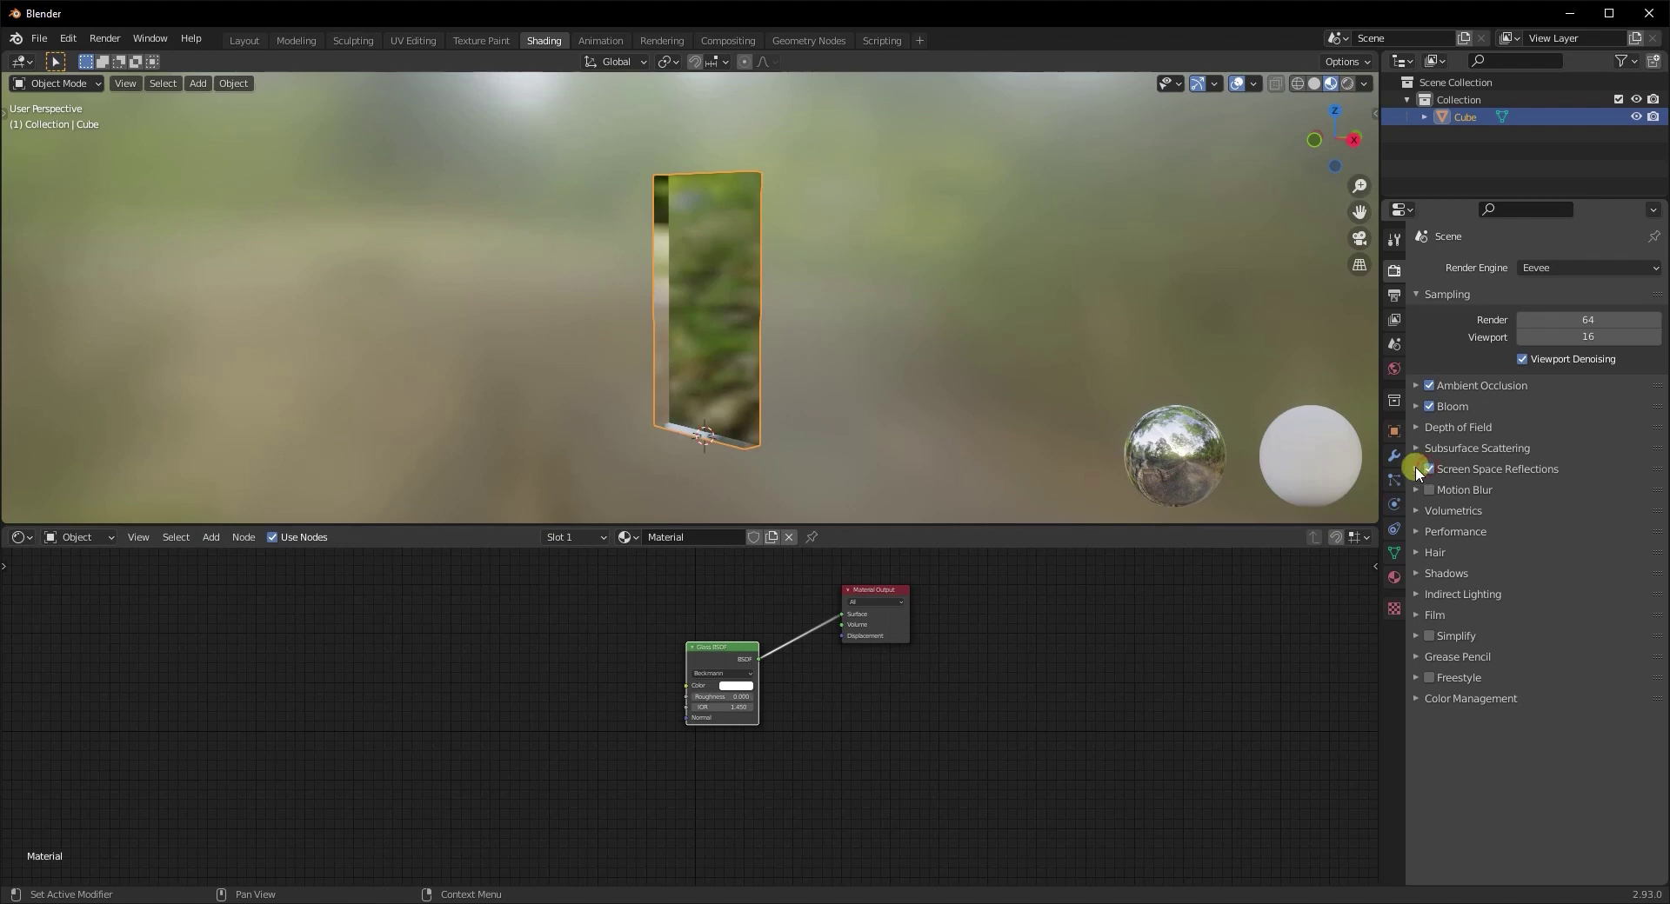
{"action": "left_click", "coordinate": [1417, 471]}
{"action": "left_click", "coordinate": [1514, 494]}
{"action": "middle_click_drag", "start_coordinate": [818, 430], "coordinate": [783, 441]}
{"action": "scroll", "coordinate": [716, 443], "scroll_direction": "up", "scroll_amount": 2}
{"action": "scroll", "coordinate": [818, 441], "scroll_direction": "down", "scroll_amount": 3}
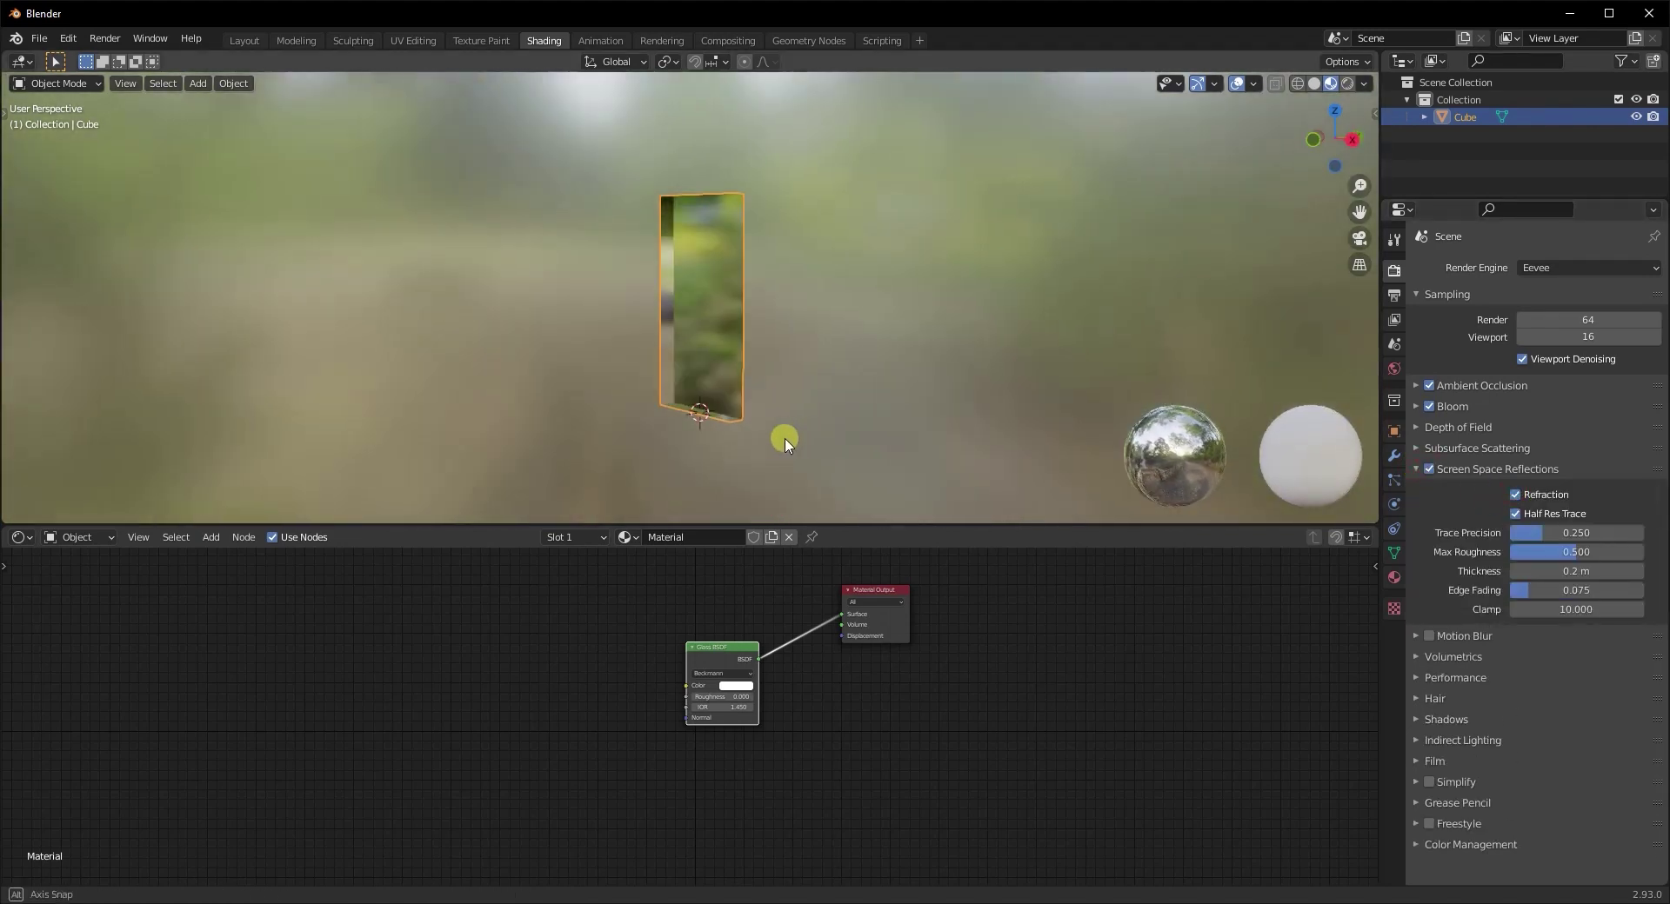
Step: Set the color management look to Very High Contrast
{"action": "left_click", "coordinate": [1416, 843]}
{"action": "scroll", "coordinate": [1530, 813], "scroll_direction": "down", "scroll_amount": 4}
{"action": "left_click", "coordinate": [1623, 785]}
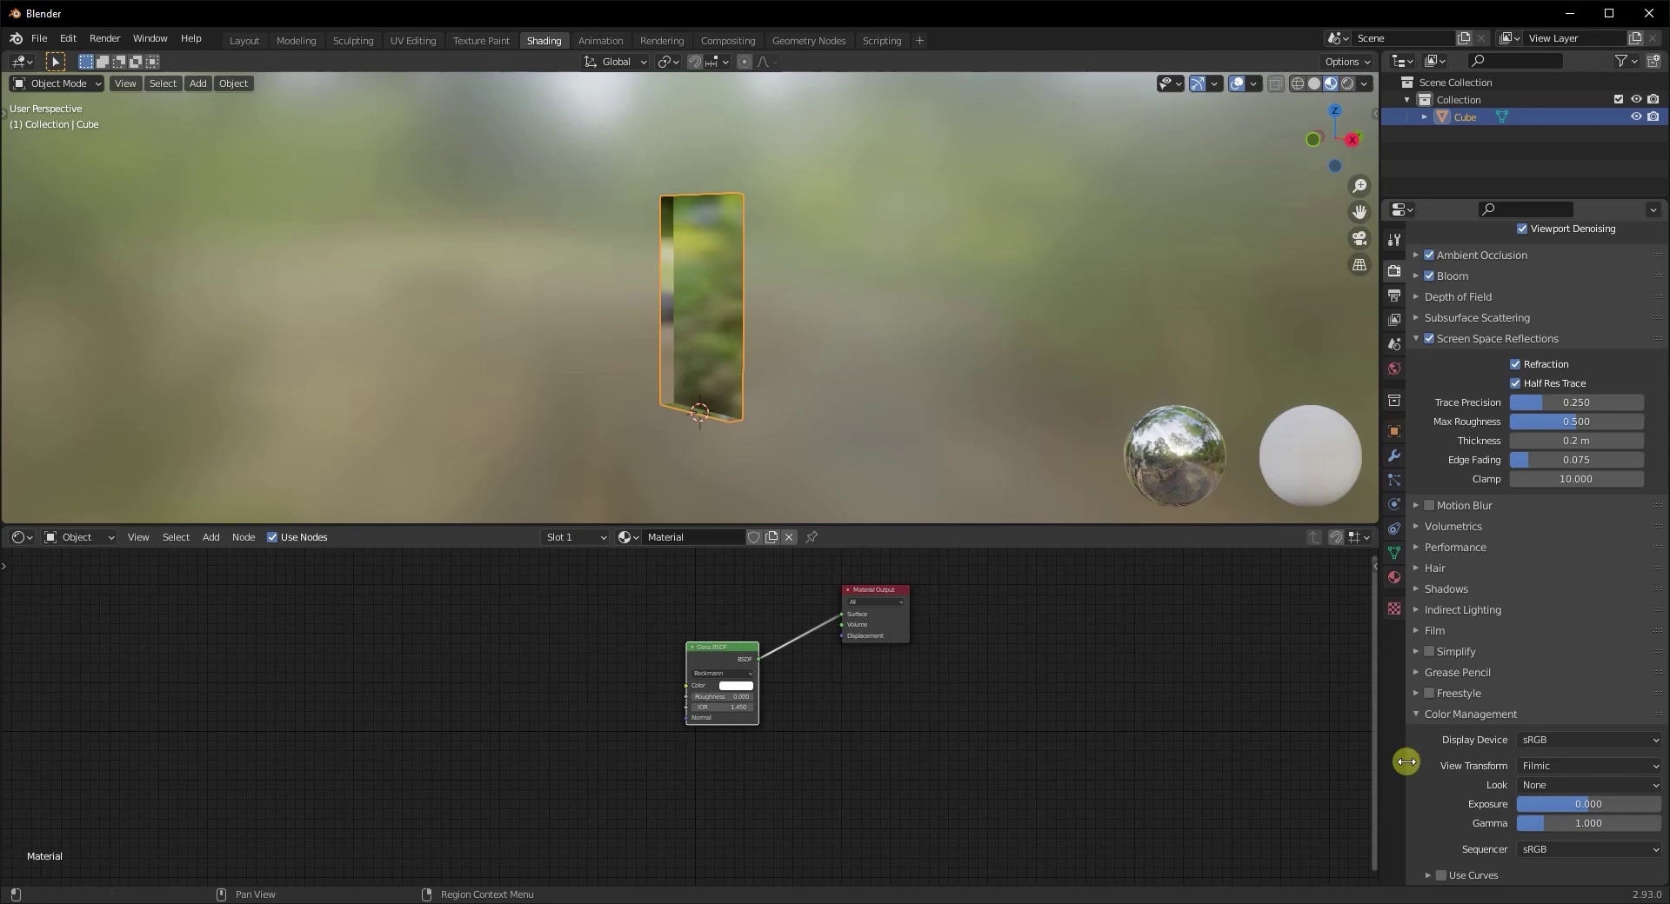
{"action": "left_click", "coordinate": [1583, 785]}
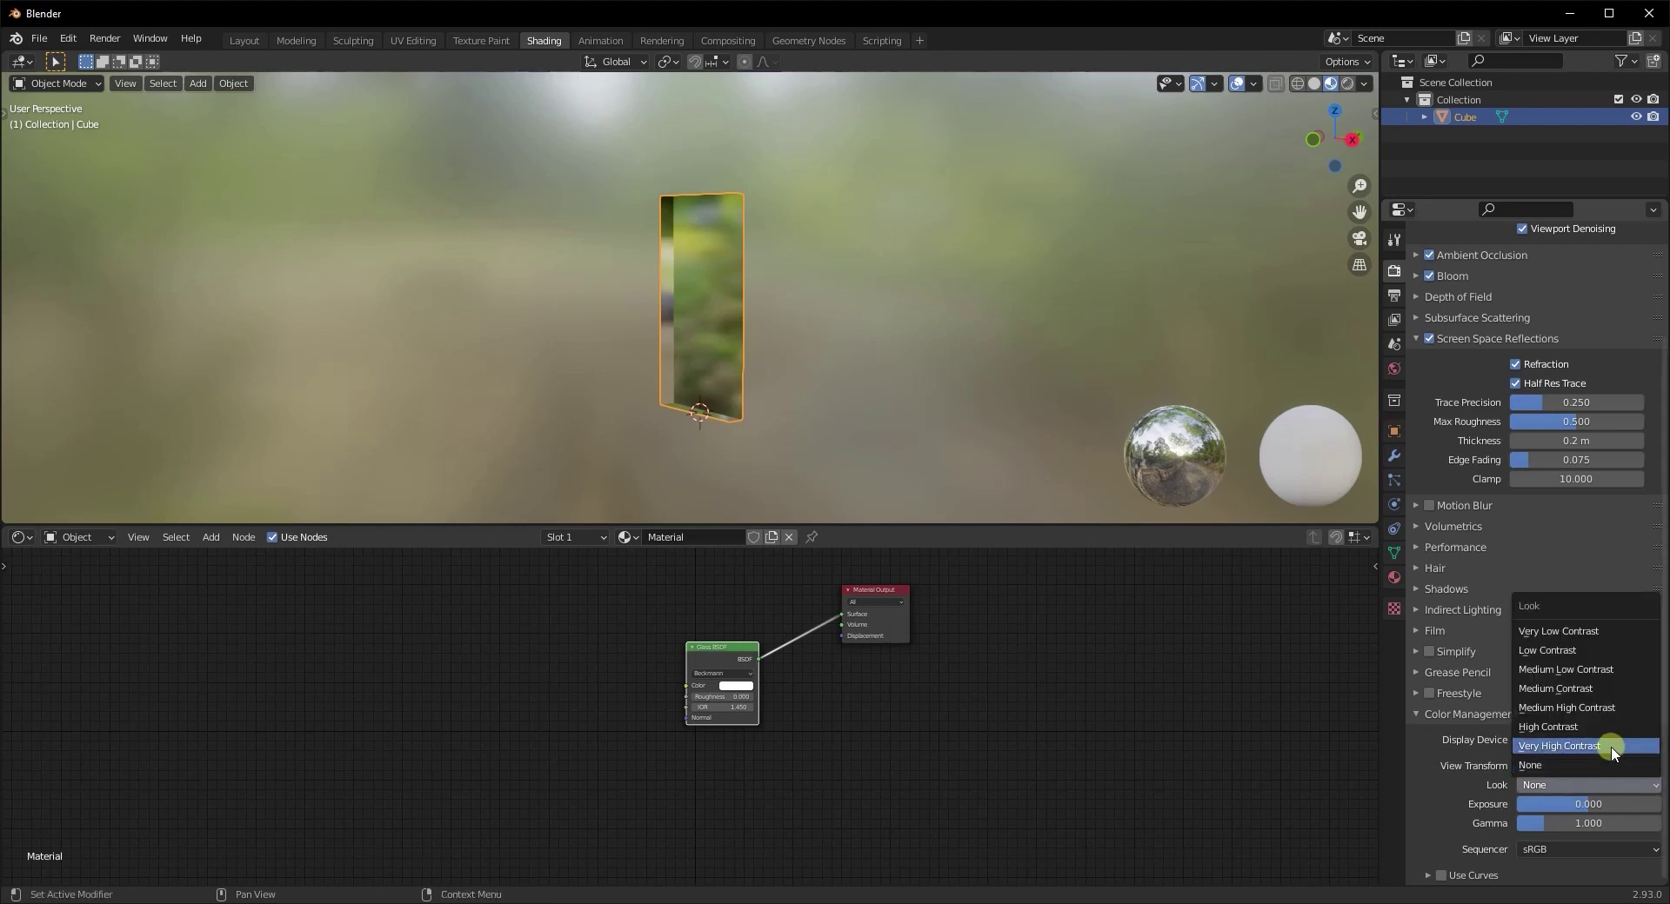
{"action": "left_click", "coordinate": [1610, 748]}
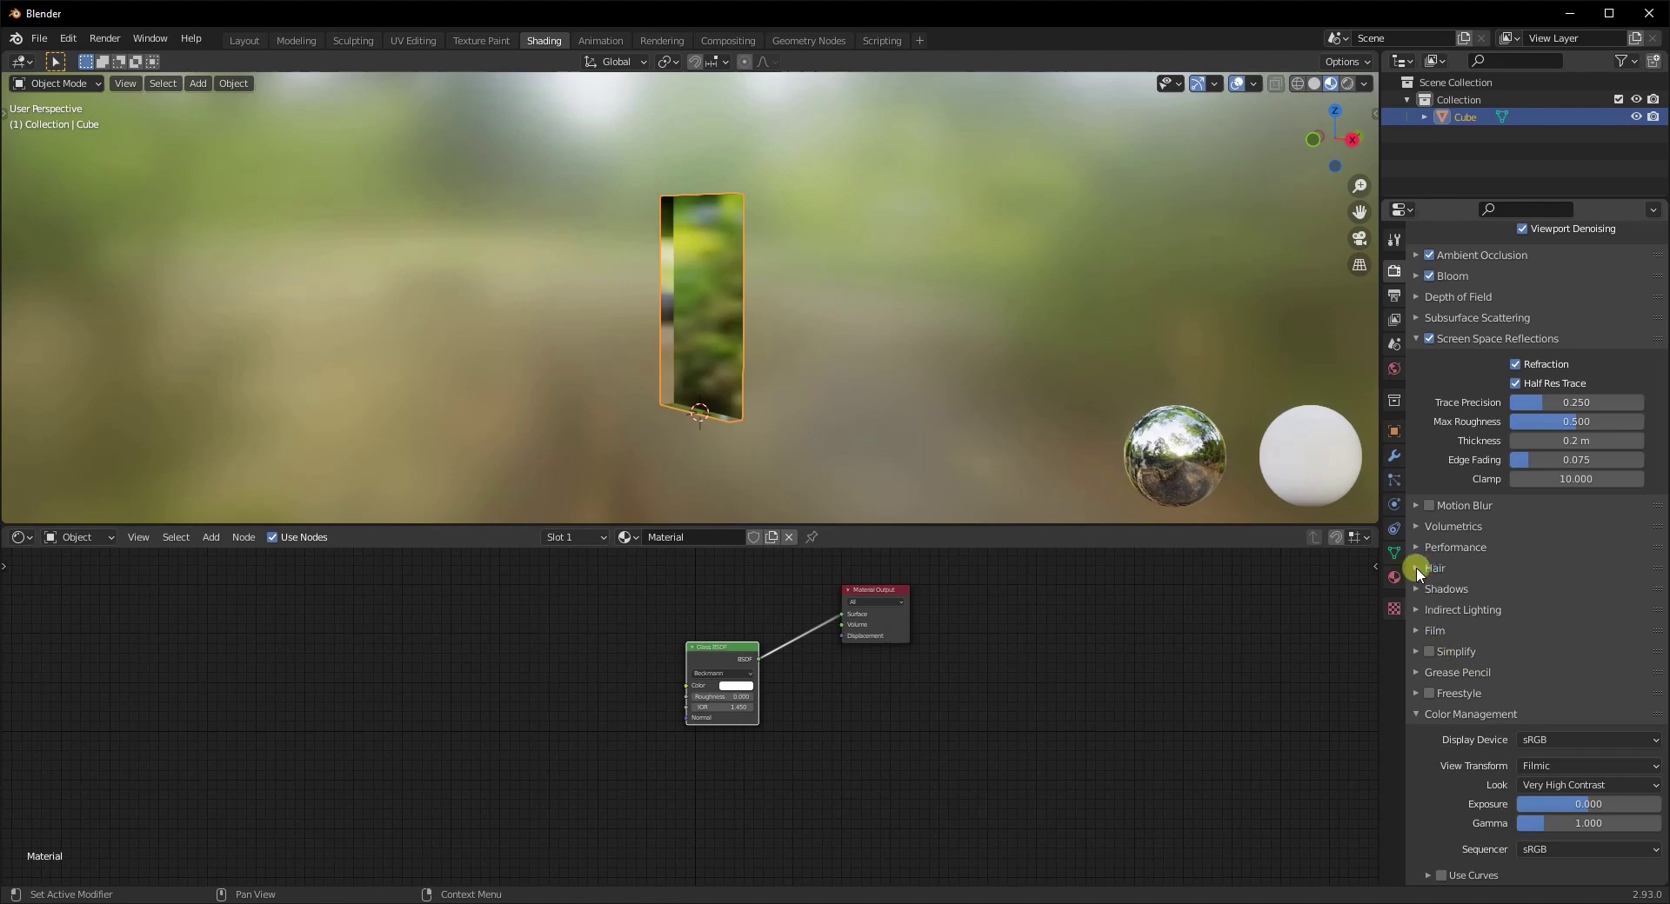
Step: Make the world background transparent in the film settings
{"action": "left_click", "coordinate": [1431, 631]}
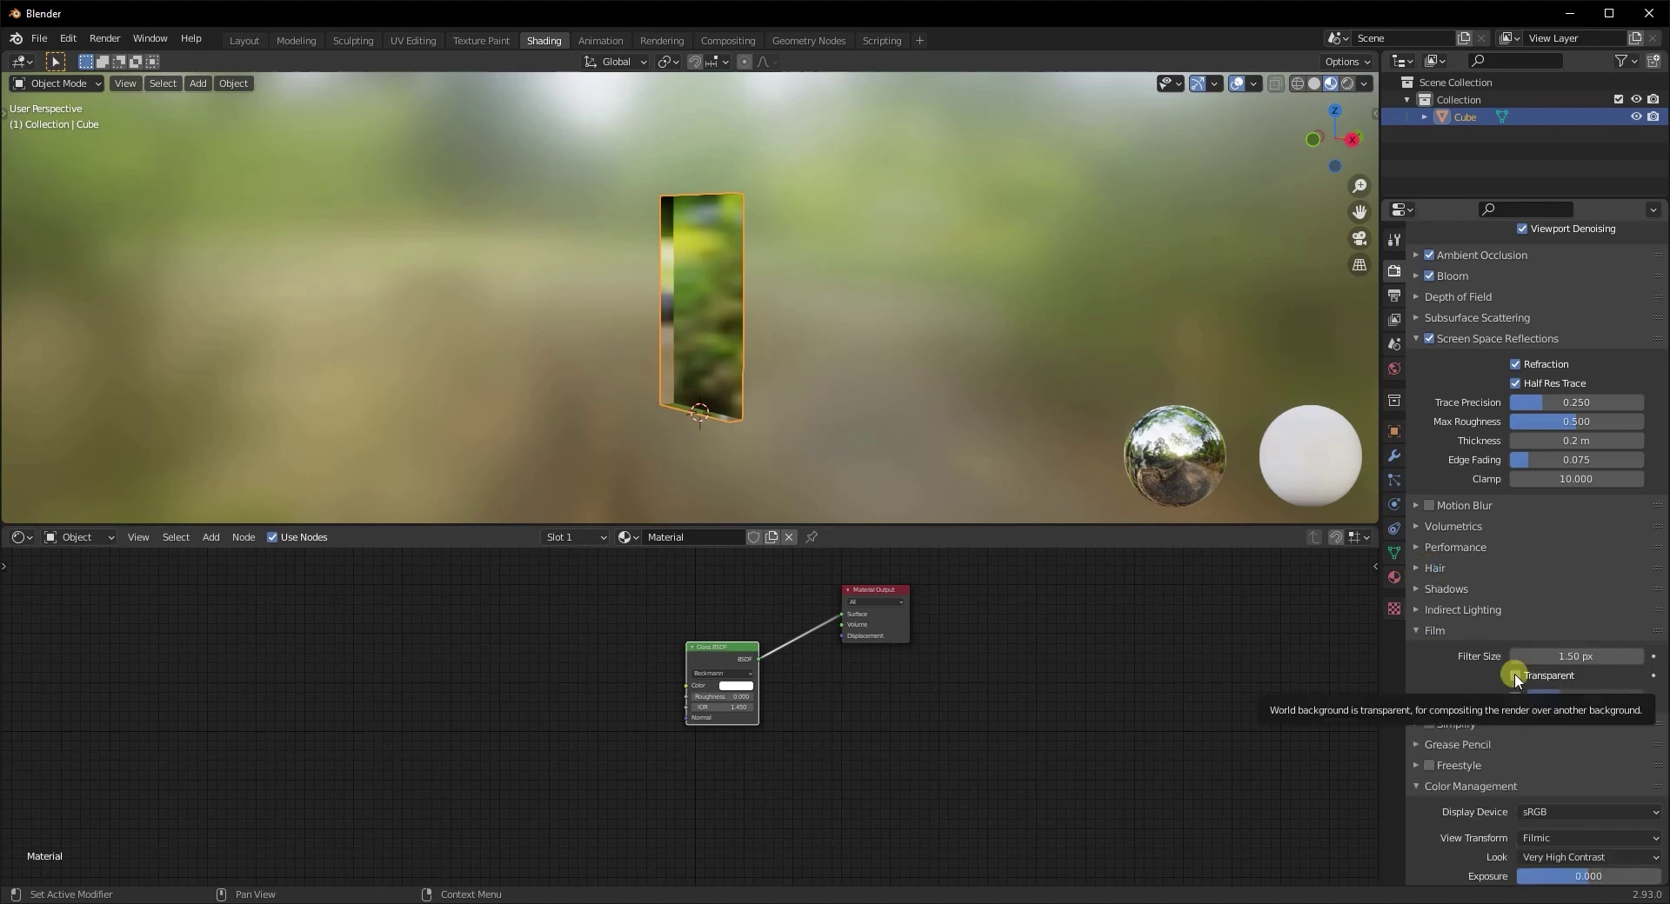
{"action": "left_click", "coordinate": [1515, 676]}
{"action": "scroll", "coordinate": [896, 426], "scroll_direction": "up", "scroll_amount": 1}
{"action": "mouse_move", "coordinate": [895, 426]}
{"action": "middle_mouse_down"}
{"action": "mouse_move", "coordinate": [831, 410]}
{"action": "mouse_move", "coordinate": [861, 402]}
{"action": "middle_mouse_up"}
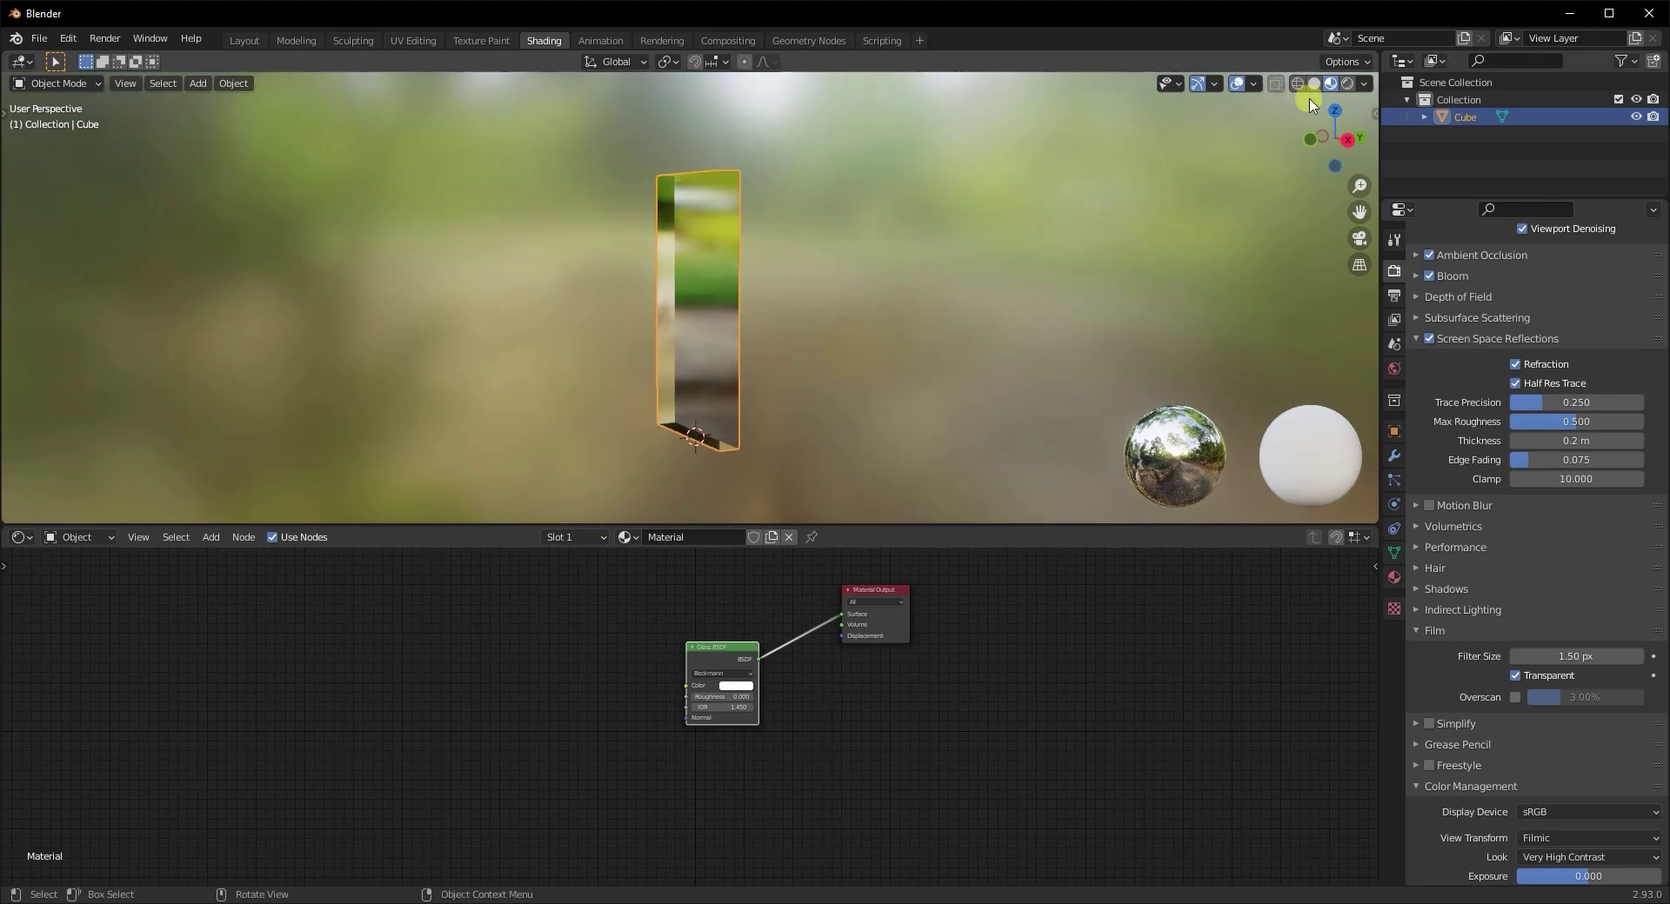
Step: Switch the viewport to rendered shading and view the glass slab from another angle
{"action": "left_click", "coordinate": [1347, 83]}
{"action": "scroll", "coordinate": [996, 370], "scroll_direction": "down", "scroll_amount": 3}
{"action": "middle_click_drag", "start_coordinate": [996, 369], "coordinate": [930, 374]}
{"action": "left_click_drag", "start_coordinate": [931, 374], "coordinate": [1115, 252]}
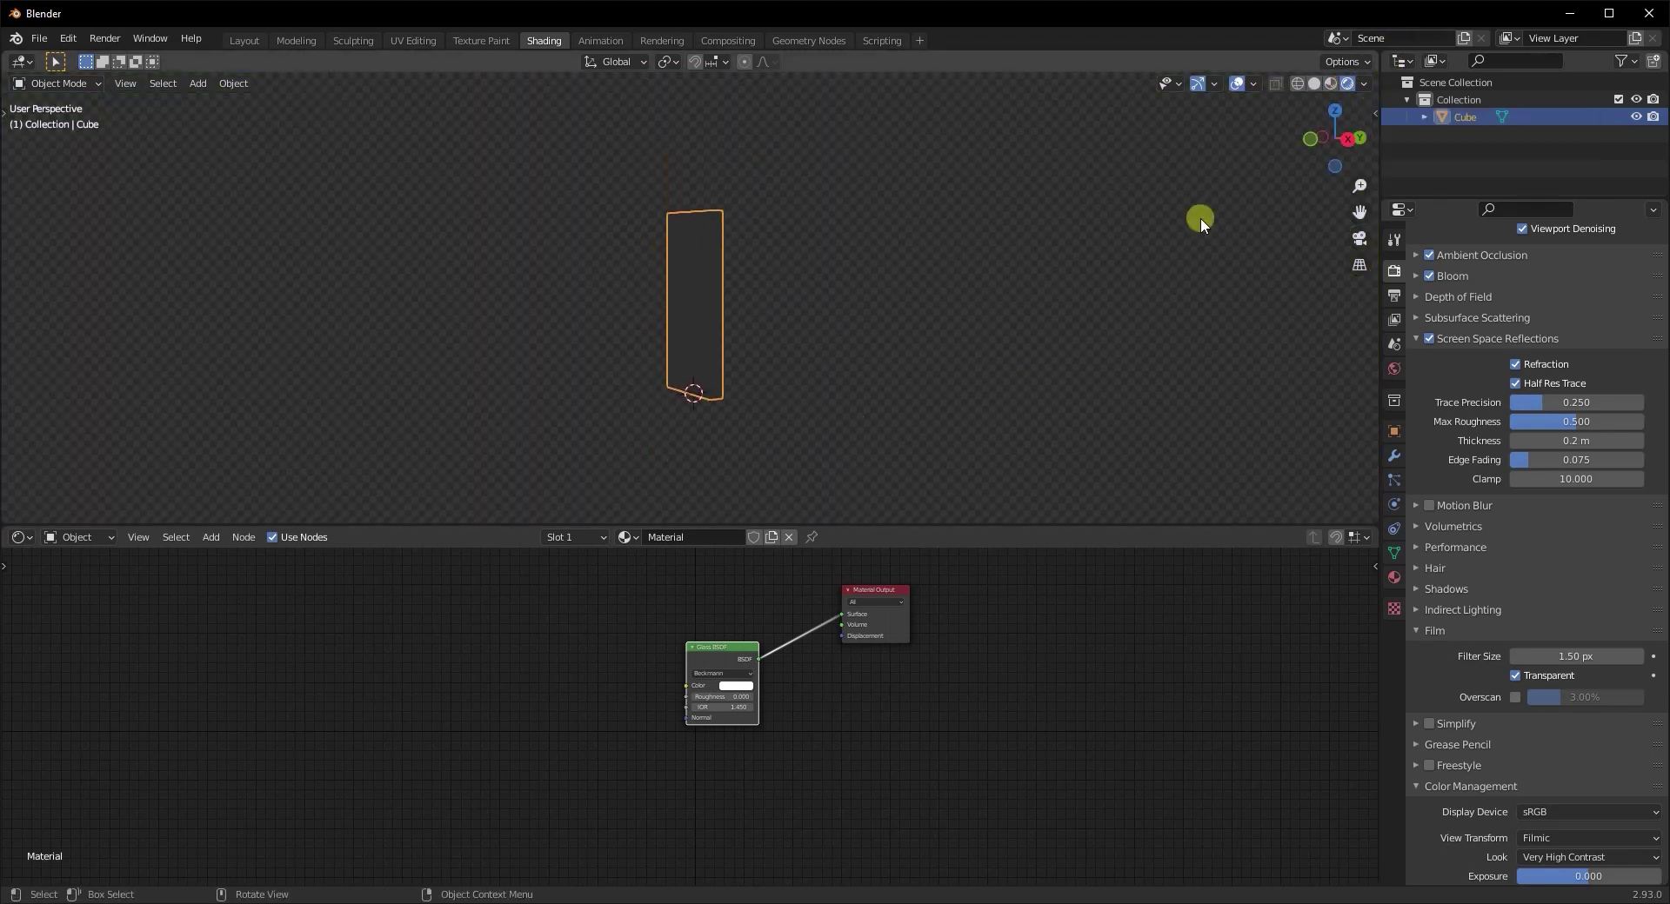
Step: Move the Glass BSDF node farther from the Material Output to make room between them
{"action": "middle_click_drag", "start_coordinate": [565, 629], "coordinate": [616, 651]}
{"action": "left_click_drag", "start_coordinate": [790, 674], "coordinate": [696, 686]}
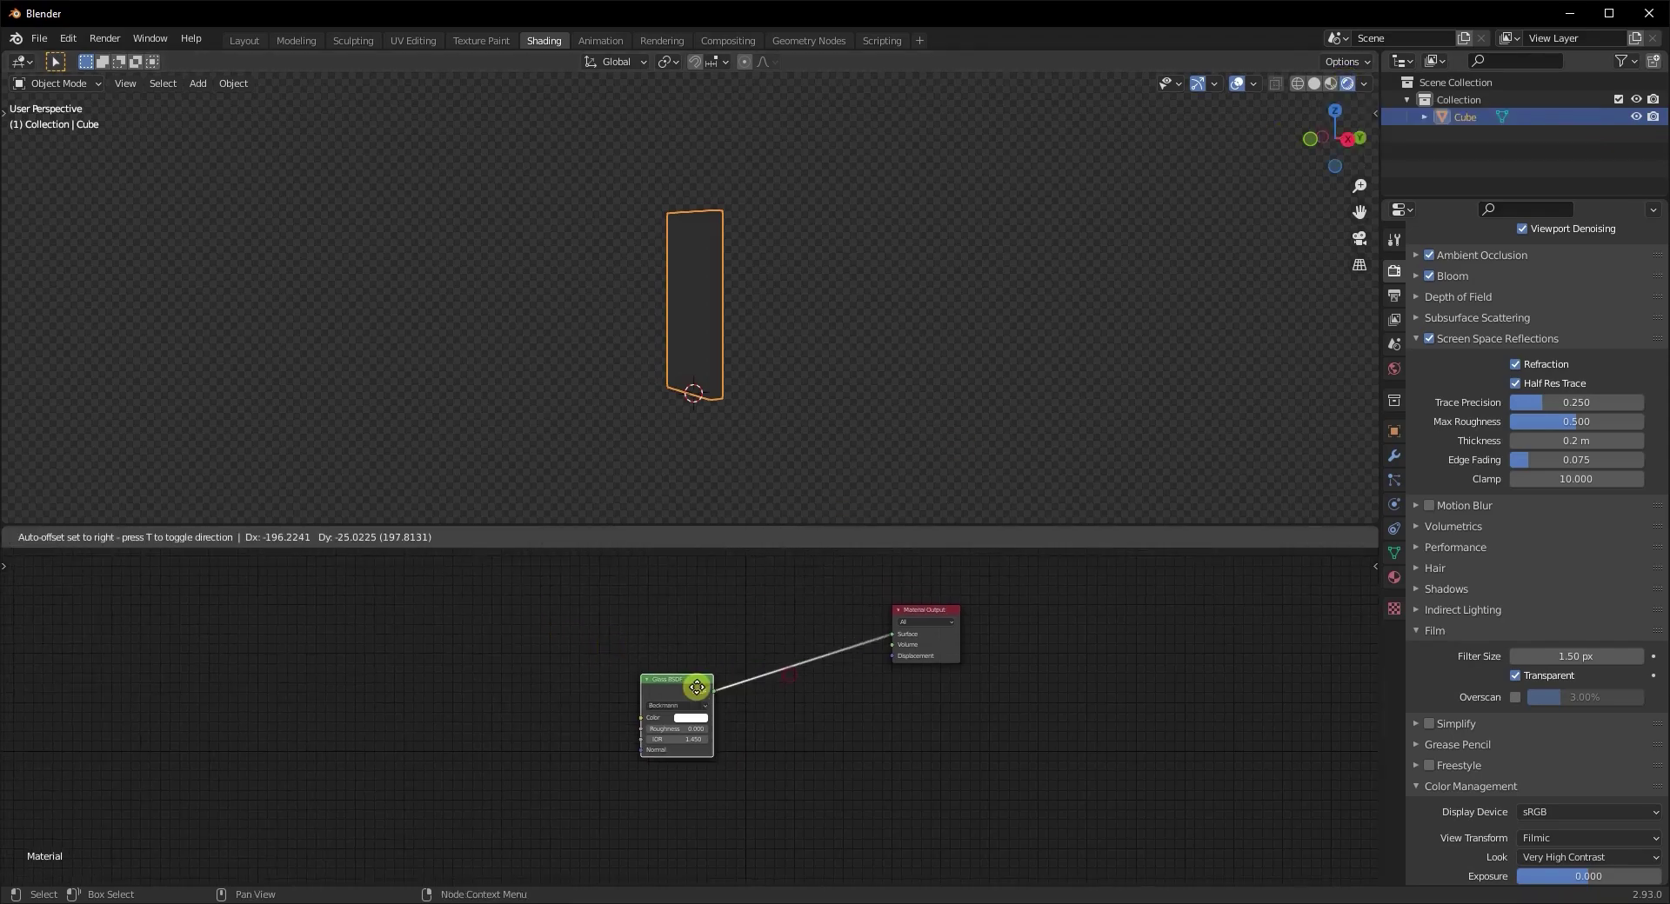
{"action": "scroll", "coordinate": [696, 720], "scroll_direction": "up", "scroll_amount": 4}
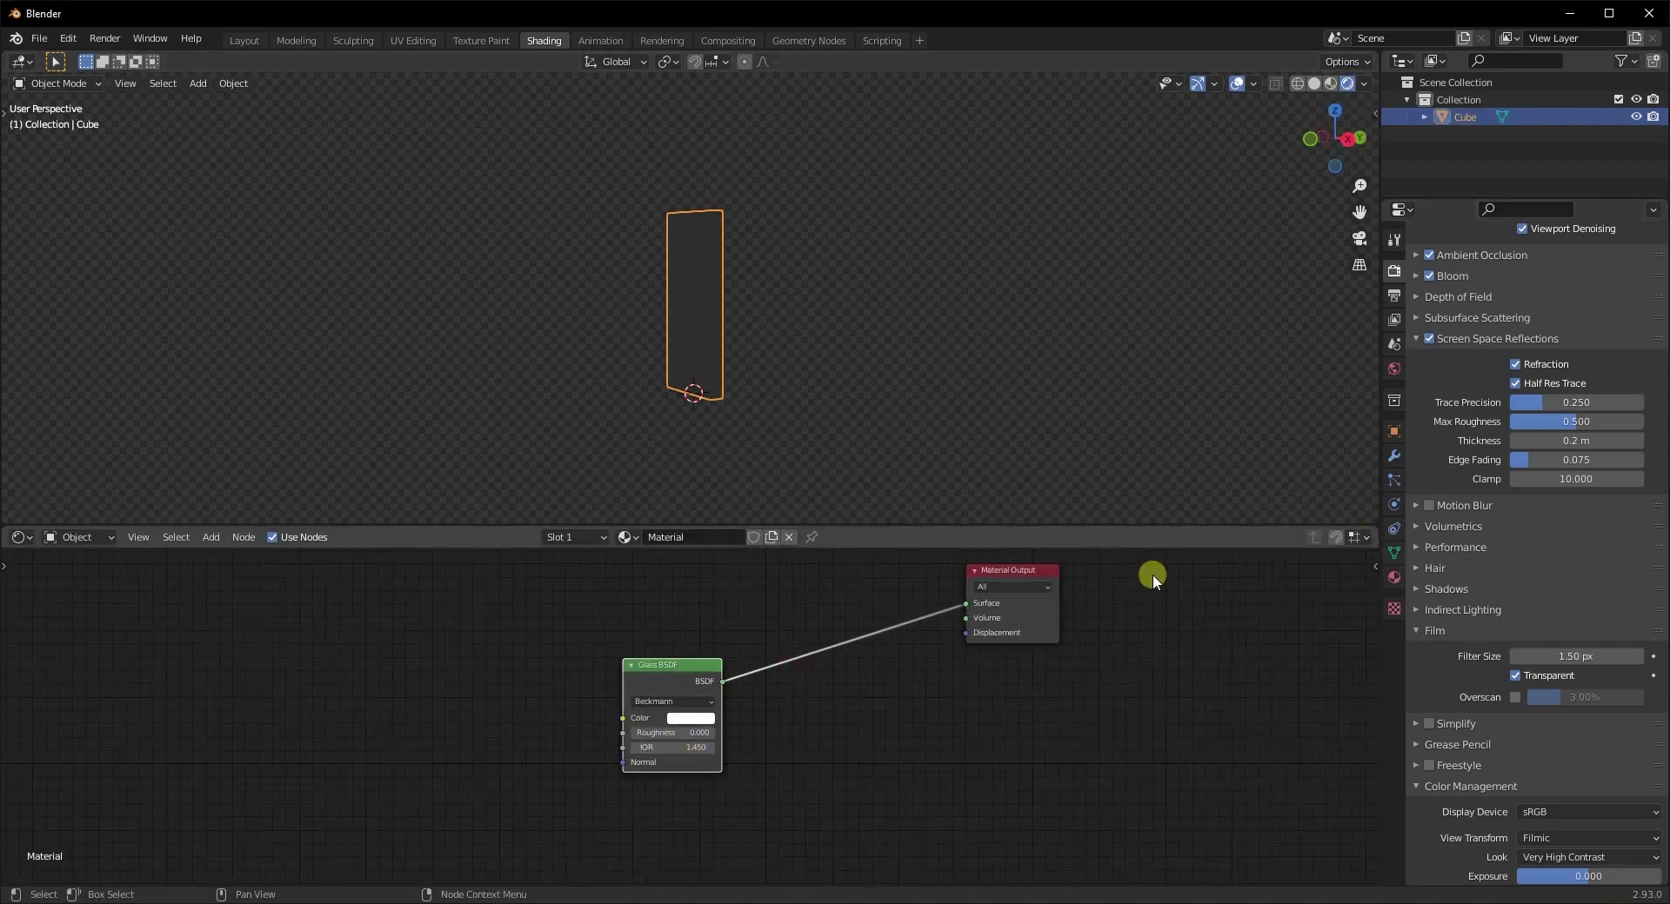
Step: Give the world color an Environment Texture using the image abandoned_greenhouse_8k.exr
{"action": "middle_click_drag", "start_coordinate": [787, 417], "coordinate": [946, 436]}
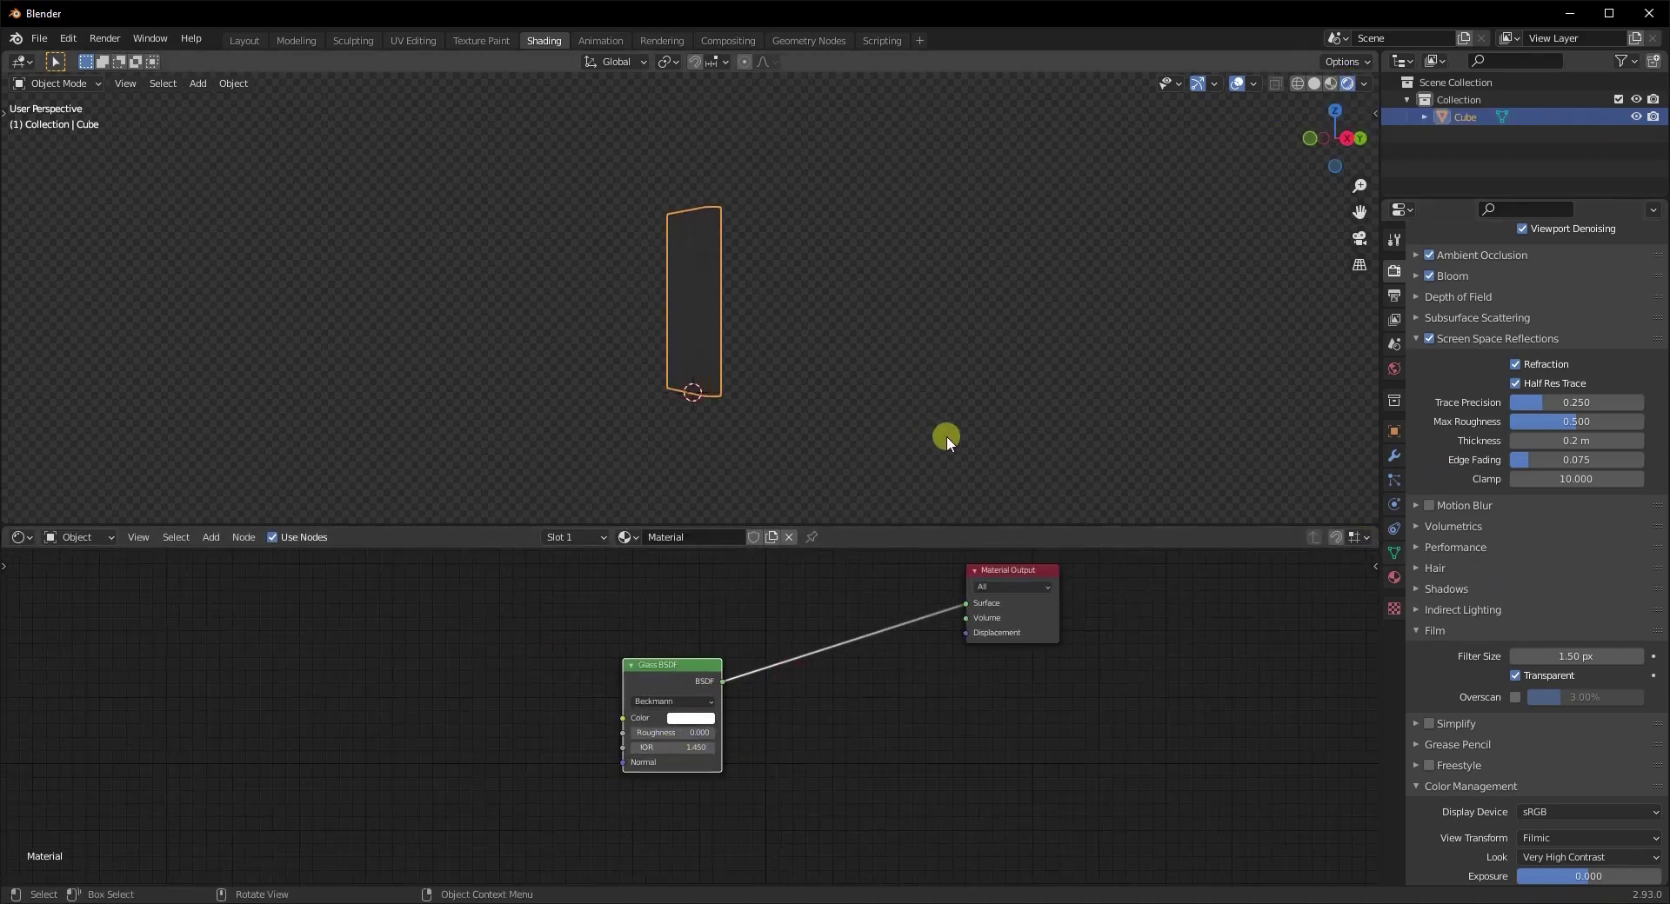
{"action": "left_click", "coordinate": [1394, 370]}
{"action": "left_click", "coordinate": [1519, 384]}
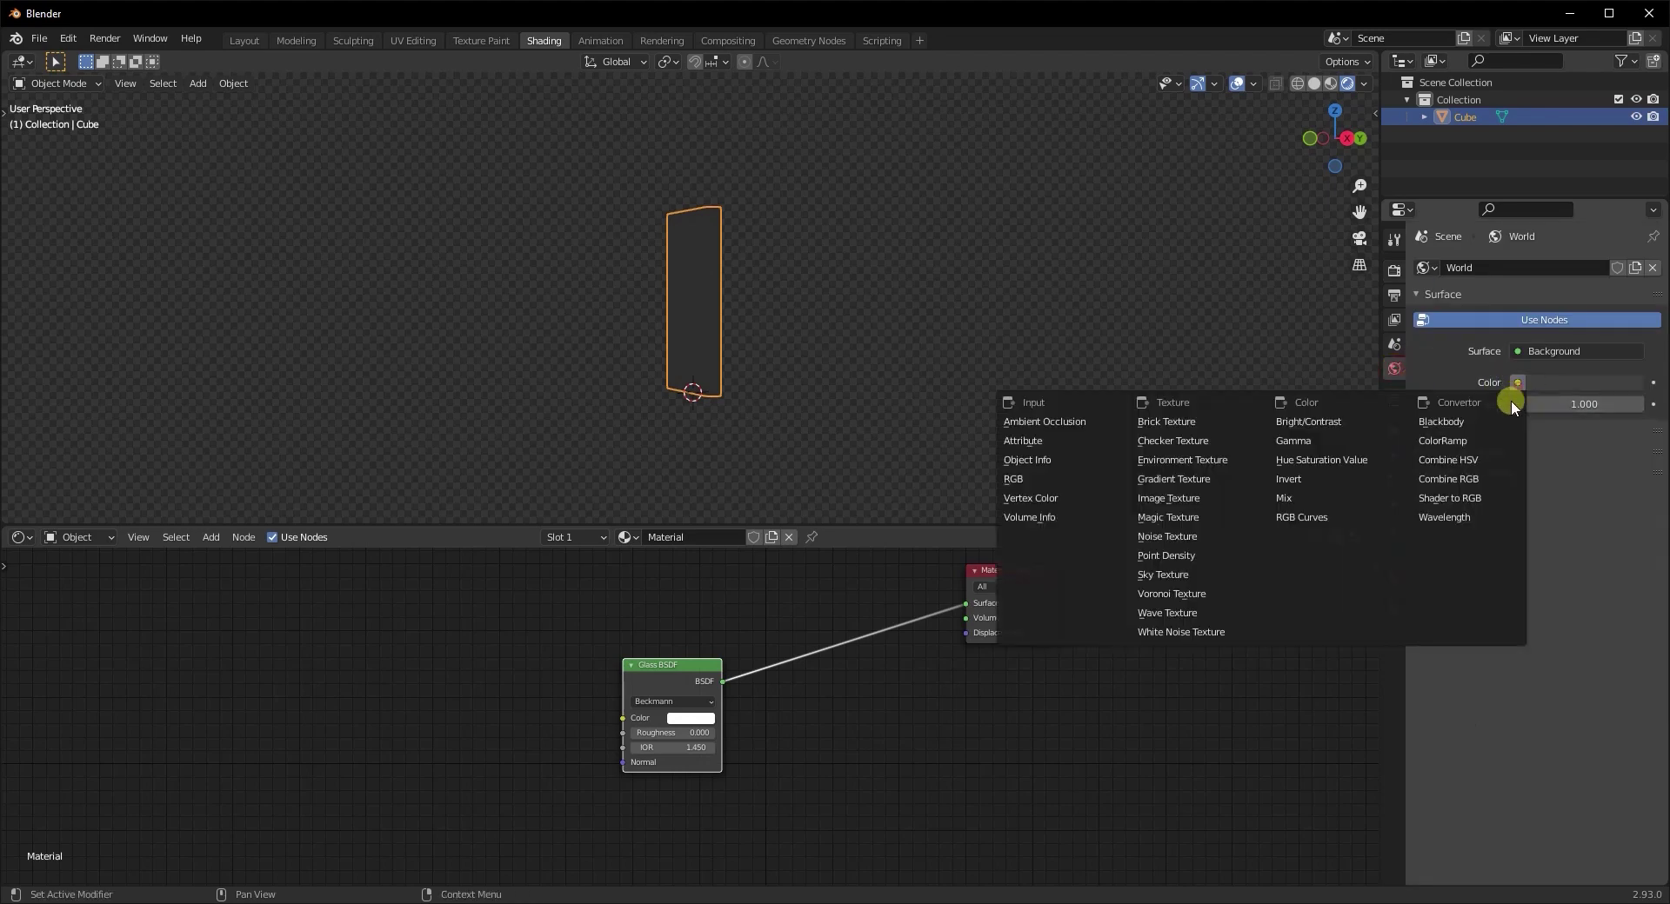
{"action": "left_click", "coordinate": [1199, 461]}
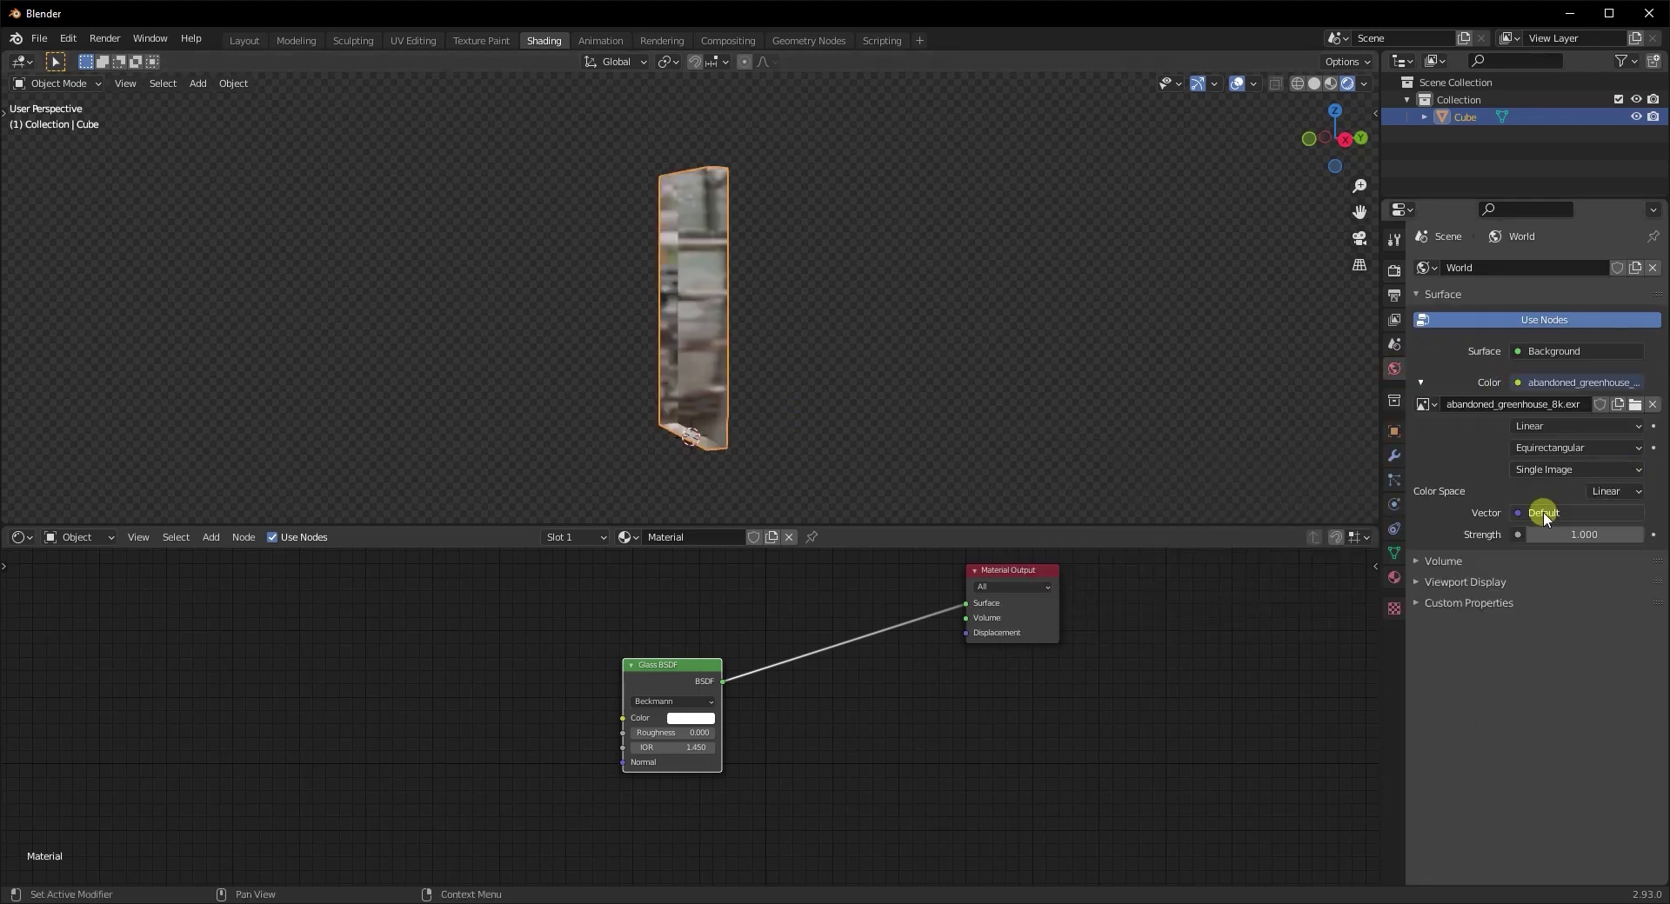
{"action": "middle_click_drag", "start_coordinate": [845, 328], "coordinate": [1129, 398]}
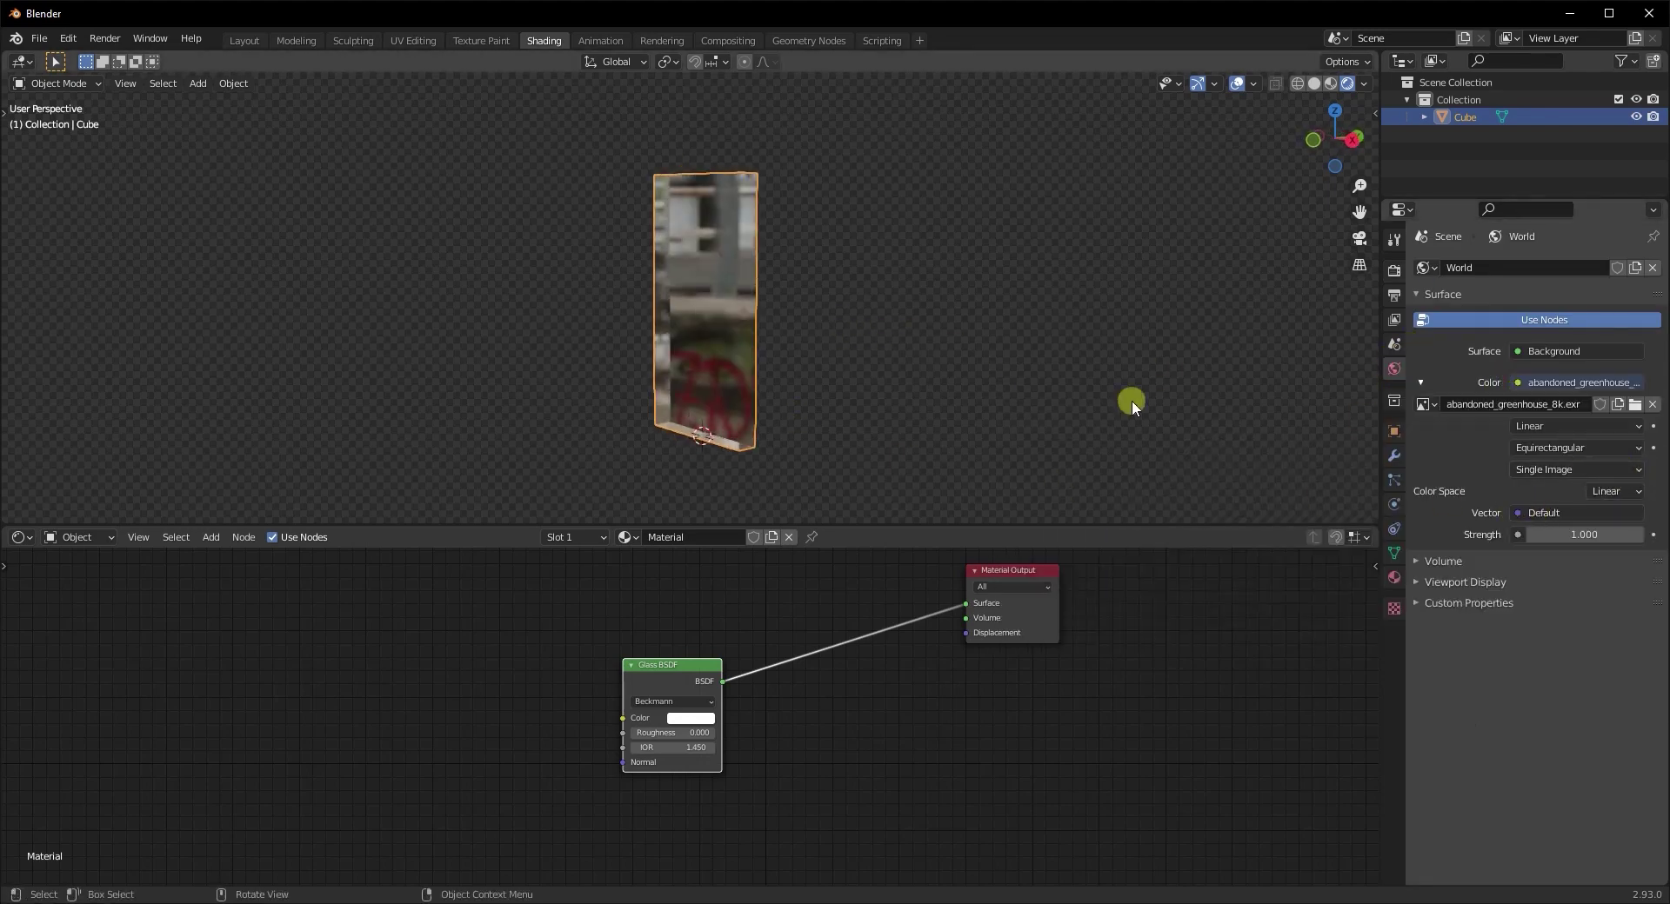
Step: Tint the Glass BSDF color light orange
{"action": "left_click", "coordinate": [692, 720]}
{"action": "left_click", "coordinate": [722, 572]}
{"action": "left_click_drag", "start_coordinate": [720, 589], "coordinate": [717, 597]}
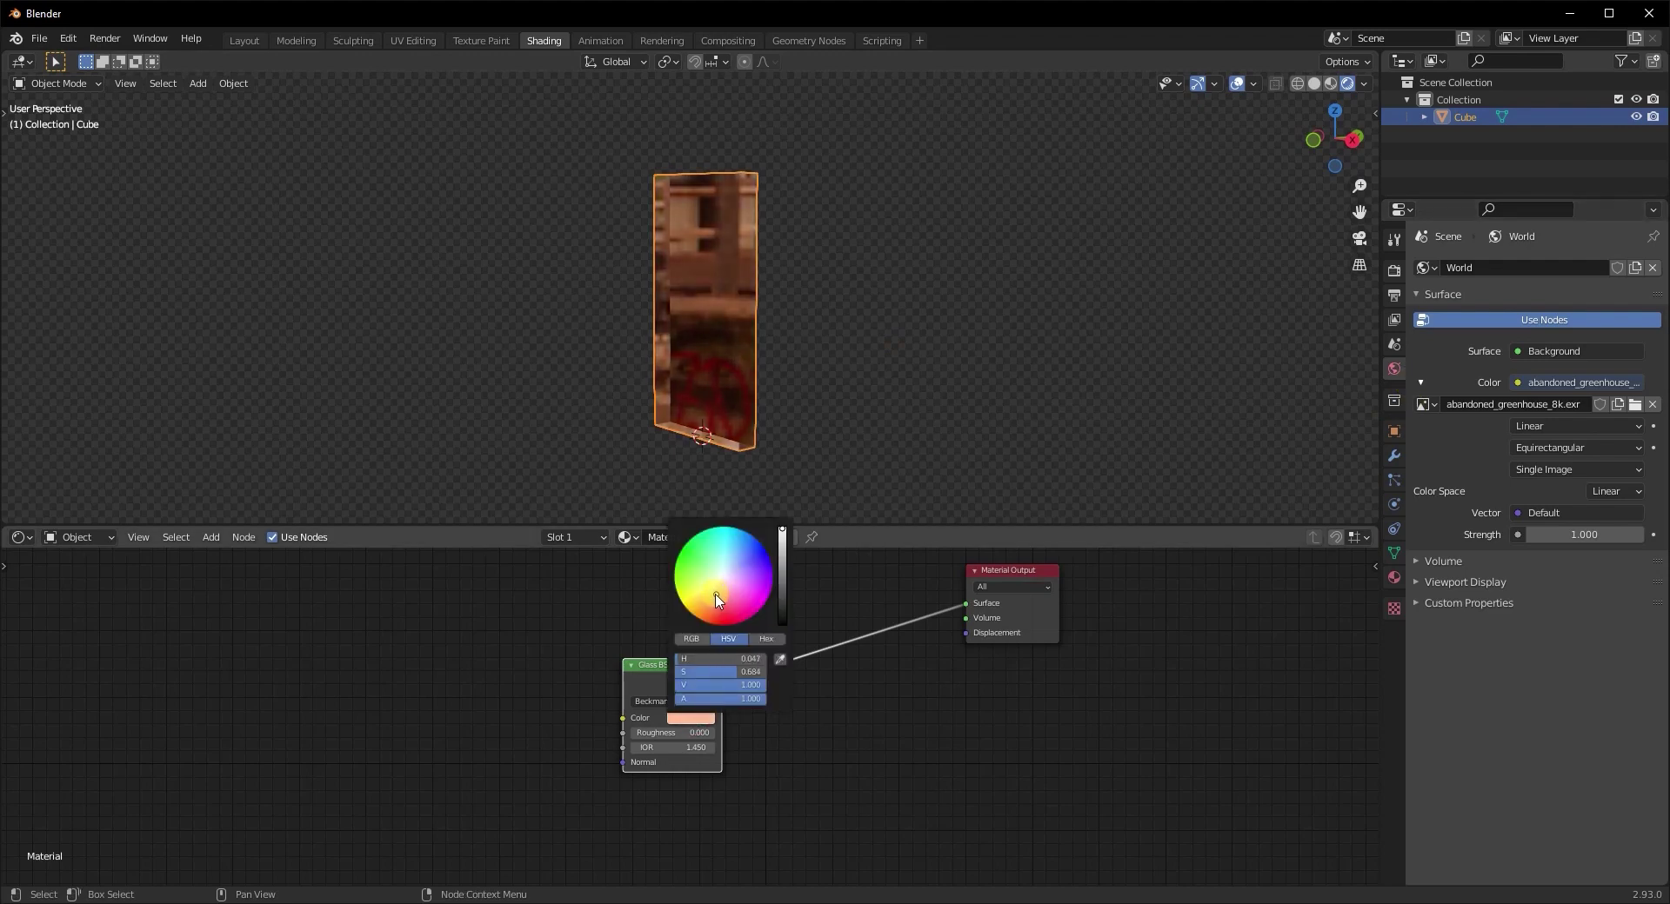
{"action": "scroll", "coordinate": [687, 721], "scroll_direction": "up", "scroll_amount": 2}
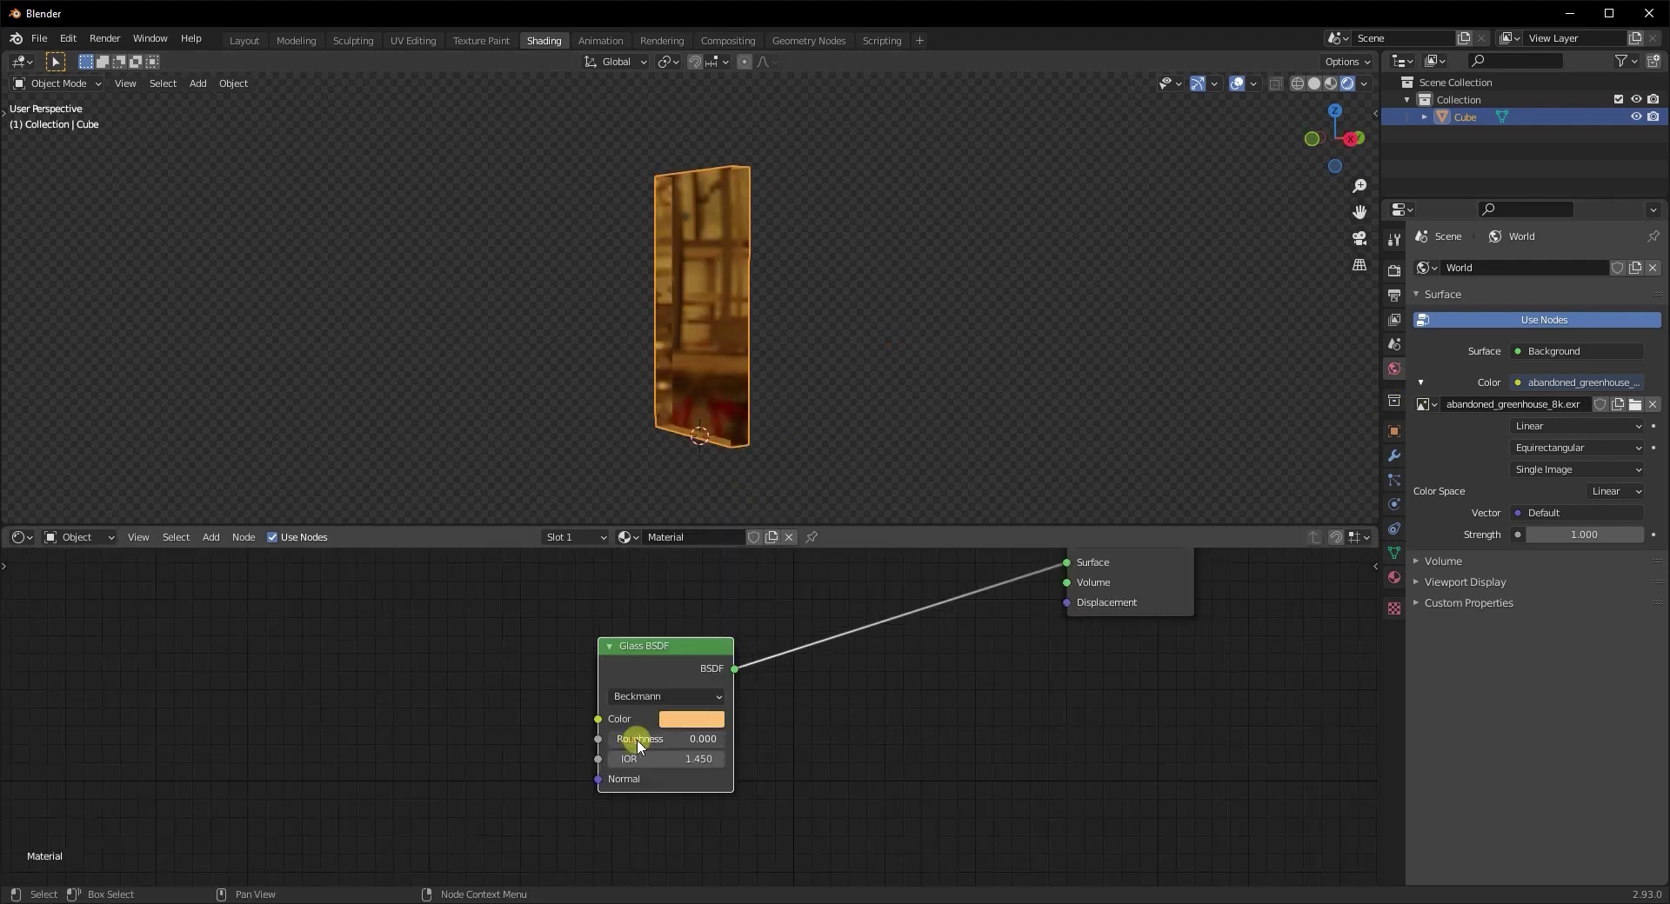
Step: Set the Glass BSDF roughness to 0.3 and its IOR to 1.1
{"action": "left_click_drag", "start_coordinate": [634, 738], "coordinate": [676, 740]}
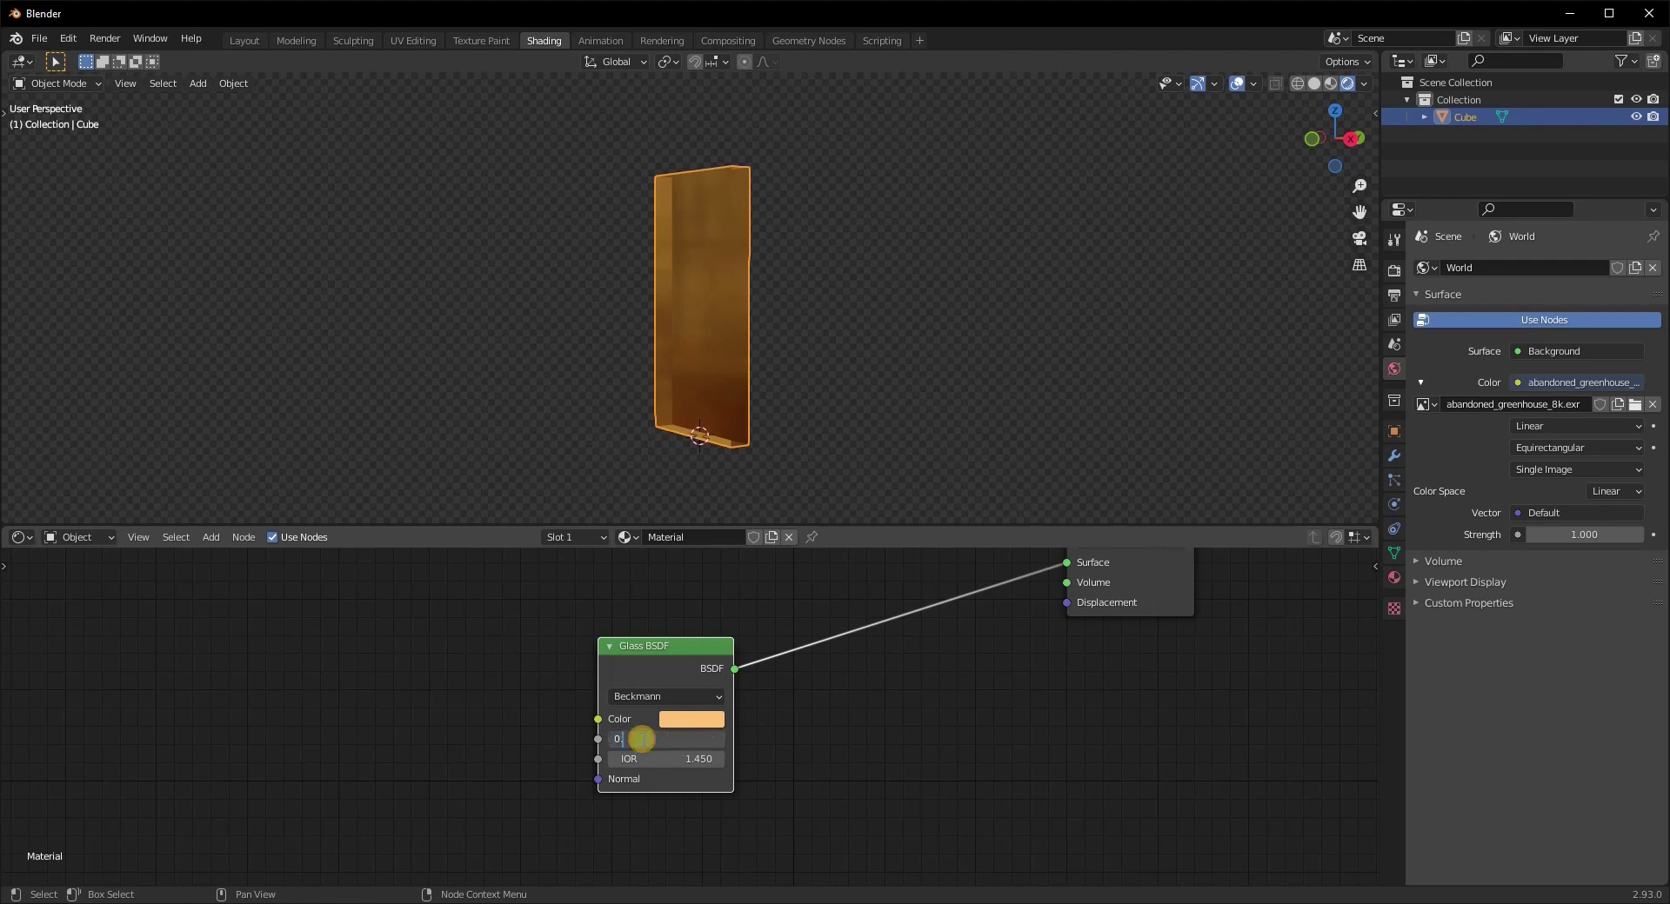
{"action": "middle_click_drag", "start_coordinate": [807, 409], "coordinate": [837, 402]}
{"action": "left_click", "coordinate": [675, 758]}
{"action": "type", "text": "1.1"}
{"action": "key", "text": "Return"}
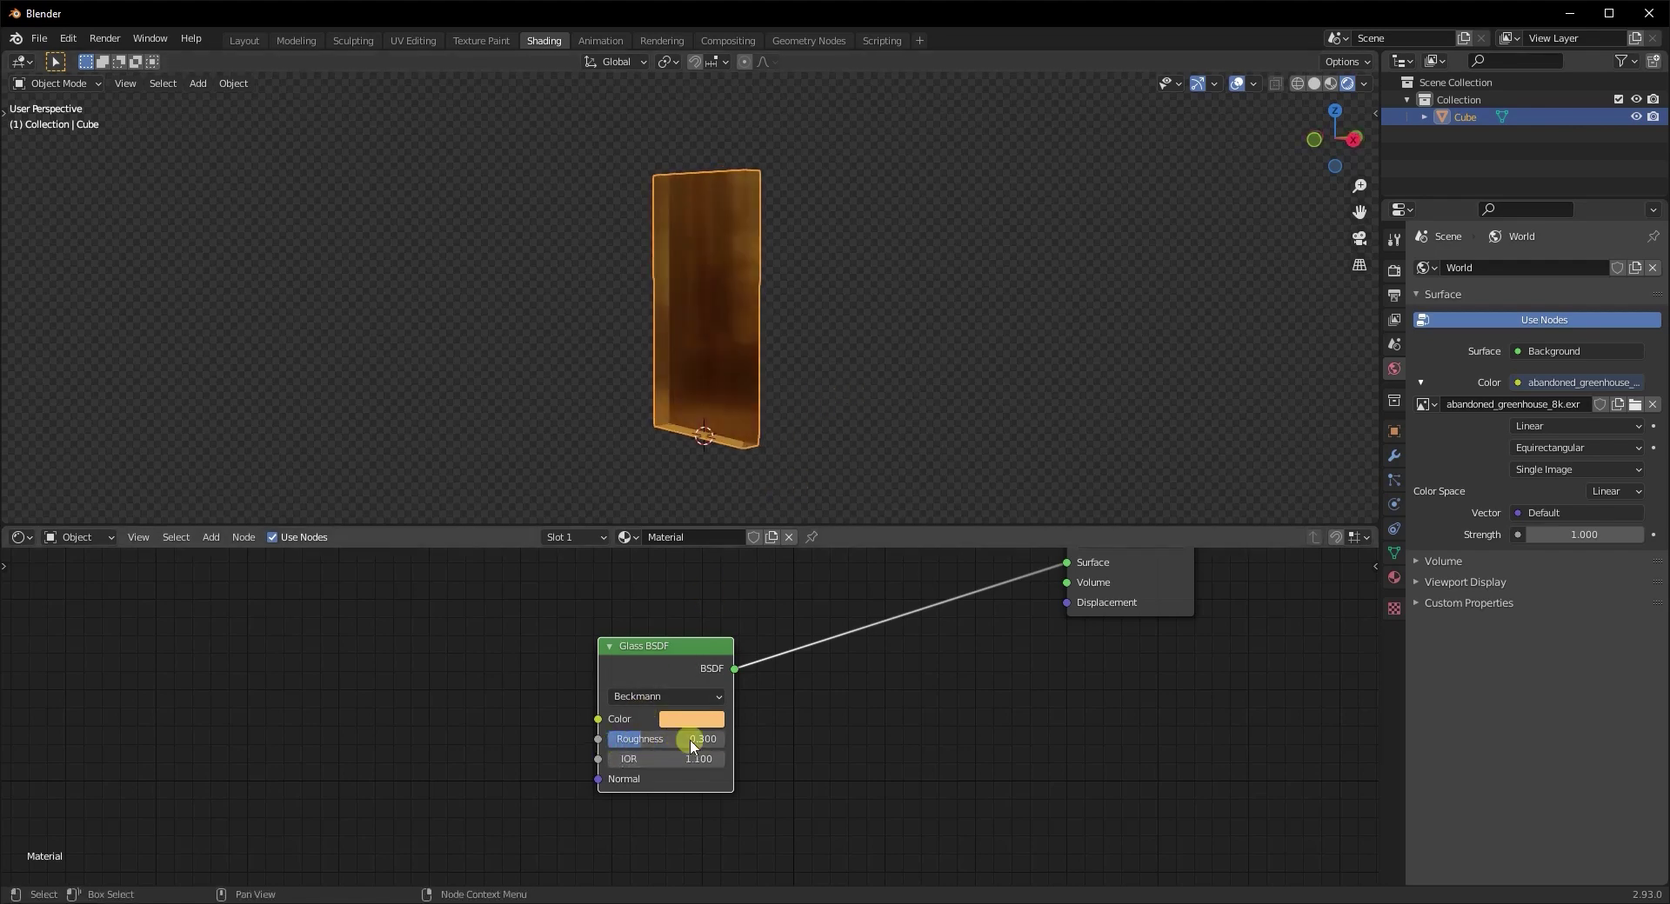
Step: Insert a Mix Shader between the Glass BSDF and Material Output, with the glass feeding its second shader input
{"action": "left_click_drag", "start_coordinate": [676, 654], "coordinate": [654, 789]}
{"action": "middle_click_drag", "start_coordinate": [780, 626], "coordinate": [773, 678]}
{"action": "key", "text": "shift+a"}
{"action": "left_click", "coordinate": [766, 631]}
{"action": "type", "text": "mix"}
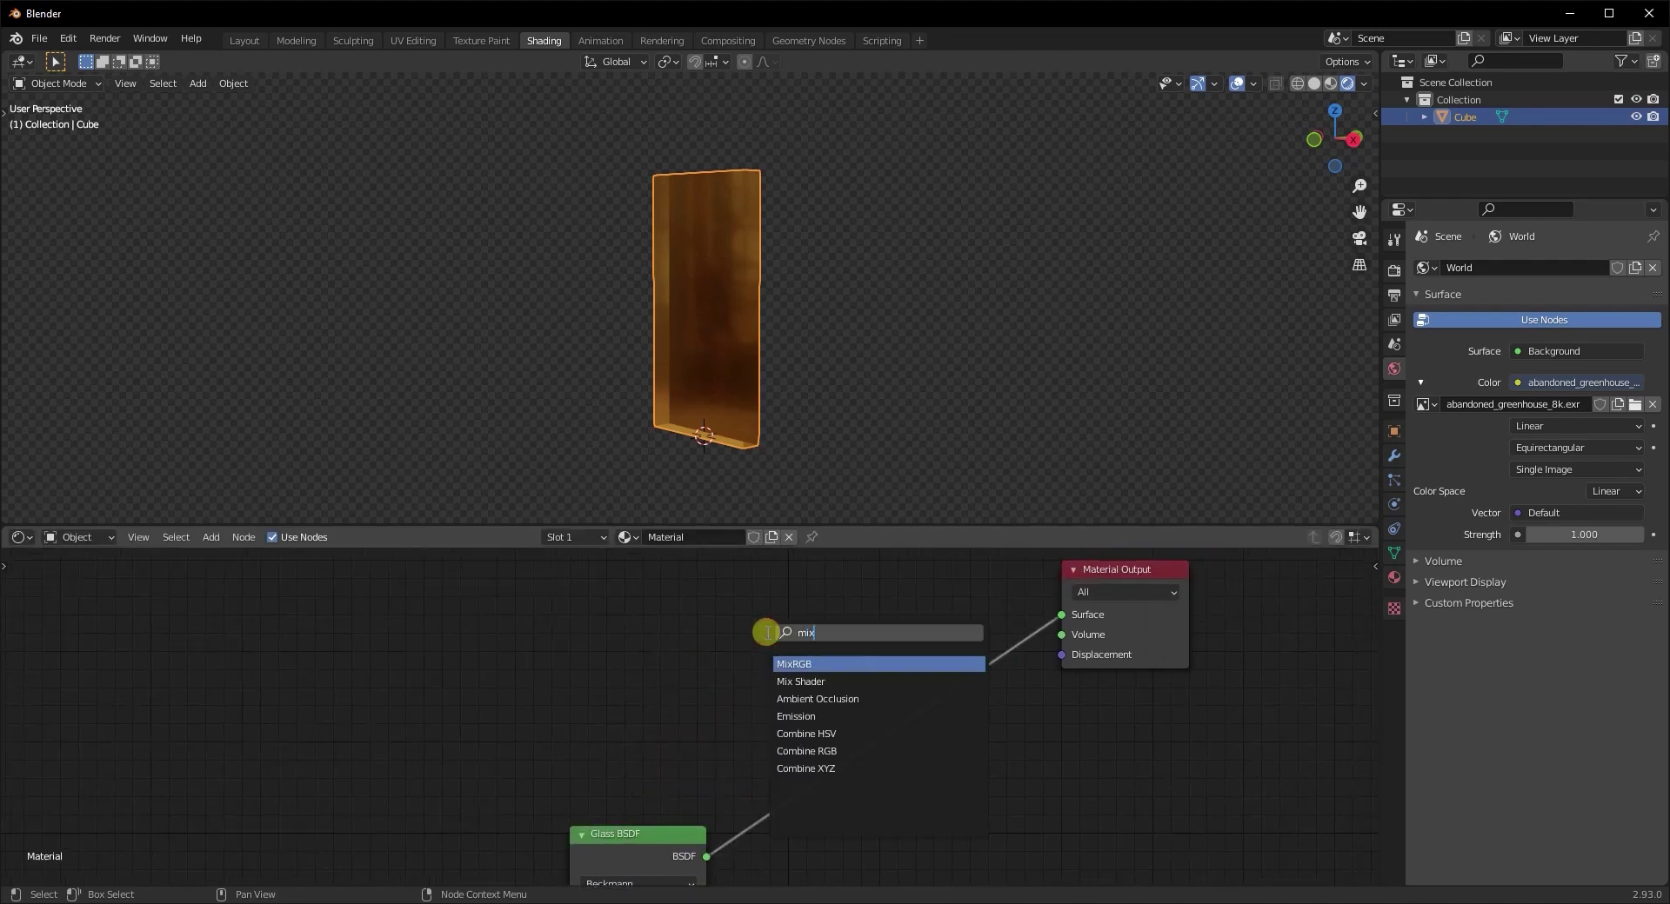
{"action": "key", "text": "Down"}
{"action": "key", "text": "Return"}
{"action": "left_click", "coordinate": [892, 621]}
{"action": "scroll", "coordinate": [748, 672], "scroll_direction": "down", "scroll_amount": 2}
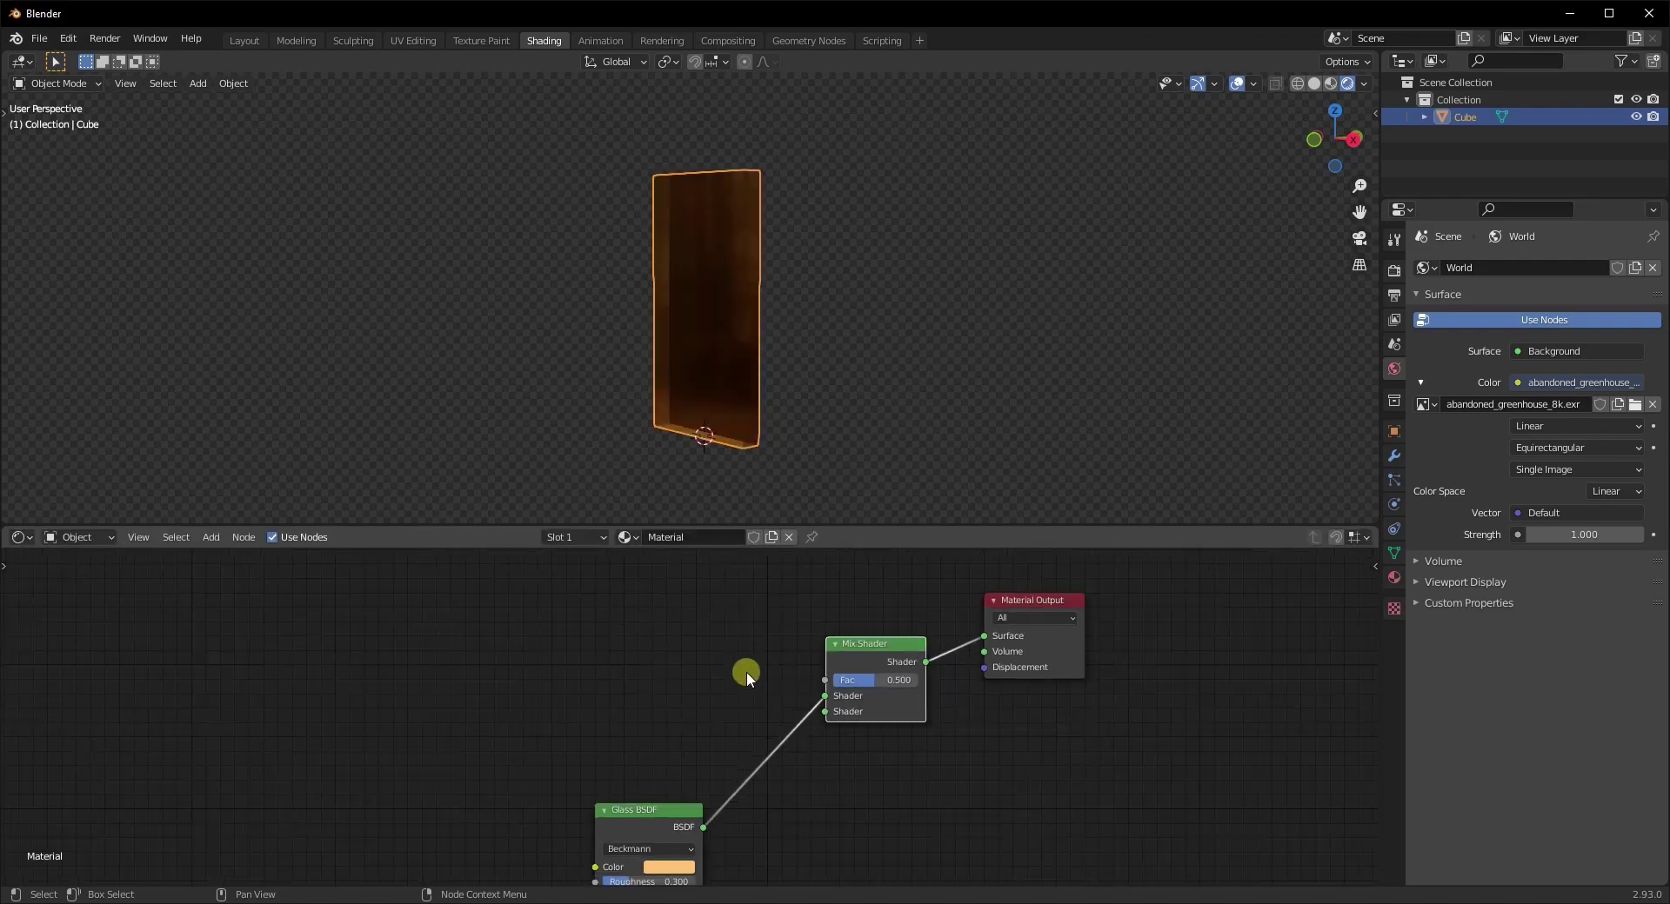
{"action": "left_click_drag", "start_coordinate": [858, 686], "coordinate": [858, 702]}
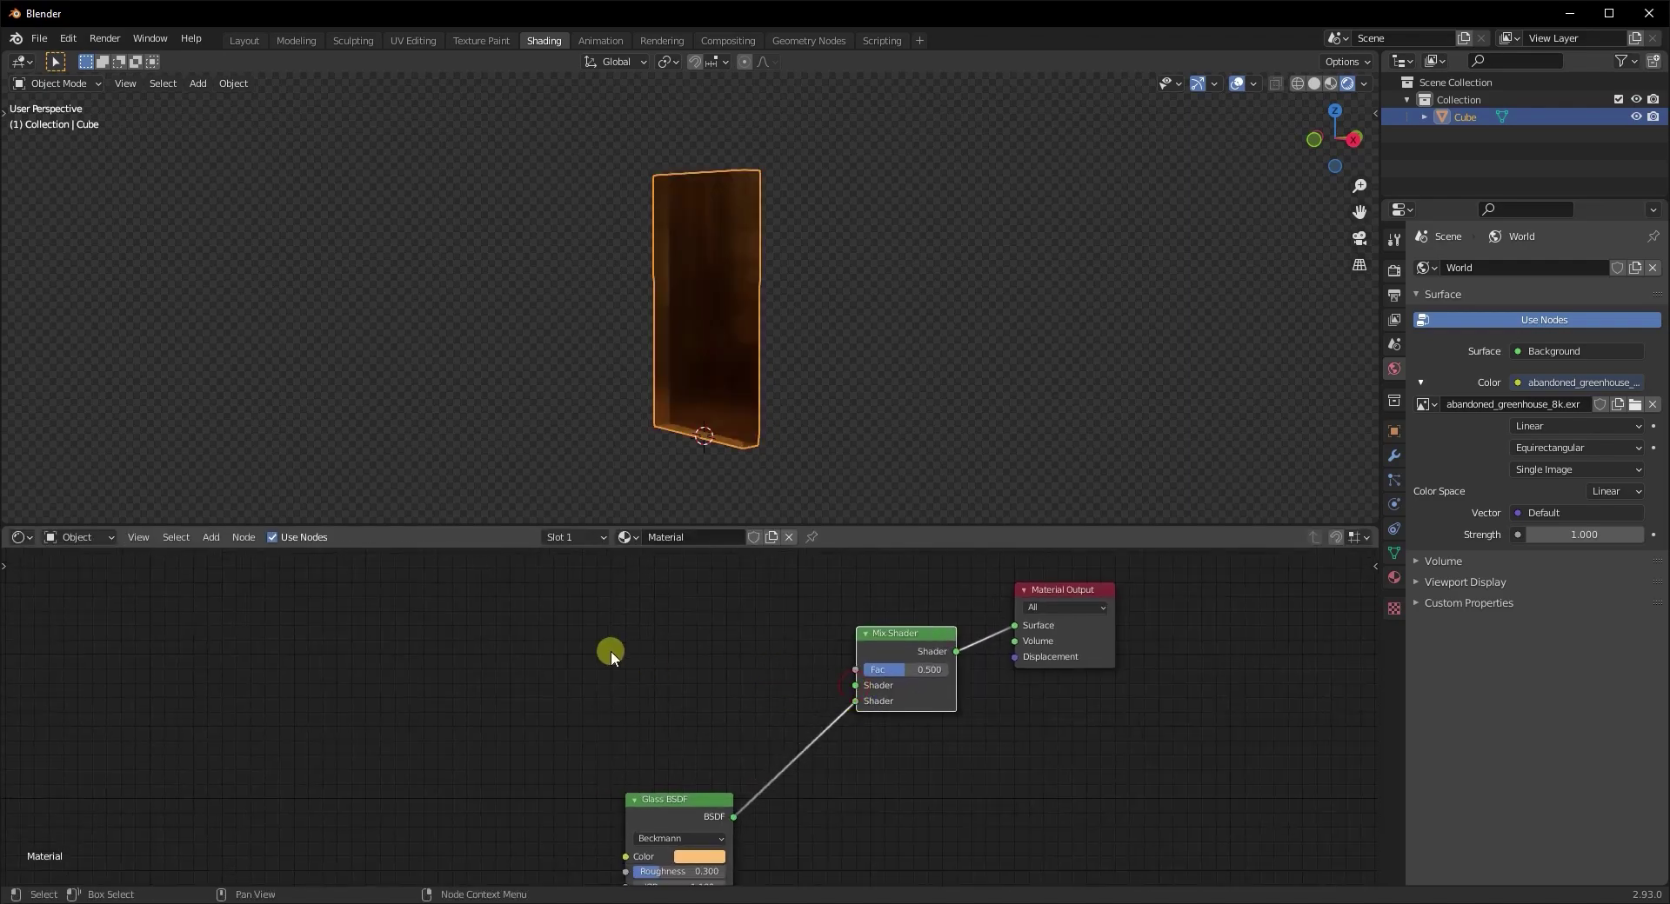
Step: Add an Emission shader and connect it to the first shader input of the Mix Shader
{"action": "key", "text": "shift+a"}
{"action": "left_click", "coordinate": [452, 675]}
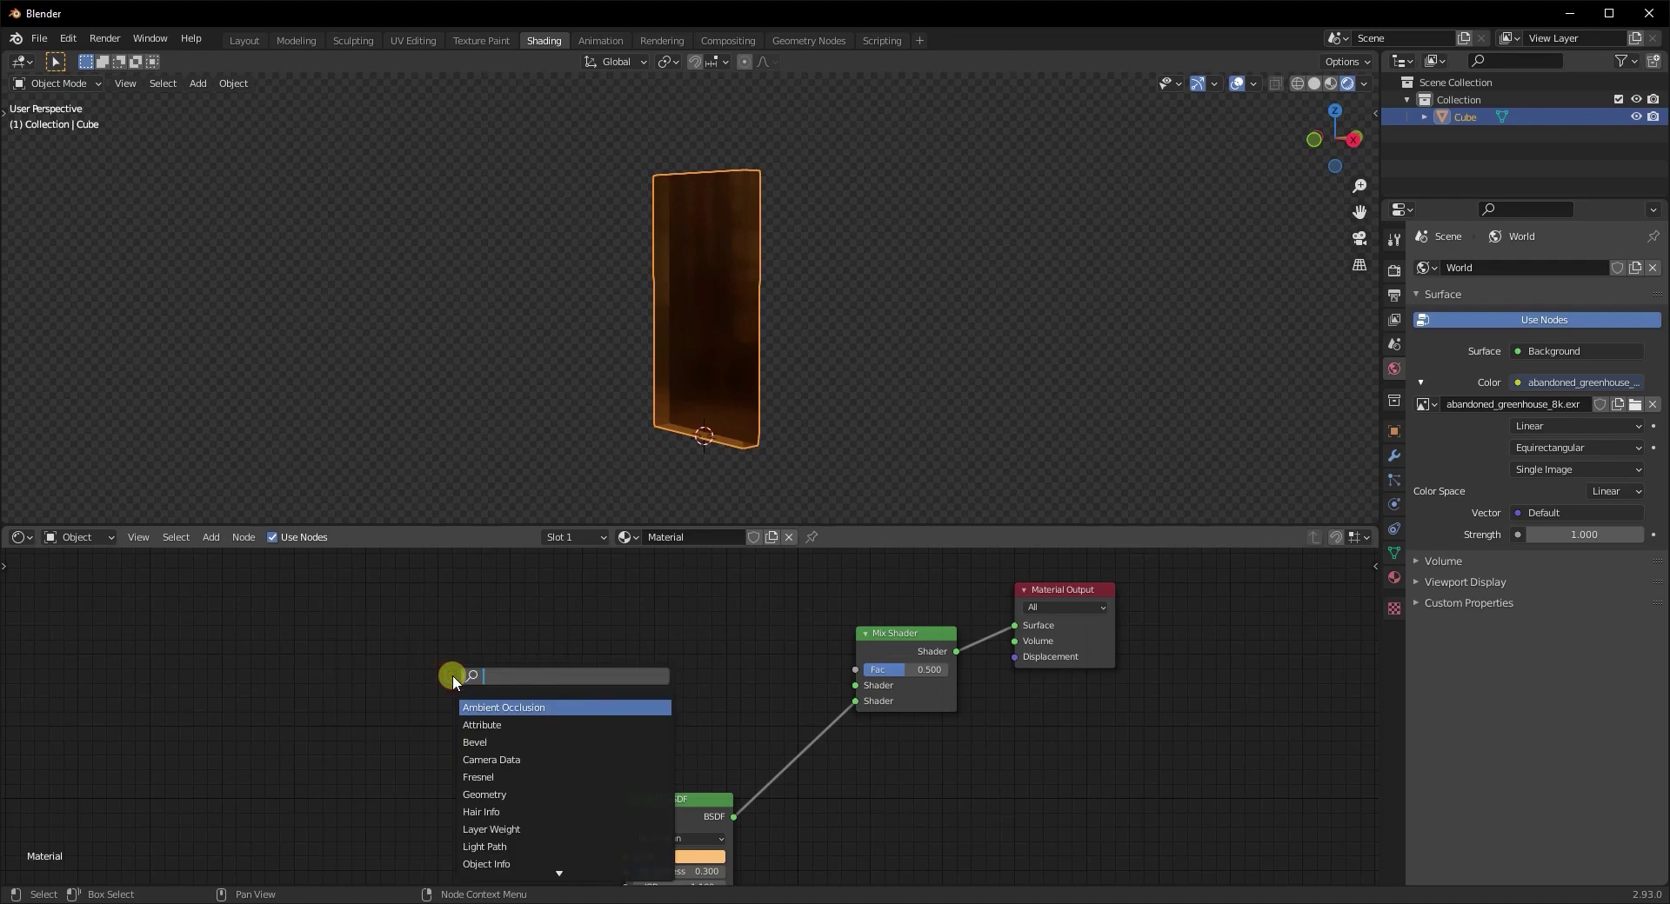
{"action": "type", "text": "emi"}
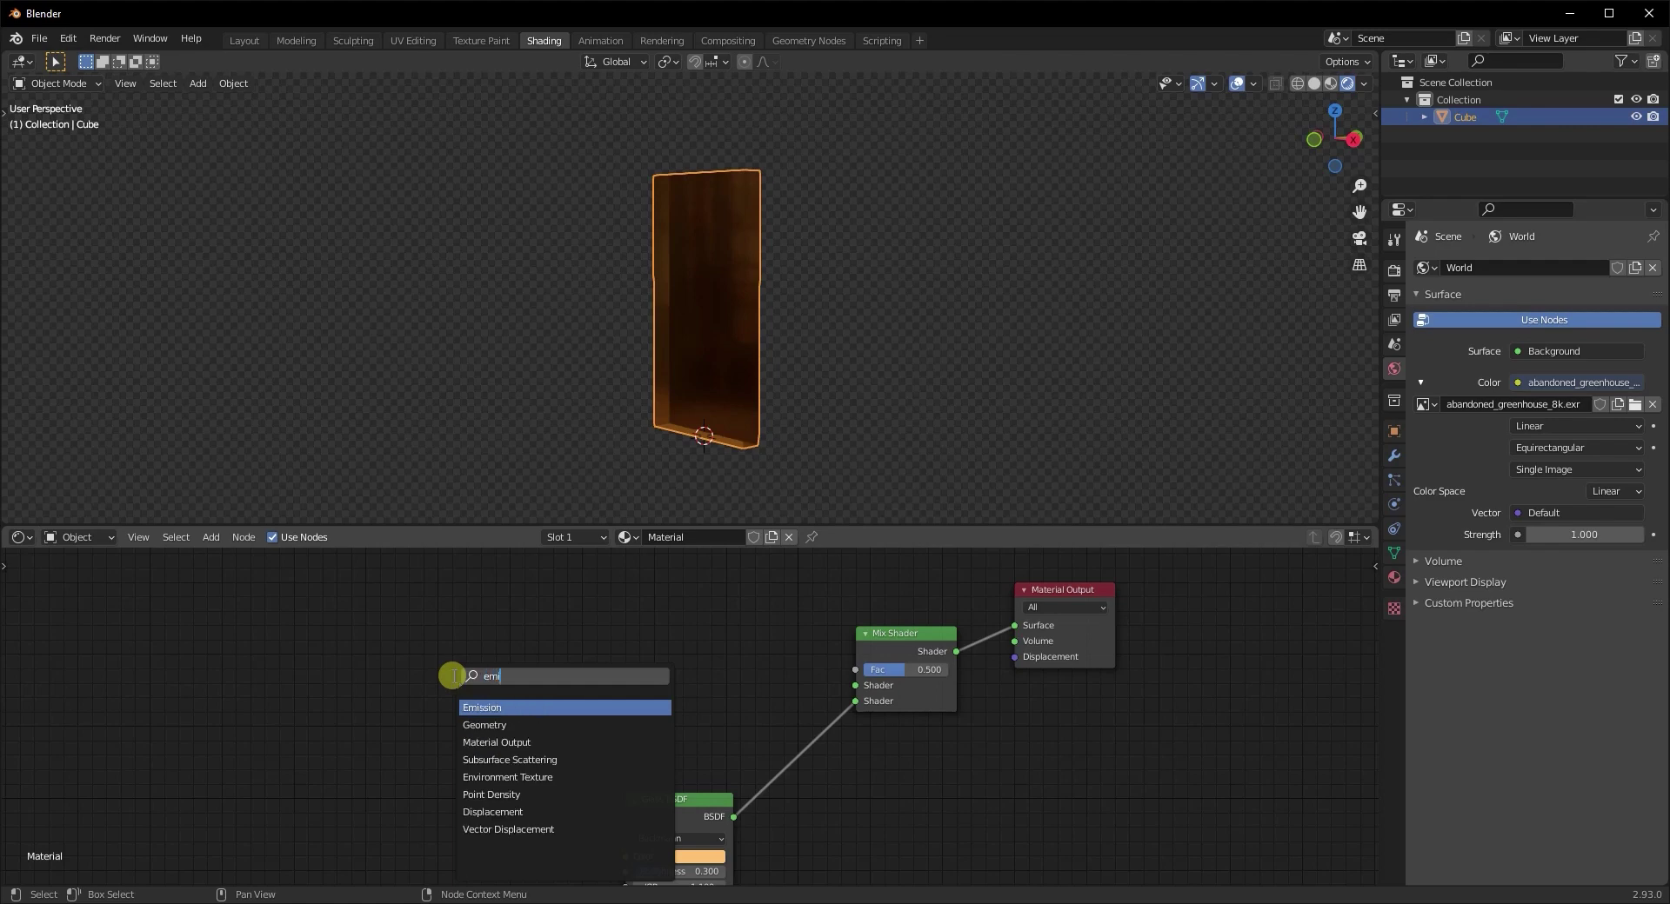
{"action": "key", "text": "Return"}
{"action": "left_click", "coordinate": [578, 703]}
{"action": "left_click_drag", "start_coordinate": [856, 685], "coordinate": [540, 763]}
Step: Add a ColorRamp node above the Emission shader and connect its color output to the Mix Shader factor
{"action": "middle_click_drag", "start_coordinate": [708, 645], "coordinate": [764, 650]}
{"action": "key", "text": "shift+a"}
{"action": "type", "text": "scolor"}
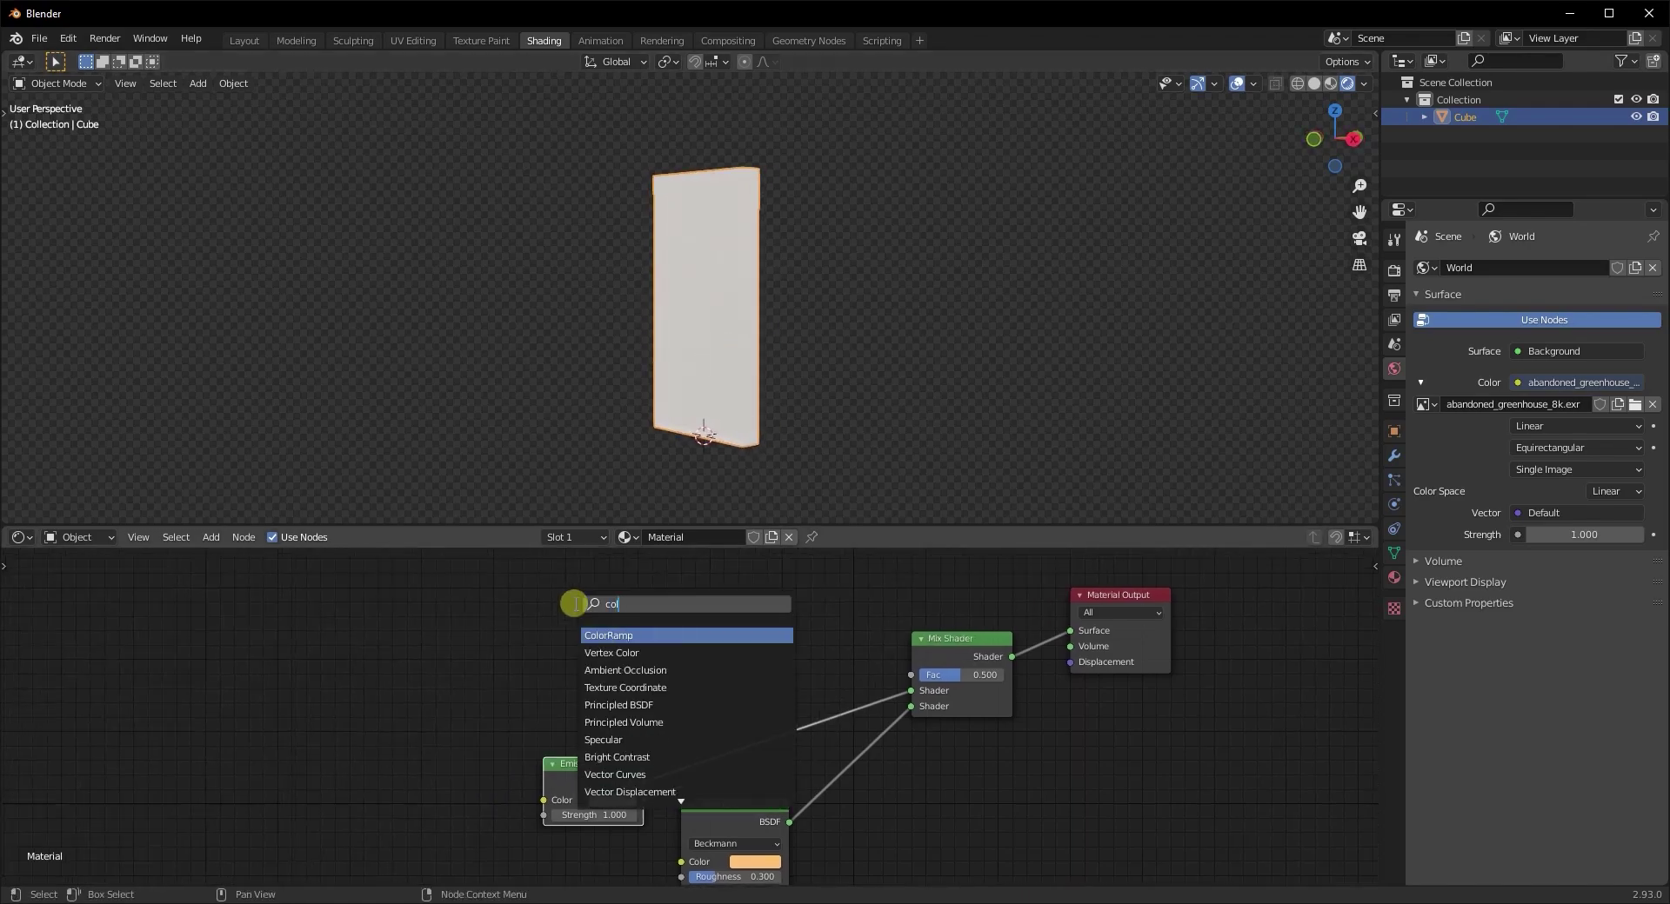
{"action": "key", "text": "Return"}
{"action": "left_click", "coordinate": [469, 581]}
{"action": "left_click_drag", "start_coordinate": [644, 607], "coordinate": [912, 675]}
Step: Add a Gradient Texture node in the free space before the ColorRamp
{"action": "middle_click_drag", "start_coordinate": [280, 638], "coordinate": [398, 663]}
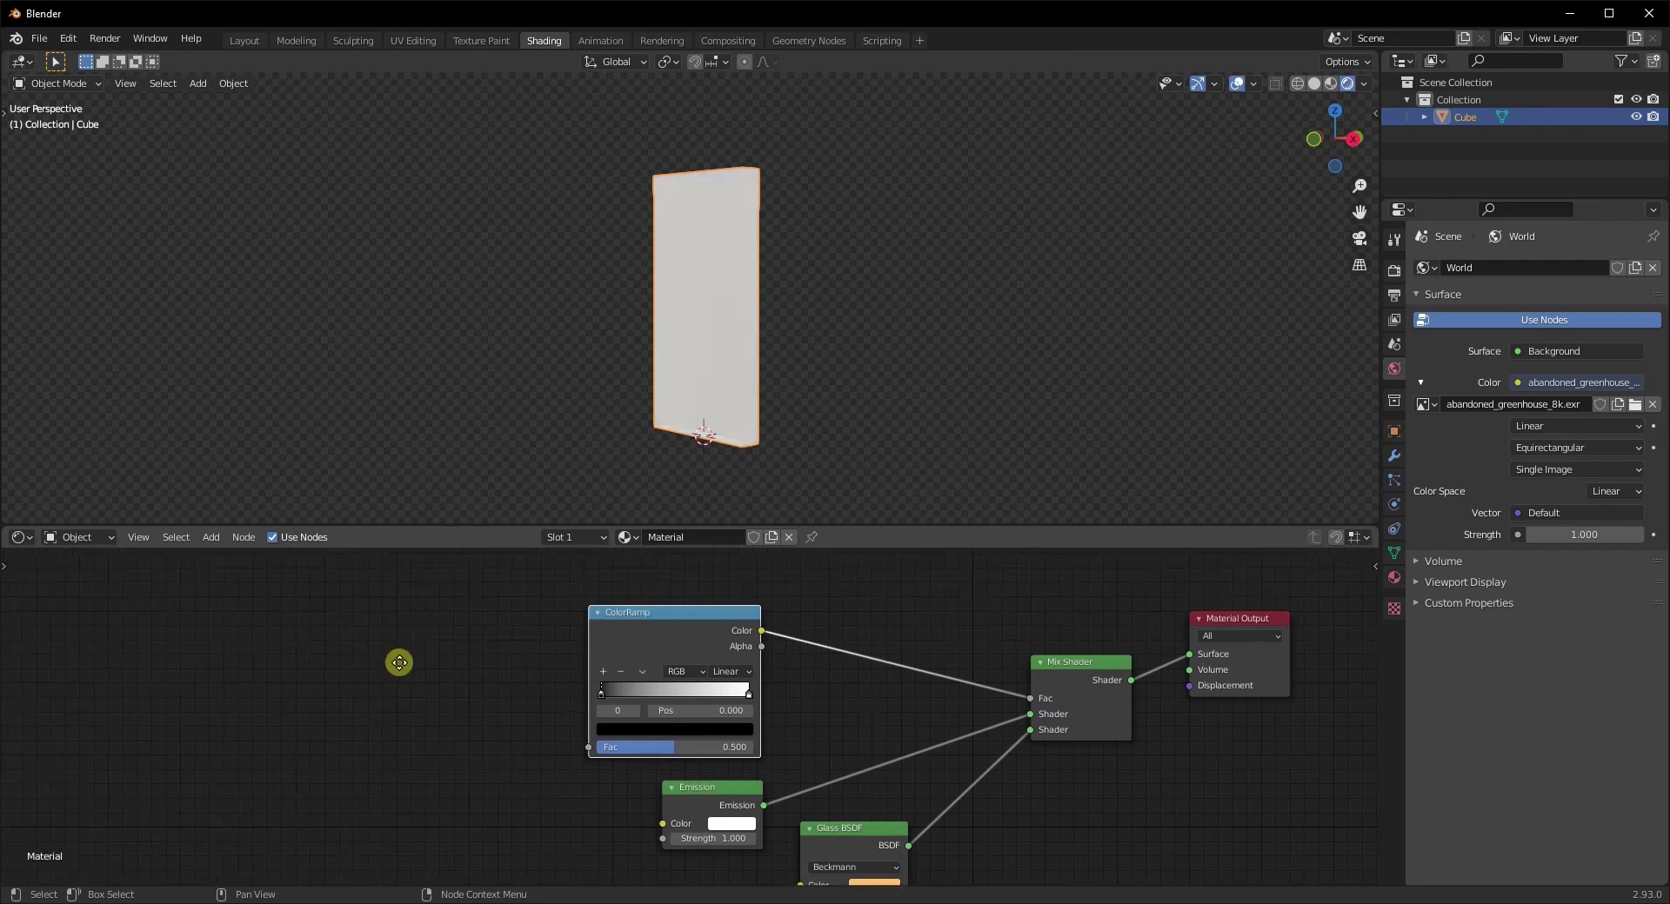
{"action": "key", "text": "shift+a"}
{"action": "left_click", "coordinate": [173, 676]}
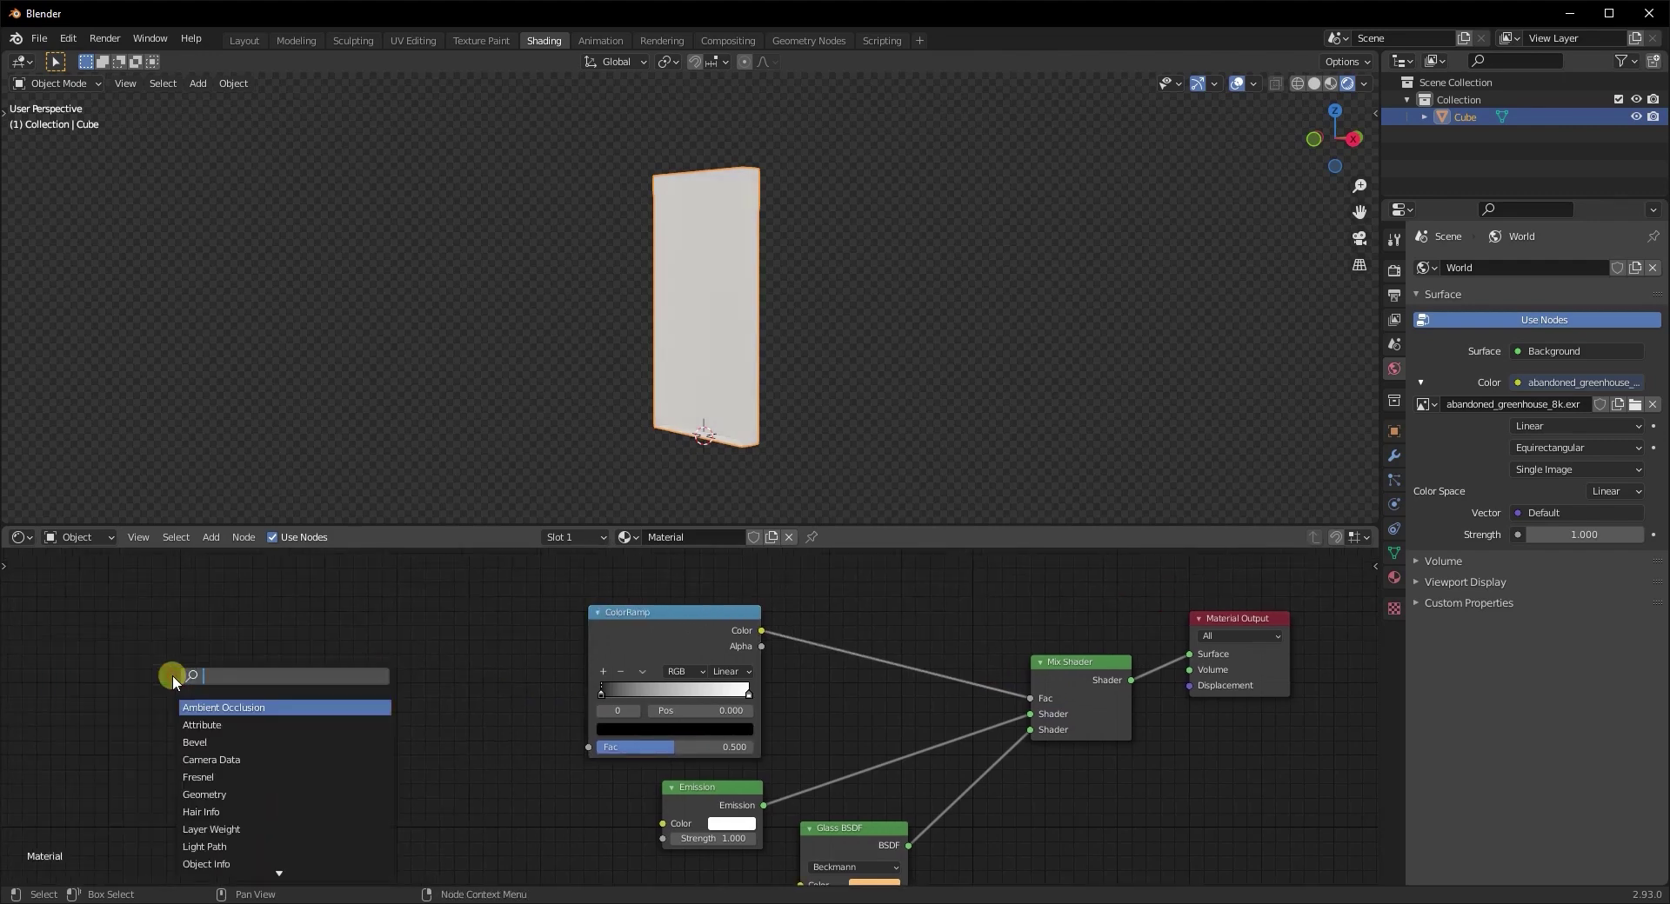
{"action": "type", "text": "gra"}
{"action": "key", "text": "Return"}
{"action": "left_click", "coordinate": [297, 680]}
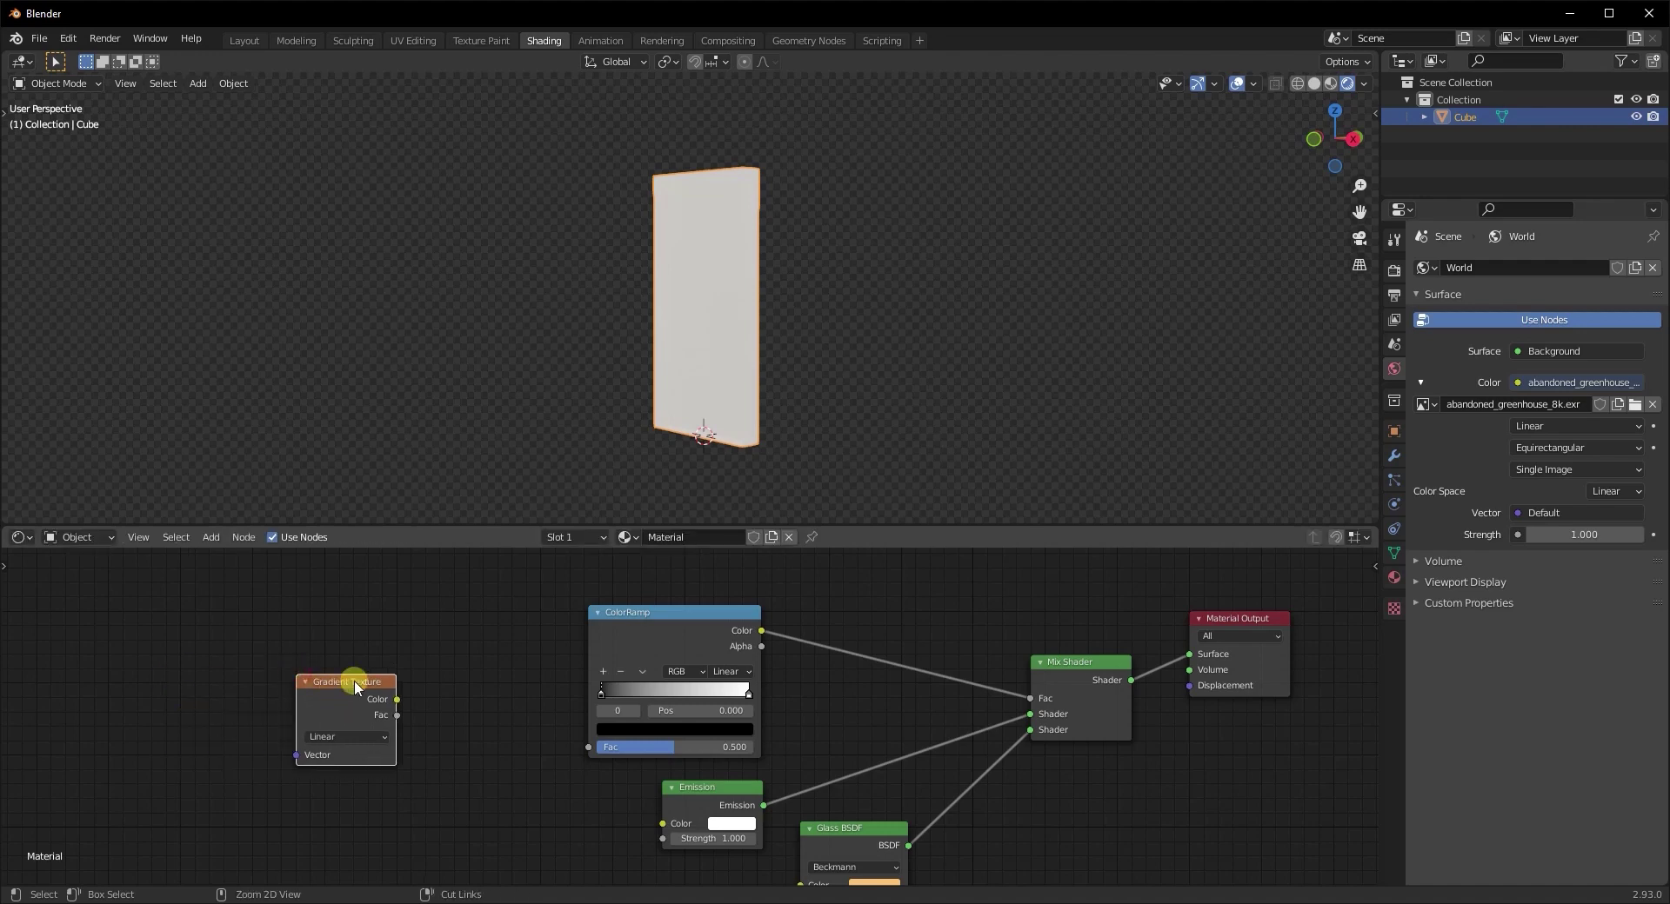
Step: Give the Gradient Texture Mapping and Texture Coordinate nodes driven by Object coordinates, and space them slightly away from the texture
{"action": "key", "text": "ctrl+t"}
{"action": "middle_click_drag", "start_coordinate": [368, 635], "coordinate": [417, 633]}
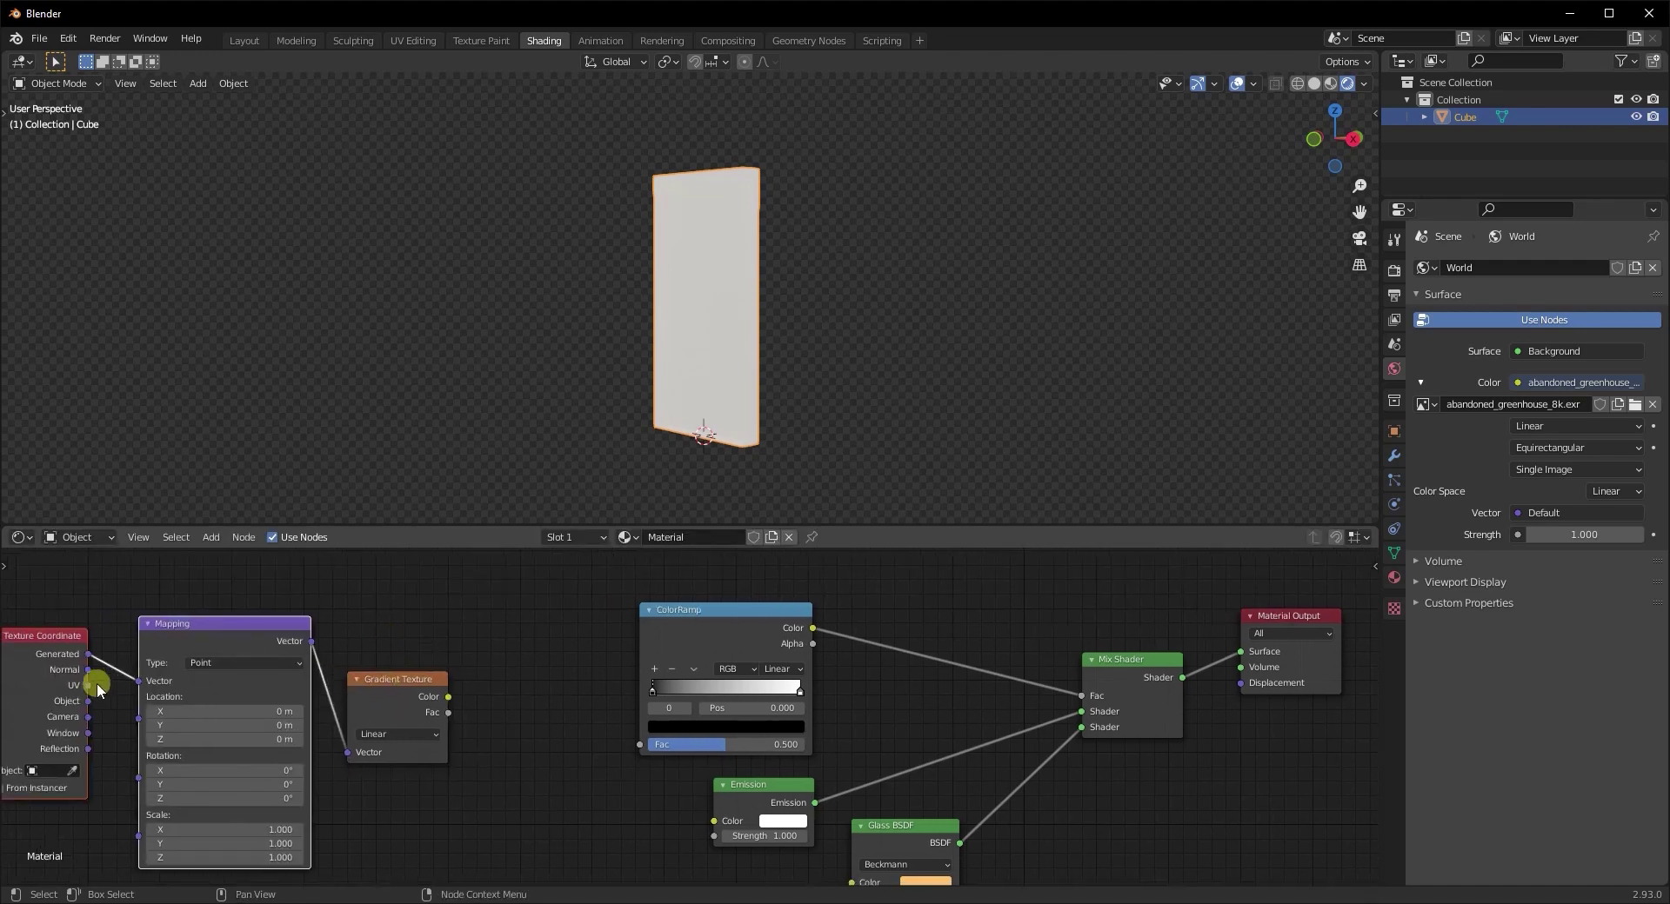
{"action": "left_click_drag", "start_coordinate": [90, 701], "coordinate": [140, 685]}
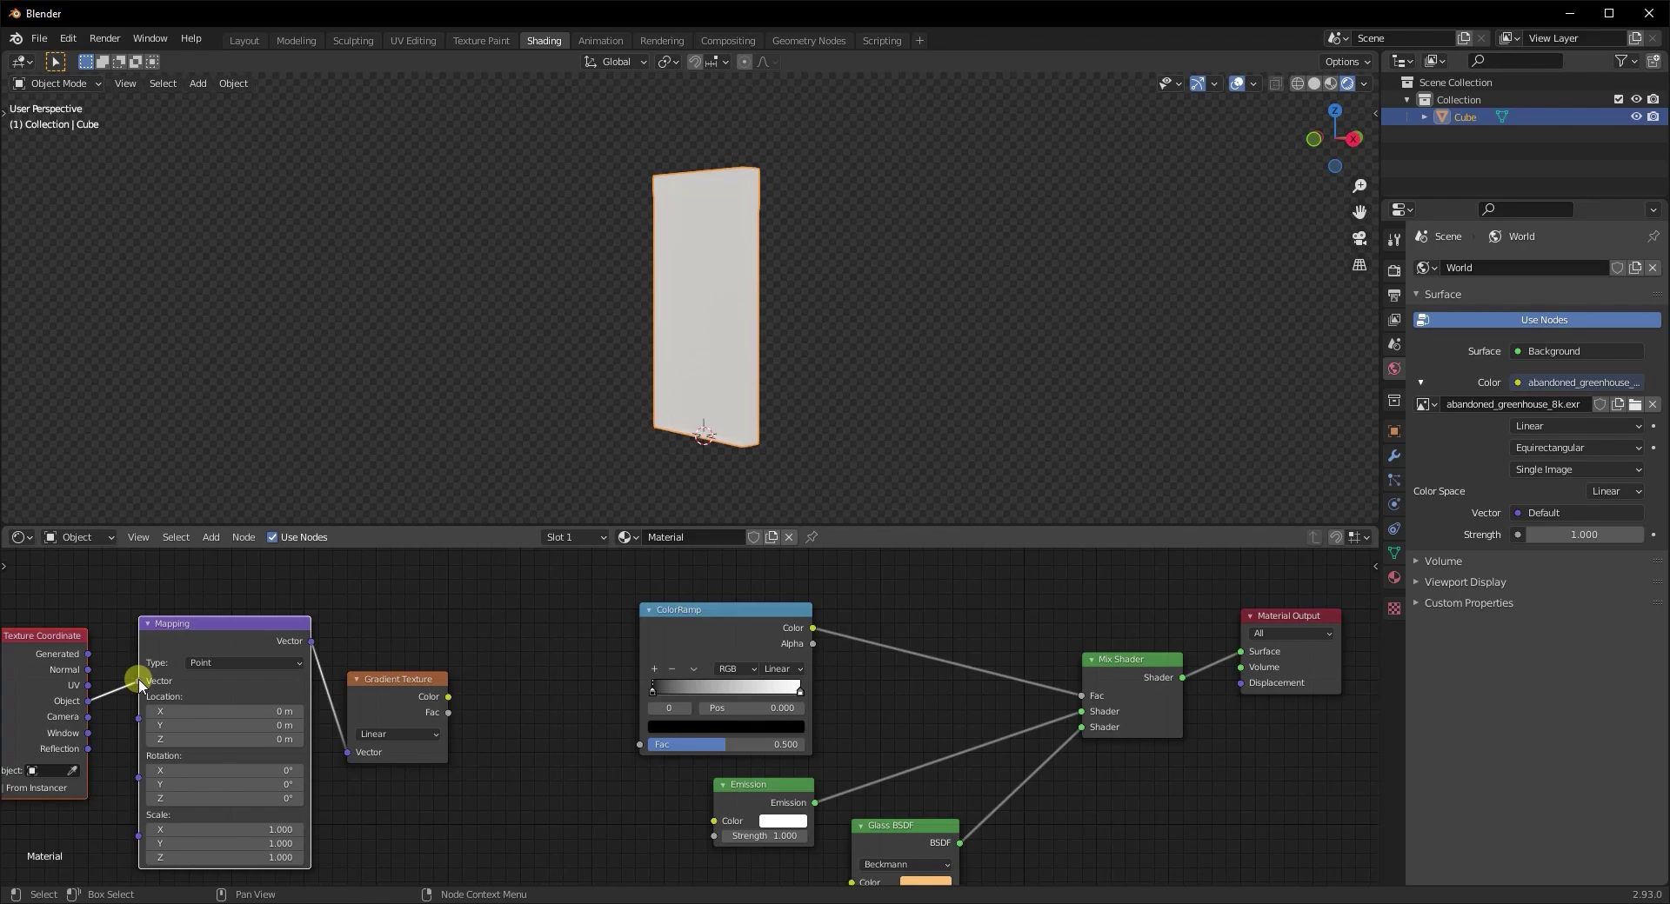
{"action": "scroll", "coordinate": [365, 813], "scroll_direction": "up", "scroll_amount": 1}
{"action": "middle_click_drag", "start_coordinate": [366, 813], "coordinate": [492, 801]}
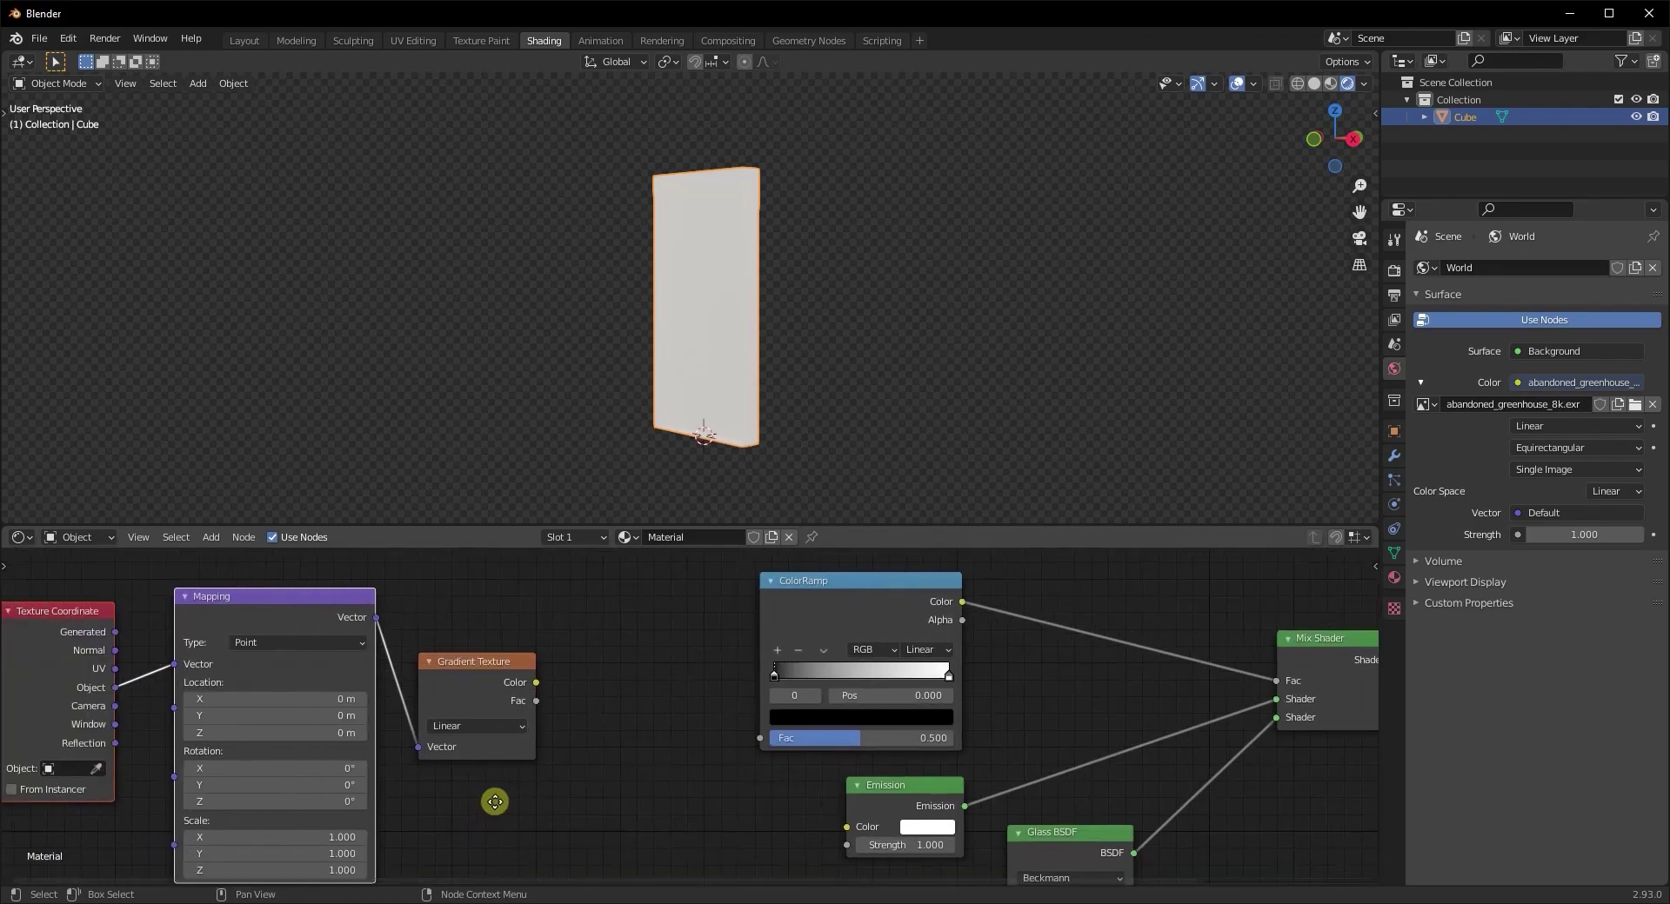
{"action": "scroll", "coordinate": [483, 801], "scroll_direction": "down", "scroll_amount": 2}
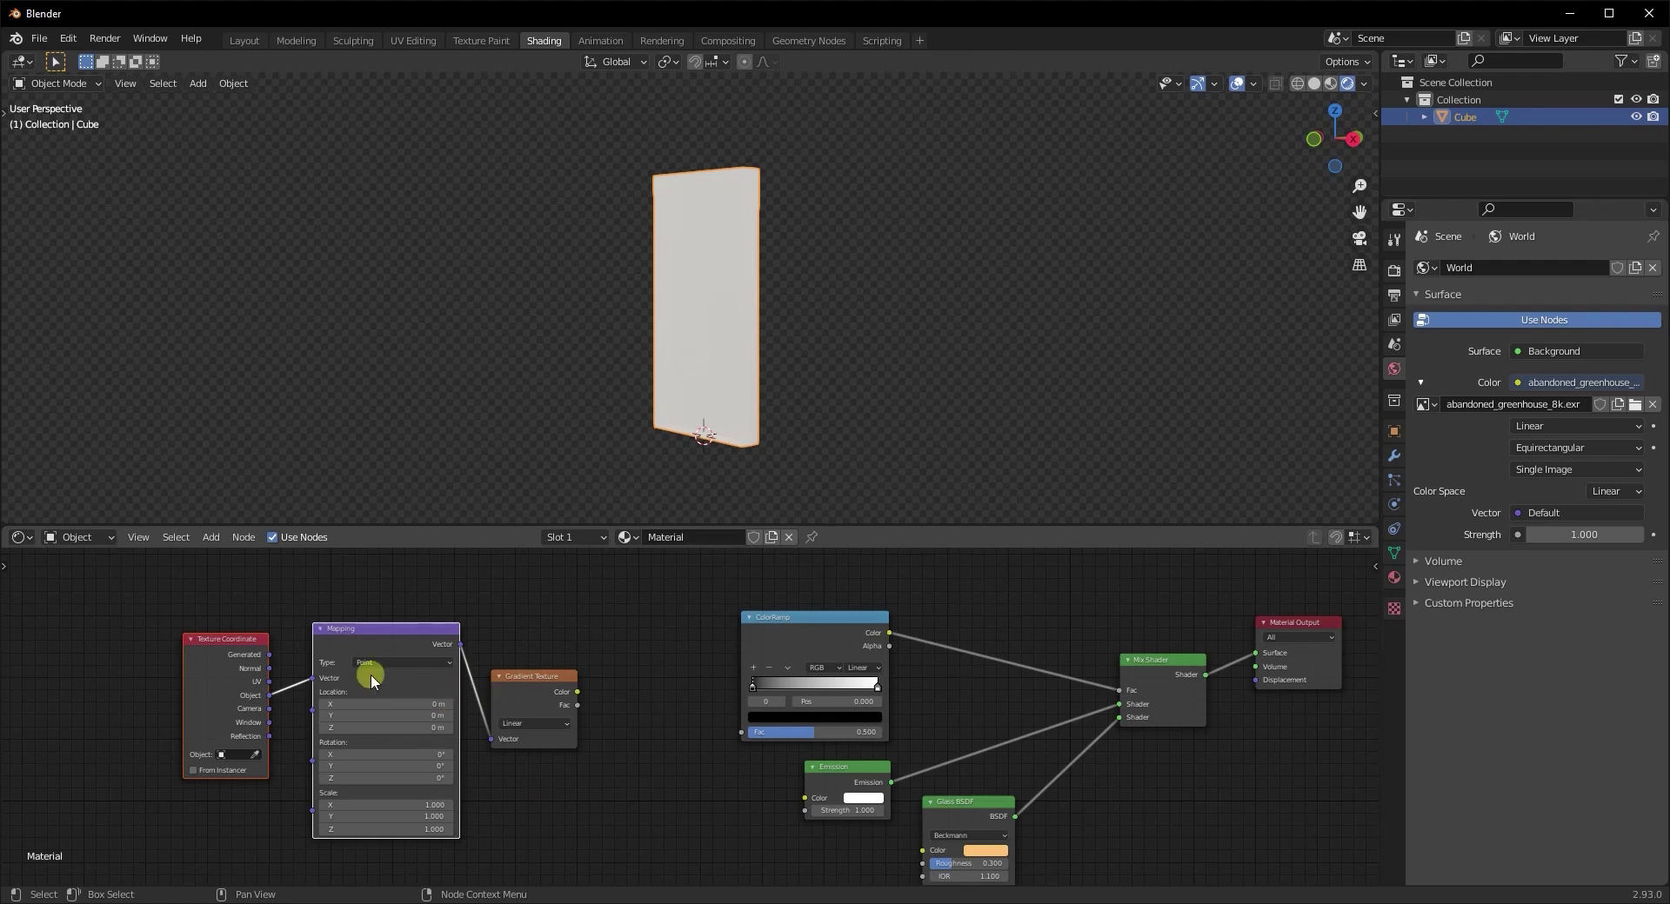
{"action": "left_click_drag", "start_coordinate": [369, 632], "coordinate": [357, 626]}
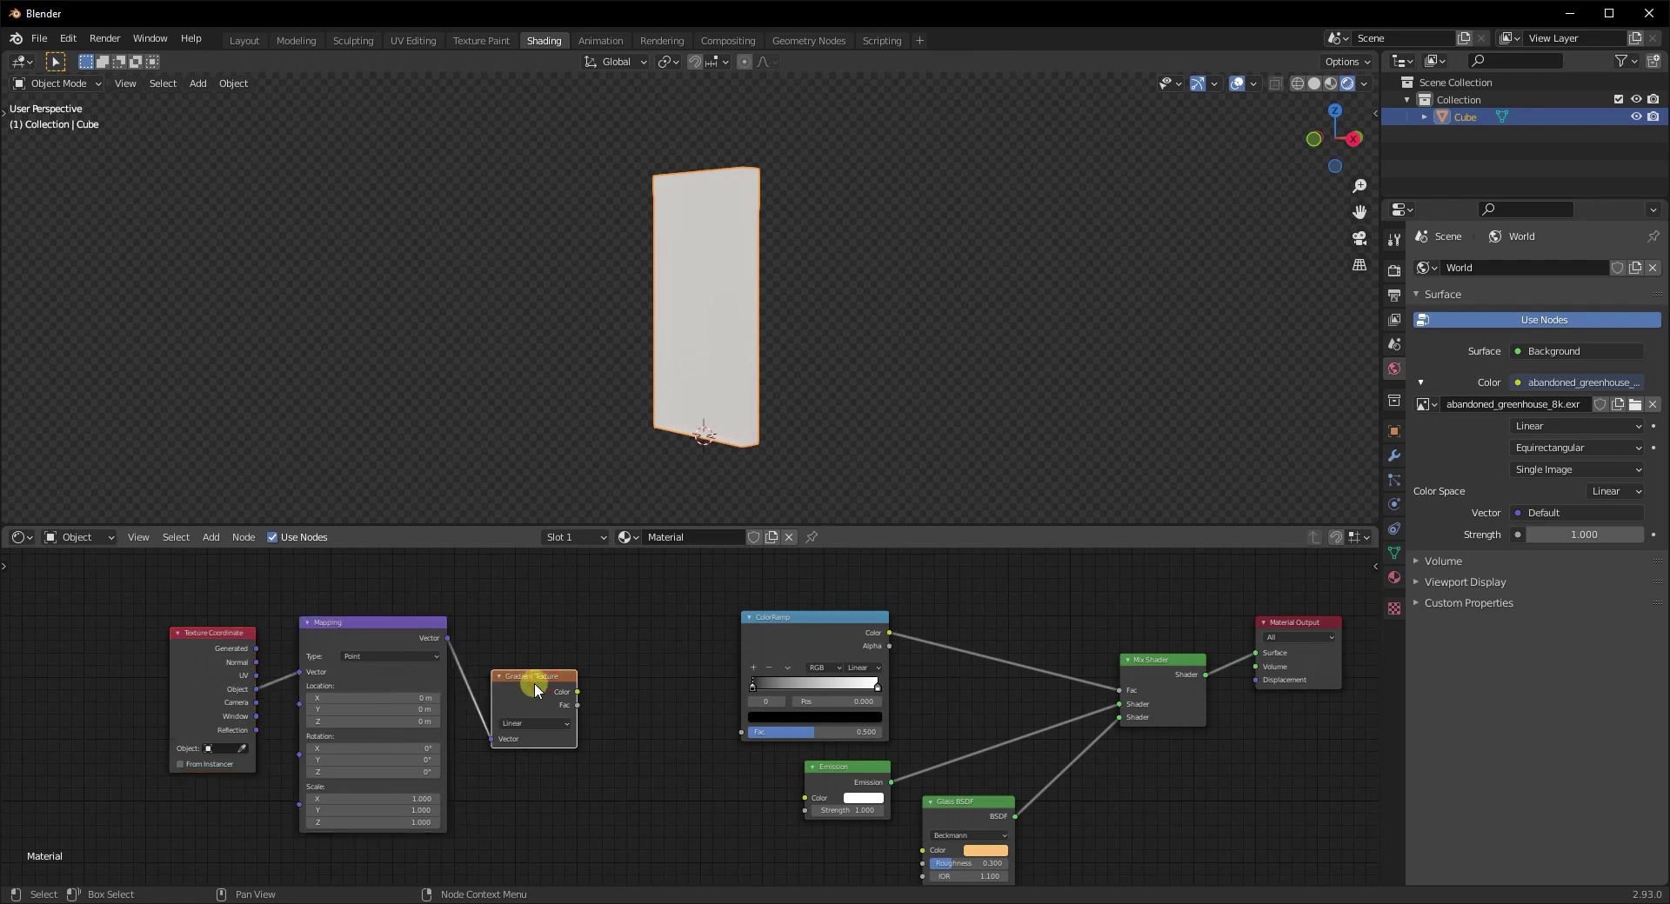
Step: Preview the Gradient Texture output directly on the slab and inspect it from different angles
{"action": "key", "text": "ctrl+shift"}
{"action": "left_click", "coordinate": [534, 682], "text": "ctrl+shift"}
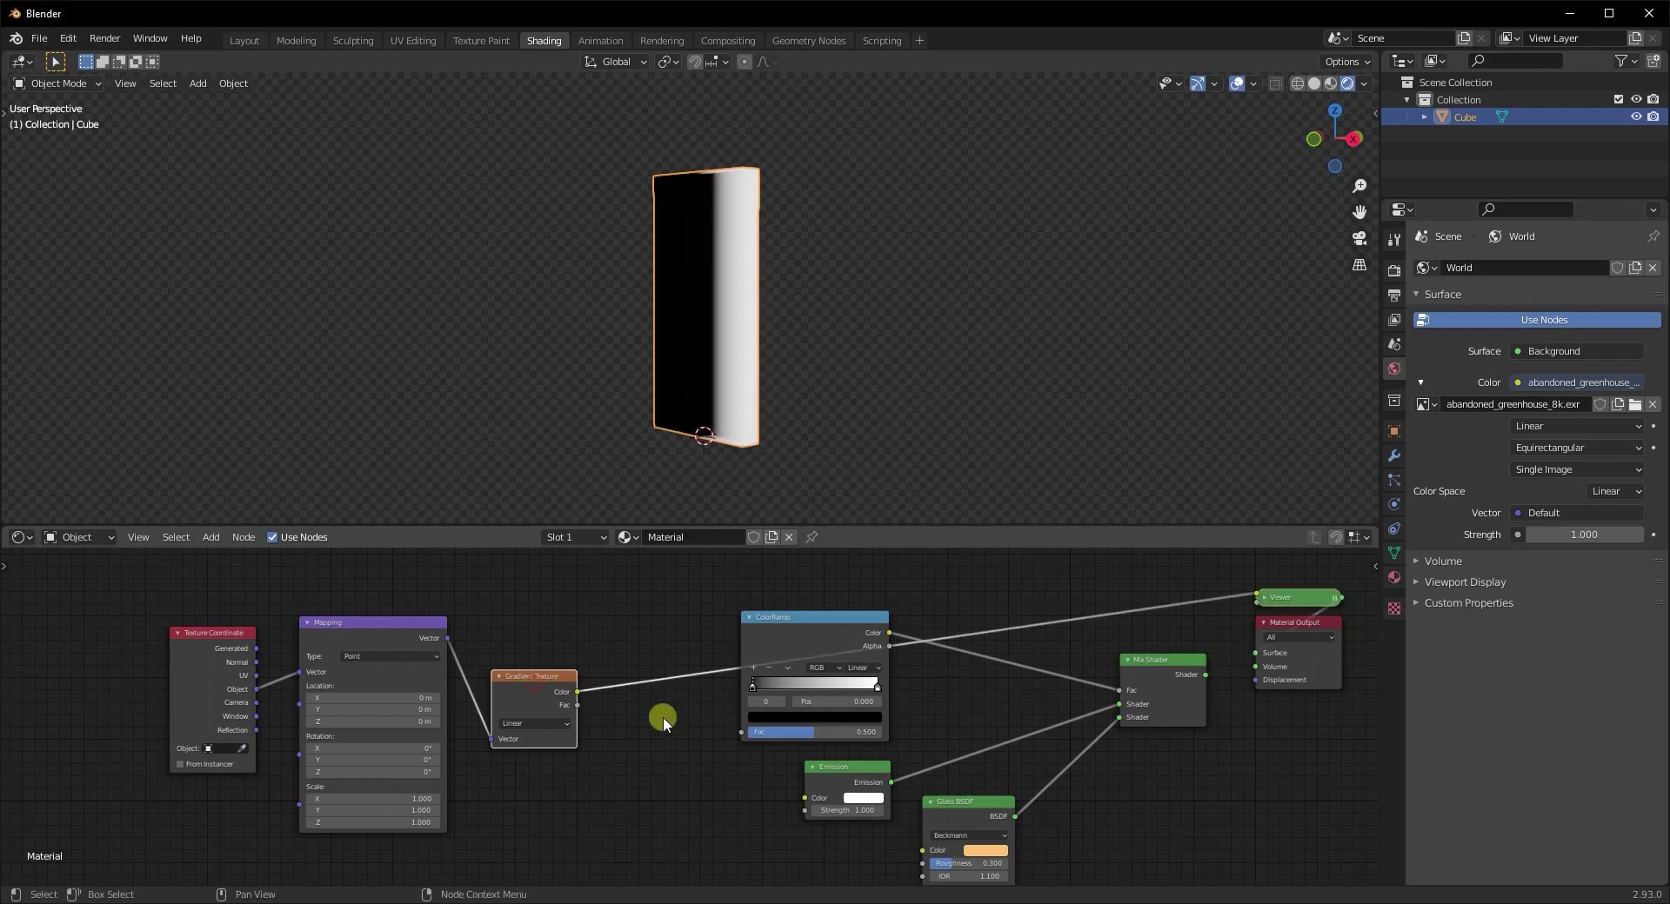
{"action": "middle_click_drag", "start_coordinate": [738, 421], "coordinate": [905, 449]}
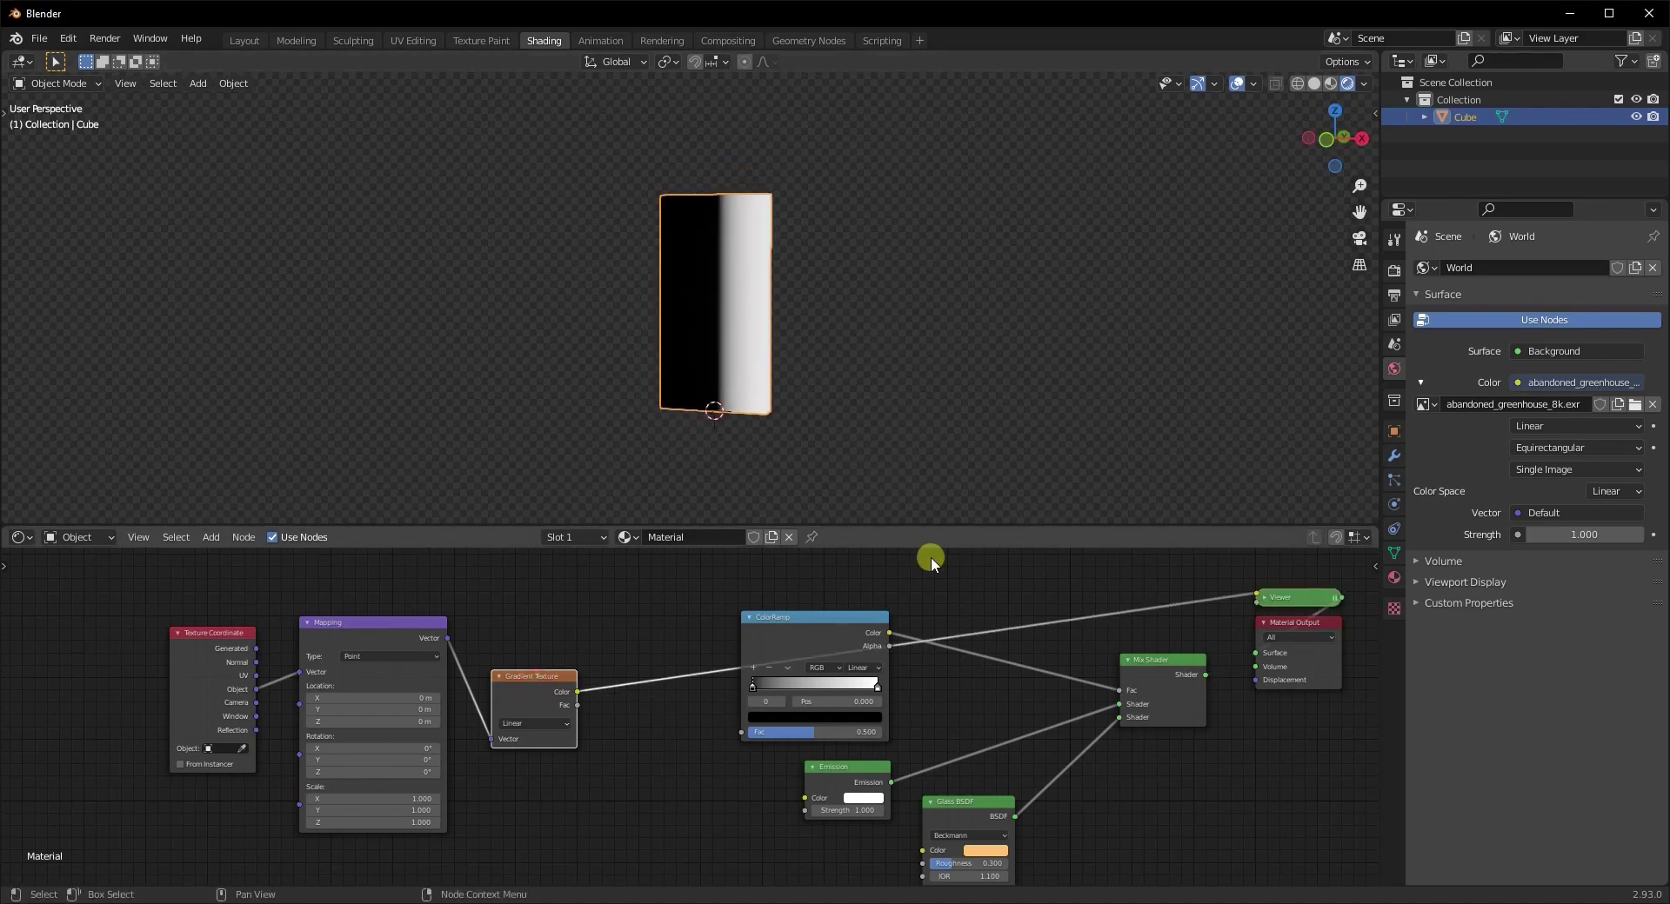
{"action": "scroll", "coordinate": [787, 409], "scroll_direction": "up", "scroll_amount": 2}
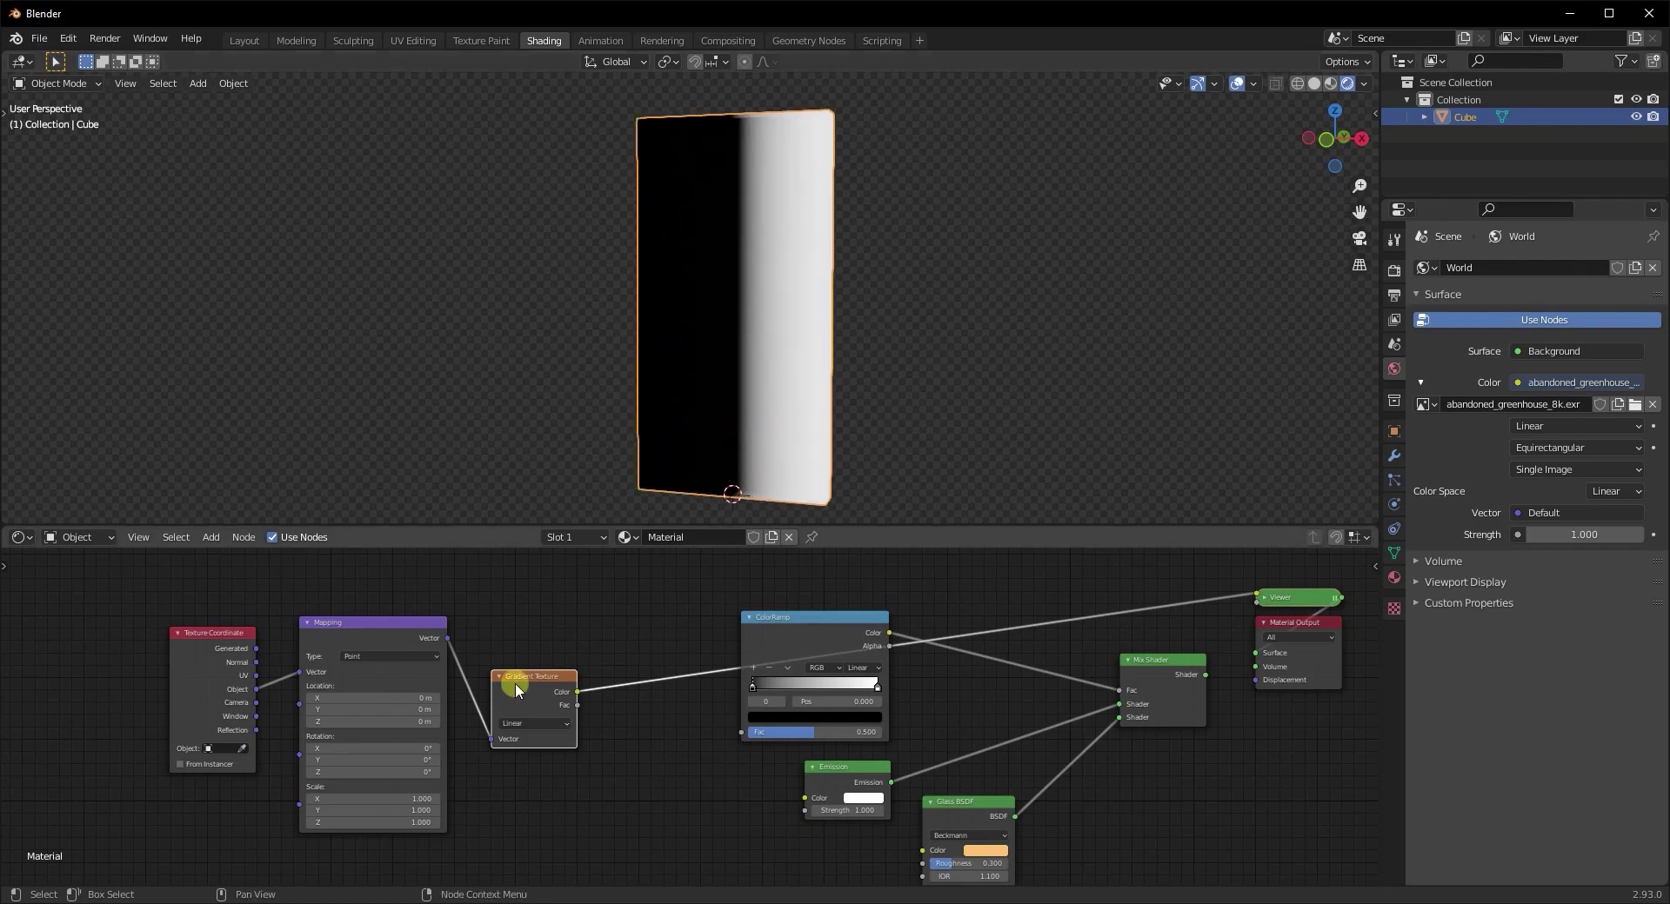
{"action": "scroll", "coordinate": [842, 426], "scroll_direction": "down", "scroll_amount": 3}
{"action": "middle_click_drag", "start_coordinate": [842, 426], "coordinate": [807, 428]}
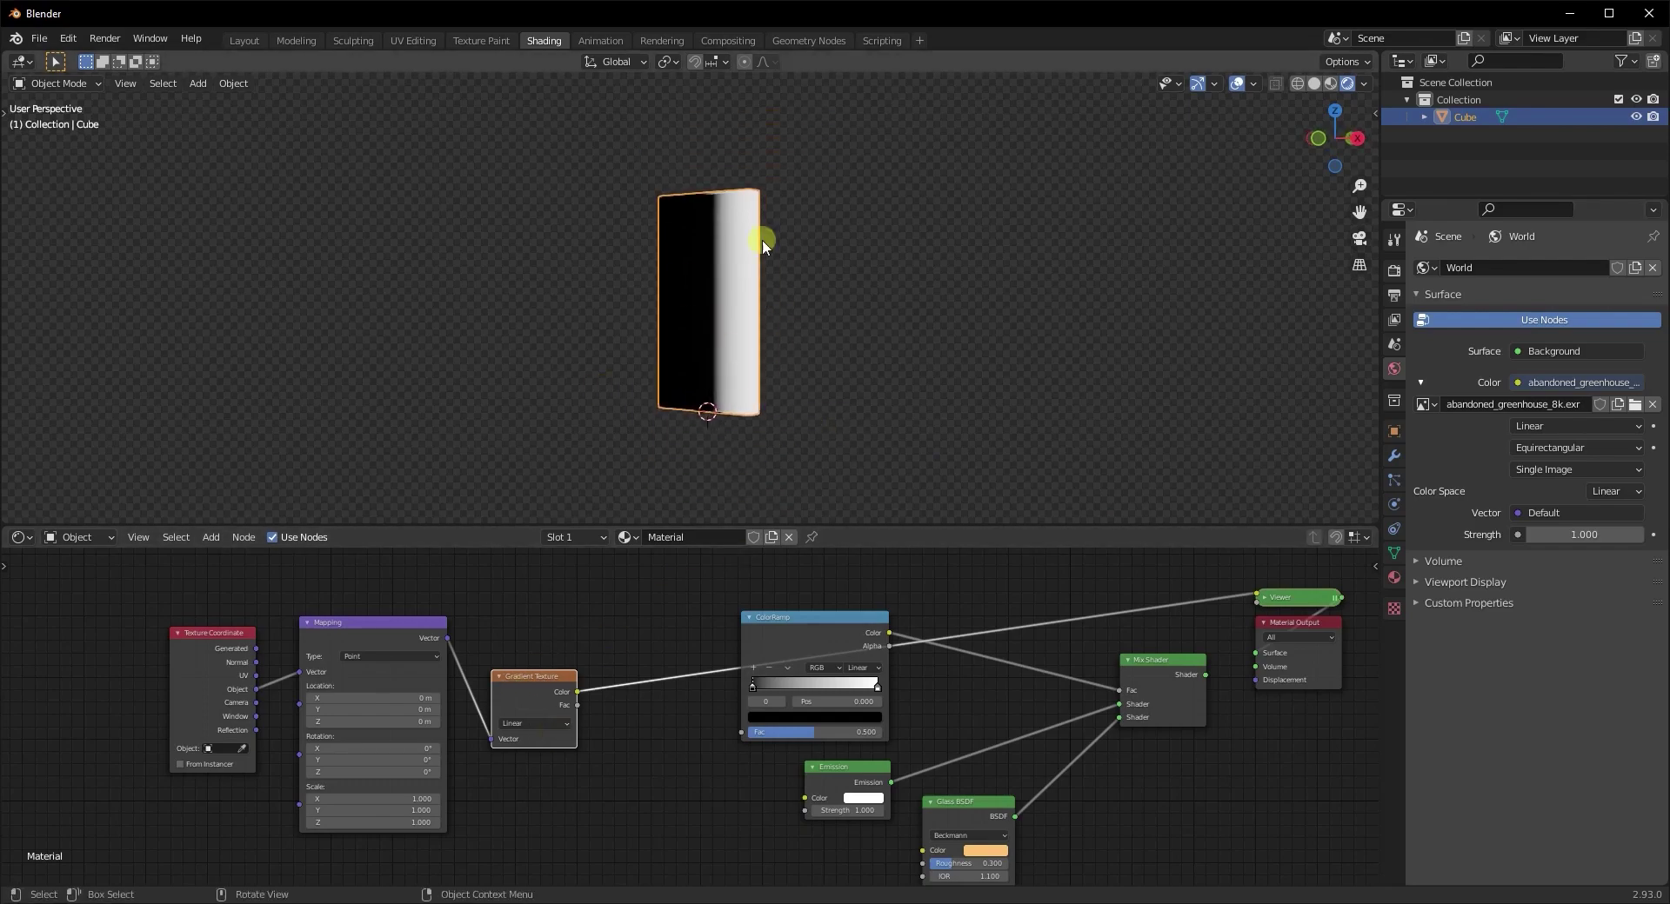
Step: Change the Gradient Texture type to Quadratic Sphere
{"action": "scroll", "coordinate": [419, 748], "scroll_direction": "up", "scroll_amount": 2}
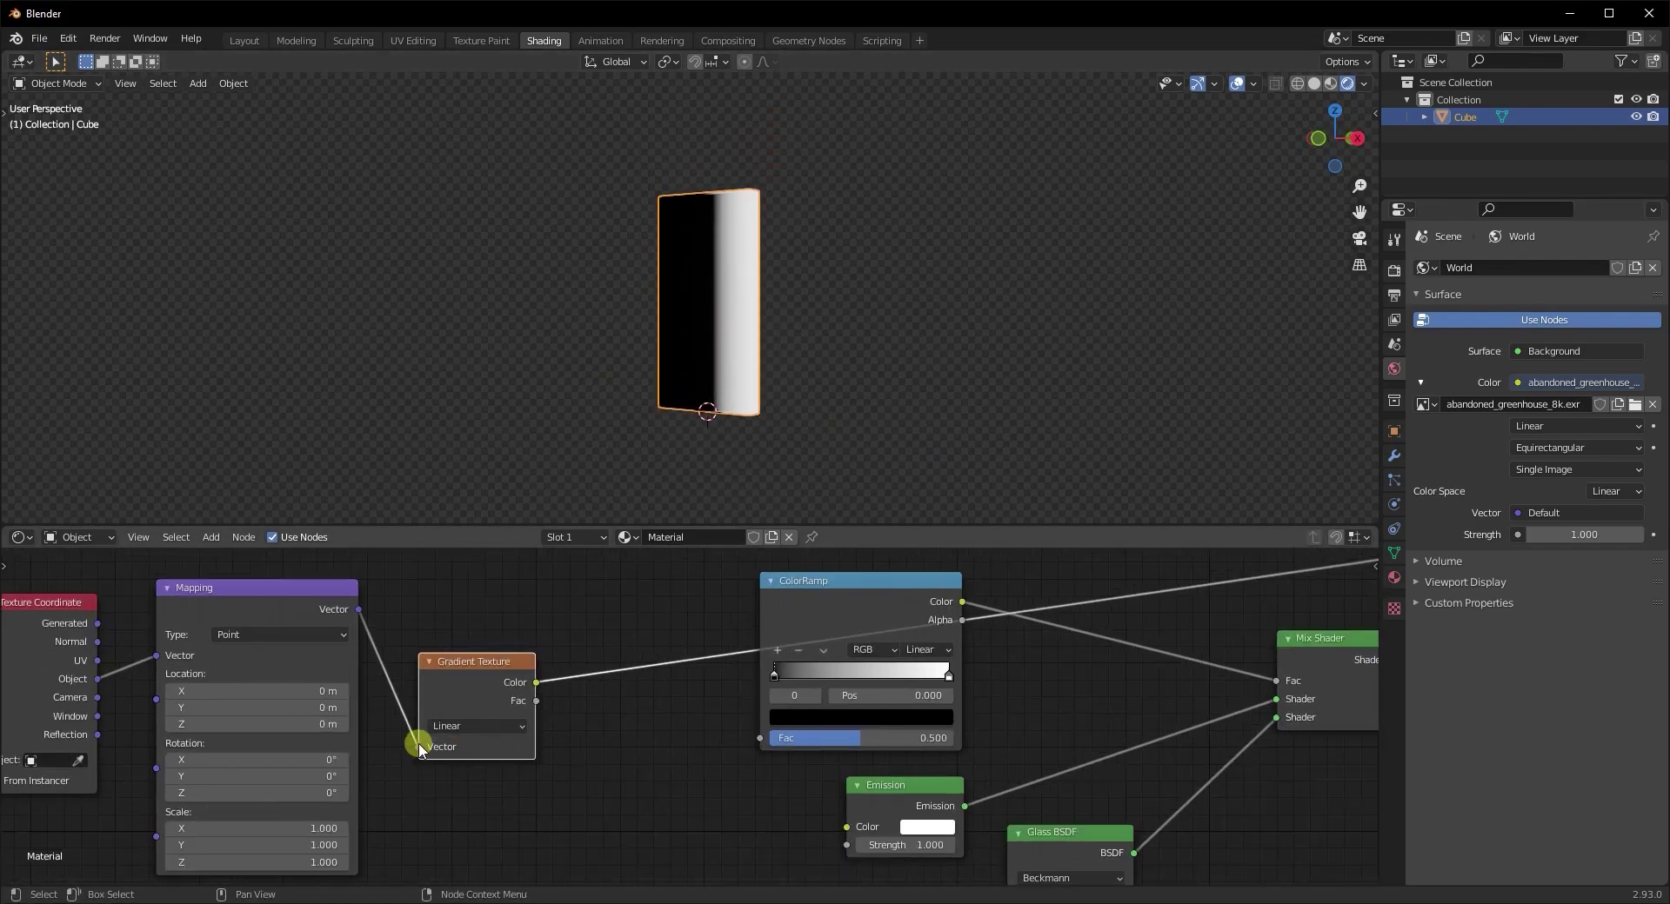
{"action": "left_click", "coordinate": [486, 726]}
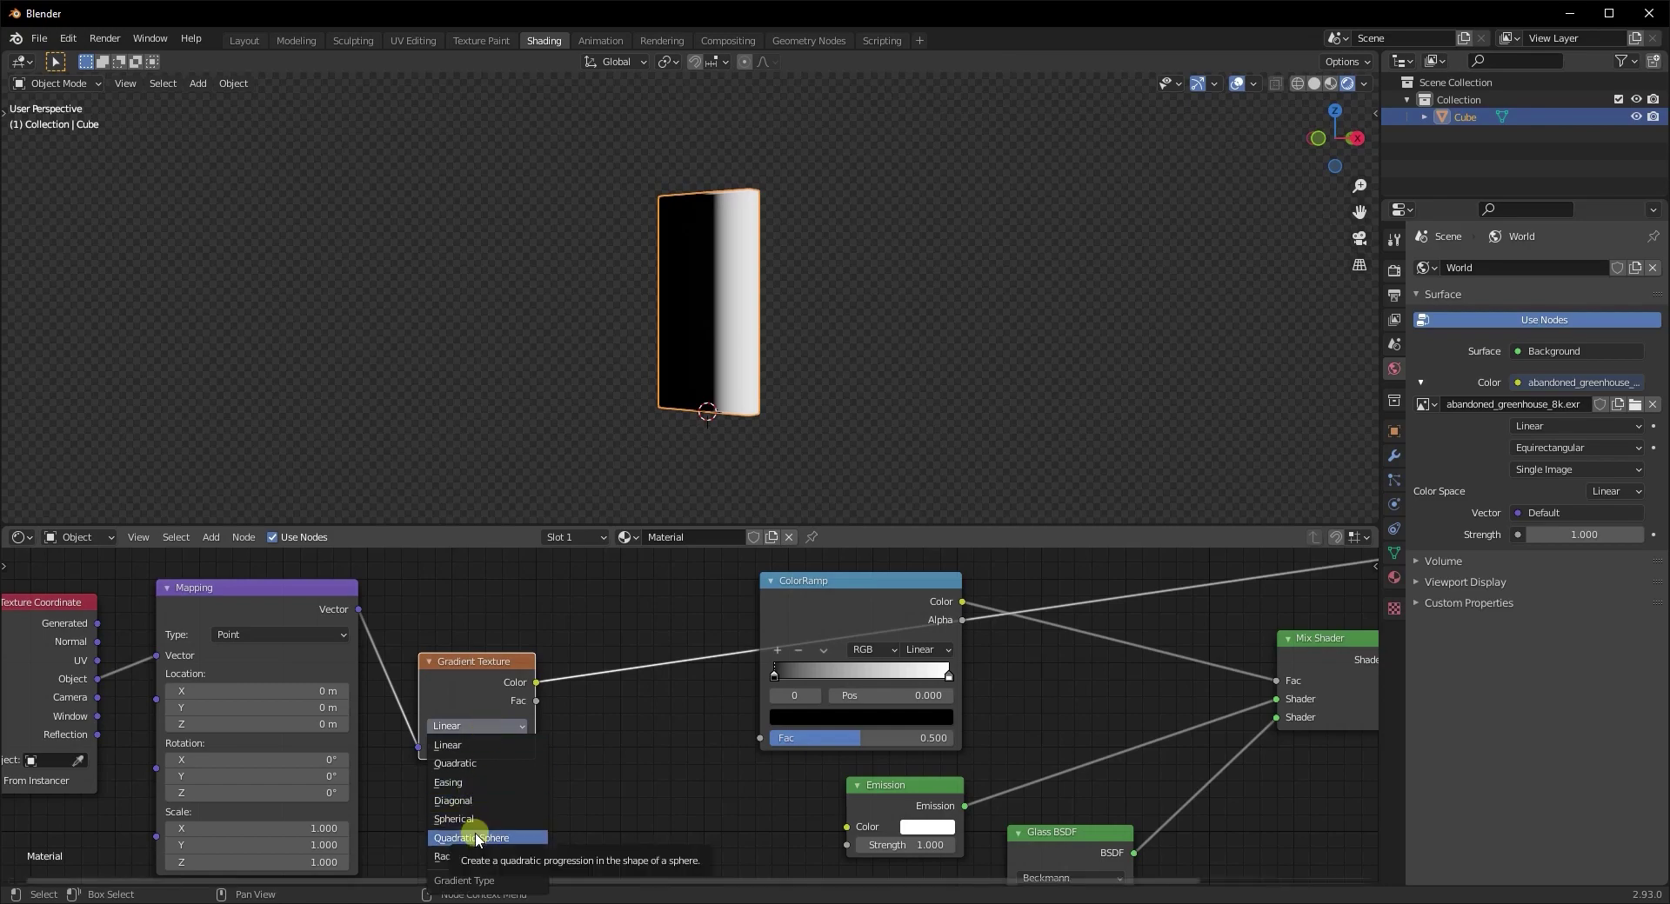
{"action": "left_click_drag", "start_coordinate": [396, 596], "coordinate": [556, 795]}
{"action": "middle_click_drag", "start_coordinate": [759, 296], "coordinate": [792, 311]}
{"action": "scroll", "coordinate": [492, 790], "scroll_direction": "up", "scroll_amount": 2}
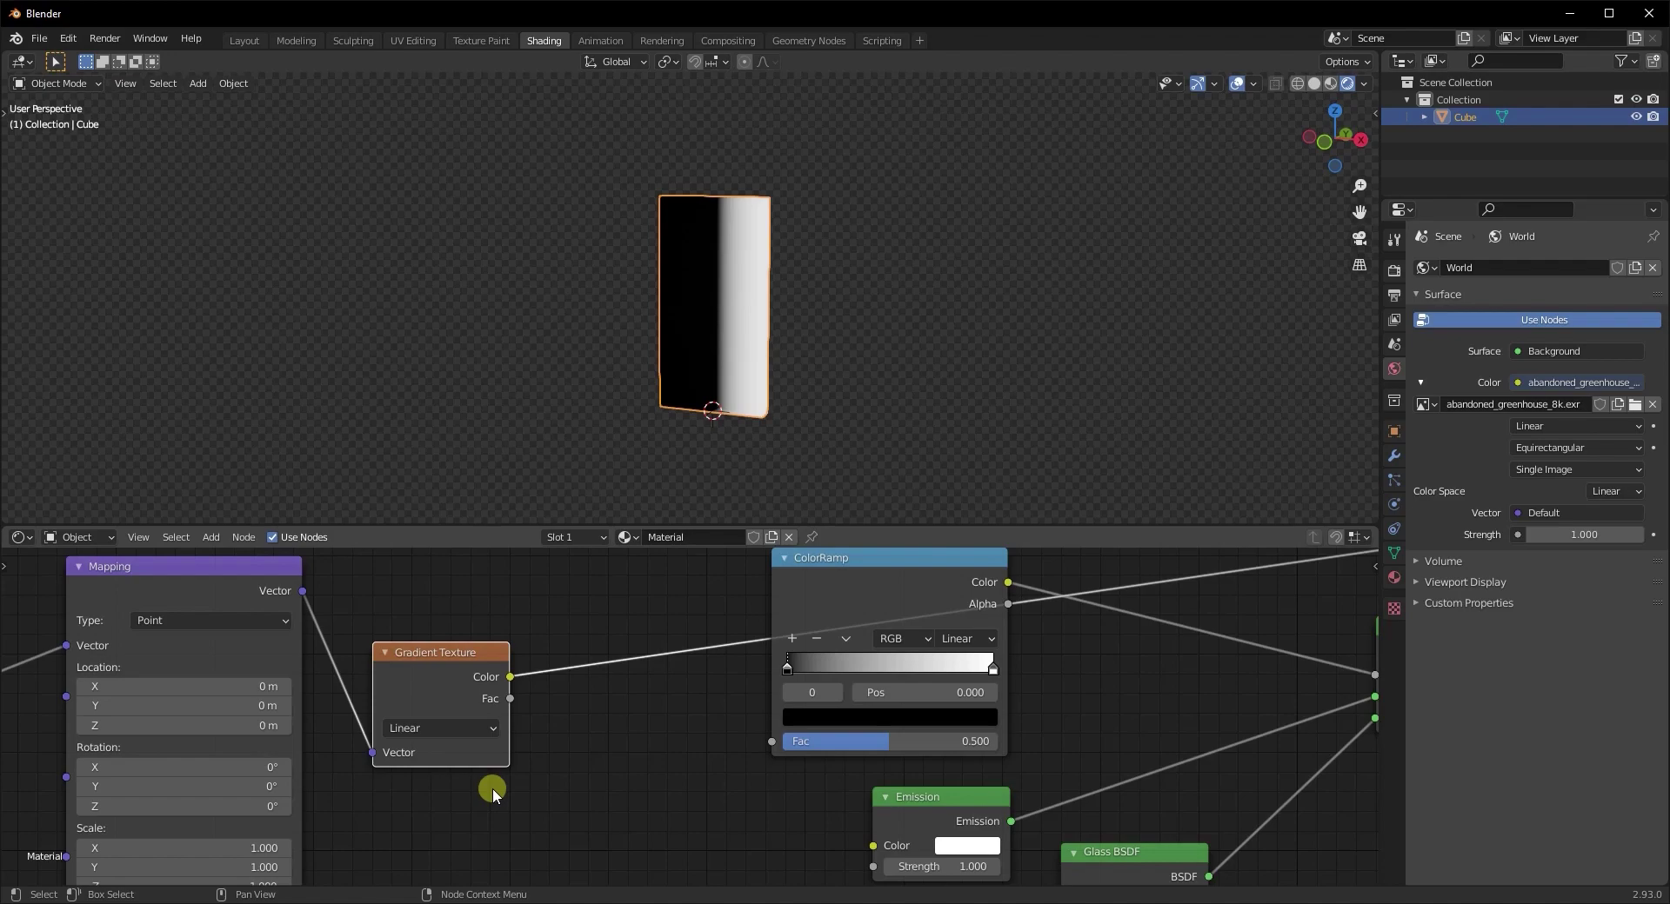
{"action": "left_click", "coordinate": [473, 727]}
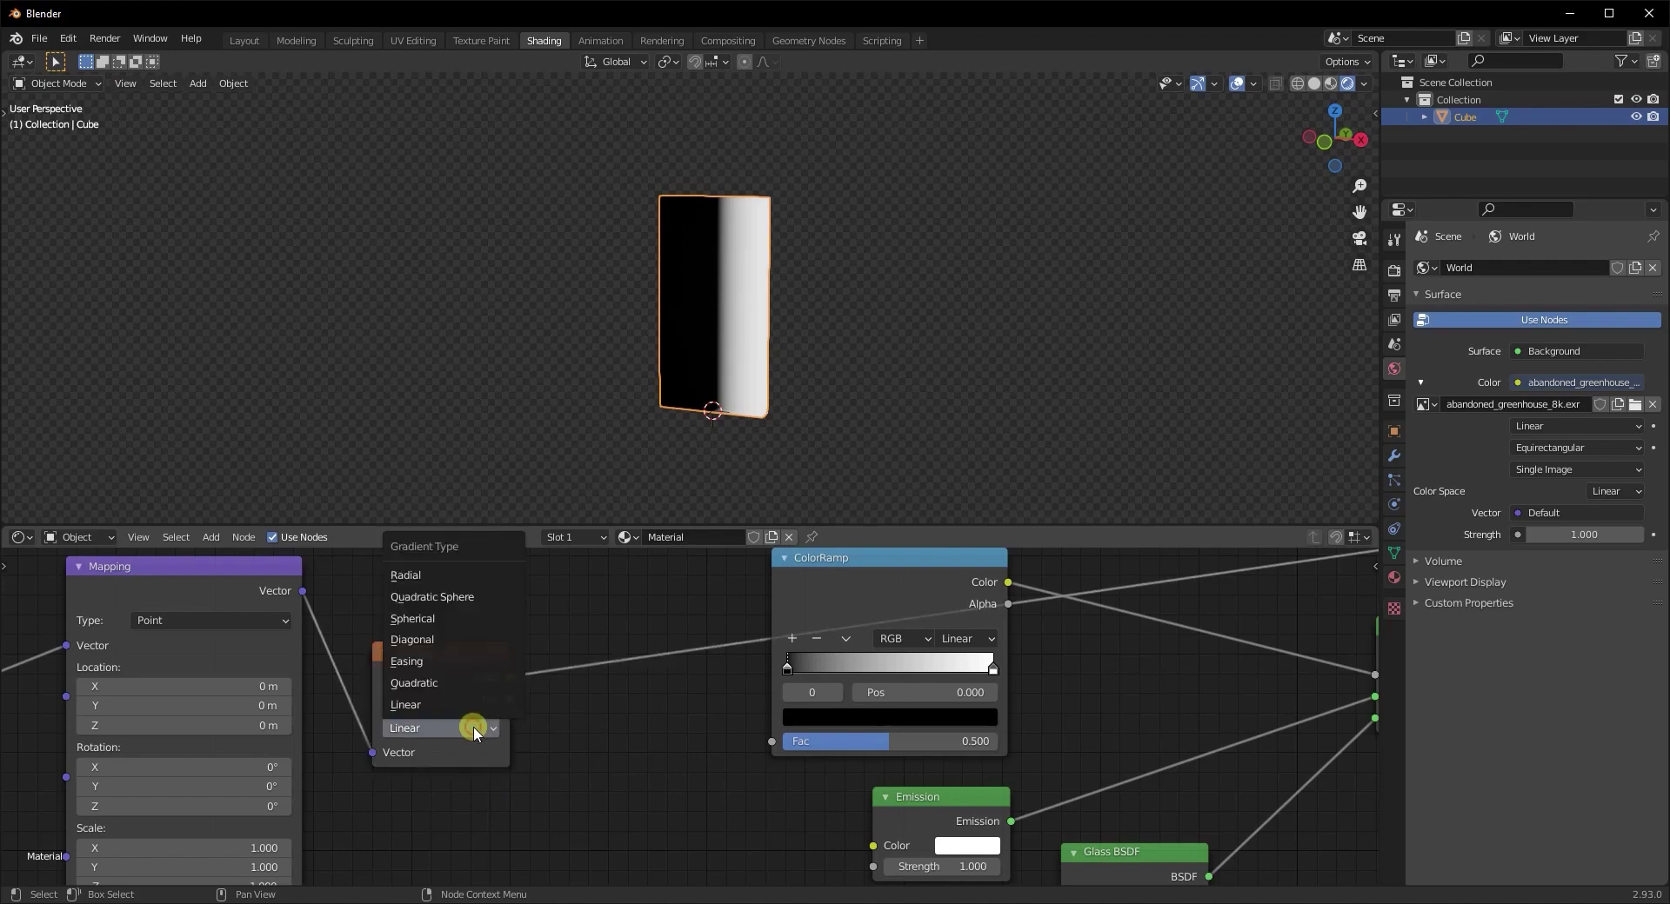
{"action": "left_click", "coordinate": [439, 597]}
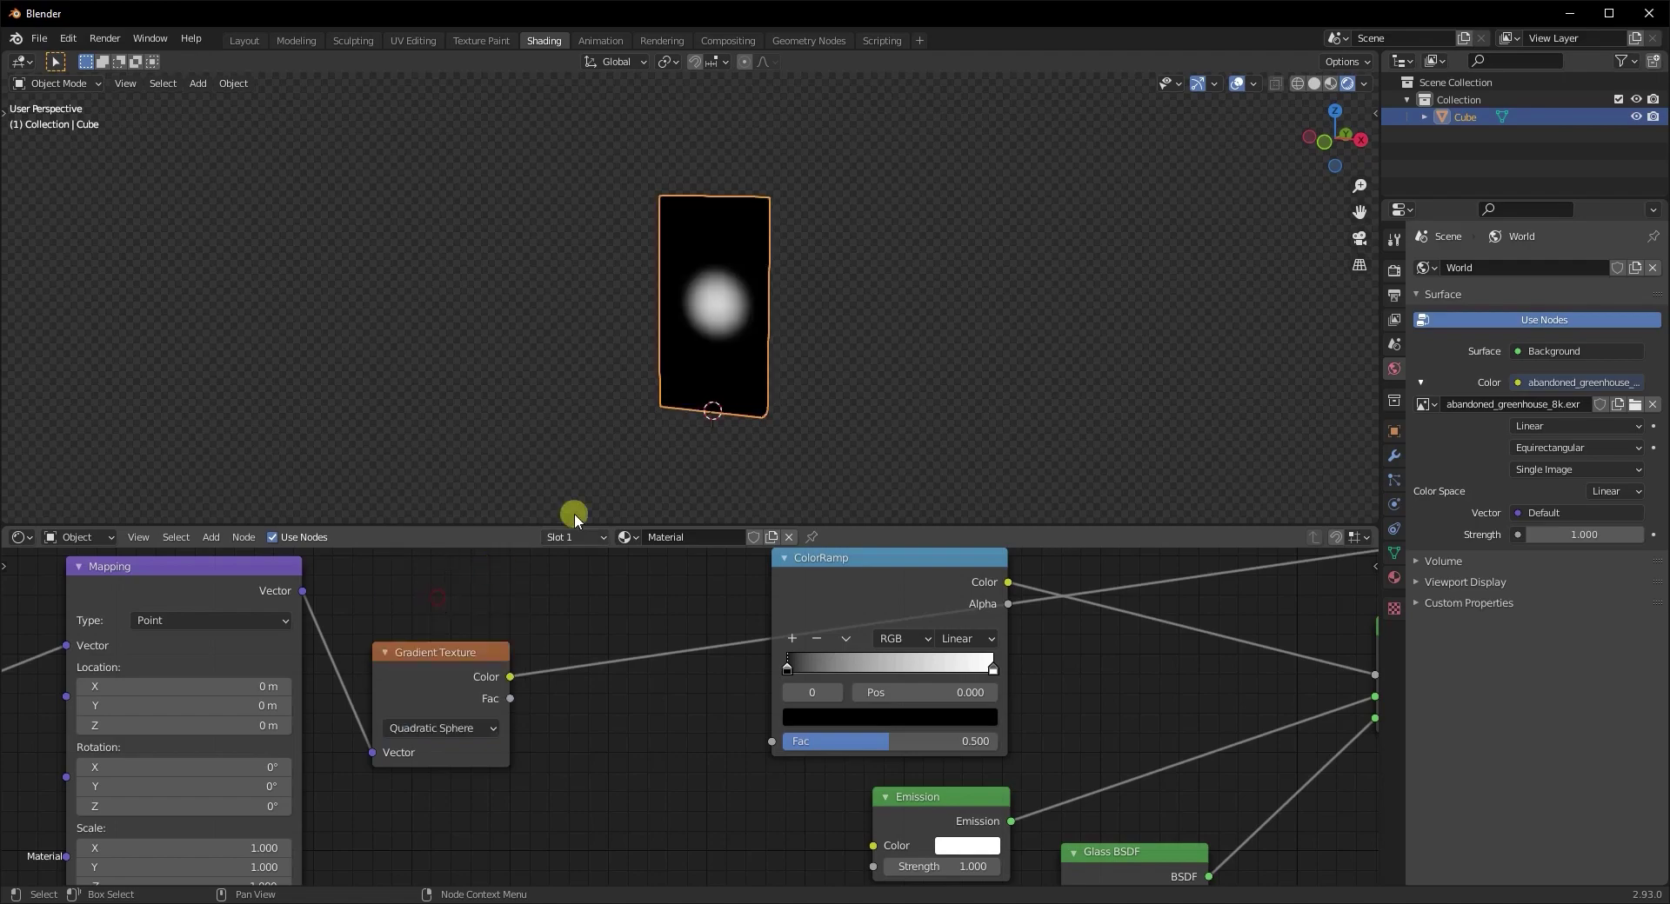
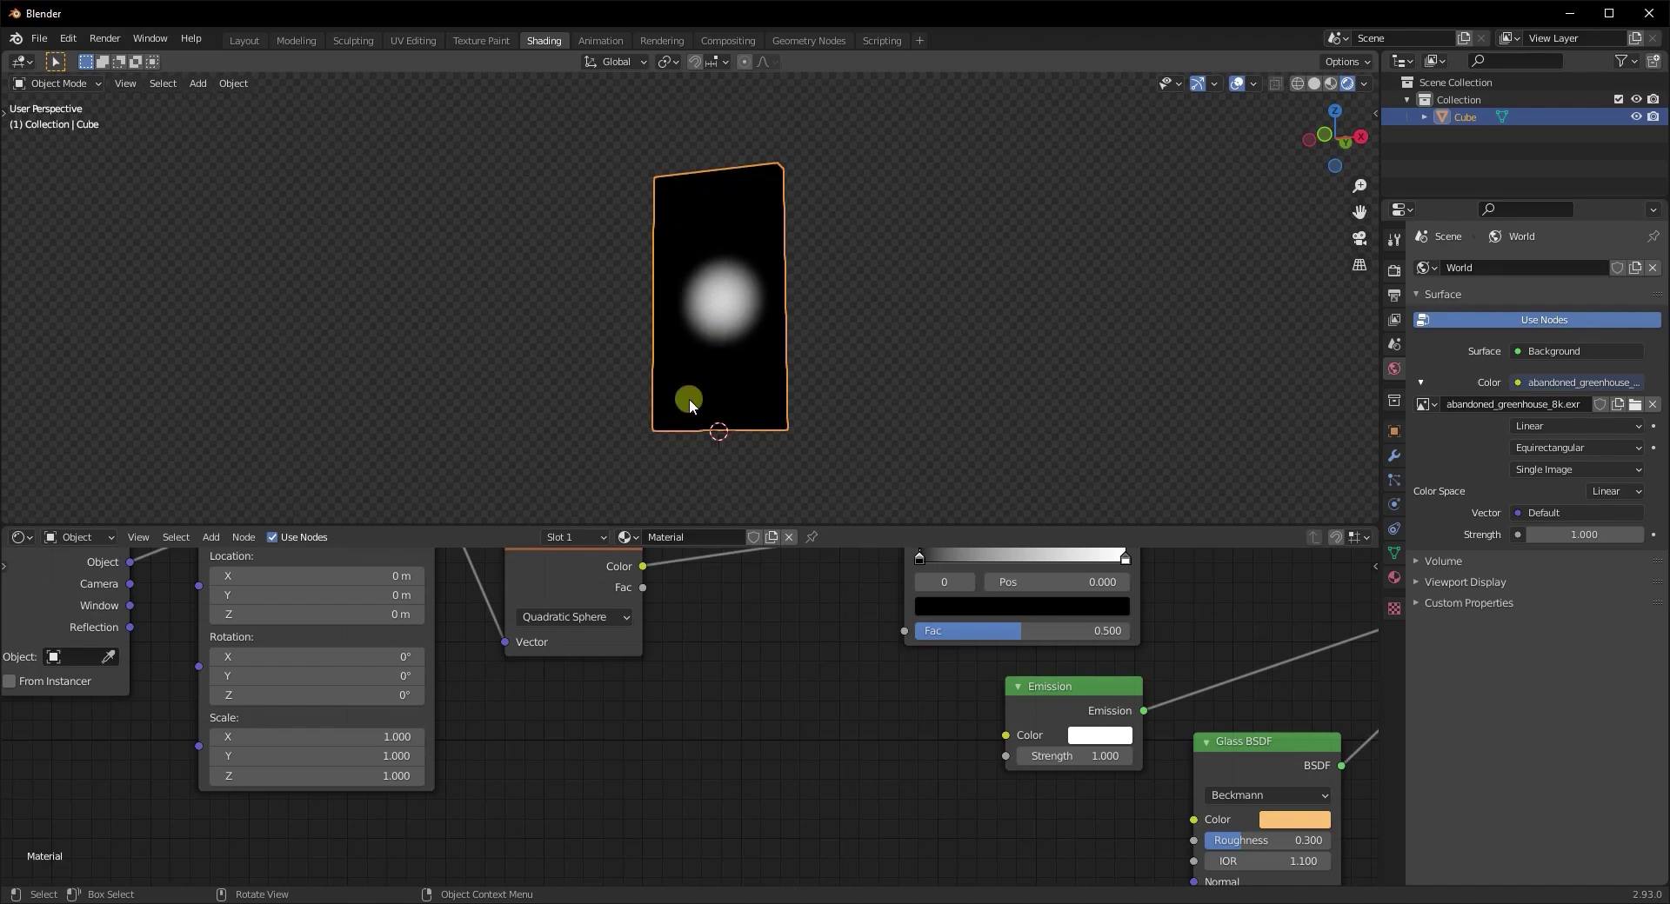
Step: Set the Mapping node's X scale to 0.6 to widen the gradient spot across the slab
{"action": "scroll", "coordinate": [314, 770], "scroll_direction": "up", "scroll_amount": 1}
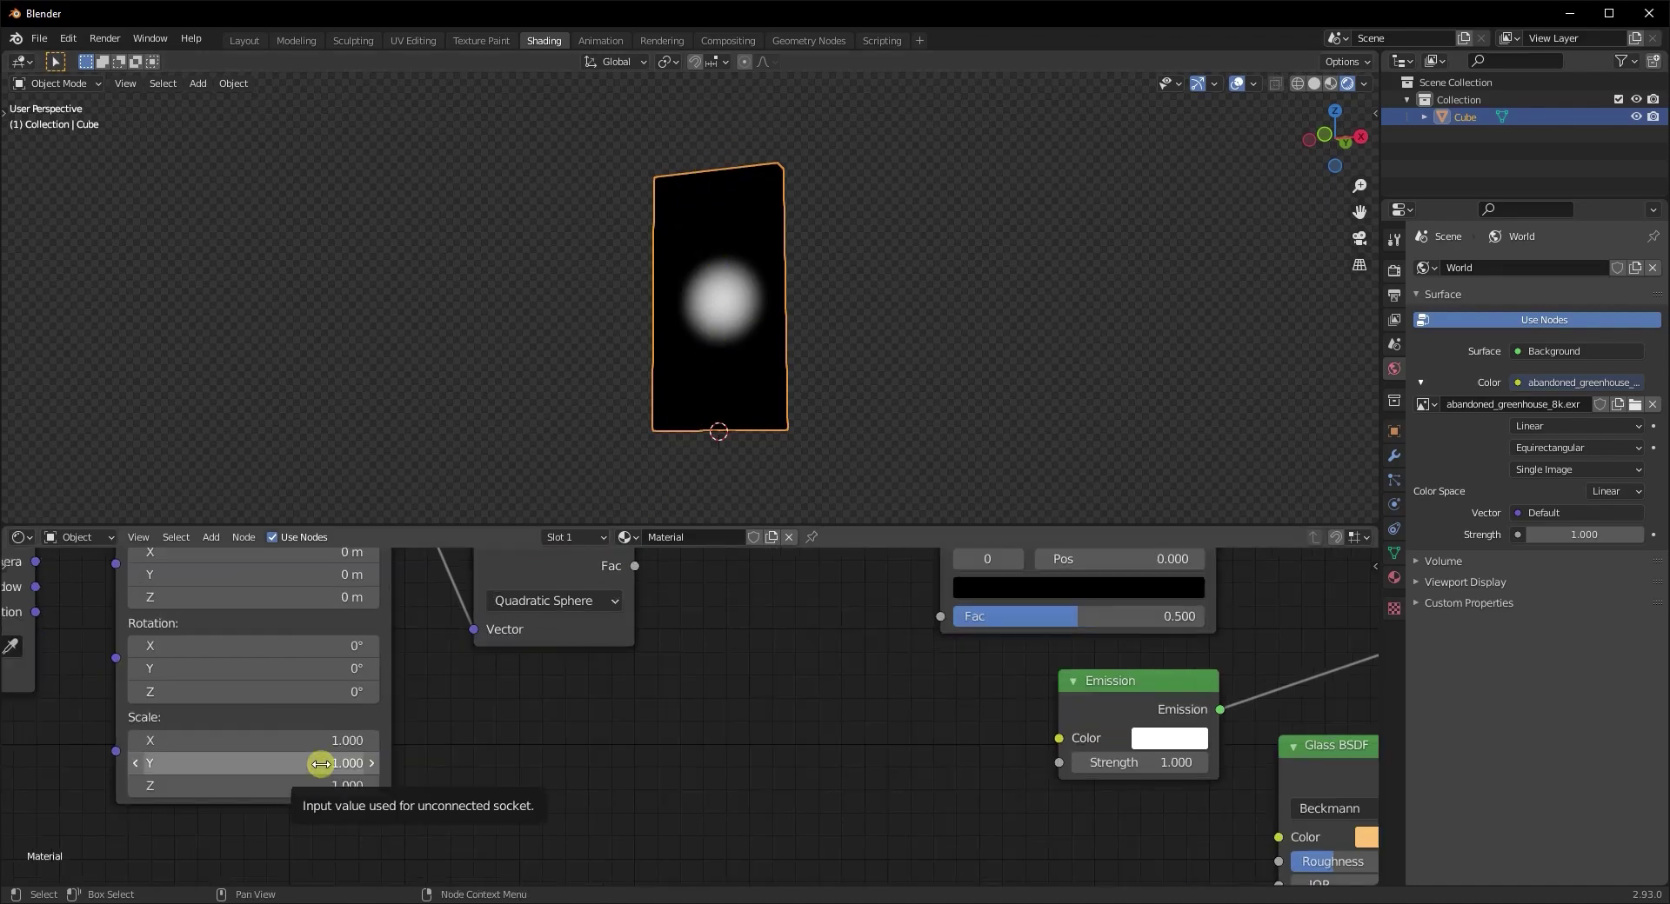
{"action": "left_click_drag", "start_coordinate": [329, 750], "coordinate": [329, 750]}
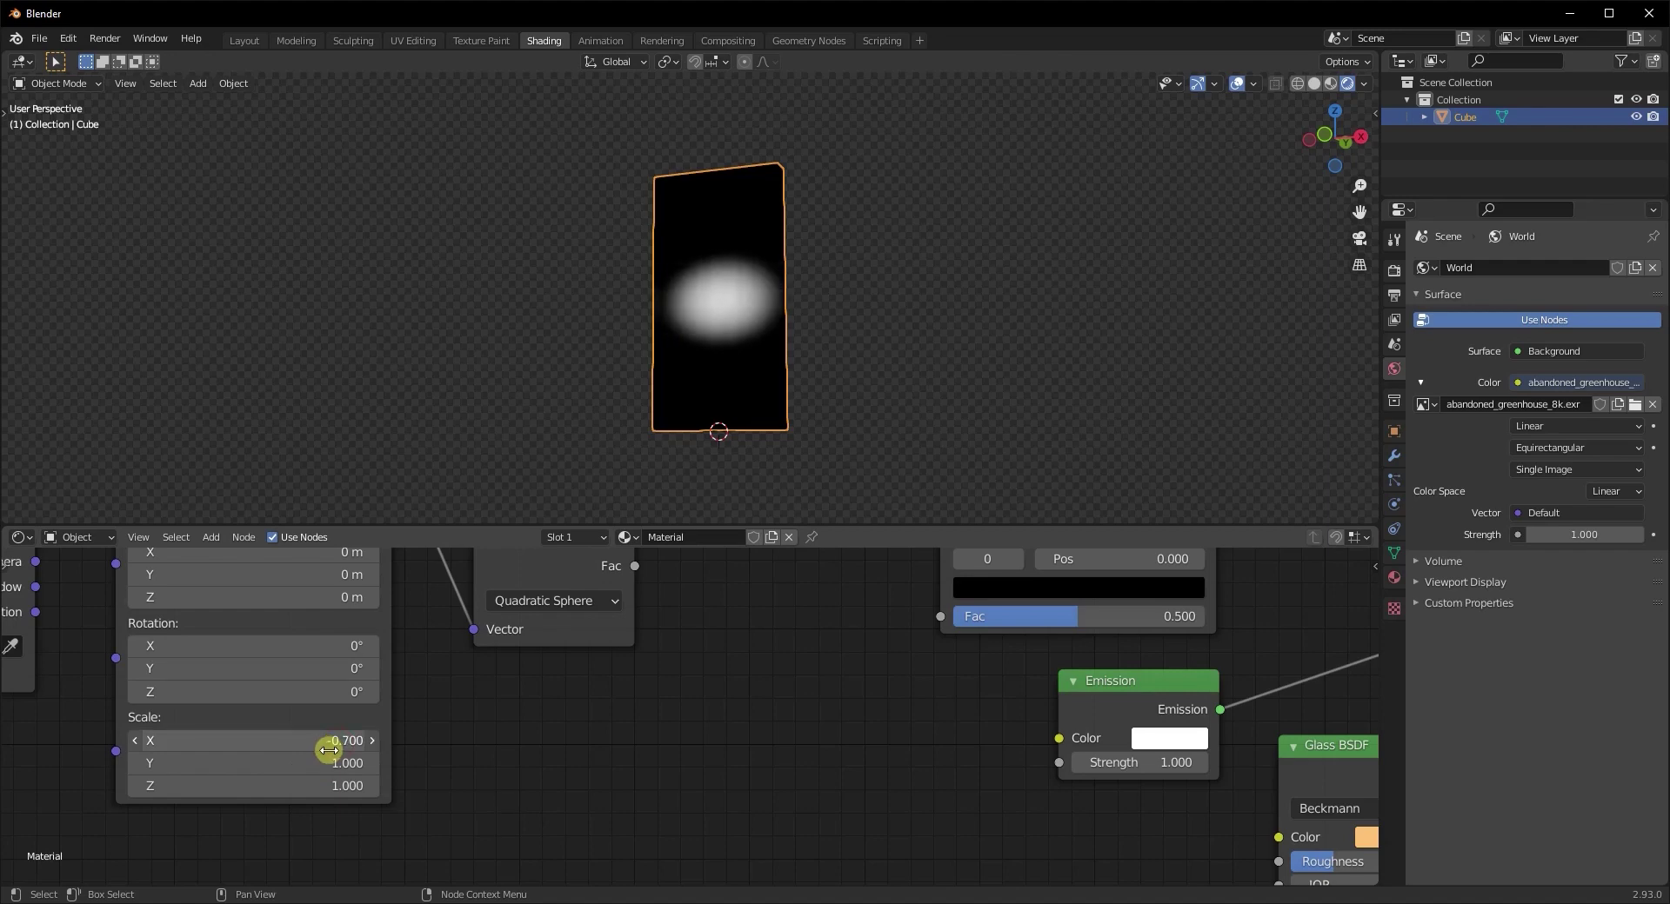
{"action": "scroll", "coordinate": [328, 750], "scroll_direction": "up", "scroll_amount": 3, "text": "ctrl"}
{"action": "scroll", "coordinate": [333, 751], "scroll_direction": "down", "scroll_amount": 3, "text": "ctrl"}
{"action": "left_click_drag", "start_coordinate": [309, 762], "coordinate": [306, 761]}
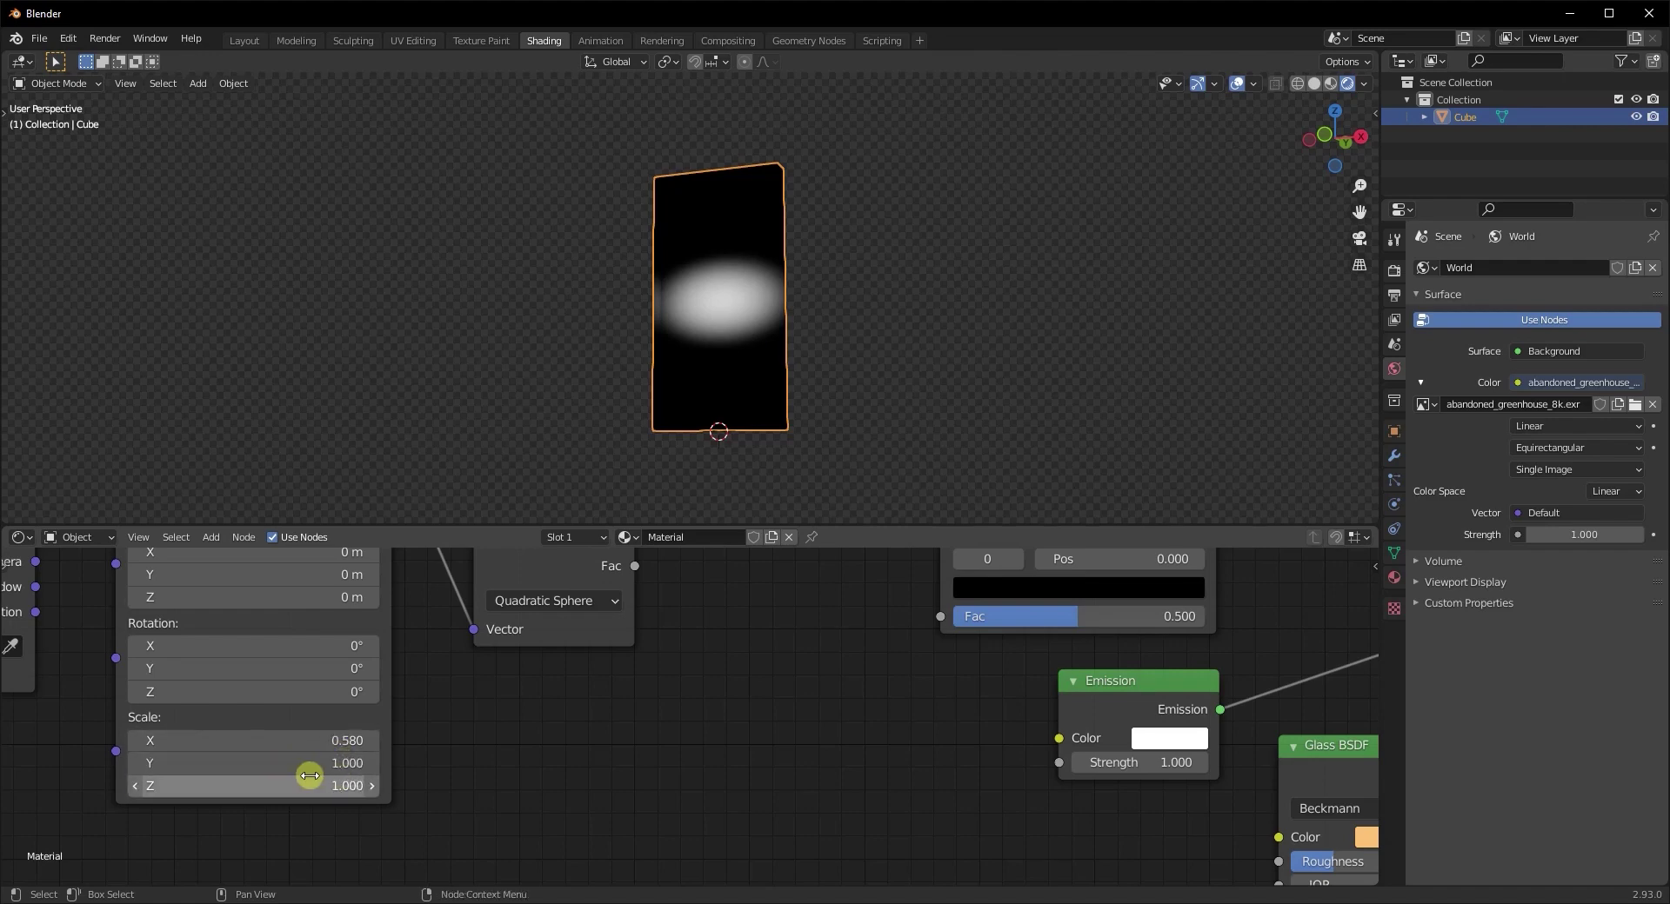
{"action": "left_click", "coordinate": [337, 746]}
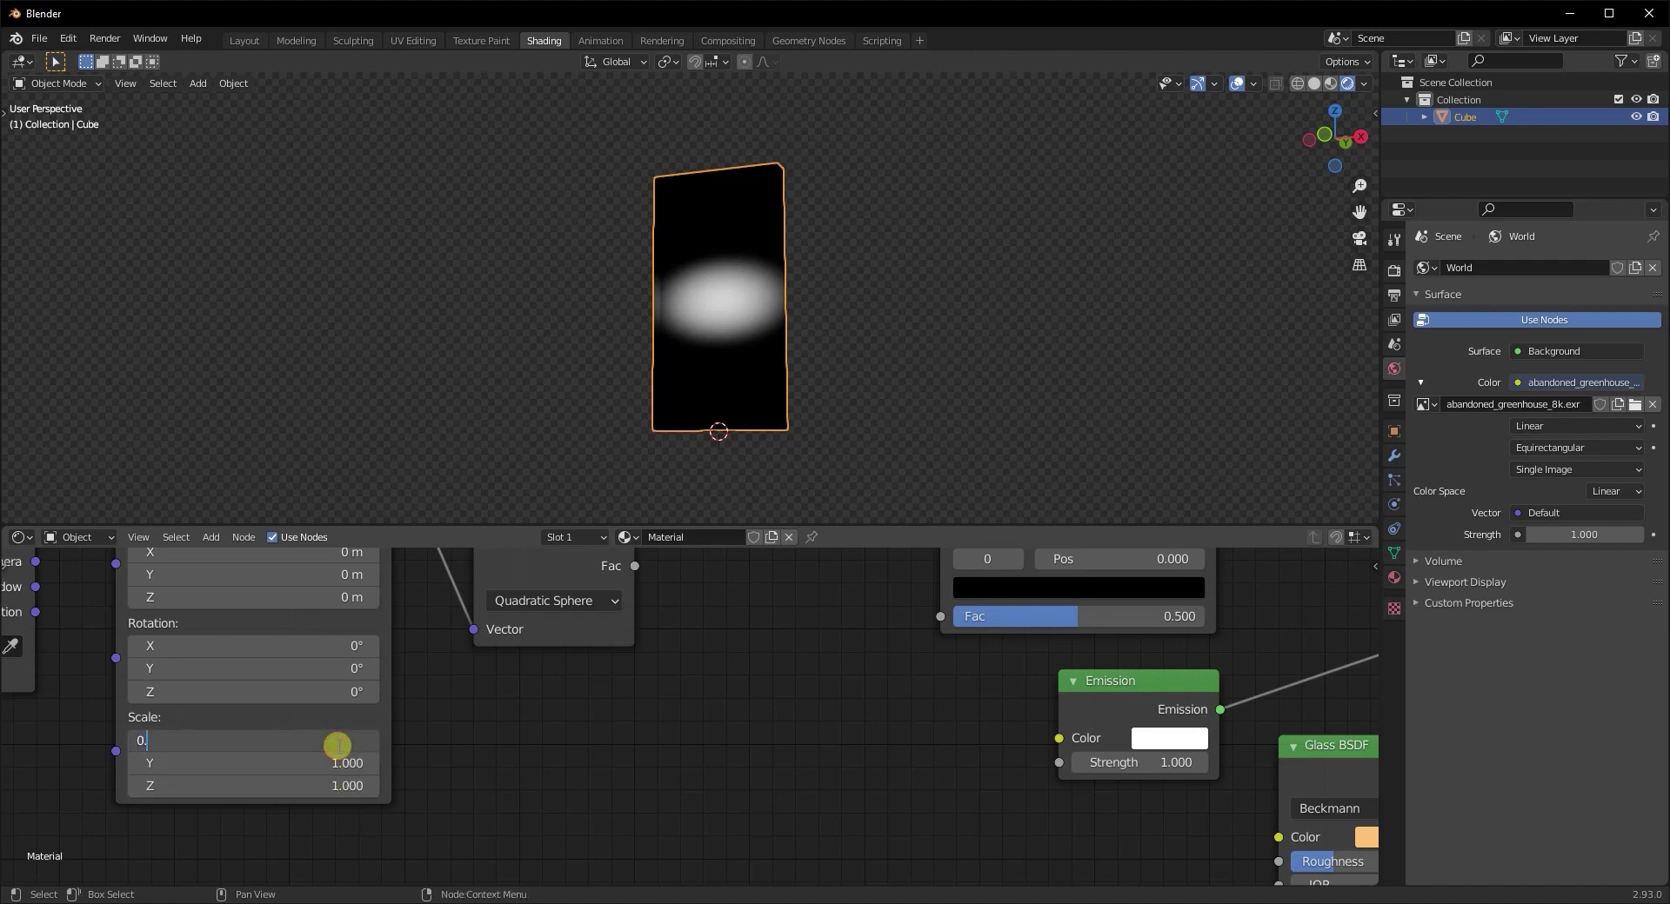
{"action": "type", "text": "0.6"}
{"action": "key", "text": "Return"}
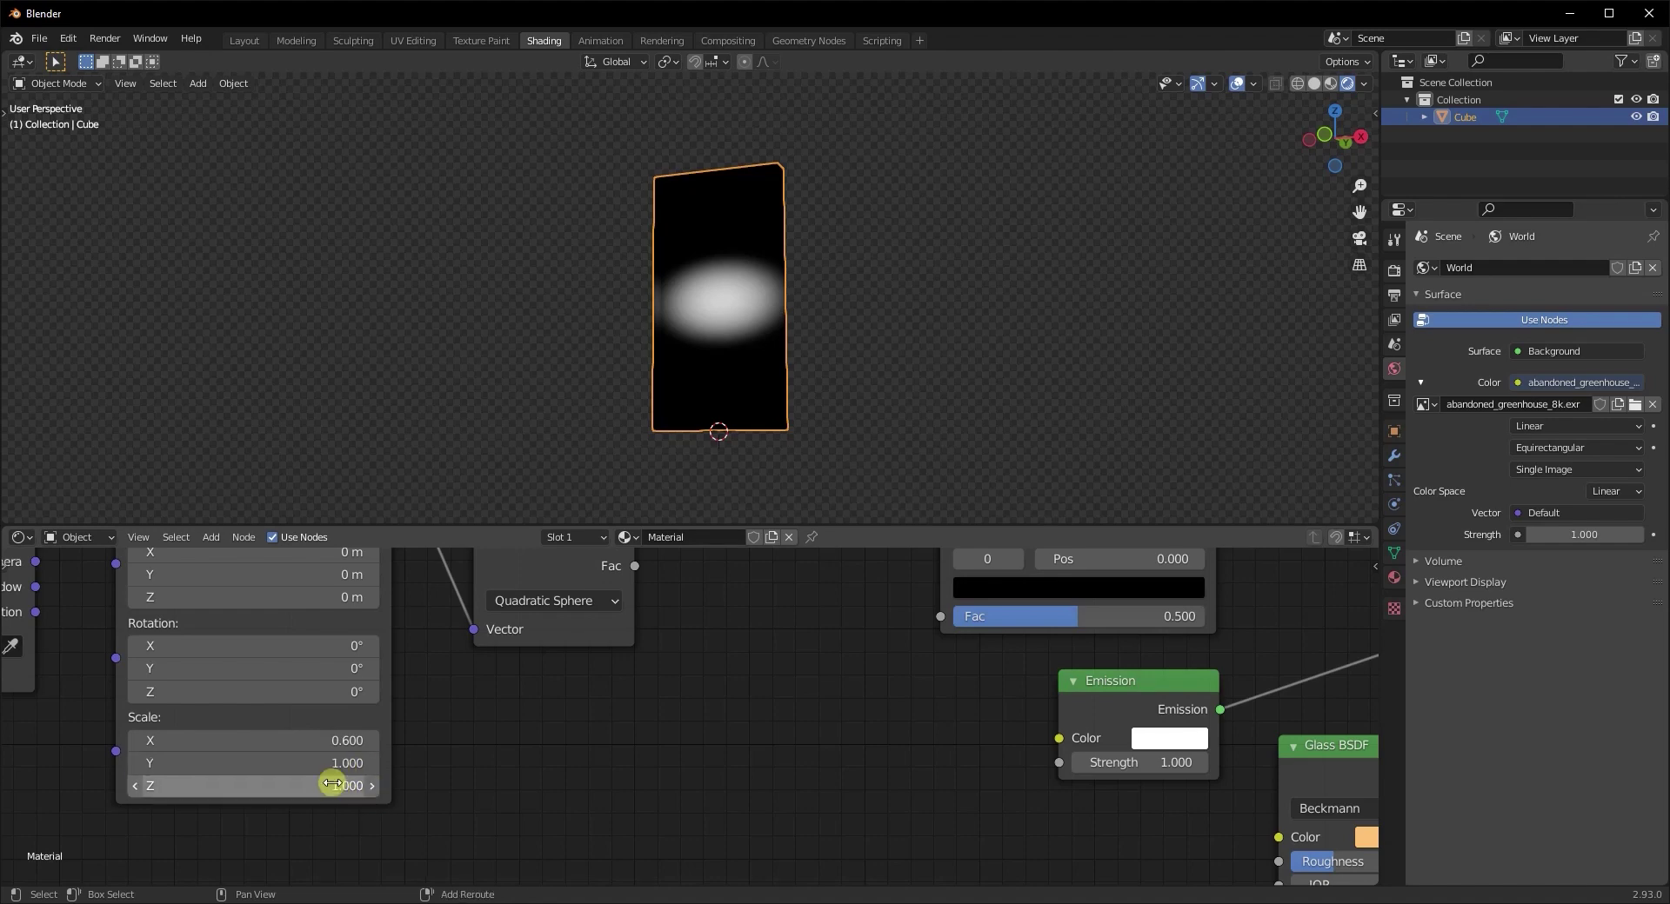
Step: Set the Mapping node's Z scale to 0.28 to stretch the gradient along the slab's height
{"action": "left_click_drag", "start_coordinate": [332, 785], "coordinate": [274, 828]}
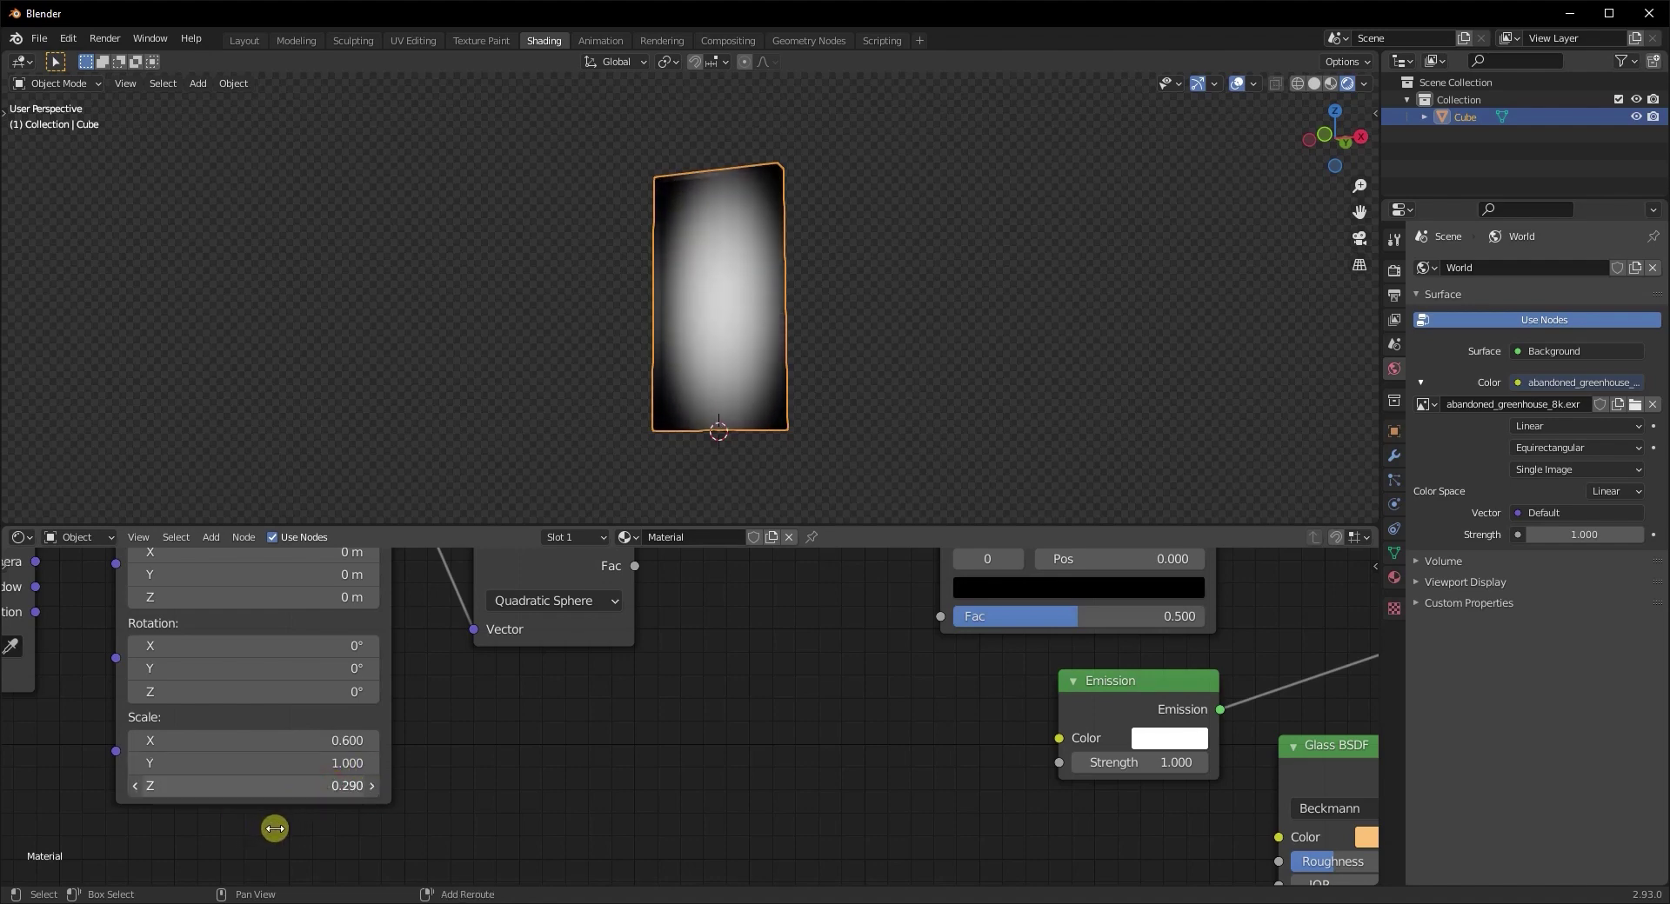
{"action": "middle_click_drag", "start_coordinate": [775, 373], "coordinate": [854, 380]}
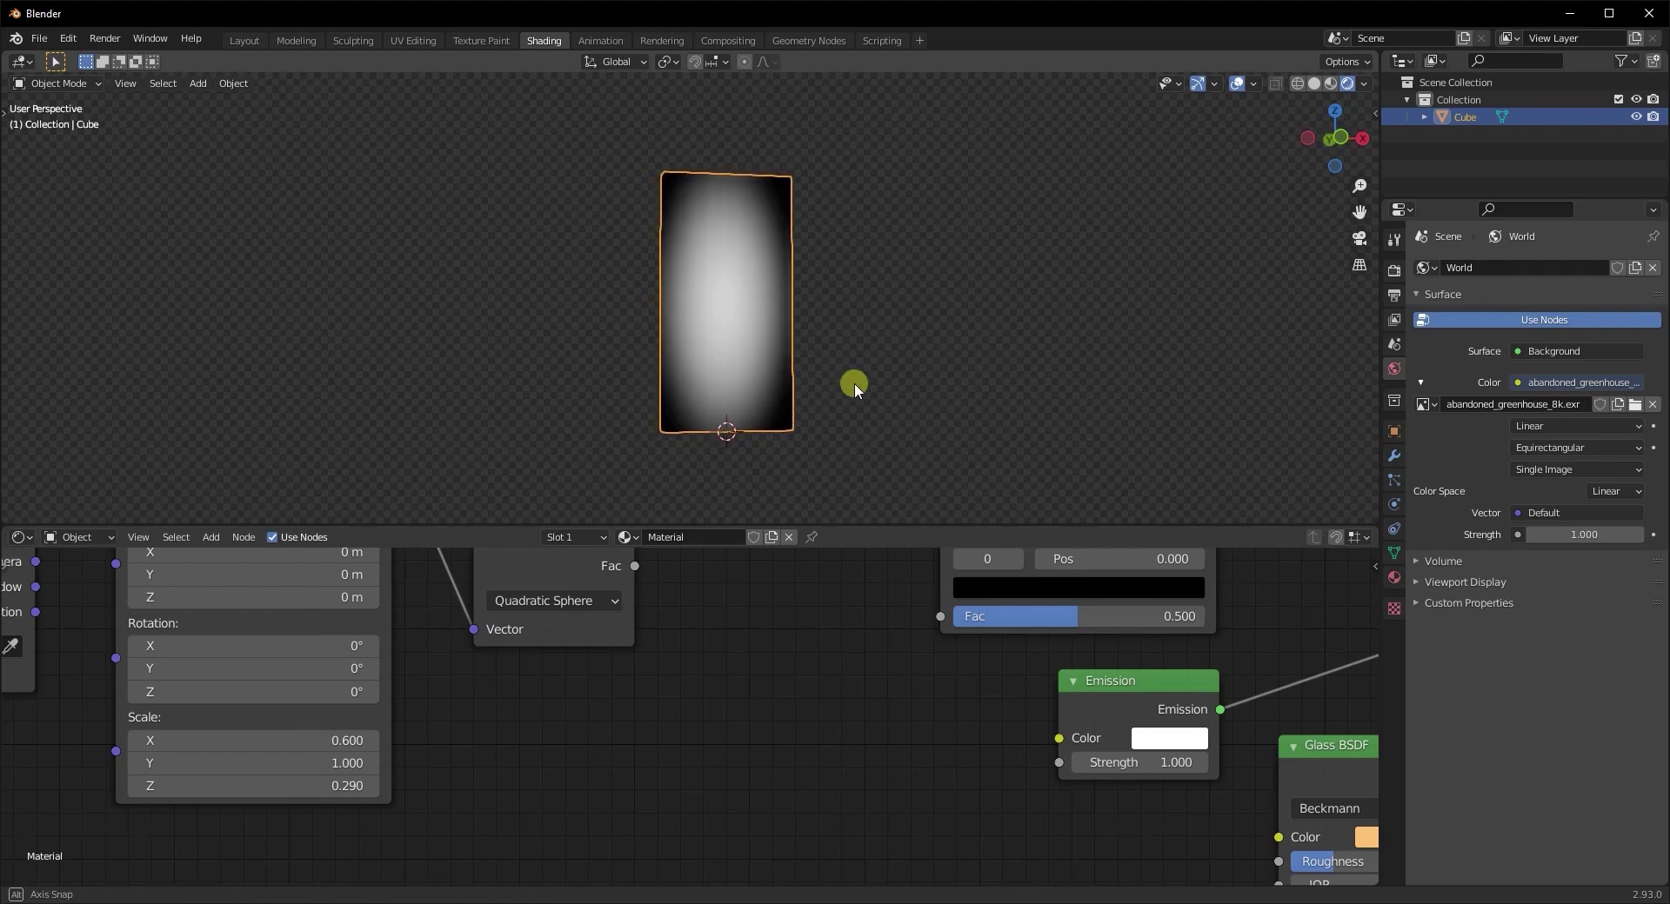
{"action": "left_click", "coordinate": [327, 784]}
{"action": "type", "text": "0.28"}
{"action": "key", "text": "Return"}
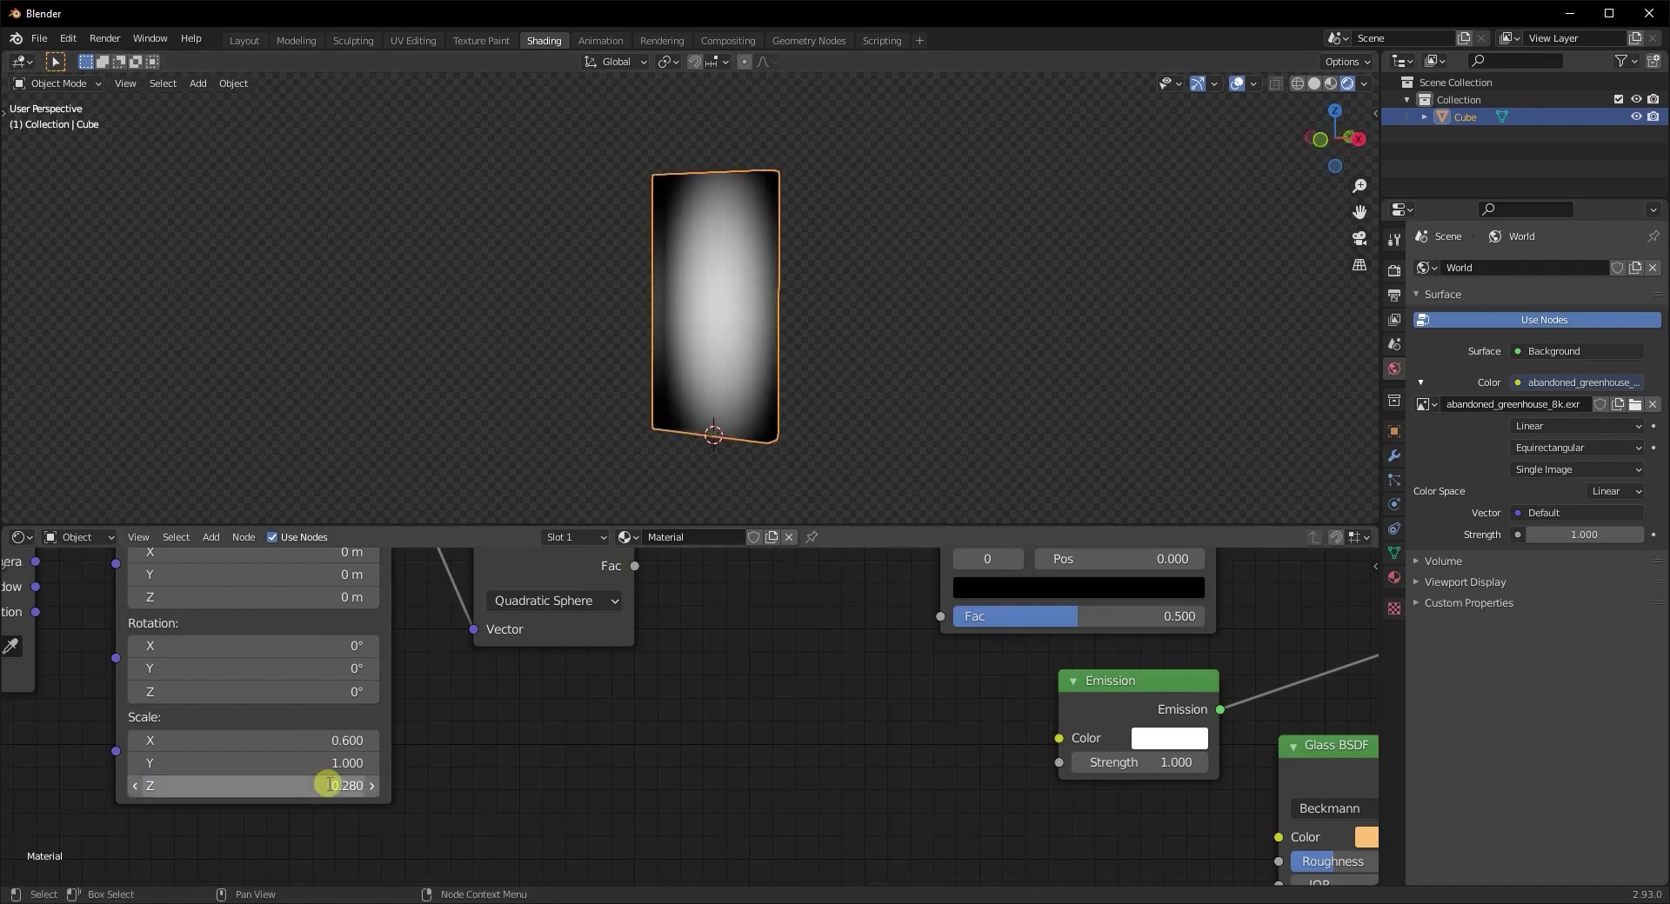
{"action": "scroll", "coordinate": [670, 708], "scroll_direction": "down", "scroll_amount": 3}
{"action": "scroll", "coordinate": [739, 365], "scroll_direction": "up", "scroll_amount": 3}
{"action": "middle_click_drag", "start_coordinate": [738, 391], "coordinate": [783, 292]}
{"action": "scroll", "coordinate": [786, 306], "scroll_direction": "down", "scroll_amount": 3}
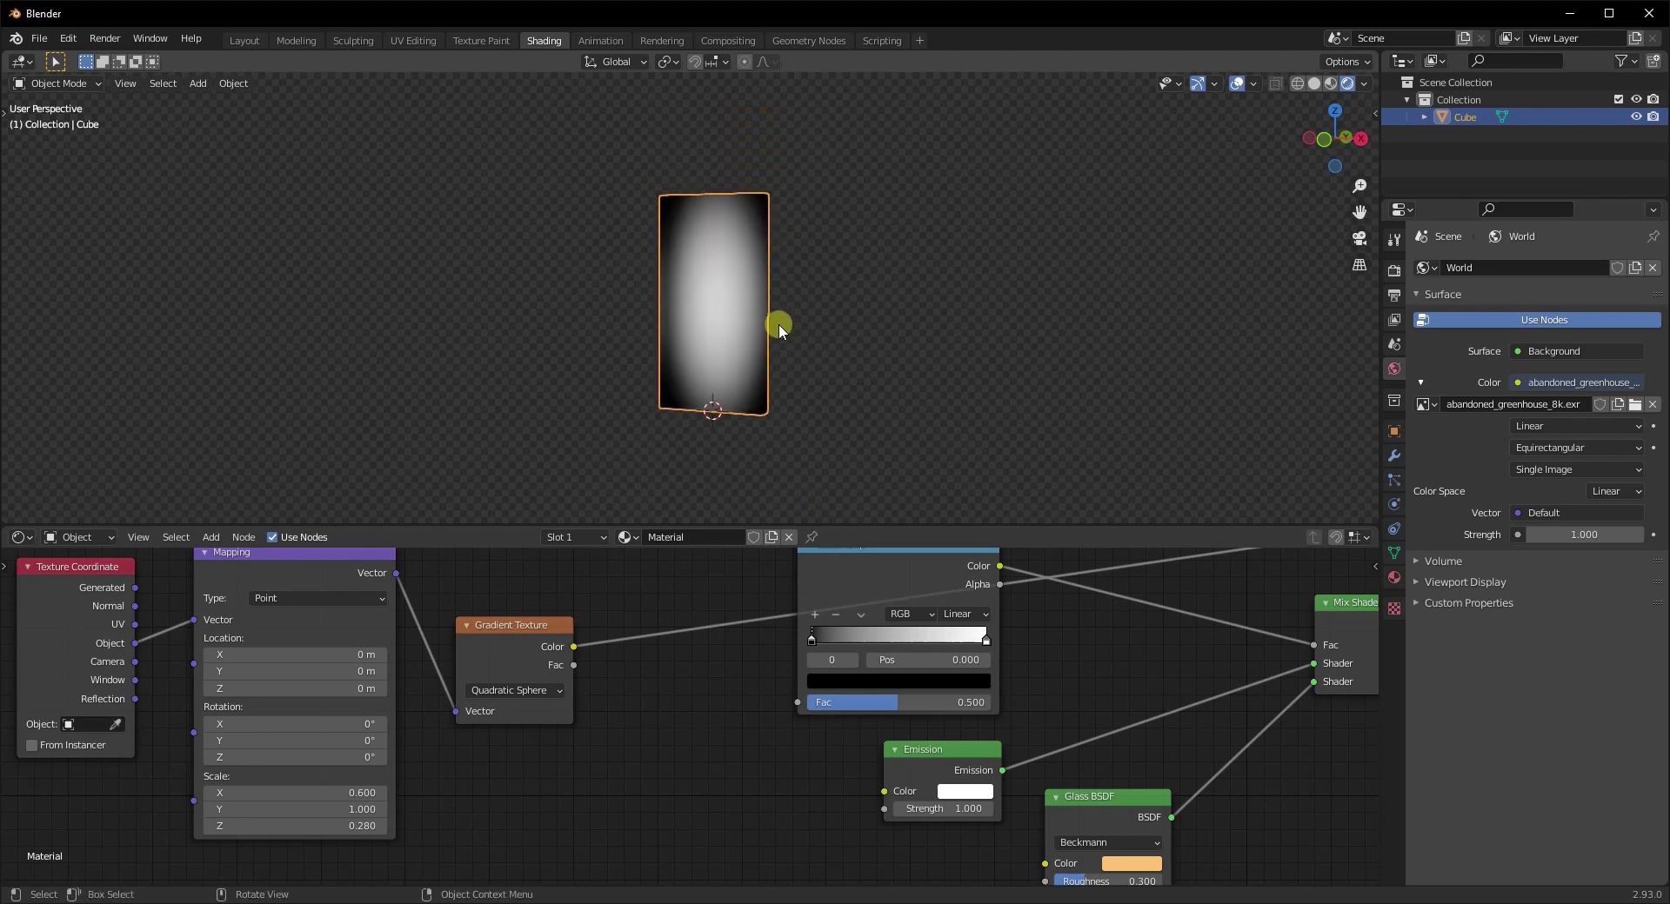
Step: Insert an Invert node on the Gradient Texture's color output link
{"action": "key", "text": "shift+a"}
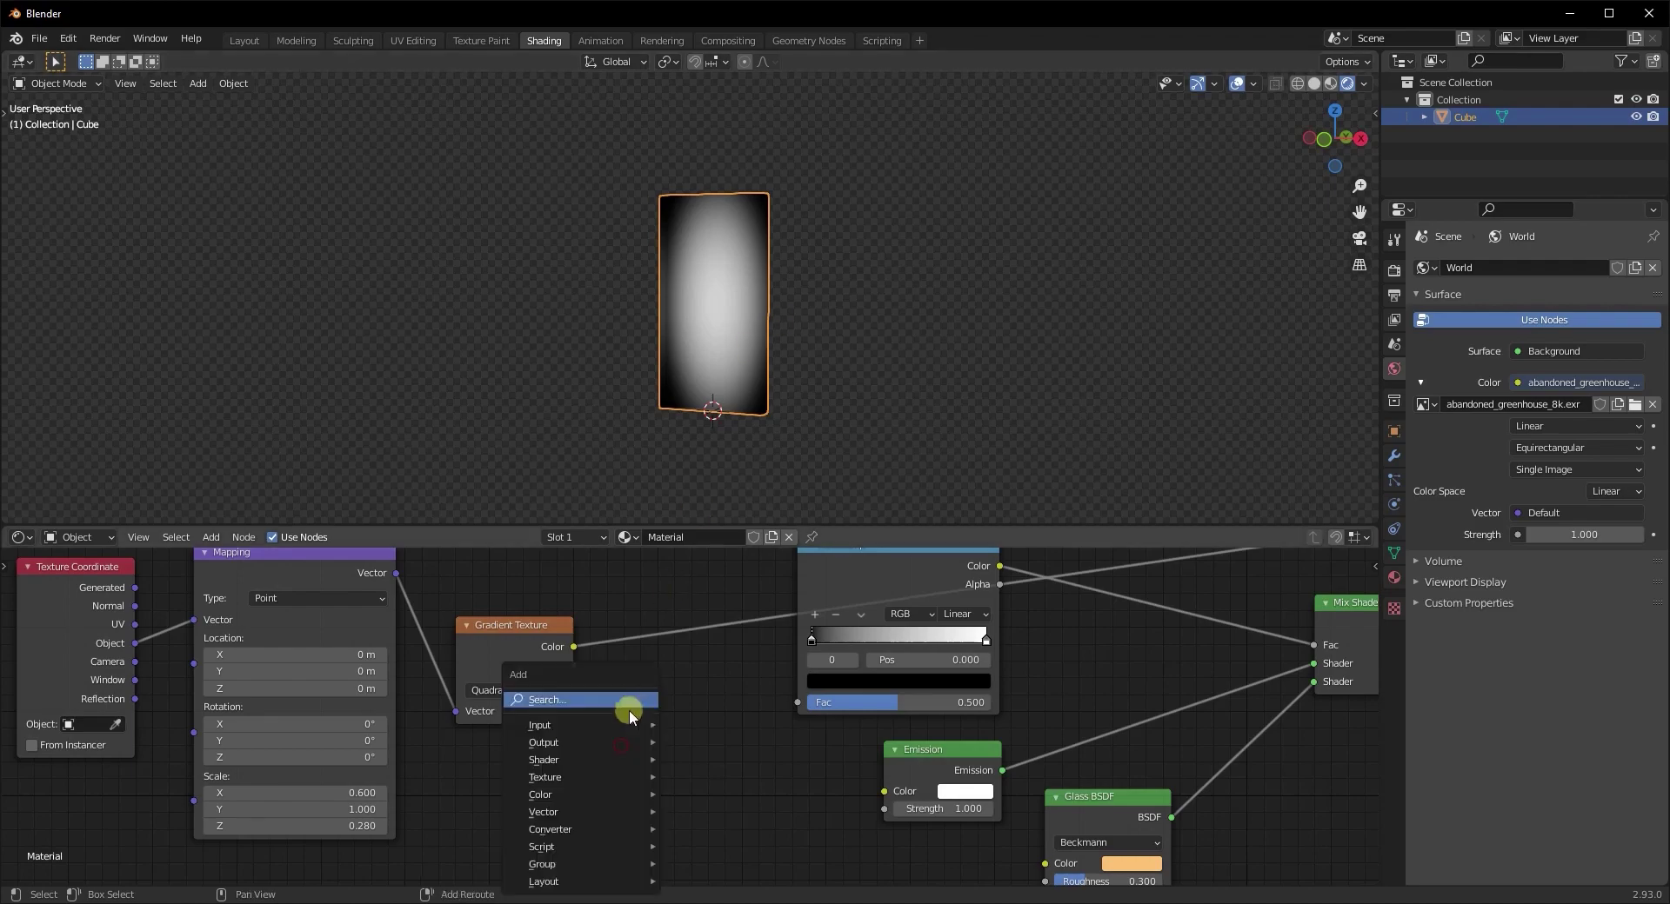
{"action": "left_click", "coordinate": [614, 699]}
{"action": "scroll", "coordinate": [615, 698], "scroll_direction": "down", "scroll_amount": 8}
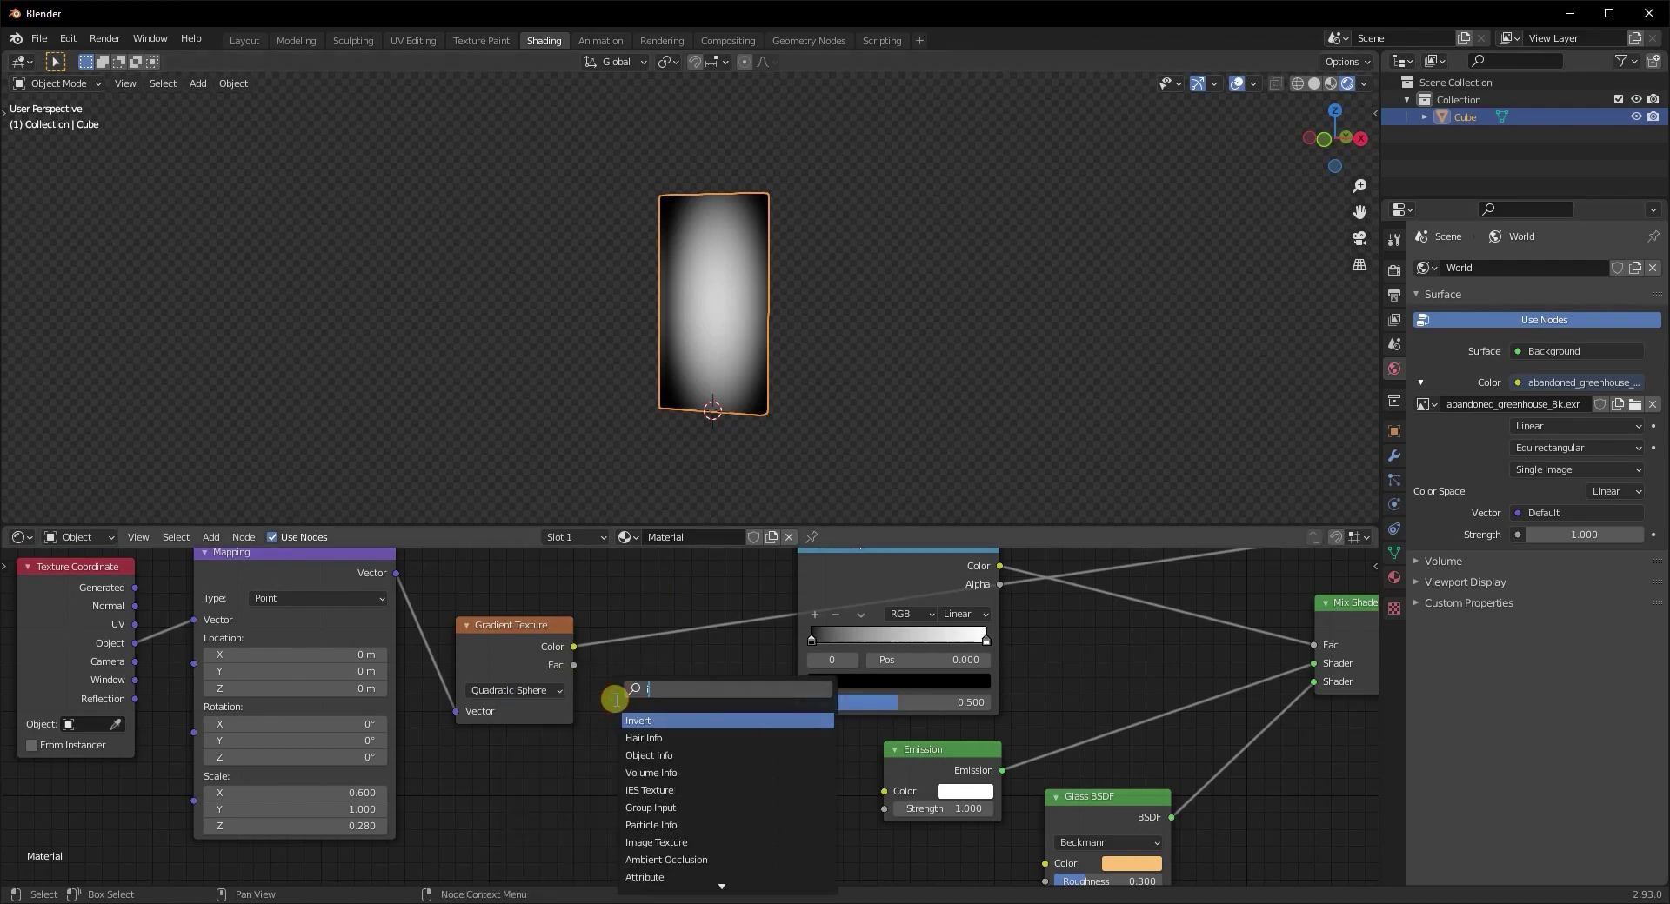
{"action": "key", "text": "Return"}
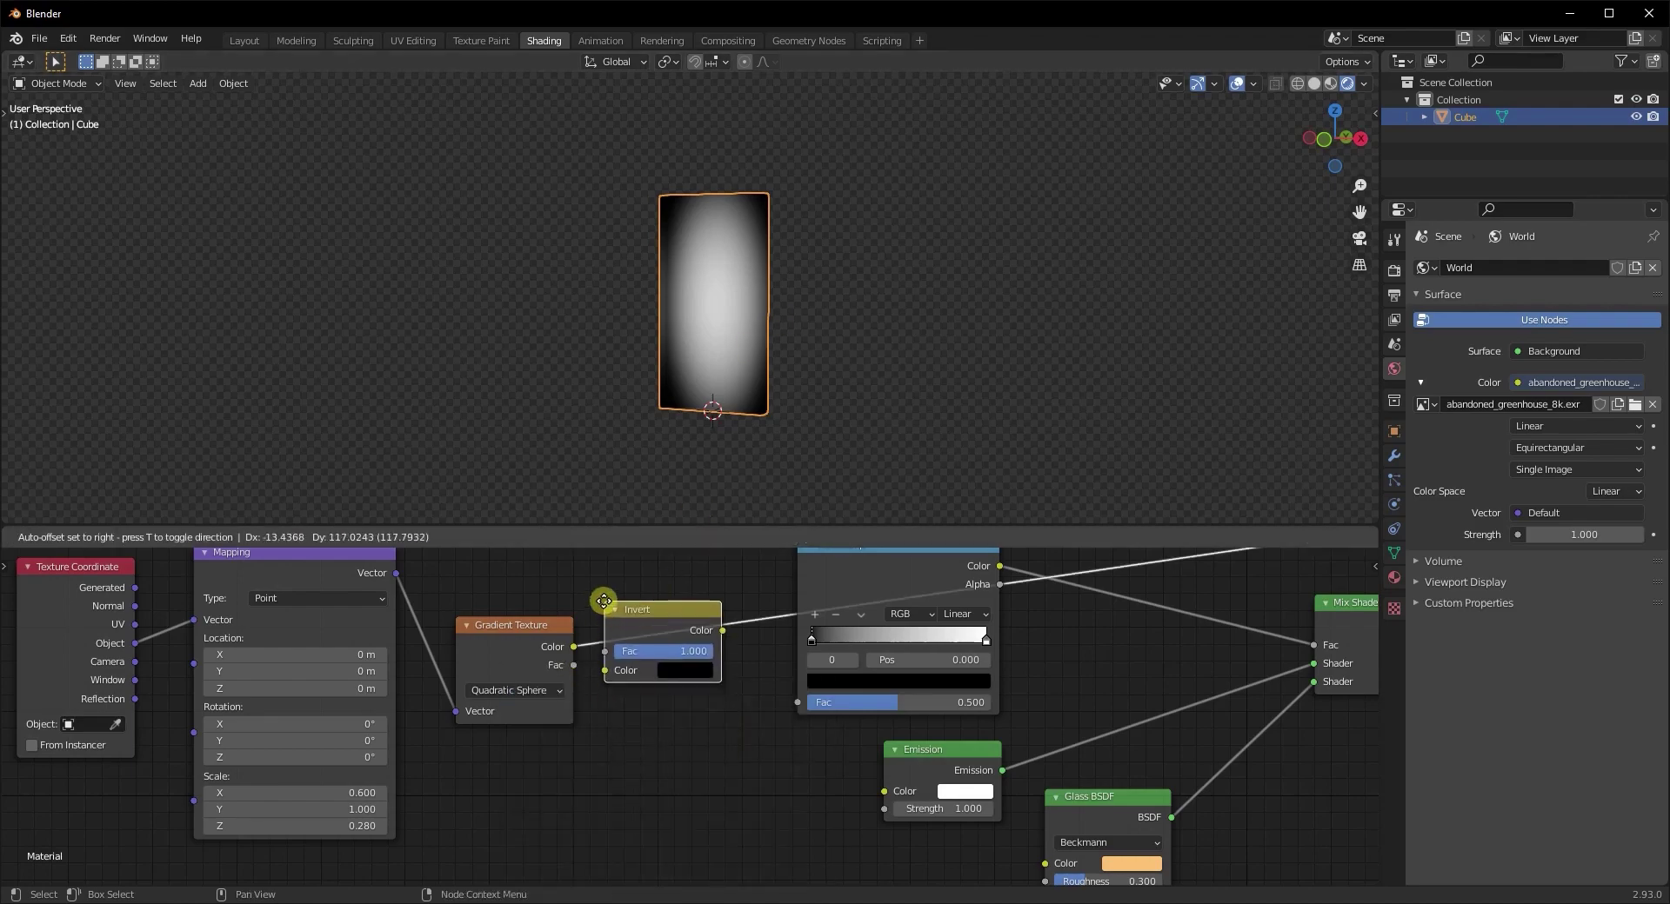
{"action": "left_click", "coordinate": [641, 601]}
{"action": "scroll", "coordinate": [845, 359], "scroll_direction": "up", "scroll_amount": 2}
{"action": "scroll", "coordinate": [698, 719], "scroll_direction": "down", "scroll_amount": 3}
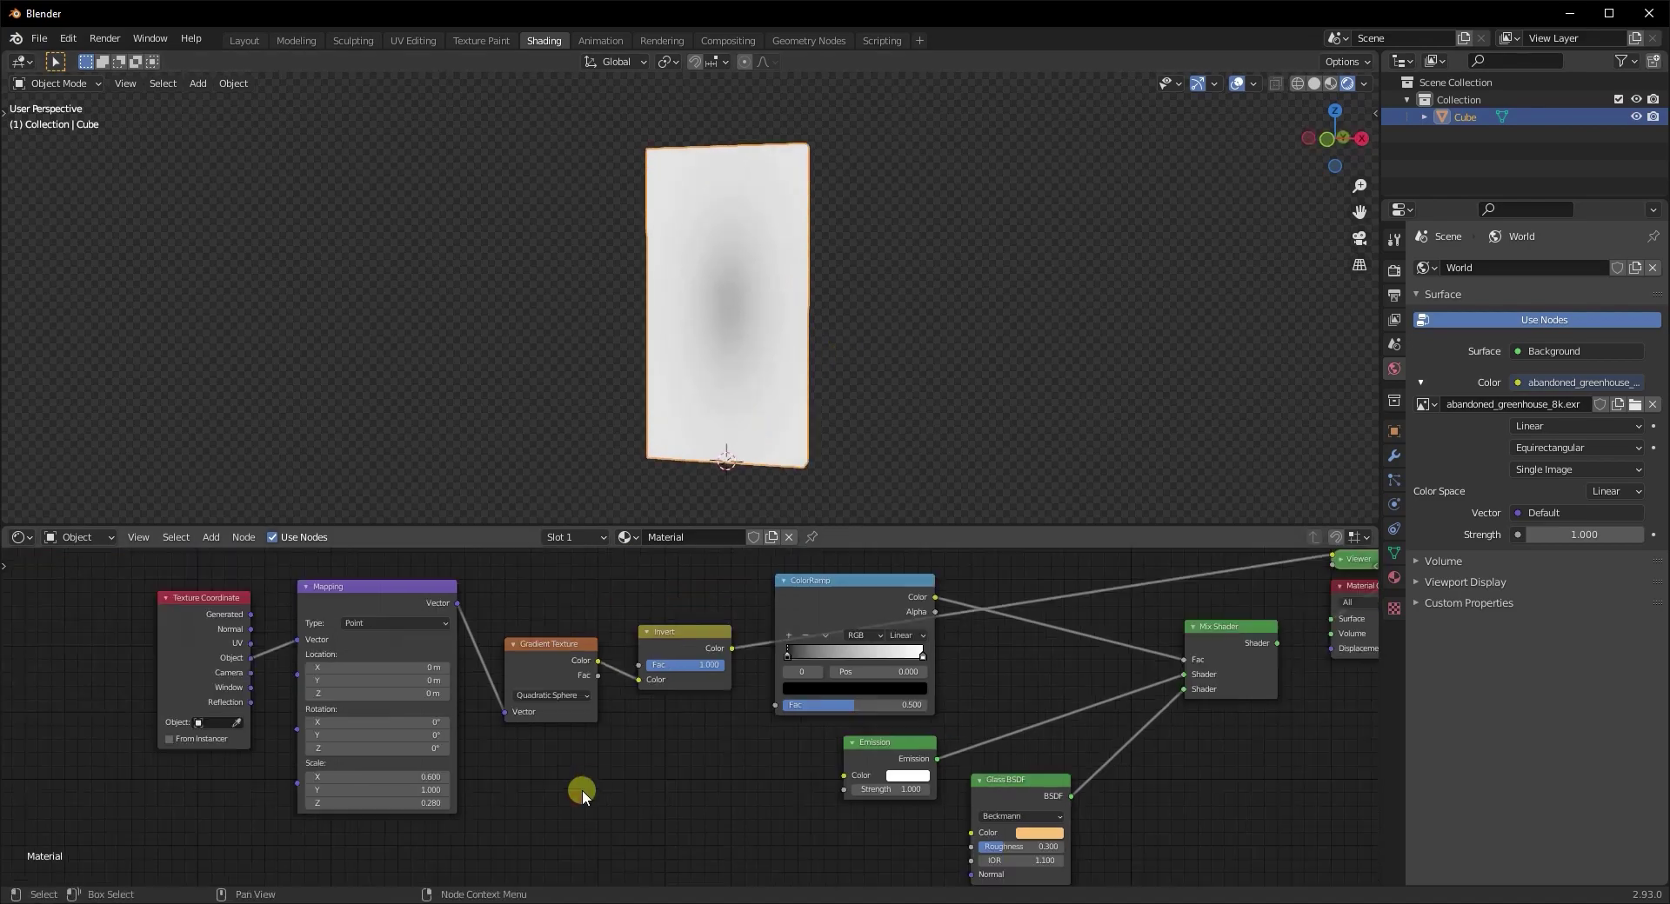
Step: Insert a color Mix node on the Invert output link and shift the ColorRamp away to make room
{"action": "key", "text": "shift+a"}
{"action": "left_click", "coordinate": [529, 703]}
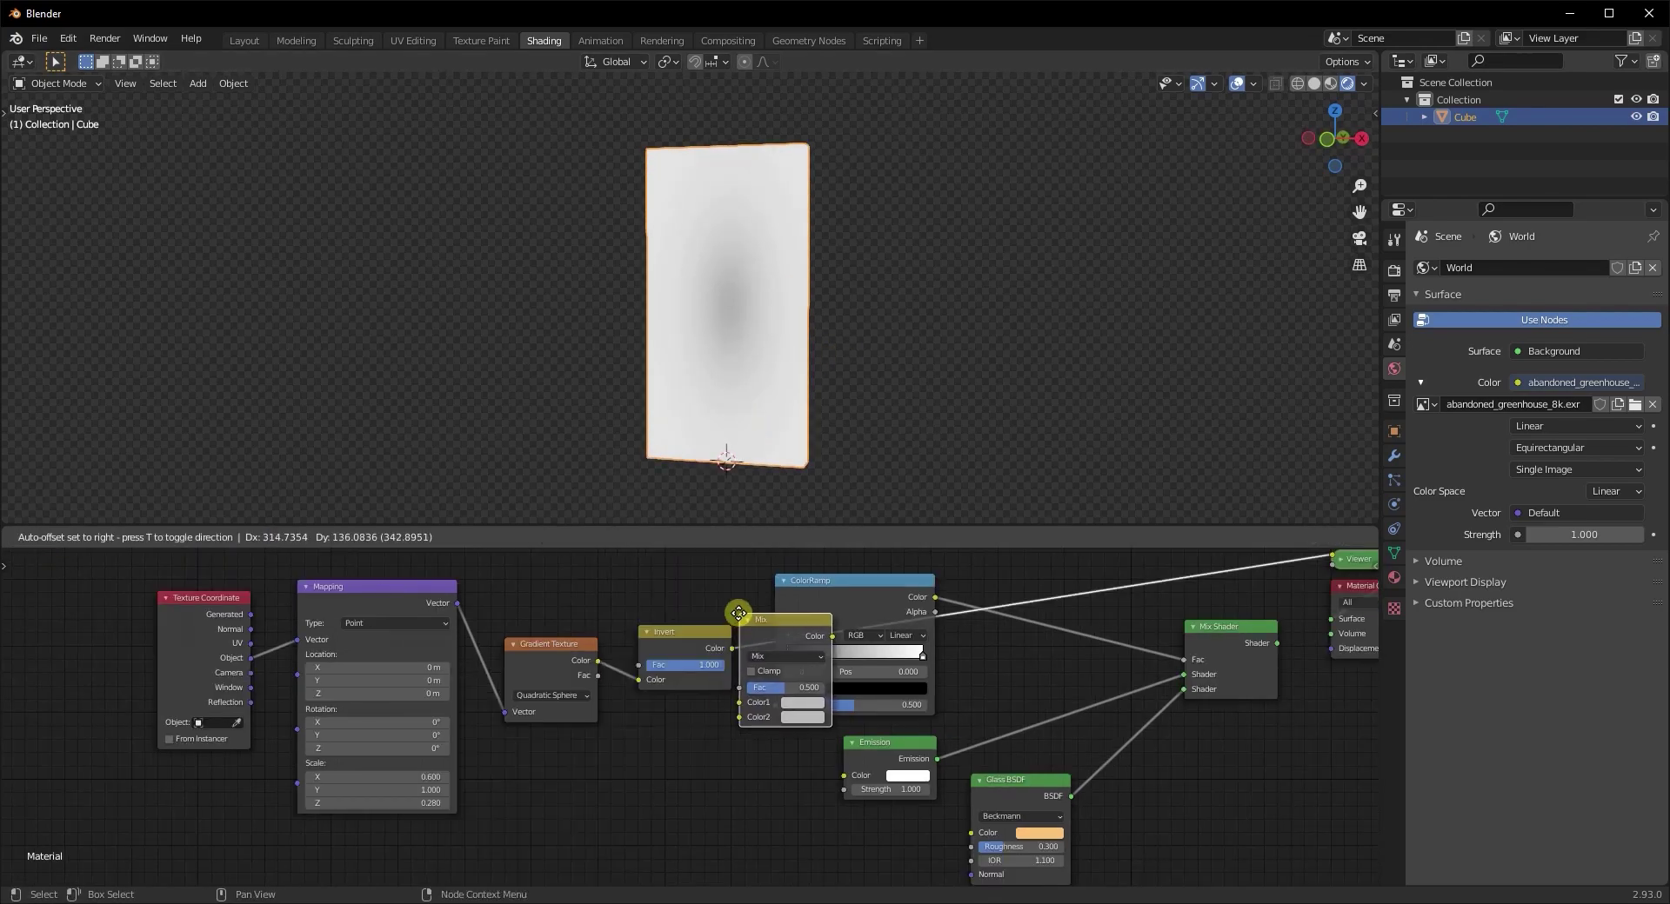
{"action": "left_click", "coordinate": [738, 614]}
{"action": "left_click_drag", "start_coordinate": [890, 593], "coordinate": [1112, 577]}
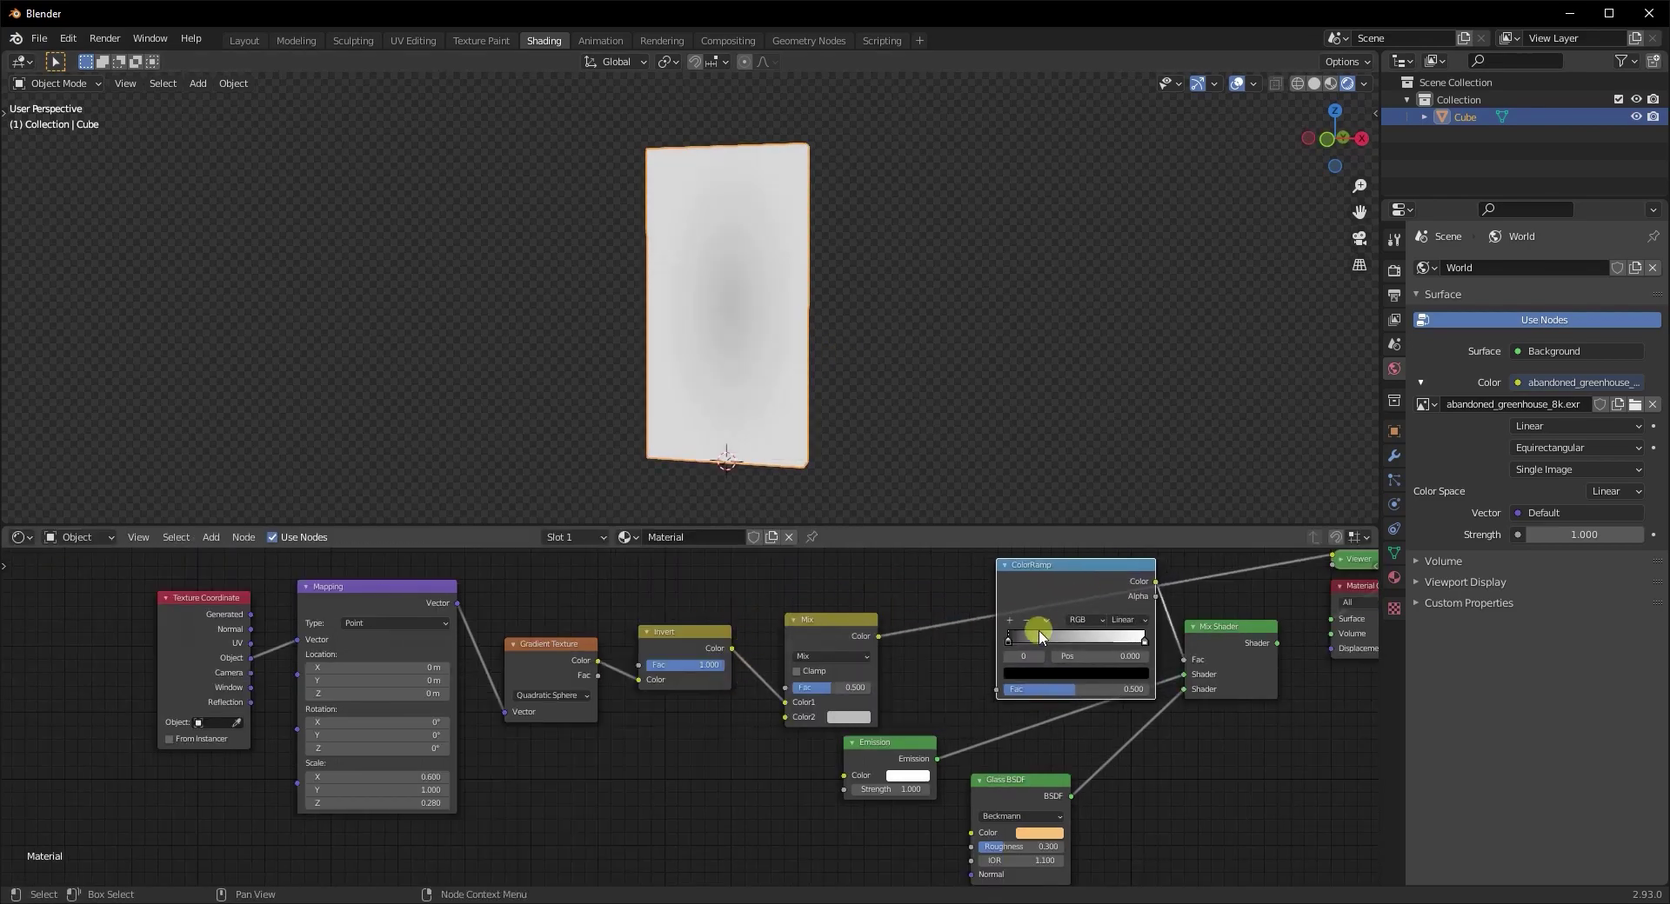
Step: Add a Noise Texture below the Gradient Texture and connect its Fac output to the Mix node's Color2 input
{"action": "middle_click_drag", "start_coordinate": [1081, 607], "coordinate": [1181, 587]}
{"action": "key", "text": "shift+a"}
{"action": "left_click", "coordinate": [659, 703]}
{"action": "type", "text": "noise"}
{"action": "left_click", "coordinate": [686, 738]}
{"action": "left_click", "coordinate": [650, 803]}
{"action": "left_click_drag", "start_coordinate": [715, 792], "coordinate": [868, 710]}
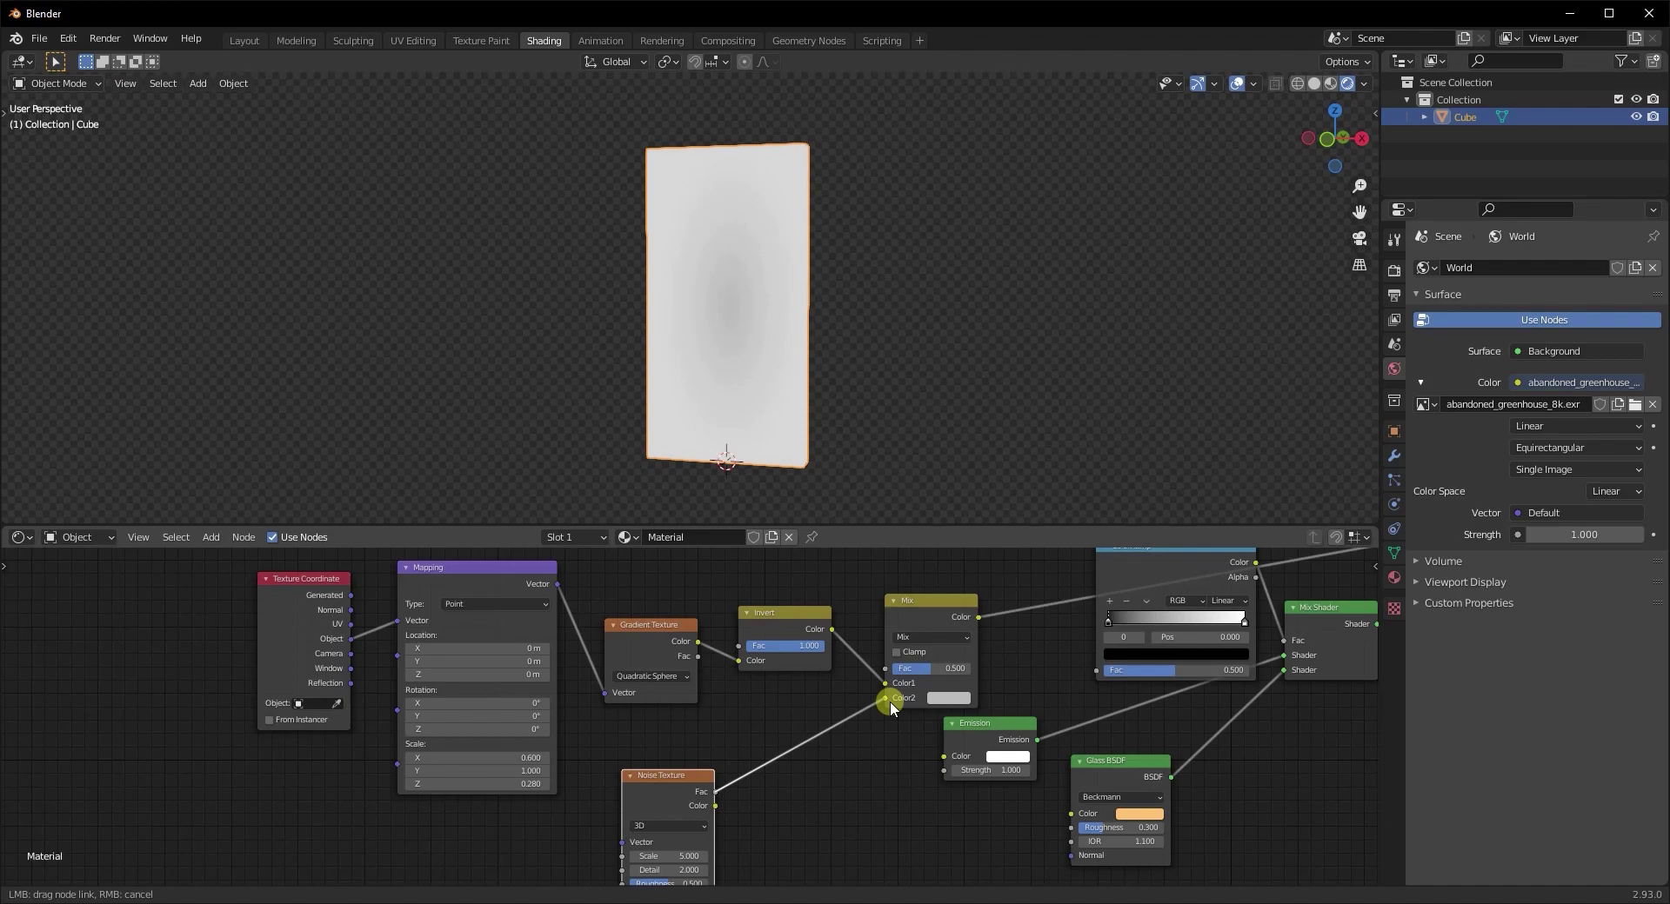
{"action": "left_click_drag", "start_coordinate": [890, 701], "coordinate": [890, 701]}
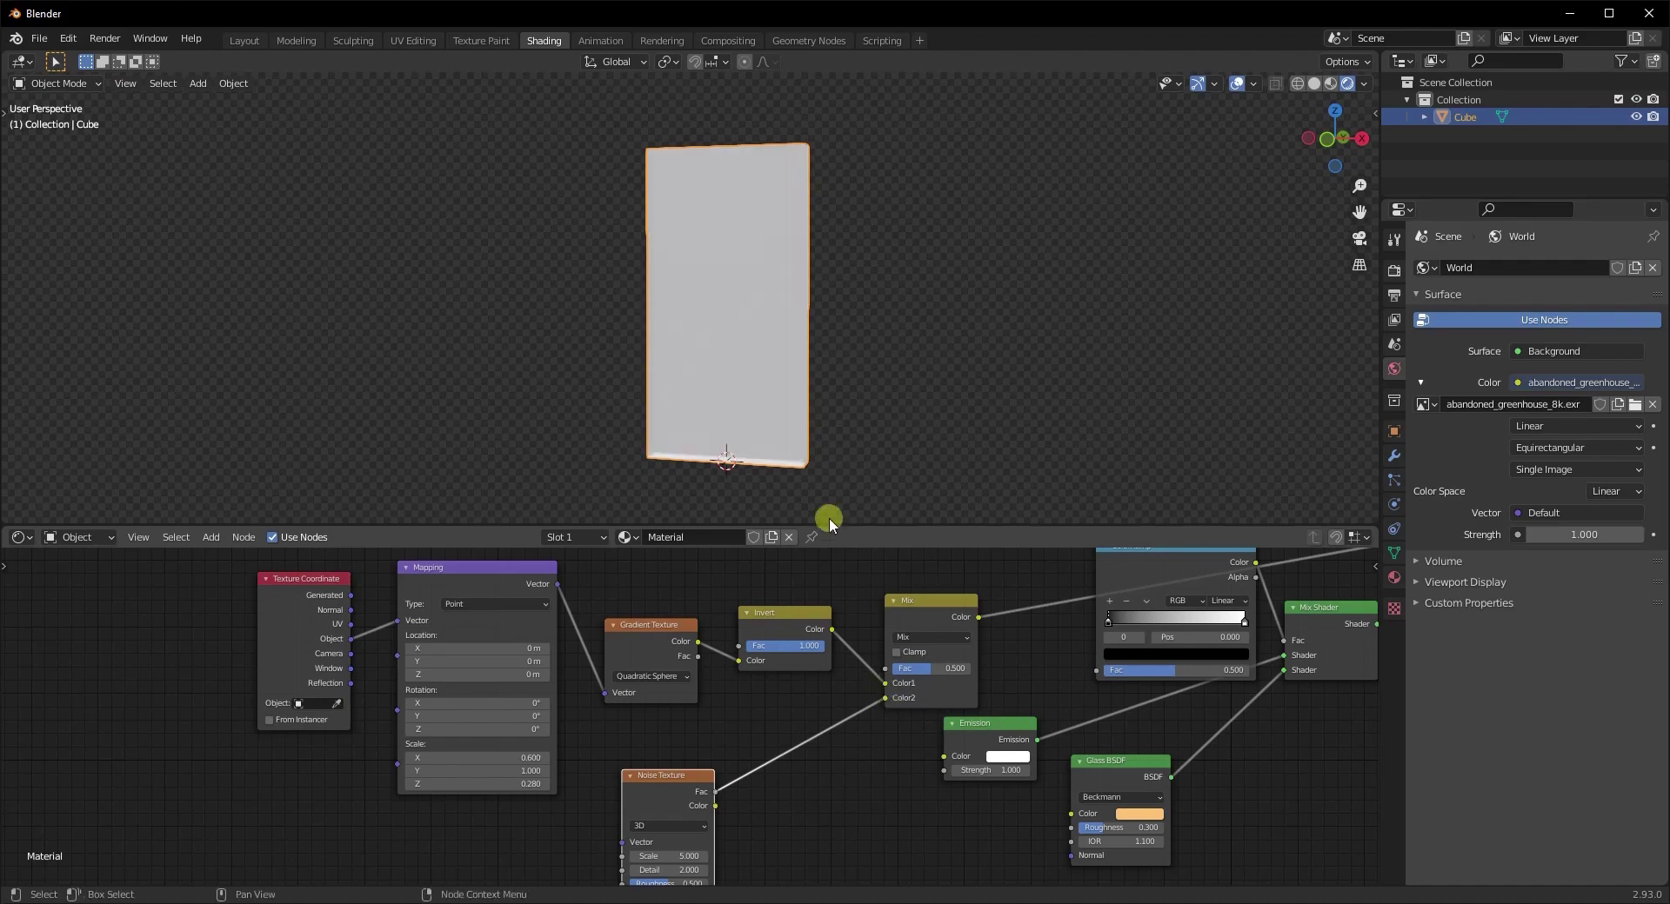
Step: Set the color Mix node's blending mode to Multiply and check the pattern on the slab
{"action": "left_click", "coordinate": [926, 639]}
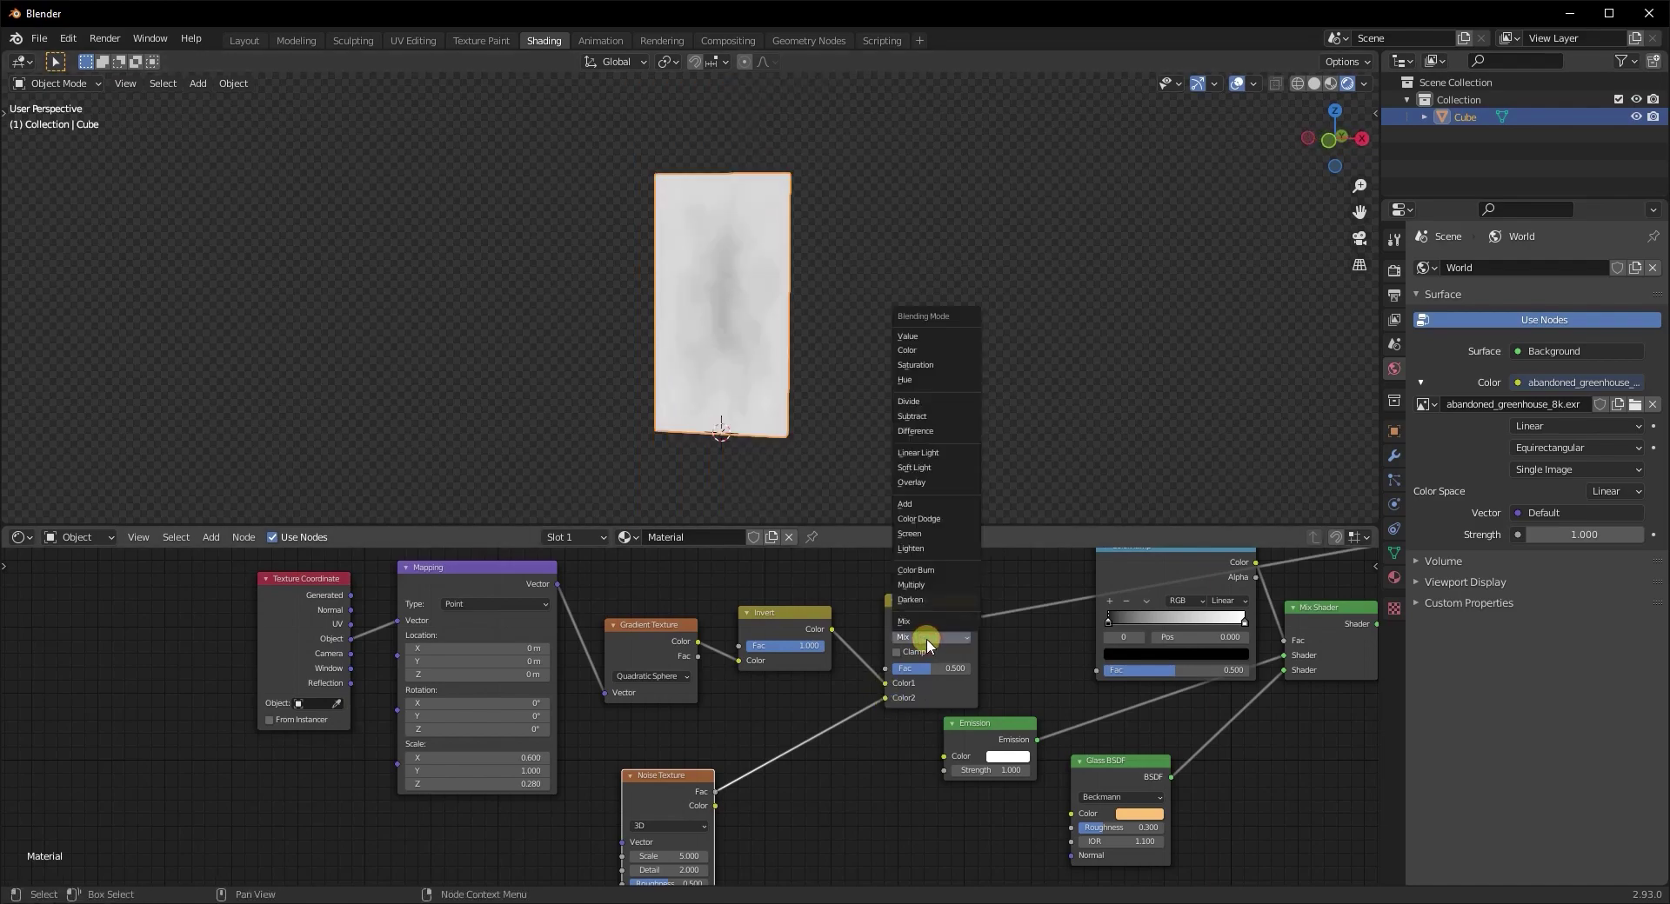
{"action": "left_click", "coordinate": [913, 585]}
{"action": "middle_click_drag", "start_coordinate": [802, 419], "coordinate": [843, 407]}
{"action": "scroll", "coordinate": [793, 410], "scroll_direction": "up", "scroll_amount": 2}
{"action": "scroll", "coordinate": [781, 700], "scroll_direction": "up", "scroll_amount": 1}
{"action": "middle_click_drag", "start_coordinate": [781, 700], "coordinate": [514, 733]}
{"action": "scroll", "coordinate": [782, 331], "scroll_direction": "down", "scroll_amount": 2}
{"action": "middle_click_drag", "start_coordinate": [783, 332], "coordinate": [750, 403]}
{"action": "scroll", "coordinate": [764, 441], "scroll_direction": "down", "scroll_amount": 1}
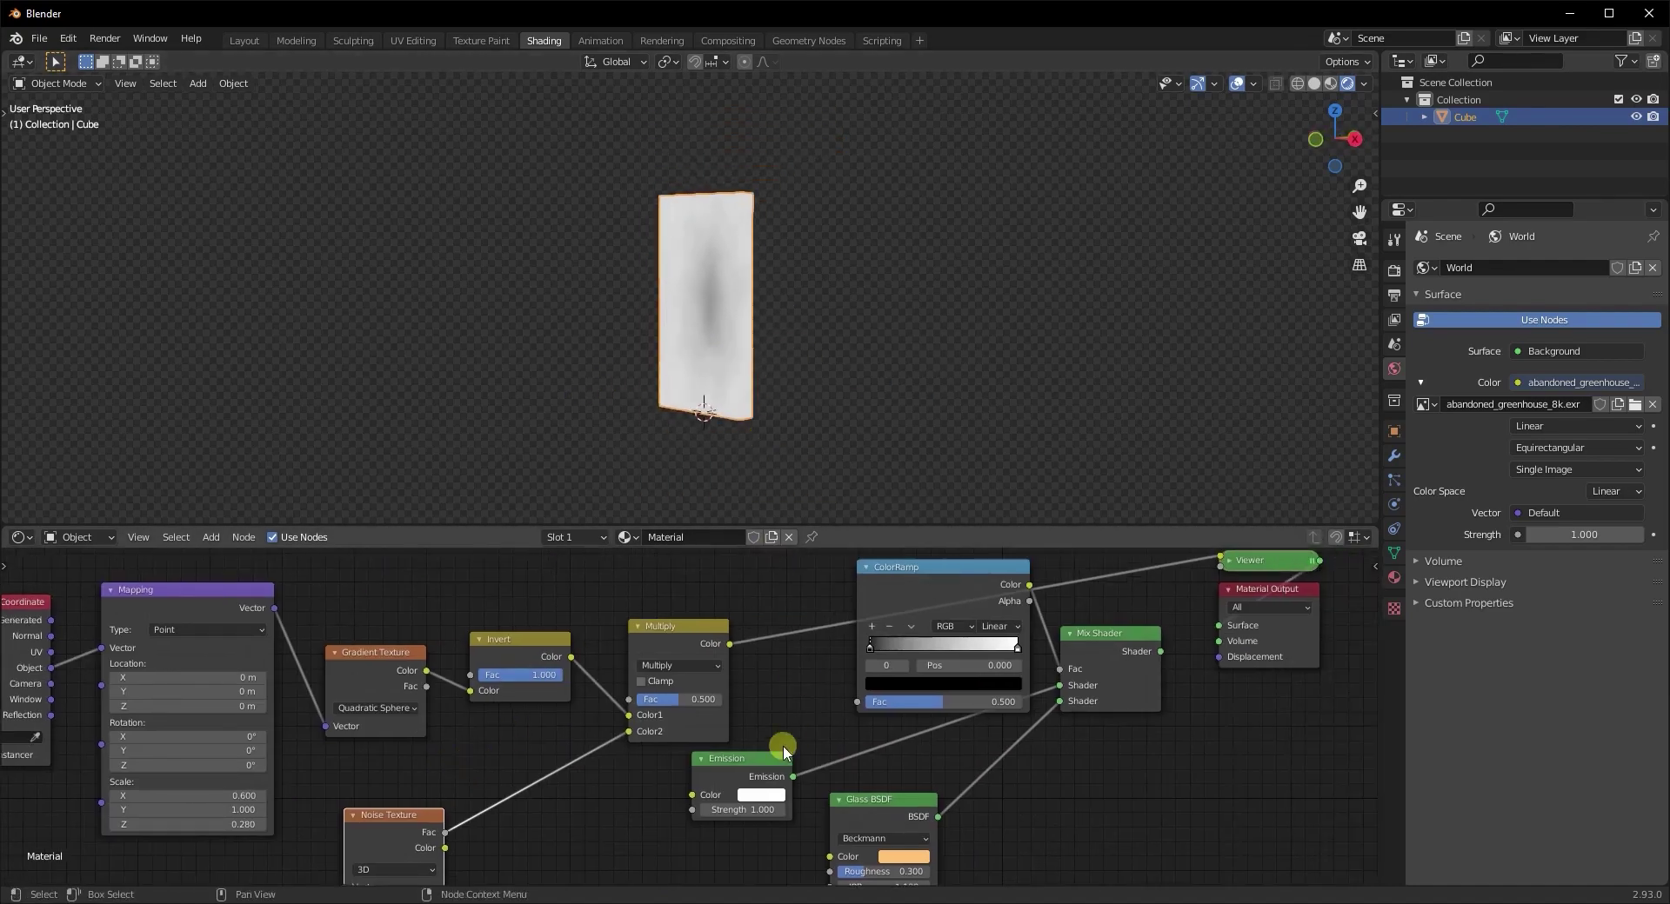
Step: Connect the Multiply color to the ColorRamp's Fac input and the Mix Shader output to the Material Output's Surface
{"action": "left_click_drag", "start_coordinate": [729, 643], "coordinate": [852, 702]}
{"action": "scroll", "coordinate": [1016, 718], "scroll_direction": "down", "scroll_amount": 1}
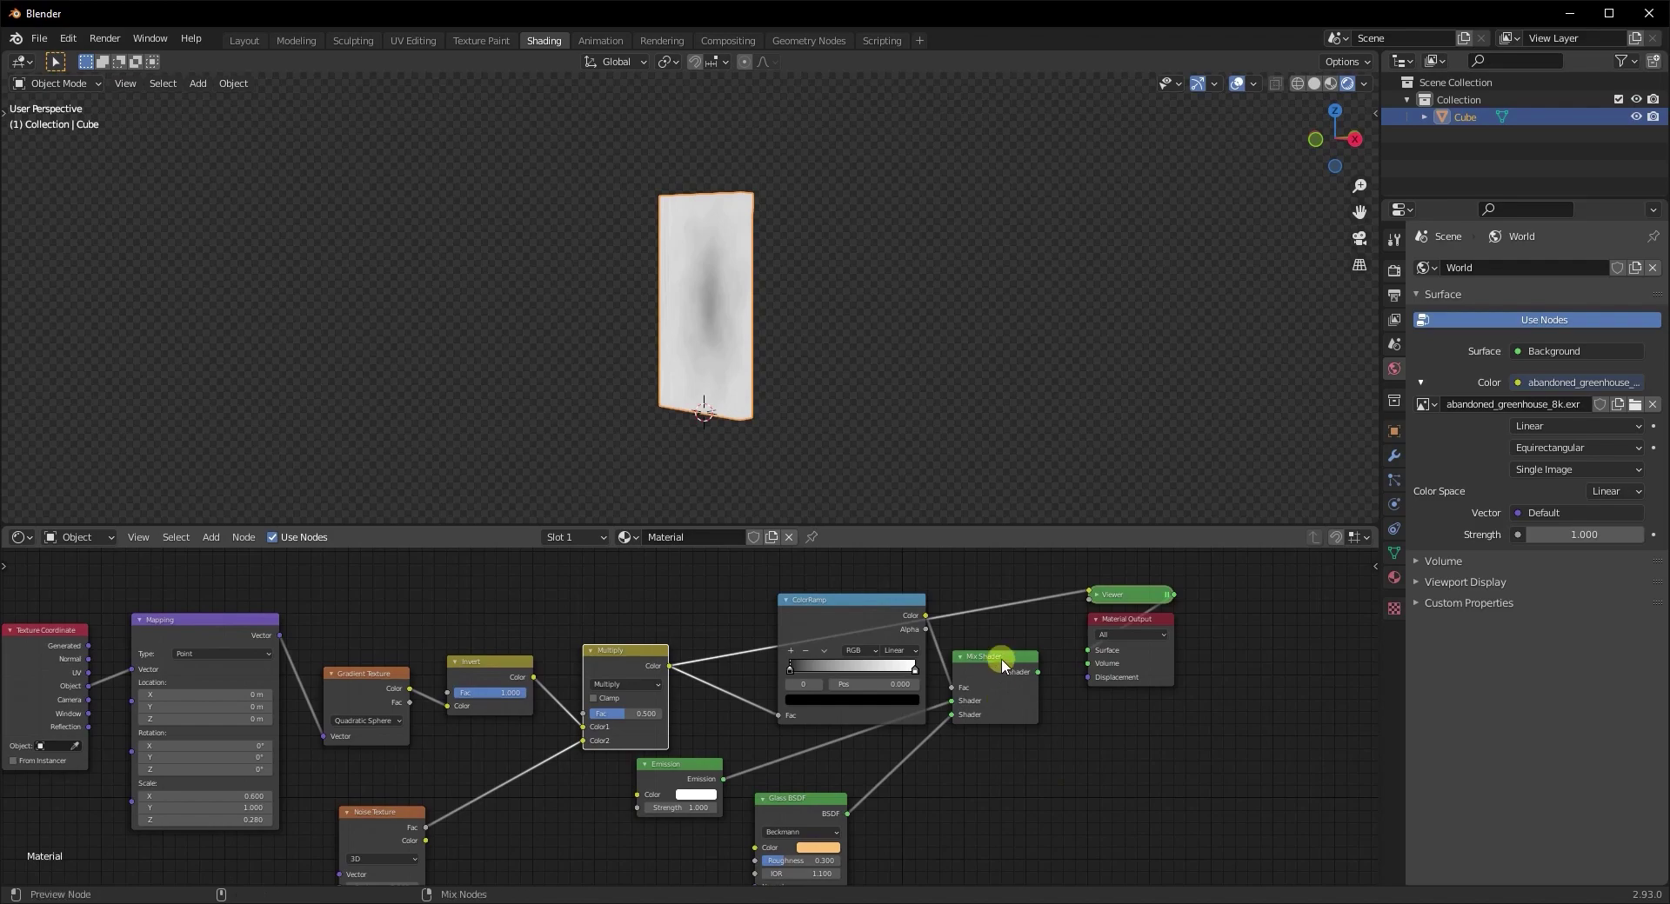
{"action": "left_click_drag", "start_coordinate": [1038, 672], "coordinate": [1084, 652]}
{"action": "scroll", "coordinate": [772, 441], "scroll_direction": "up", "scroll_amount": 3}
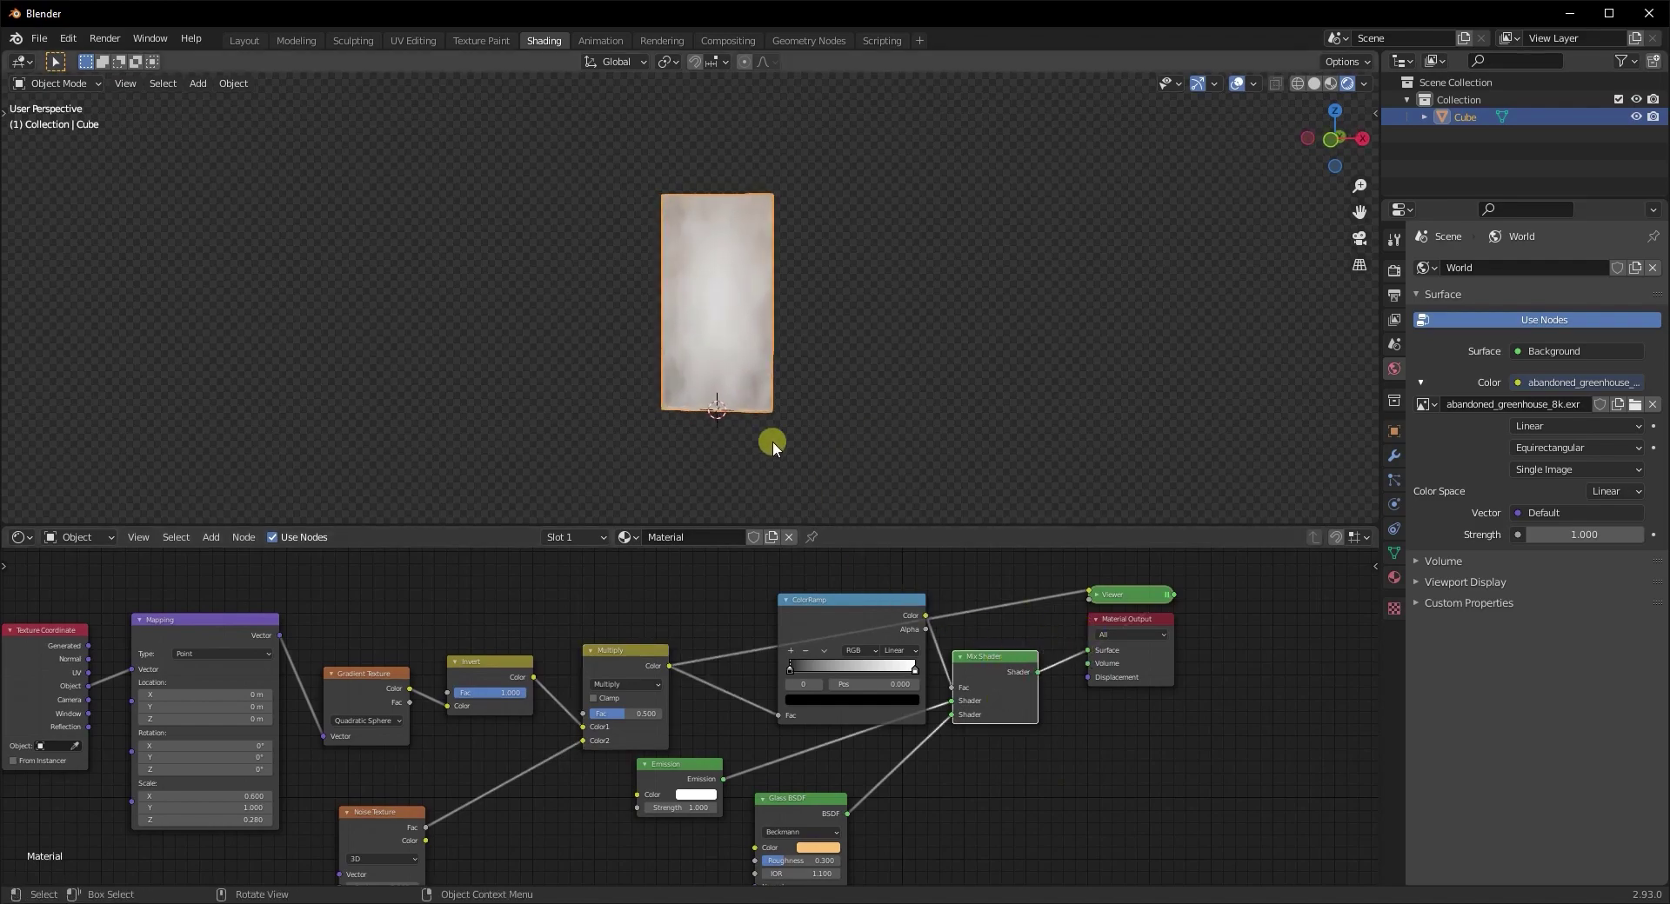
{"action": "scroll", "coordinate": [727, 444], "scroll_direction": "down", "scroll_amount": 3}
{"action": "mouse_move", "coordinate": [864, 463]}
{"action": "middle_mouse_down"}
{"action": "mouse_move", "coordinate": [801, 470]}
{"action": "mouse_move", "coordinate": [861, 470]}
{"action": "middle_mouse_up"}
Step: Move the Emission node lower and the ColorRamp slightly back to tidy the layout, and delete the Viewer node
{"action": "scroll", "coordinate": [852, 474], "scroll_direction": "up", "scroll_amount": 2}
{"action": "mouse_move", "coordinate": [768, 726]}
{"action": "middle_mouse_down"}
{"action": "mouse_move", "coordinate": [714, 751]}
{"action": "mouse_move", "coordinate": [765, 719]}
{"action": "mouse_move", "coordinate": [776, 642]}
{"action": "mouse_move", "coordinate": [783, 745]}
{"action": "mouse_move", "coordinate": [747, 763]}
{"action": "mouse_move", "coordinate": [789, 717]}
{"action": "middle_mouse_up"}
{"action": "left_click_drag", "start_coordinate": [701, 739], "coordinate": [672, 805]}
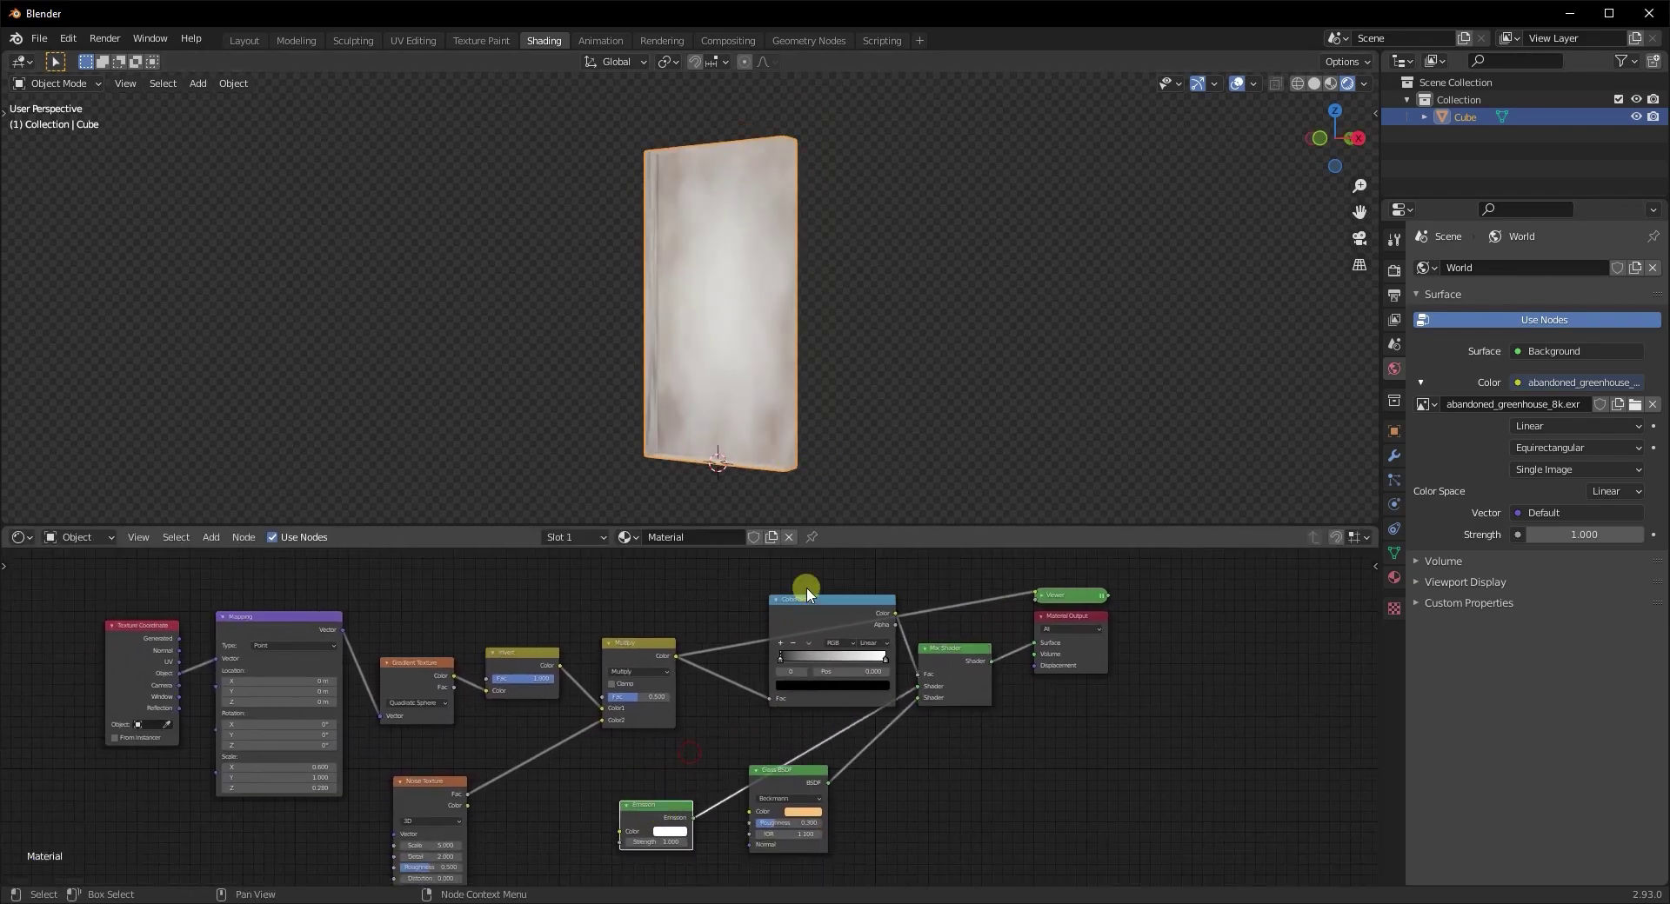
{"action": "left_click_drag", "start_coordinate": [806, 597], "coordinate": [768, 612]}
{"action": "left_click", "coordinate": [1085, 596]}
{"action": "key", "text": "x"}
{"action": "scroll", "coordinate": [831, 727], "scroll_direction": "up", "scroll_amount": 4}
Step: Flip the ColorRamp so it runs from white to black, and inspect the slab
{"action": "left_click", "coordinate": [800, 637]}
{"action": "left_click", "coordinate": [845, 653]}
{"action": "mouse_move", "coordinate": [874, 418]}
{"action": "middle_mouse_down"}
{"action": "mouse_move", "coordinate": [890, 393]}
{"action": "mouse_move", "coordinate": [868, 407]}
{"action": "middle_mouse_up"}
{"action": "scroll", "coordinate": [750, 352], "scroll_direction": "up", "scroll_amount": 3}
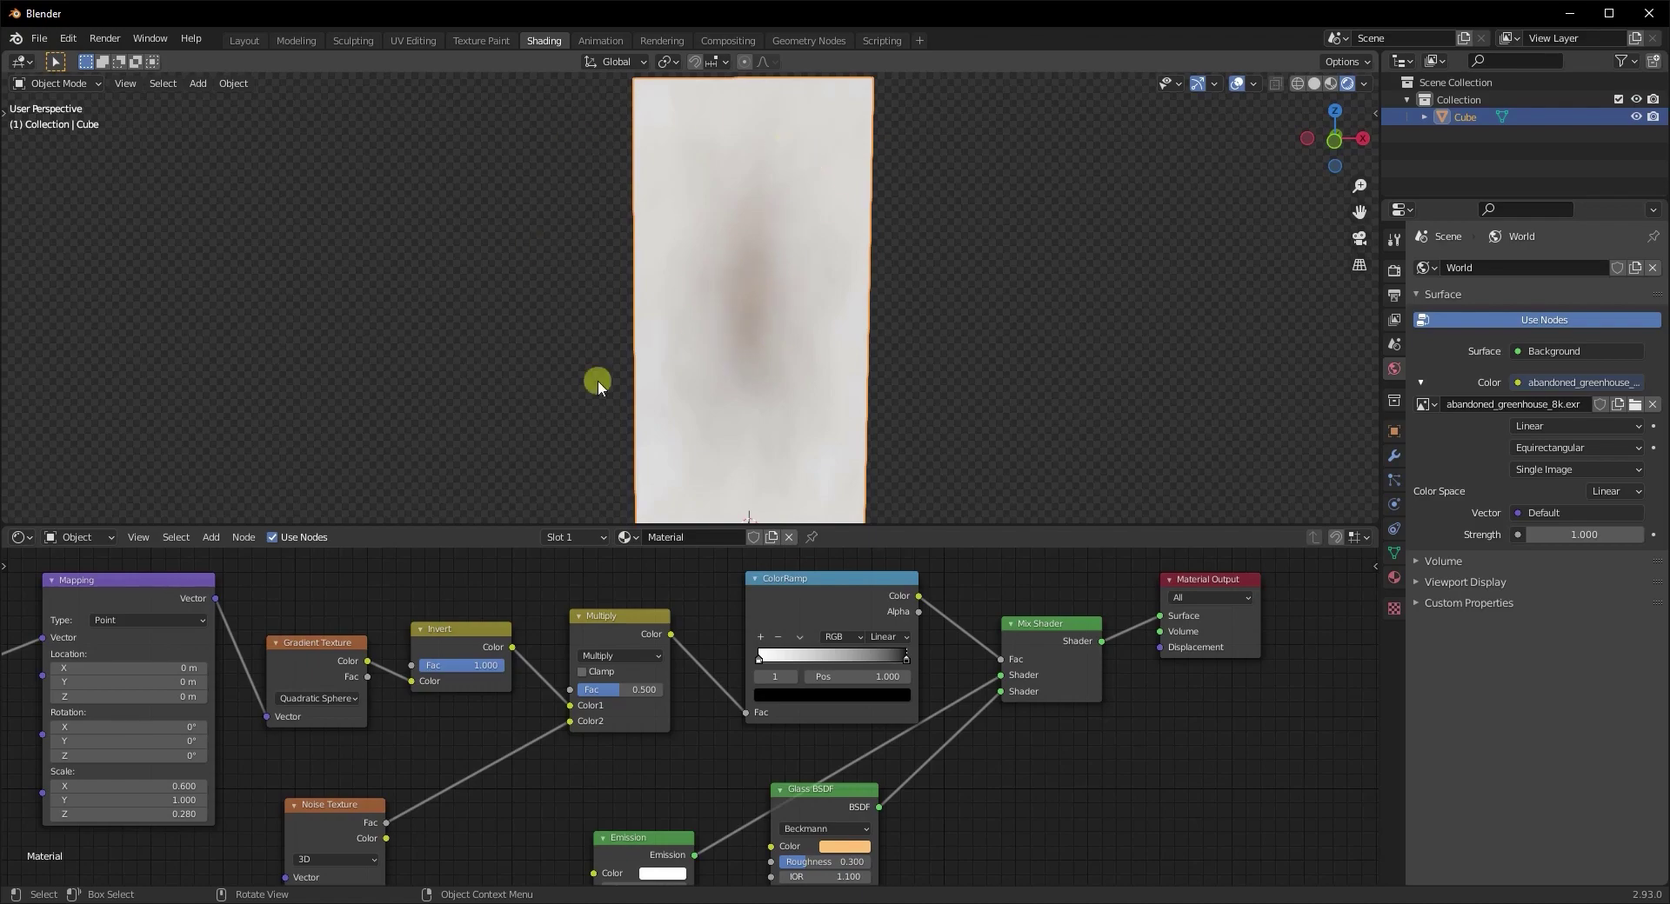
{"action": "middle_click_drag", "start_coordinate": [1089, 265], "coordinate": [951, 387]}
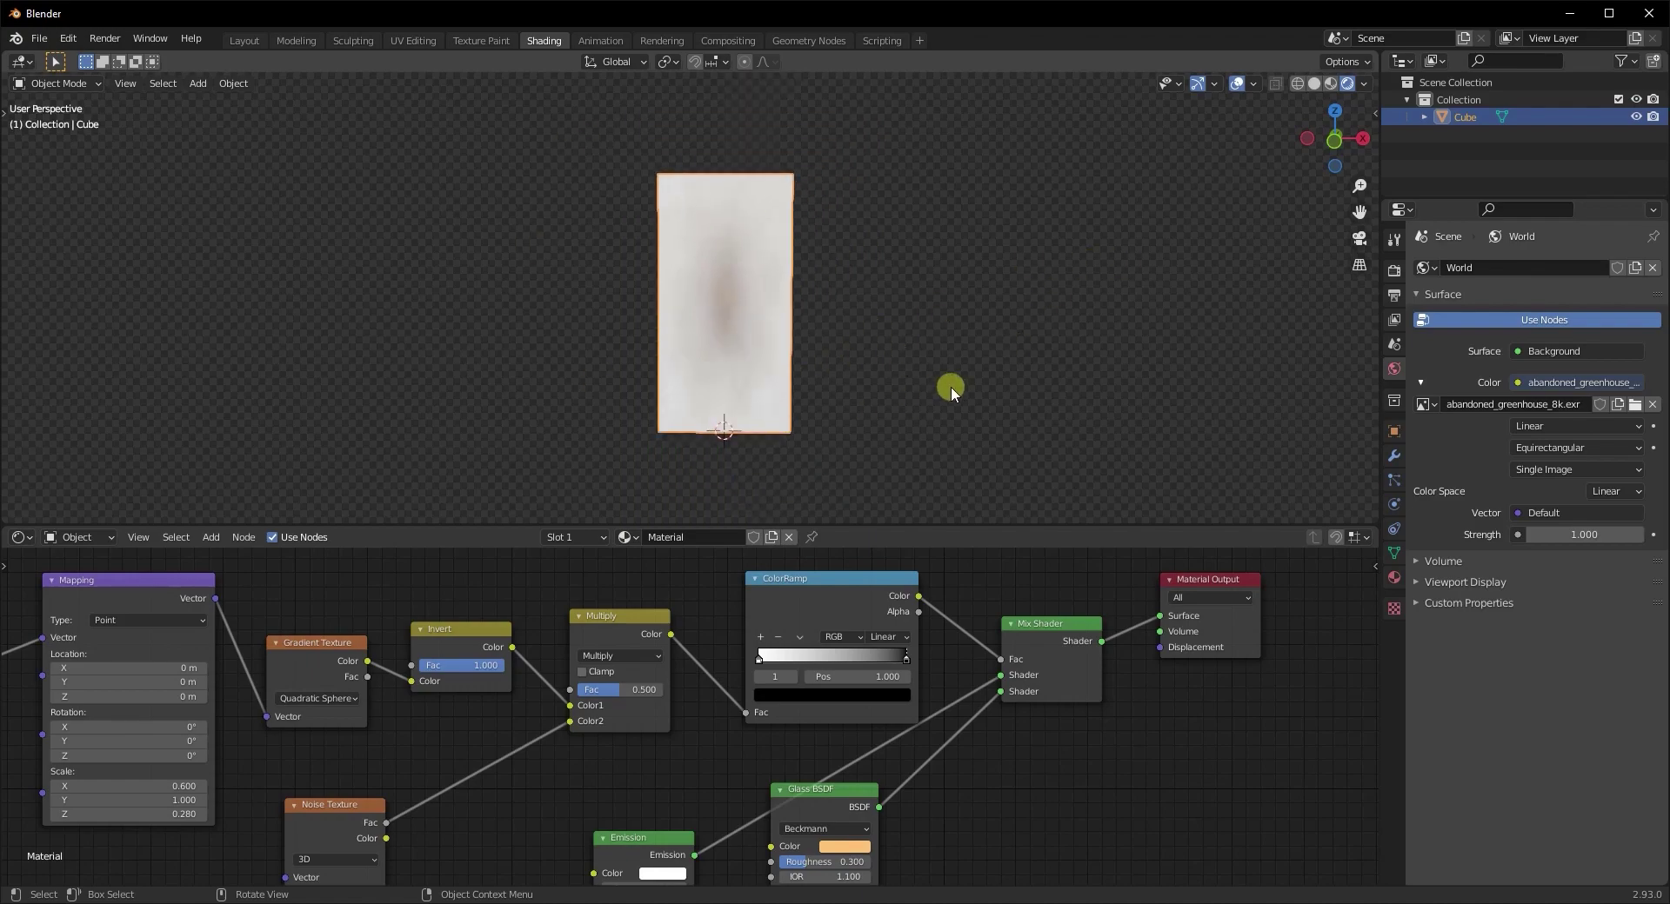
Step: Set the ColorRamp interpolation to B-Spline
{"action": "left_click", "coordinate": [888, 637]}
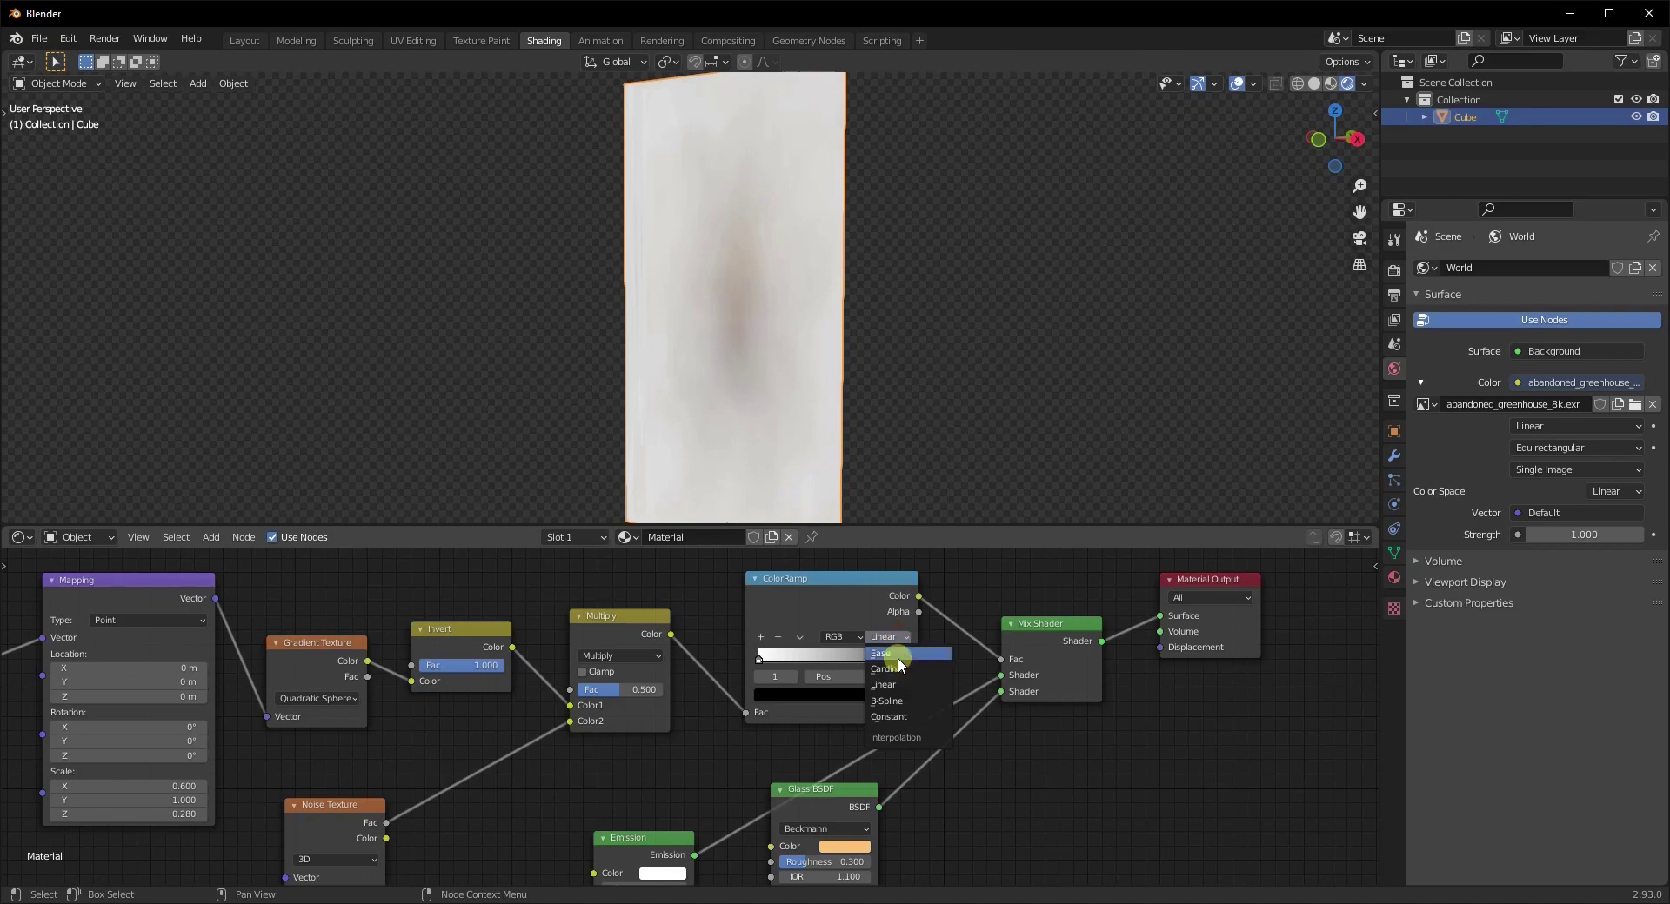
{"action": "left_click", "coordinate": [886, 701]}
{"action": "middle_click_drag", "start_coordinate": [914, 398], "coordinate": [922, 379]}
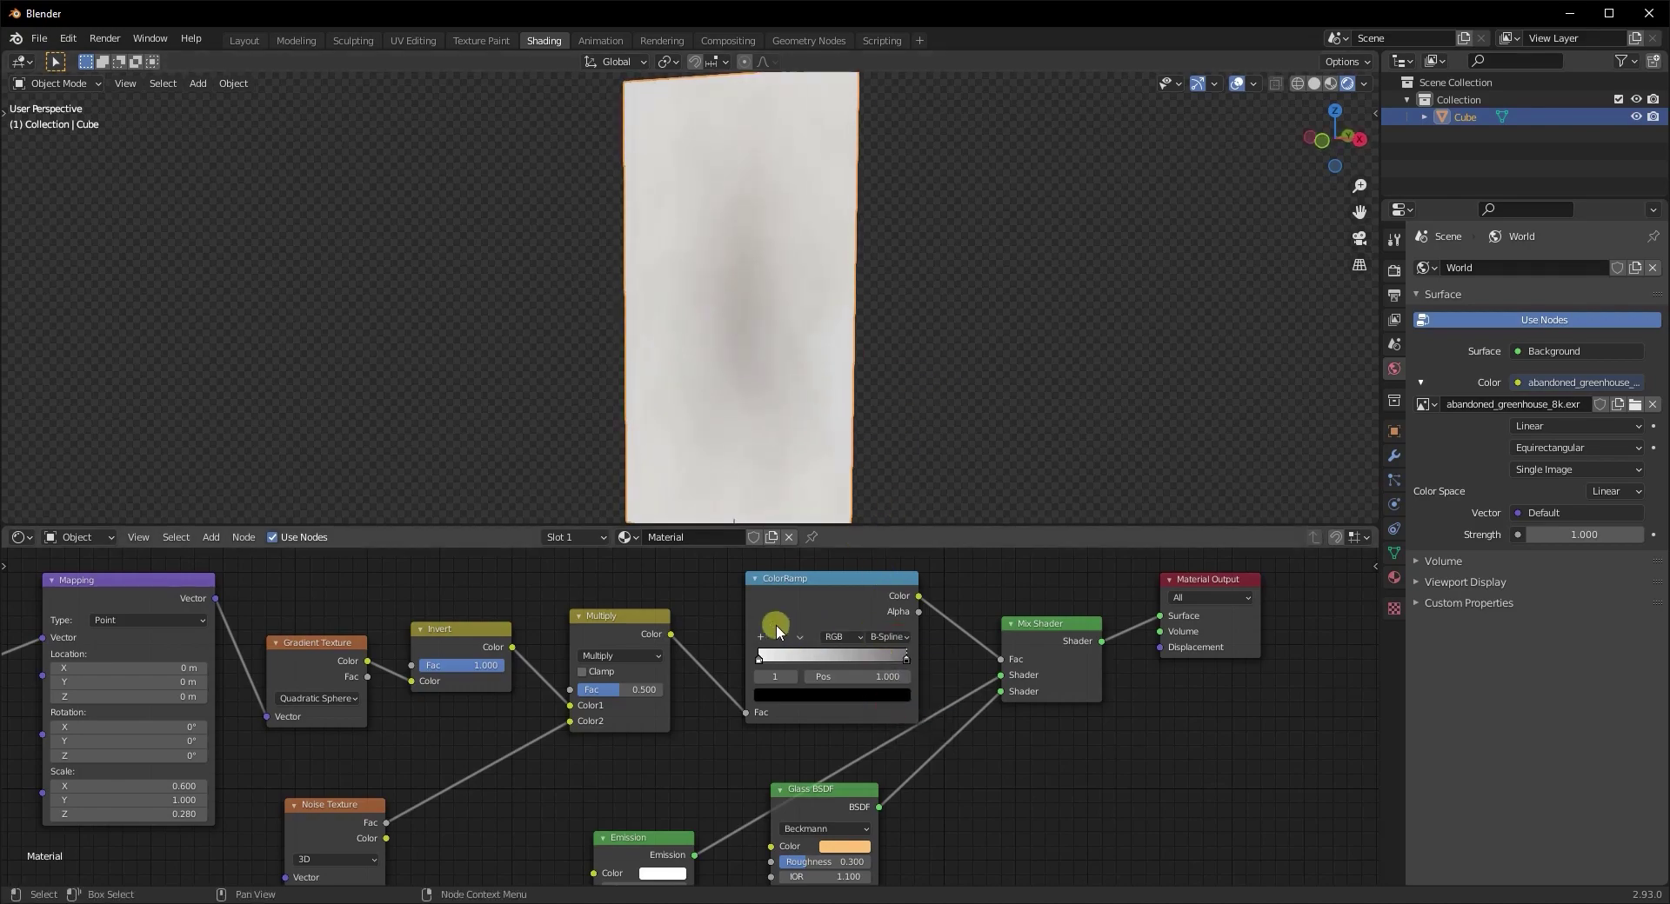
Step: Move the ColorRamp's white stop to position 0.686 and nudge the black stop slightly inward
{"action": "scroll", "coordinate": [775, 624], "scroll_direction": "up", "scroll_amount": 2}
{"action": "left_click_drag", "start_coordinate": [775, 644], "coordinate": [972, 644]}
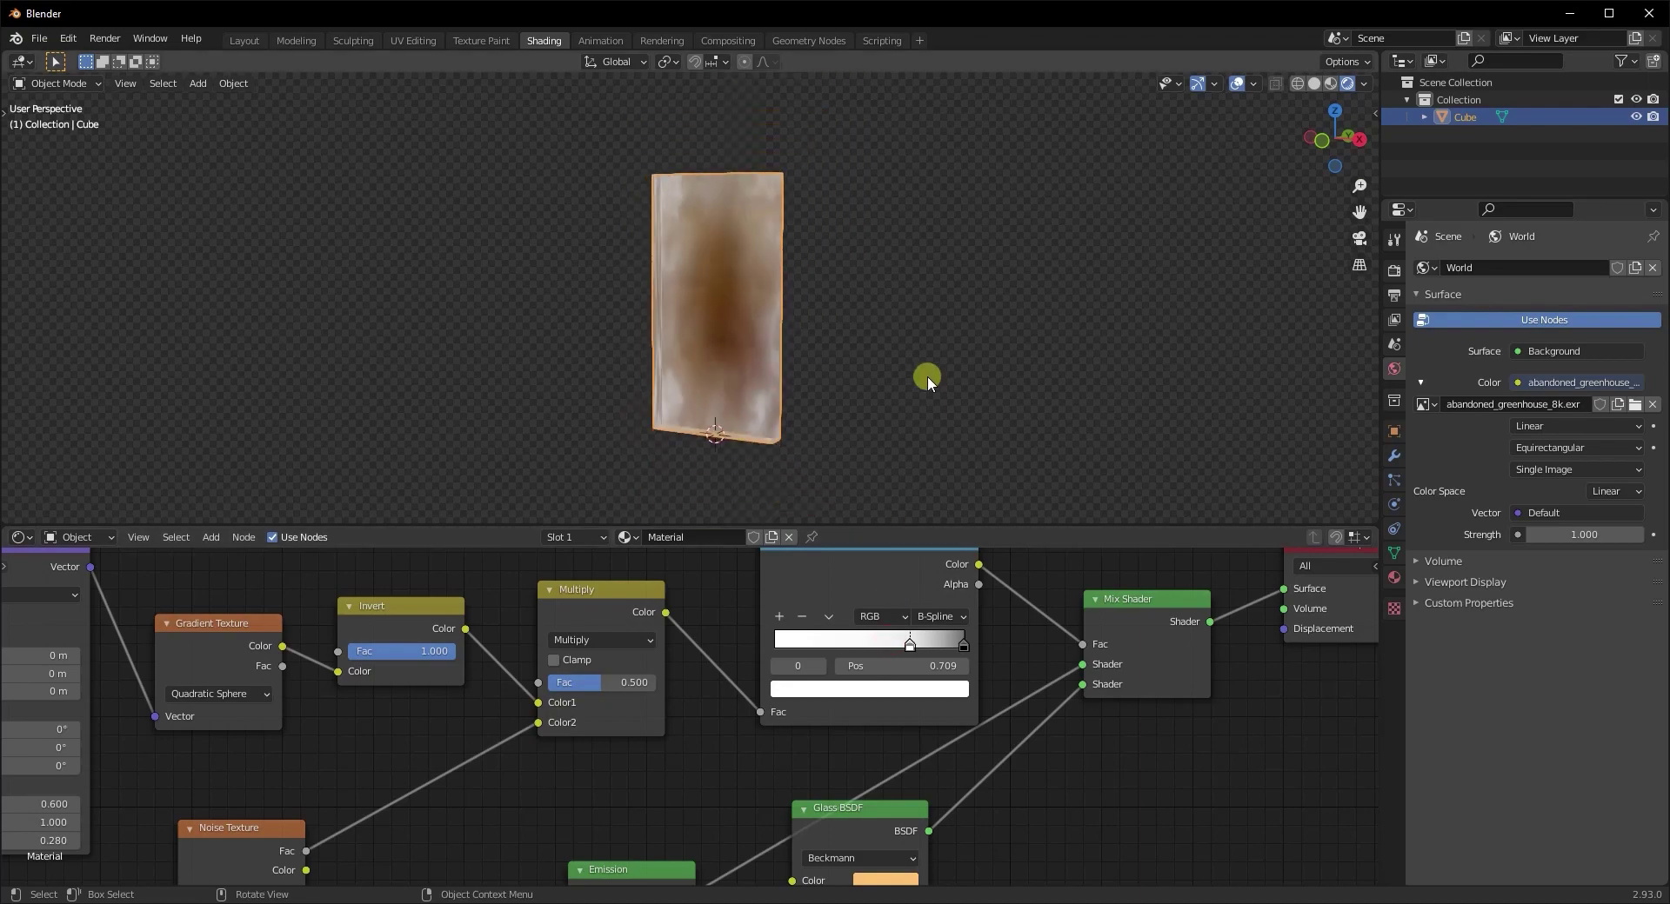
{"action": "scroll", "coordinate": [913, 421], "scroll_direction": "up", "scroll_amount": 4}
{"action": "scroll", "coordinate": [902, 398], "scroll_direction": "down", "scroll_amount": 4}
{"action": "middle_click_drag", "start_coordinate": [936, 410], "coordinate": [683, 400]}
{"action": "left_click_drag", "start_coordinate": [910, 644], "coordinate": [907, 645]}
Step: Set the Emission node's strength to 5
{"action": "middle_click_drag", "start_coordinate": [719, 794], "coordinate": [838, 682]}
{"action": "left_click", "coordinate": [756, 820]}
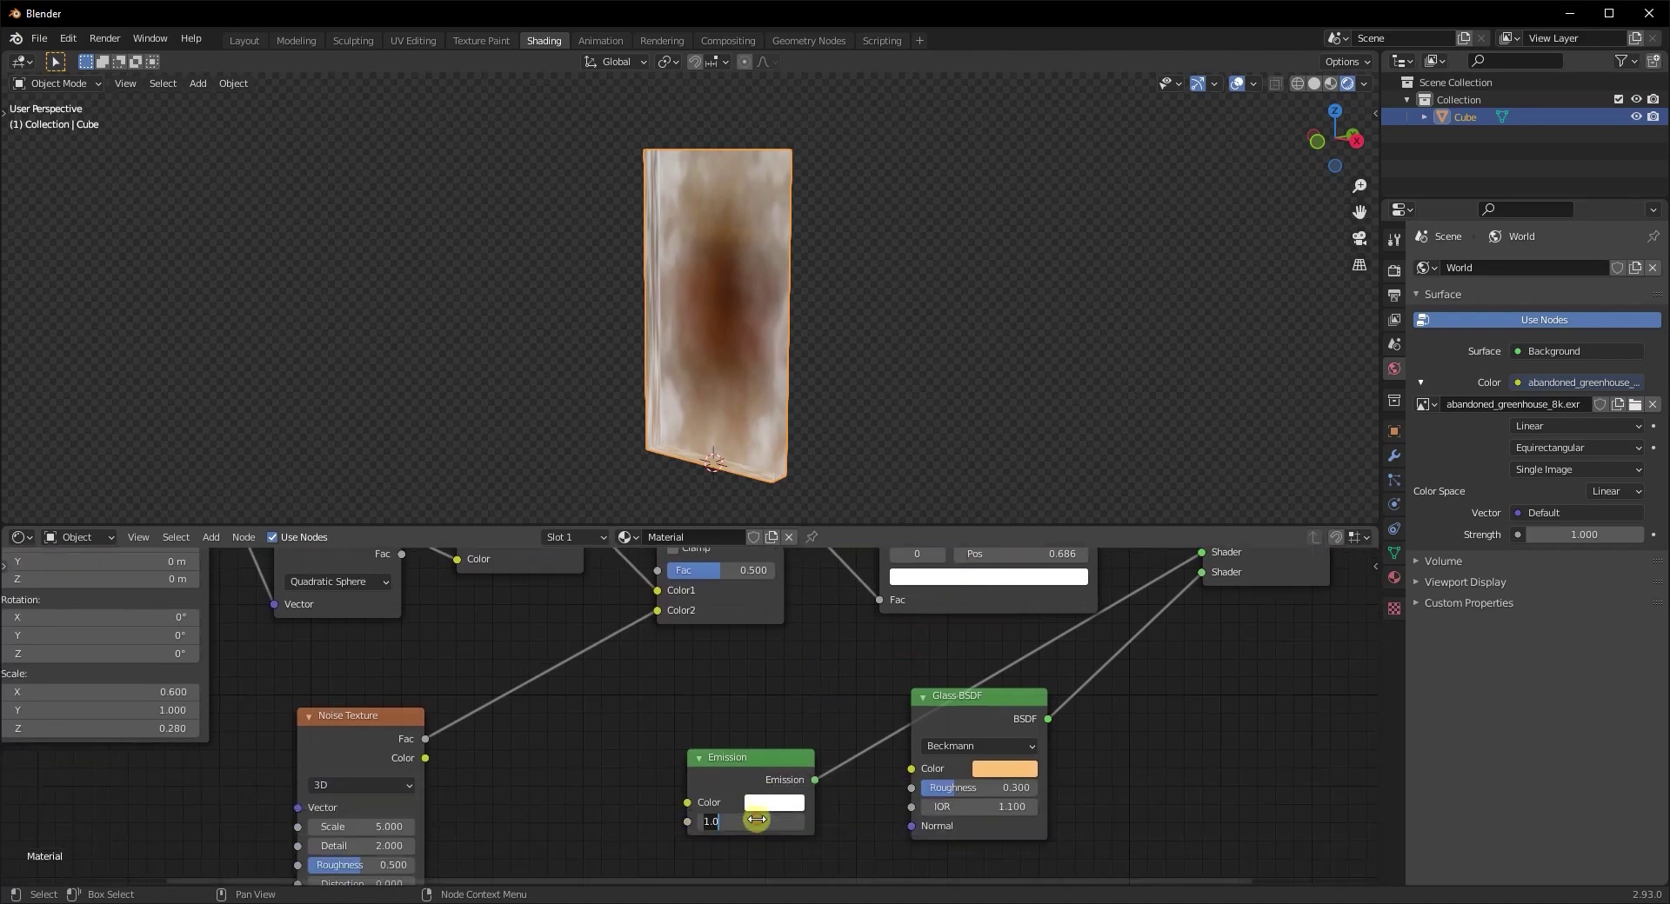
{"action": "type", "text": "10"}
{"action": "key", "text": "Return"}
{"action": "left_click", "coordinate": [768, 823]}
{"action": "type", "text": "5"}
{"action": "key", "text": "Return"}
Step: Change the Emission color to orange-red with hue about 0.032 and saturation about 0.894, and deselect the slab
{"action": "left_click", "coordinate": [774, 802]}
{"action": "left_click", "coordinate": [819, 636]}
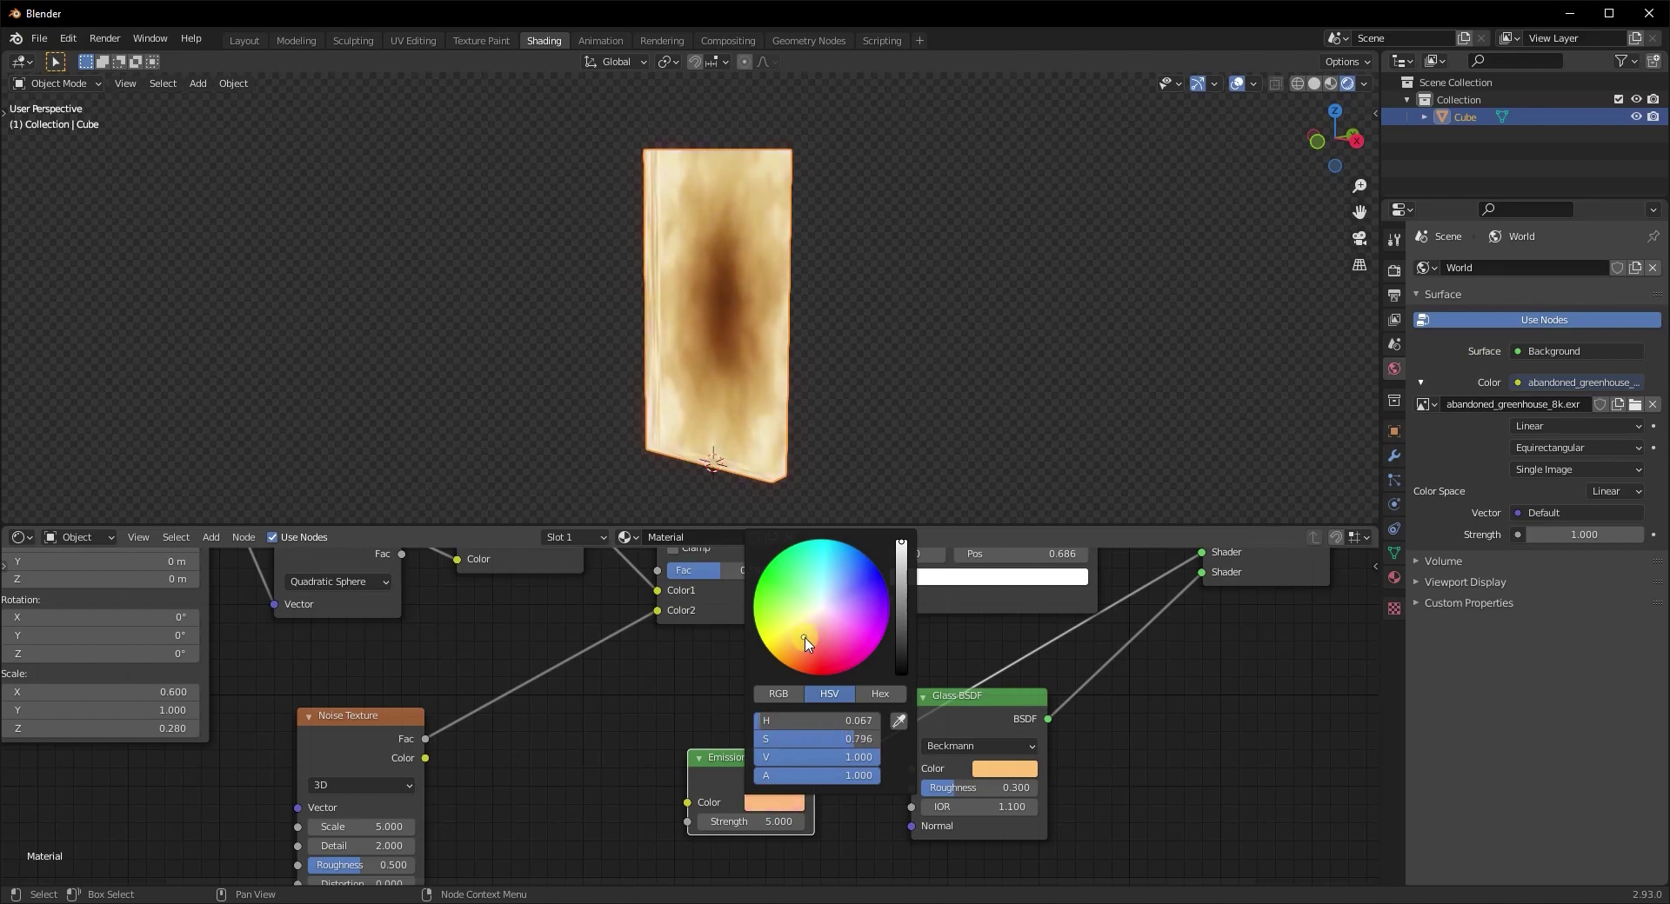
{"action": "left_click_drag", "start_coordinate": [811, 648], "coordinate": [808, 655]}
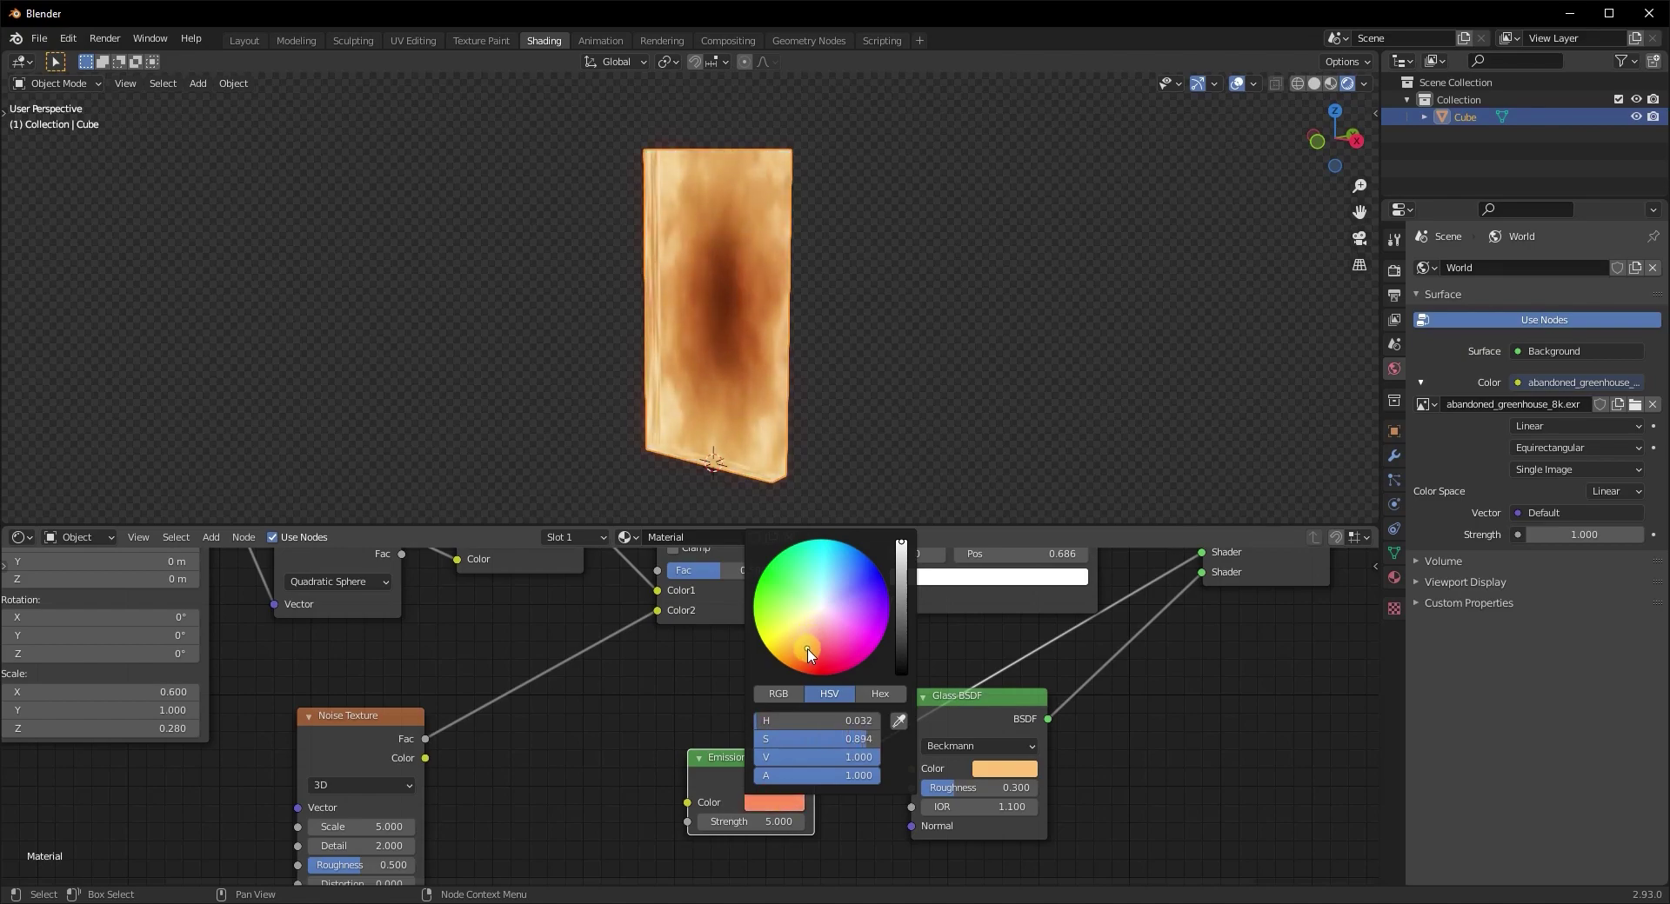
{"action": "left_click", "coordinate": [895, 425]}
{"action": "middle_click_drag", "start_coordinate": [900, 423], "coordinate": [948, 418]}
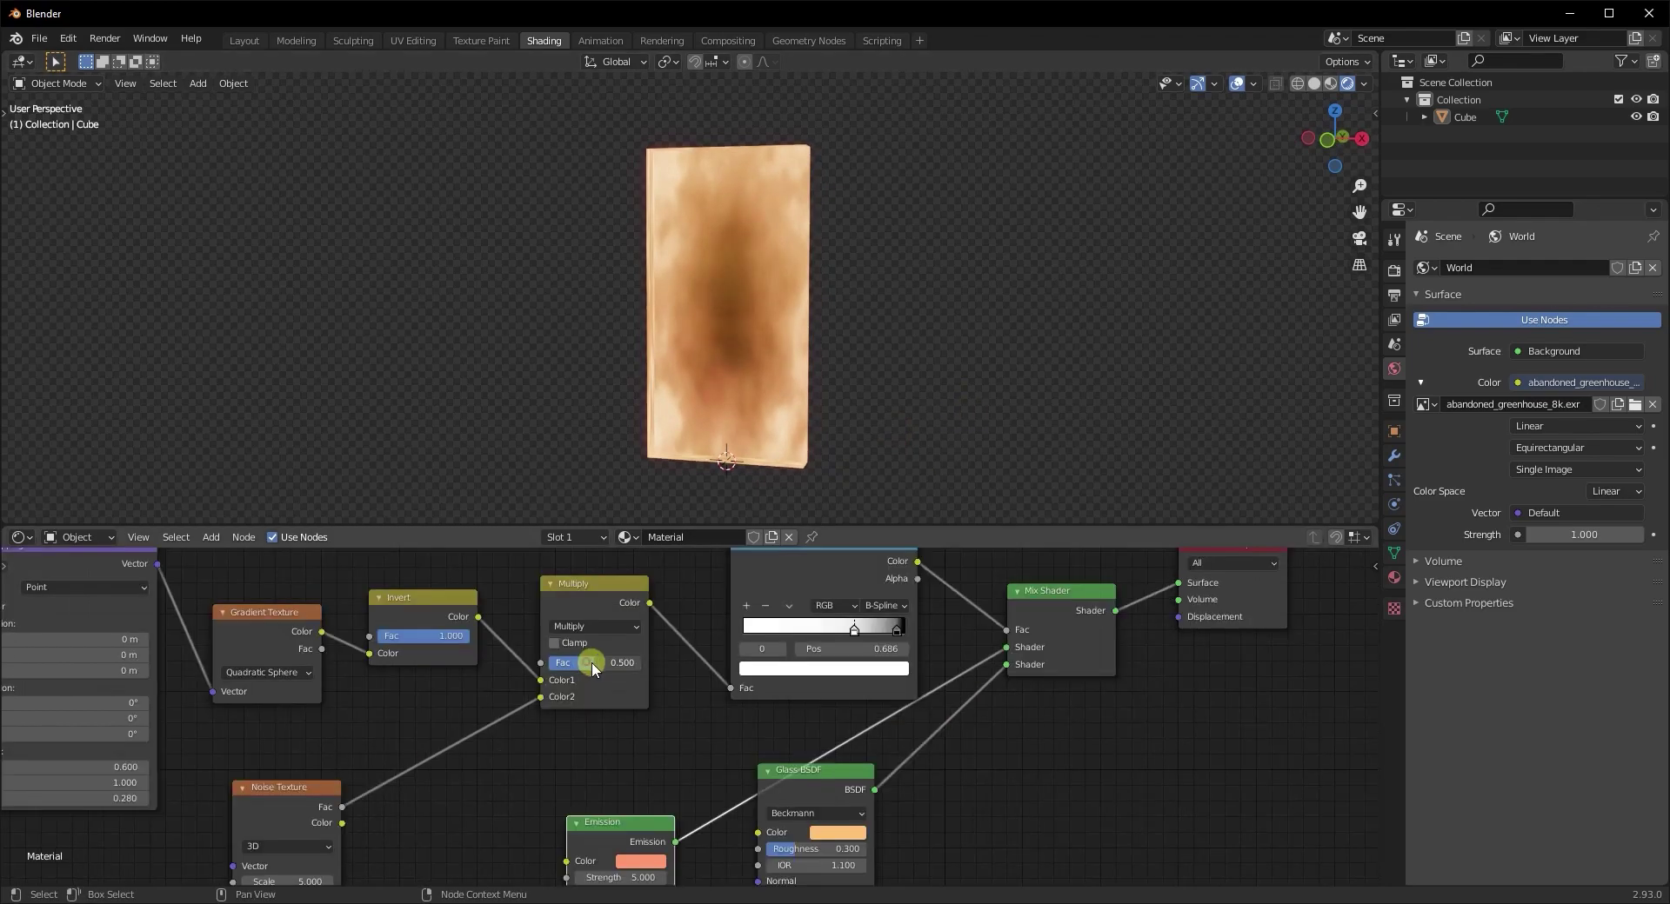
Step: Raise the Multiply node's Fac to 1 and inspect the stronger noise on the slab
{"action": "mouse_move", "coordinate": [591, 663]}
{"action": "left_mouse_down"}
{"action": "mouse_move", "coordinate": [562, 663]}
{"action": "mouse_move", "coordinate": [656, 665]}
{"action": "left_mouse_up"}
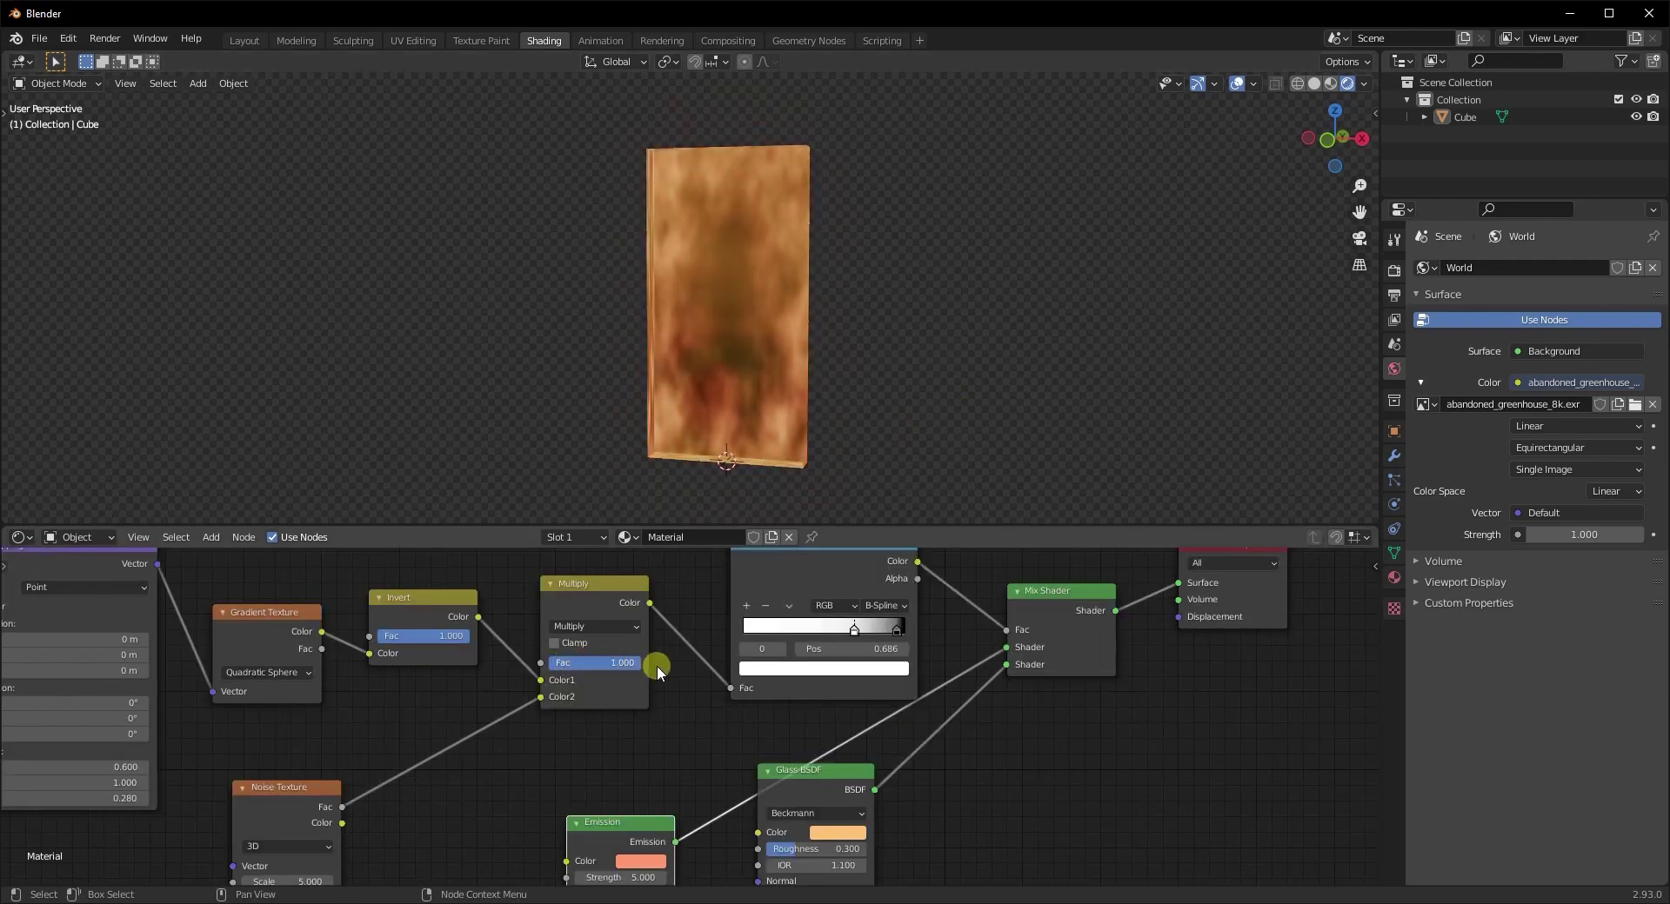
{"action": "middle_click_drag", "start_coordinate": [783, 428], "coordinate": [730, 431]}
{"action": "scroll", "coordinate": [731, 431], "scroll_direction": "down", "scroll_amount": 1}
{"action": "mouse_move", "coordinate": [819, 659]}
{"action": "left_mouse_down"}
{"action": "mouse_move", "coordinate": [783, 668]}
{"action": "mouse_move", "coordinate": [927, 670]}
{"action": "left_mouse_up"}
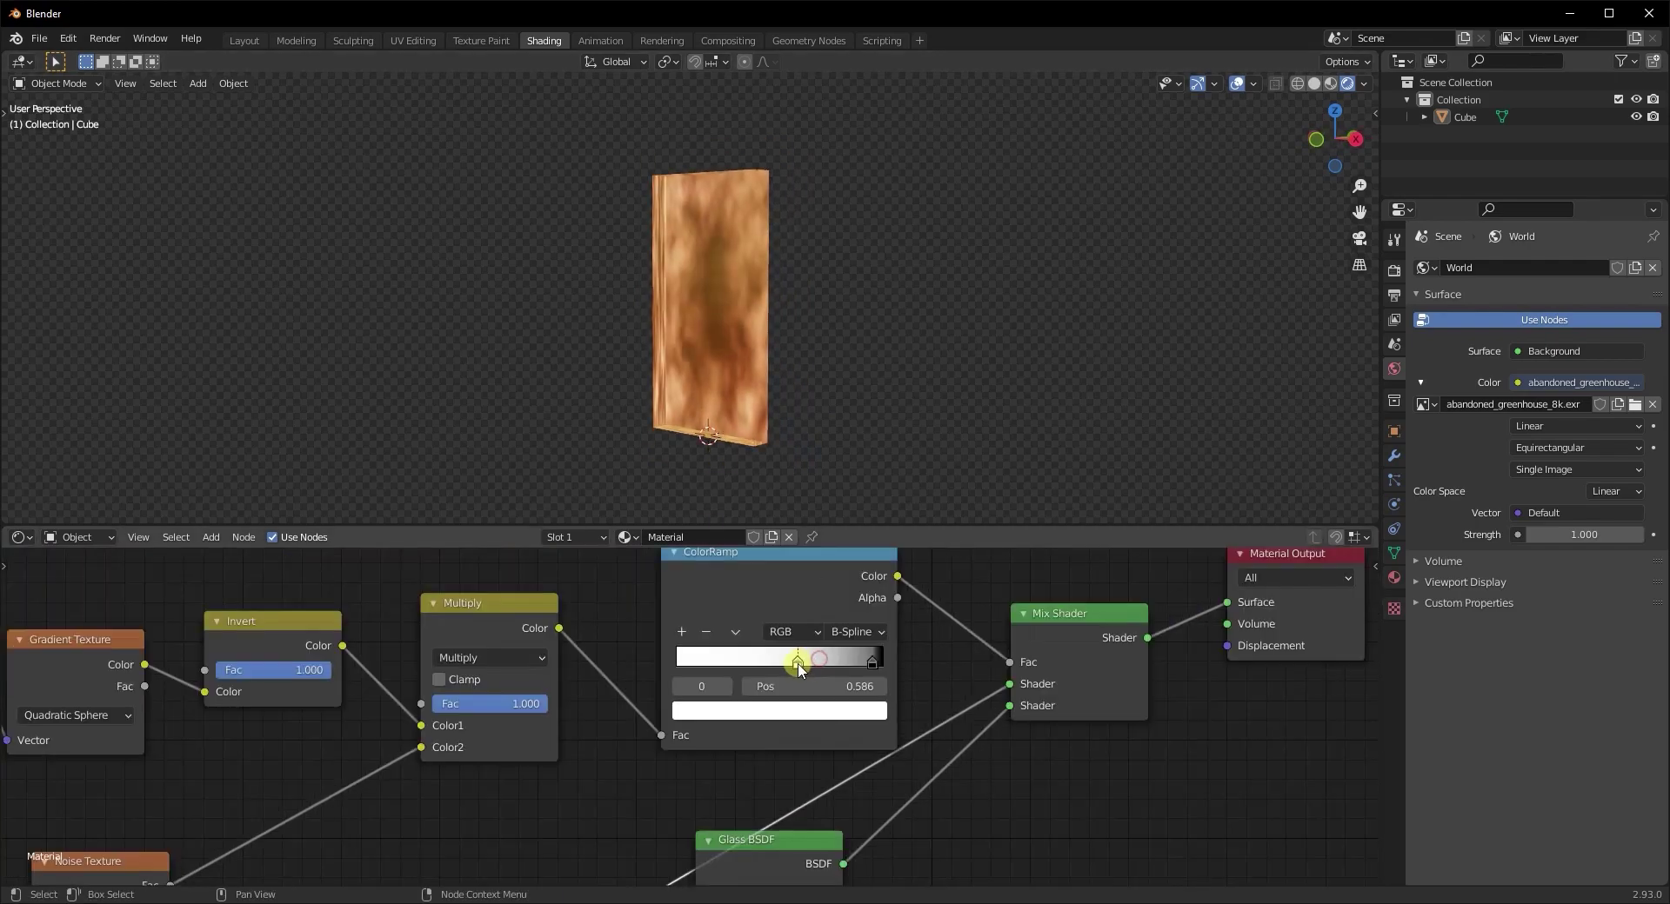
{"action": "mouse_move", "coordinate": [793, 664]}
{"action": "left_mouse_down"}
{"action": "mouse_move", "coordinate": [808, 665]}
{"action": "mouse_move", "coordinate": [793, 665]}
{"action": "left_mouse_up"}
Step: Try a scale of 0.8 on the Noise Texture
{"action": "middle_click_drag", "start_coordinate": [345, 825], "coordinate": [782, 639]}
{"action": "left_click", "coordinate": [570, 794]}
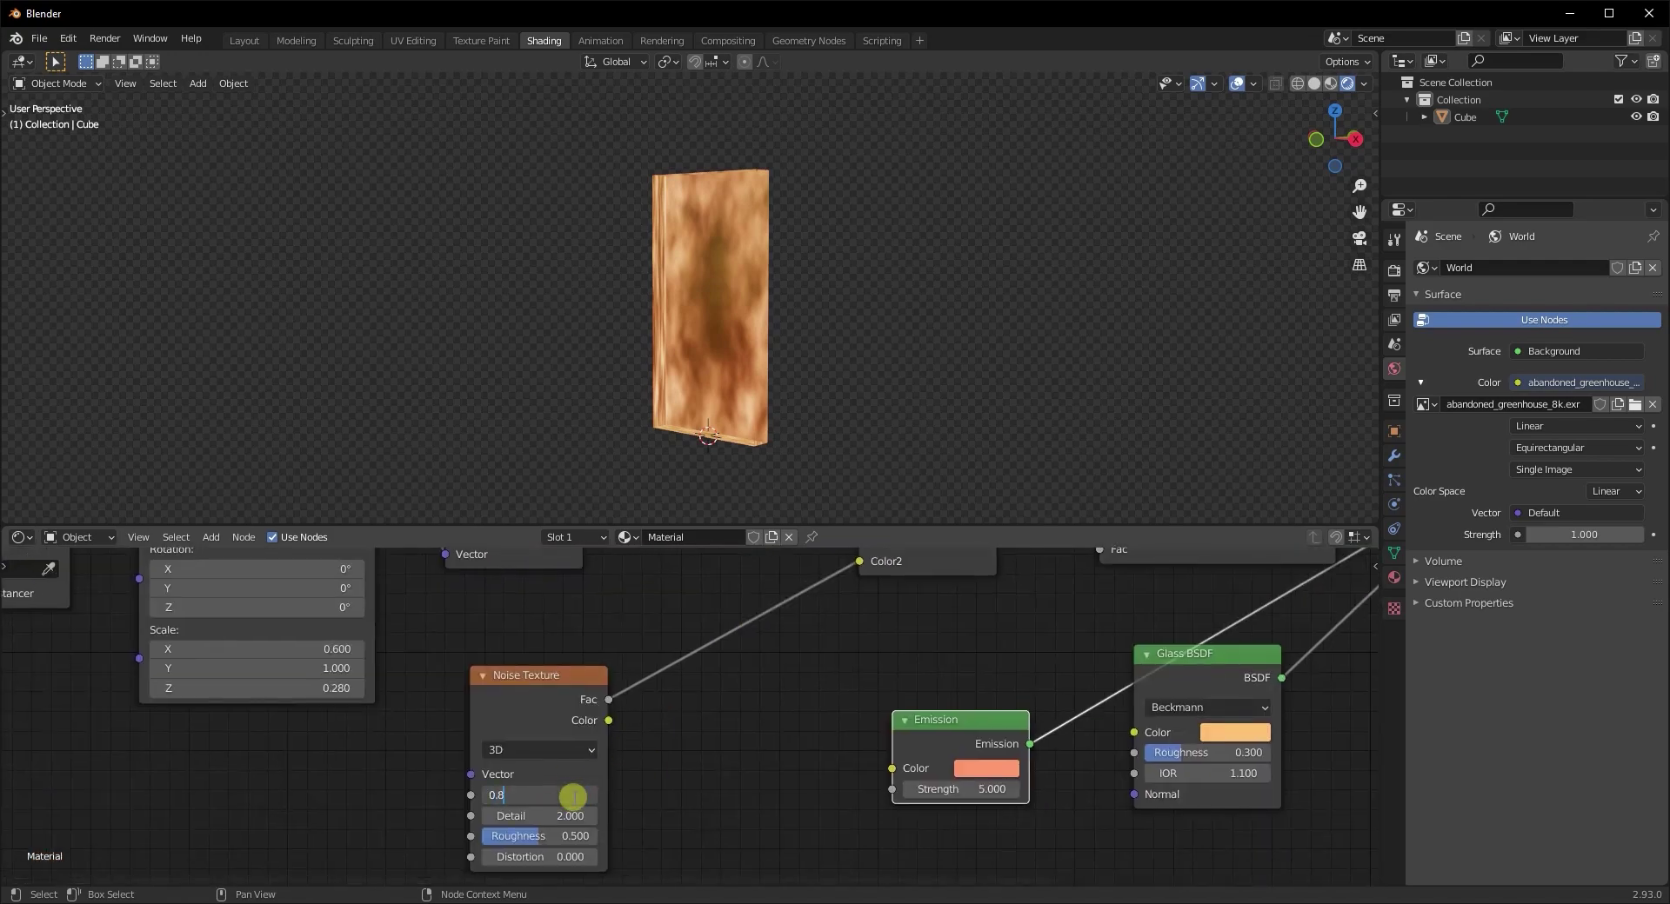
{"action": "type", "text": "0.8"}
{"action": "key", "text": "Return"}
{"action": "scroll", "coordinate": [760, 413], "scroll_direction": "up", "scroll_amount": 4}
{"action": "scroll", "coordinate": [696, 739], "scroll_direction": "down", "scroll_amount": 1}
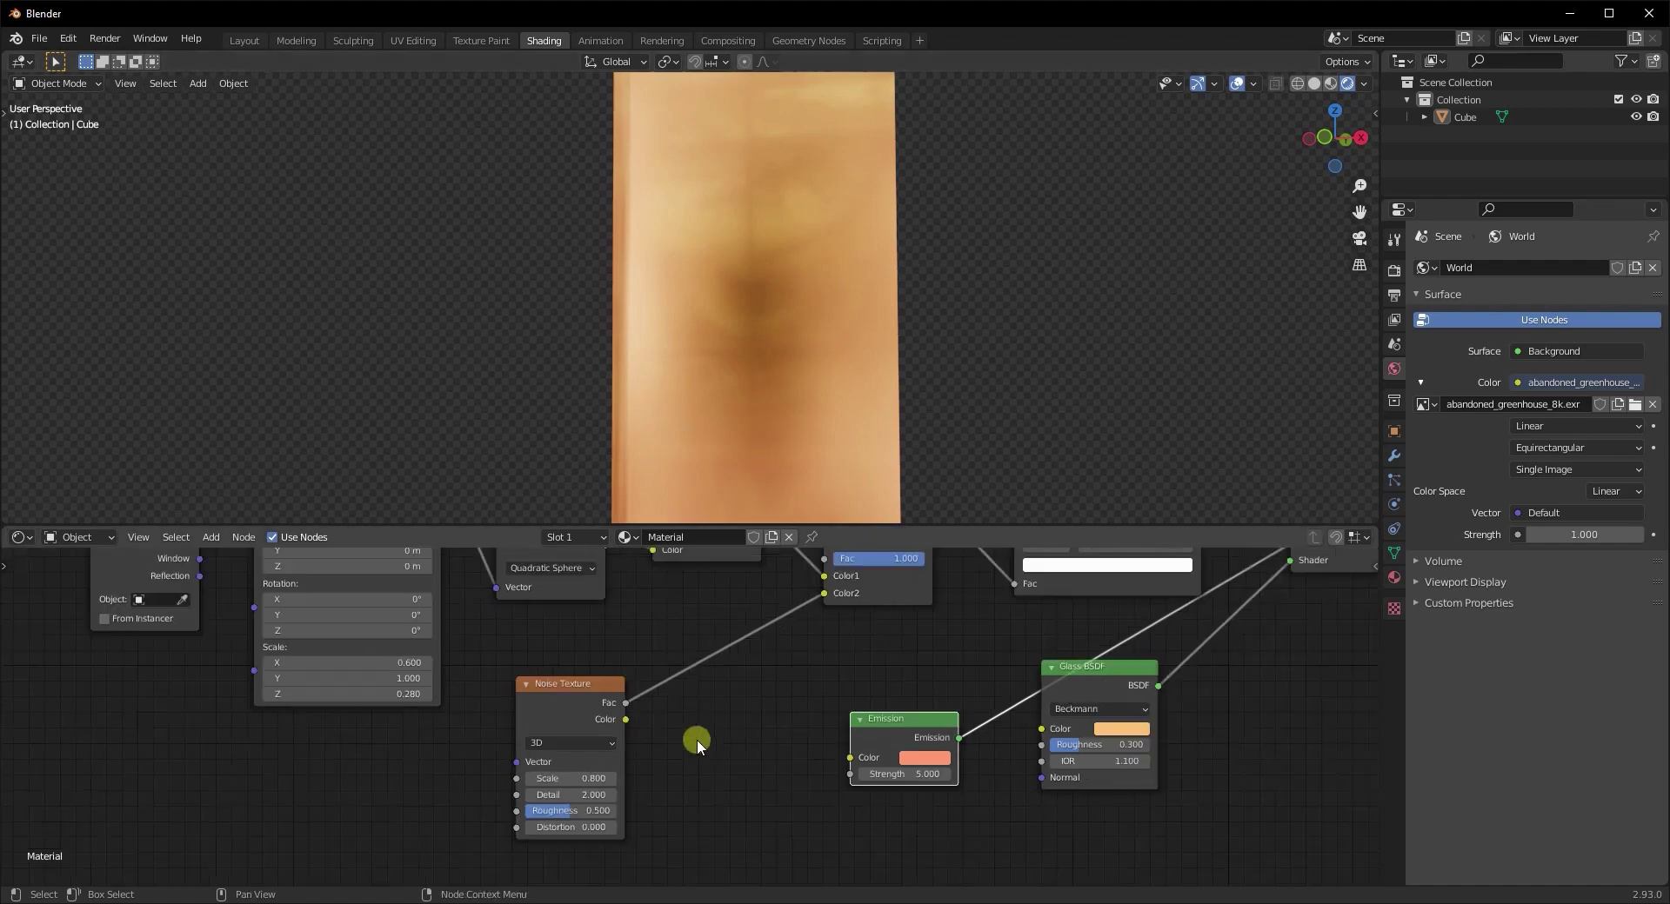
Step: Set the Noise Texture's scale to 1.8 and check the slab from several angles
{"action": "middle_click_drag", "start_coordinate": [769, 738], "coordinate": [604, 865]}
{"action": "left_click_drag", "start_coordinate": [952, 652], "coordinate": [985, 653]}
{"action": "middle_click_drag", "start_coordinate": [907, 473], "coordinate": [872, 470]}
{"action": "scroll", "coordinate": [872, 469], "scroll_direction": "down", "scroll_amount": 1}
{"action": "middle_click_drag", "start_coordinate": [510, 848], "coordinate": [656, 723]}
{"action": "scroll", "coordinate": [940, 382], "scroll_direction": "down", "scroll_amount": 2}
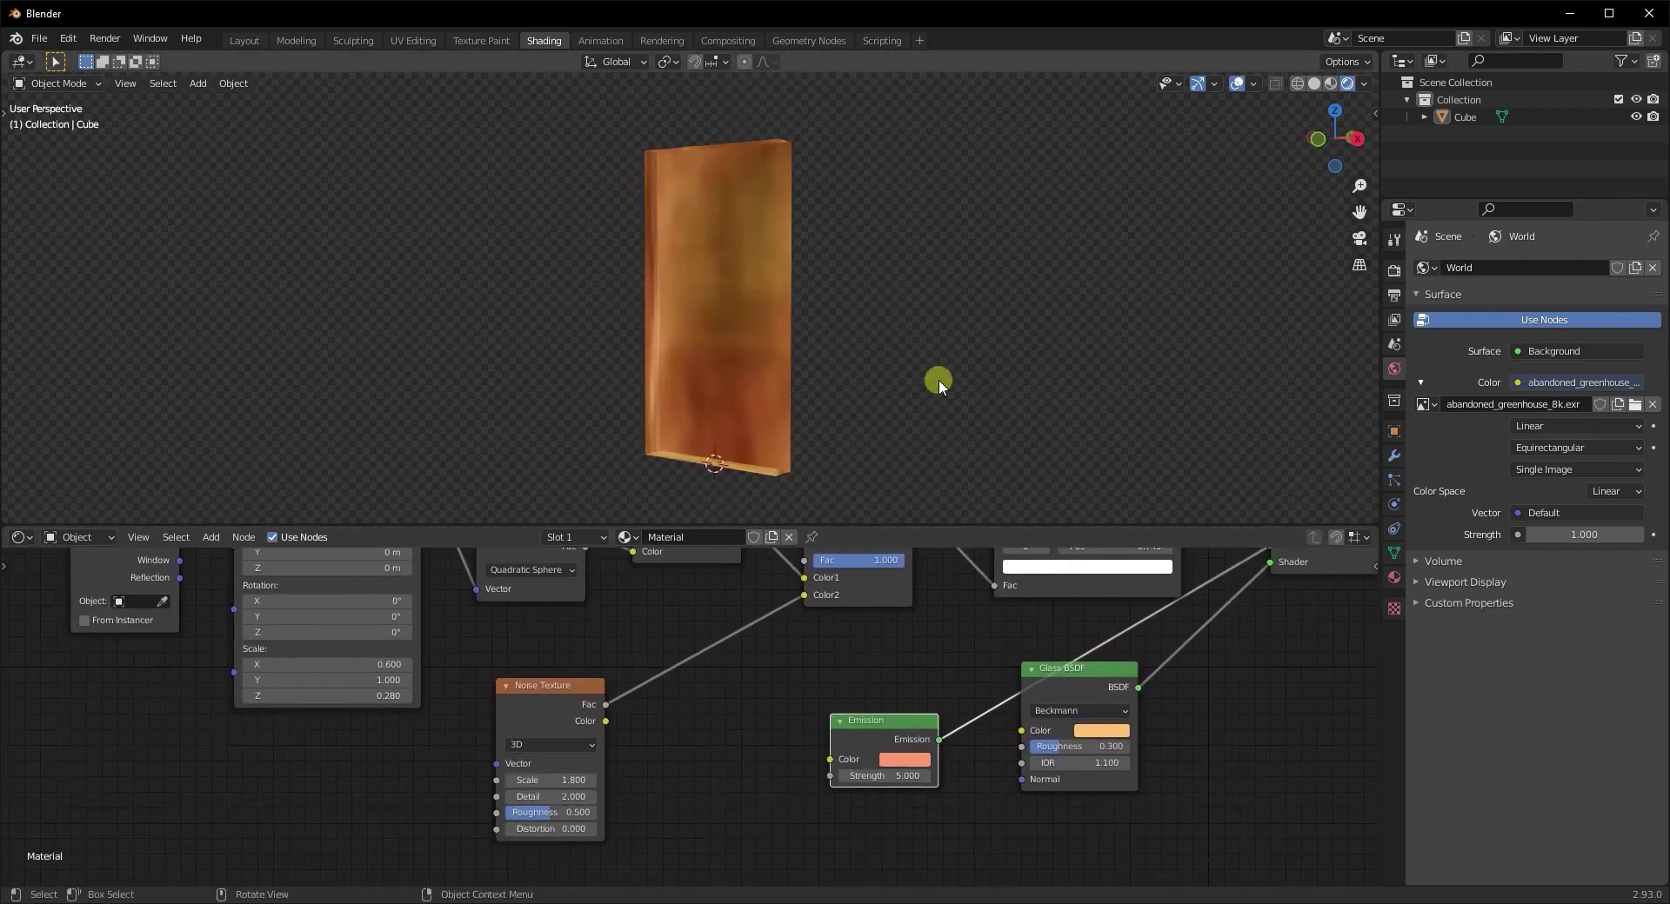
{"action": "middle_click_drag", "start_coordinate": [899, 383], "coordinate": [839, 383]}
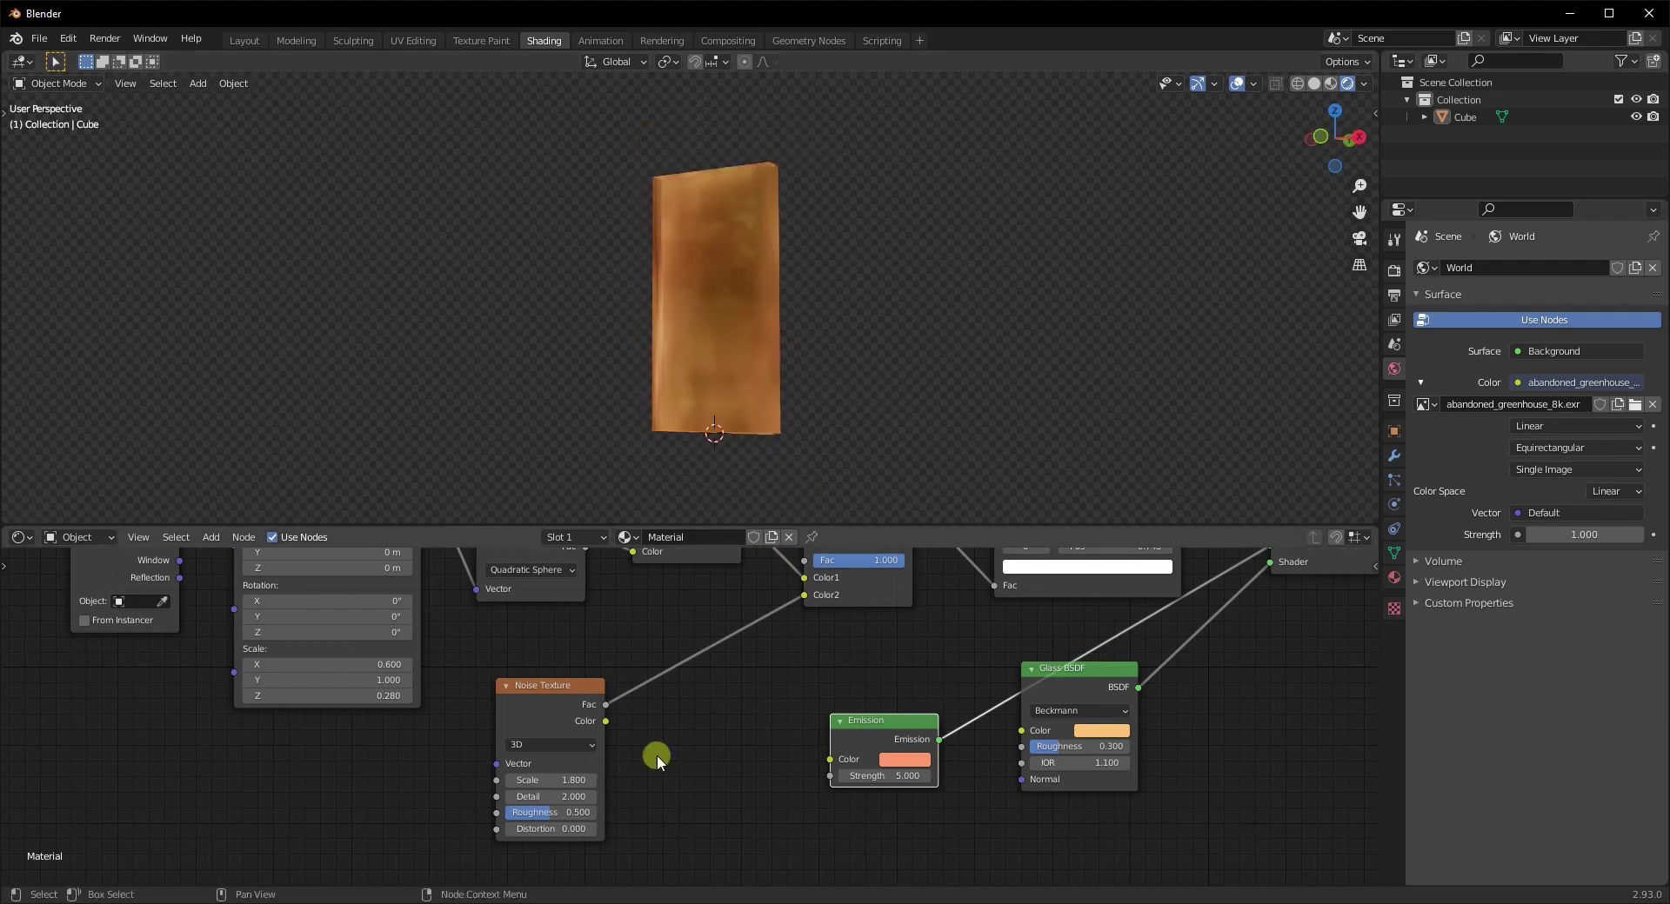
Step: Set the Noise Texture's detail to 16 and its roughness to 0.8
{"action": "scroll", "coordinate": [701, 701], "scroll_direction": "up", "scroll_amount": 1}
{"action": "left_click", "coordinate": [537, 804]}
{"action": "type", "text": "16"}
{"action": "key", "text": "Return"}
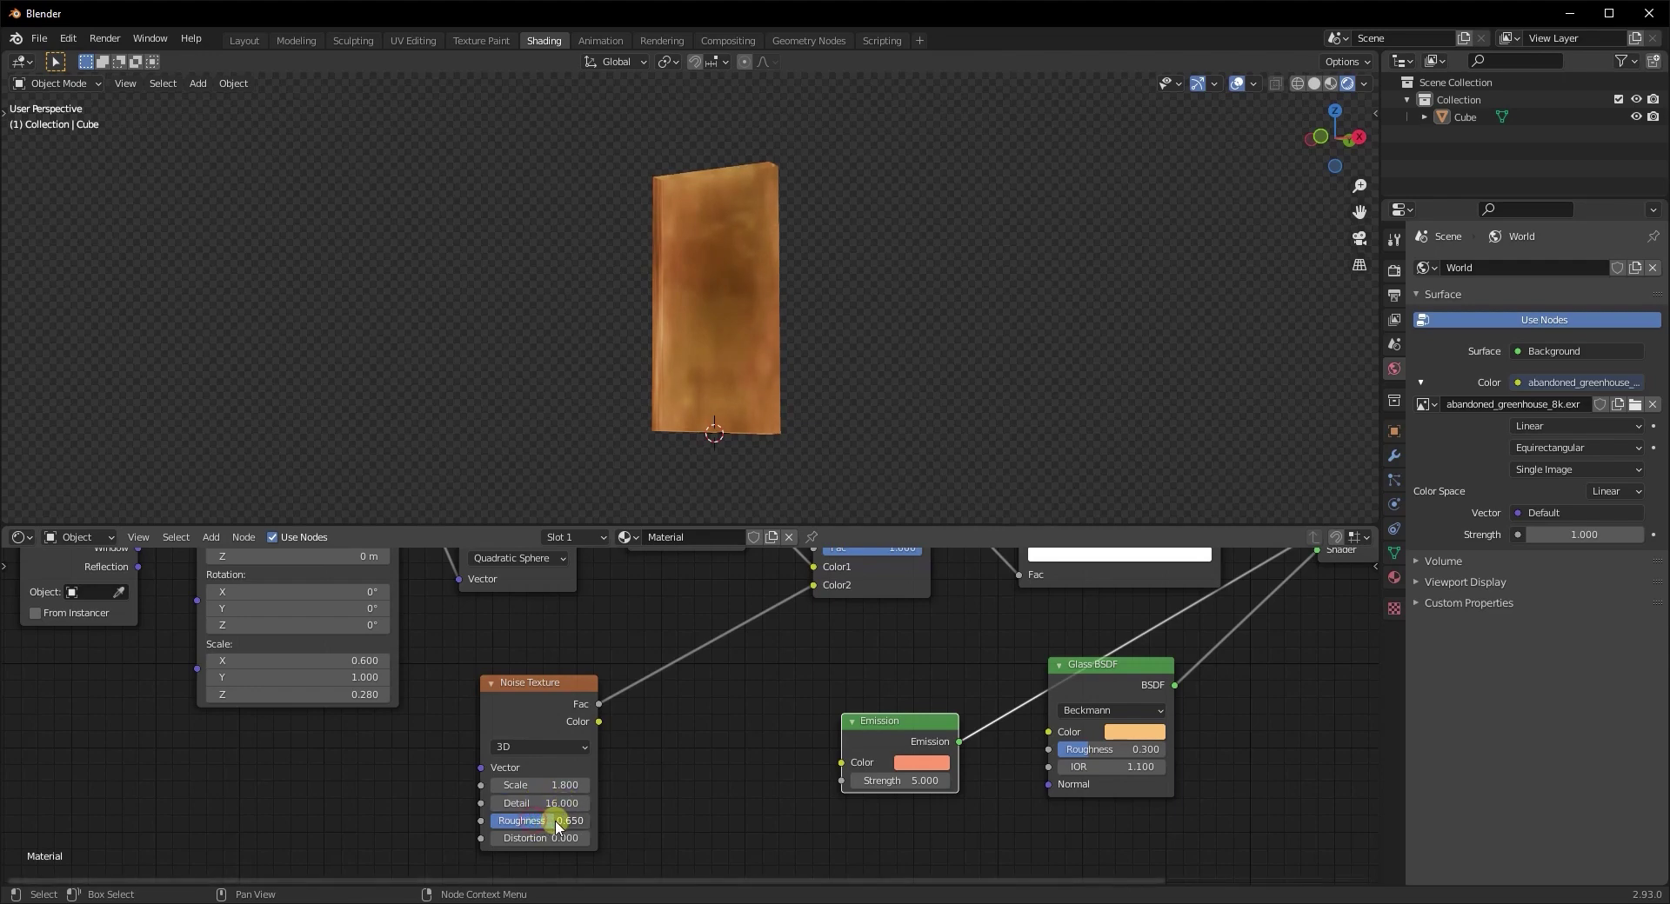
{"action": "left_click", "coordinate": [555, 821]}
{"action": "type", "text": "0.8"}
{"action": "key", "text": "Return"}
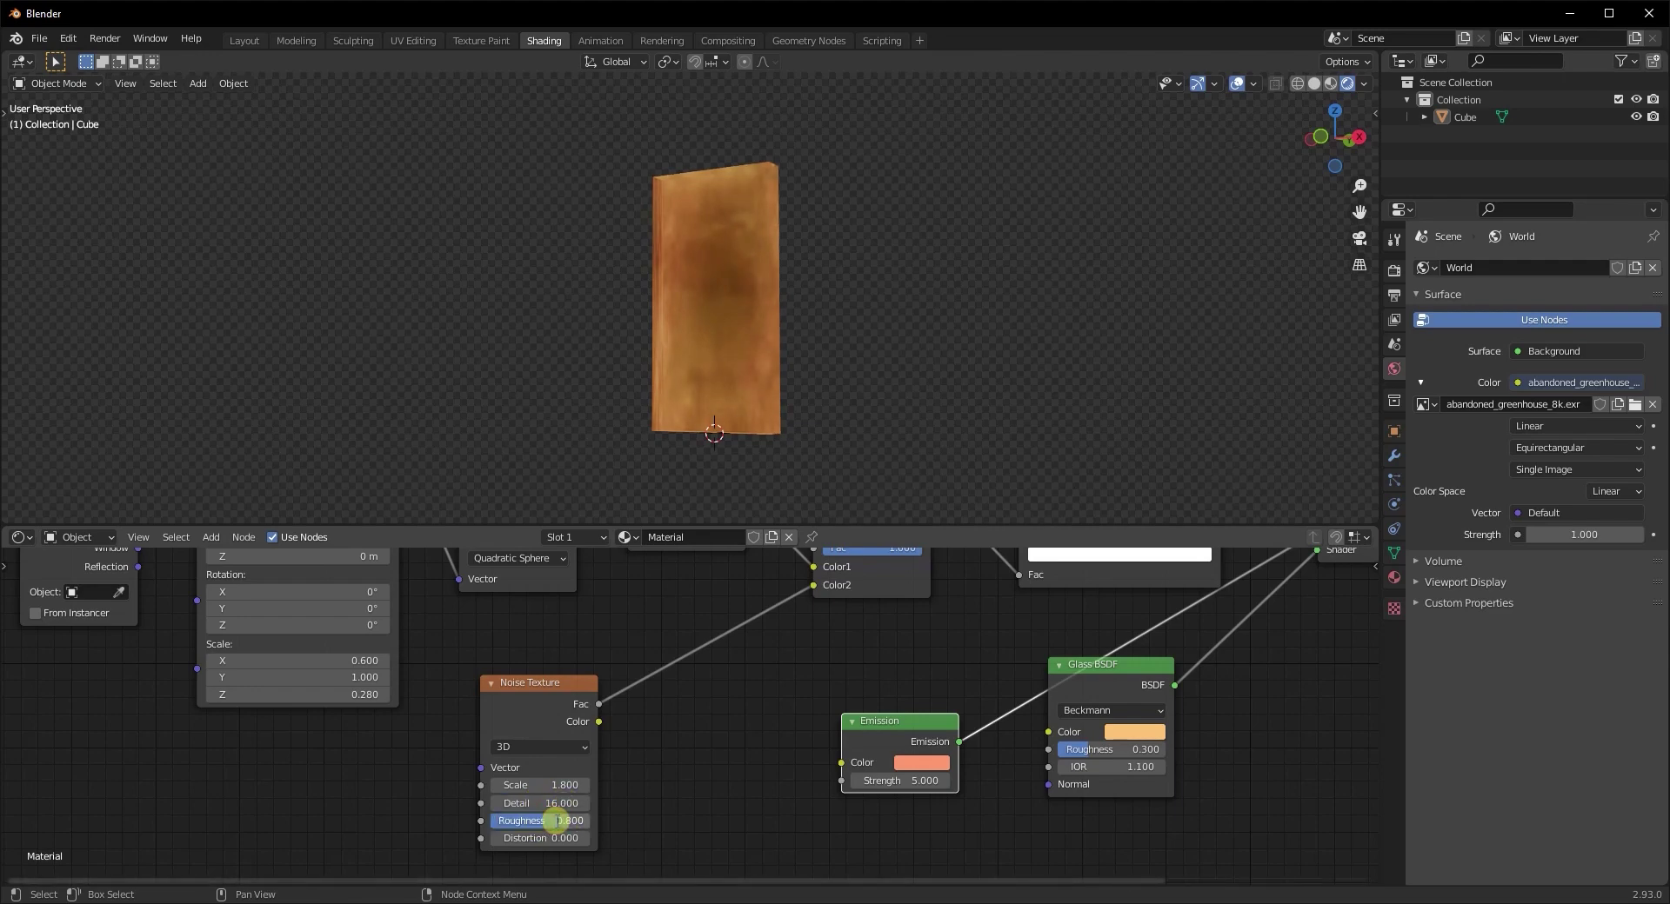
Step: Set the Noise Texture's scale to 0.8 and inspect the slab up close from several angles
{"action": "middle_click_drag", "start_coordinate": [925, 376], "coordinate": [849, 318]}
{"action": "scroll", "coordinate": [837, 369], "scroll_direction": "up", "scroll_amount": 4}
{"action": "middle_click_drag", "start_coordinate": [681, 696], "coordinate": [749, 721]}
{"action": "left_click", "coordinate": [630, 809]}
{"action": "type", "text": "0.8"}
{"action": "key", "text": "Return"}
{"action": "scroll", "coordinate": [969, 429], "scroll_direction": "down", "scroll_amount": 3}
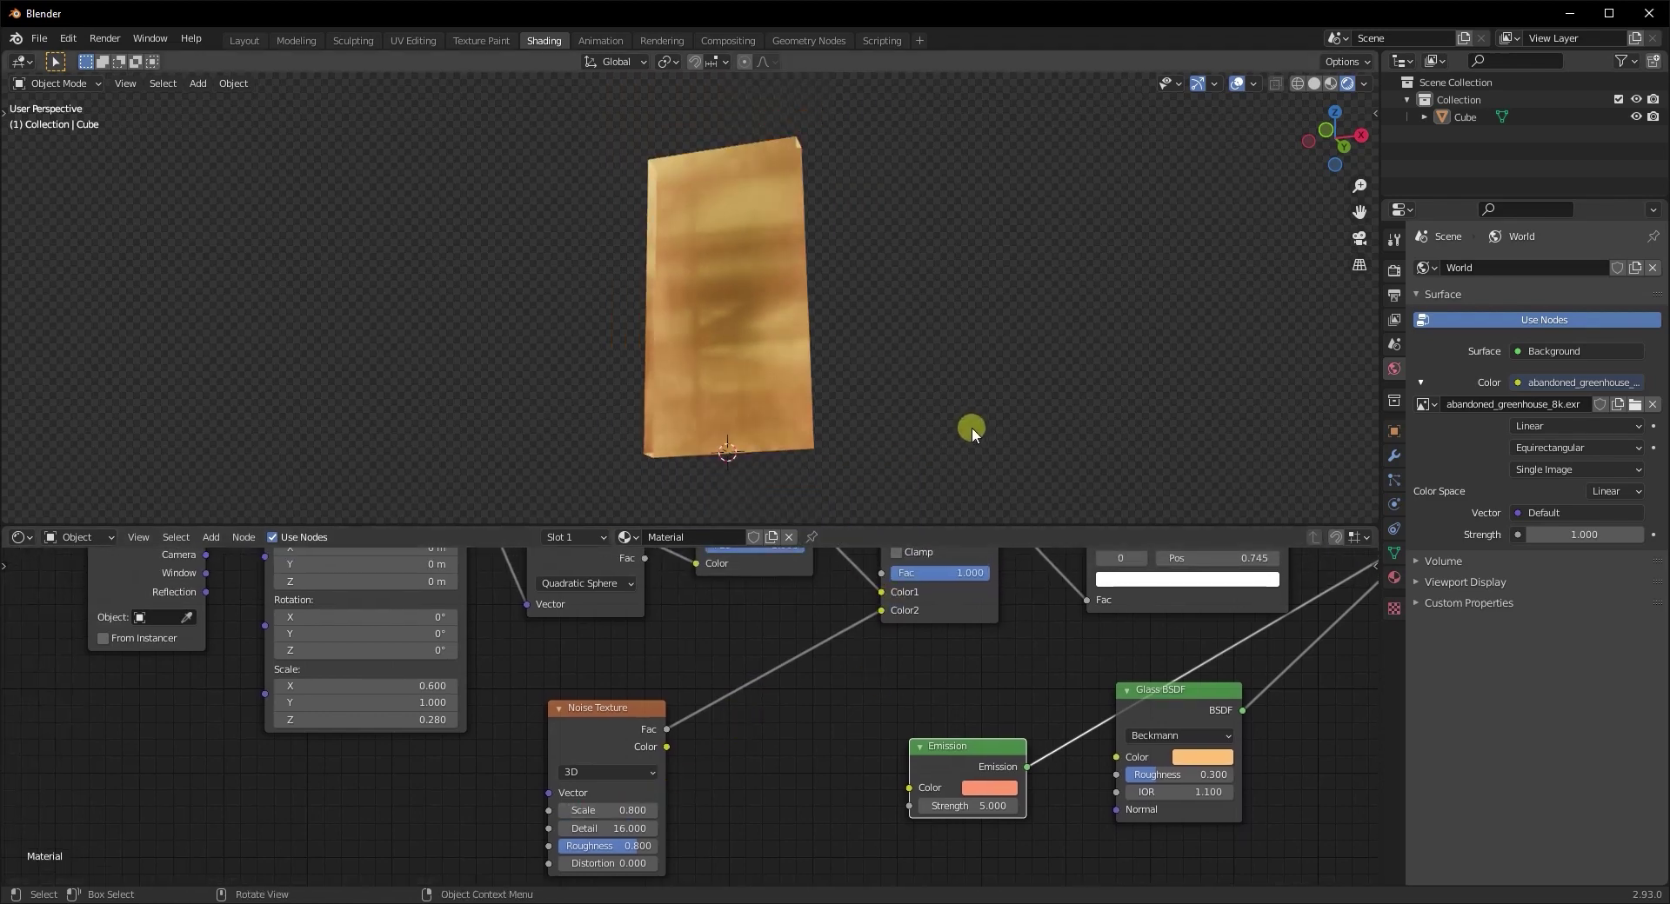
{"action": "middle_click_drag", "start_coordinate": [942, 473], "coordinate": [882, 454]}
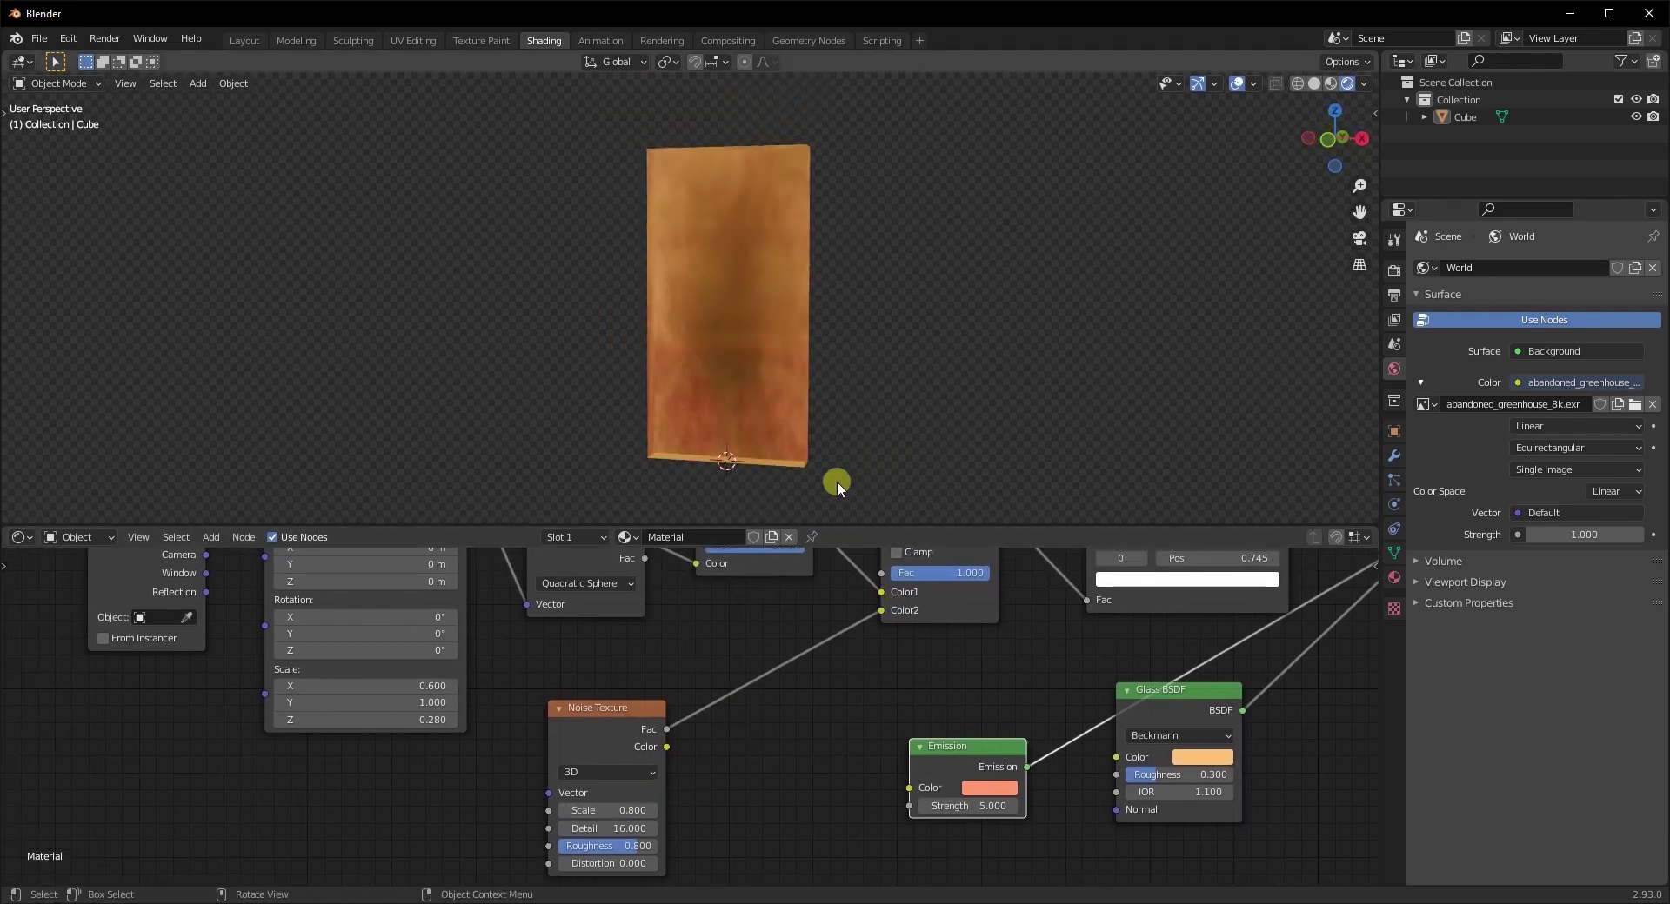
{"action": "scroll", "coordinate": [861, 452], "scroll_direction": "up", "scroll_amount": 3}
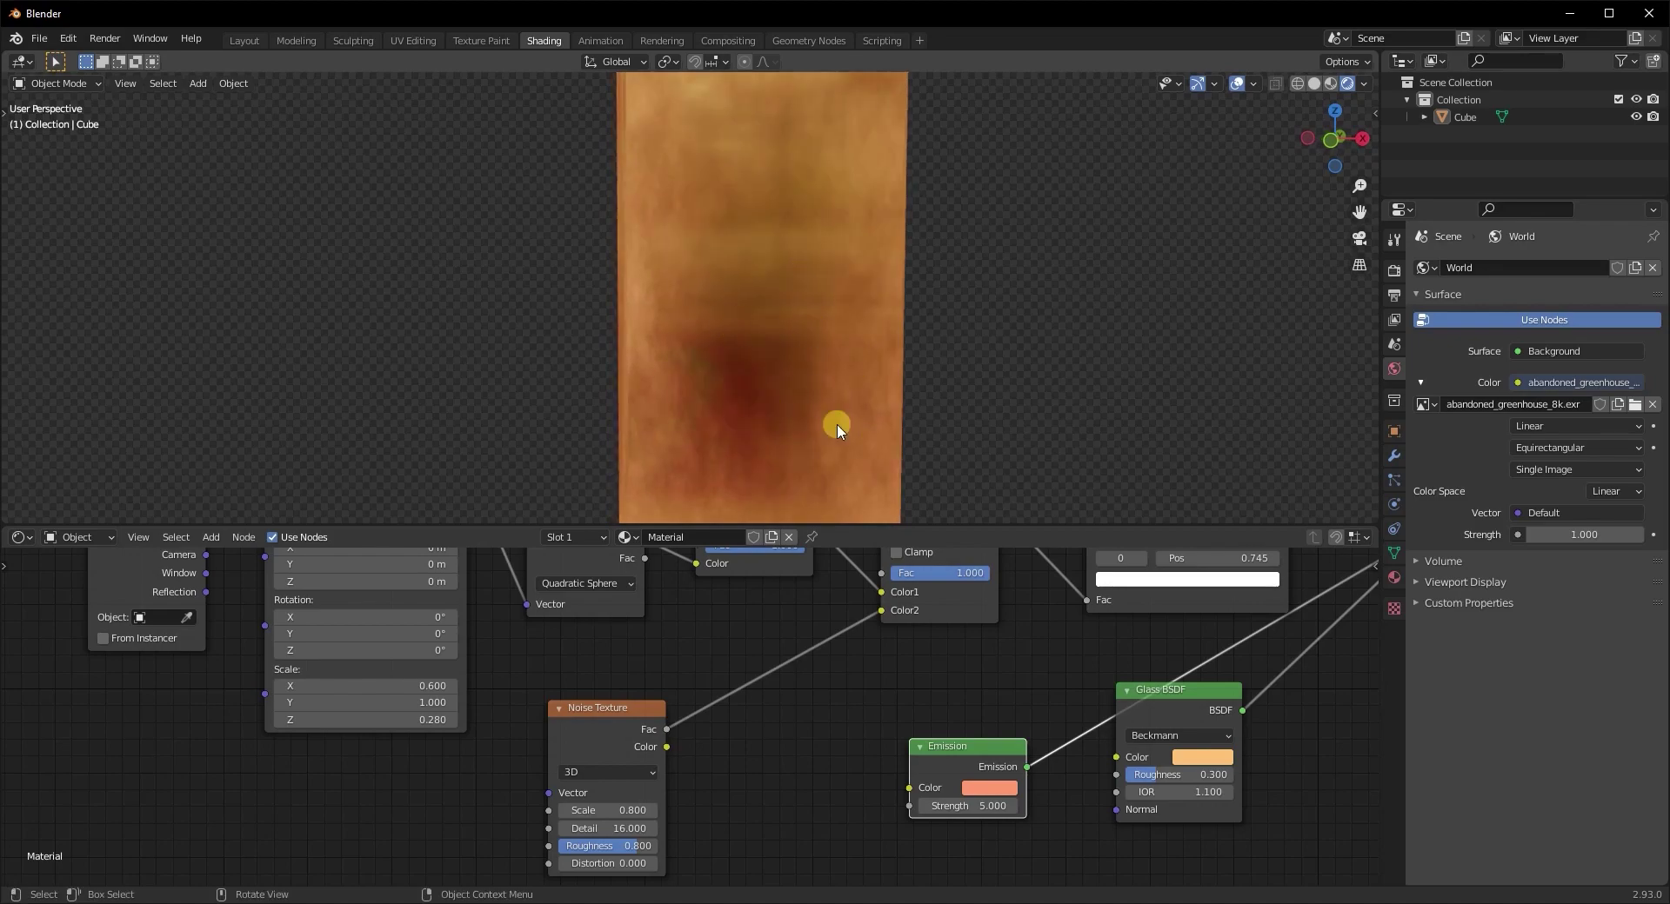
Step: Move the ColorRamp's white stop to about 0.632 and check the slab
{"action": "middle_click_drag", "start_coordinate": [751, 364], "coordinate": [712, 372]}
{"action": "middle_click_drag", "start_coordinate": [905, 679], "coordinate": [603, 815]}
{"action": "left_click_drag", "start_coordinate": [974, 670], "coordinate": [910, 676]}
{"action": "middle_click_drag", "start_coordinate": [859, 367], "coordinate": [885, 435]}
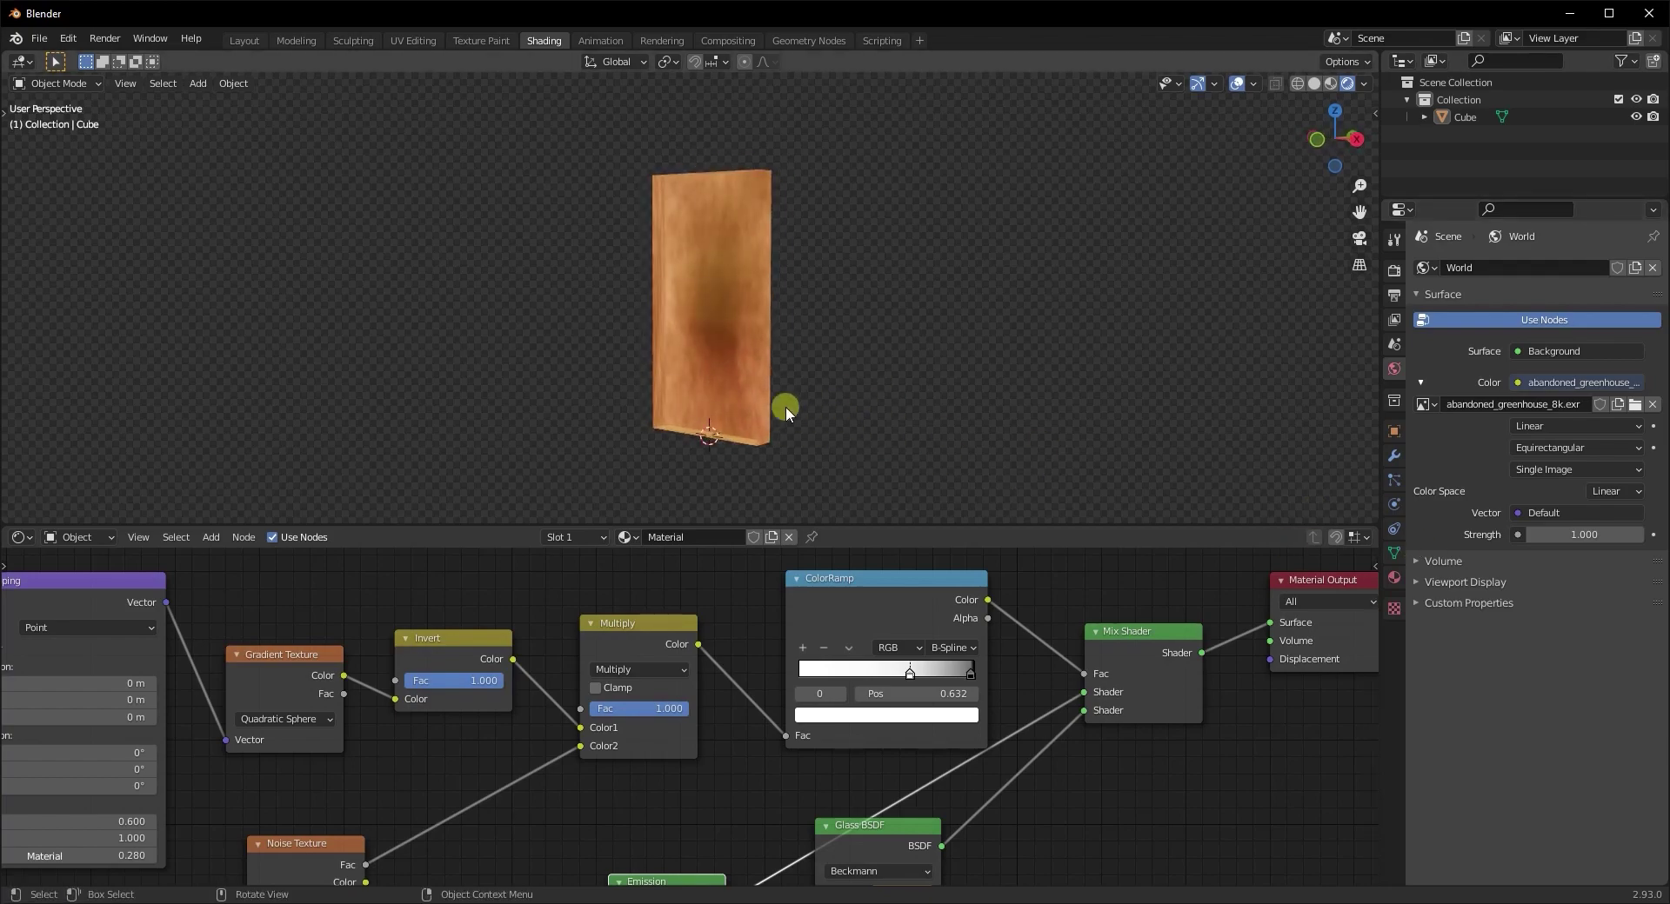
Step: Add a Wireframe modifier to the slab and turn off Replace Original to keep the solid geometry
{"action": "left_click", "coordinate": [1395, 456]}
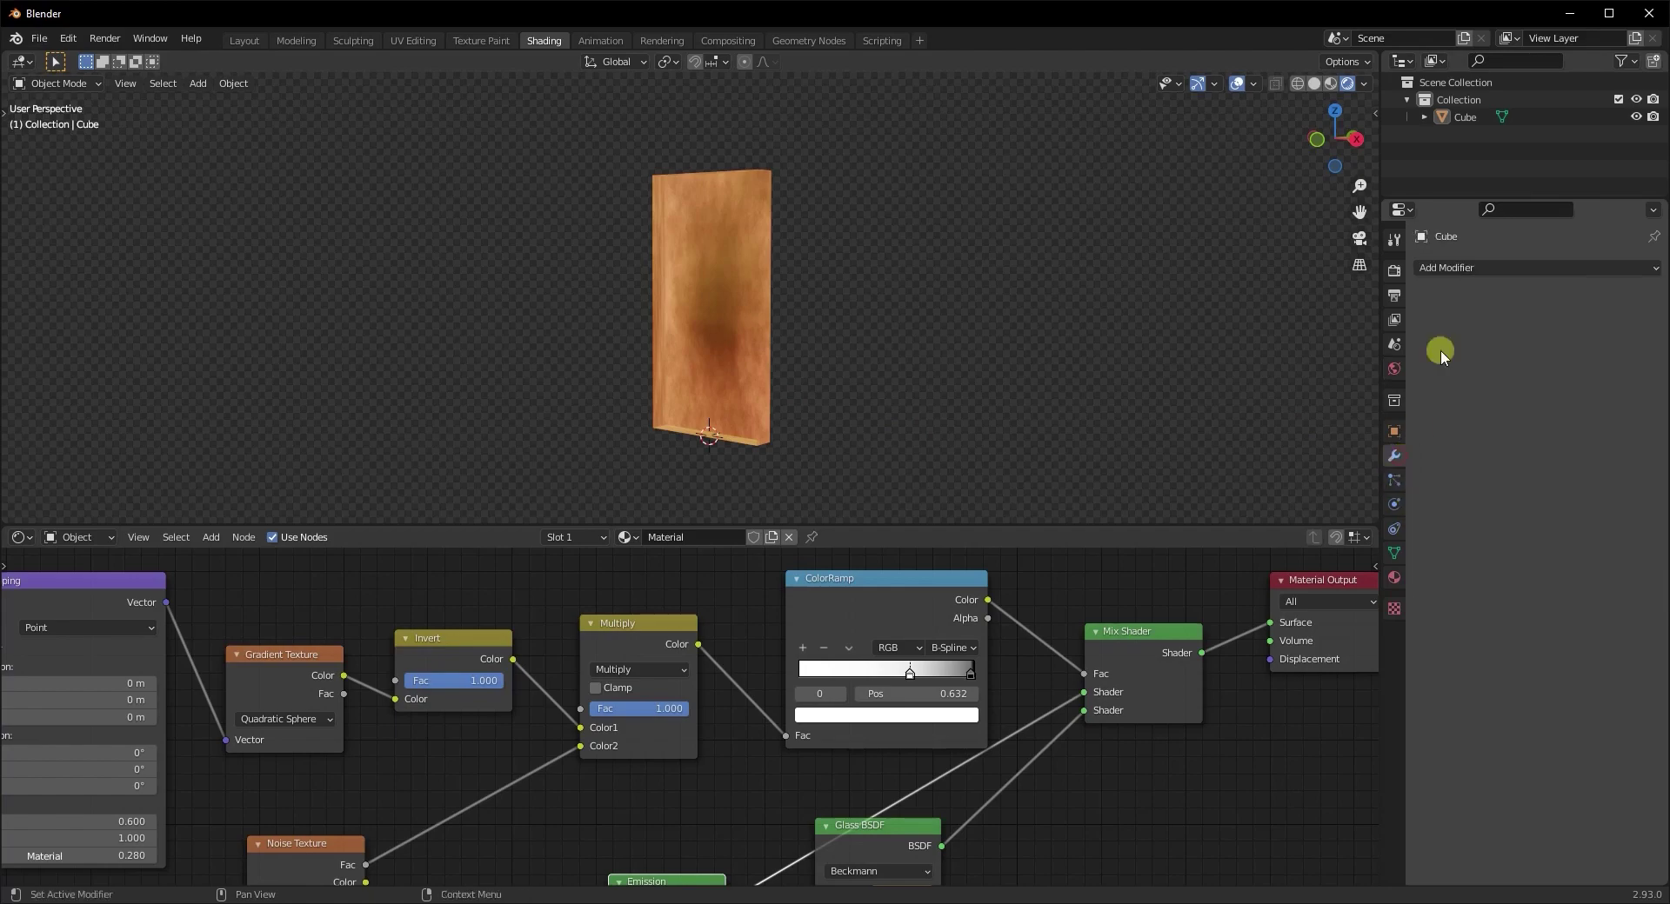
{"action": "left_click", "coordinate": [1474, 268]}
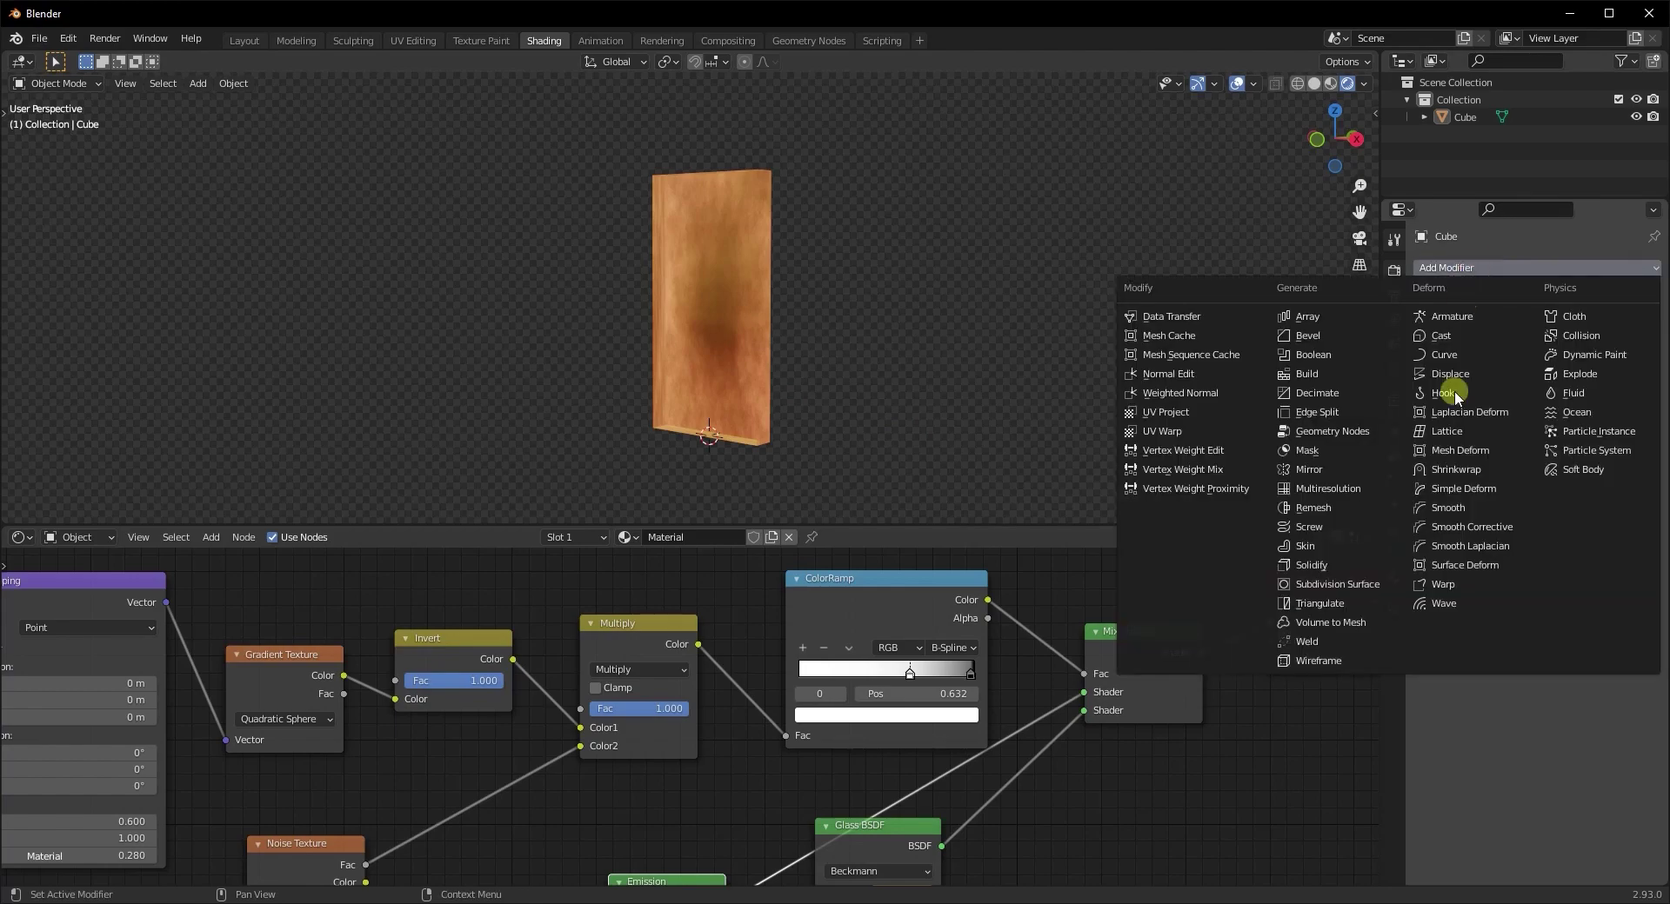
{"action": "left_click", "coordinate": [1315, 661]}
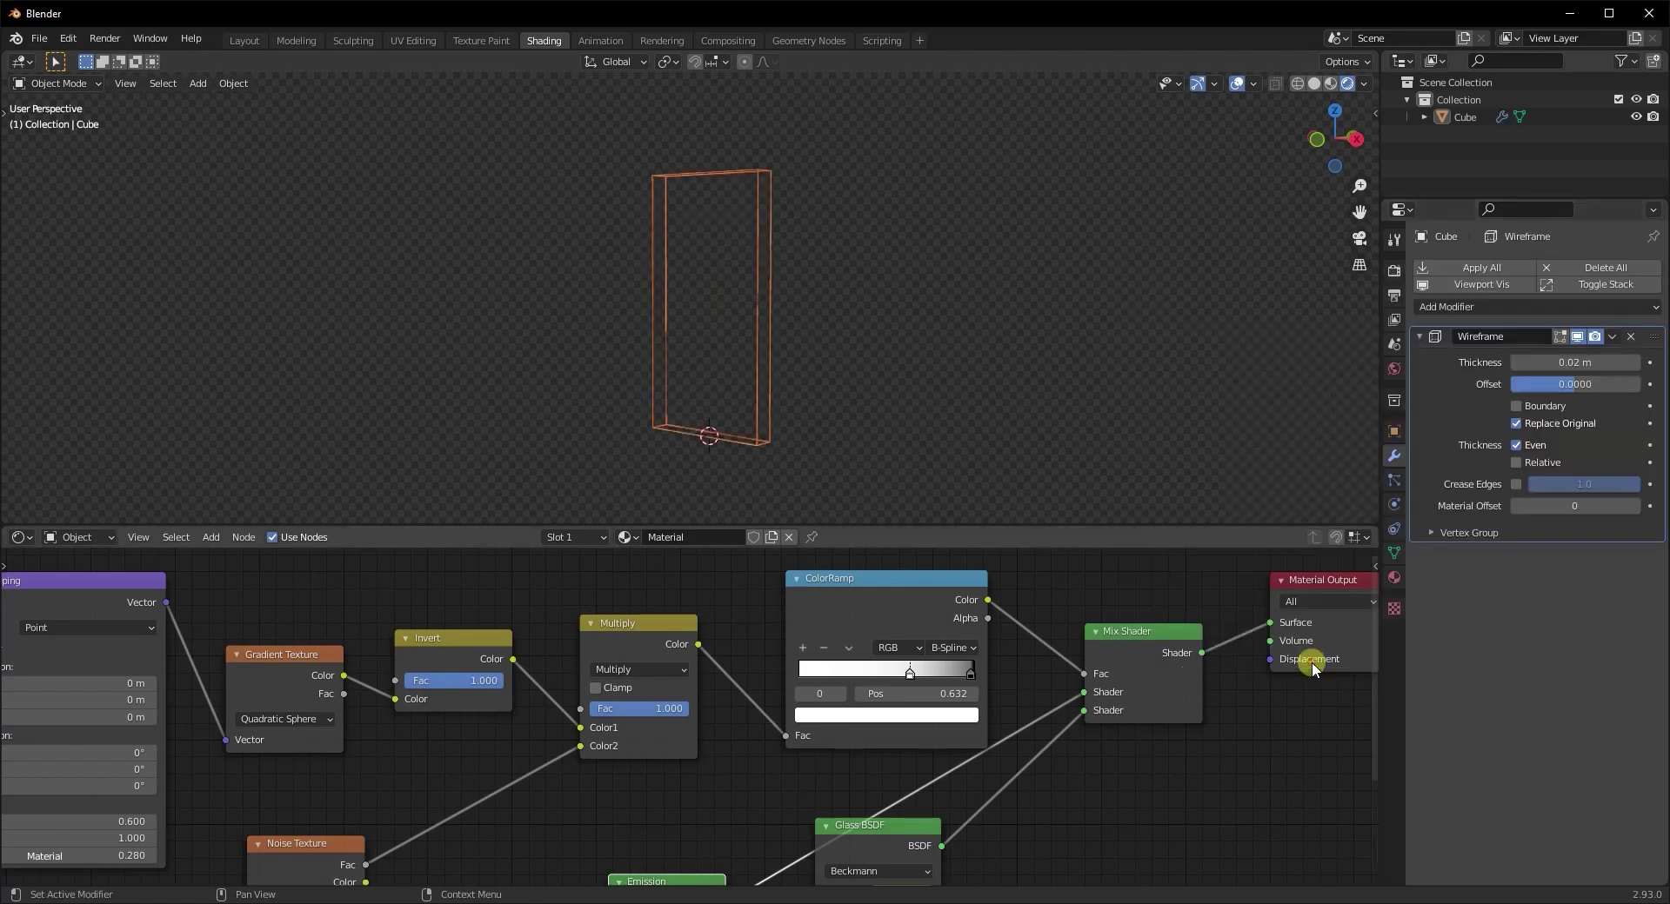
{"action": "left_click", "coordinate": [1517, 424]}
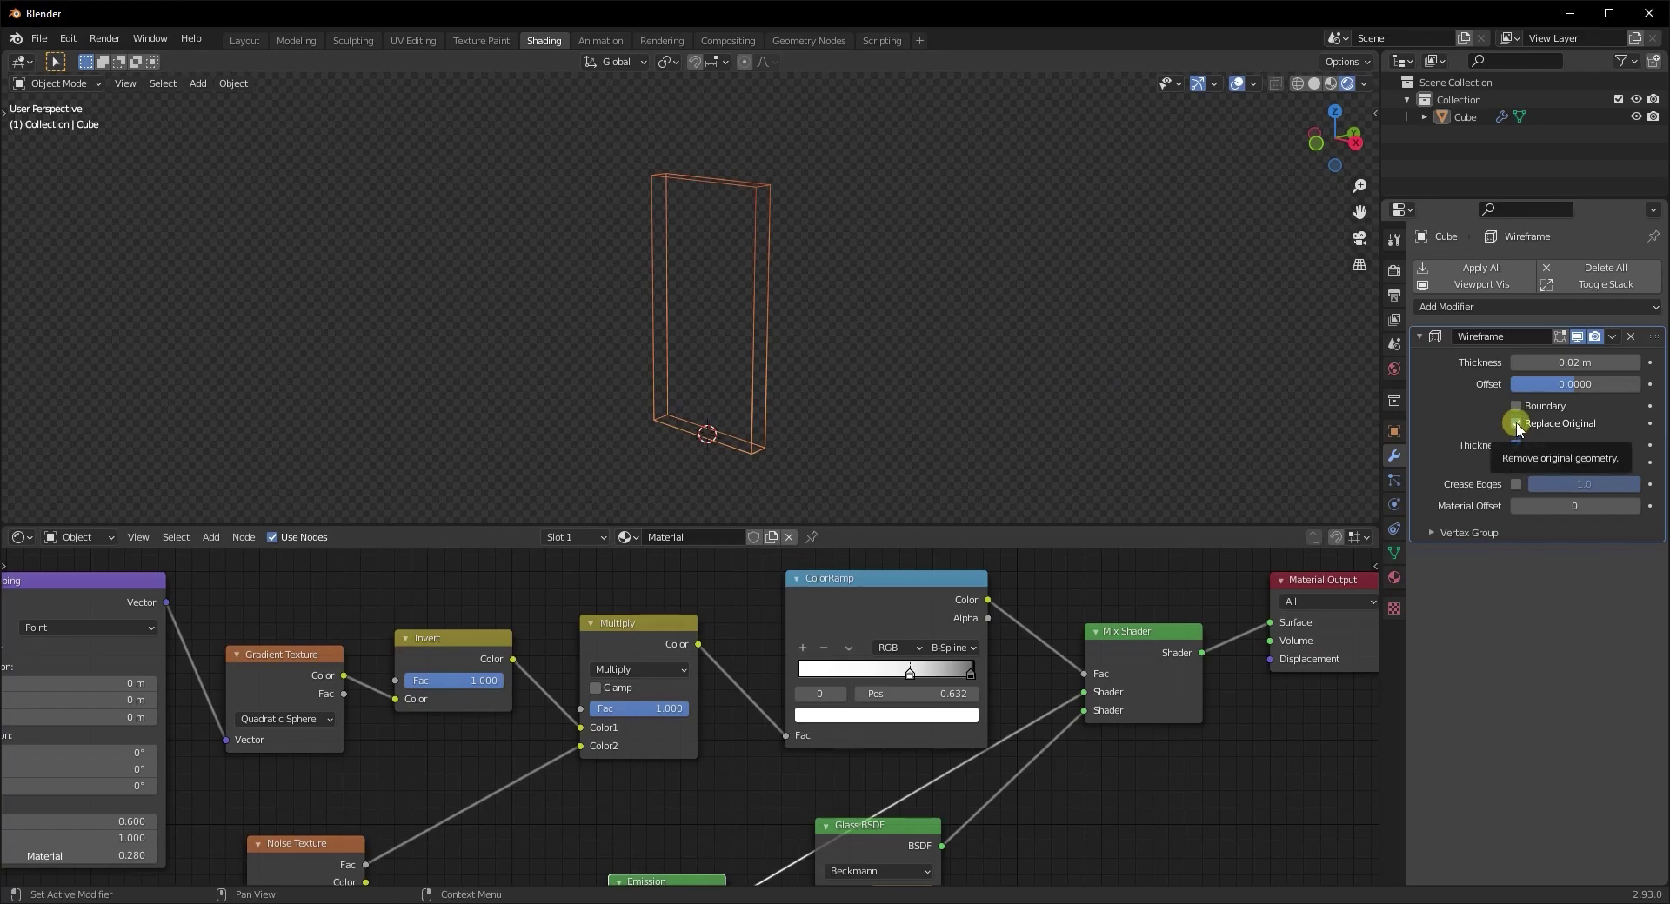
{"action": "left_click", "coordinate": [1517, 424]}
{"action": "scroll", "coordinate": [994, 440], "scroll_direction": "up", "scroll_amount": 4}
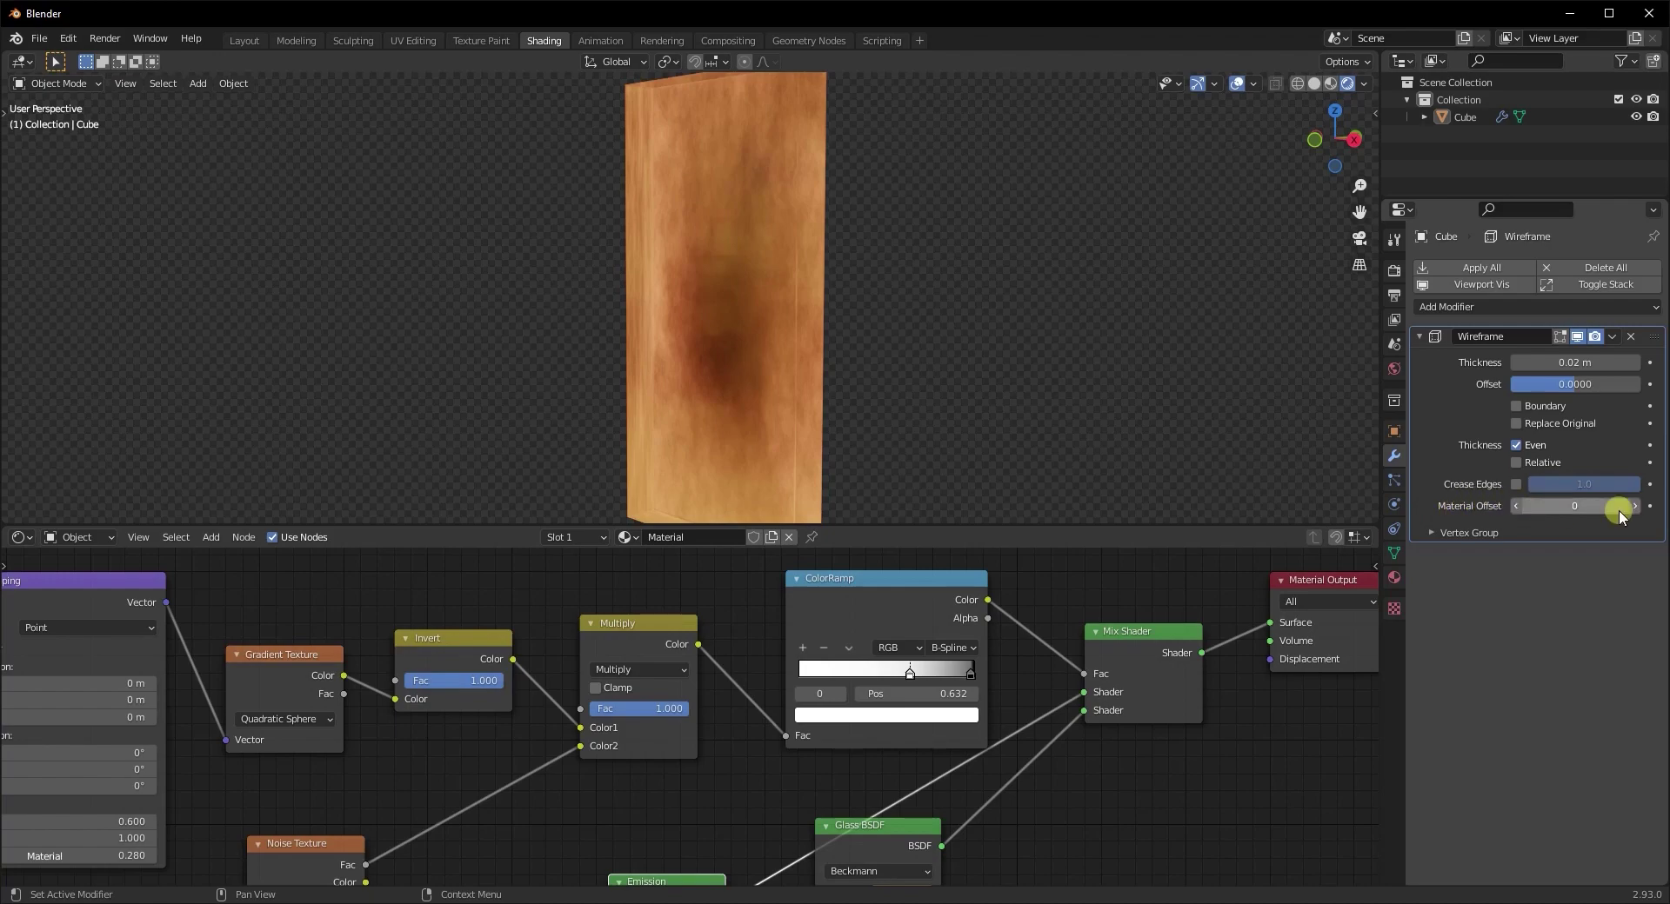
Step: Add a second material slot to the slab with a new material and delete its Principled BSDF node
{"action": "left_click", "coordinate": [1394, 578]}
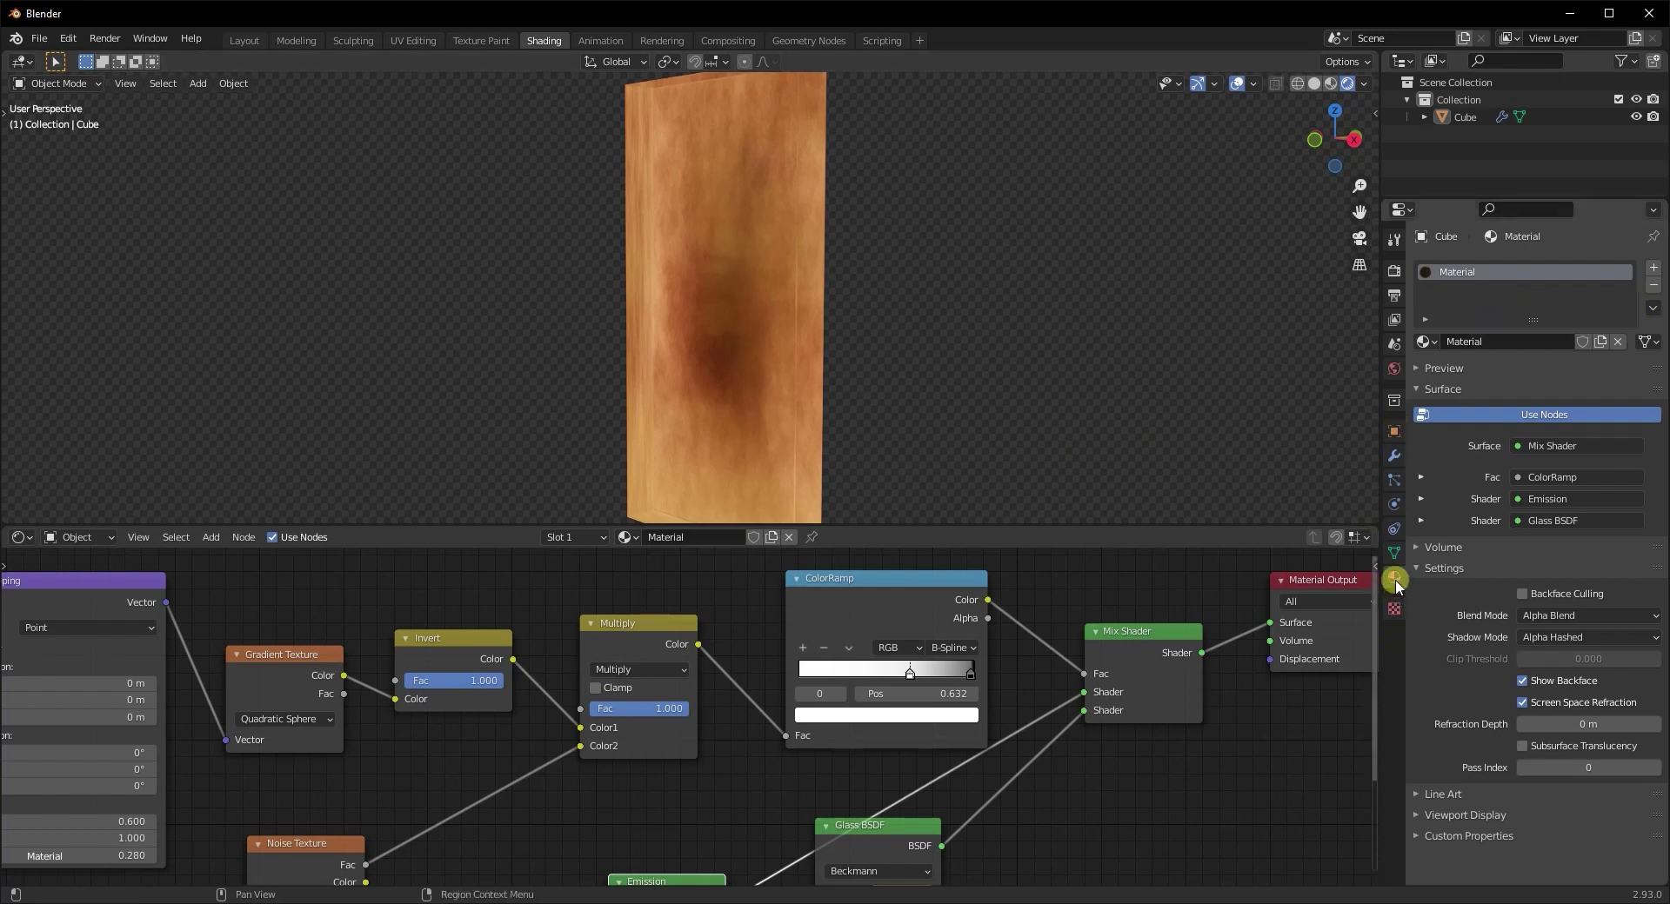
{"action": "left_click", "coordinate": [1655, 268]}
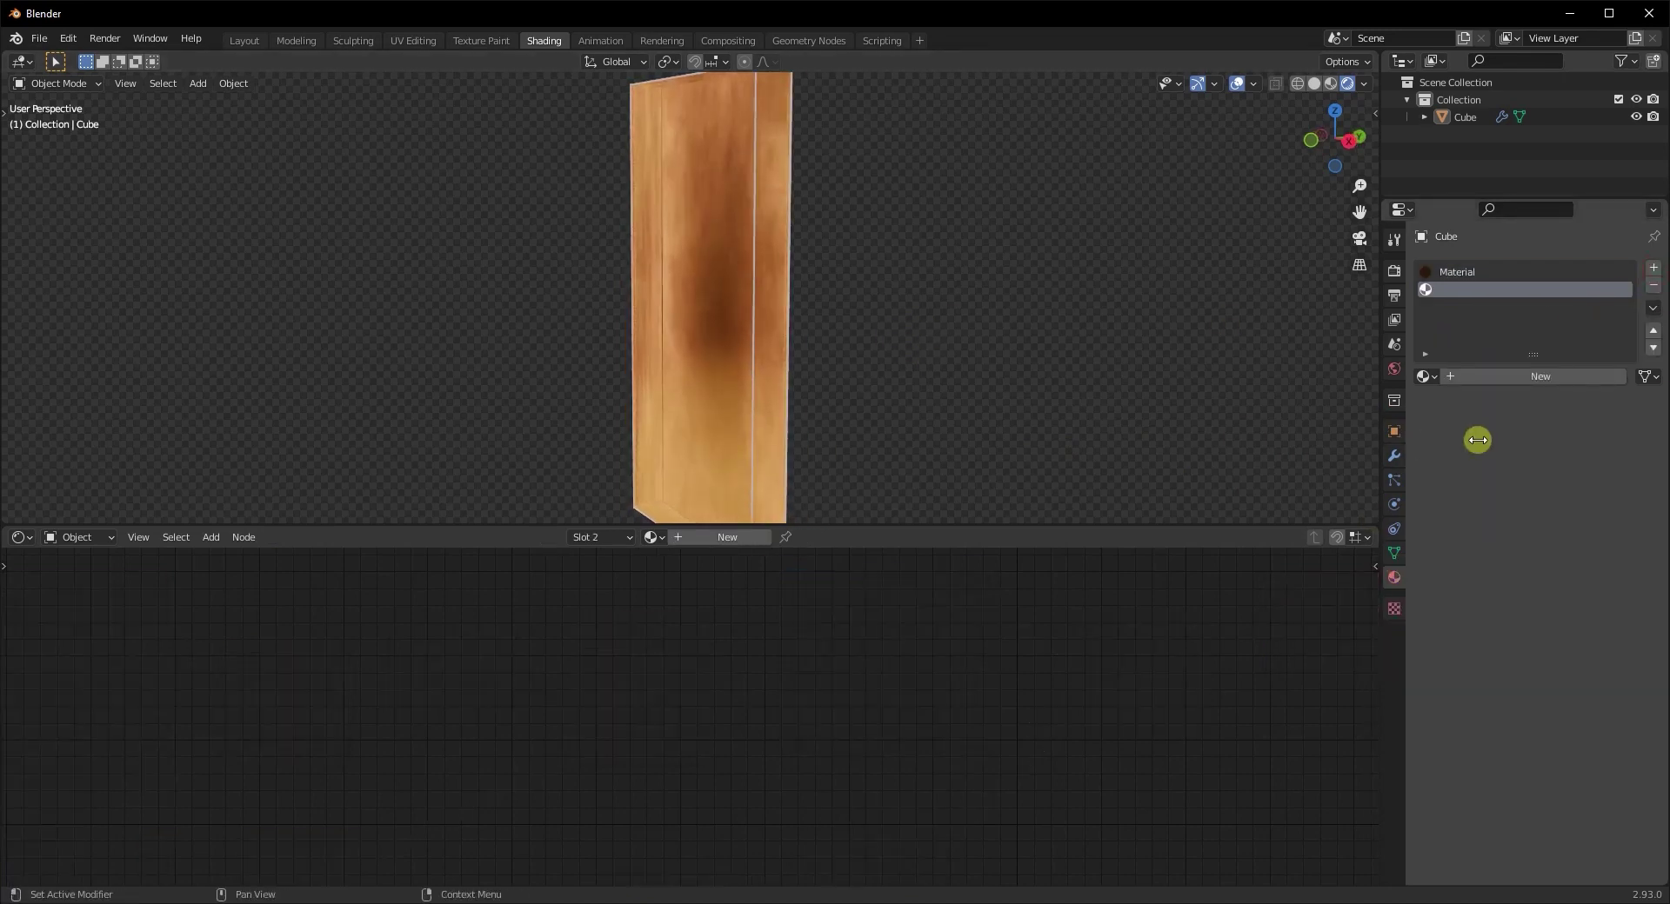
{"action": "middle_click_drag", "start_coordinate": [937, 315], "coordinate": [851, 435]}
{"action": "middle_click_drag", "start_coordinate": [917, 279], "coordinate": [843, 414]}
{"action": "left_click", "coordinate": [1489, 377]}
{"action": "scroll", "coordinate": [892, 421], "scroll_direction": "down", "scroll_amount": 2}
{"action": "left_click_drag", "start_coordinate": [1139, 580], "coordinate": [858, 677]}
{"action": "left_click", "coordinate": [1132, 585]}
{"action": "key", "text": "x"}
{"action": "middle_click_drag", "start_coordinate": [734, 446], "coordinate": [776, 440]}
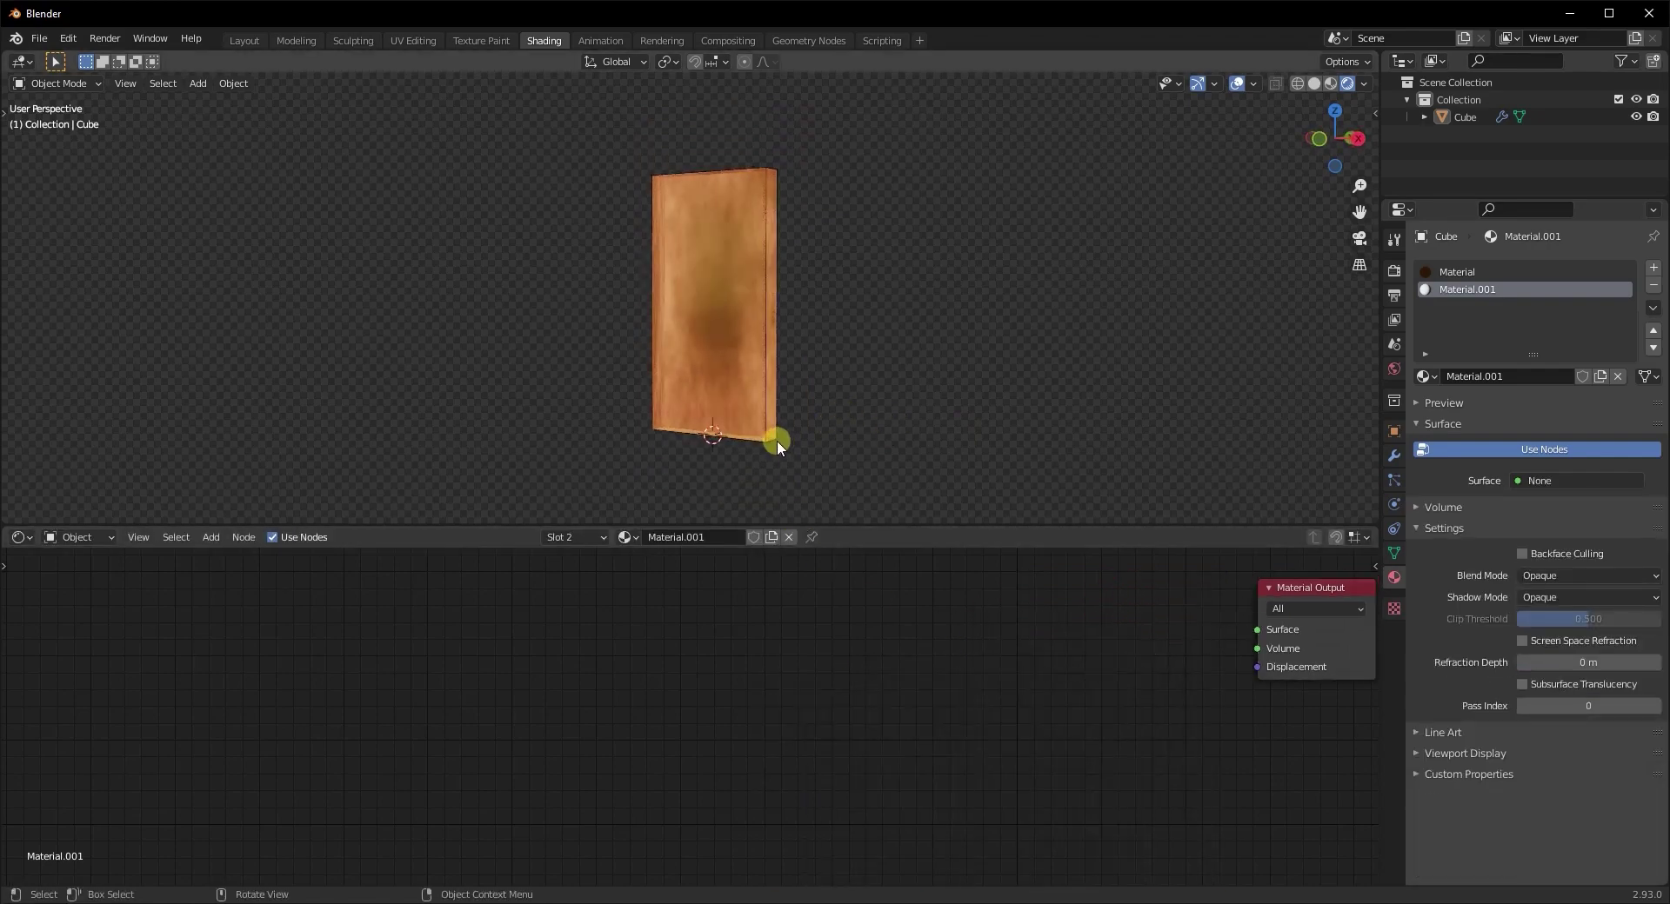
Step: Add an Emission node to the second material
{"action": "scroll", "coordinate": [775, 440], "scroll_direction": "up", "scroll_amount": 3}
{"action": "middle_click_drag", "start_coordinate": [1188, 671], "coordinate": [952, 659]}
{"action": "key", "text": "shift+a"}
{"action": "type", "text": "emis"}
{"action": "key", "text": "Return"}
{"action": "left_click", "coordinate": [768, 651]}
Step: Add a Mix Shader, feed the Emission into its first shader input and connect it to the Material Output's Surface
{"action": "key", "text": "shift+a"}
{"action": "left_click", "coordinate": [614, 656]}
{"action": "type", "text": "mix"}
{"action": "key", "text": "Down"}
{"action": "key", "text": "Return"}
{"action": "left_click", "coordinate": [958, 631]}
{"action": "left_click_drag", "start_coordinate": [883, 676], "coordinate": [958, 695]}
{"action": "left_click_drag", "start_coordinate": [1076, 656], "coordinate": [1134, 659]}
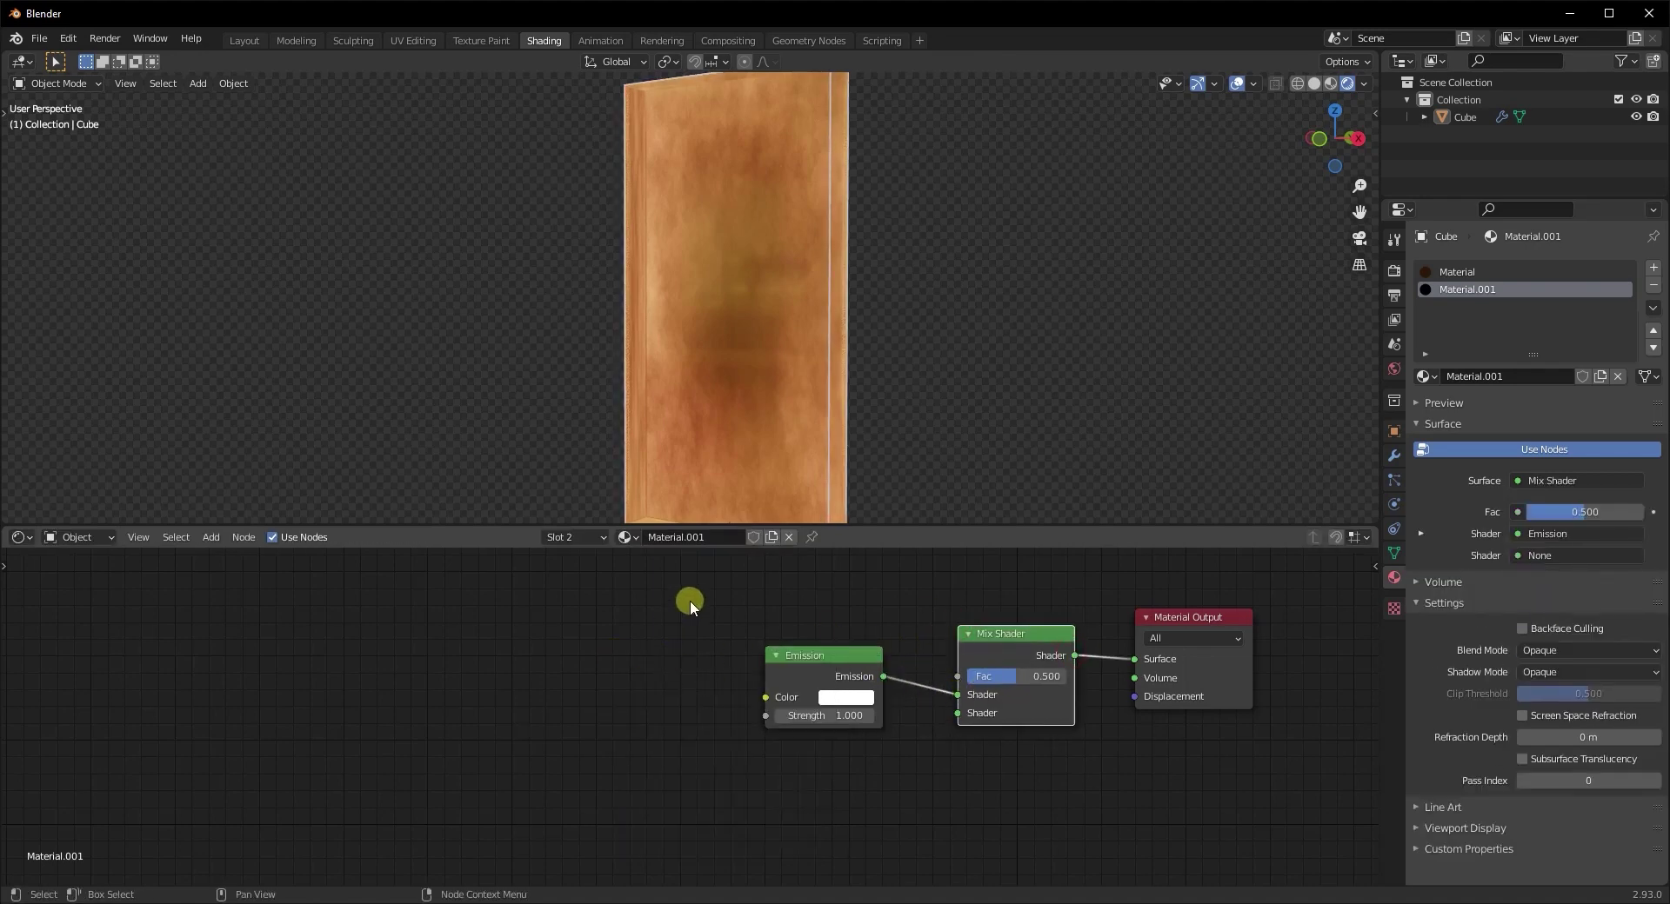
Step: Add a Transparent BSDF below the Emission node and connect it to the Mix Shader's second shader input
{"action": "left_click_drag", "start_coordinate": [832, 656], "coordinate": [764, 682]}
{"action": "key", "text": "shift+a"}
{"action": "left_click", "coordinate": [603, 727]}
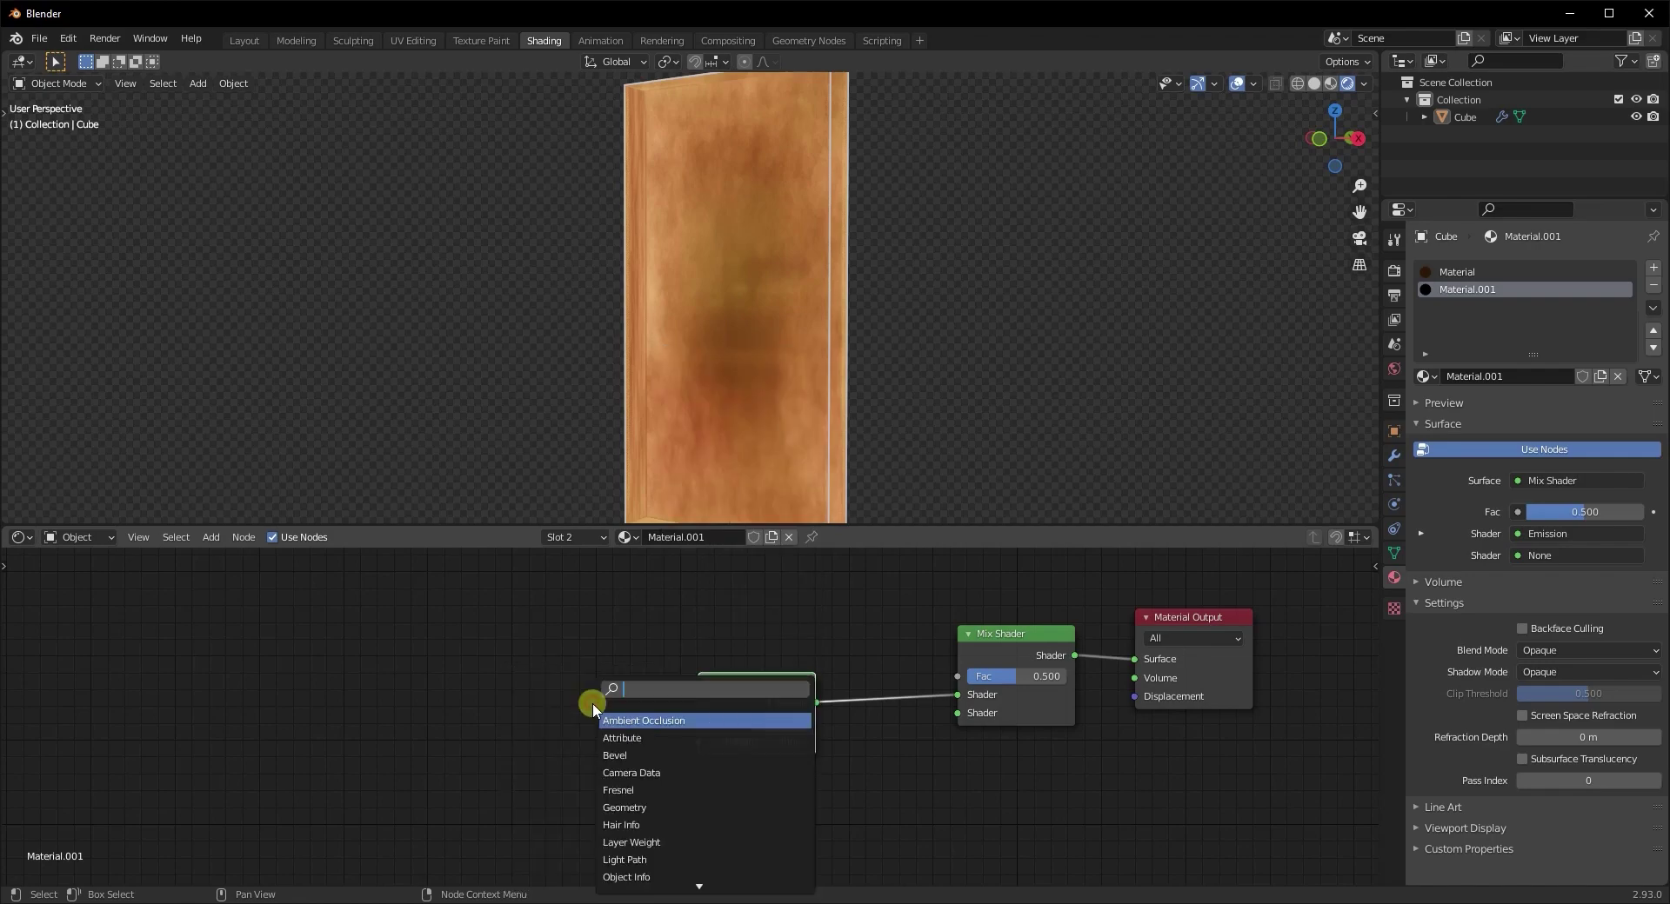
{"action": "type", "text": "transp"}
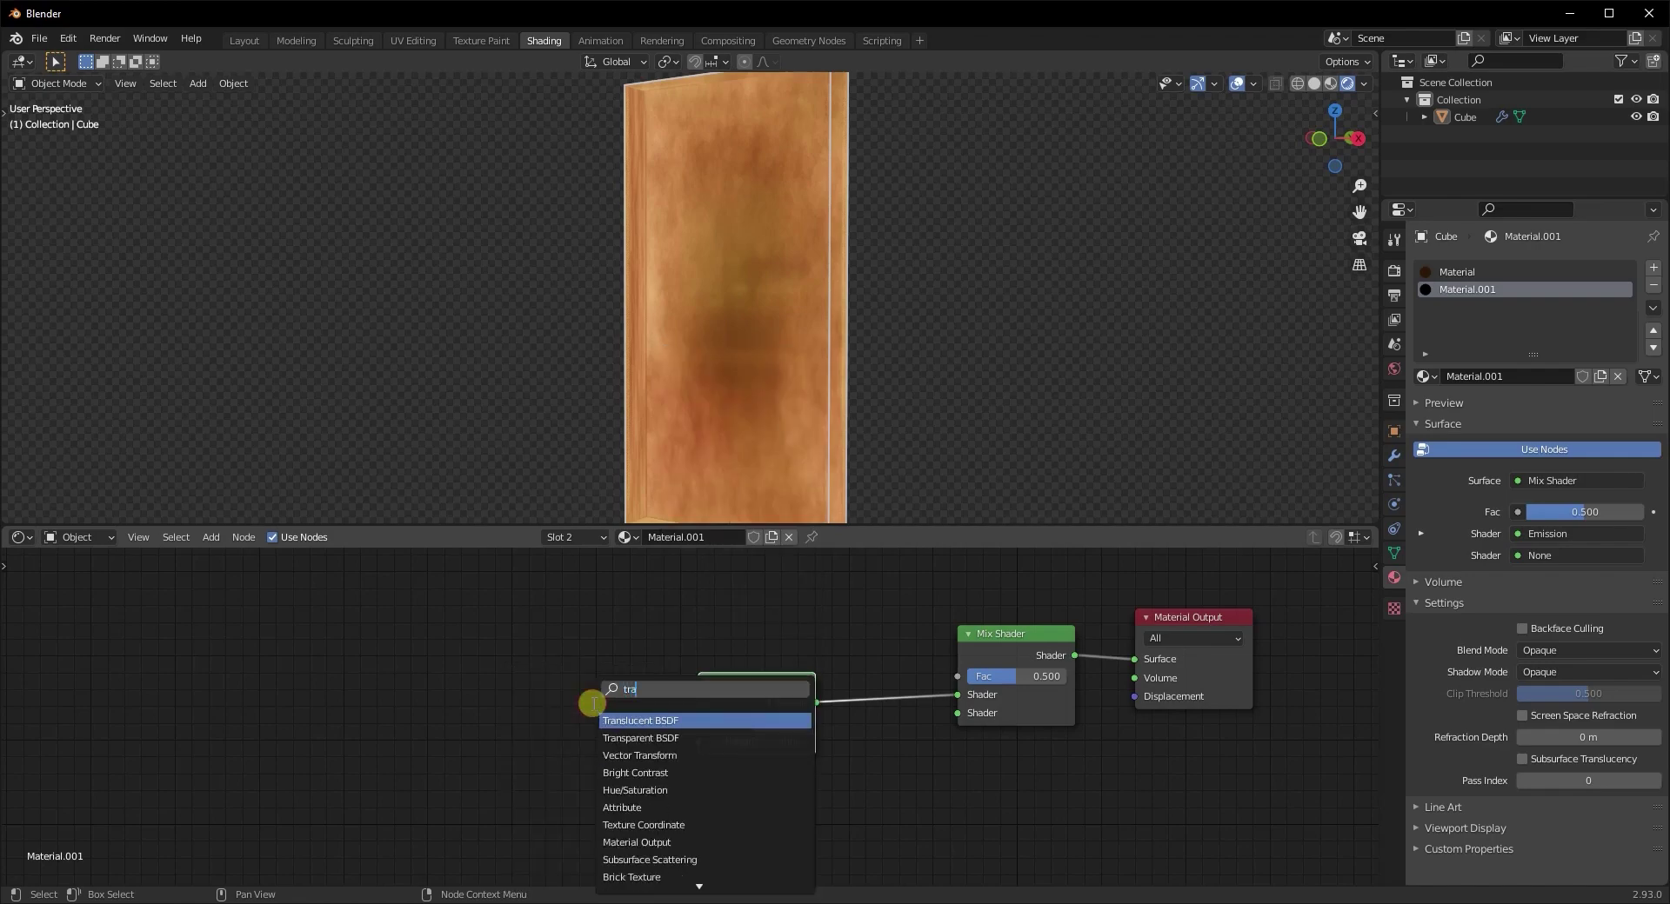
{"action": "key", "text": "Return"}
{"action": "left_click", "coordinate": [682, 790]}
{"action": "left_click_drag", "start_coordinate": [798, 820], "coordinate": [963, 713]}
{"action": "left_click_drag", "start_coordinate": [752, 708], "coordinate": [667, 700]}
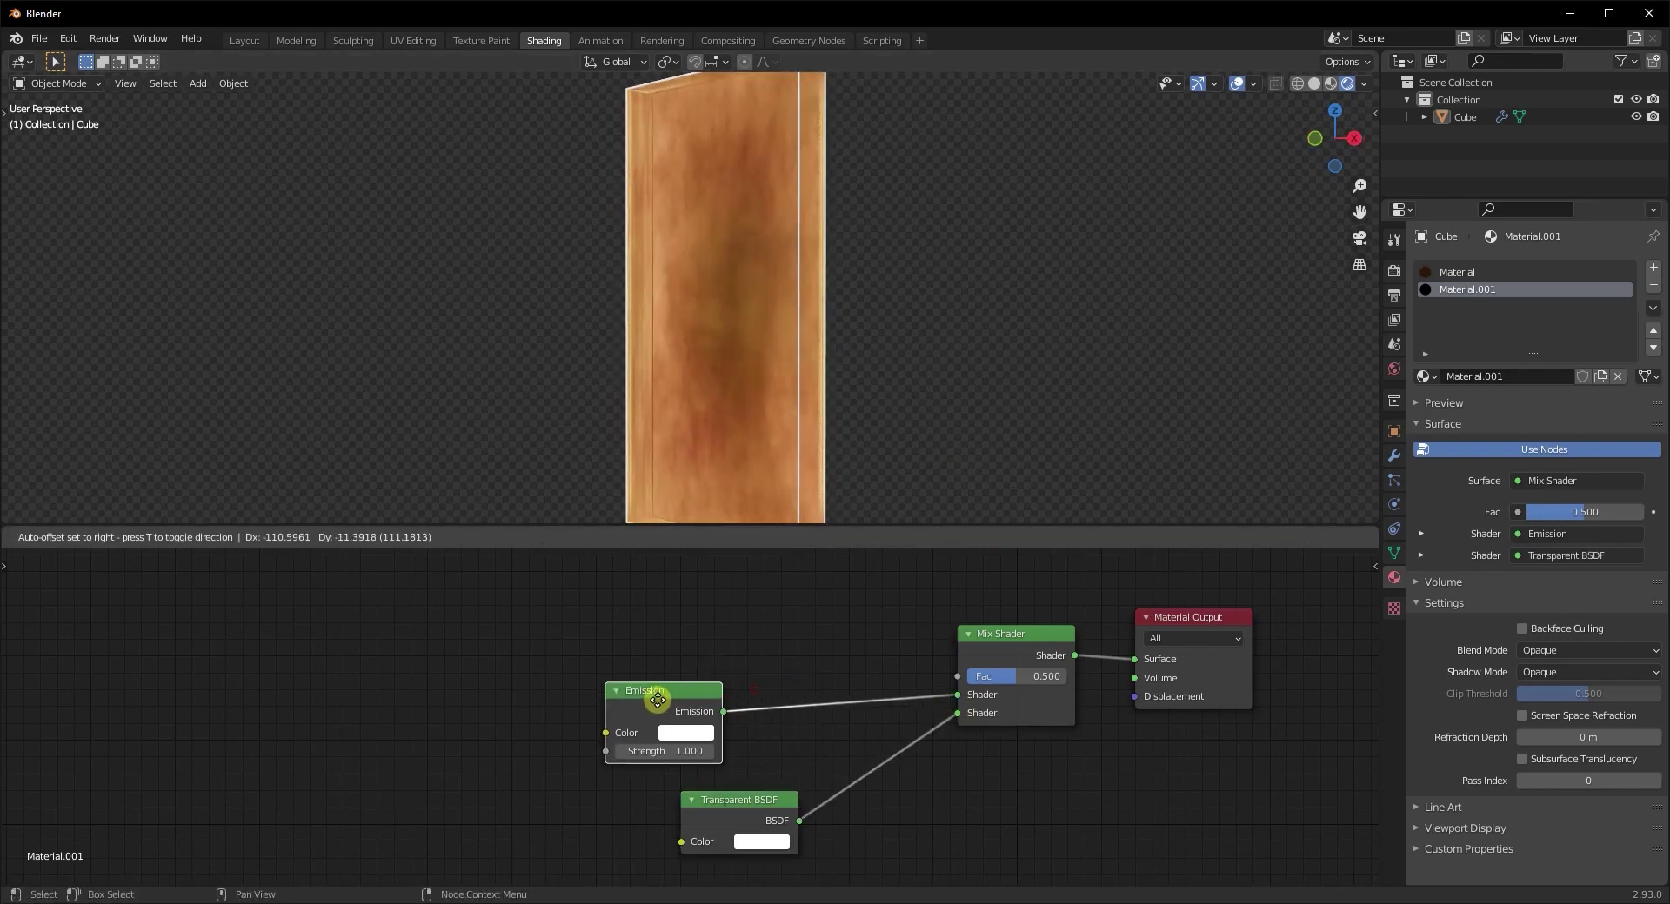
Step: Add a ColorRamp and connect its Color output to the Mix Shader's Fac
{"action": "left_click", "coordinate": [602, 739]}
{"action": "scroll", "coordinate": [536, 650], "scroll_direction": "down", "scroll_amount": 1}
{"action": "key", "text": "shift+a"}
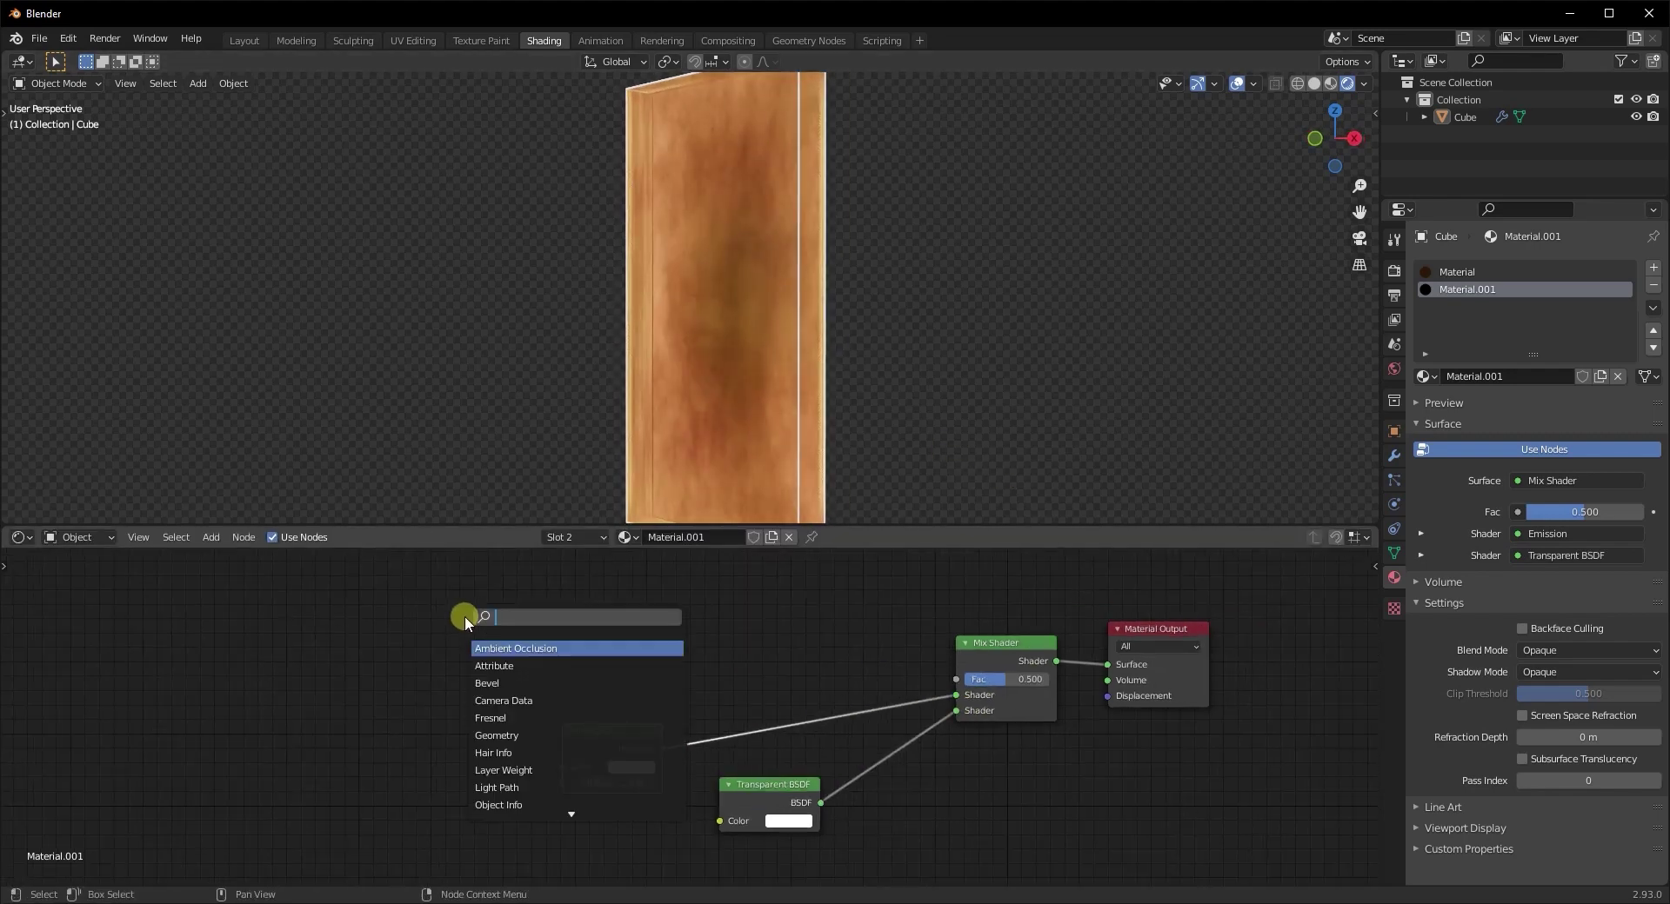
{"action": "type", "text": "color ramp"}
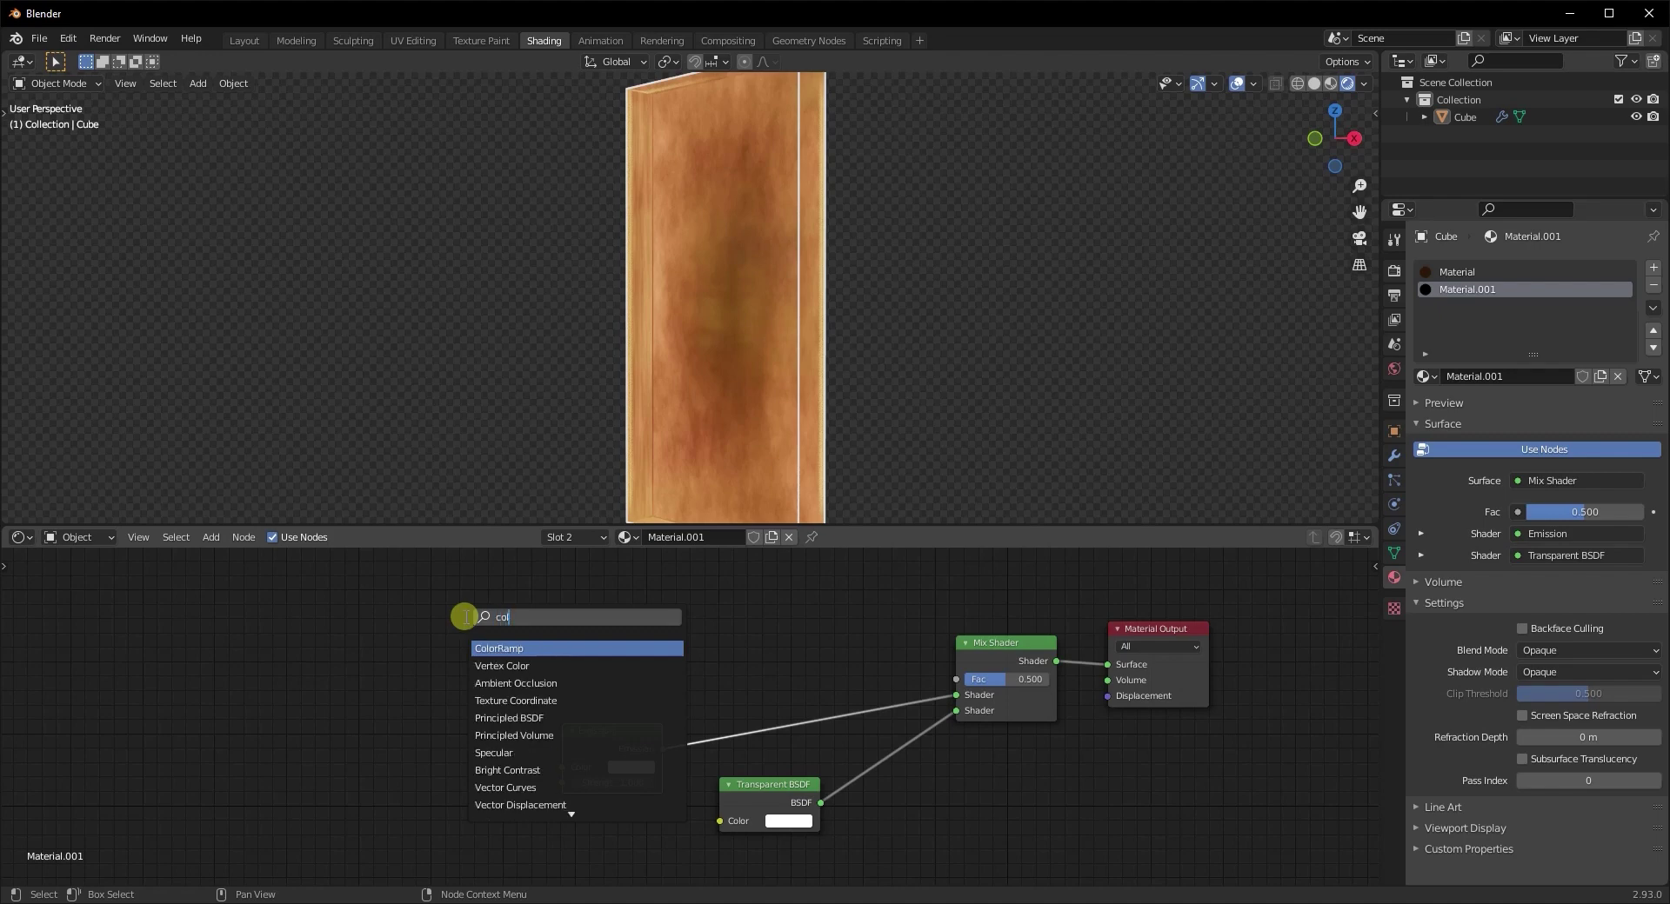
{"action": "key", "text": "Return"}
{"action": "left_click", "coordinate": [376, 588]}
{"action": "left_click_drag", "start_coordinate": [550, 615], "coordinate": [958, 680]}
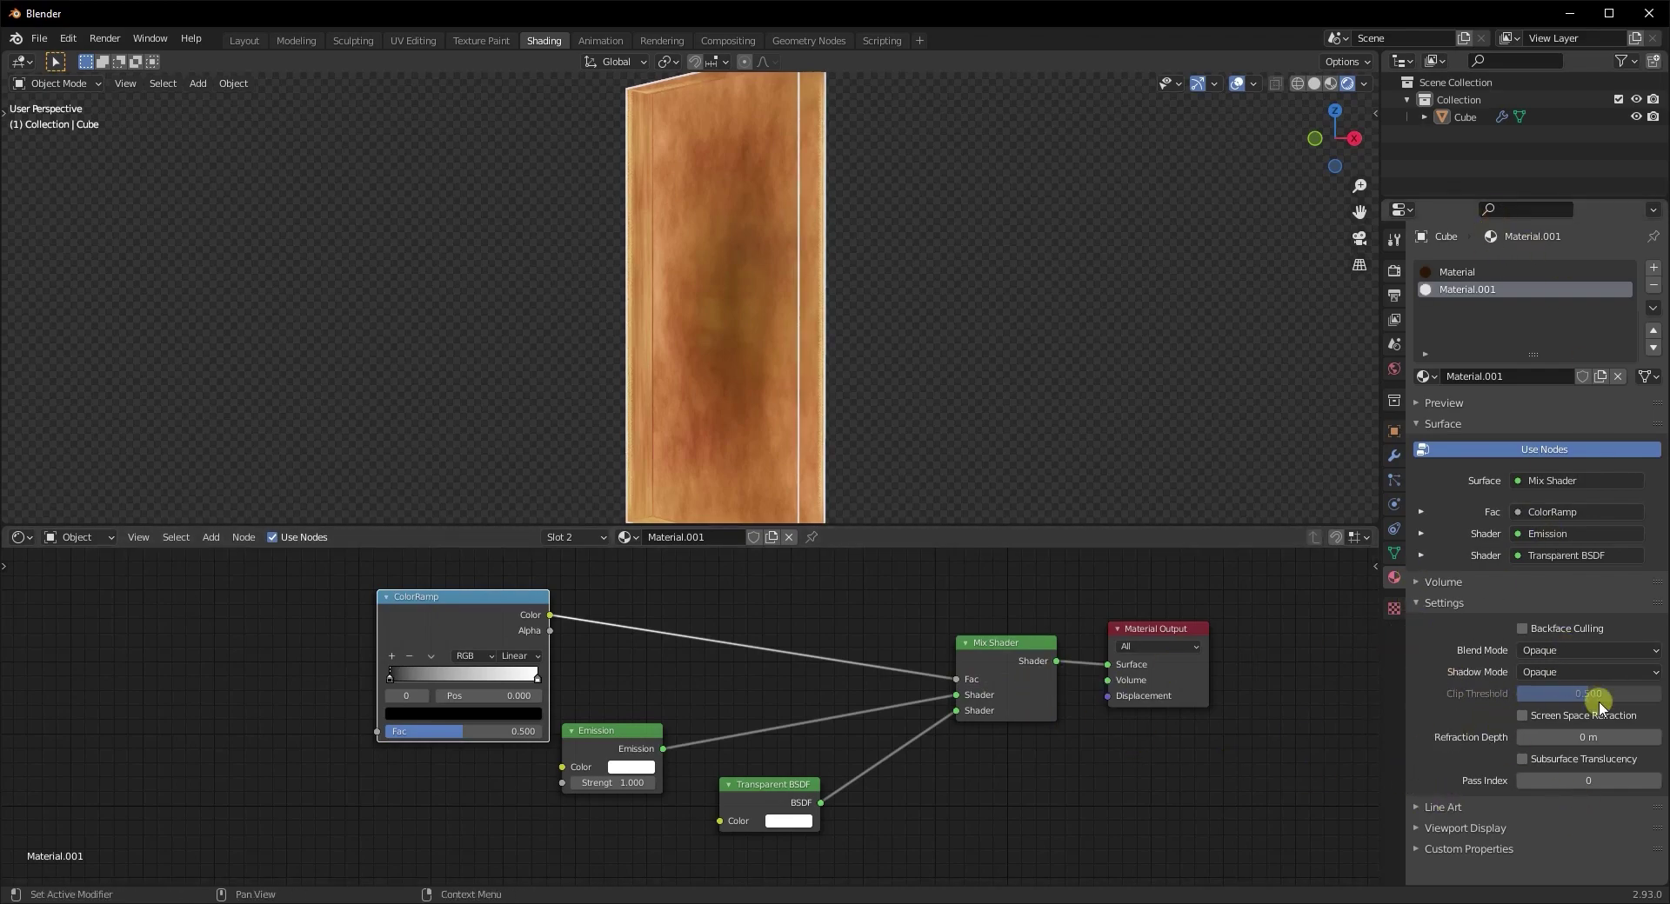
Step: Set the second material's blend mode to Alpha Blend and shadow mode to Alpha Hashed, and enable Screen Space Refraction
{"action": "left_click", "coordinate": [1593, 658]}
{"action": "left_click", "coordinate": [1562, 731]}
{"action": "left_click", "coordinate": [1578, 671]}
{"action": "left_click", "coordinate": [1557, 745]}
{"action": "left_click", "coordinate": [1523, 737]}
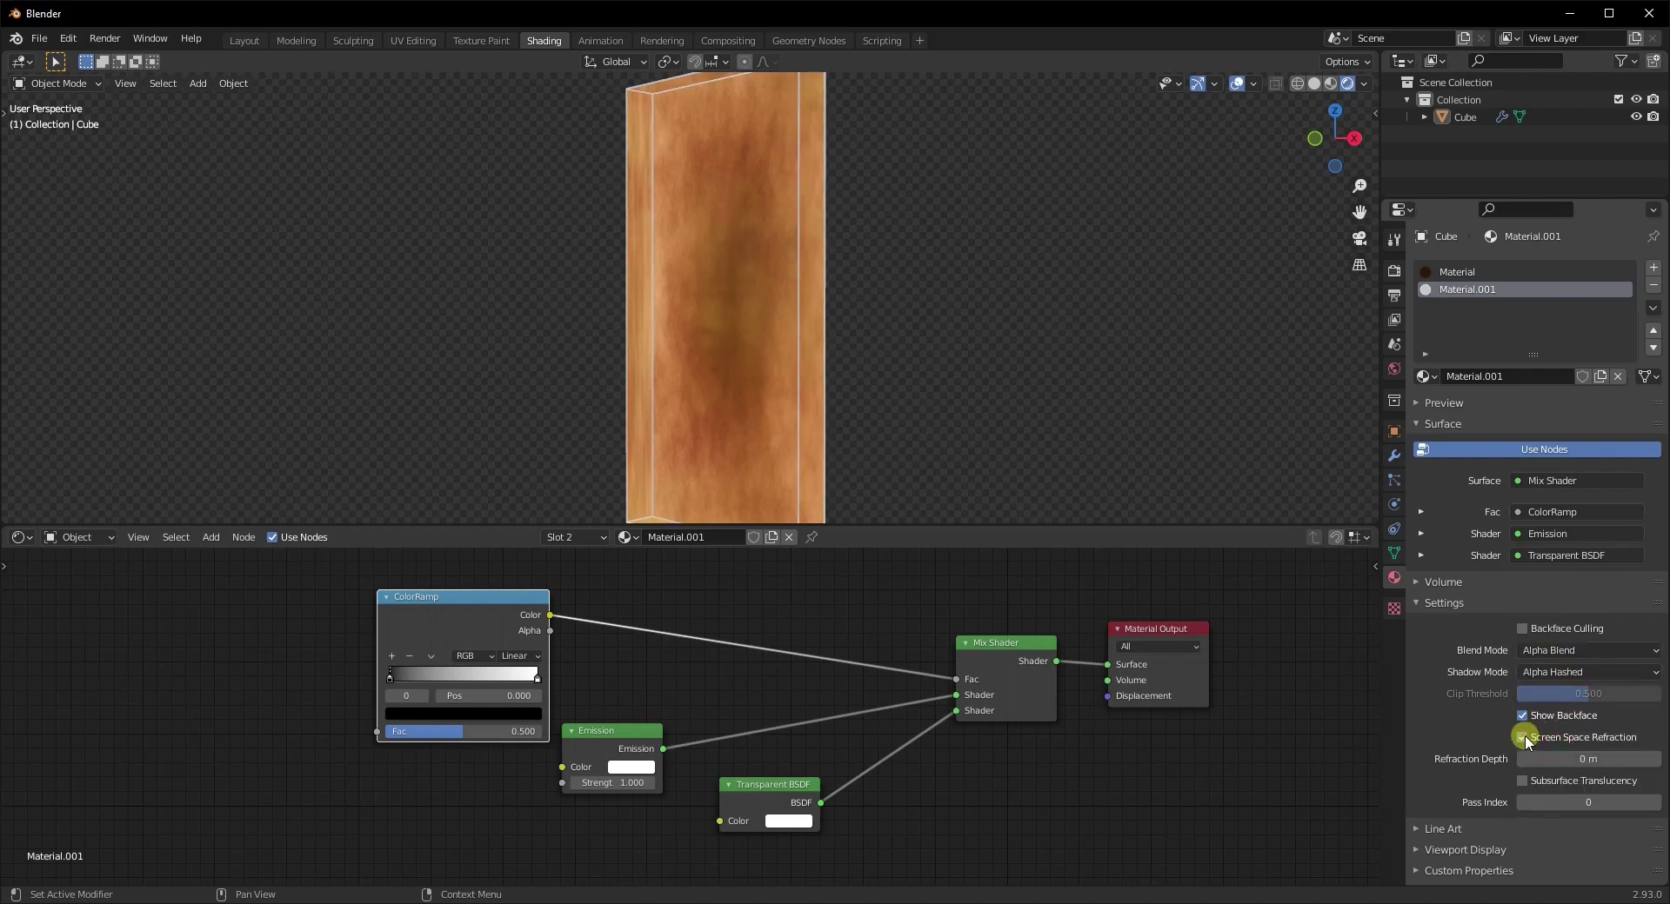
{"action": "mouse_move", "coordinate": [821, 483]}
{"action": "middle_mouse_down"}
{"action": "mouse_move", "coordinate": [828, 433]}
{"action": "mouse_move", "coordinate": [832, 467]}
{"action": "middle_mouse_up"}
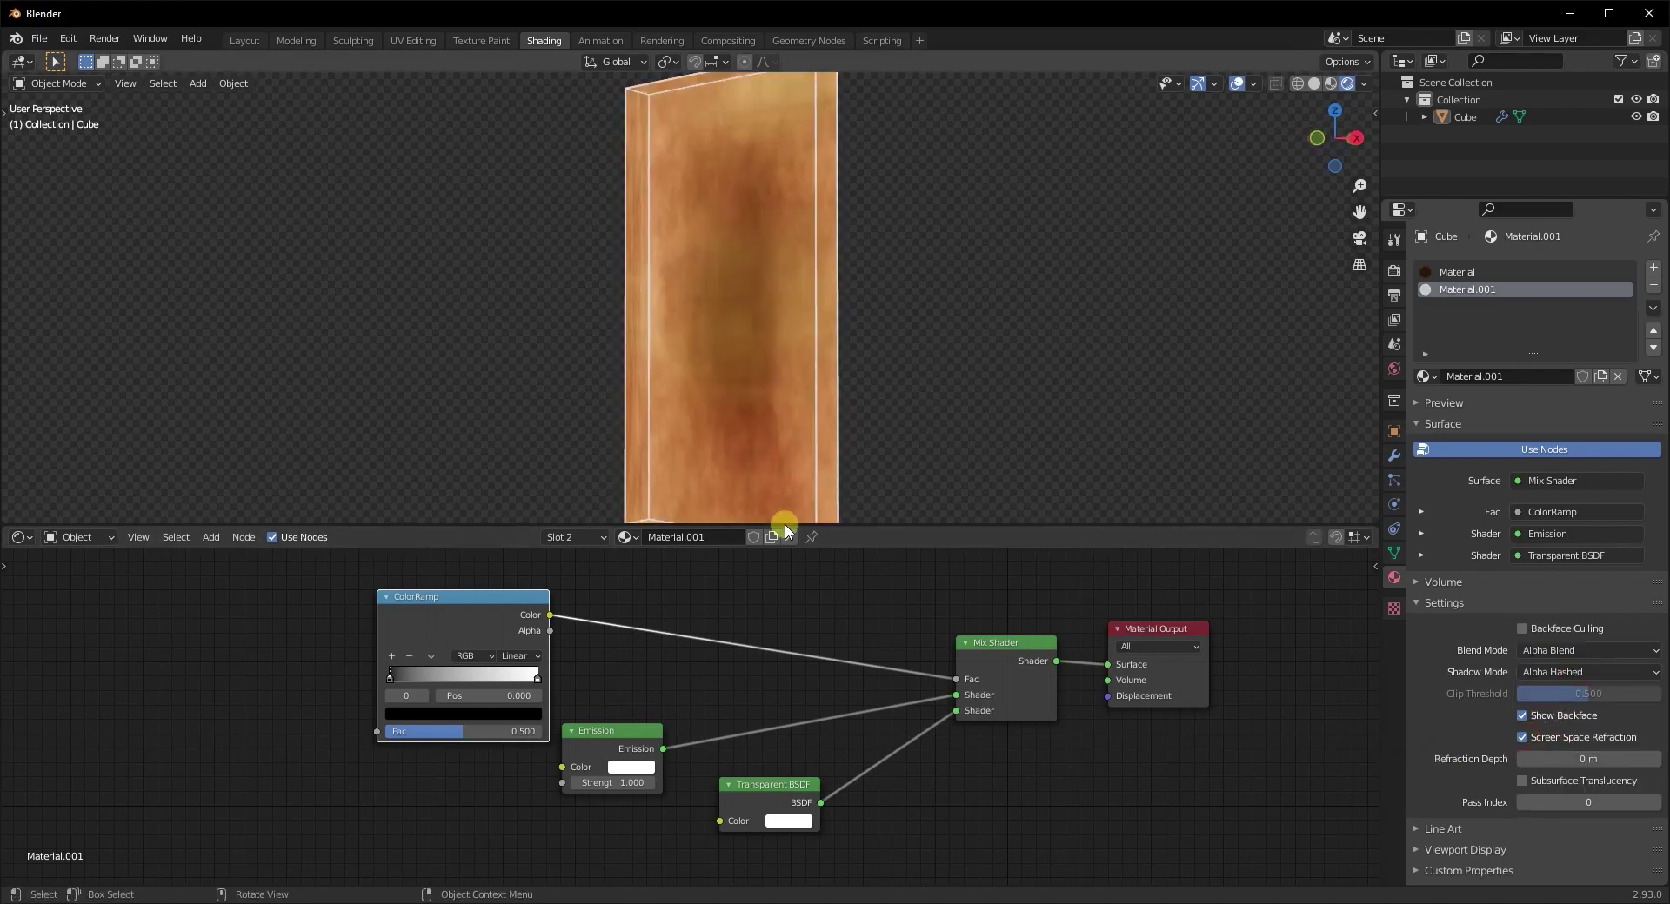
Step: Add a Noise Texture and connect its Fac output to the ColorRamp's Fac
{"action": "scroll", "coordinate": [440, 770], "scroll_direction": "down", "scroll_amount": 1}
{"action": "key", "text": "shift+a"}
{"action": "left_click", "coordinate": [365, 671]}
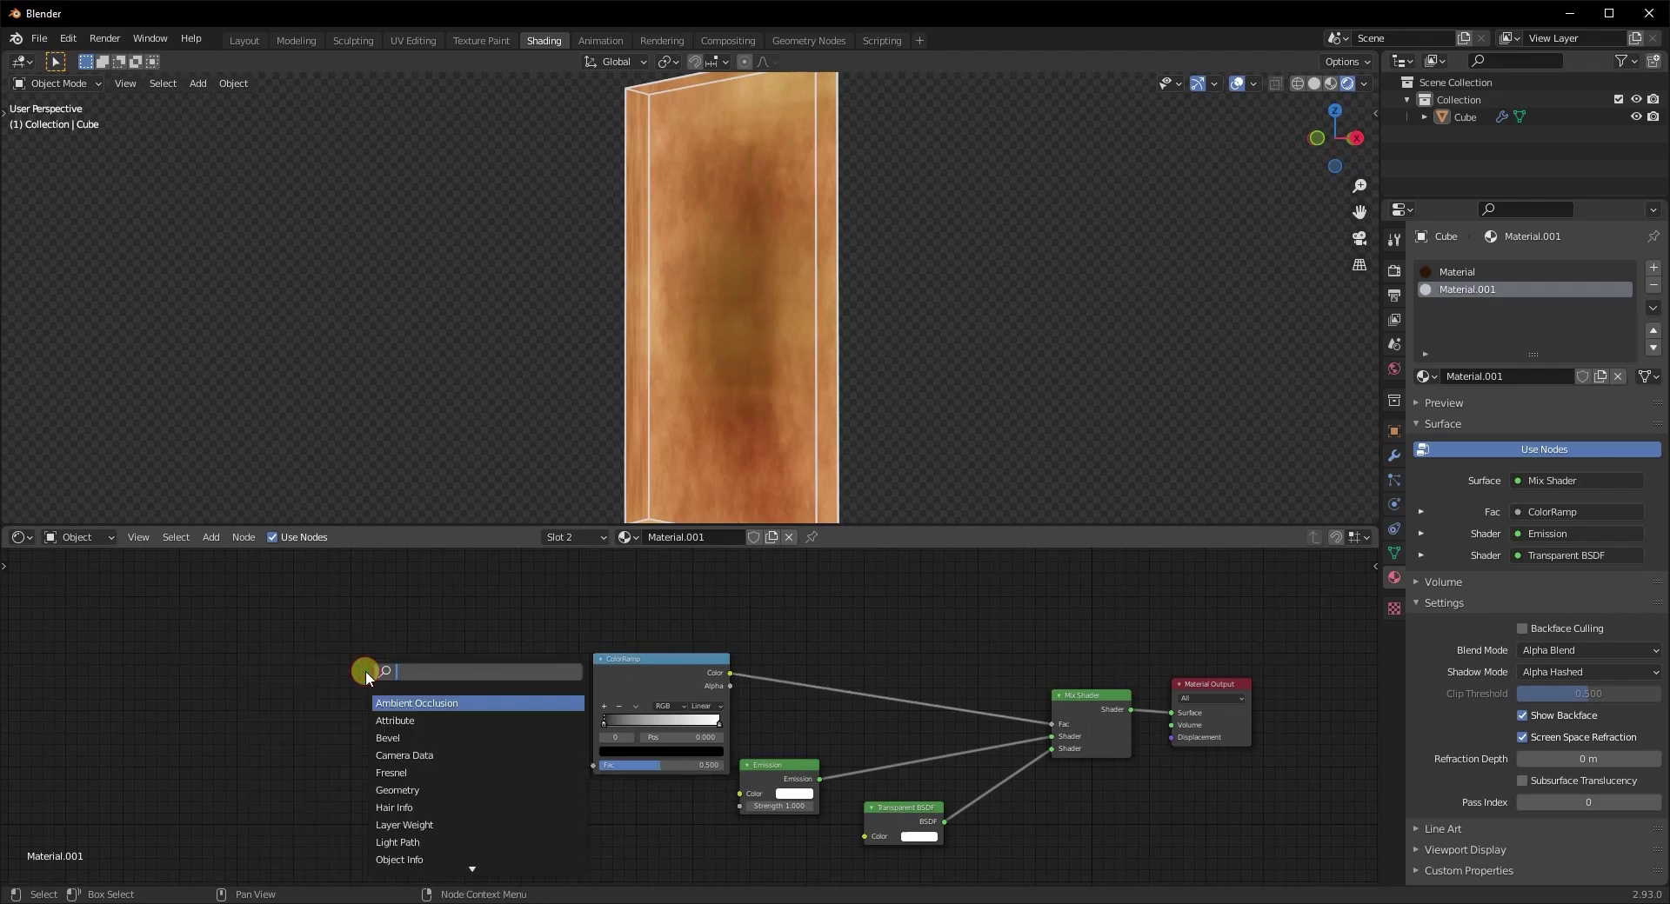
{"action": "type", "text": "noise"}
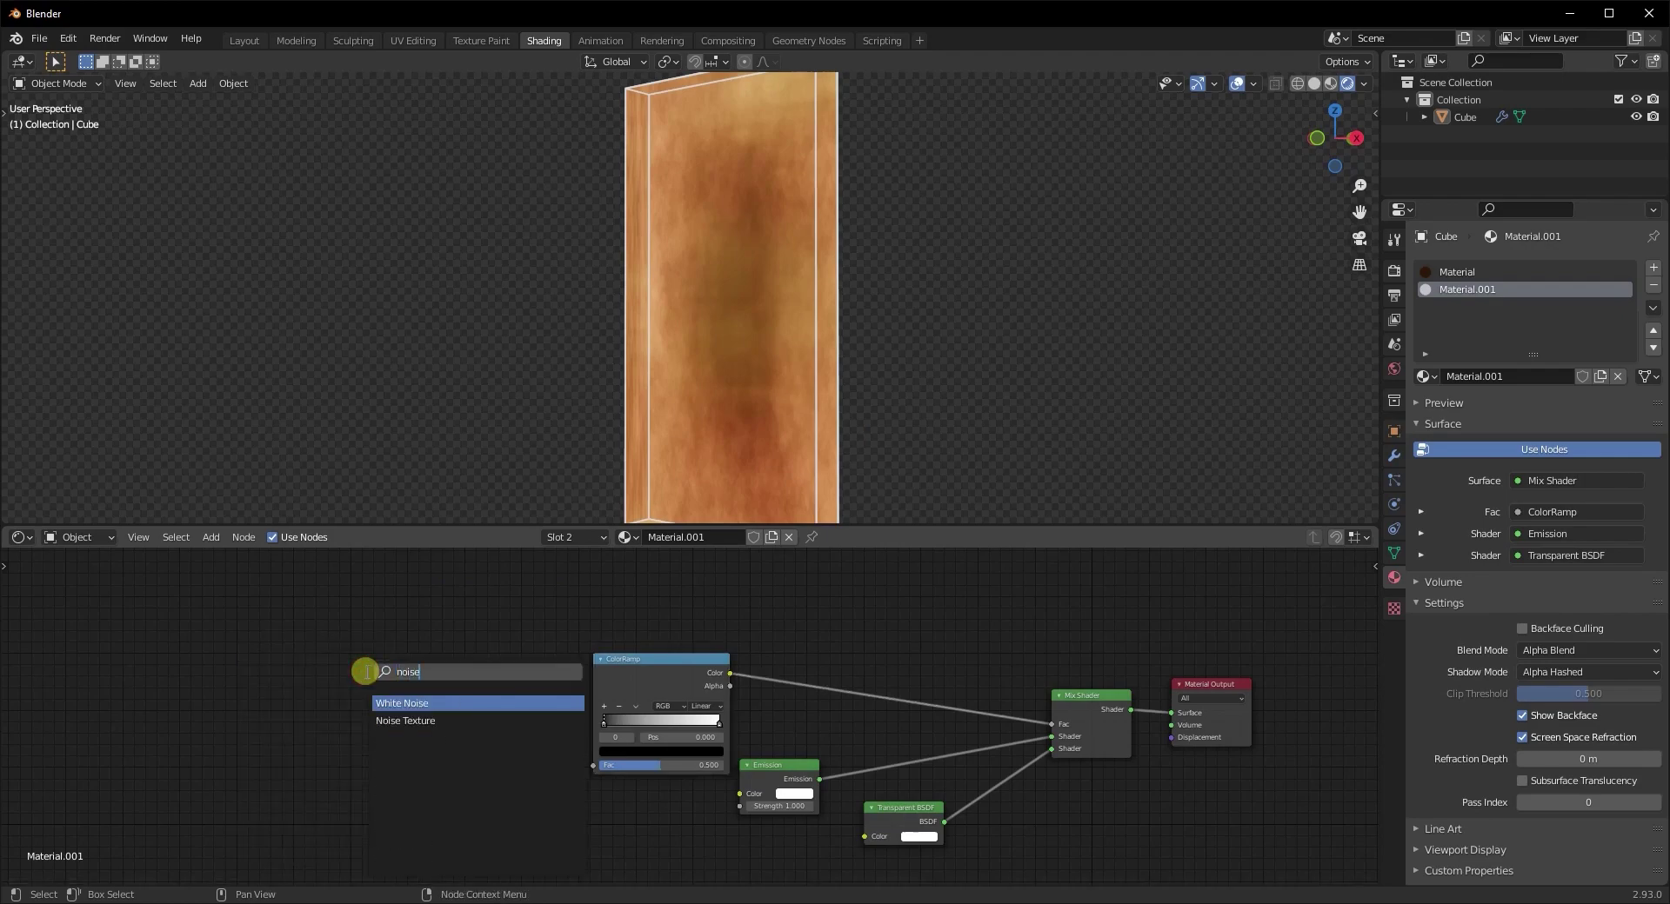
{"action": "key", "text": "Return"}
{"action": "scroll", "coordinate": [472, 738], "scroll_direction": "up", "scroll_amount": 1}
{"action": "left_click_drag", "start_coordinate": [405, 723], "coordinate": [568, 778]}
{"action": "middle_click_drag", "start_coordinate": [894, 384], "coordinate": [806, 397]}
{"action": "middle_click_drag", "start_coordinate": [343, 715], "coordinate": [515, 716]}
Step: Add Mapping and Texture Coordinate nodes to the Noise Texture and drive the mapping with Object coordinates
{"action": "scroll", "coordinate": [515, 717], "scroll_direction": "down", "scroll_amount": 3}
{"action": "key", "text": "ctrl+t"}
{"action": "middle_click_drag", "start_coordinate": [540, 653], "coordinate": [627, 652]}
{"action": "left_click_drag", "start_coordinate": [387, 760], "coordinate": [407, 736]}
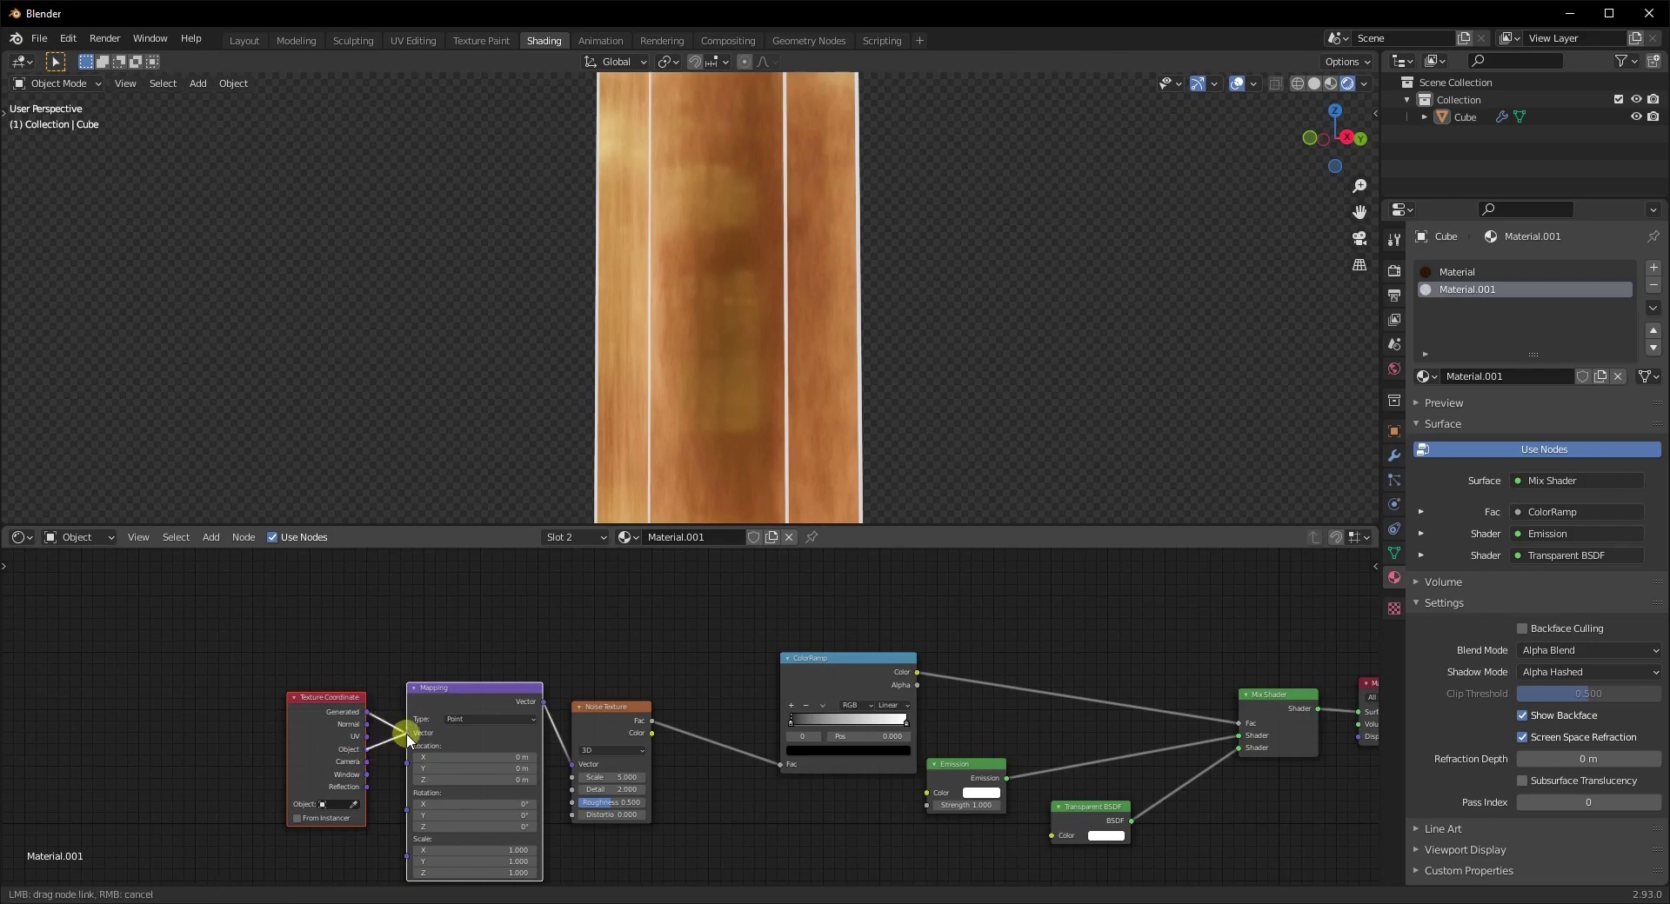
{"action": "left_click_drag", "start_coordinate": [407, 736], "coordinate": [409, 735]}
{"action": "scroll", "coordinate": [817, 798], "scroll_direction": "up", "scroll_amount": 2}
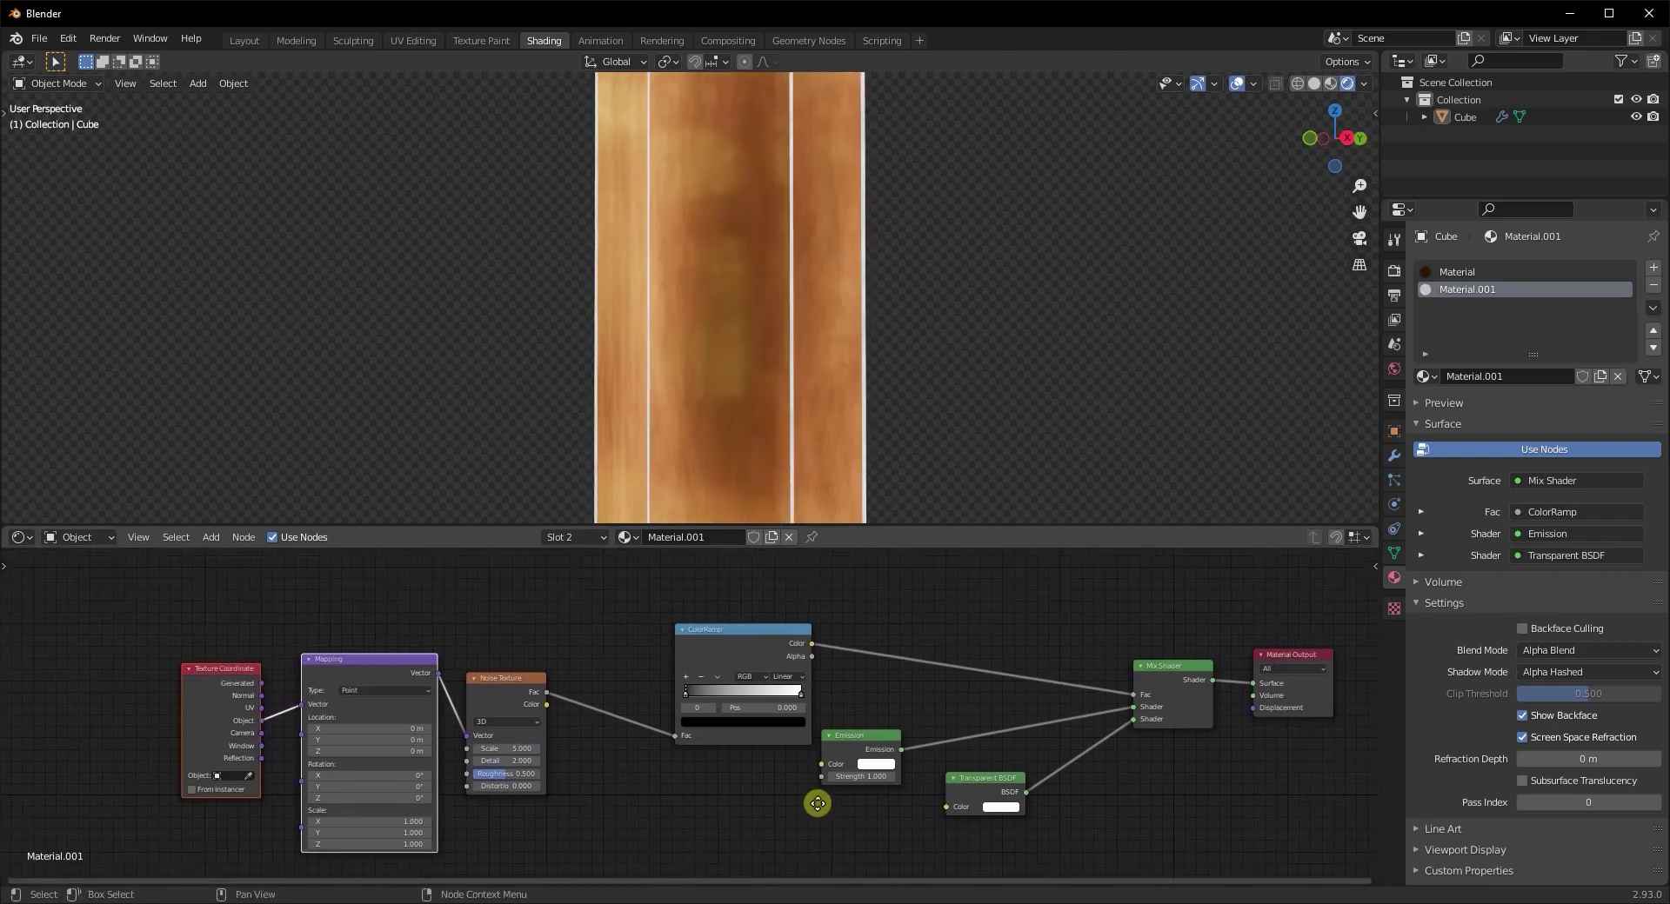
Step: Set the Emission node's strength to 5 and its color to orange, and check the slab's glowing edges
{"action": "scroll", "coordinate": [900, 382], "scroll_direction": "up", "scroll_amount": 1}
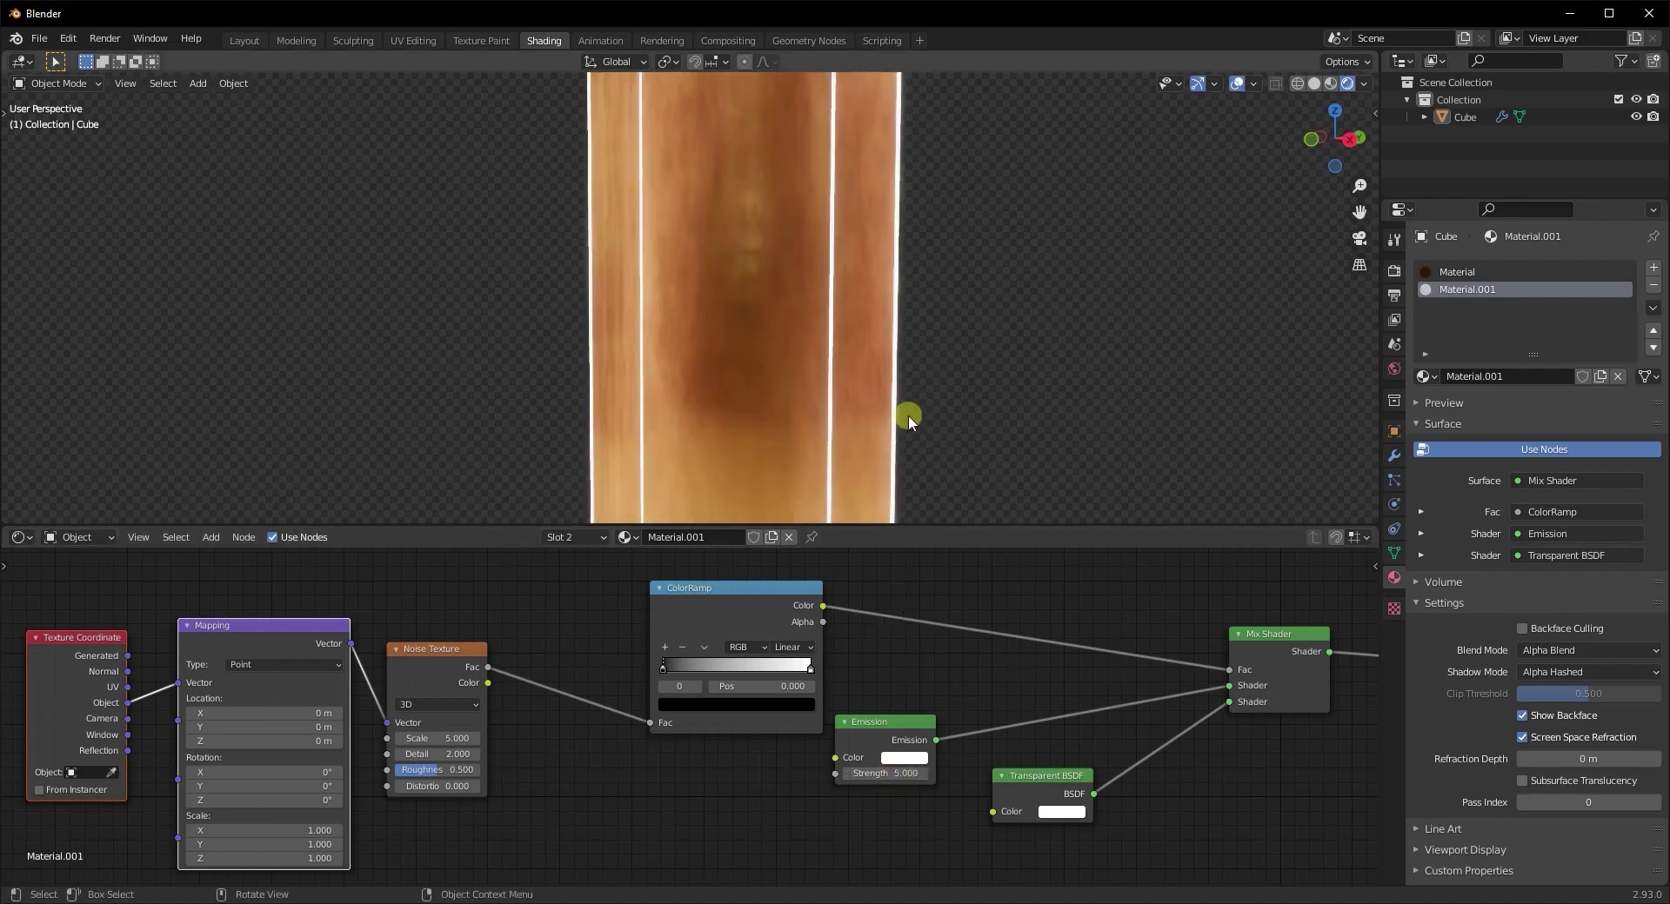
{"action": "left_click", "coordinate": [904, 759]}
{"action": "left_click_drag", "start_coordinate": [946, 609], "coordinate": [927, 645]}
{"action": "scroll", "coordinate": [1000, 380], "scroll_direction": "down", "scroll_amount": 3}
{"action": "mouse_move", "coordinate": [990, 390]}
{"action": "middle_mouse_down"}
{"action": "mouse_move", "coordinate": [967, 396]}
{"action": "mouse_move", "coordinate": [981, 403]}
{"action": "middle_mouse_up"}
{"action": "scroll", "coordinate": [983, 404], "scroll_direction": "up", "scroll_amount": 3}
Step: Adjust the Wireframe modifier's thickness while watching the slab's edges
{"action": "left_click", "coordinate": [1397, 453]}
{"action": "left_click_drag", "start_coordinate": [1570, 364], "coordinate": [1015, 357]}
{"action": "middle_click_drag", "start_coordinate": [1014, 357], "coordinate": [943, 396]}
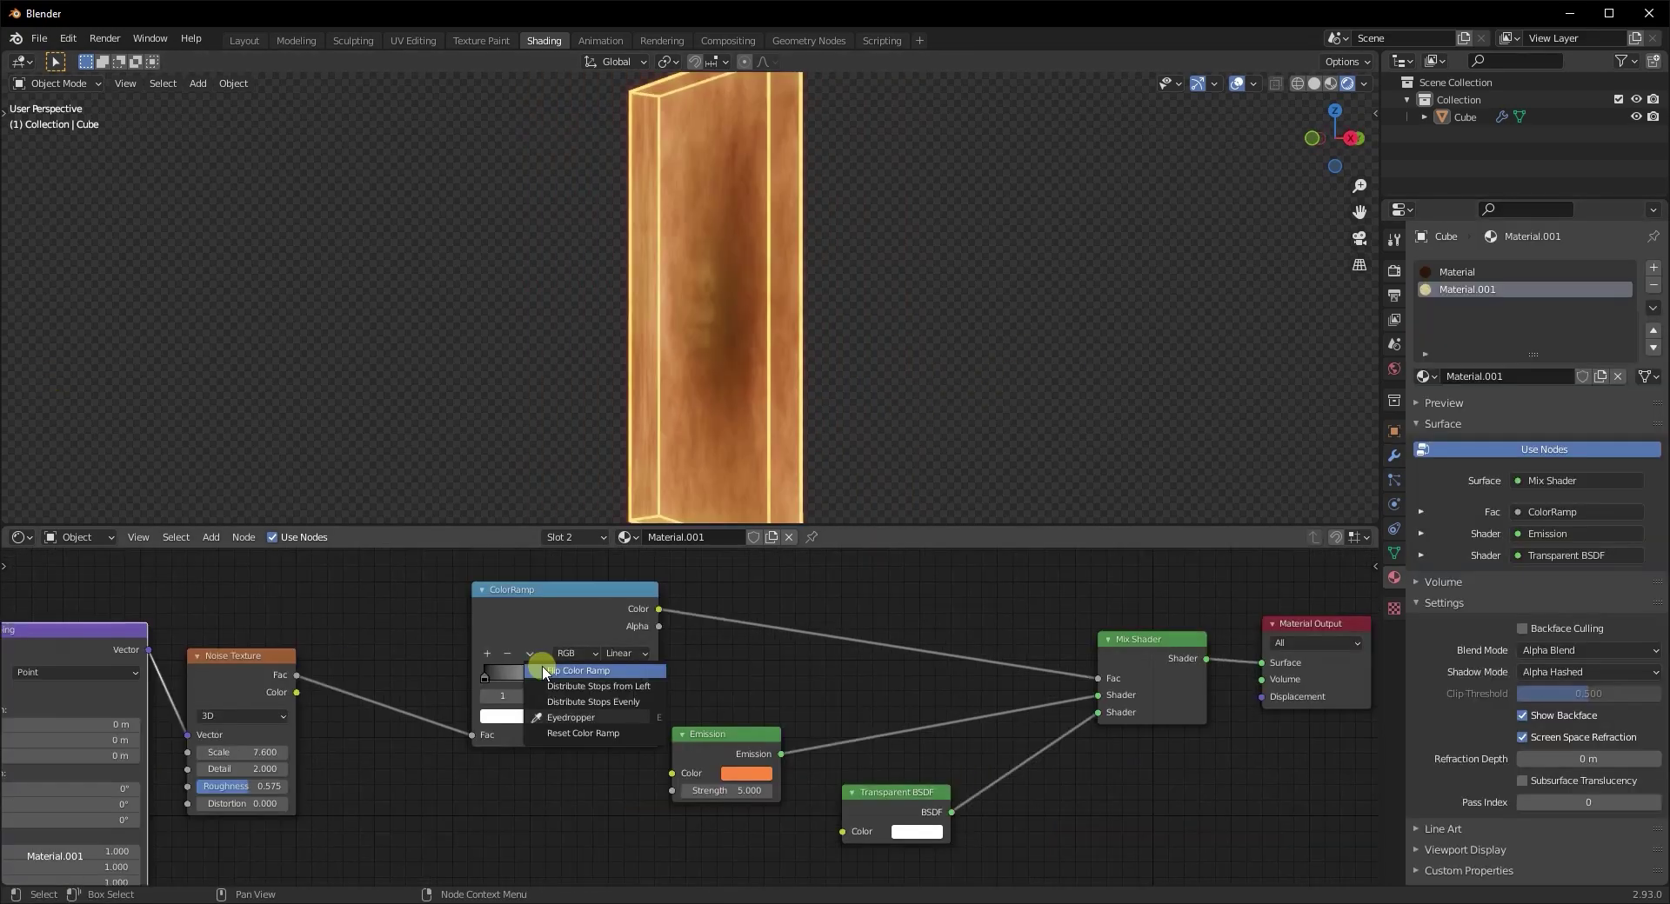
Step: Flip the ColorRamp, move its white stop to about 0.464 and inspect the broken-up edges from several angles
{"action": "left_click", "coordinate": [543, 672]}
{"action": "scroll", "coordinate": [571, 827], "scroll_direction": "up", "scroll_amount": 2}
{"action": "left_click_drag", "start_coordinate": [610, 681], "coordinate": [709, 683]}
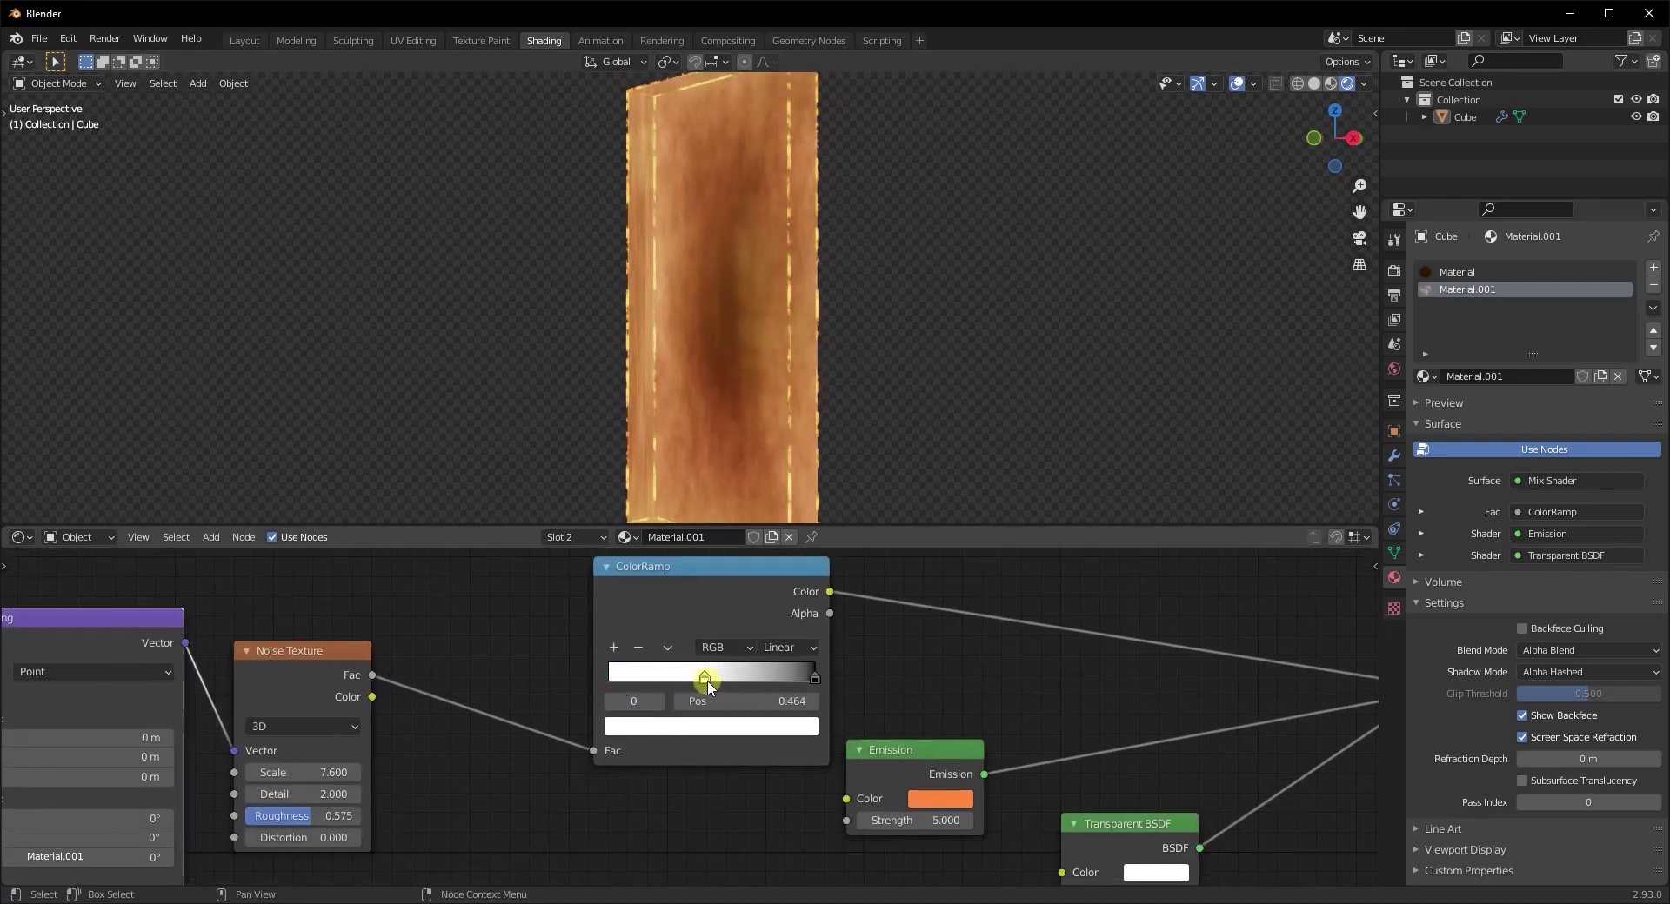
{"action": "scroll", "coordinate": [1010, 315], "scroll_direction": "up", "scroll_amount": 2}
{"action": "middle_click_drag", "start_coordinate": [1010, 315], "coordinate": [877, 391]}
{"action": "scroll", "coordinate": [876, 385], "scroll_direction": "up", "scroll_amount": 2}
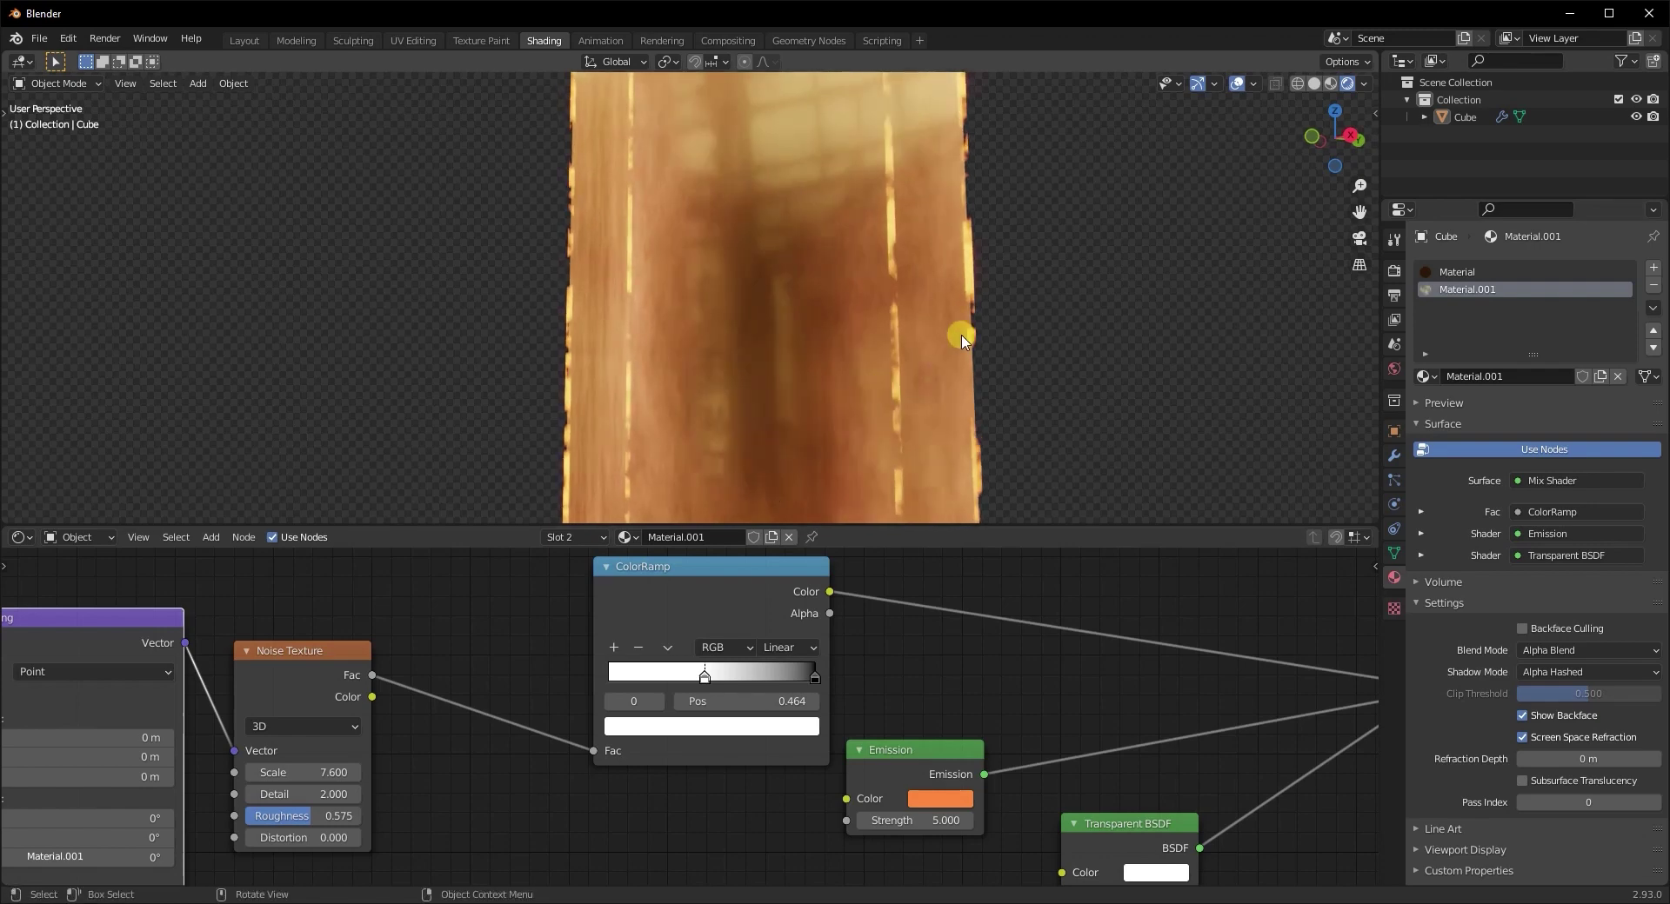
{"action": "scroll", "coordinate": [973, 305], "scroll_direction": "down", "scroll_amount": 5}
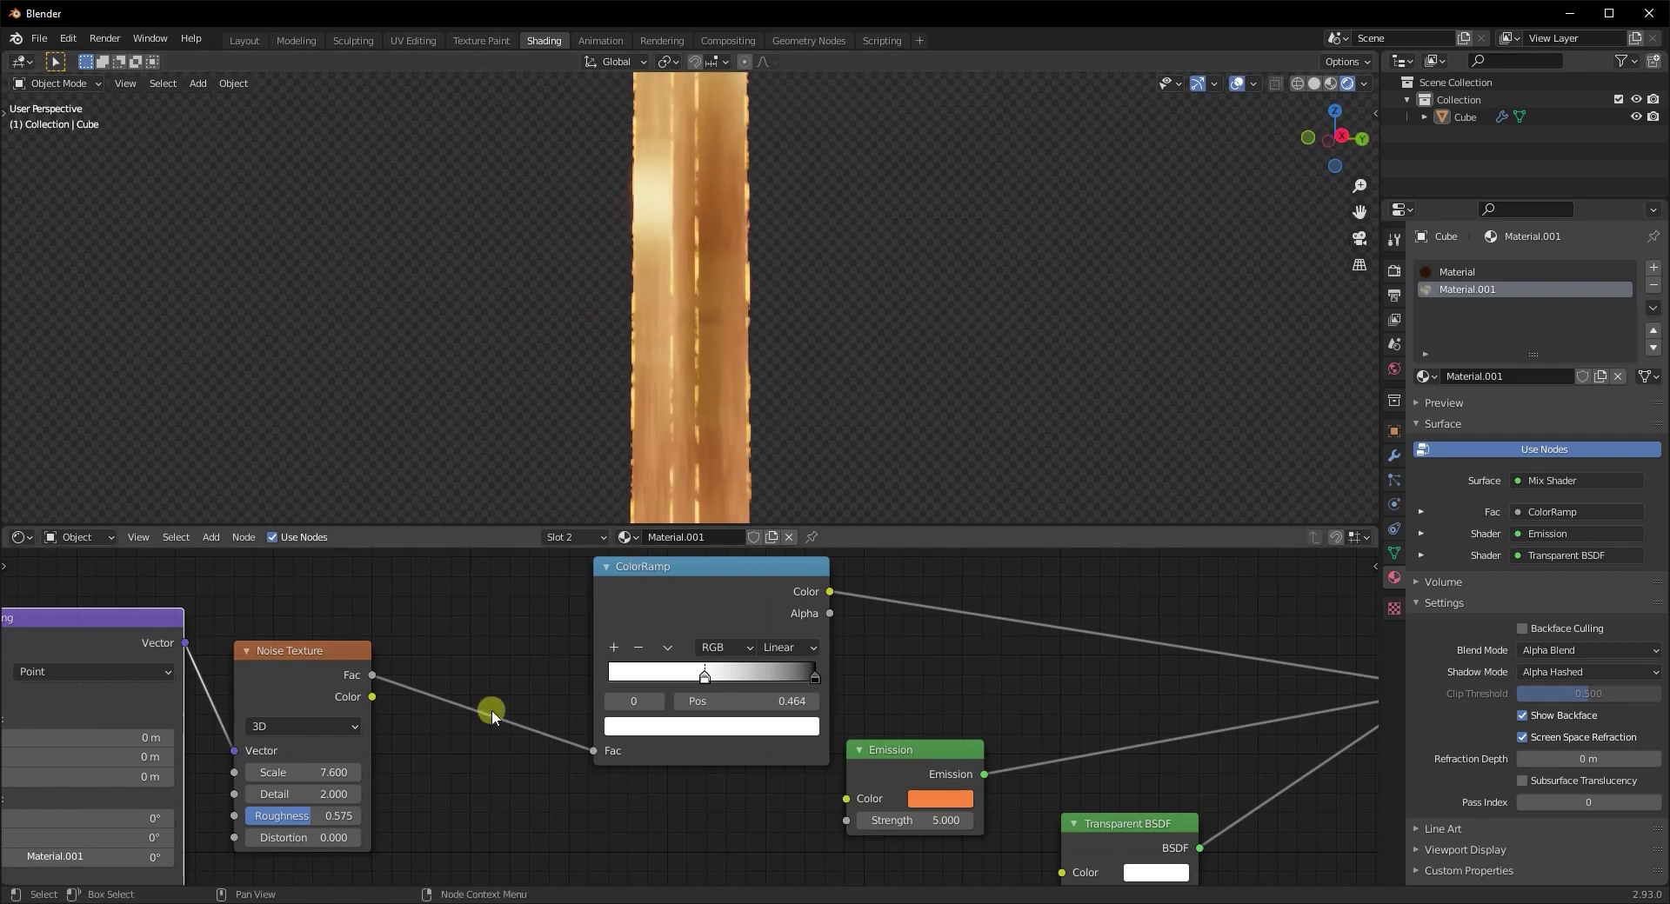
Step: Set the edge material's Noise Texture to scale 0.6, detail 16 and roughness 0.8
{"action": "middle_click_drag", "start_coordinate": [386, 778], "coordinate": [496, 787]}
{"action": "left_click_drag", "start_coordinate": [420, 780], "coordinate": [393, 784]}
{"action": "scroll", "coordinate": [696, 398], "scroll_direction": "down", "scroll_amount": 4}
{"action": "mouse_move", "coordinate": [696, 398]}
{"action": "middle_mouse_down"}
{"action": "mouse_move", "coordinate": [733, 410]}
{"action": "mouse_move", "coordinate": [678, 384]}
{"action": "mouse_move", "coordinate": [704, 369]}
{"action": "mouse_move", "coordinate": [795, 383]}
{"action": "mouse_move", "coordinate": [651, 405]}
{"action": "mouse_move", "coordinate": [691, 405]}
{"action": "middle_mouse_up"}
{"action": "scroll", "coordinate": [652, 405], "scroll_direction": "up", "scroll_amount": 2}
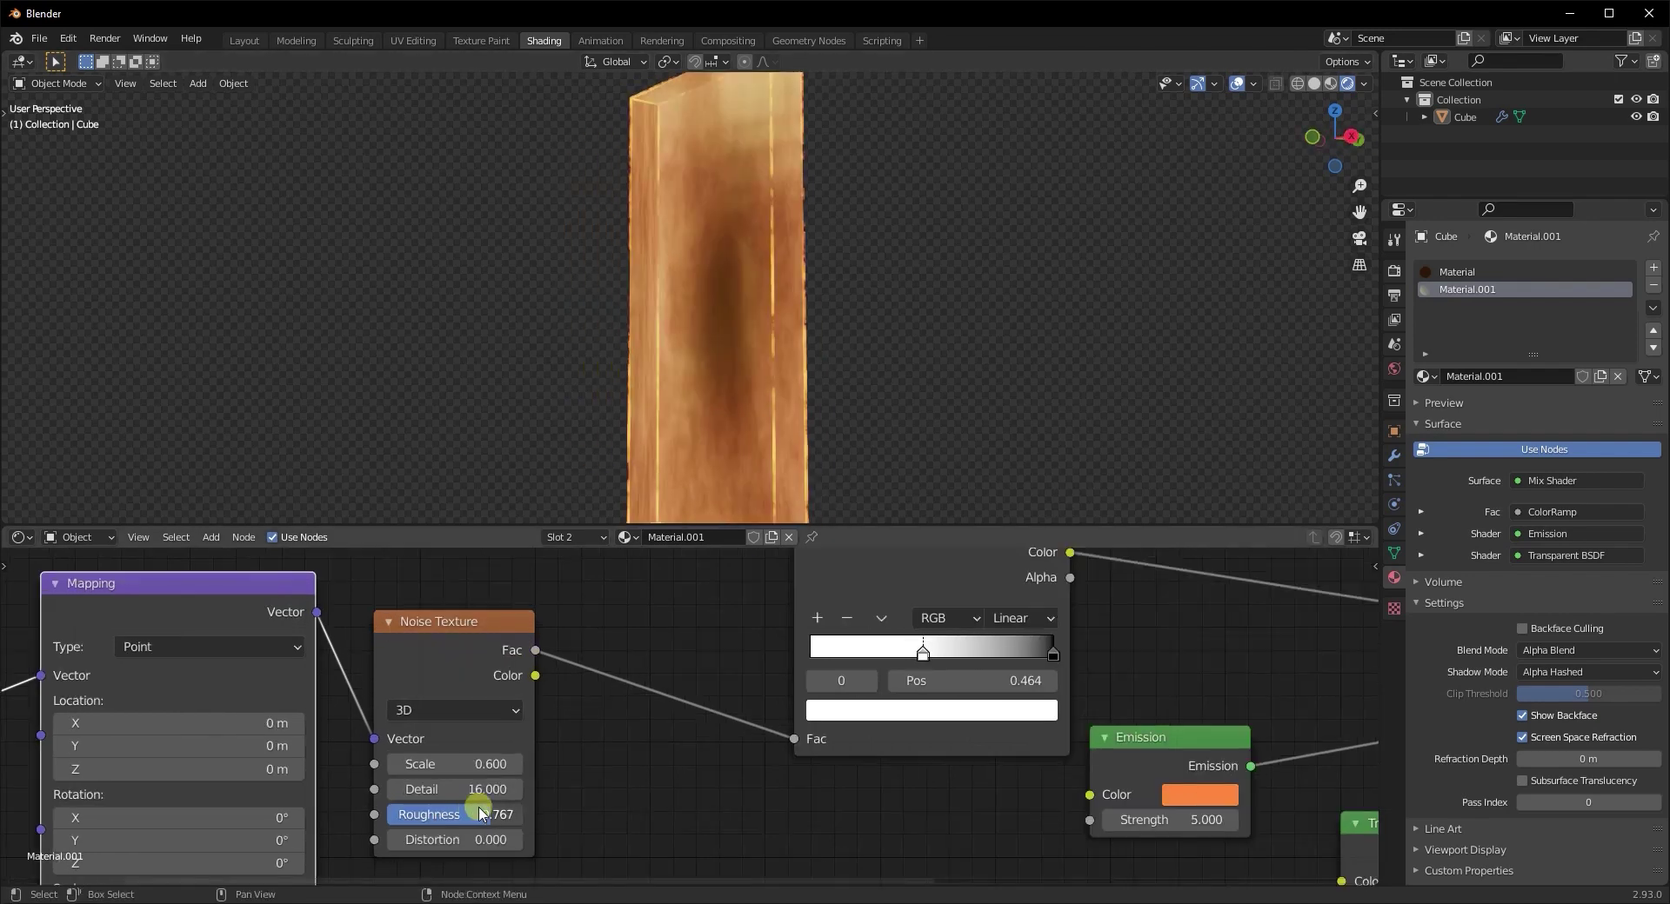
{"action": "left_click_drag", "start_coordinate": [477, 813], "coordinate": [453, 821]}
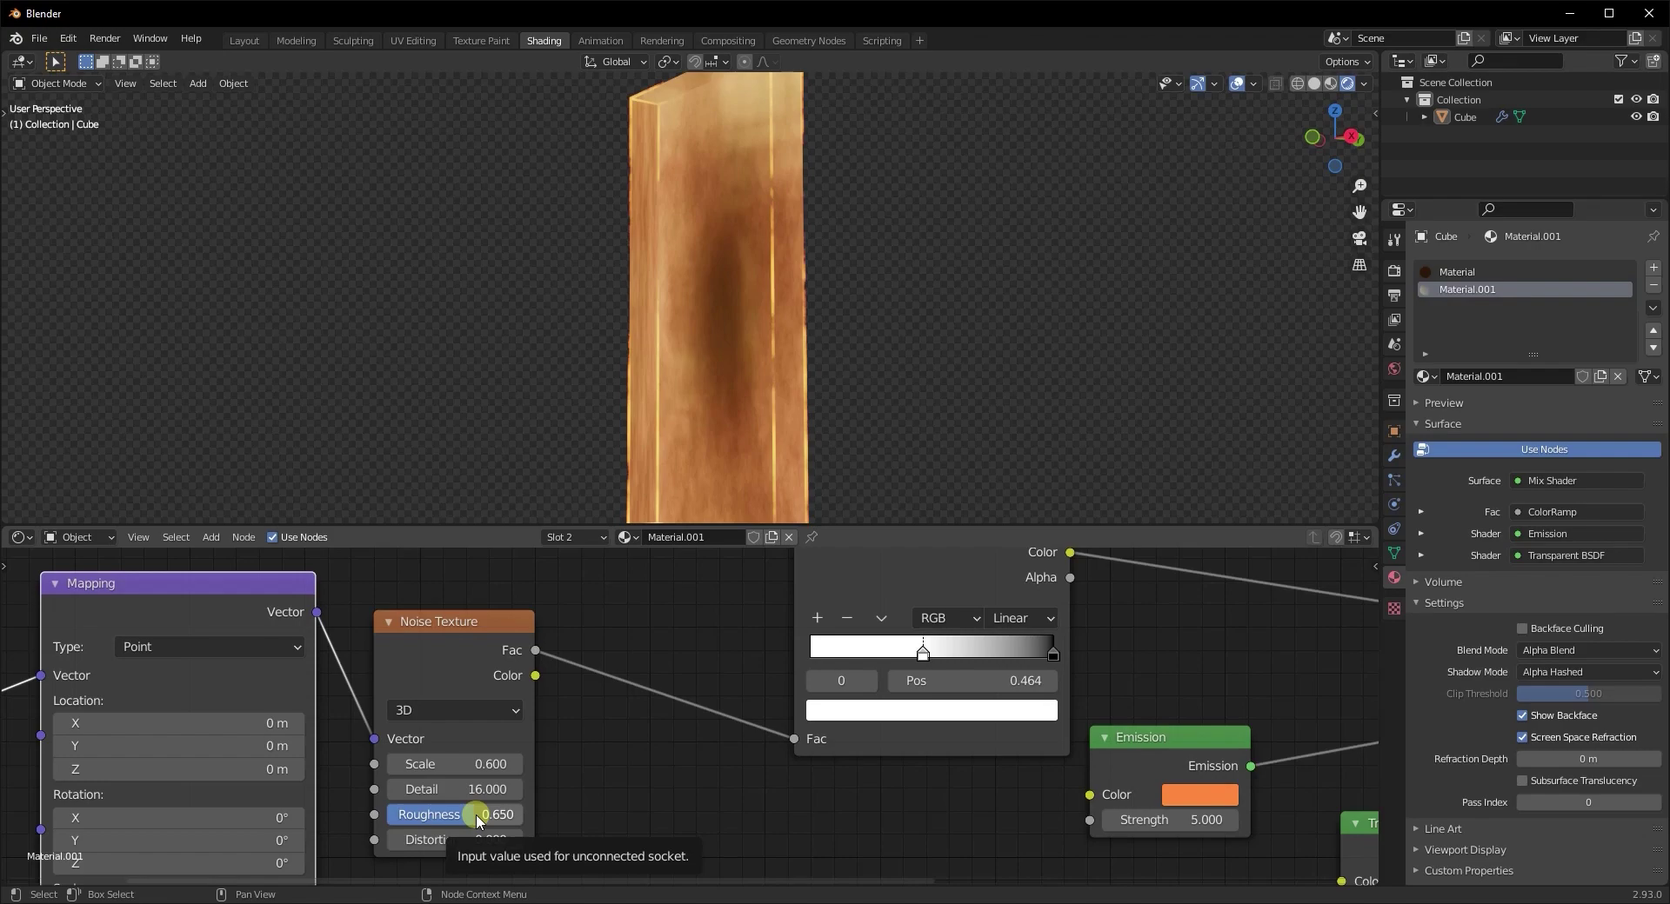
{"action": "left_click", "coordinate": [473, 815]}
{"action": "type", "text": "0.8"}
{"action": "key", "text": "Return"}
{"action": "scroll", "coordinate": [943, 436], "scroll_direction": "up", "scroll_amount": 4}
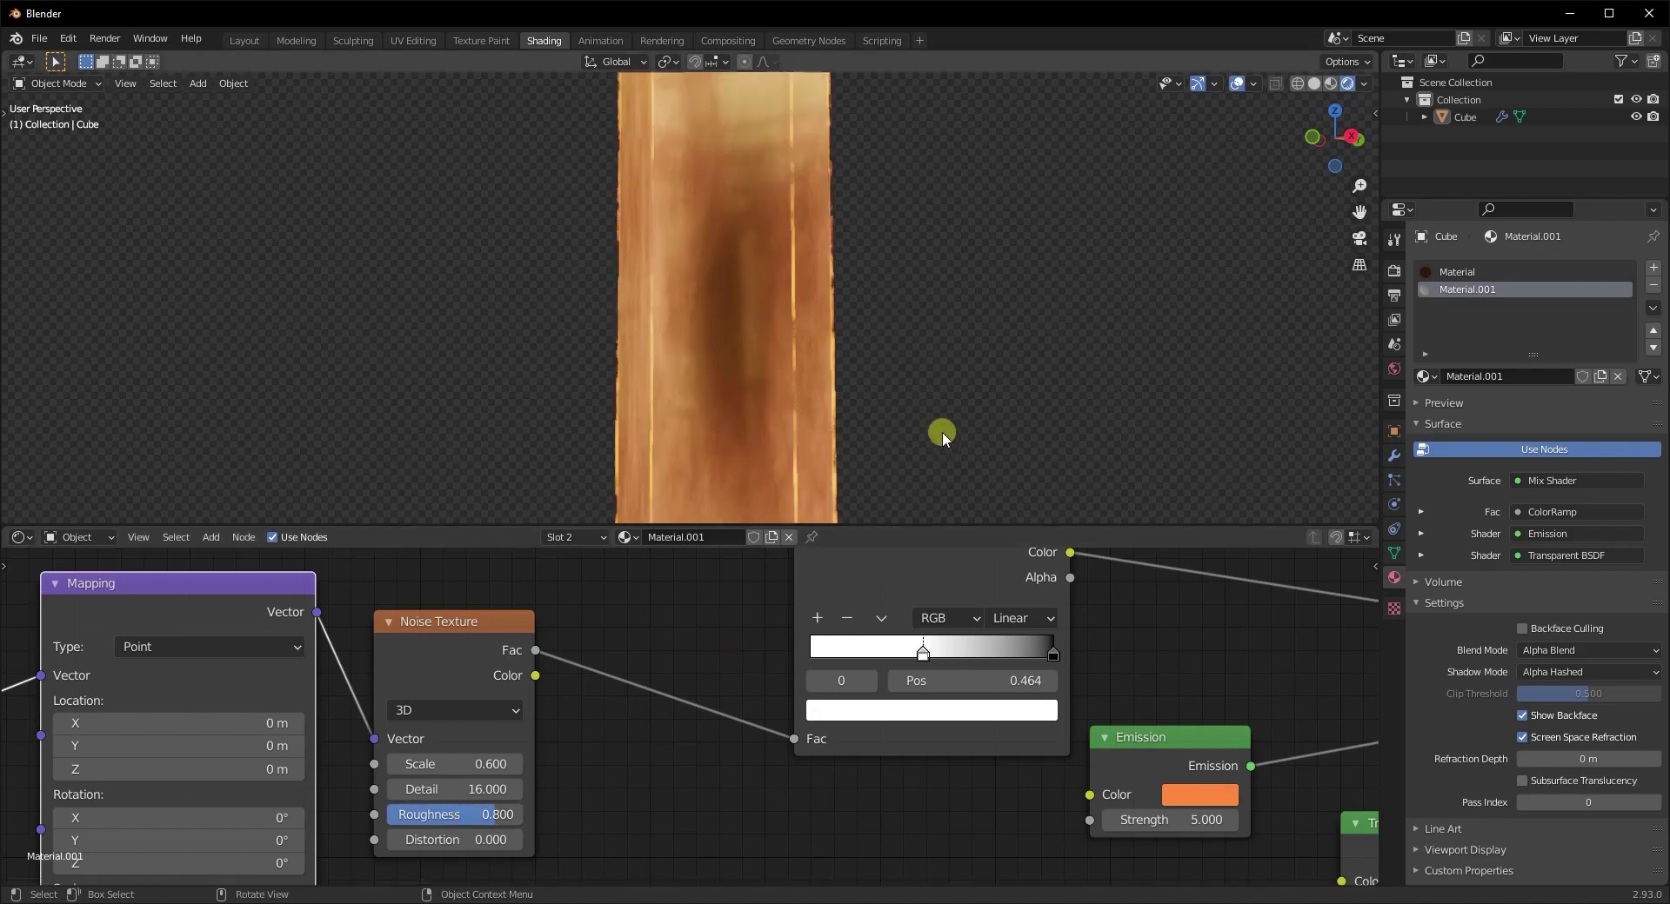
Step: Shift the ColorRamp's white stop slightly toward the white end and move the black stop to about 0.895
{"action": "mouse_move", "coordinate": [922, 652]}
{"action": "left_mouse_down"}
{"action": "mouse_move", "coordinate": [905, 653]}
{"action": "mouse_move", "coordinate": [916, 661]}
{"action": "left_mouse_up"}
{"action": "left_click_drag", "start_coordinate": [1052, 652], "coordinate": [1030, 656]}
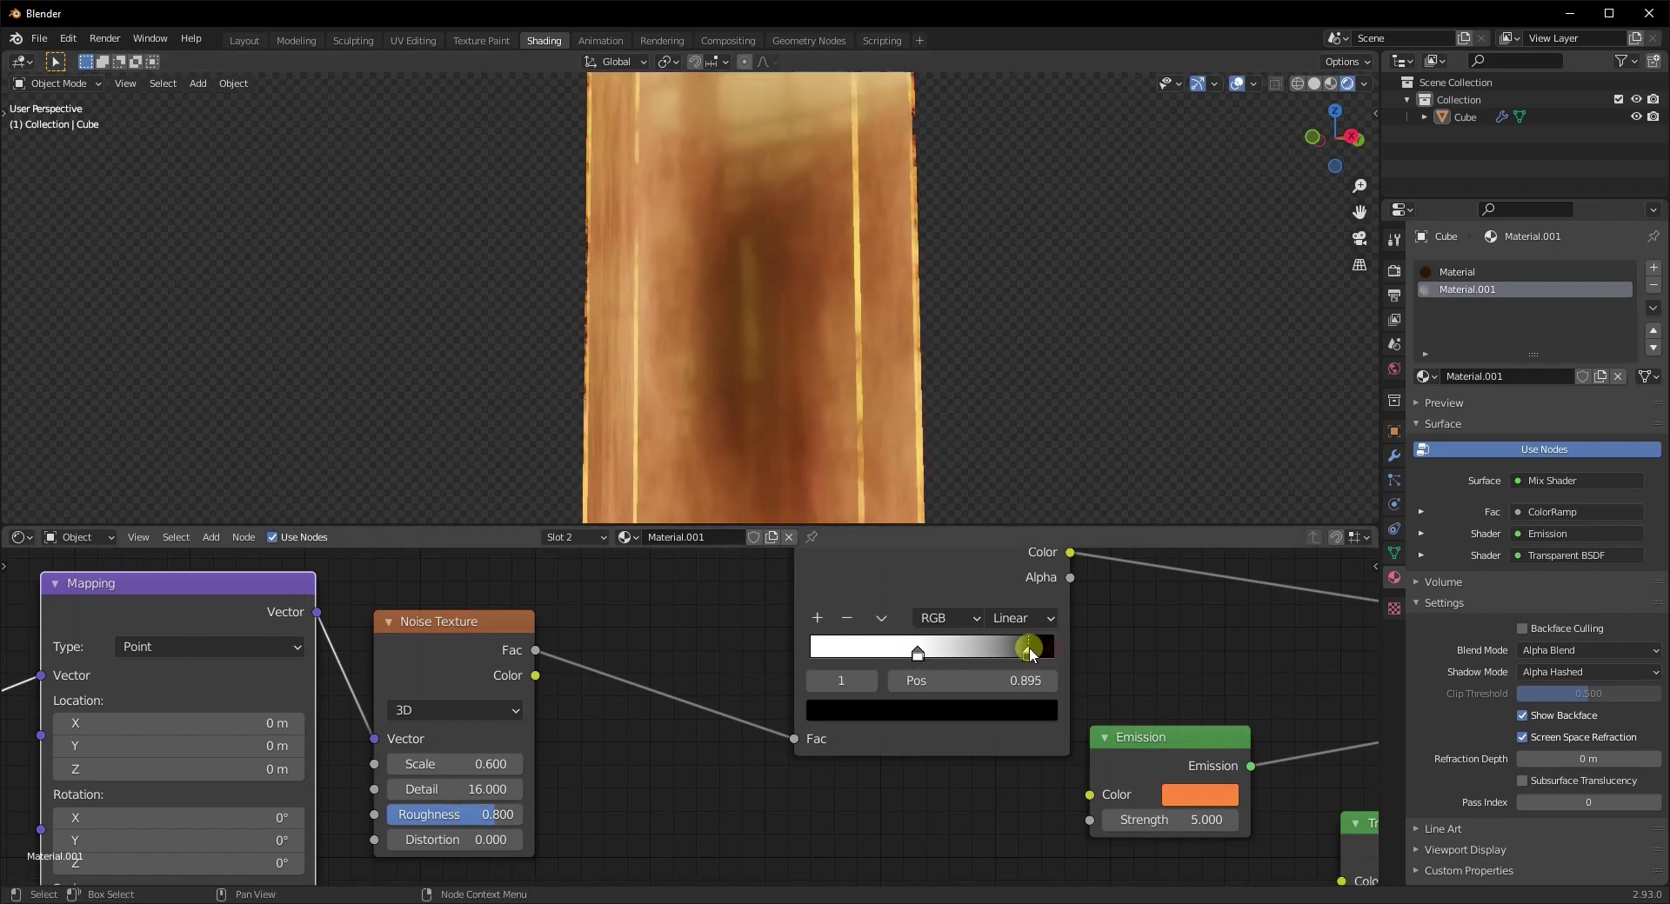
Step: Switch to the Layout workspace and set the animation's end frame to 100
{"action": "scroll", "coordinate": [1054, 401], "scroll_direction": "down", "scroll_amount": 5}
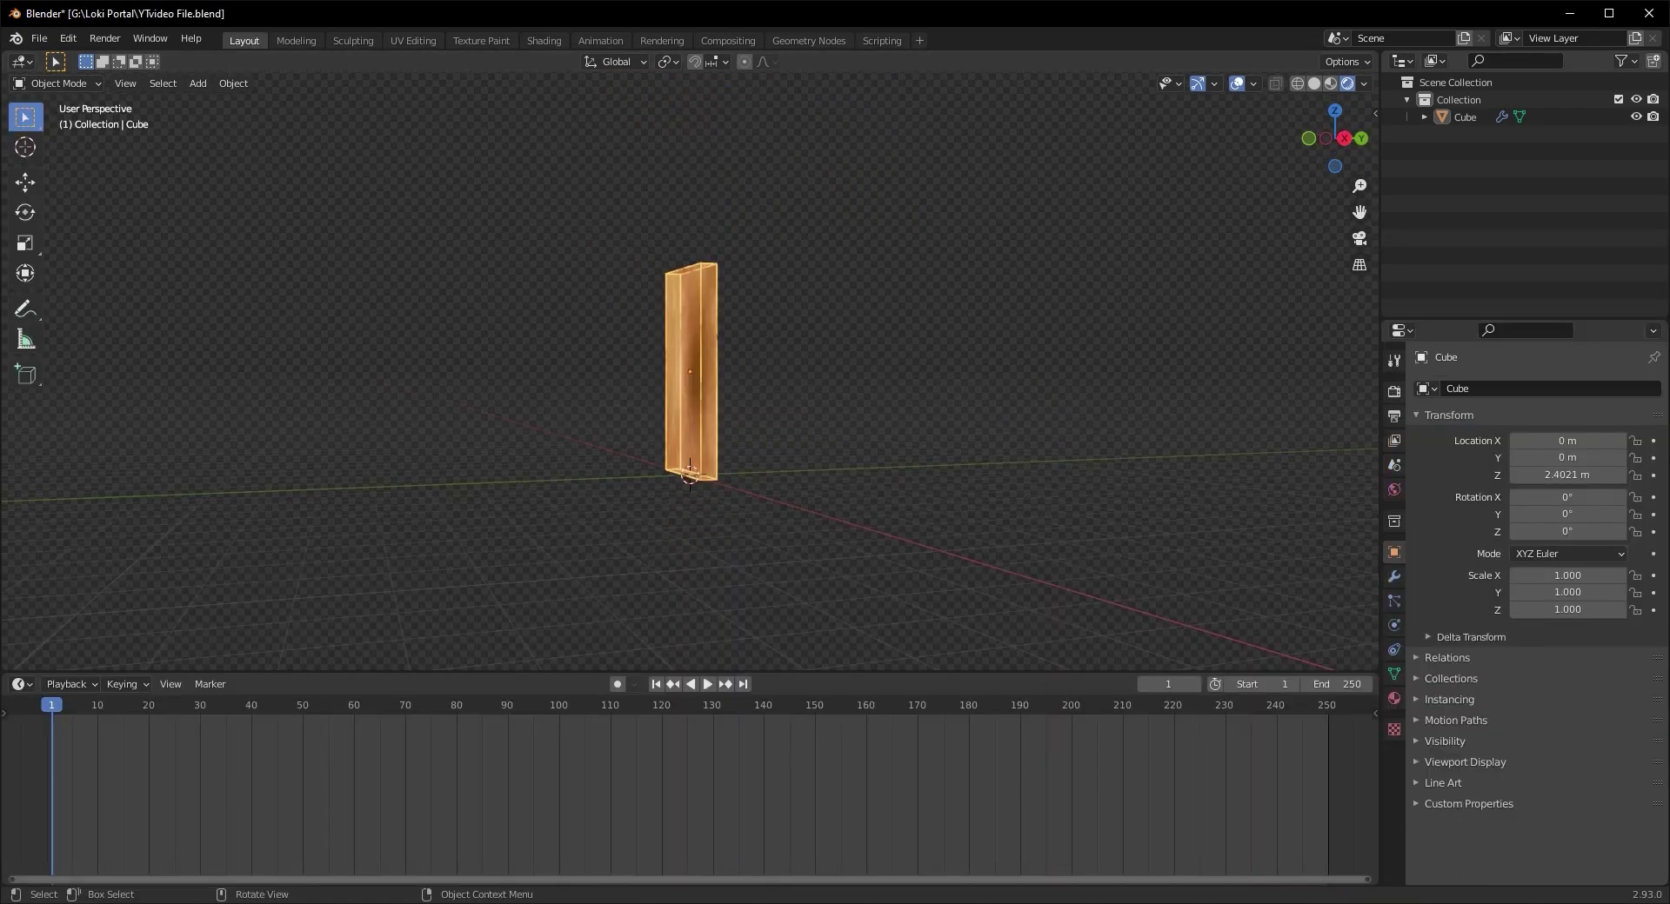
{"action": "left_click", "coordinate": [701, 382]}
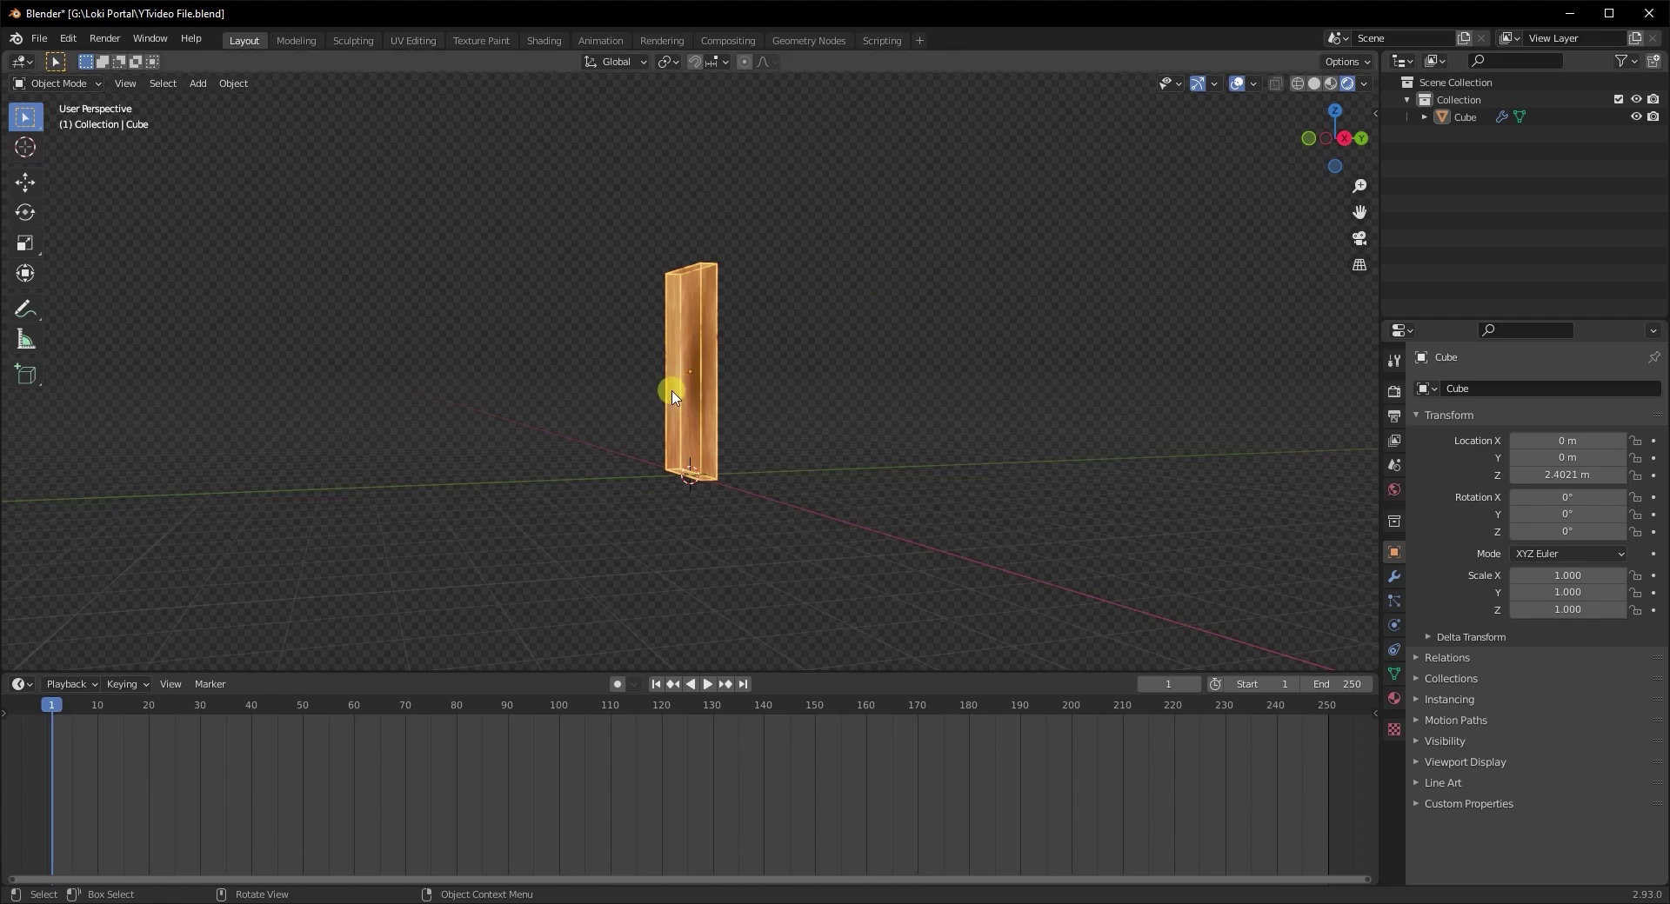
{"action": "middle_click_drag", "start_coordinate": [677, 396], "coordinate": [740, 439]}
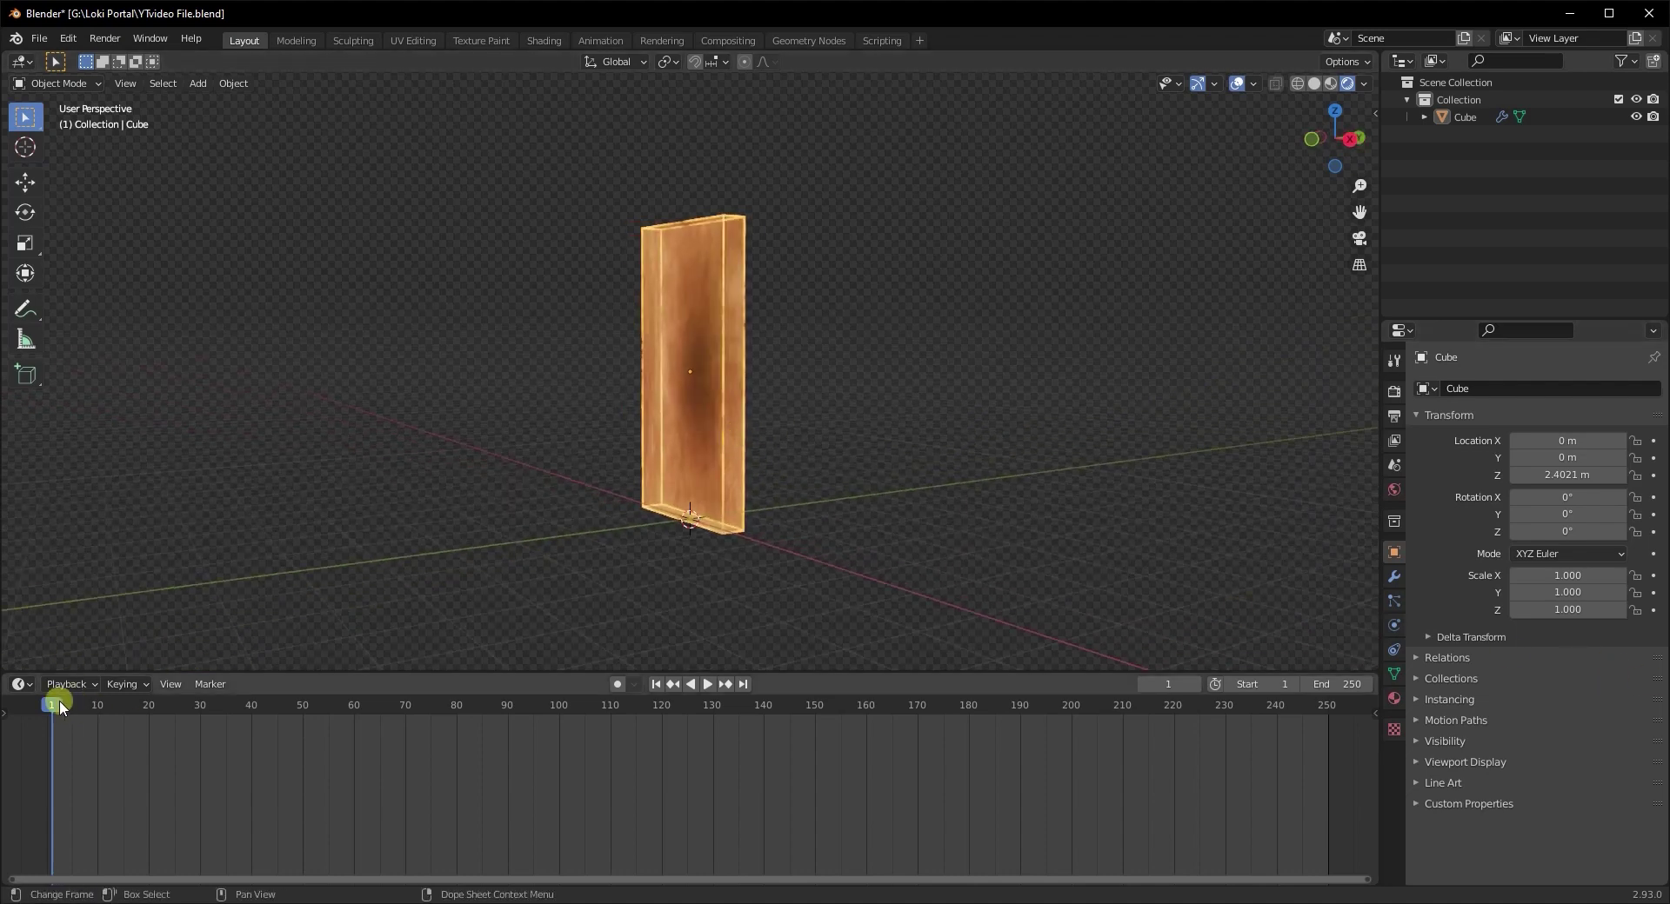
{"action": "left_click", "coordinate": [1340, 685]}
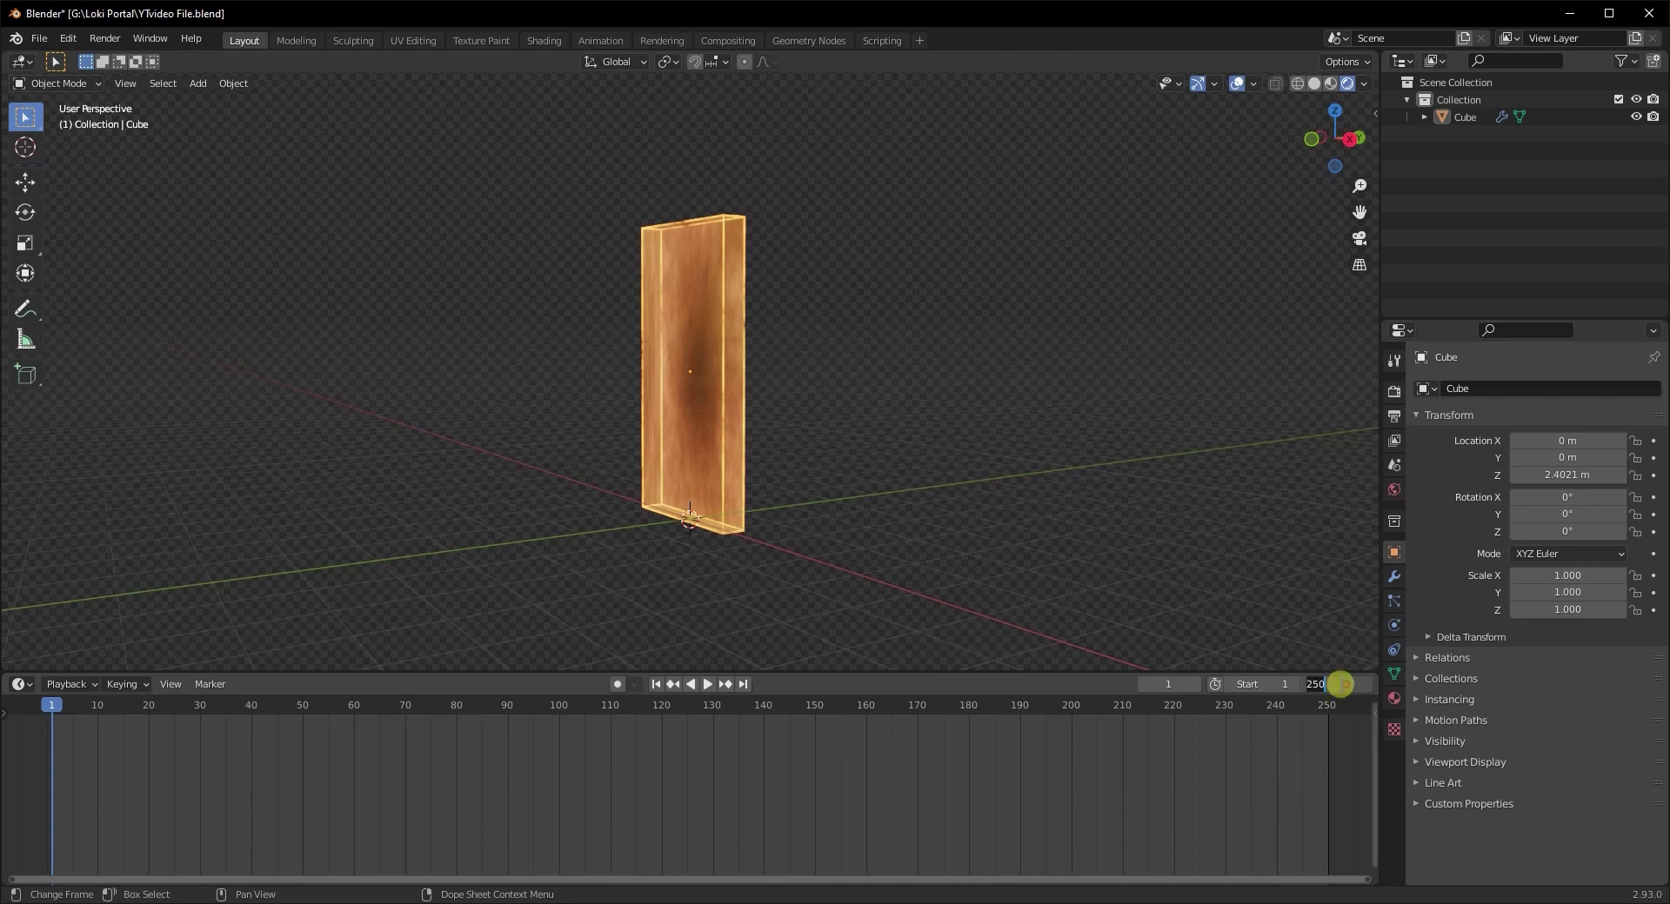
{"action": "key", "text": "Return"}
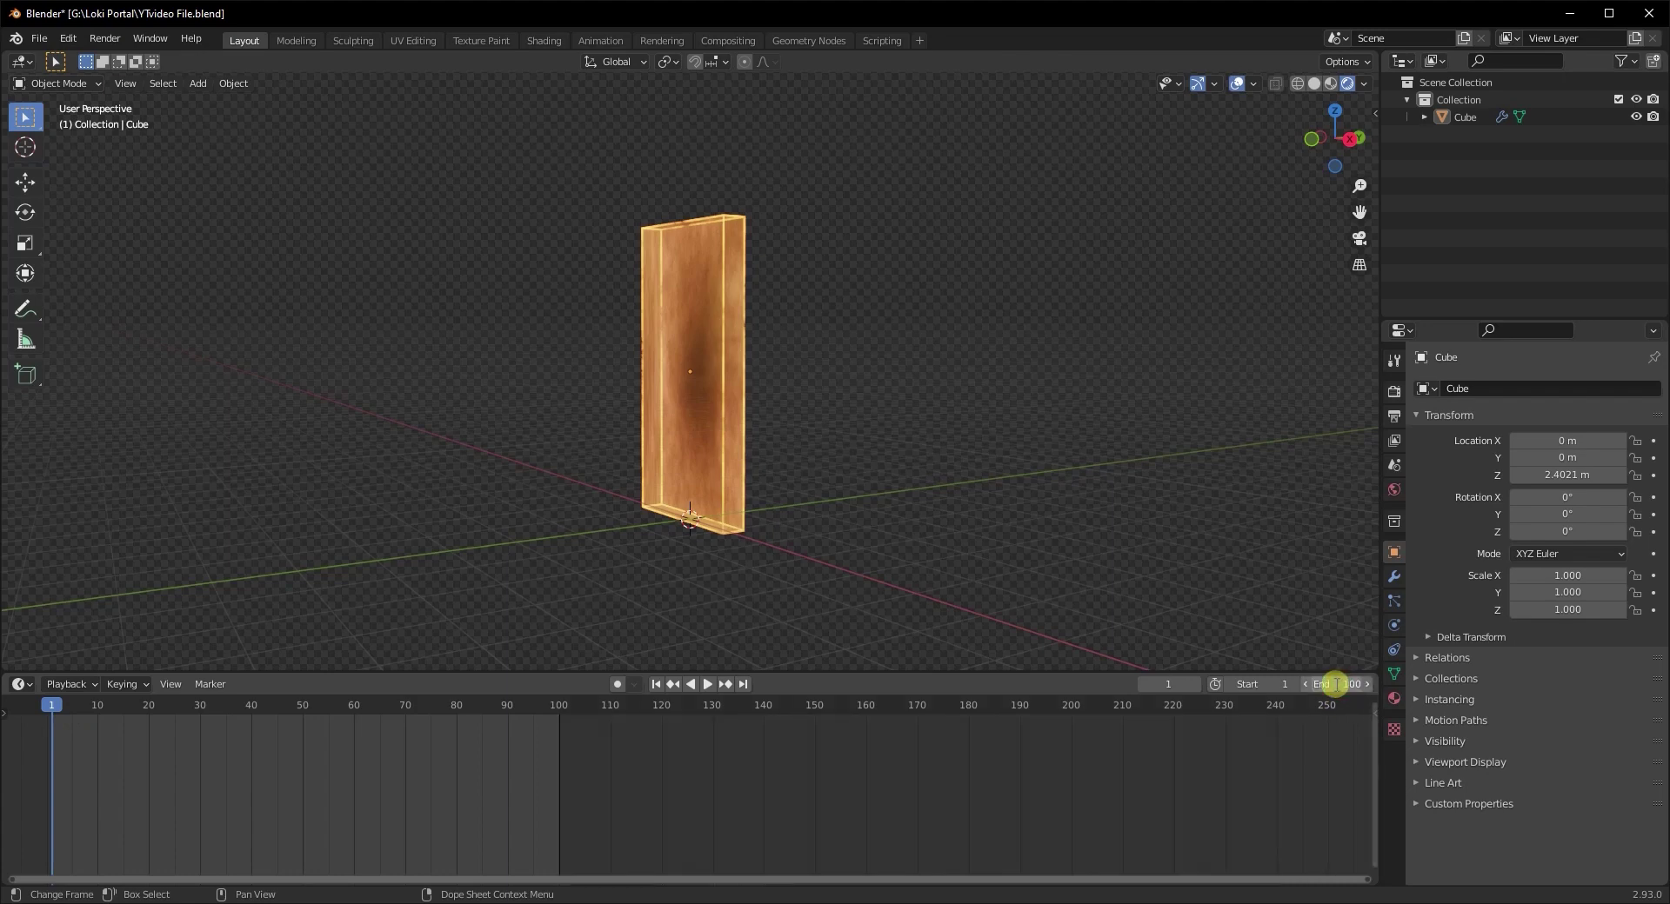
Step: Set the slab's X, Y and Z scale to 0 at frame 1 and keyframe it
{"action": "mouse_move", "coordinate": [439, 512]}
{"action": "middle_mouse_down"}
{"action": "mouse_move", "coordinate": [541, 496]}
{"action": "mouse_move", "coordinate": [458, 514]}
{"action": "middle_mouse_up"}
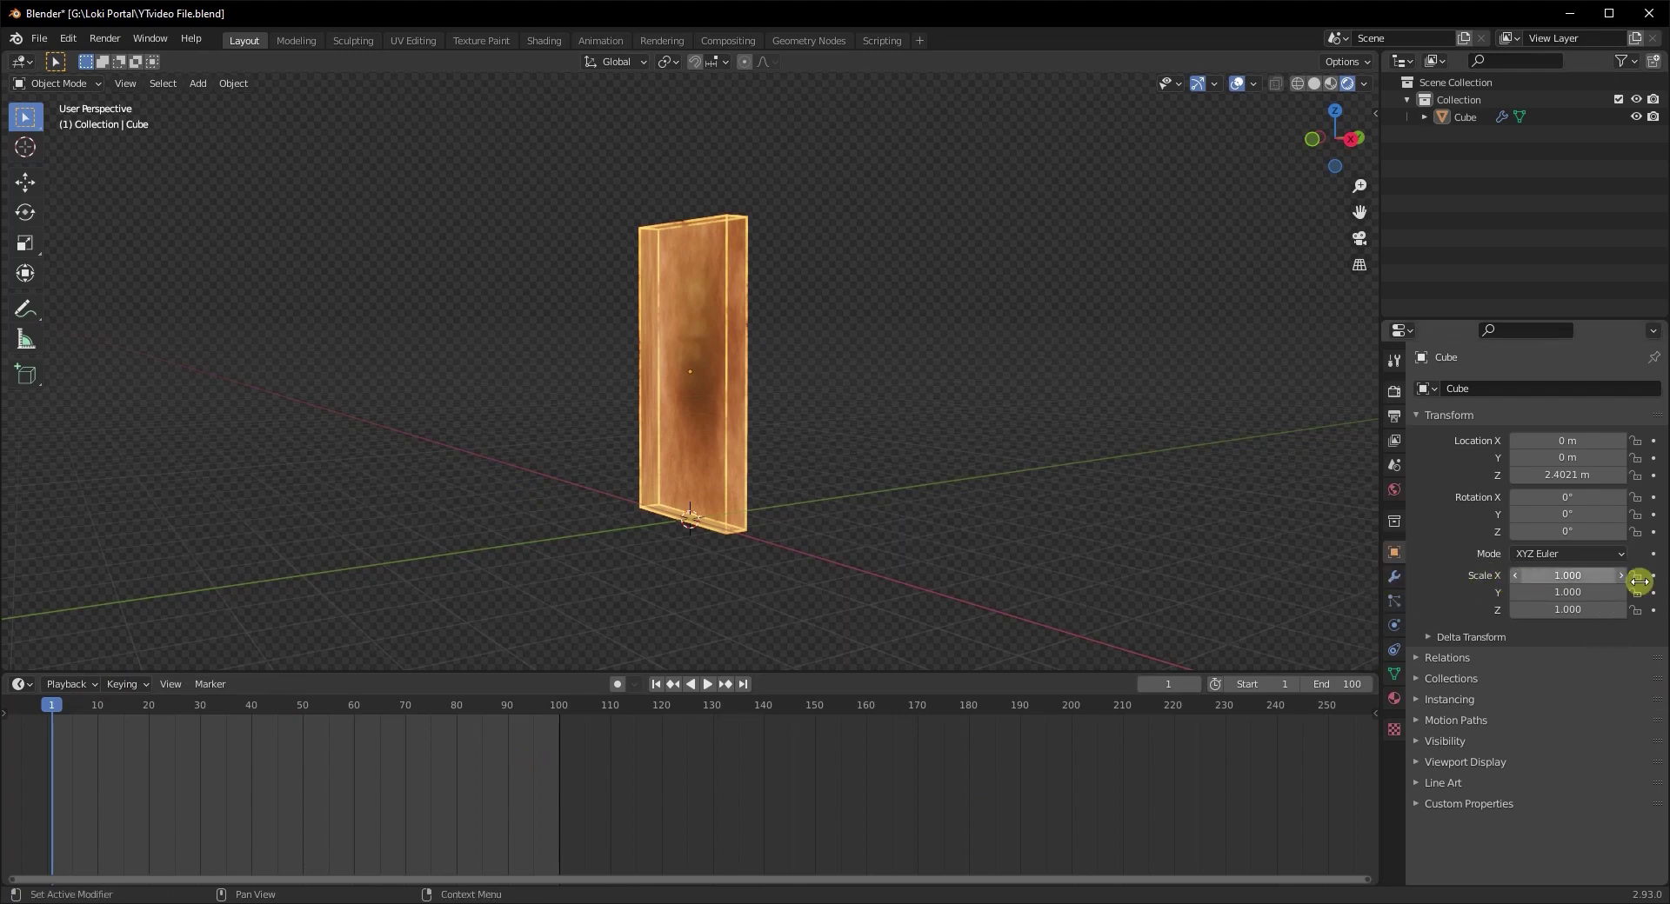
{"action": "left_click_drag", "start_coordinate": [1595, 578], "coordinate": [1595, 610]}
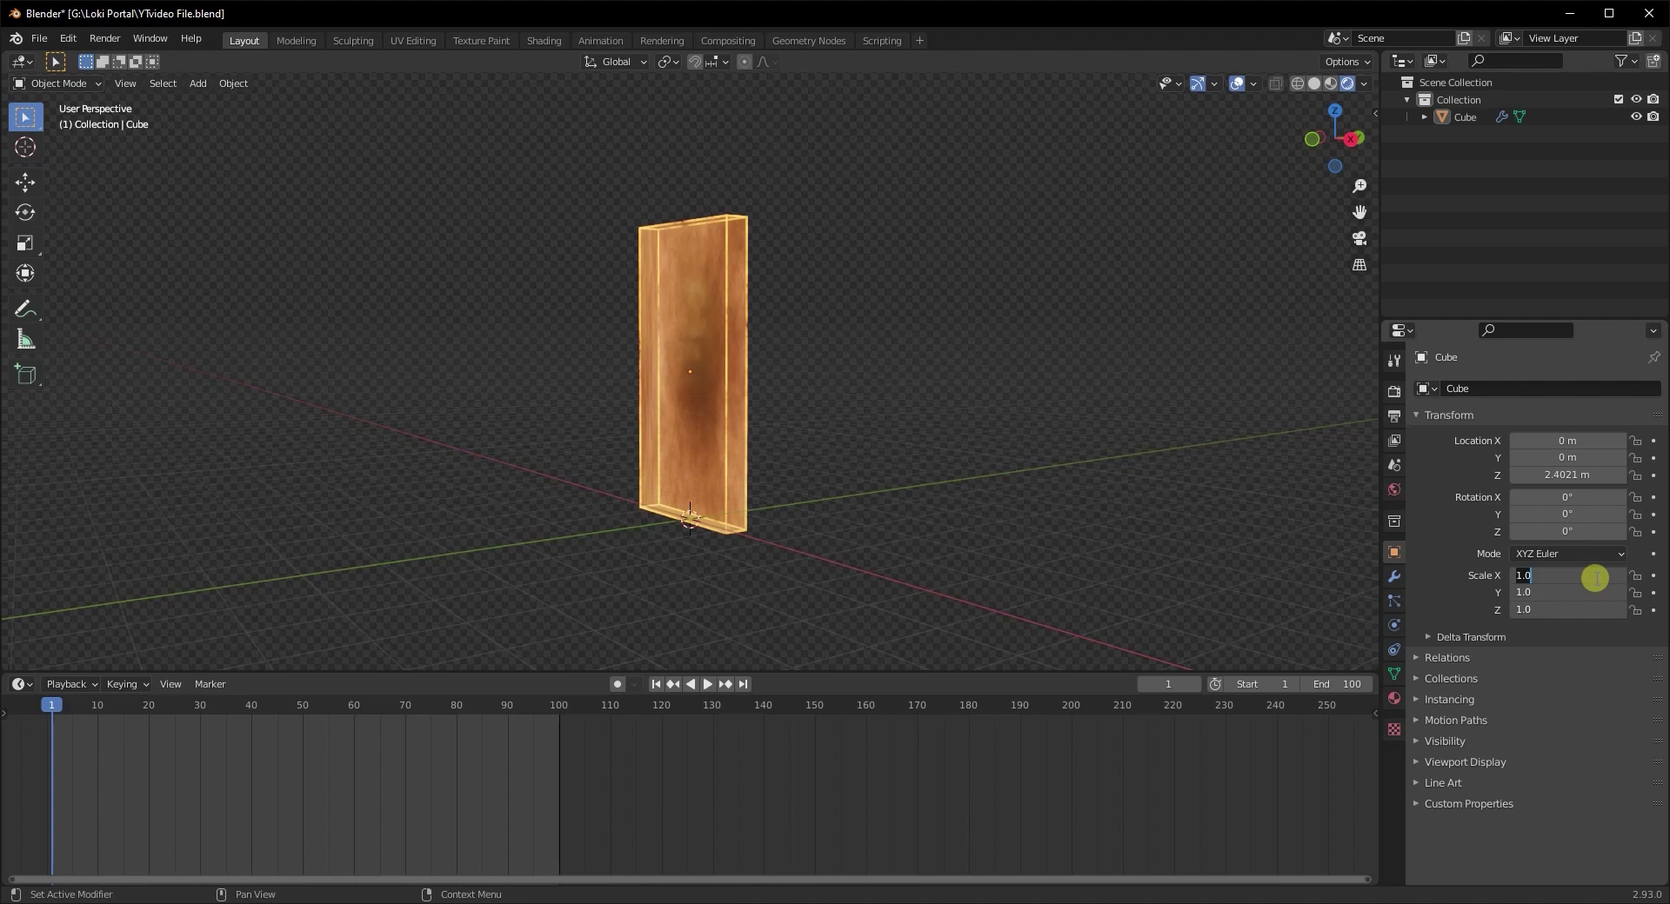
{"action": "type", "text": "0"}
{"action": "key", "text": "Return"}
{"action": "key", "text": "i"}
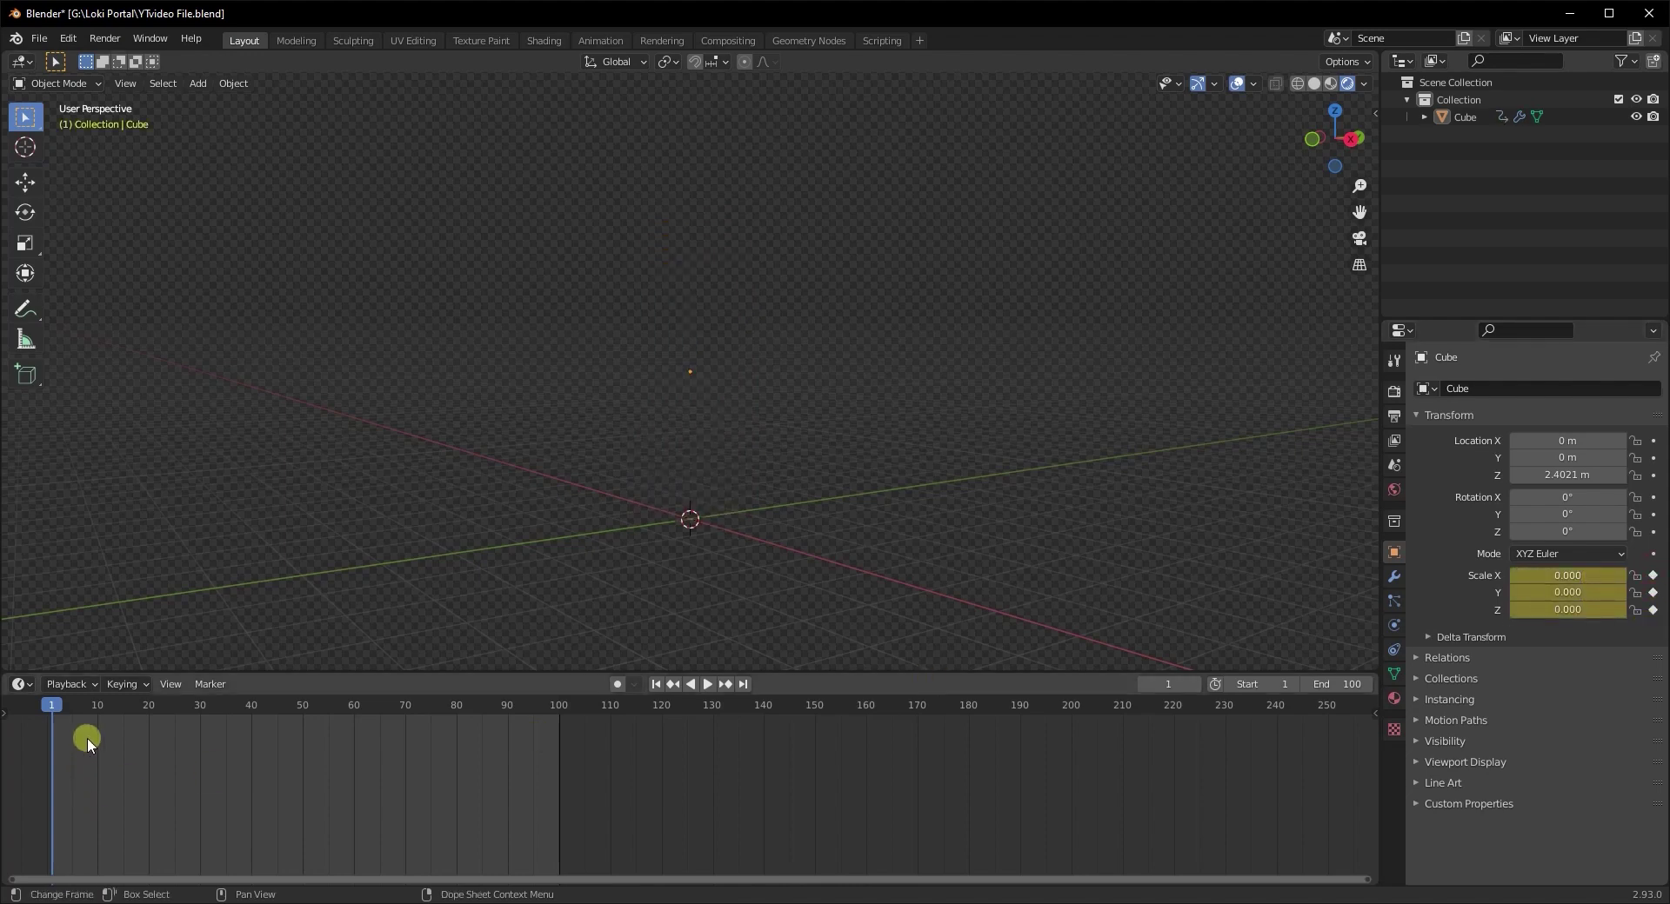
Step: At frame 10, set the slab's Y and Z scale to 1 with X at 0, and keyframe the scale
{"action": "left_click", "coordinate": [97, 704]}
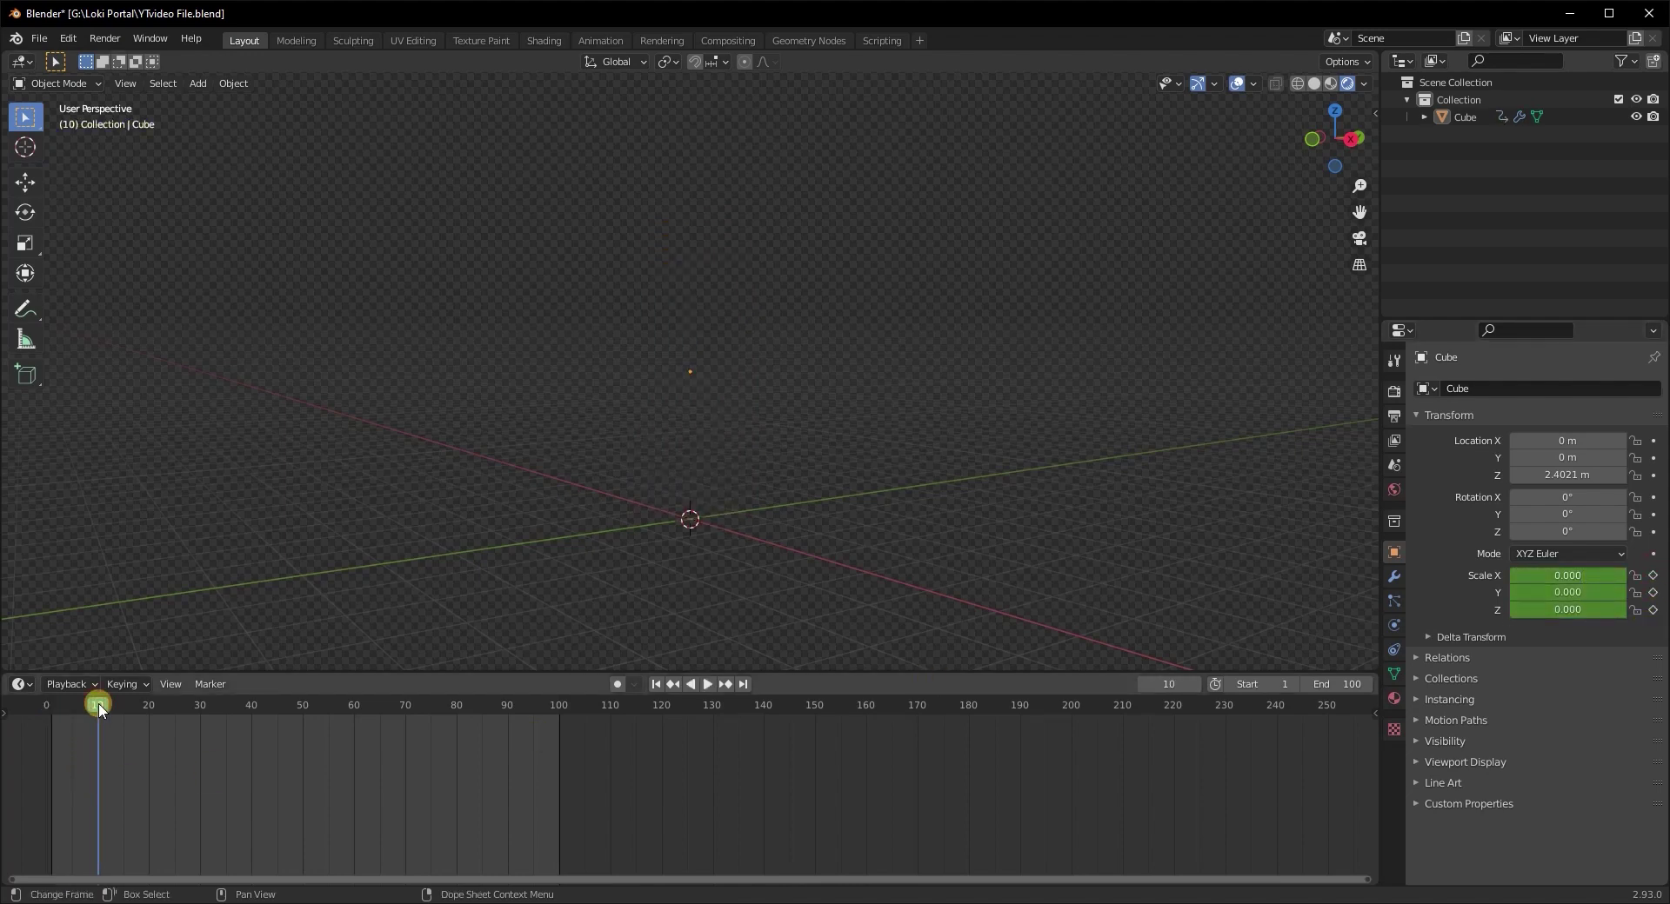
{"action": "left_click", "coordinate": [1565, 592]}
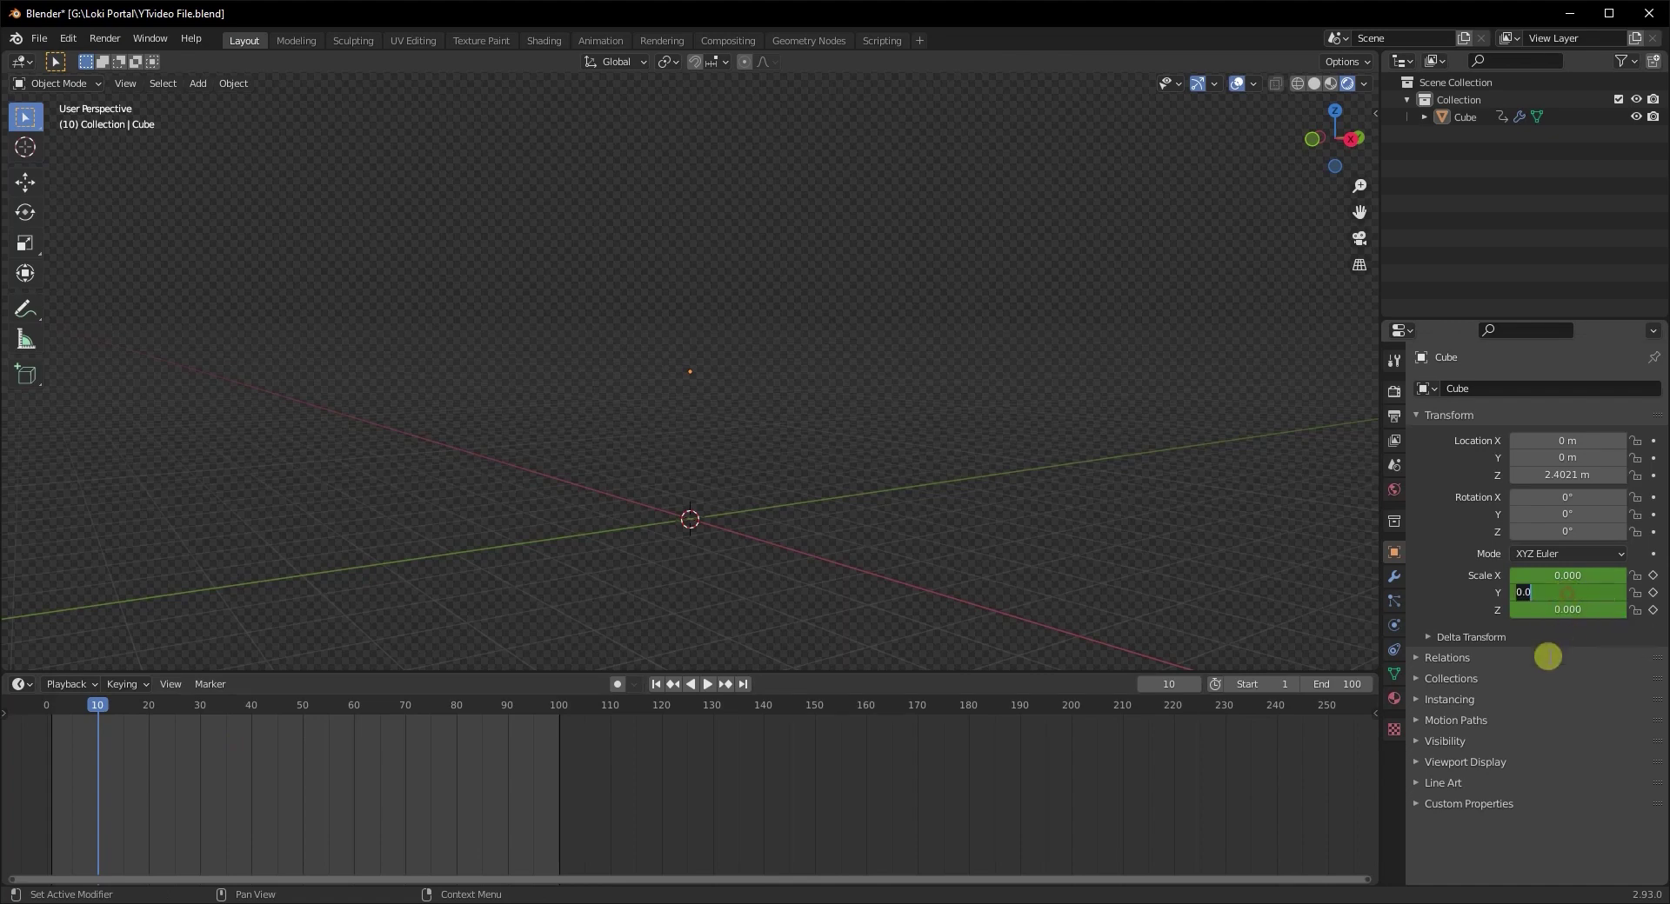
{"action": "left_click", "coordinate": [1557, 613]}
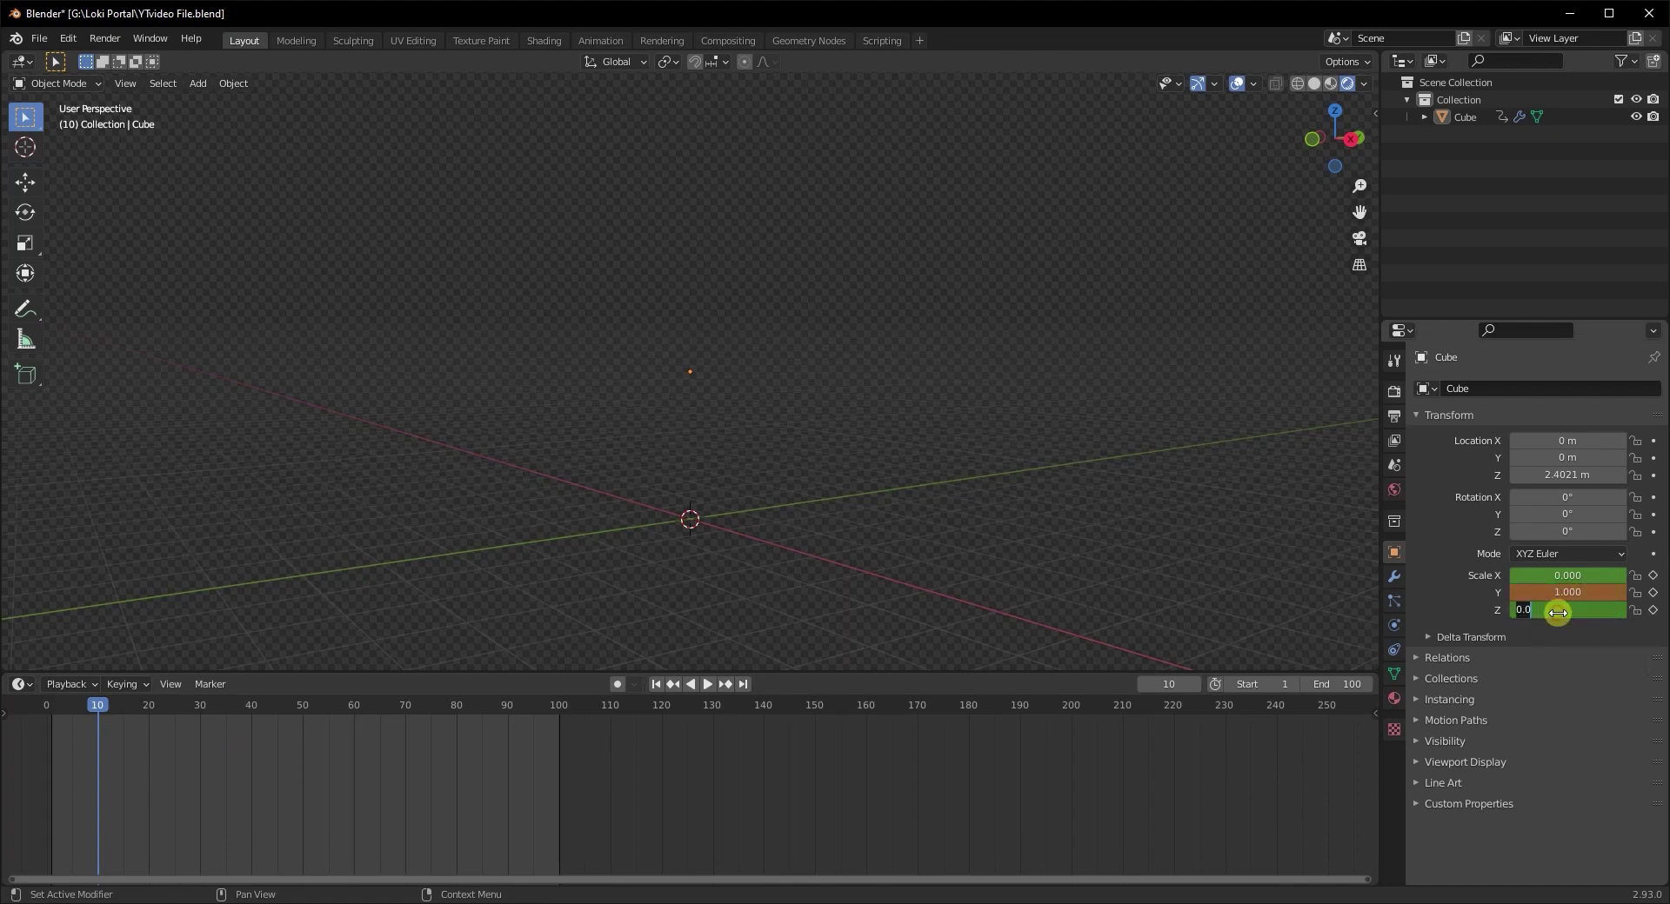
{"action": "type", "text": "1"}
{"action": "key", "text": "Return"}
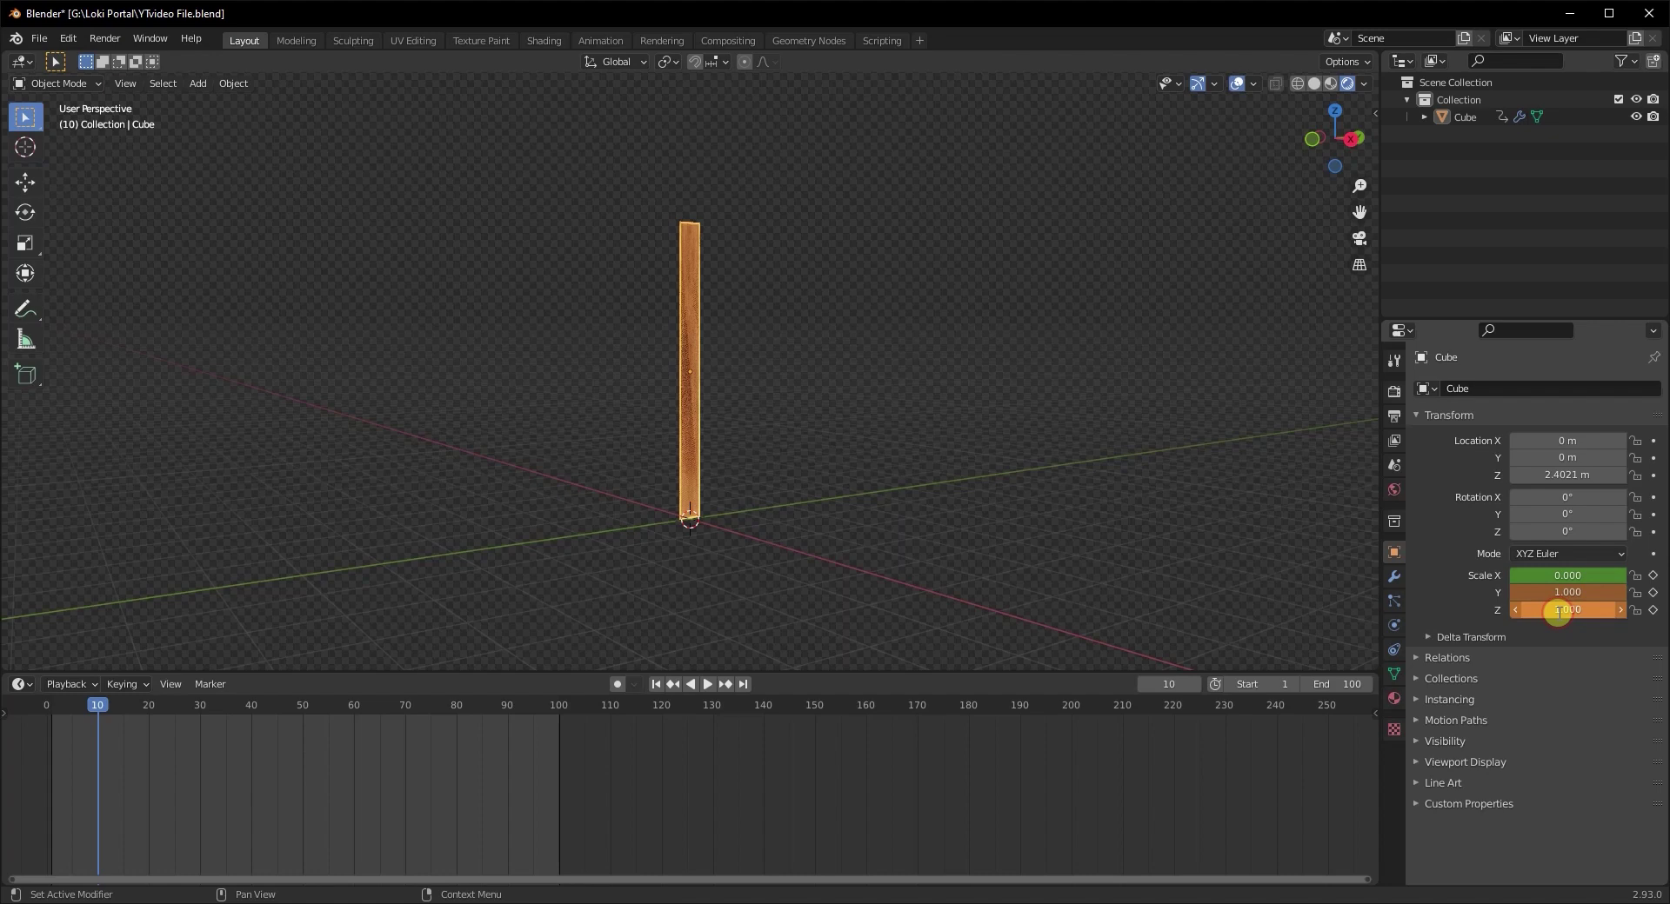
{"action": "left_click", "coordinate": [1653, 576]}
{"action": "middle_click_drag", "start_coordinate": [678, 461], "coordinate": [608, 455]}
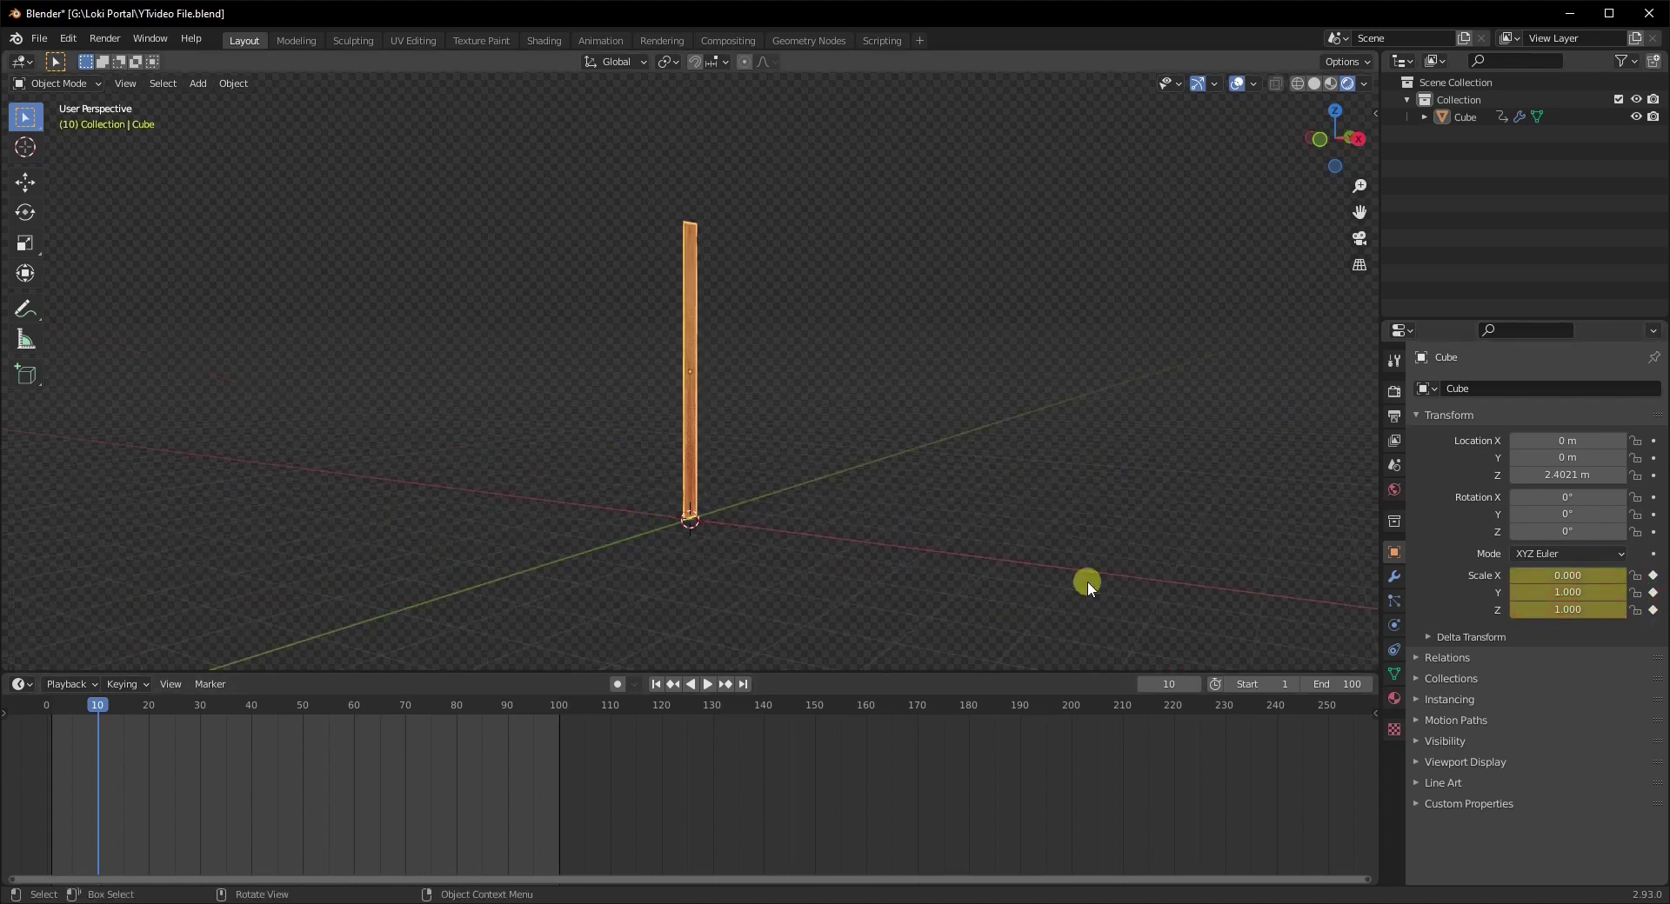
Step: At frame 15, set the slab's scale to 1 on all three axes and keyframe it
{"action": "left_click", "coordinate": [124, 703]}
{"action": "left_click", "coordinate": [1594, 580]}
{"action": "left_click", "coordinate": [1424, 586]}
{"action": "left_click_drag", "start_coordinate": [1571, 576], "coordinate": [1572, 611]}
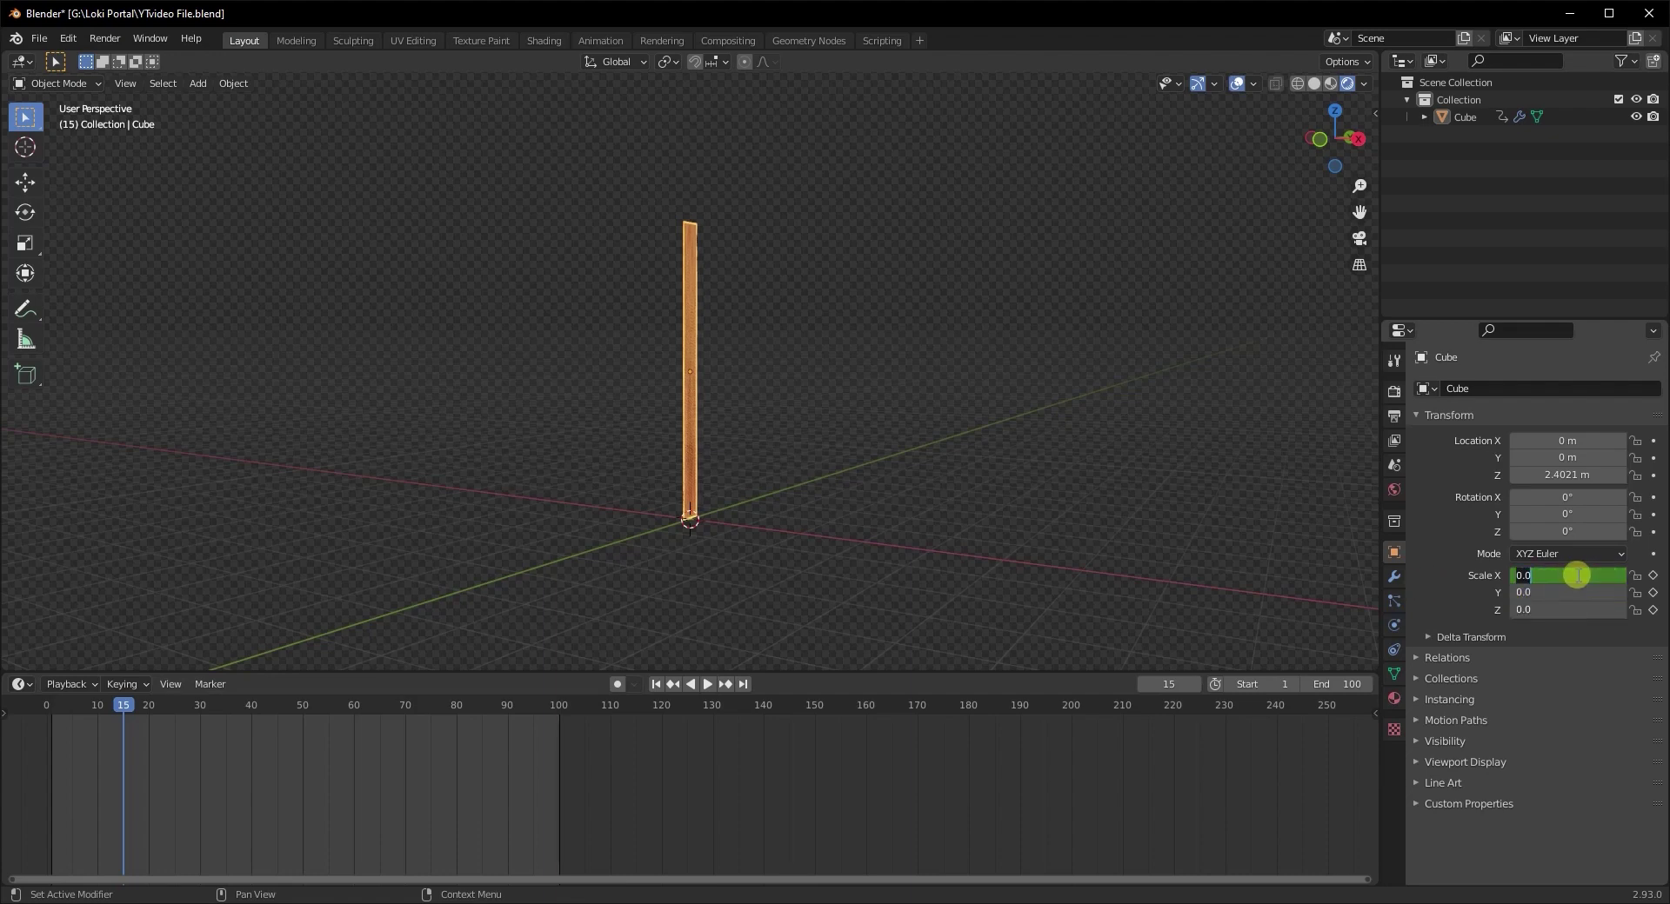
{"action": "type", "text": "1"}
{"action": "key", "text": "Return"}
{"action": "middle_click_drag", "start_coordinate": [719, 577], "coordinate": [557, 574]}
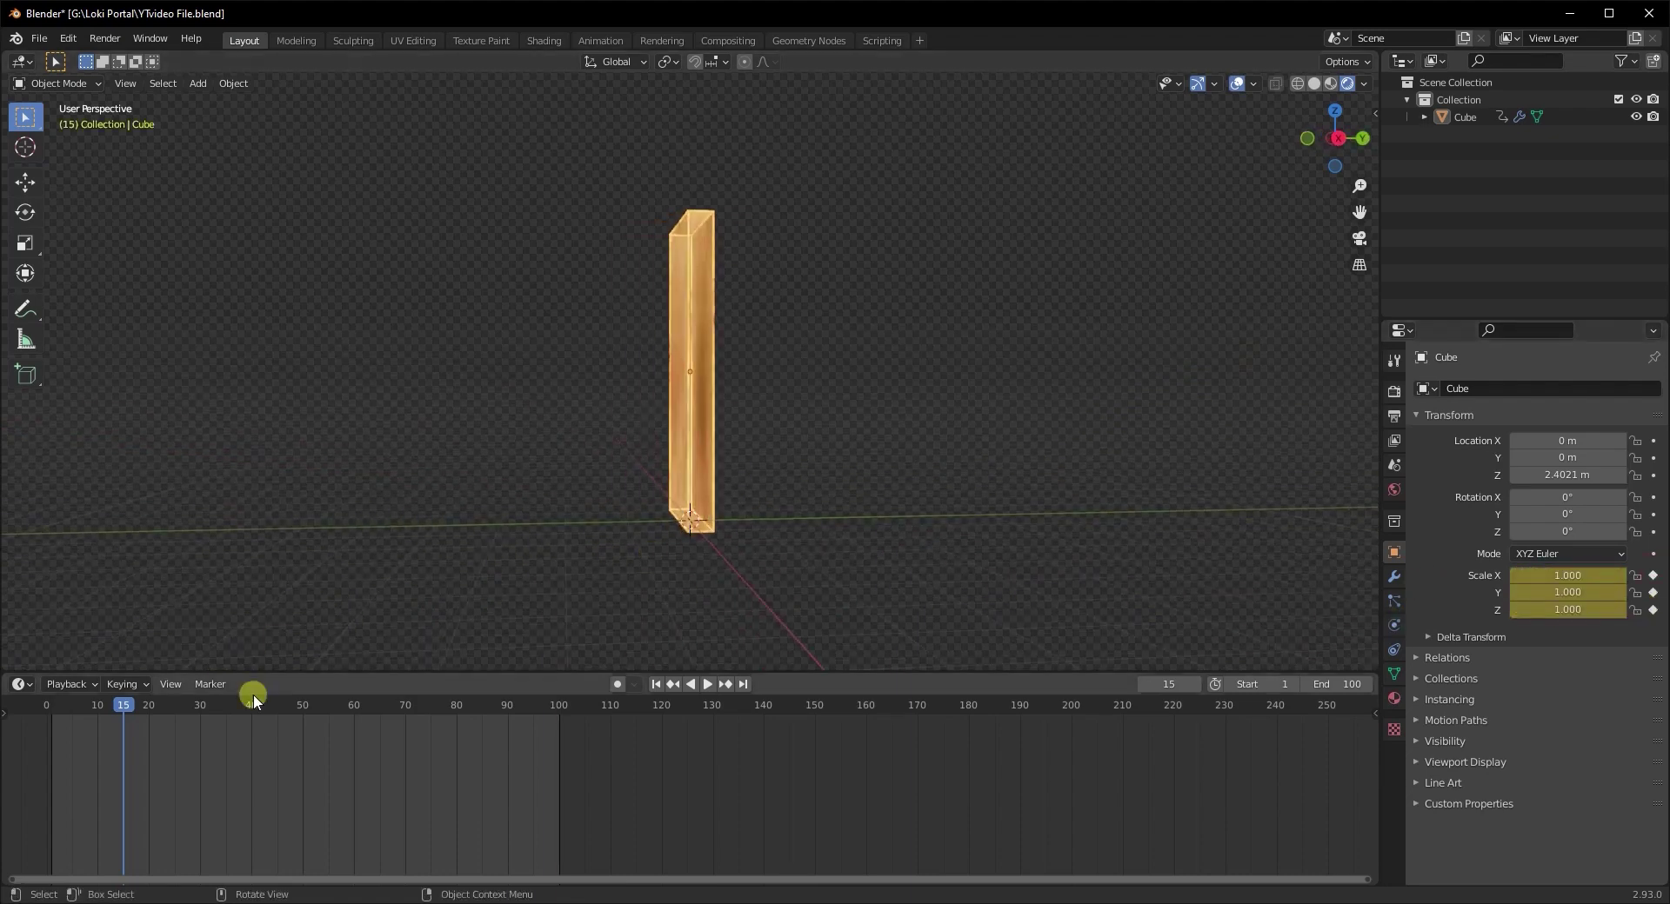
Step: Play the slab's opening animation from the first frame
{"action": "left_click_drag", "start_coordinate": [123, 707], "coordinate": [55, 702]}
{"action": "middle_click_drag", "start_coordinate": [435, 425], "coordinate": [497, 426]}
{"action": "key", "text": "space"}
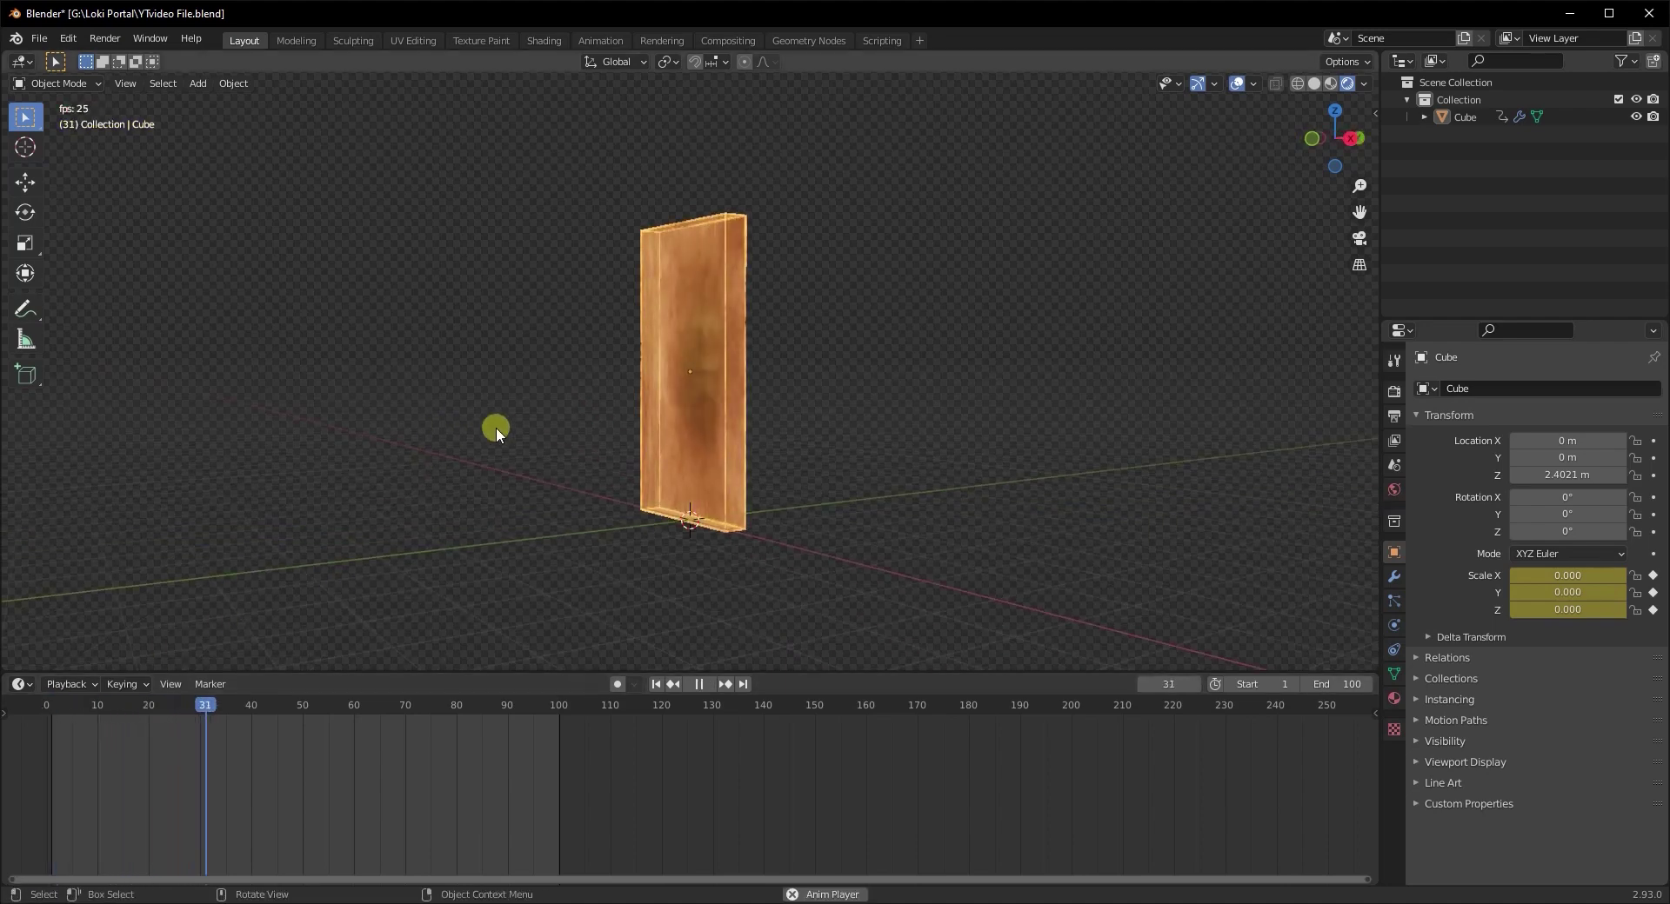
Step: Try a flat opening at frame 10 by keyframing the slab's scale with X at 1 and Z at 0, and preview it
{"action": "left_click_drag", "start_coordinate": [224, 702], "coordinate": [97, 718]}
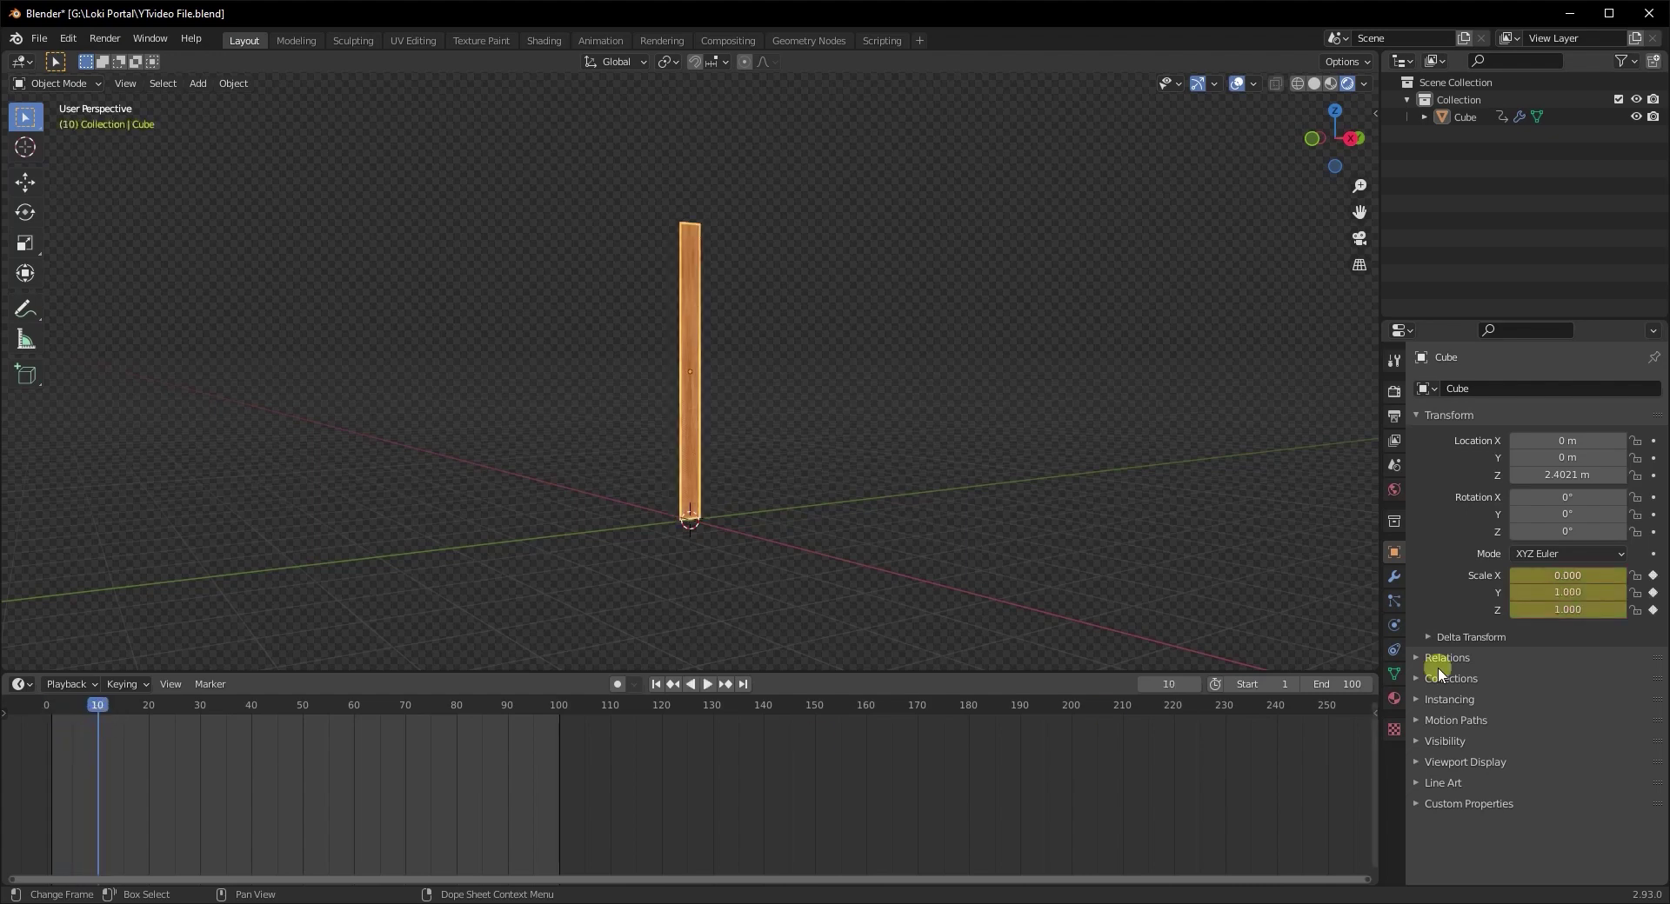
{"action": "left_click_drag", "start_coordinate": [1563, 613], "coordinate": [1552, 612]}
{"action": "left_click", "coordinate": [1561, 575]}
{"action": "type", "text": "1"}
{"action": "key", "text": "Return"}
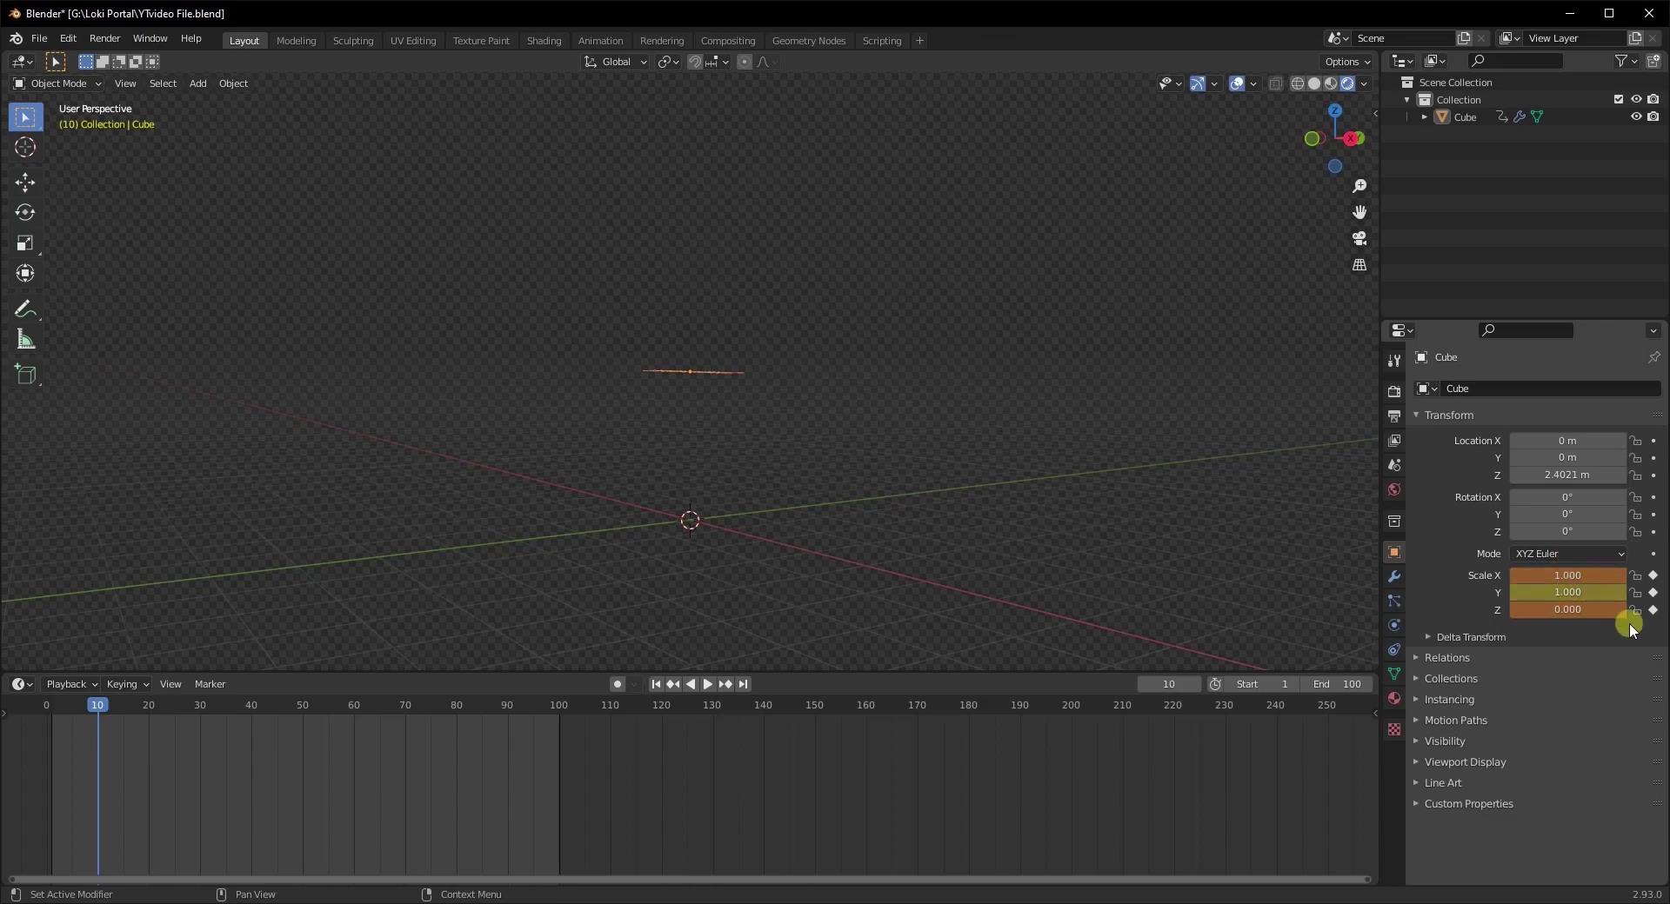
{"action": "middle_click_drag", "start_coordinate": [724, 445], "coordinate": [774, 496]}
{"action": "left_click", "coordinate": [1653, 576]}
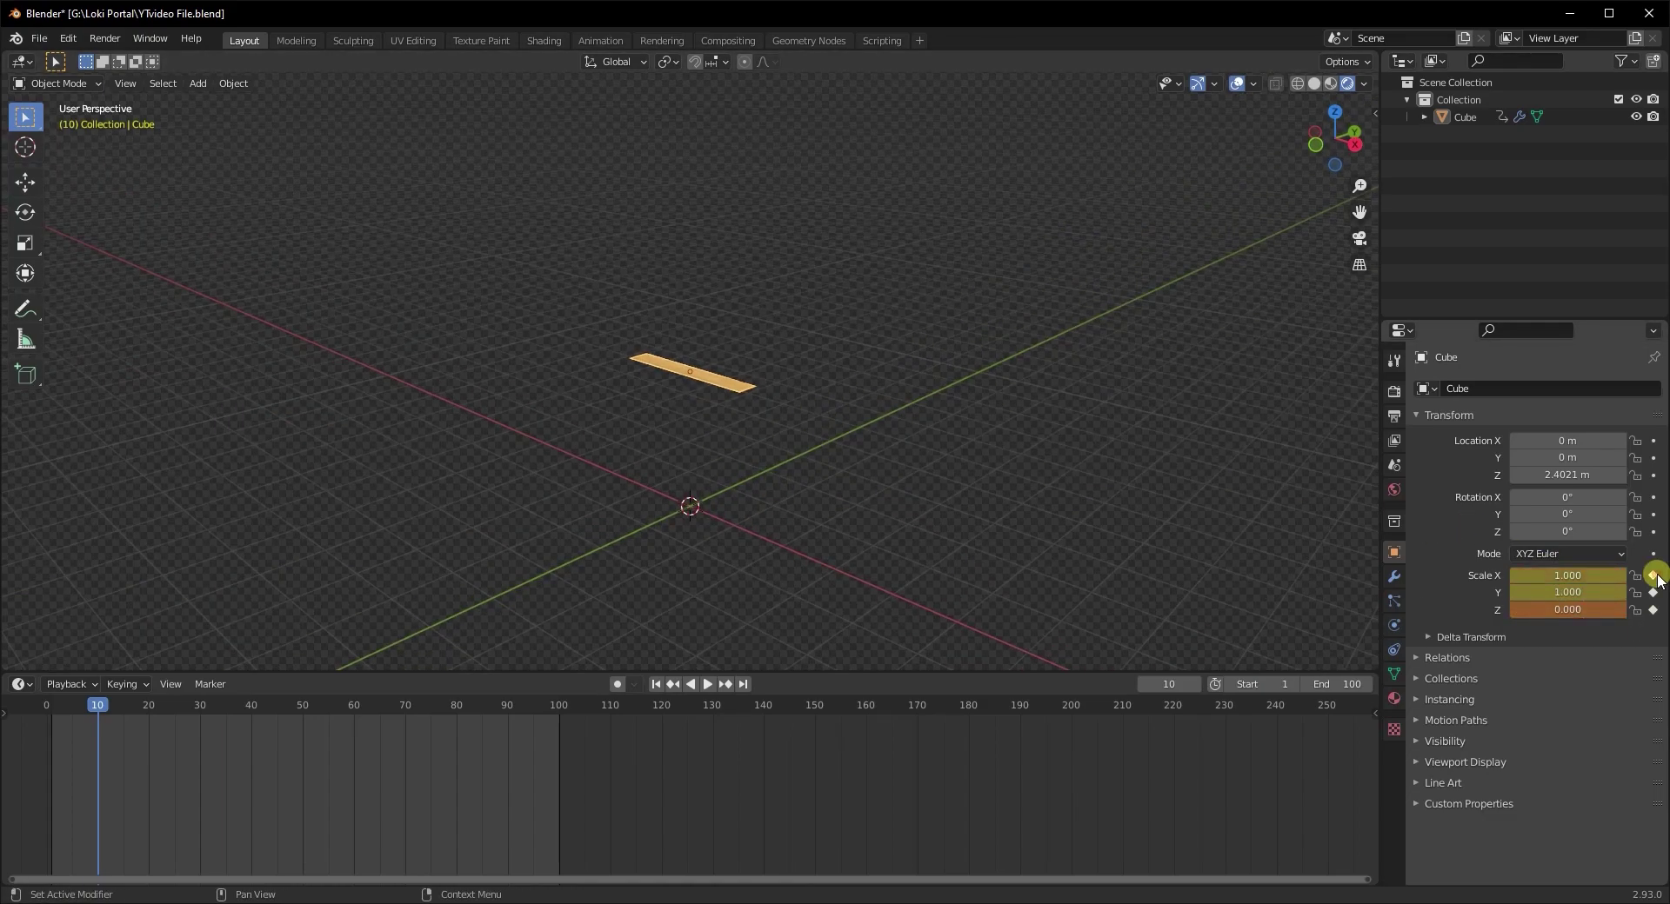
{"action": "left_click_drag", "start_coordinate": [1654, 613], "coordinate": [1654, 614]}
{"action": "mouse_move", "coordinate": [98, 705]}
{"action": "left_mouse_down"}
{"action": "mouse_move", "coordinate": [51, 706]}
{"action": "mouse_move", "coordinate": [135, 715]}
{"action": "mouse_move", "coordinate": [54, 718]}
{"action": "mouse_move", "coordinate": [97, 720]}
{"action": "left_mouse_up"}
{"action": "key", "text": "space"}
Step: Restore the slab's frame 10 scale to Z 1 and X 0 and update the keyframes
{"action": "left_click", "coordinate": [1553, 610]}
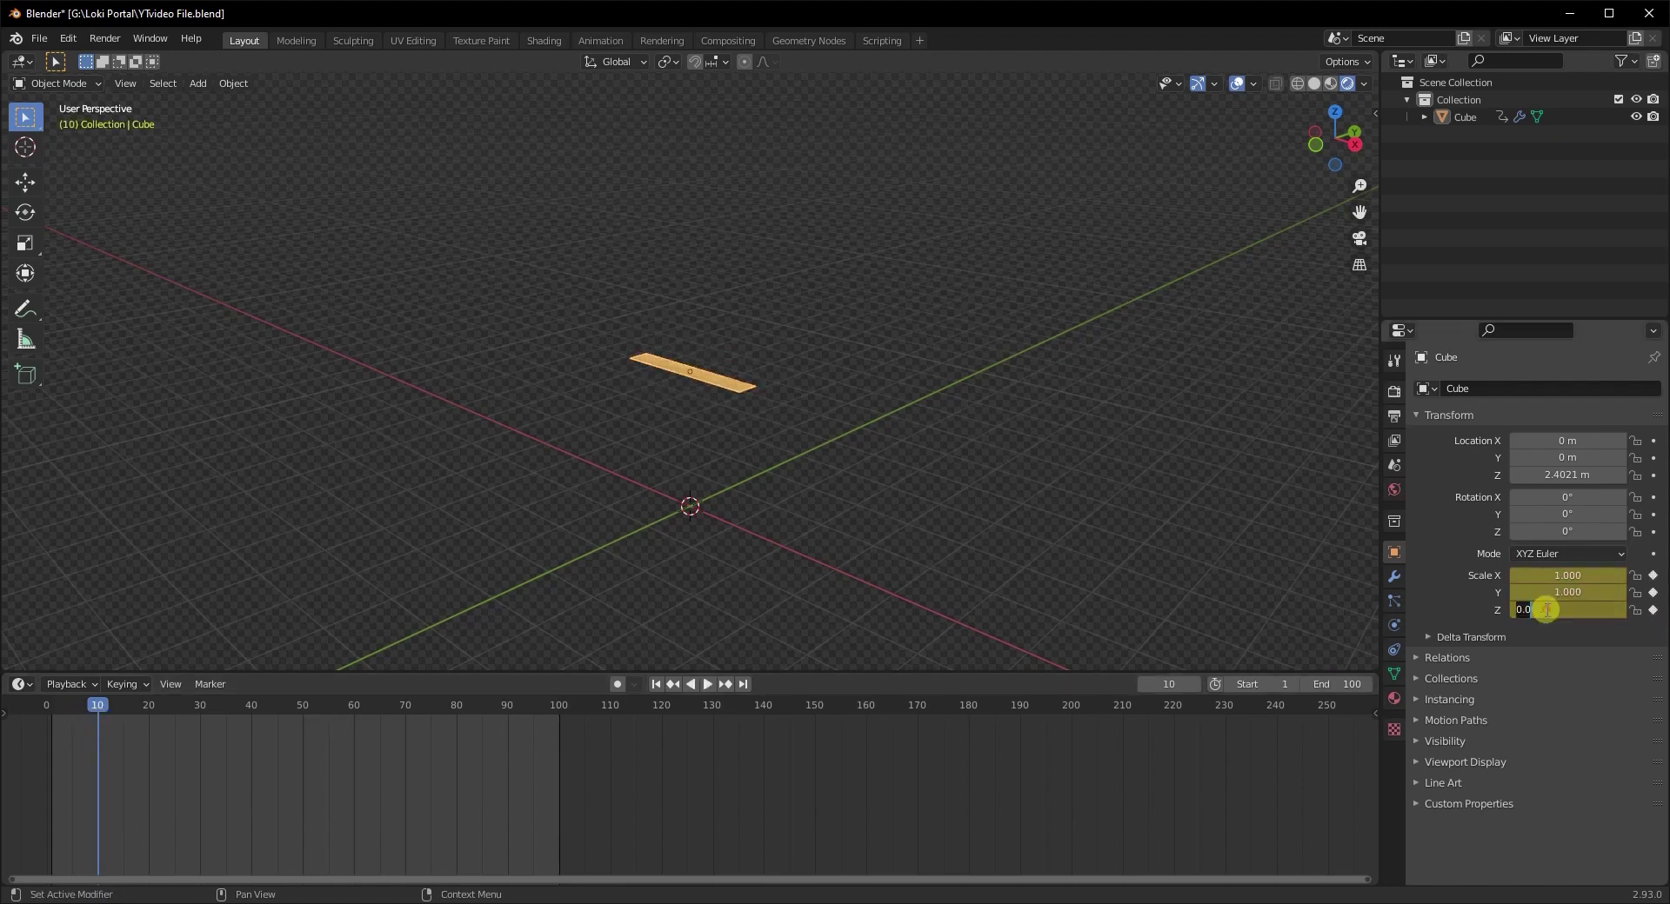
{"action": "type", "text": "1"}
{"action": "key", "text": "Return"}
{"action": "left_click", "coordinate": [1652, 609]}
{"action": "left_click", "coordinate": [1576, 576]}
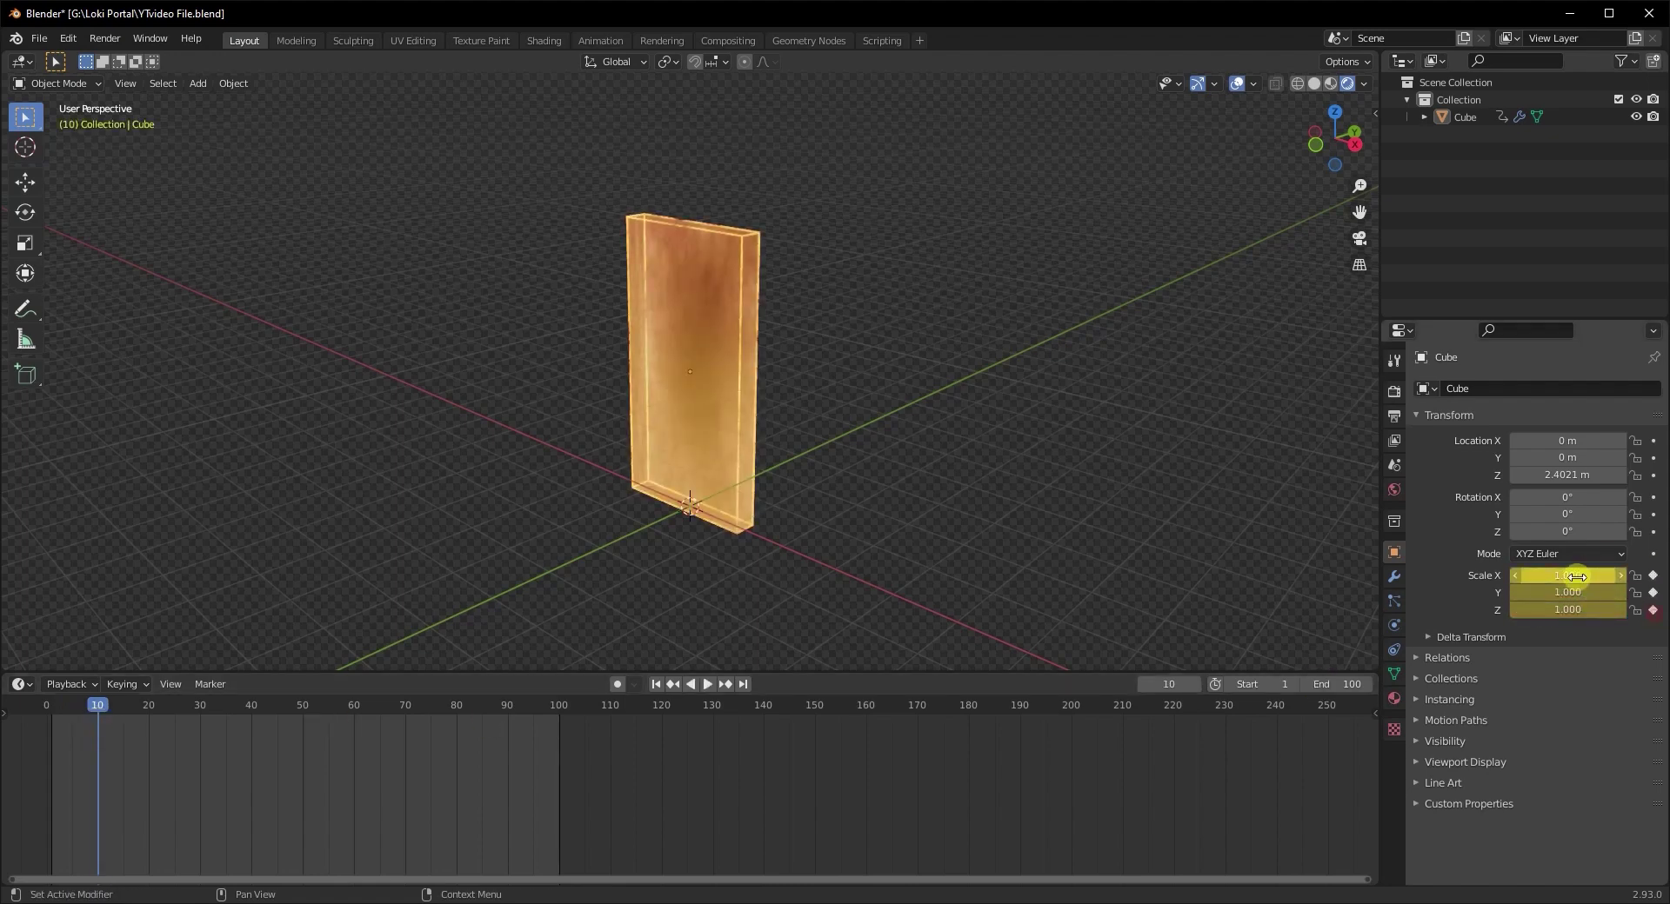
{"action": "key", "text": "Return"}
{"action": "left_click", "coordinate": [1652, 576]}
Step: Keyframe the slab's full scale at frame 85, and set X scale to 0 with a keyframe at frame 90
{"action": "left_click", "coordinate": [510, 703]}
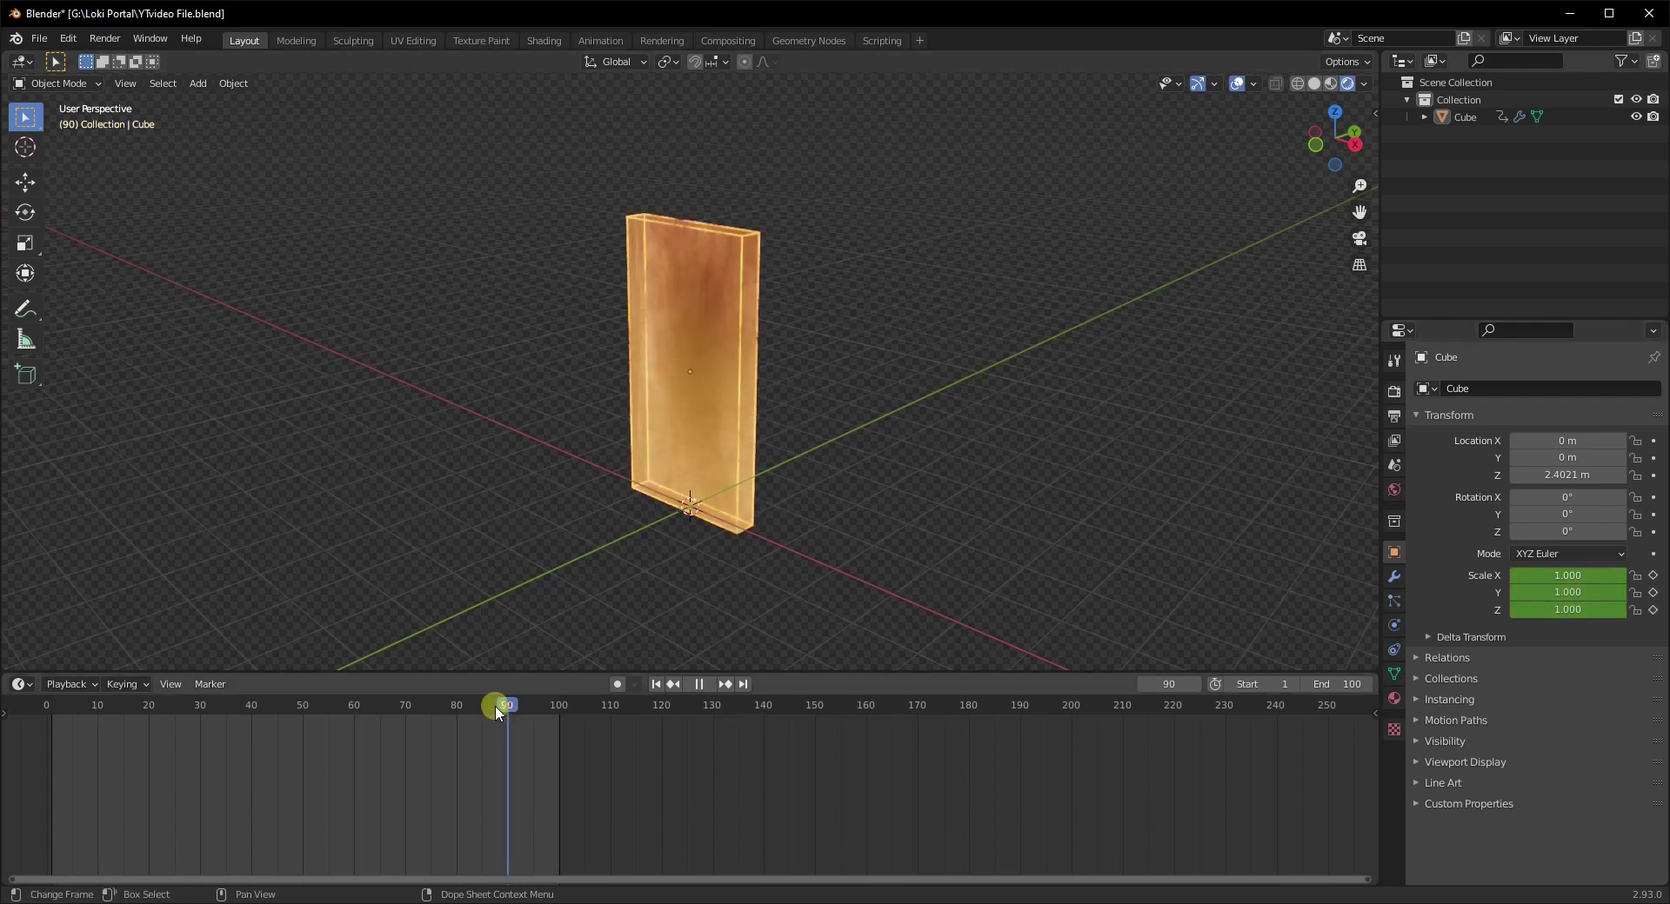
{"action": "left_click_drag", "start_coordinate": [481, 711], "coordinate": [482, 710]}
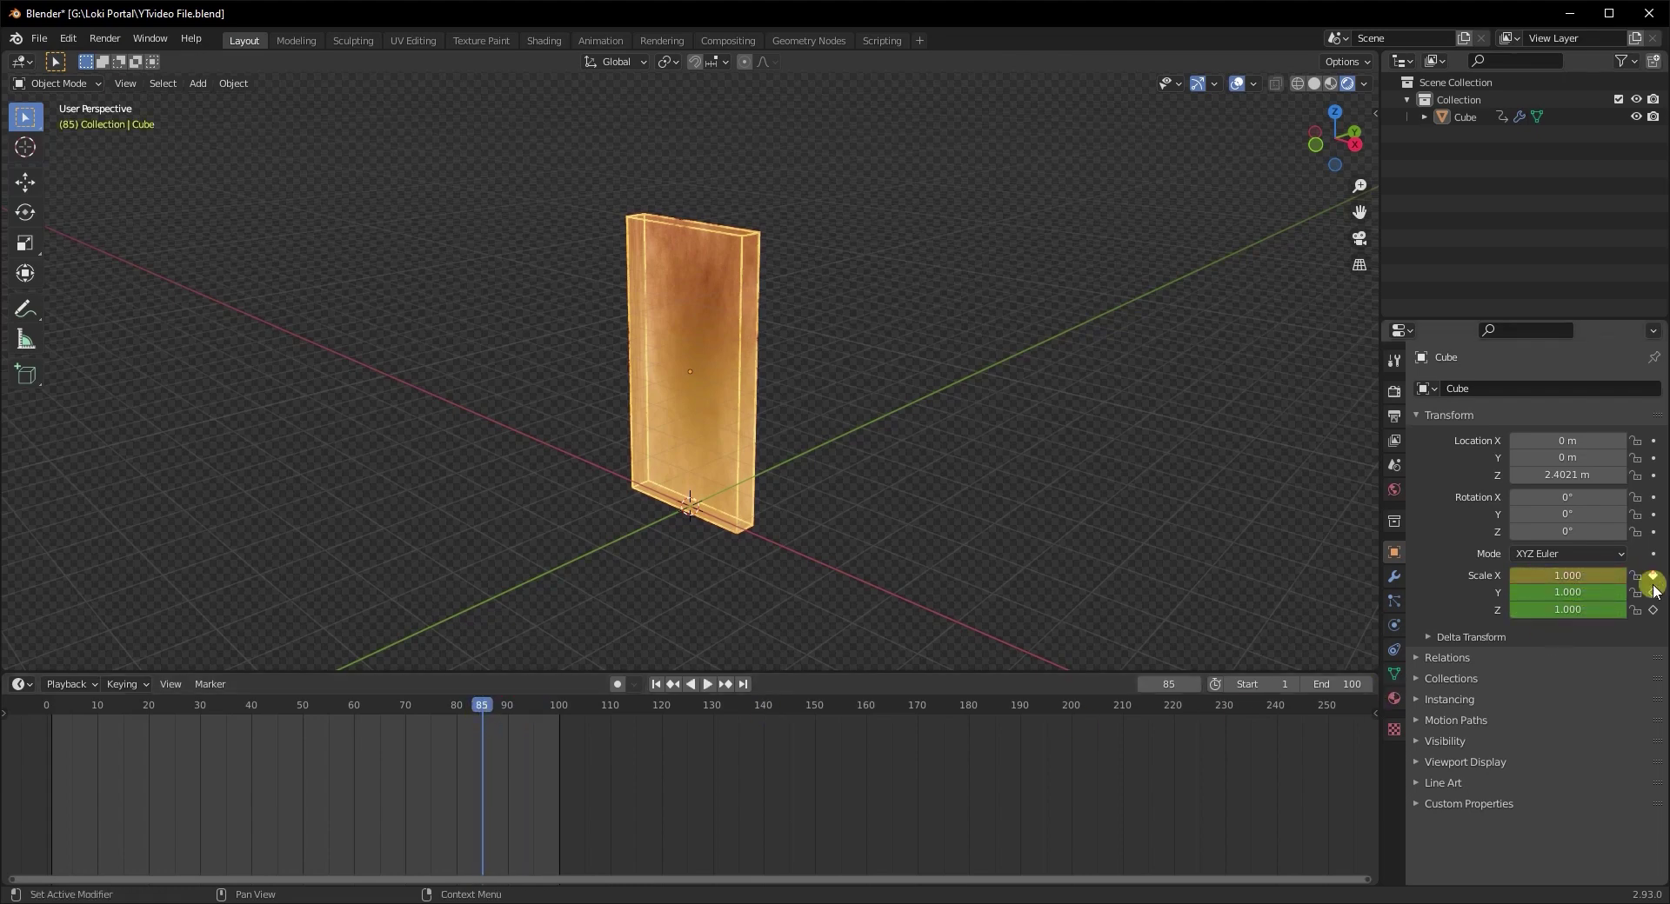
{"action": "left_click", "coordinate": [511, 706]}
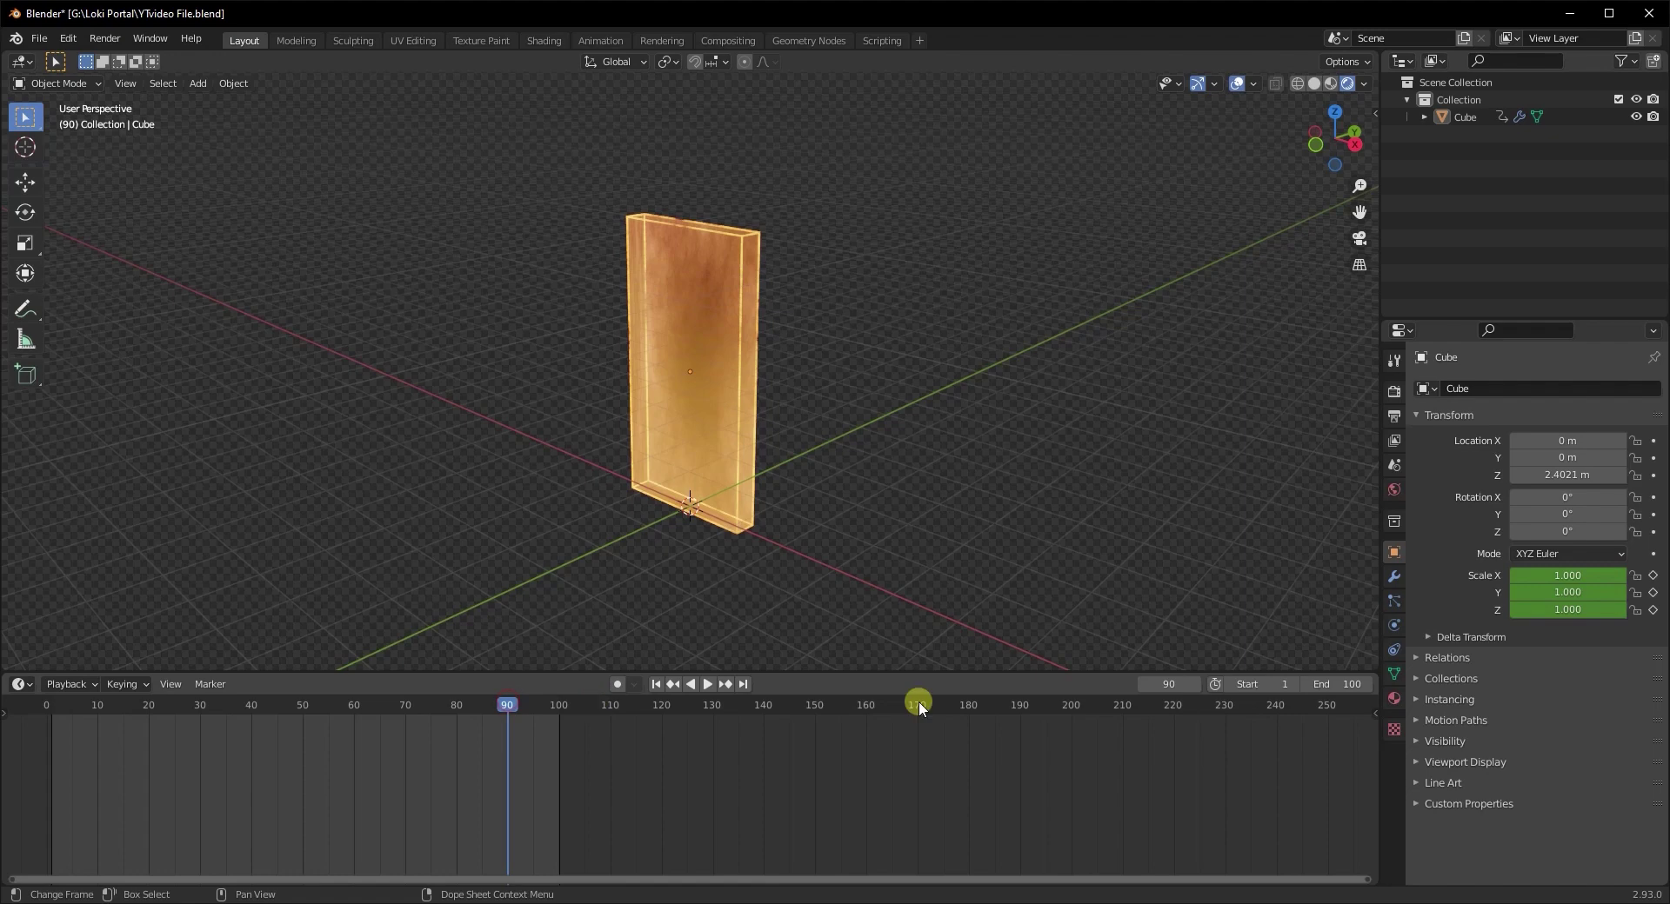
{"action": "left_click", "coordinate": [1574, 575]}
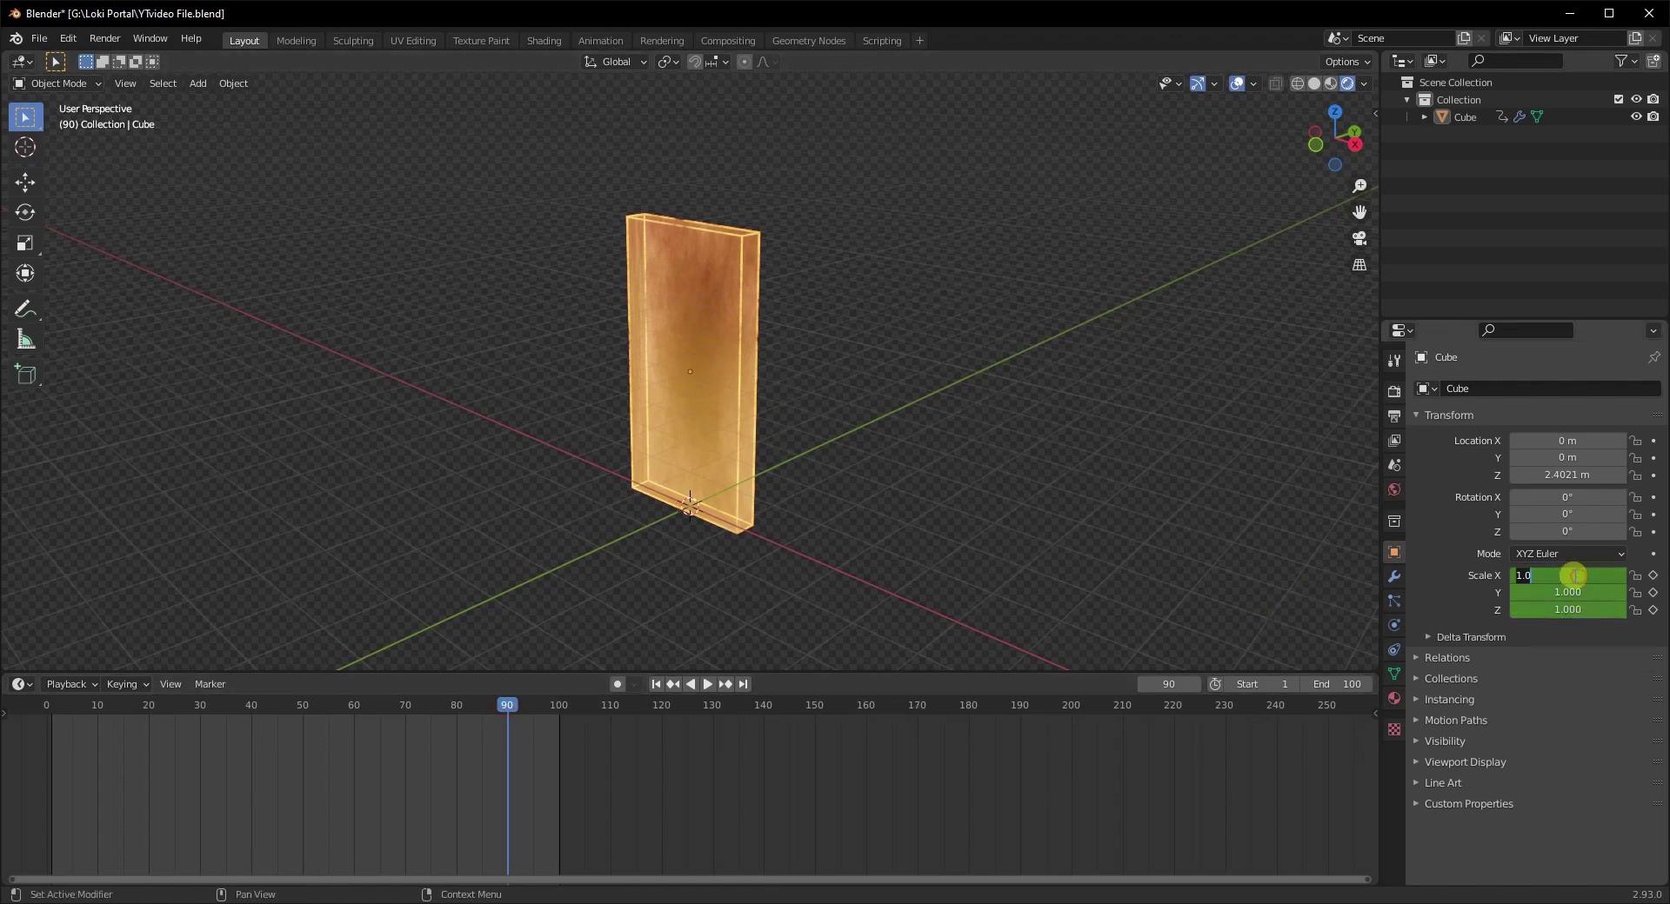
{"action": "type", "text": "0"}
{"action": "key", "text": "Return"}
{"action": "key", "text": "i"}
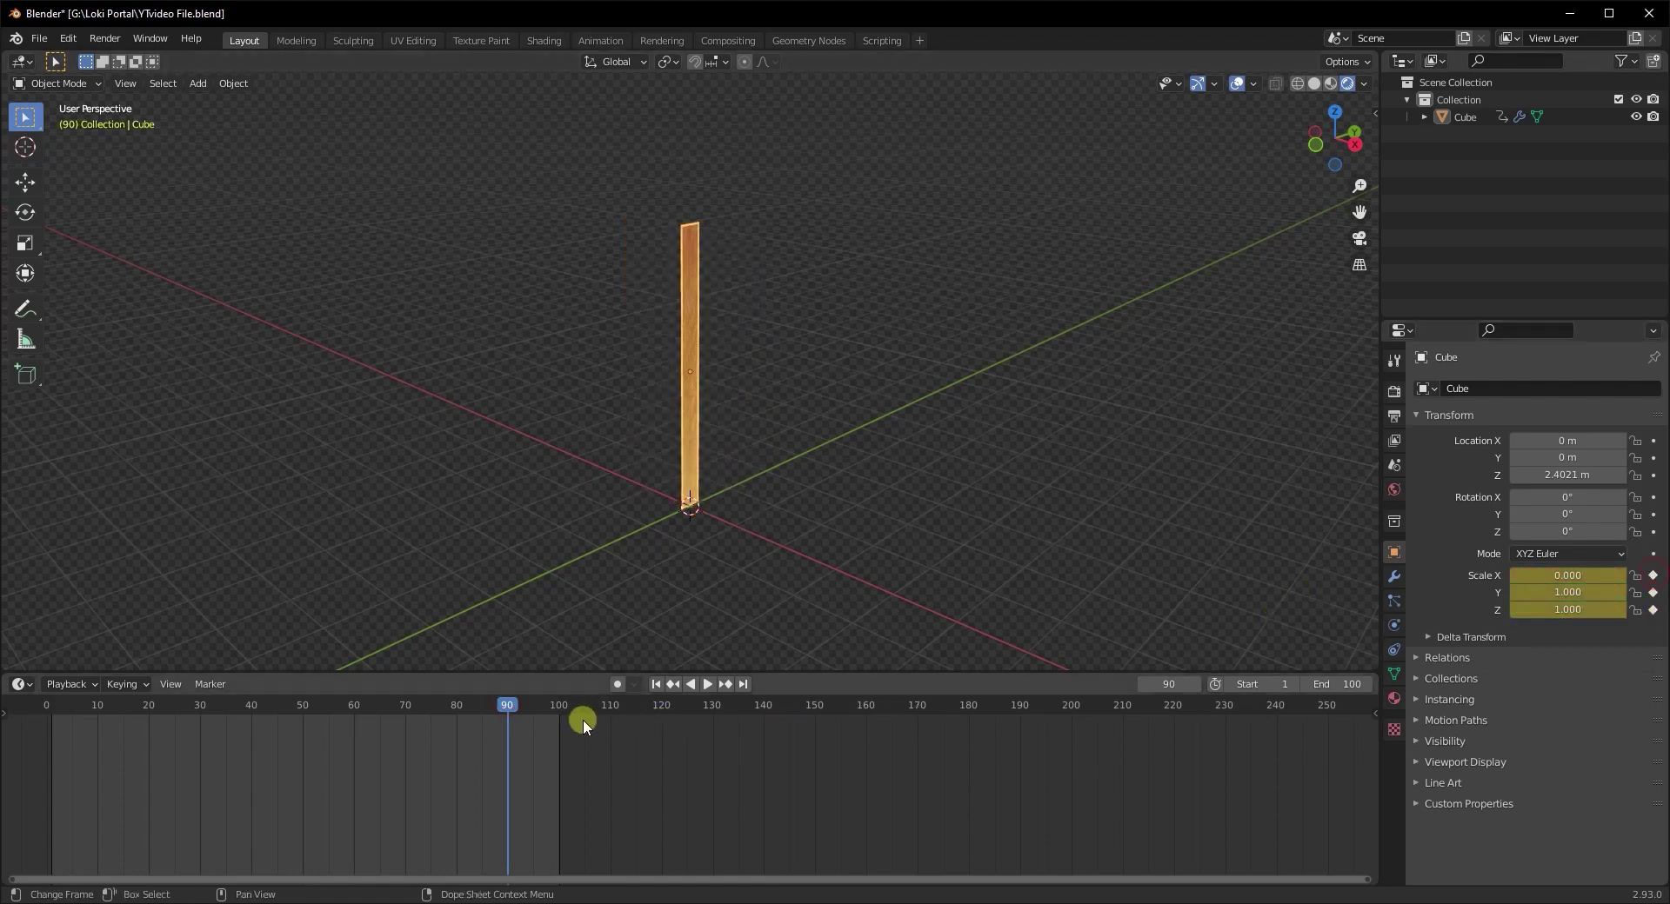
Step: At frame 95, set the slab's scale to 0 on all axes and keyframe it
{"action": "left_click", "coordinate": [534, 708]}
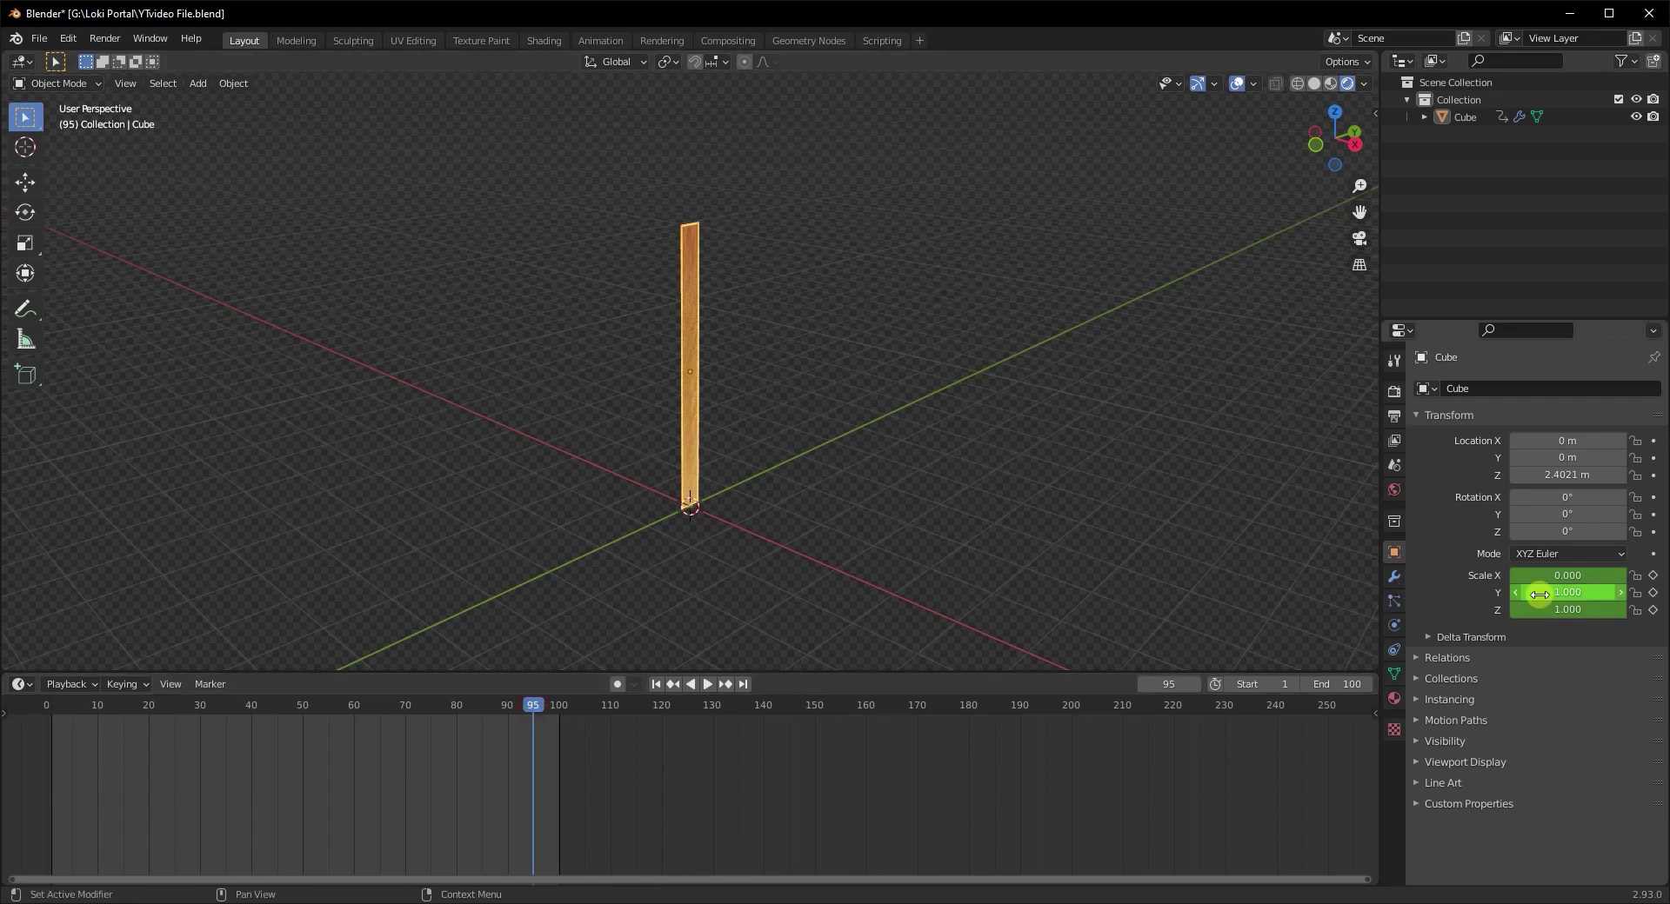
{"action": "double_click", "coordinate": [1569, 577]}
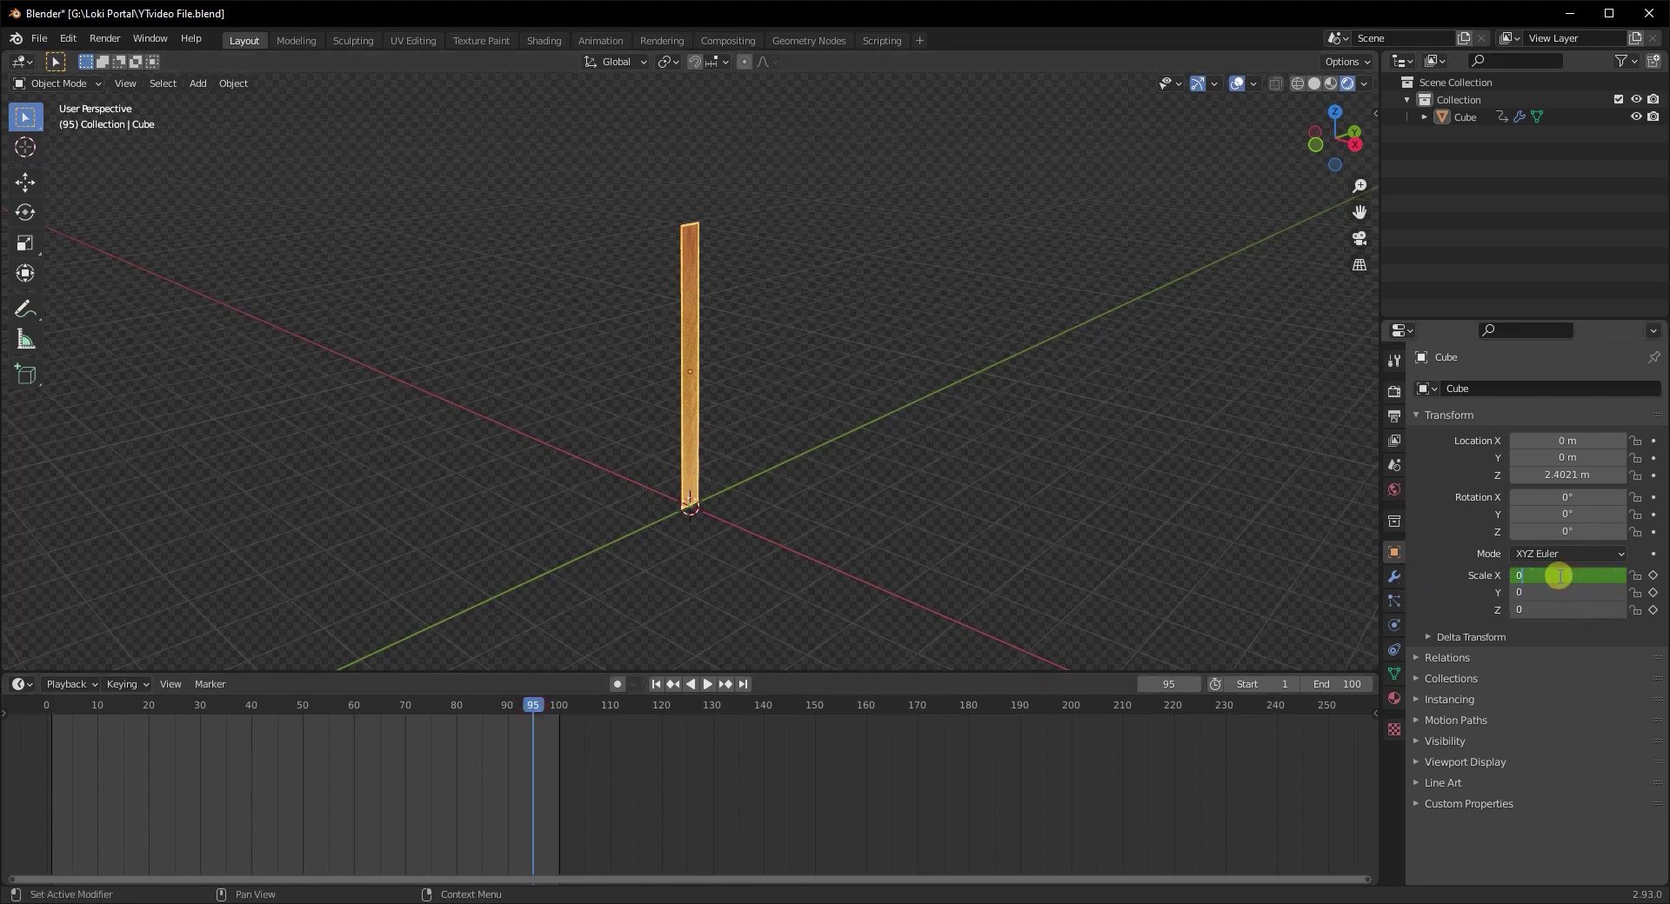
{"action": "key", "text": "Return"}
{"action": "key", "text": "i"}
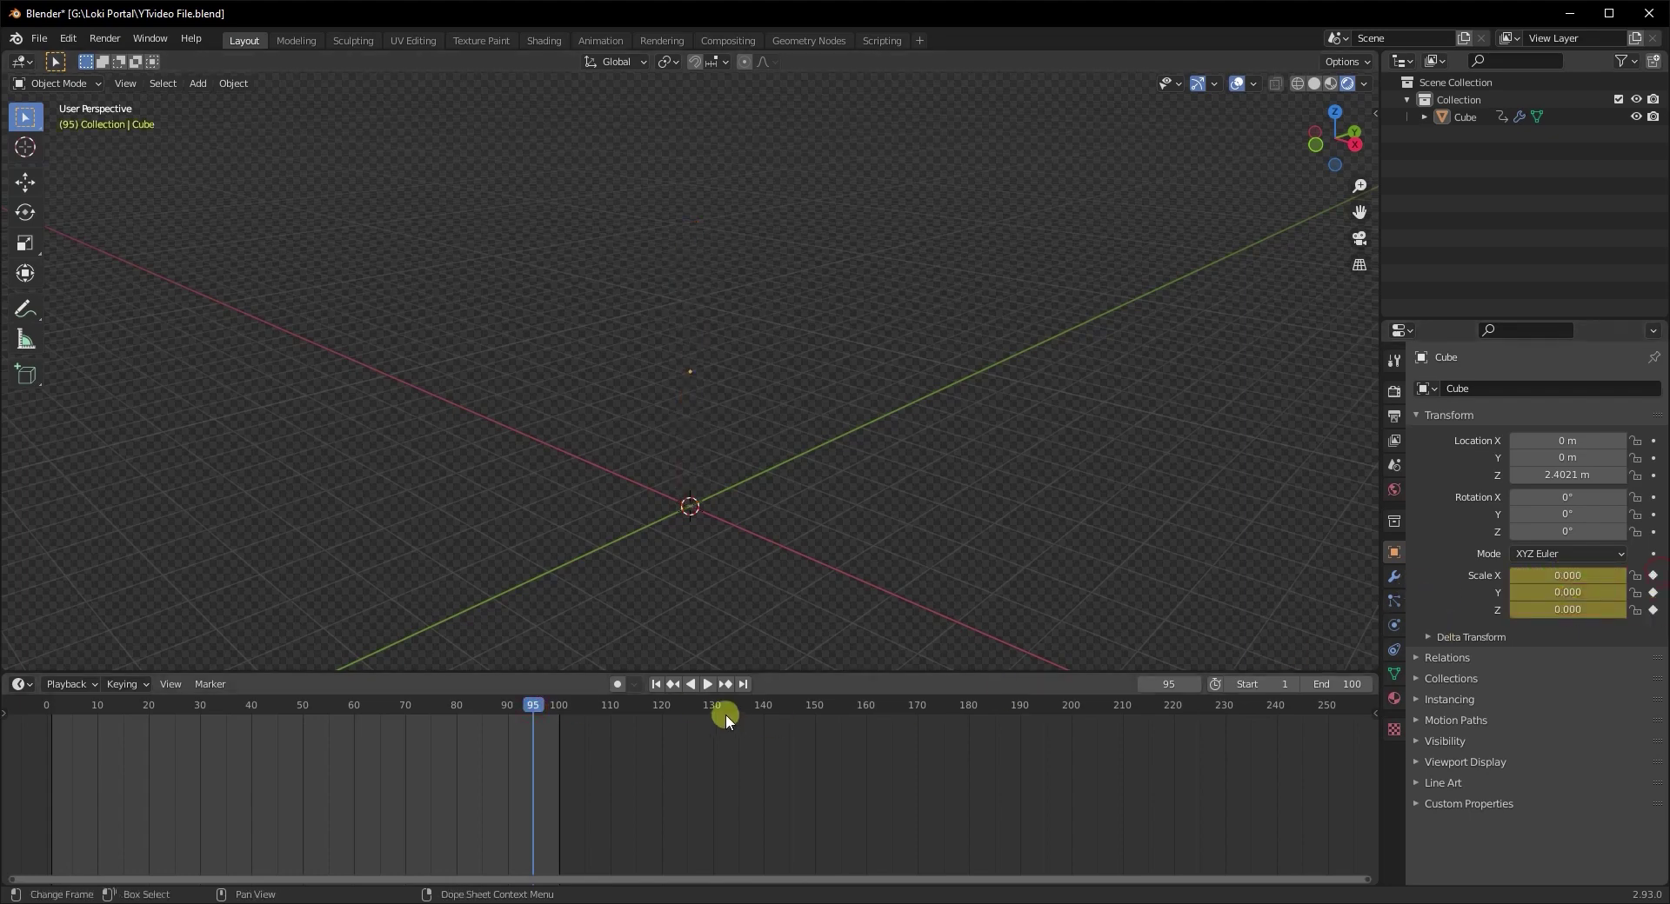
Step: Play the complete opening and closing animation and examine the slab from several angles
{"action": "left_click", "coordinate": [335, 712]}
{"action": "key", "text": "space"}
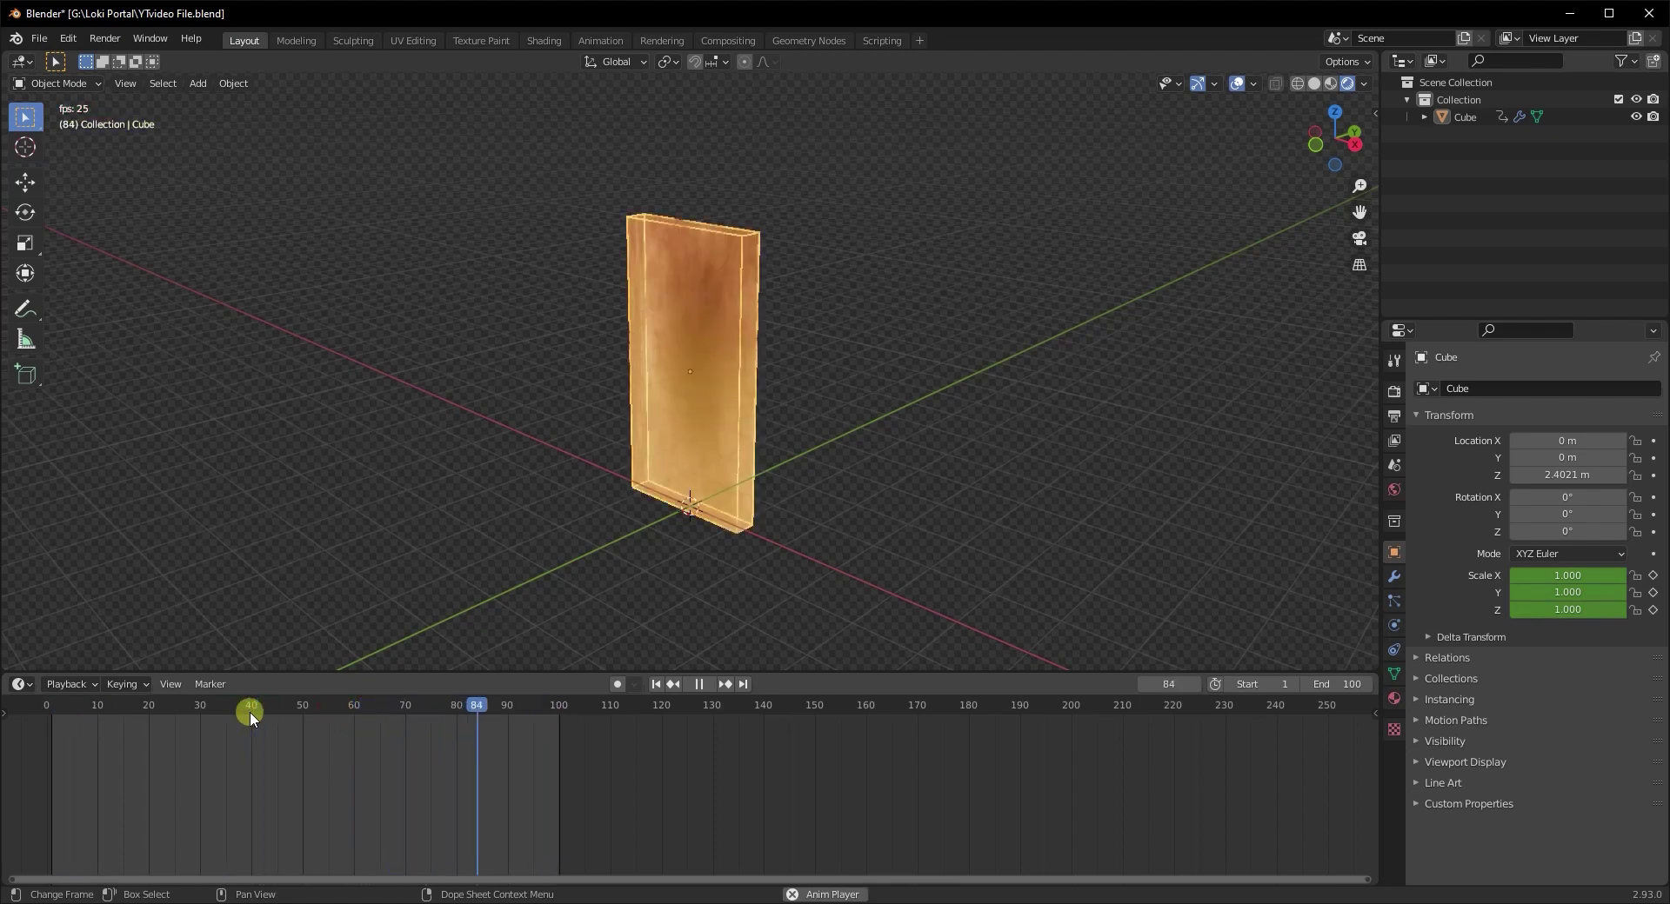
{"action": "middle_click_drag", "start_coordinate": [325, 487], "coordinate": [576, 593]}
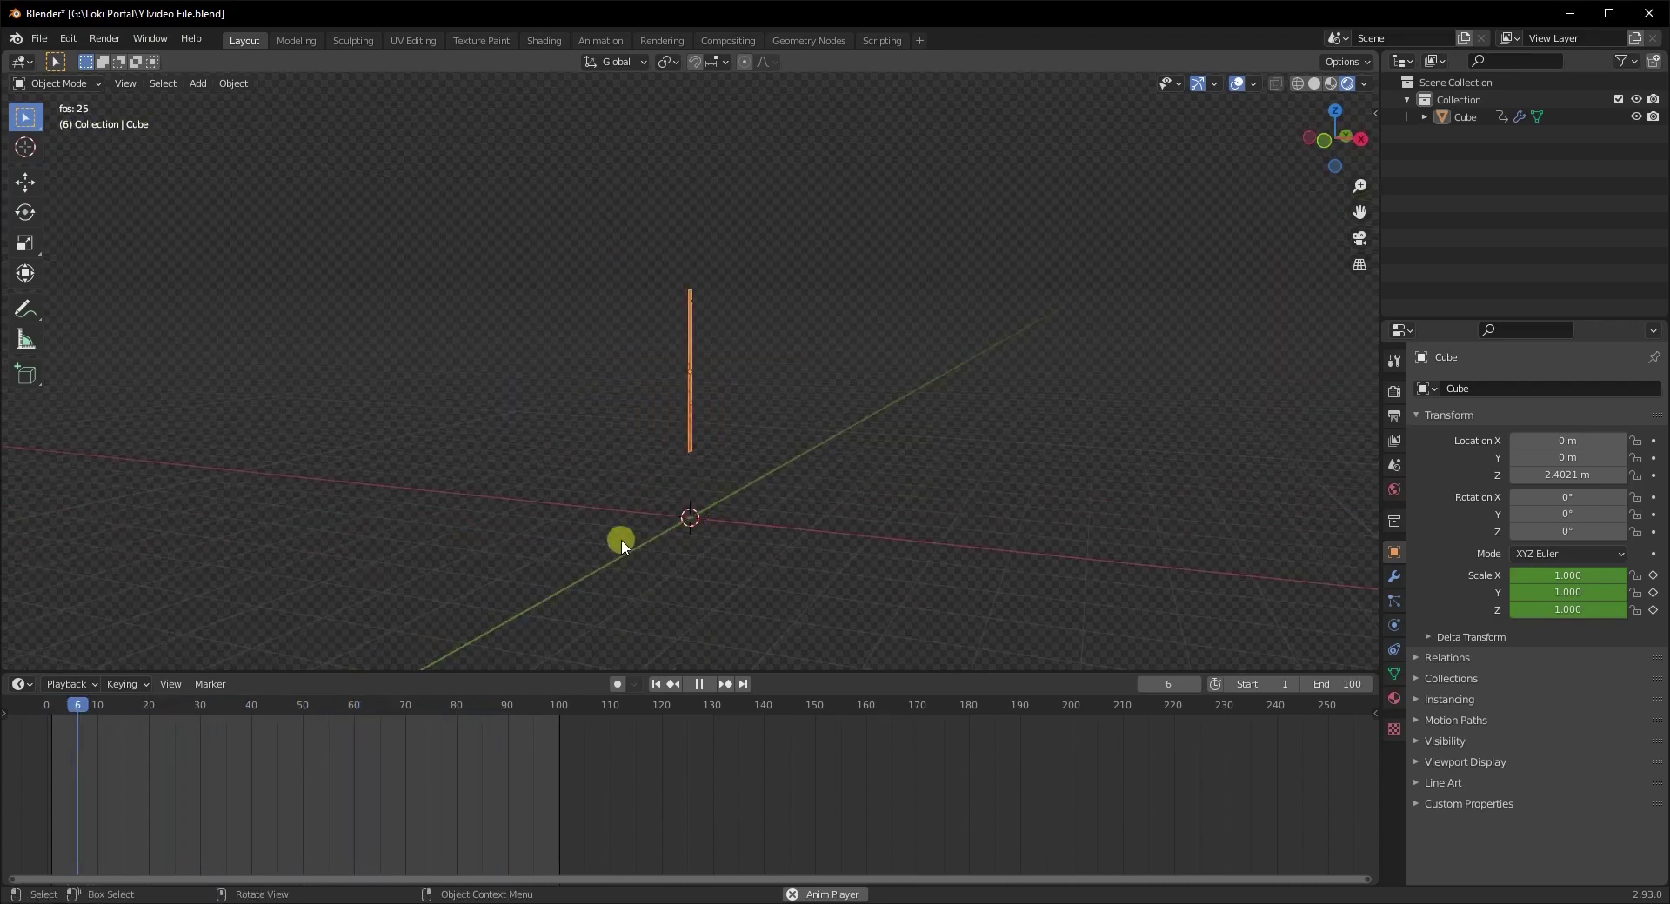
{"action": "key", "text": "space"}
{"action": "middle_click_drag", "start_coordinate": [741, 537], "coordinate": [735, 550]}
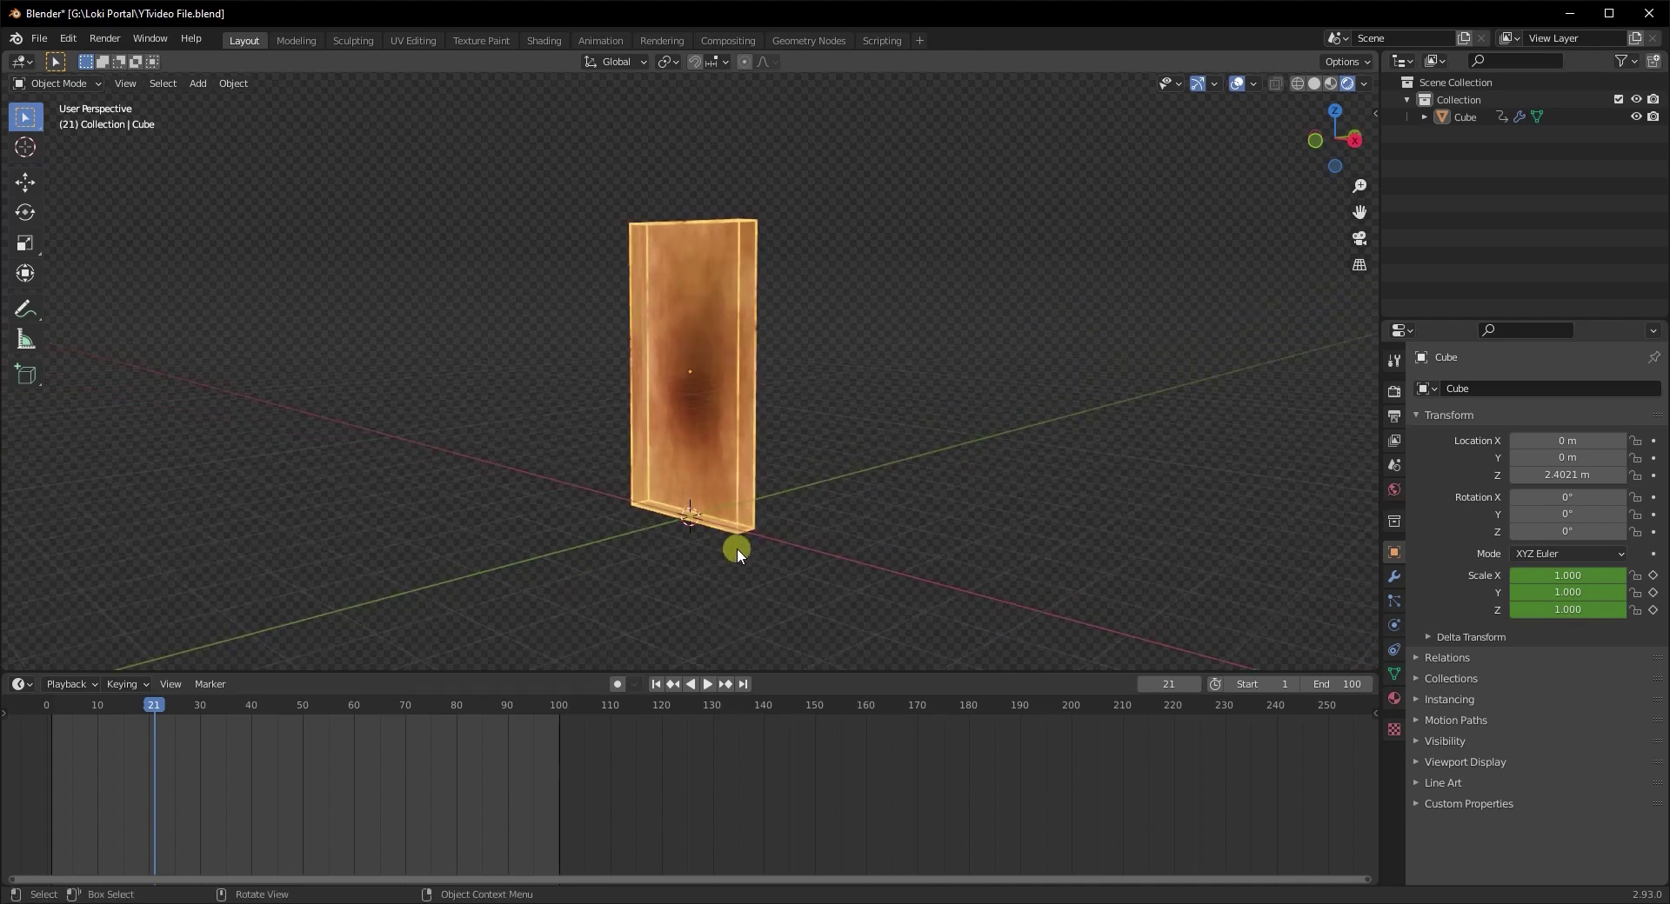
{"action": "middle_click_drag", "start_coordinate": [737, 550], "coordinate": [686, 520]}
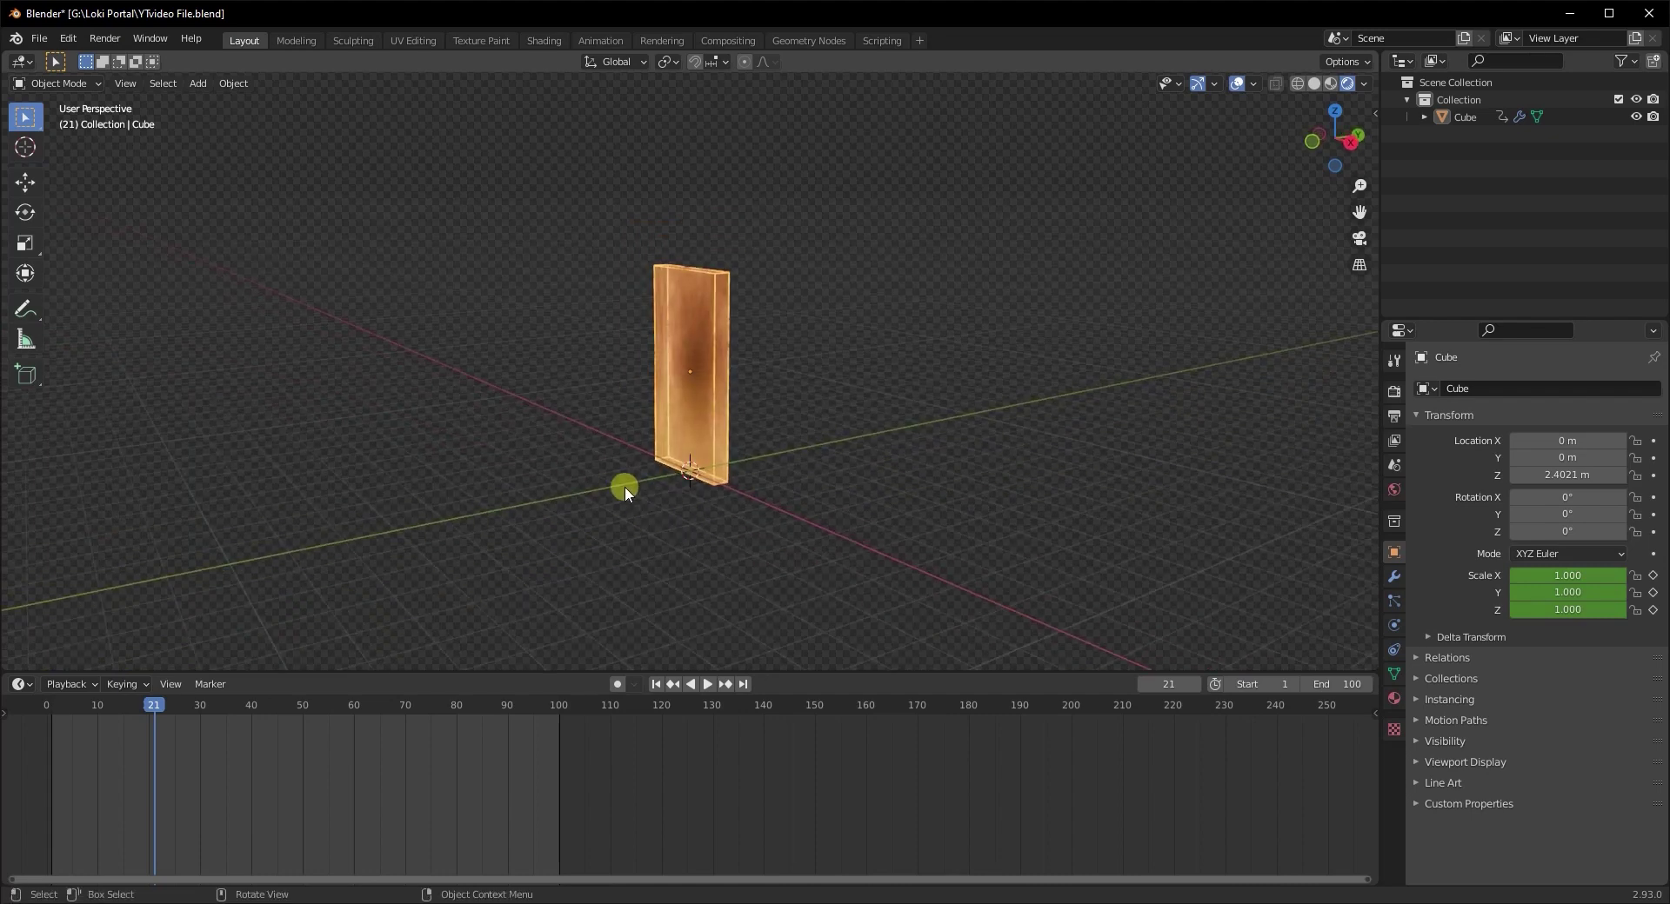
Step: Add a mesh plane at the slab's base and scale it by 10
{"action": "key", "text": "shift+a"}
{"action": "mouse_move", "coordinate": [598, 487]}
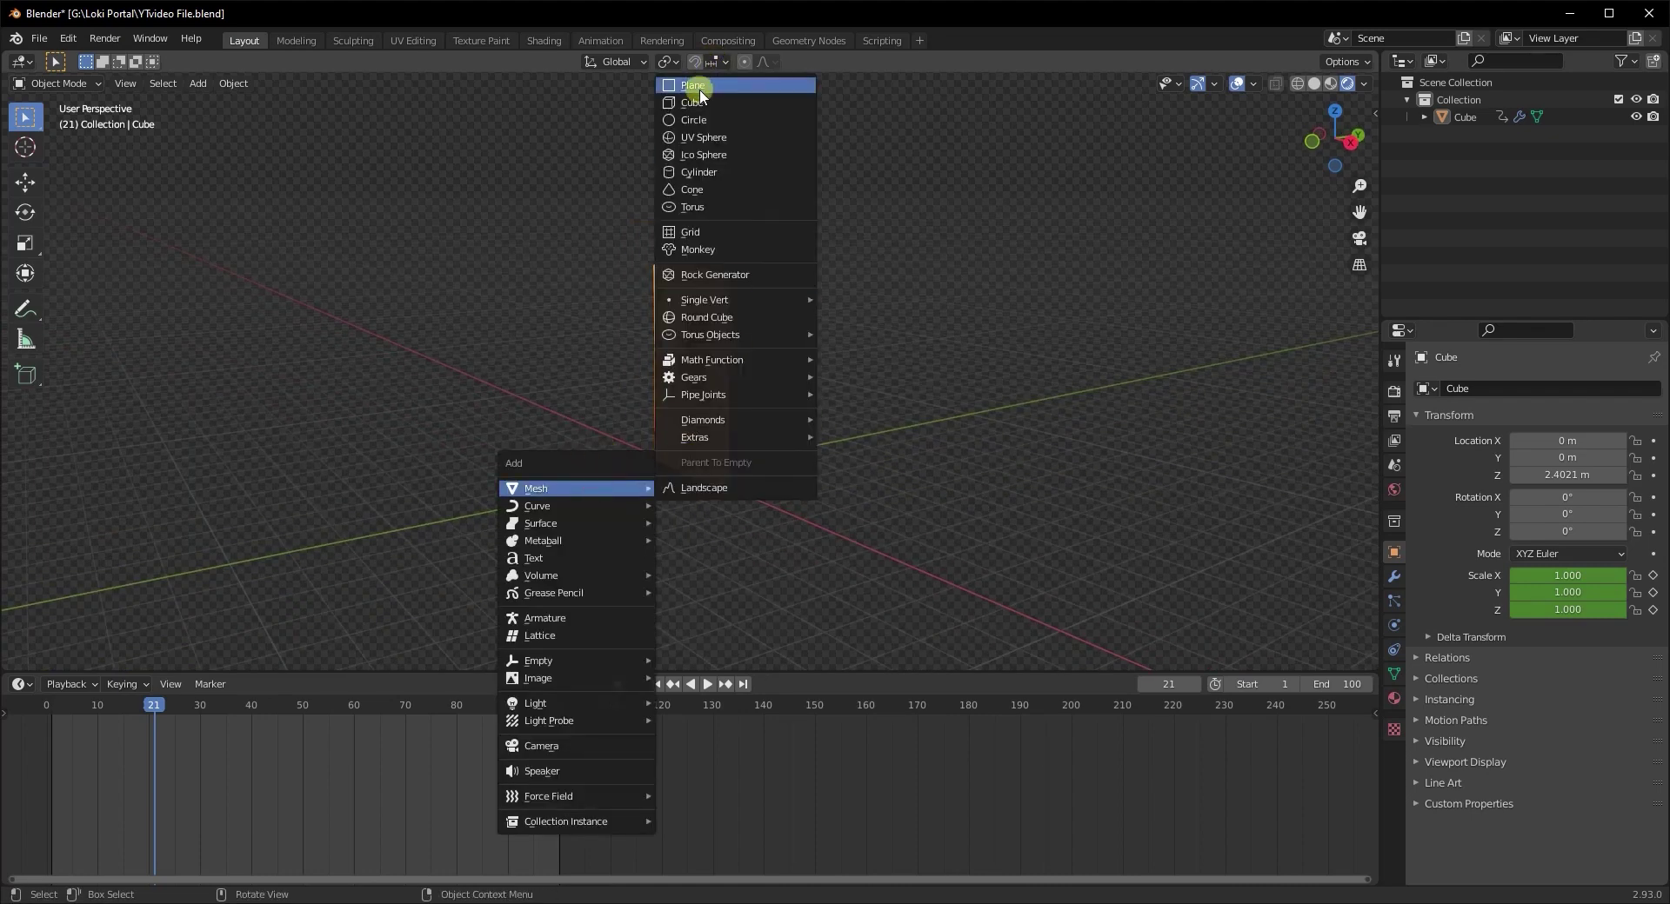
{"action": "left_click", "coordinate": [693, 86]}
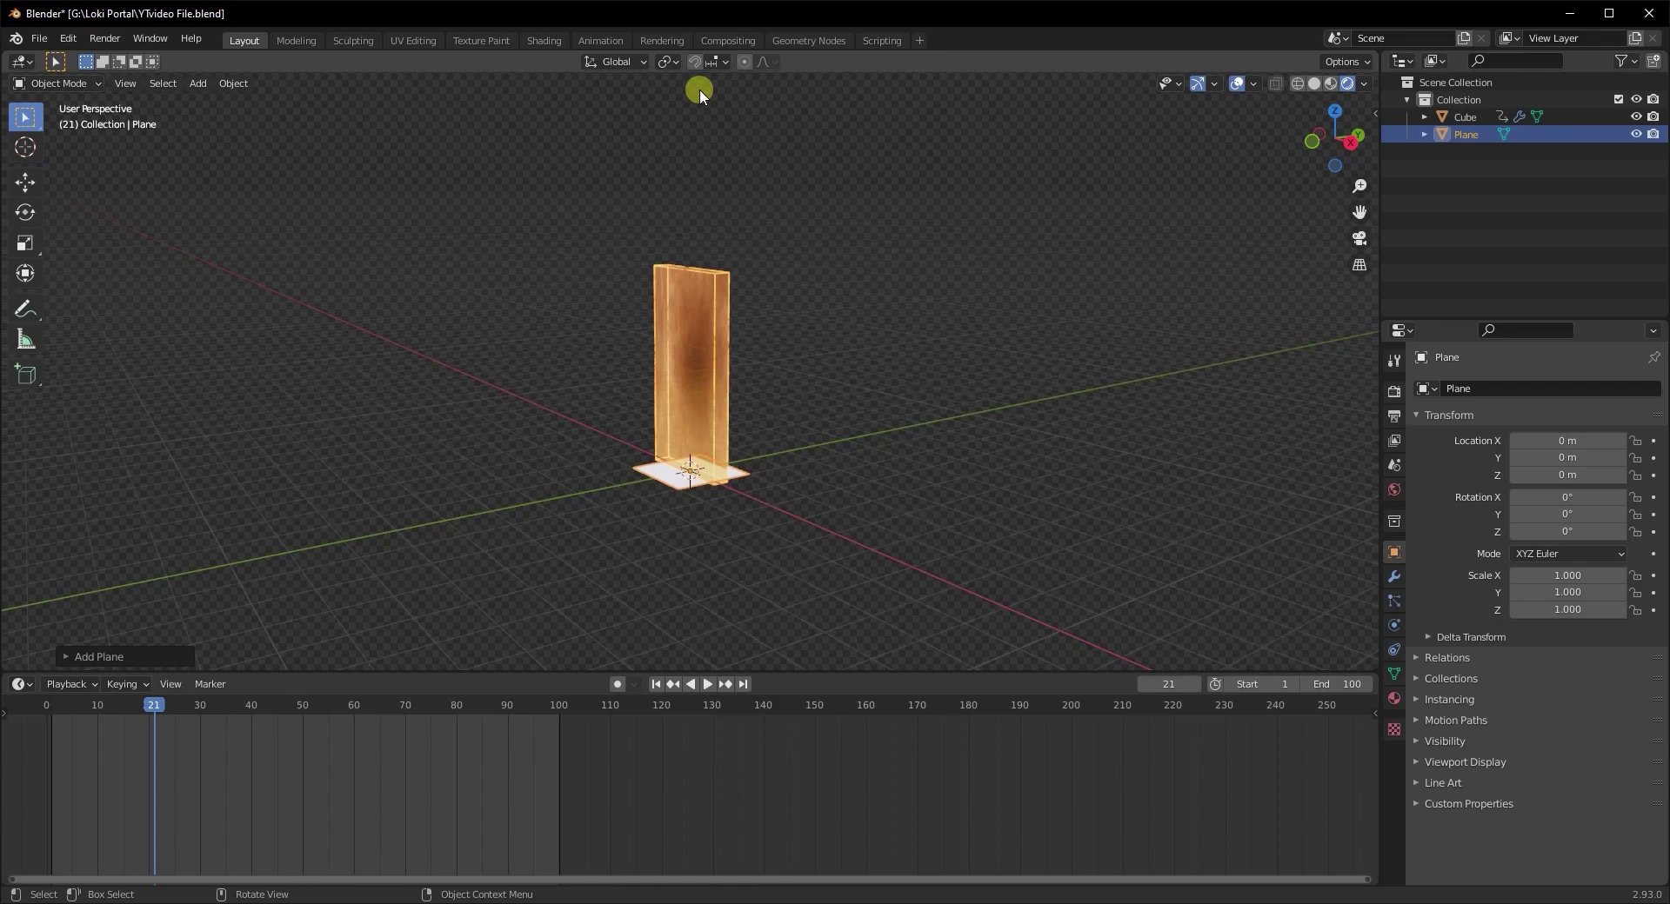
{"action": "type", "text": "s10"}
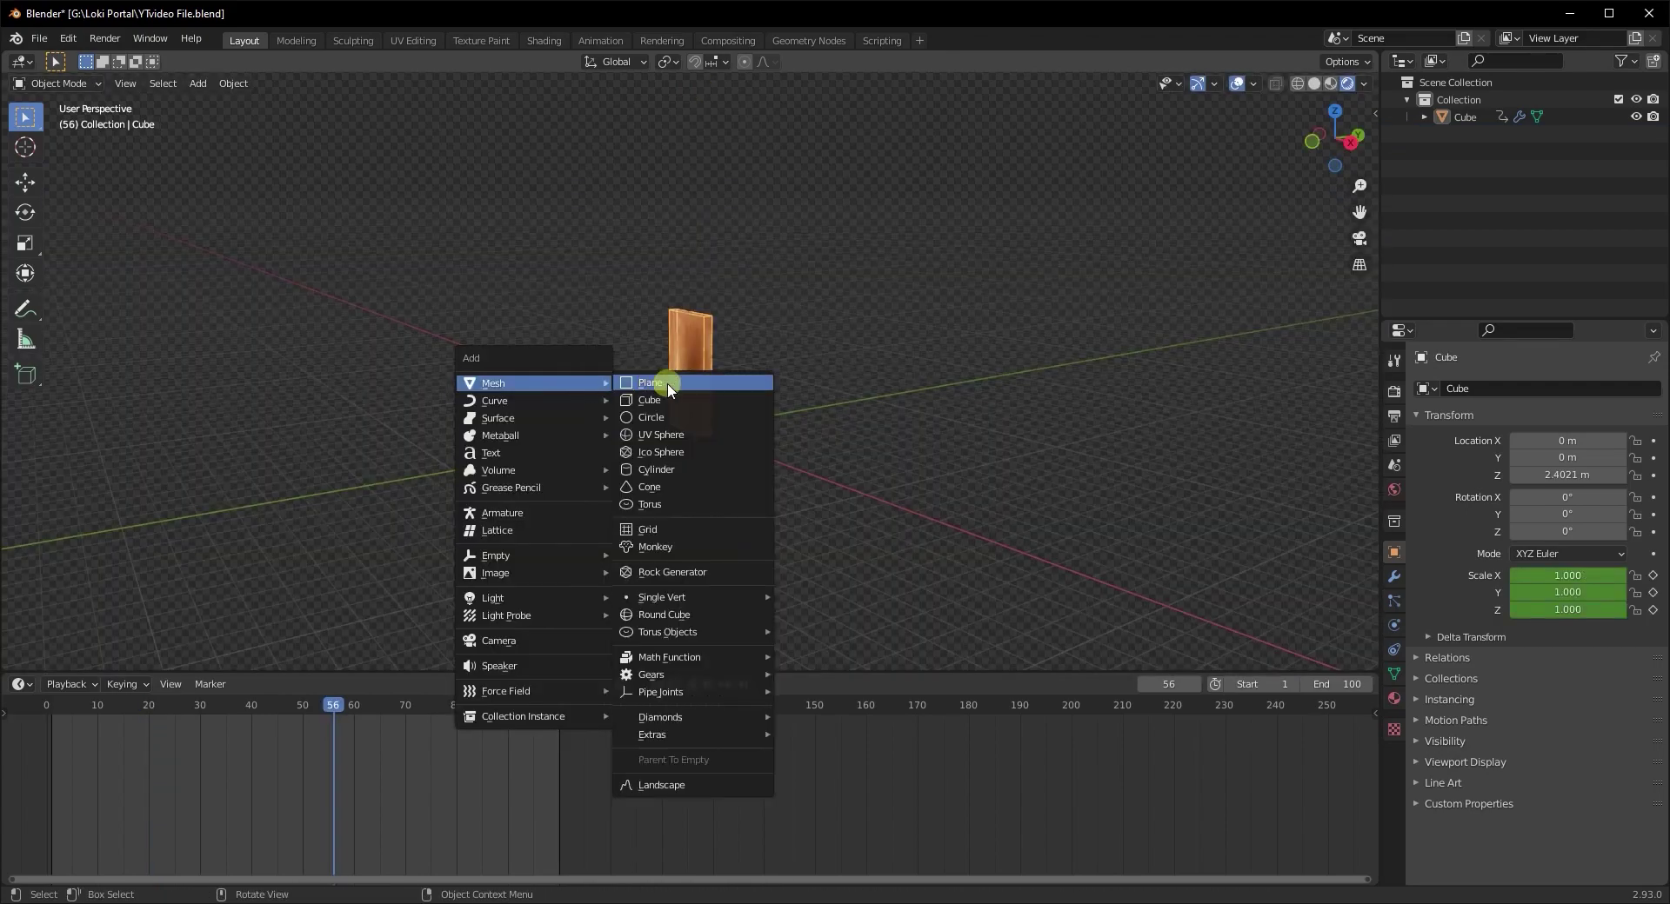
Step: Scale the new ground plane by 20 and apply its scale
{"action": "type", "text": "s"}
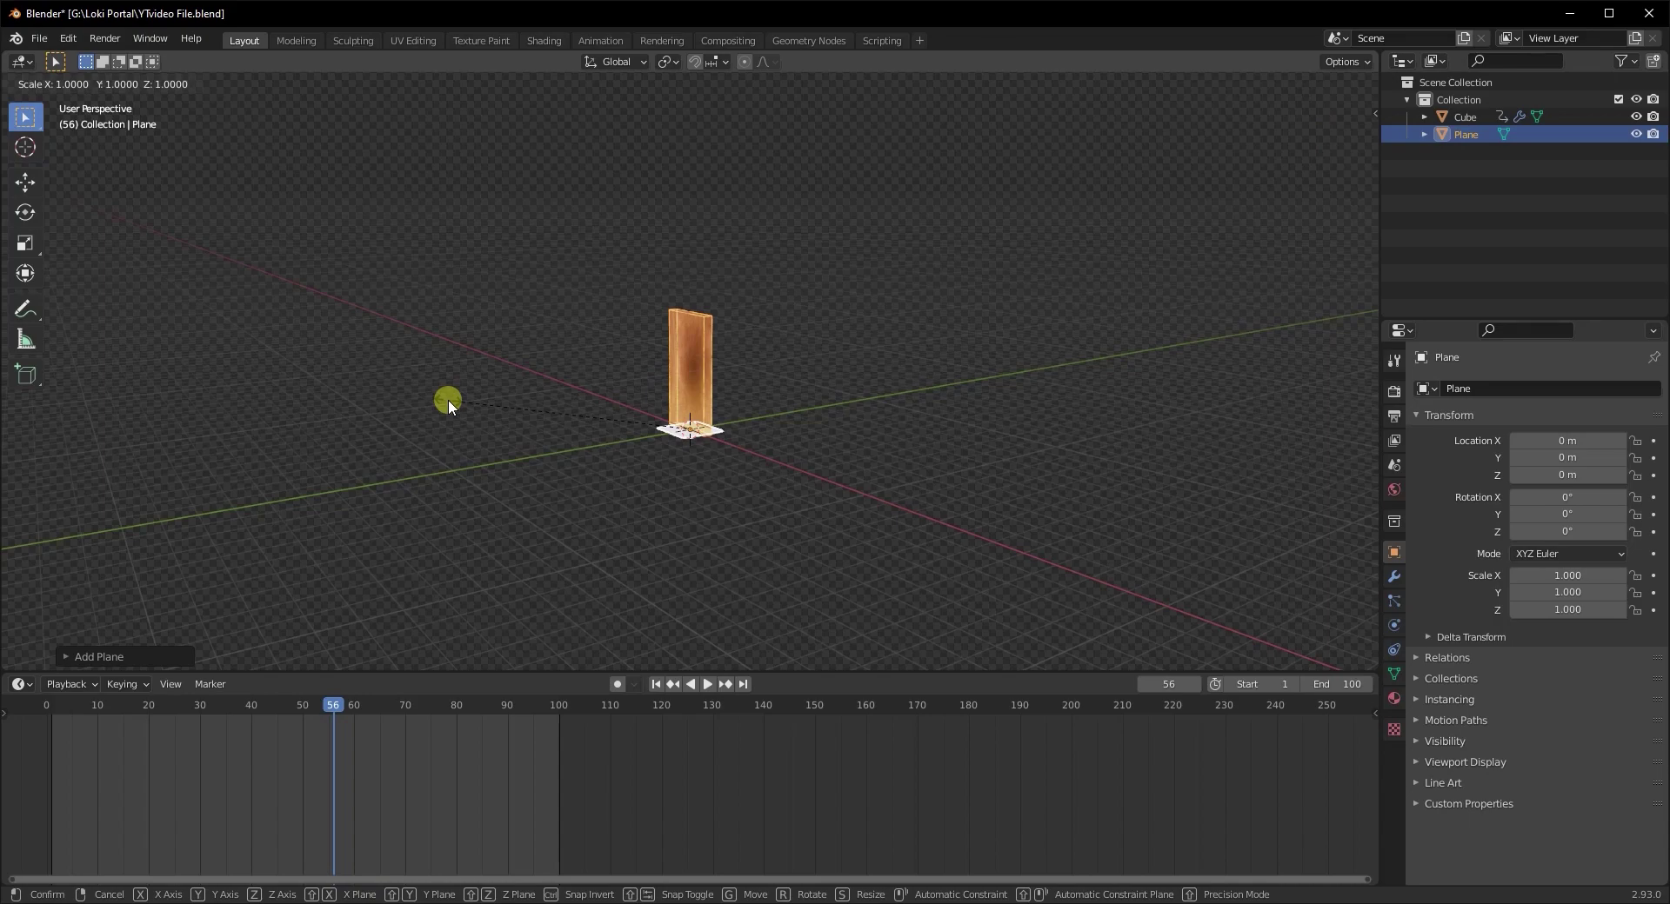
{"action": "type", "text": "20"}
{"action": "key", "text": "Return"}
{"action": "middle_click_drag", "start_coordinate": [447, 399], "coordinate": [597, 436]}
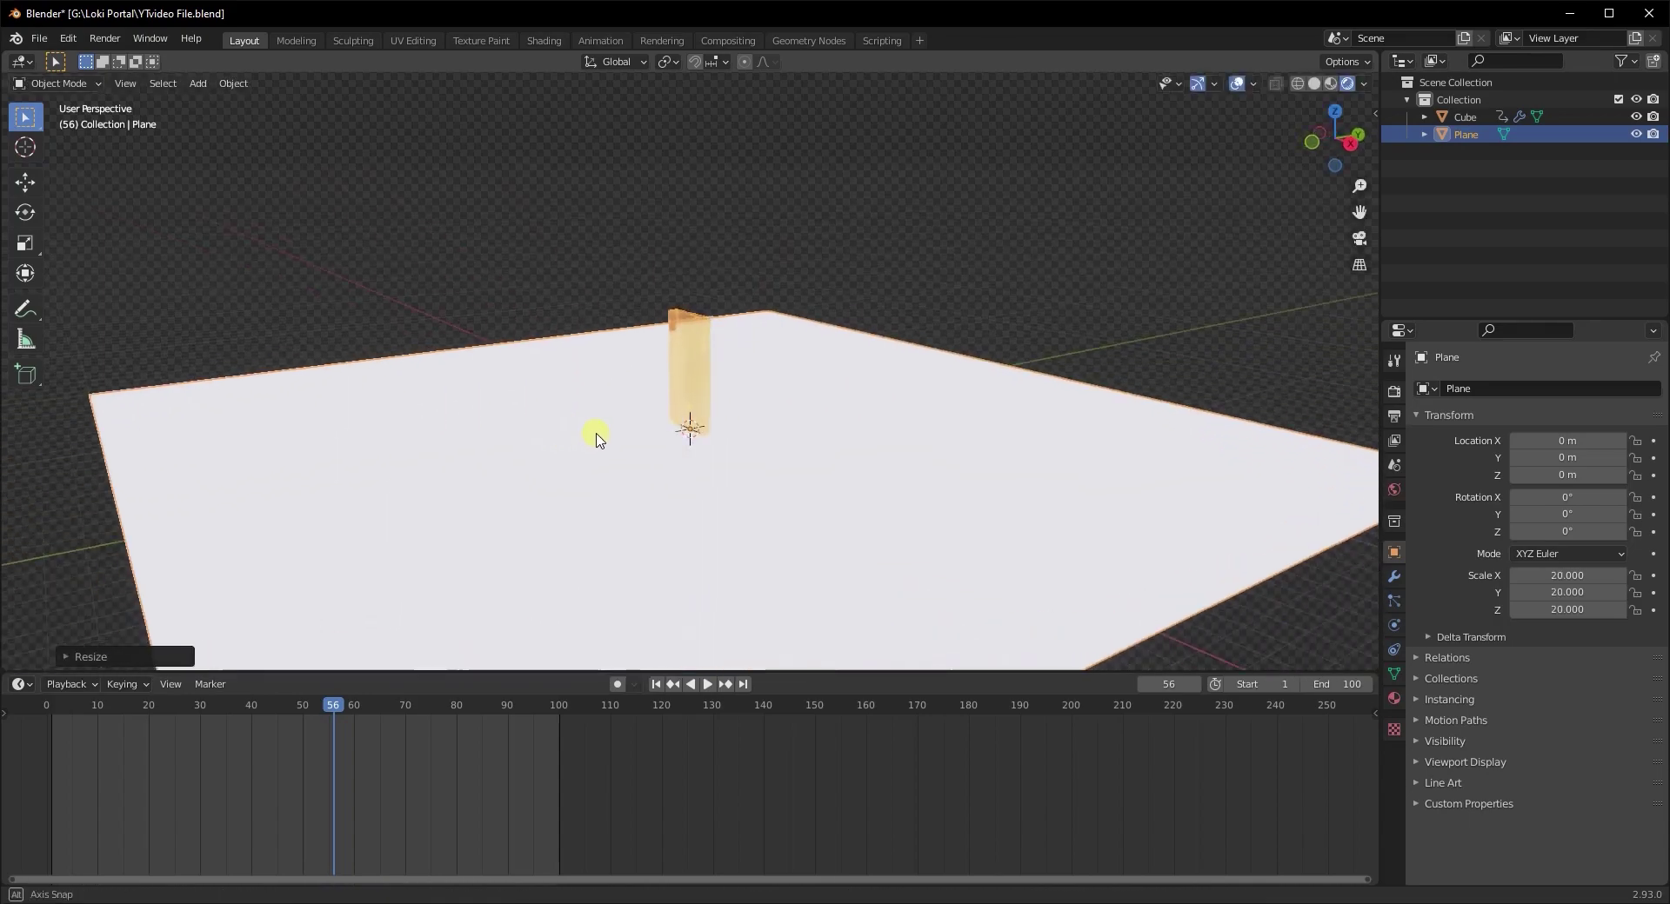
{"action": "key", "text": "ctrl+a"}
{"action": "left_click", "coordinate": [557, 469]}
{"action": "middle_click_drag", "start_coordinate": [708, 536], "coordinate": [679, 483]}
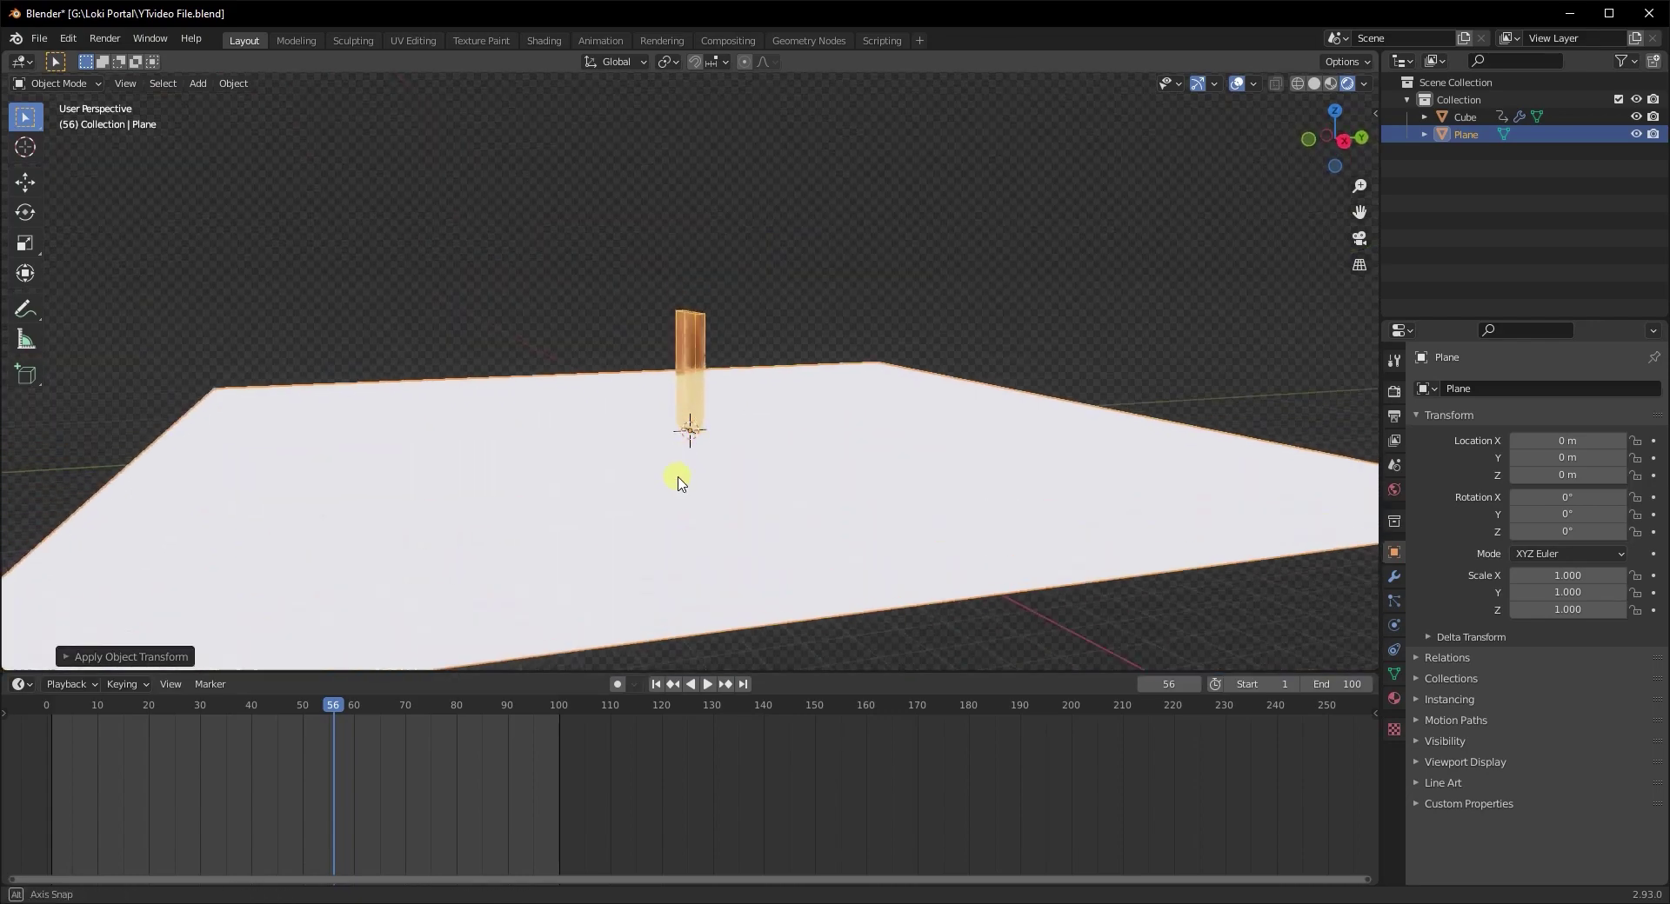
Step: Import the Collada file Walking.dae from the Walking (1) folder in G:\Downloads
{"action": "left_click", "coordinate": [42, 39]}
{"action": "mouse_move", "coordinate": [90, 271]}
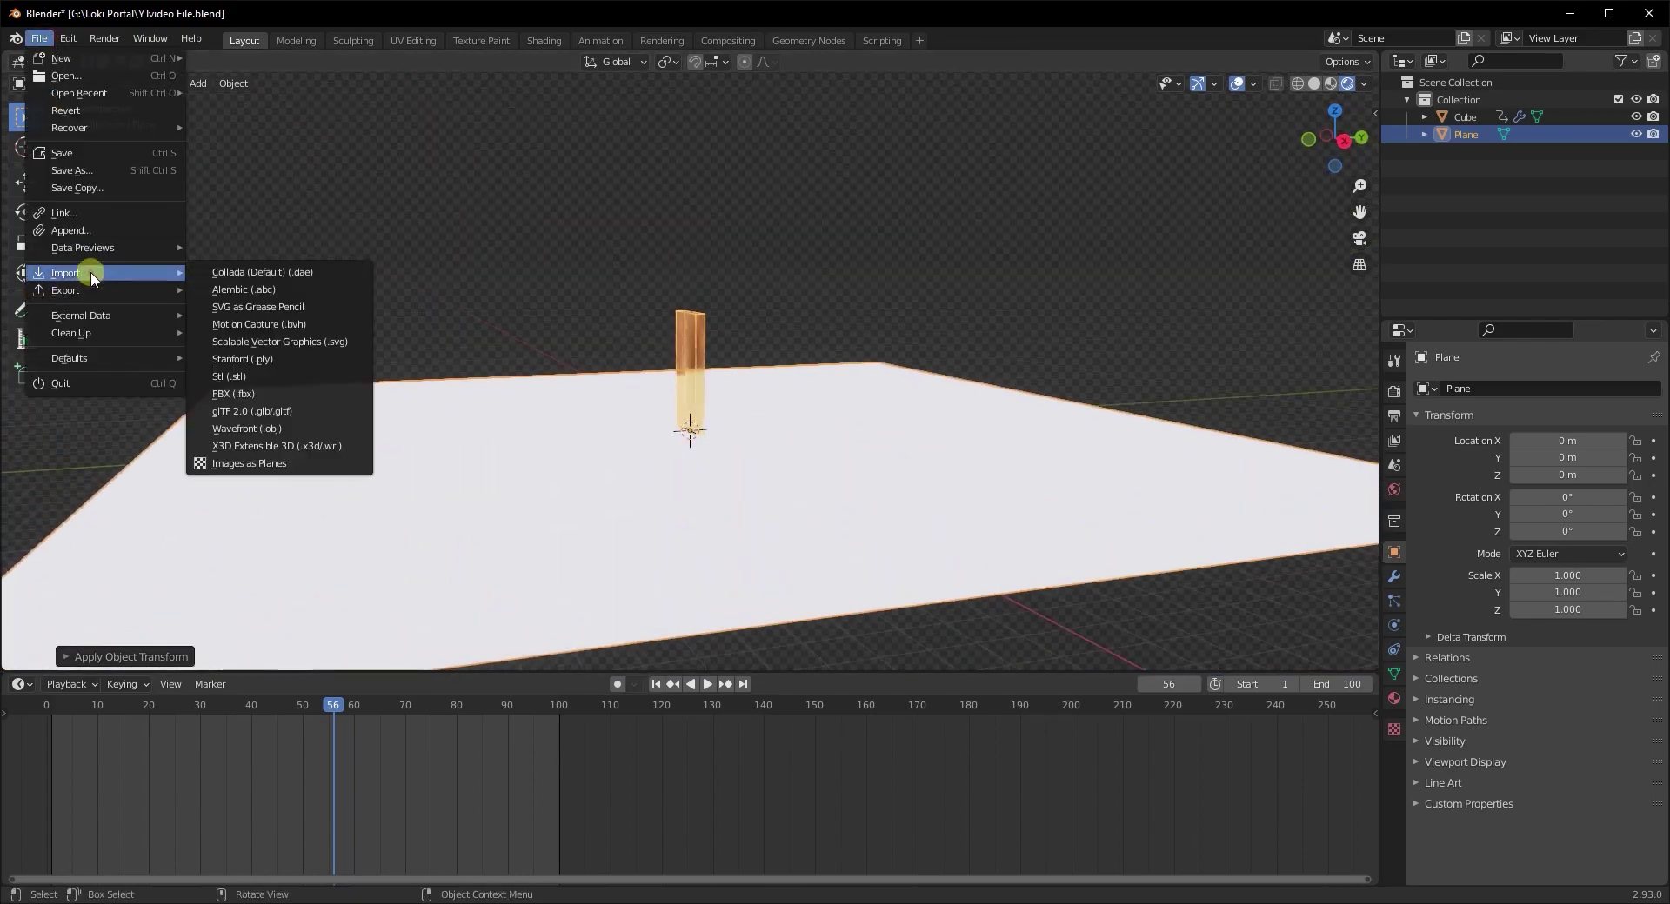
{"action": "left_click", "coordinate": [271, 274]}
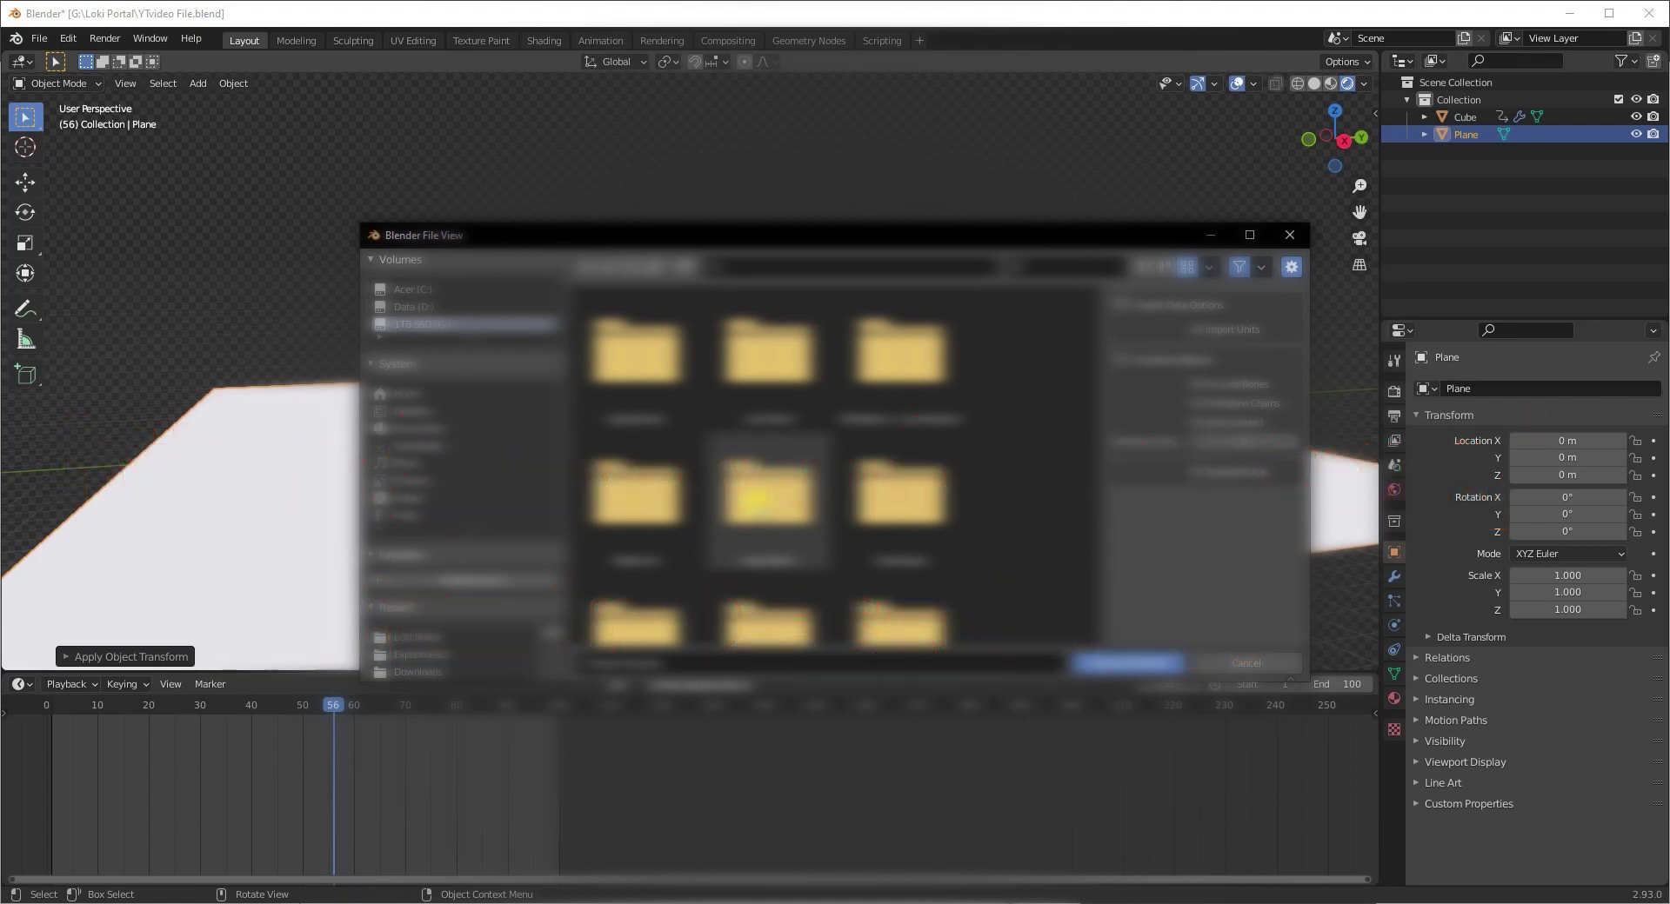
{"action": "scroll", "coordinate": [812, 470], "scroll_direction": "down", "scroll_amount": 3}
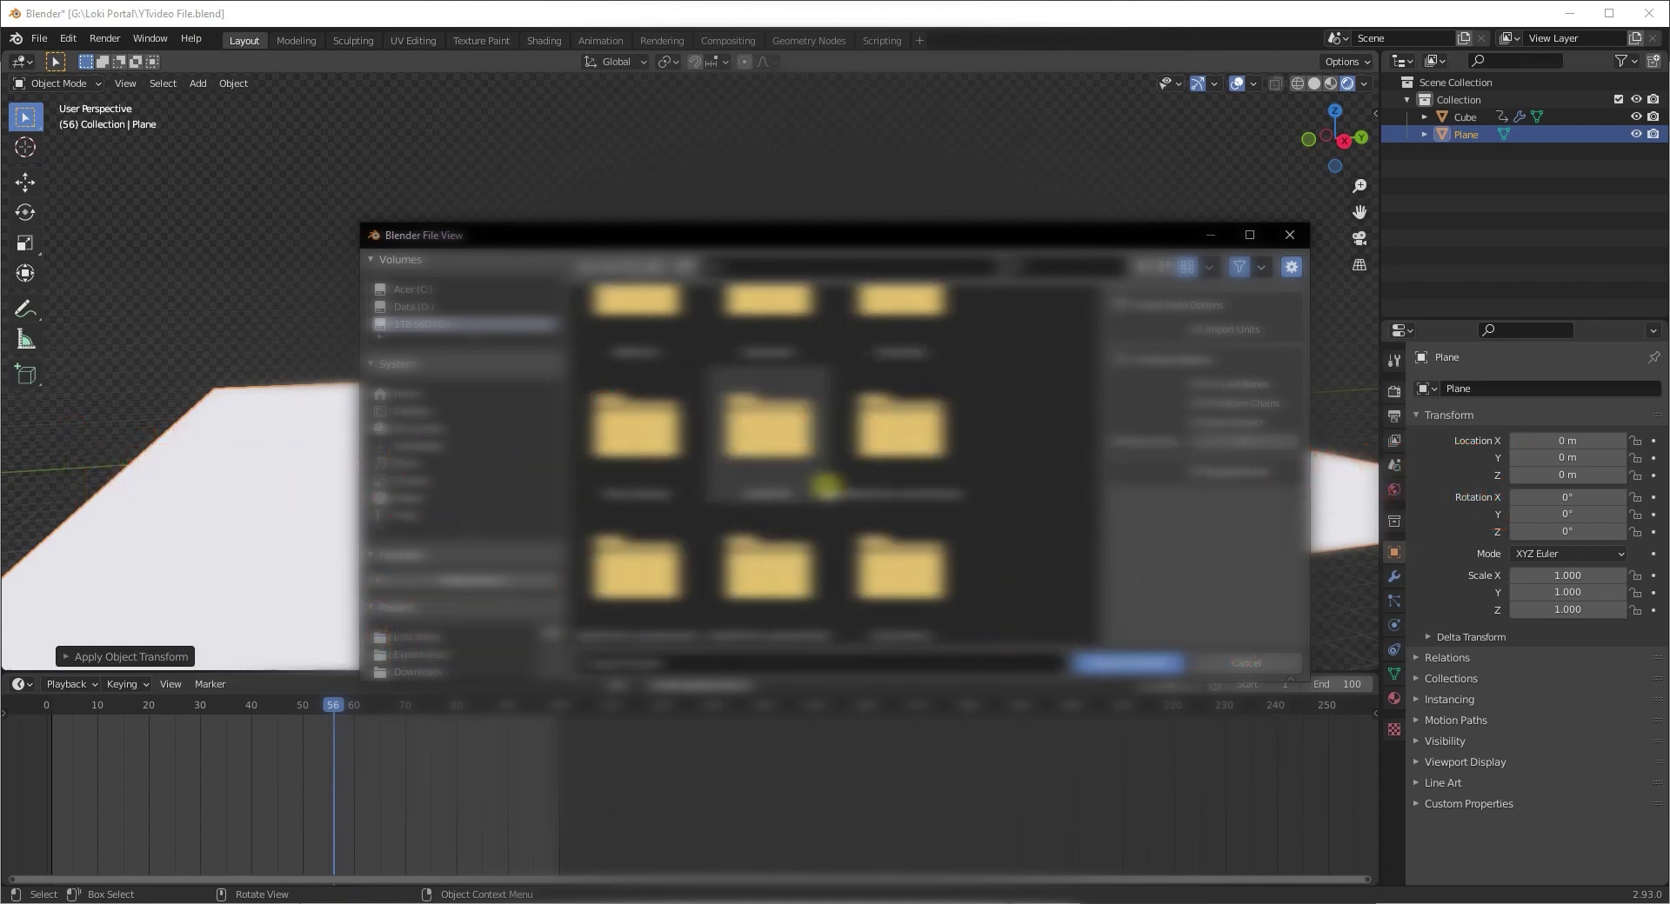
{"action": "scroll", "coordinate": [887, 414], "scroll_direction": "down", "scroll_amount": 1}
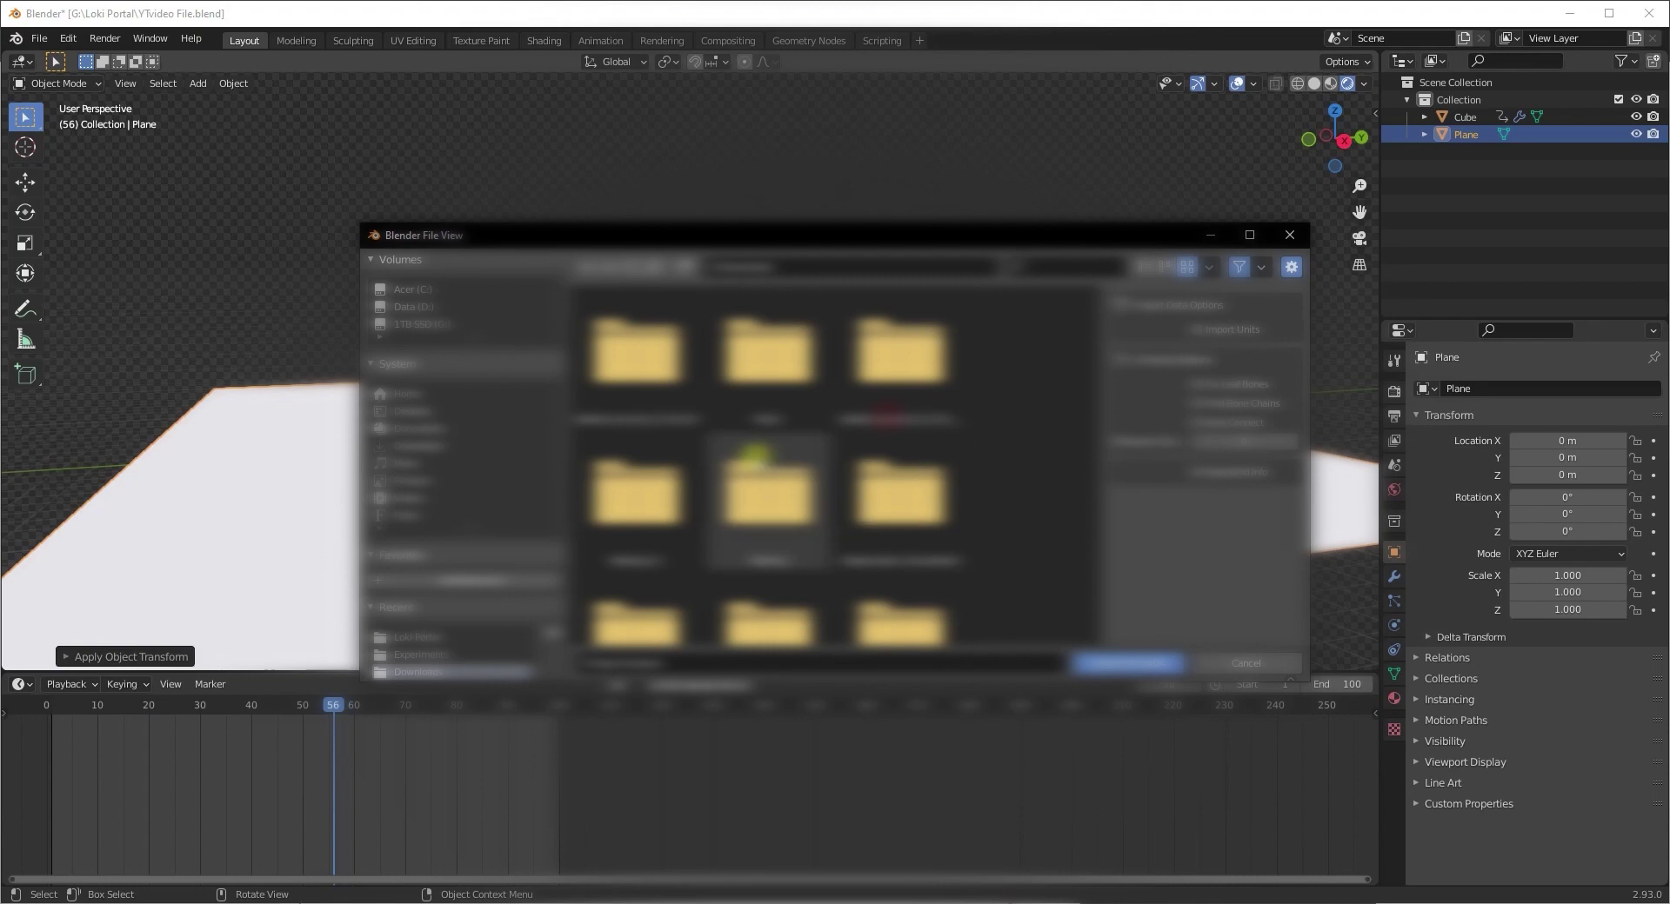
{"action": "left_click", "coordinate": [642, 529]}
{"action": "left_click", "coordinate": [641, 526]}
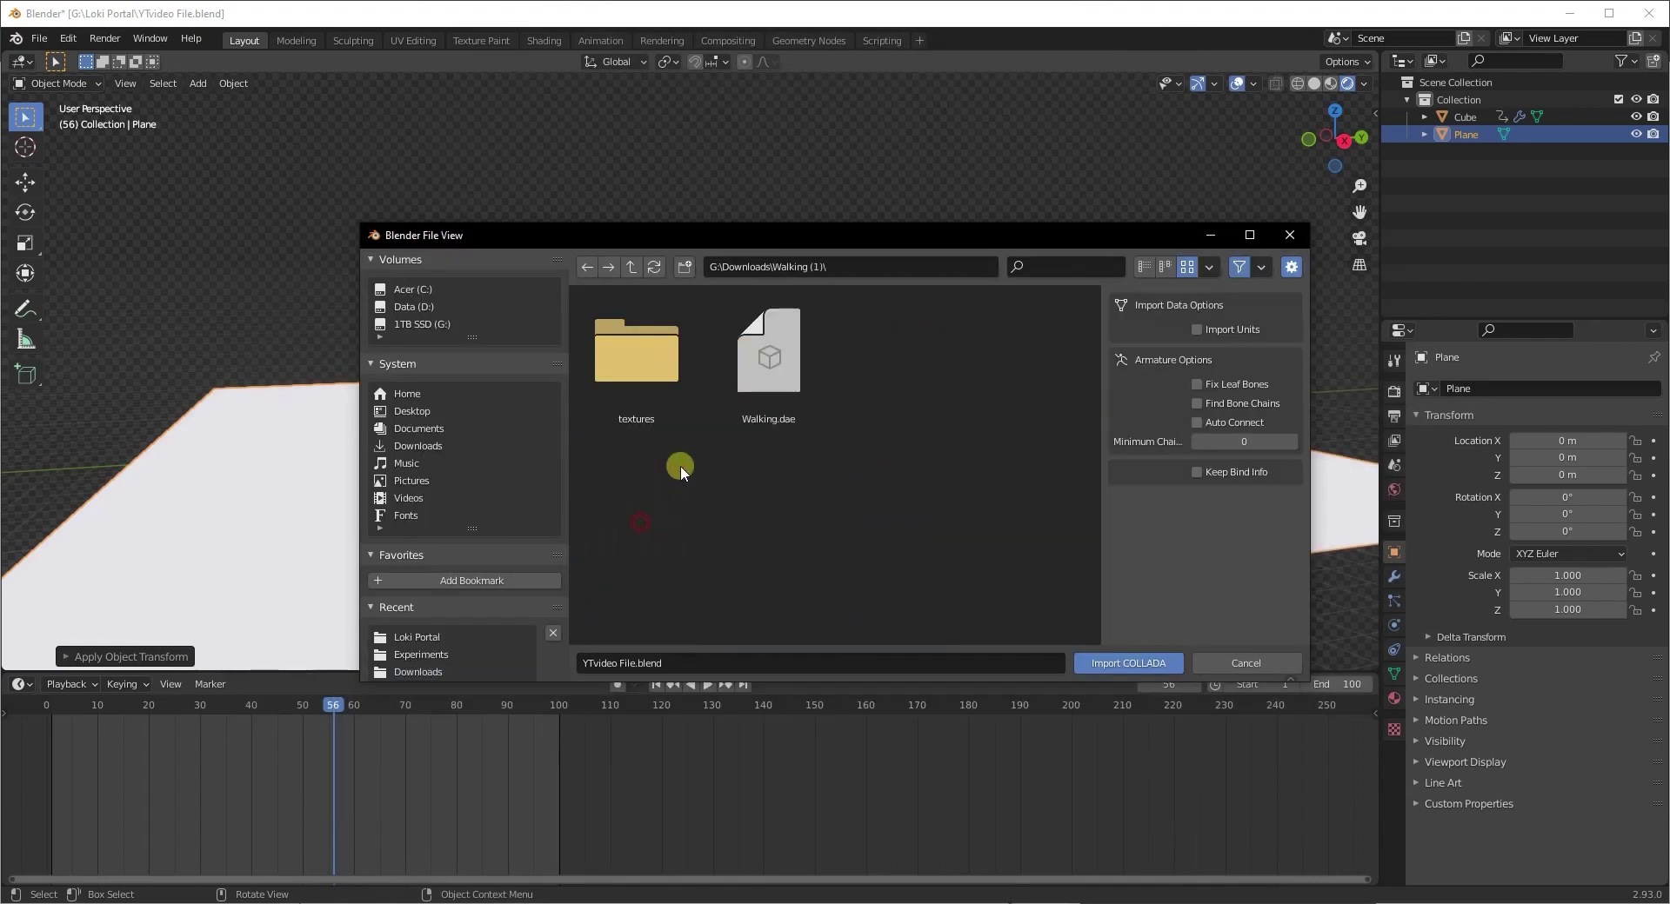
{"action": "left_click", "coordinate": [765, 365]}
{"action": "left_click", "coordinate": [1122, 663]}
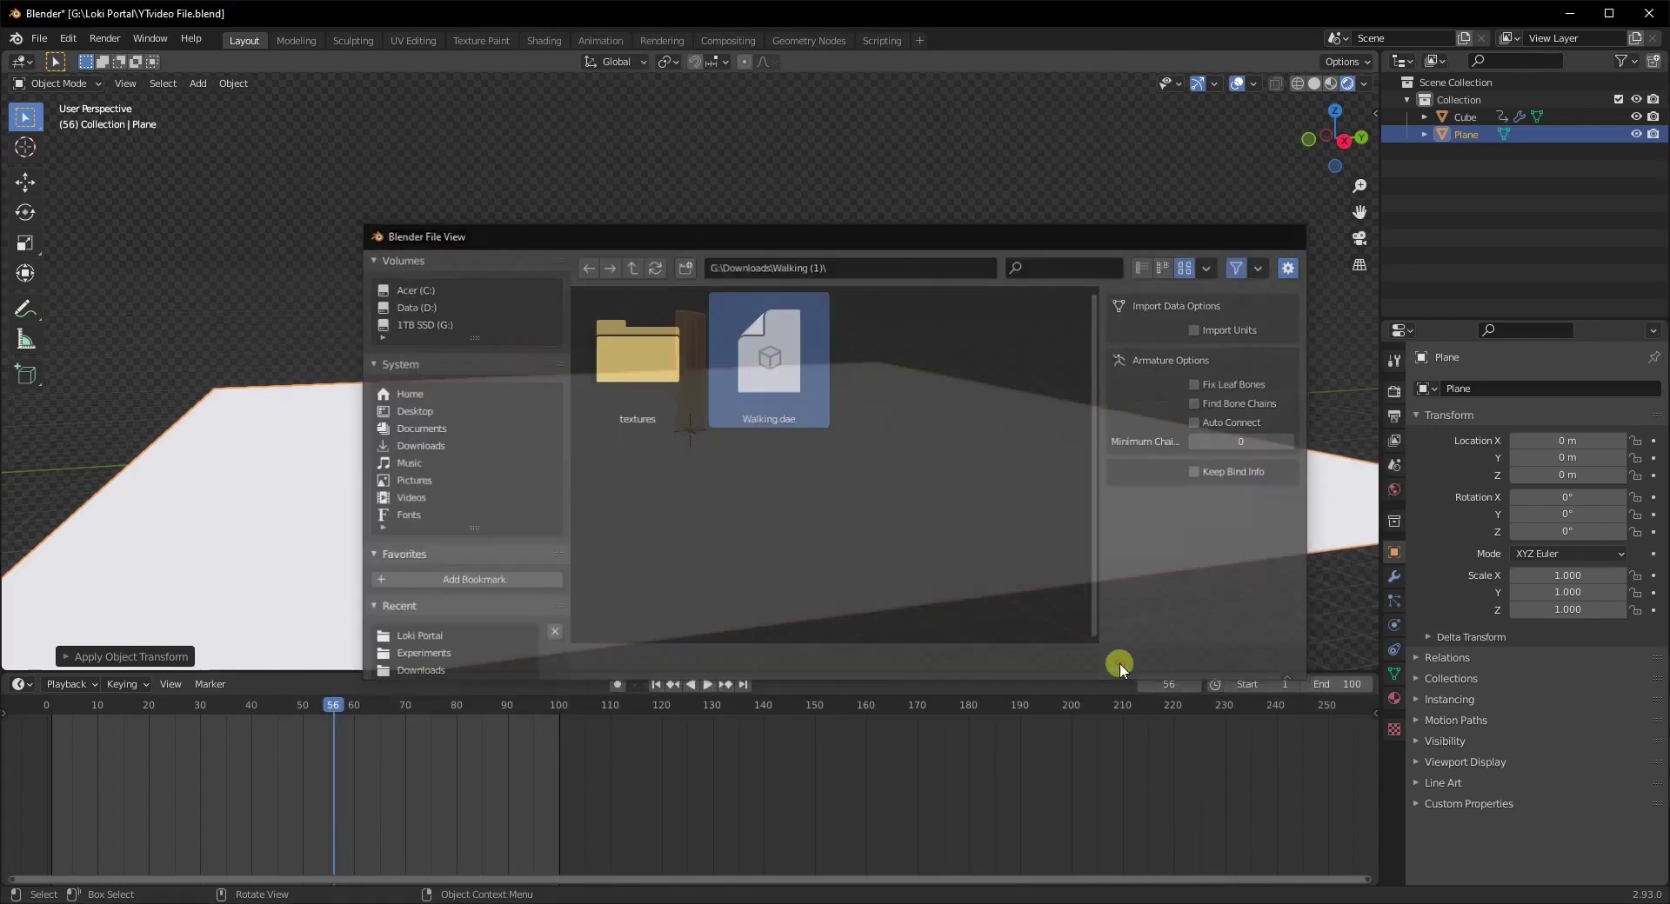
Step: Enlarge the imported character's armature to a scale of about 0.022
{"action": "middle_click_drag", "start_coordinate": [644, 485], "coordinate": [649, 447]}
{"action": "scroll", "coordinate": [634, 477], "scroll_direction": "up", "scroll_amount": 6}
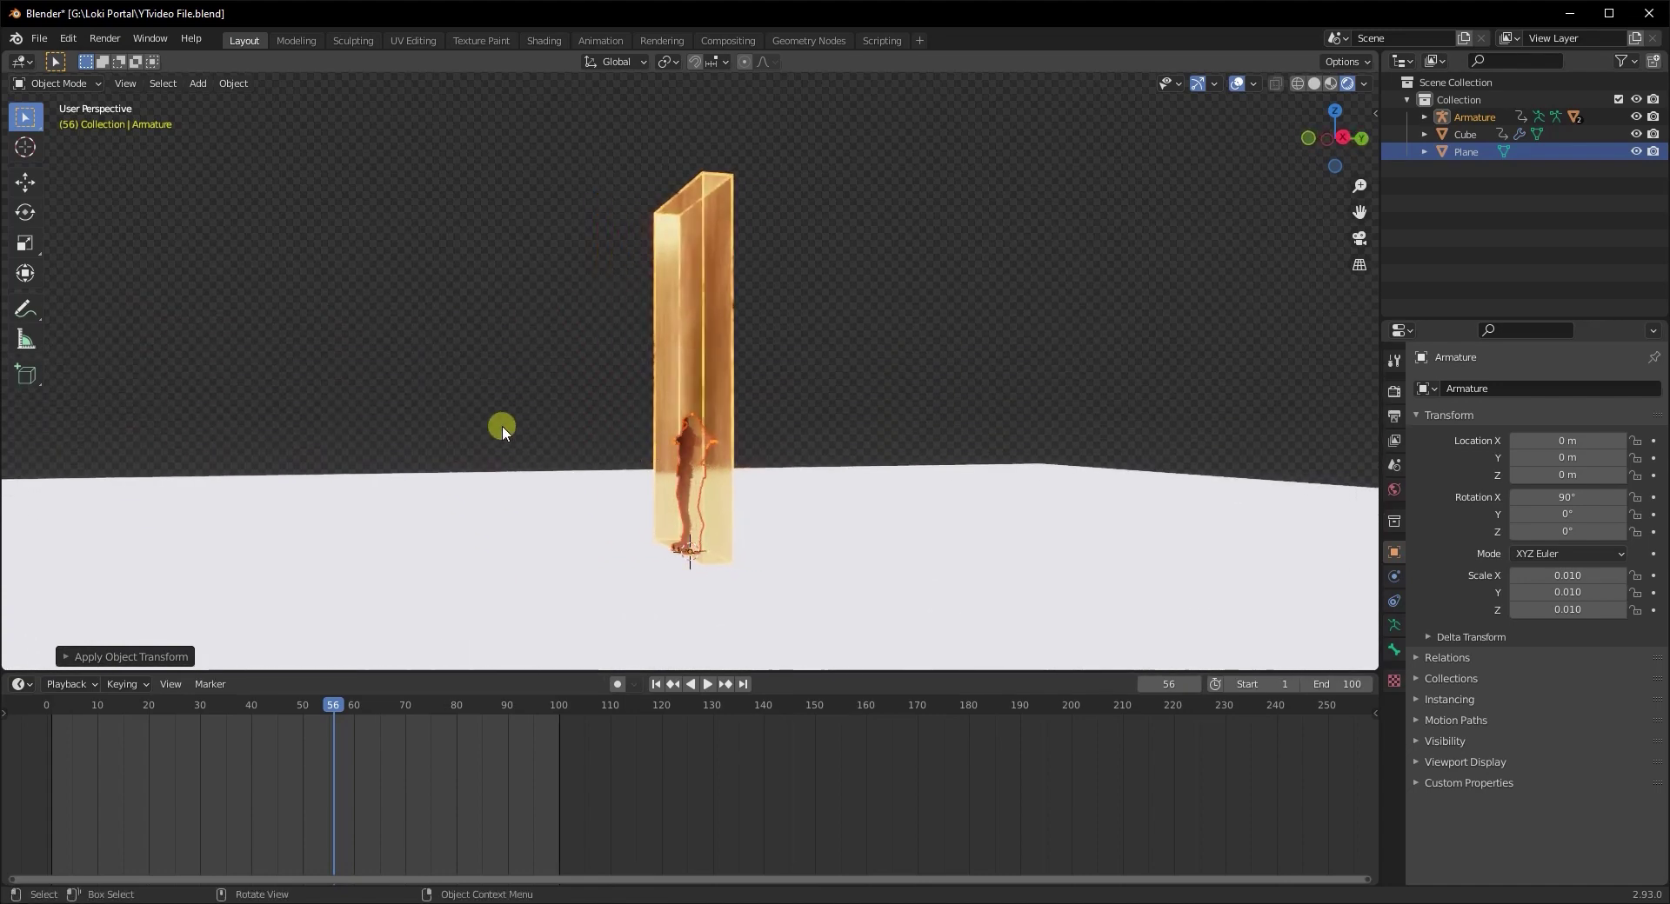
{"action": "key", "text": "s"}
{"action": "left_click", "coordinate": [225, 409]}
{"action": "middle_click_drag", "start_coordinate": [224, 410], "coordinate": [446, 470]}
Step: Move the character about 5.7 m along negative Y, away from the slab, and rotate it 180° about Z
{"action": "key", "text": "g"}
{"action": "key", "text": "y"}
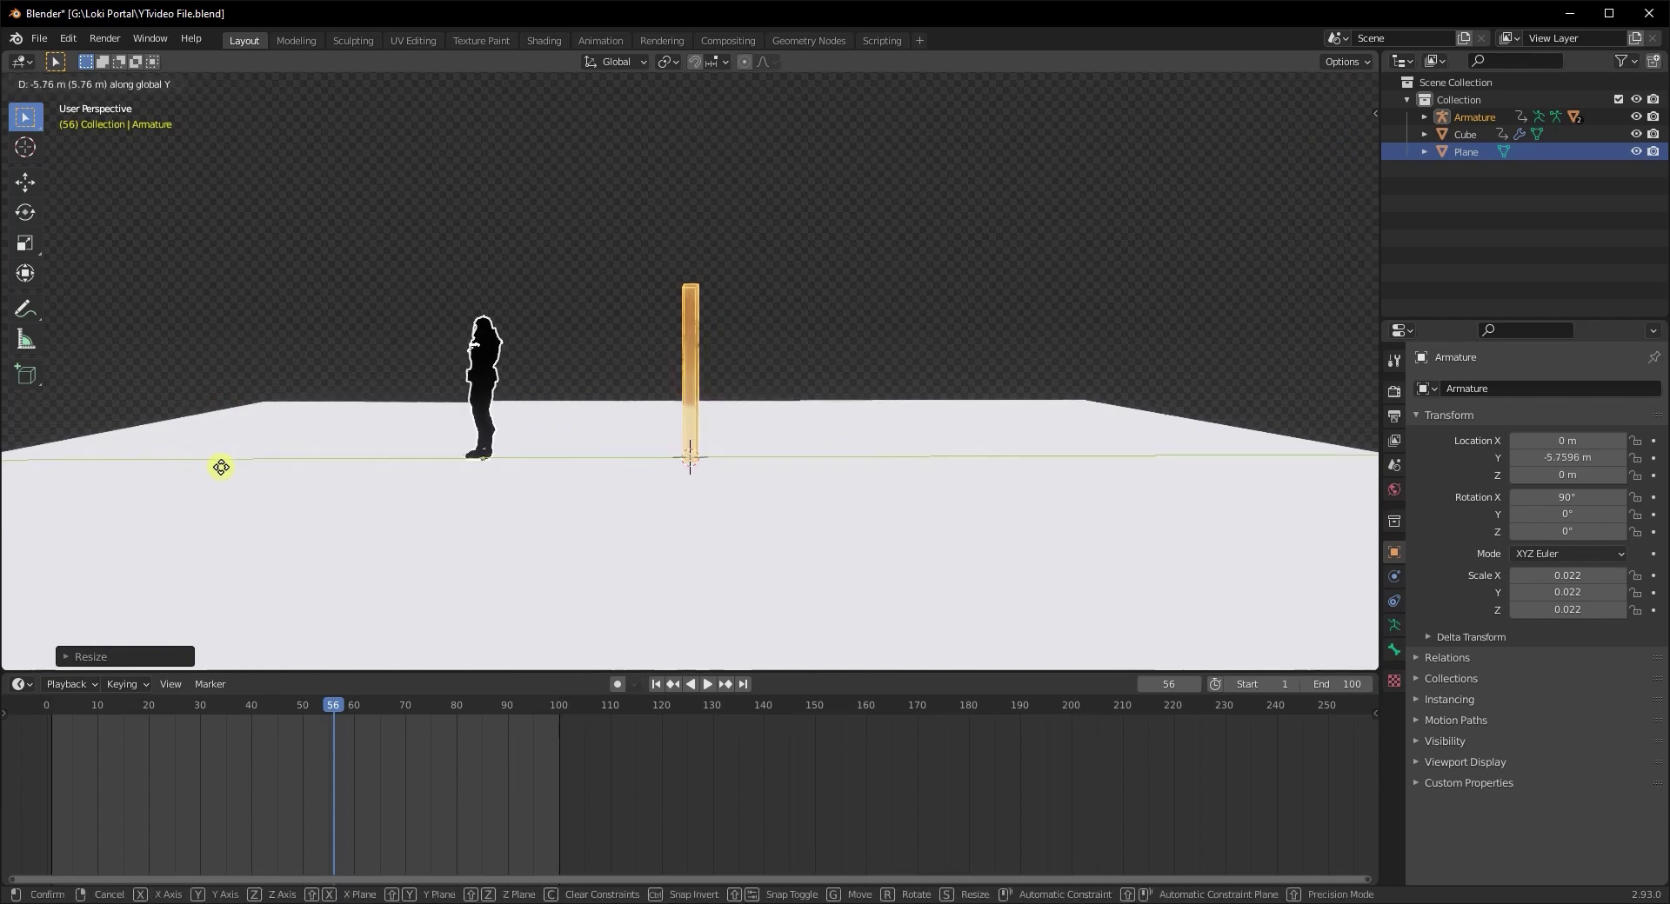
{"action": "left_click", "coordinate": [242, 477]}
{"action": "type", "text": "rz180"}
{"action": "key", "text": "Return"}
{"action": "middle_click_drag", "start_coordinate": [242, 477], "coordinate": [461, 424]}
Step: In the Shading workspace, unlink the VanguardBodyMat material from the character's body mesh
{"action": "left_click", "coordinate": [539, 38]}
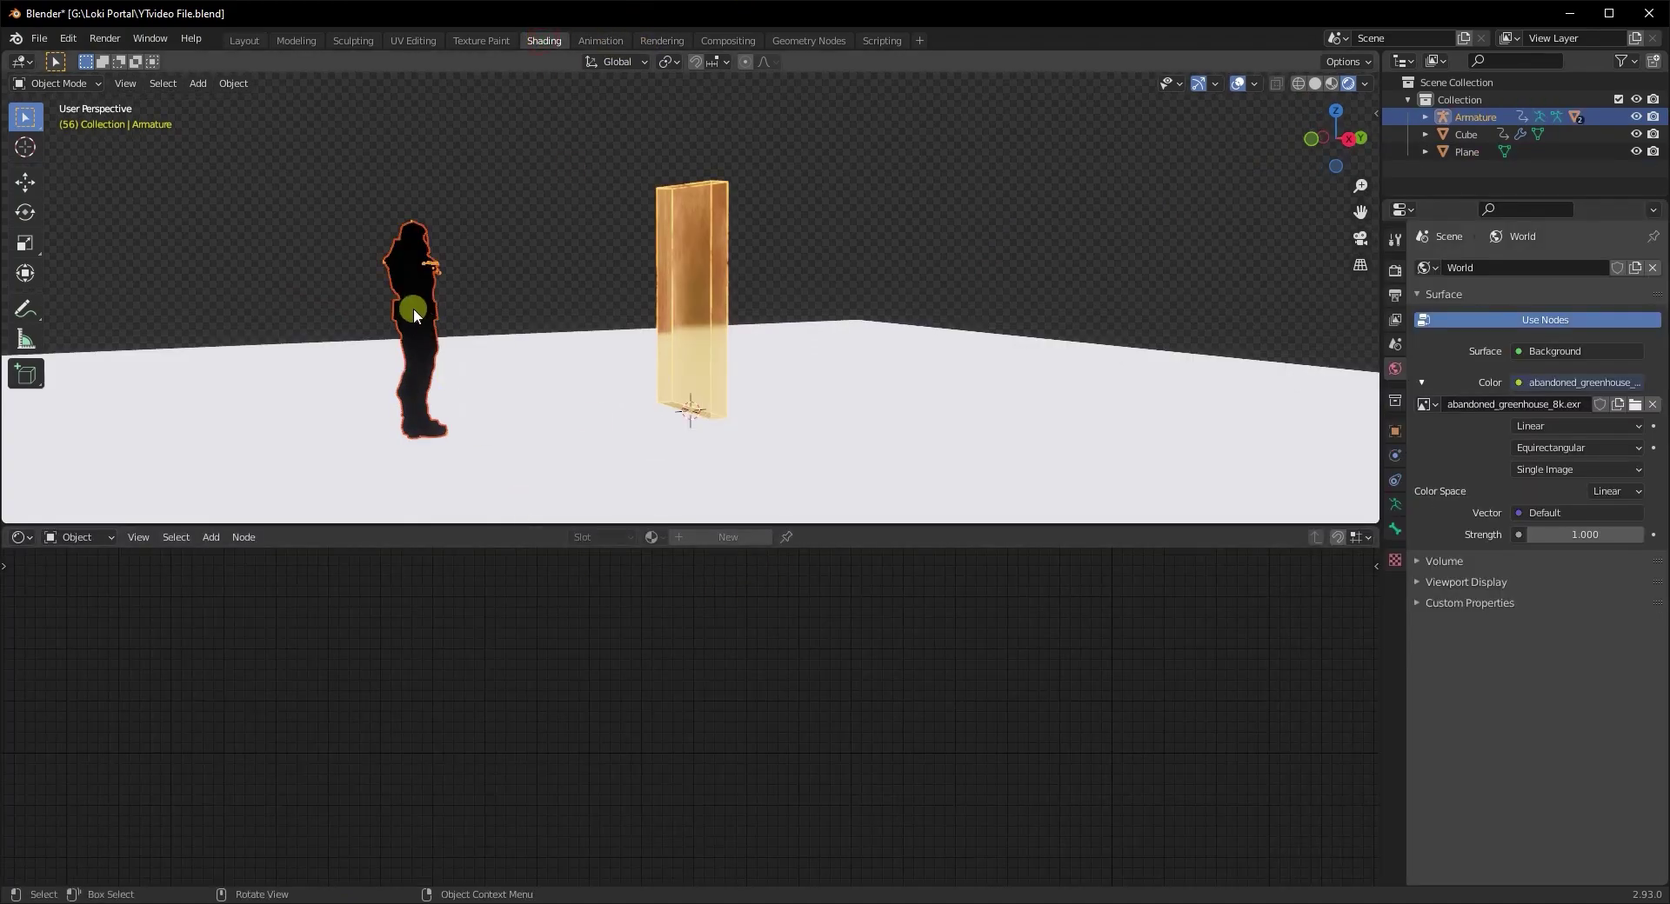
{"action": "left_click", "coordinate": [418, 295]}
{"action": "left_click", "coordinate": [1476, 117]}
{"action": "left_click", "coordinate": [419, 300]}
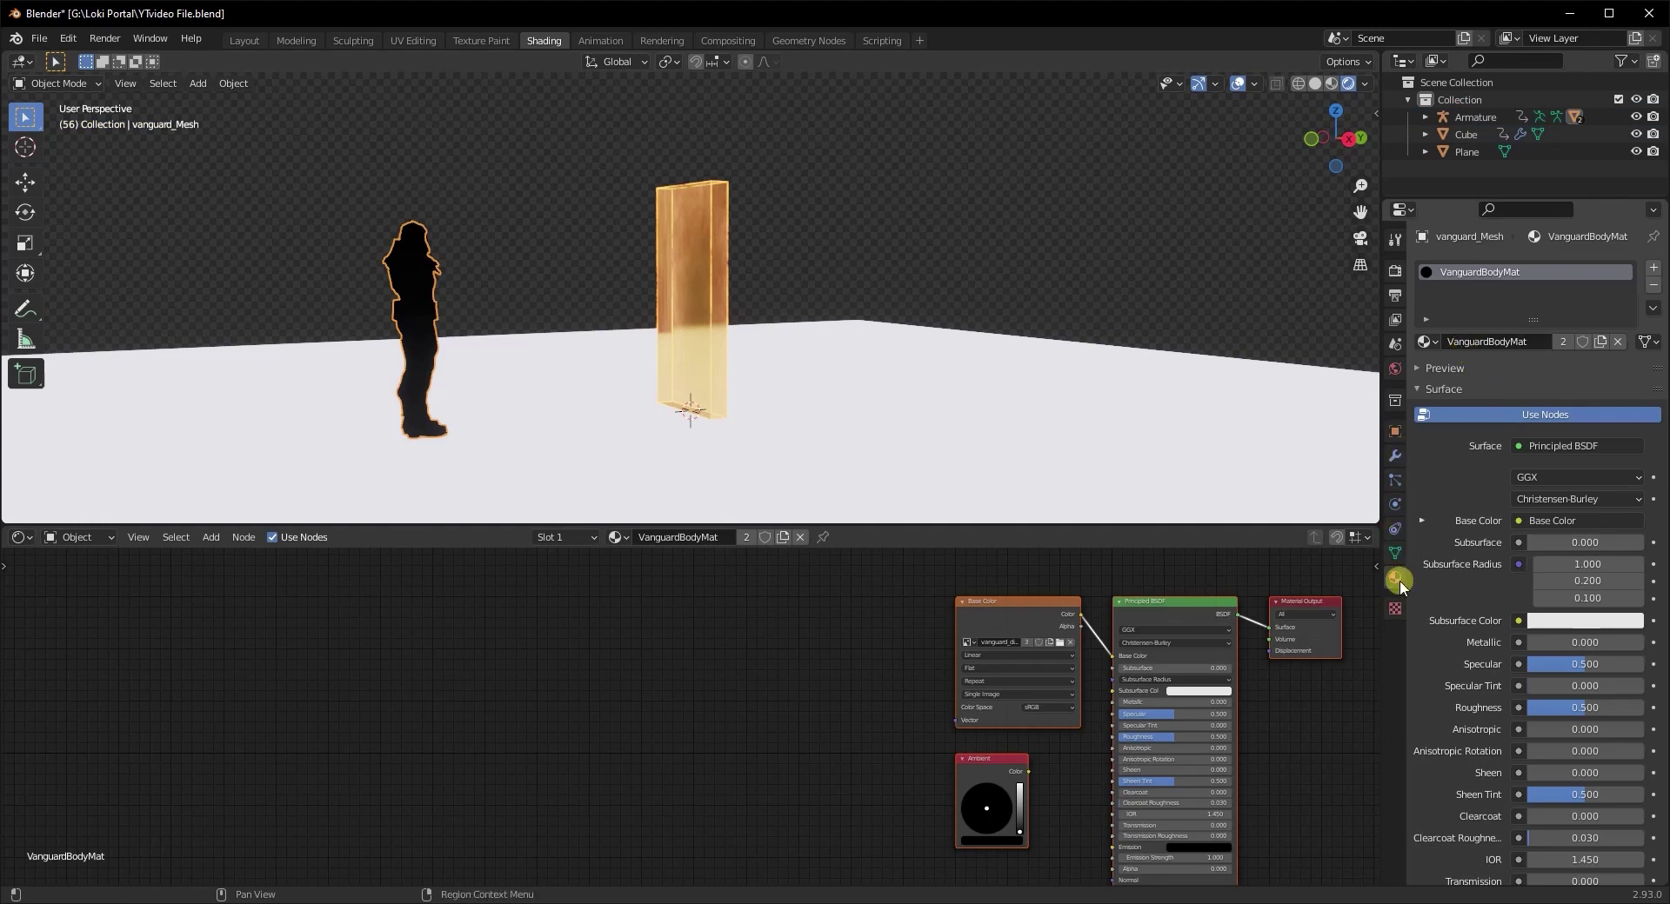
{"action": "left_click", "coordinate": [1618, 343]}
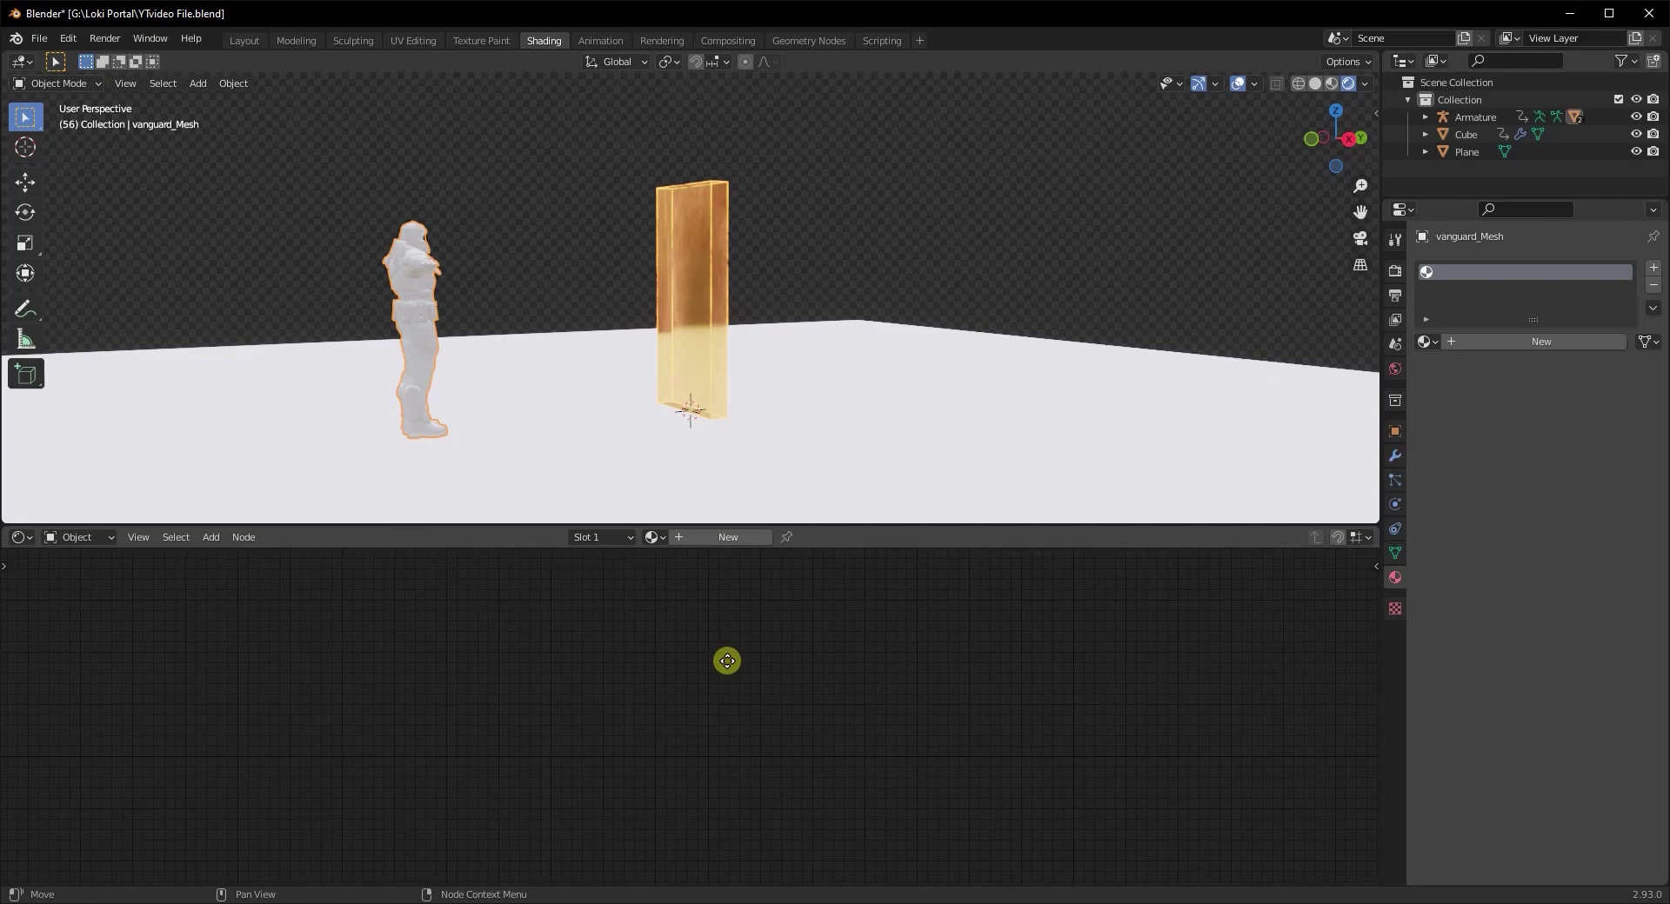
{"action": "middle_click_drag", "start_coordinate": [466, 306], "coordinate": [492, 305]}
Step: Give the body mesh a new material and load vanguard_diffuse.png, vanguard_normal.png and vanguard_specular.png with Principled Texture Setup
{"action": "left_click", "coordinate": [747, 541]}
{"action": "middle_click_drag", "start_coordinate": [1124, 608], "coordinate": [936, 620]}
{"action": "left_click_drag", "start_coordinate": [936, 620], "coordinate": [878, 637]}
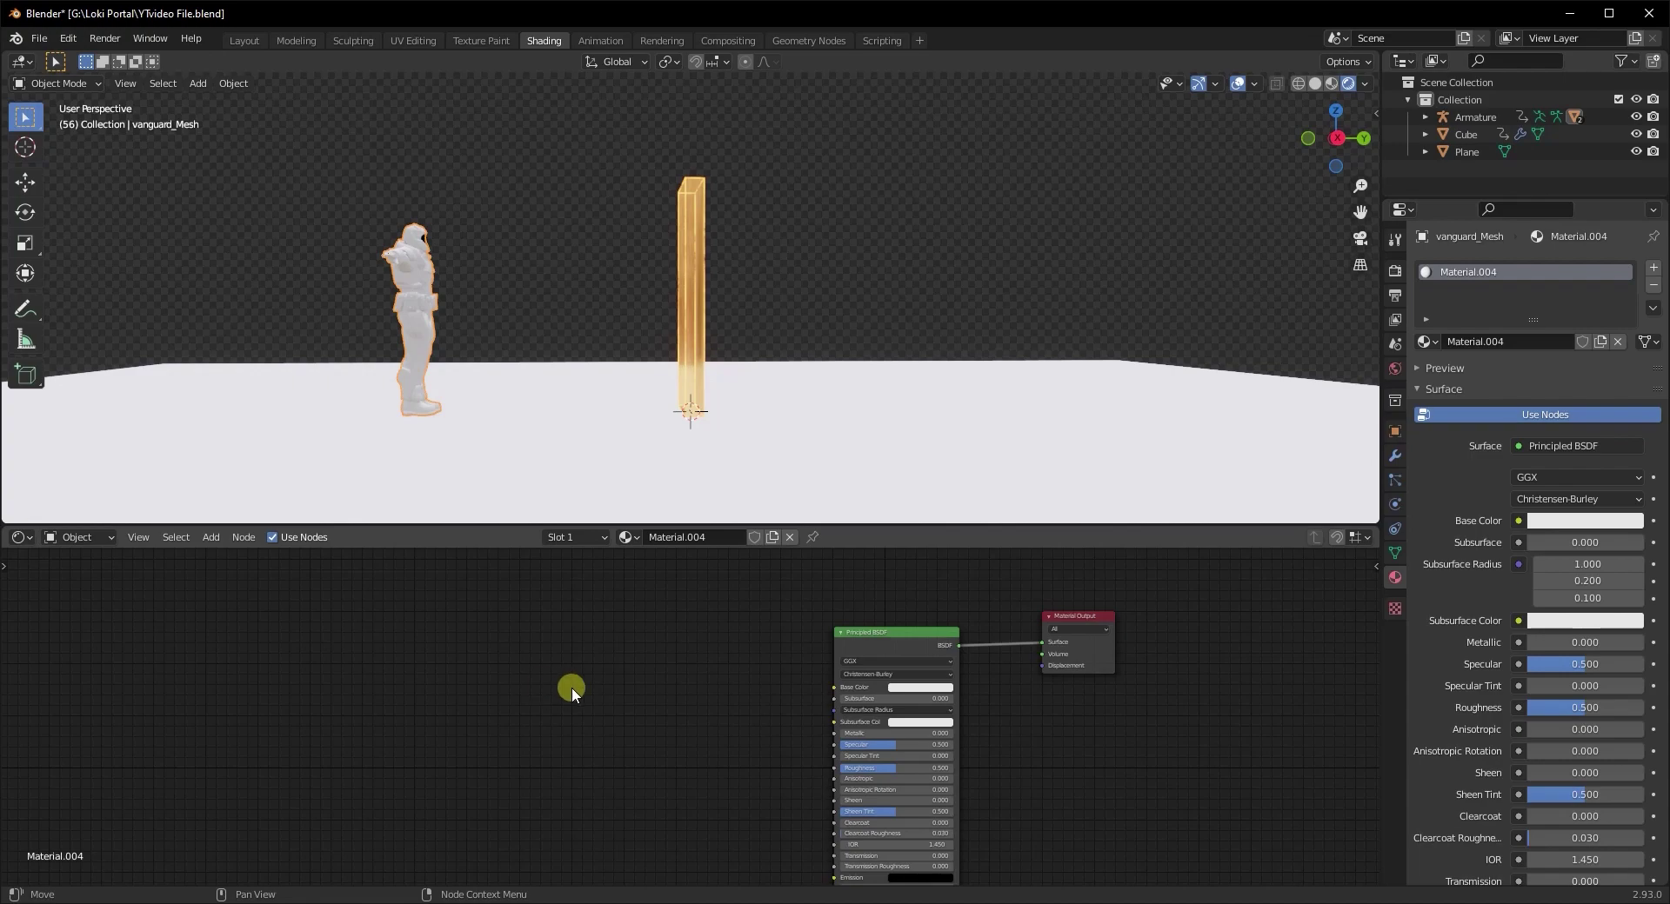
{"action": "key", "text": "ctrl+shift+t"}
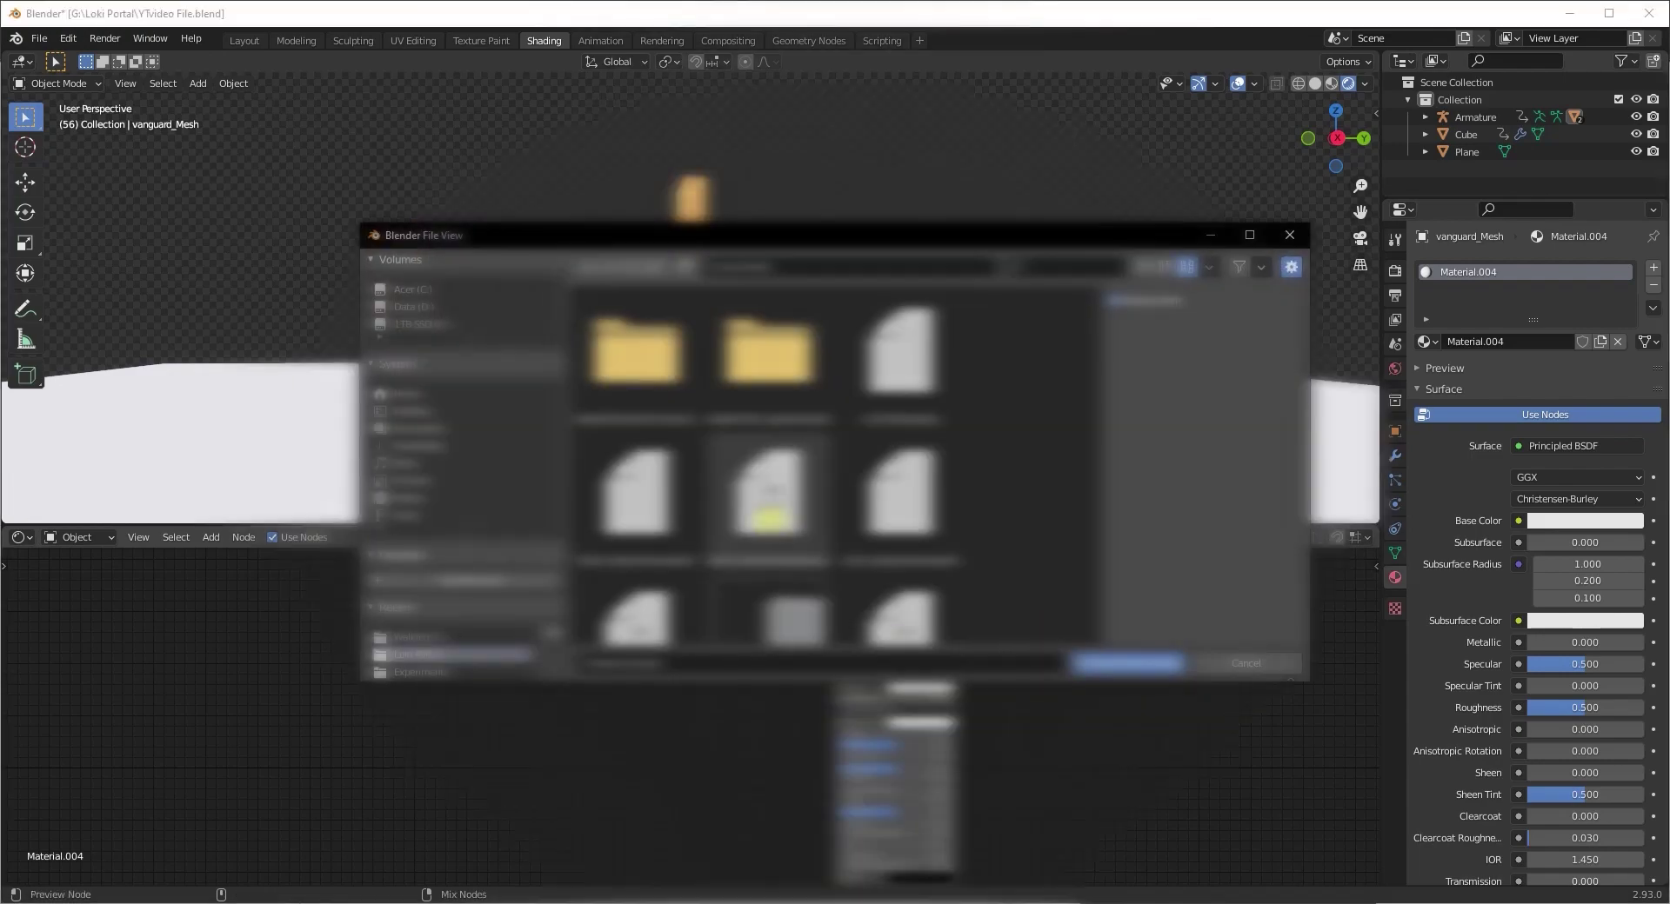
{"action": "left_click", "coordinate": [422, 324]}
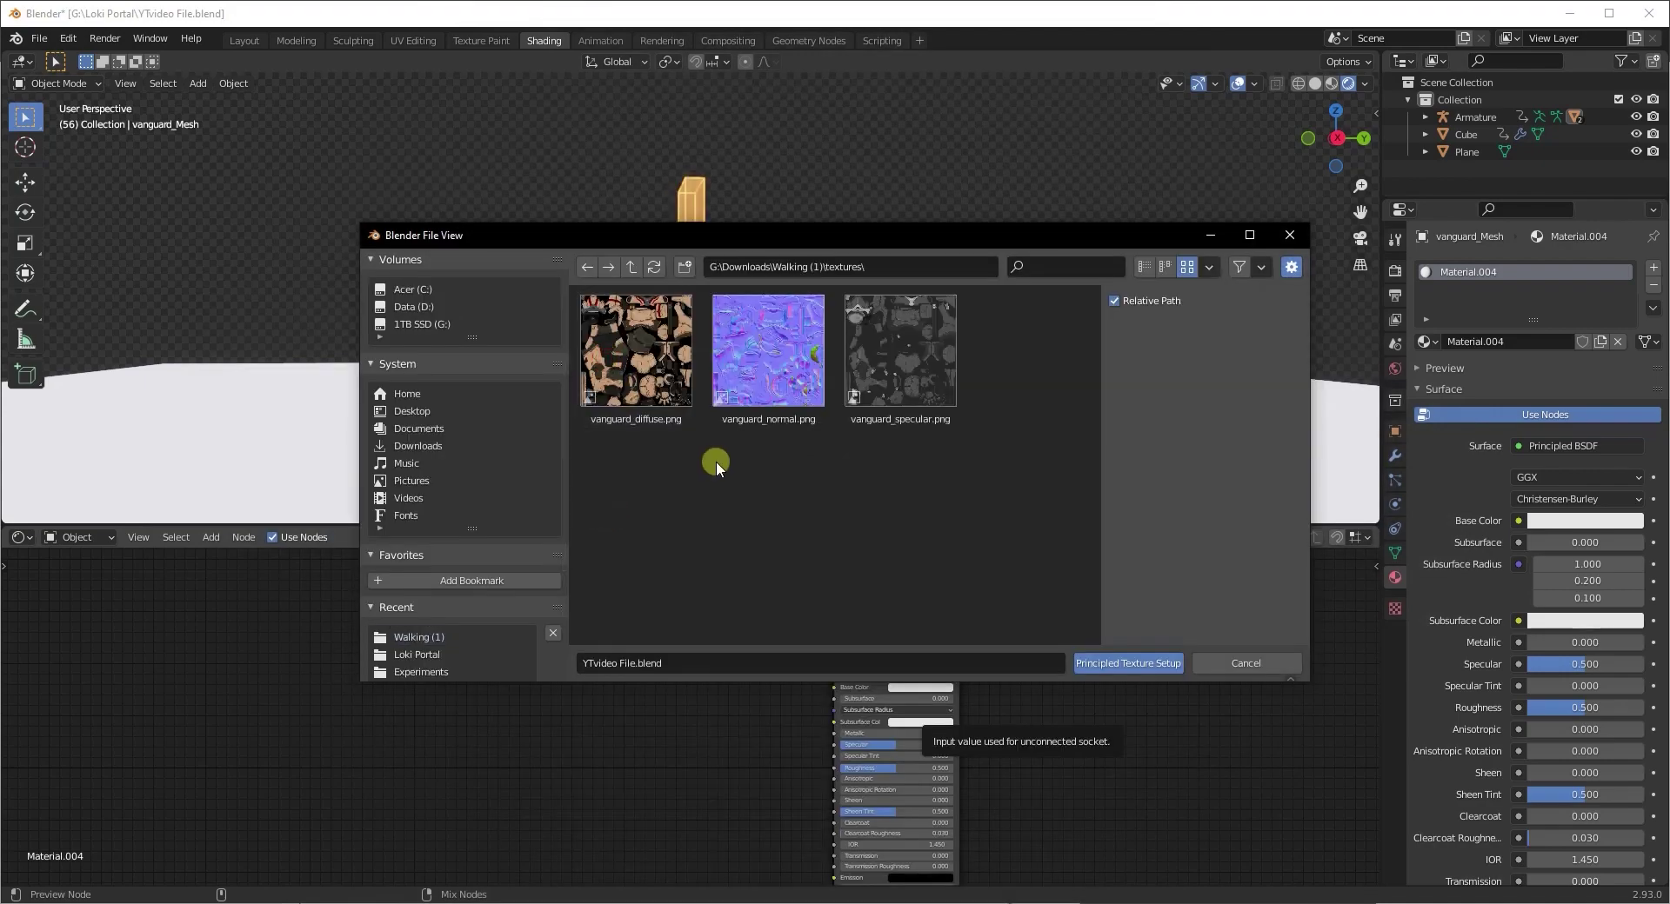
{"action": "left_click_drag", "start_coordinate": [1004, 496], "coordinate": [578, 297]}
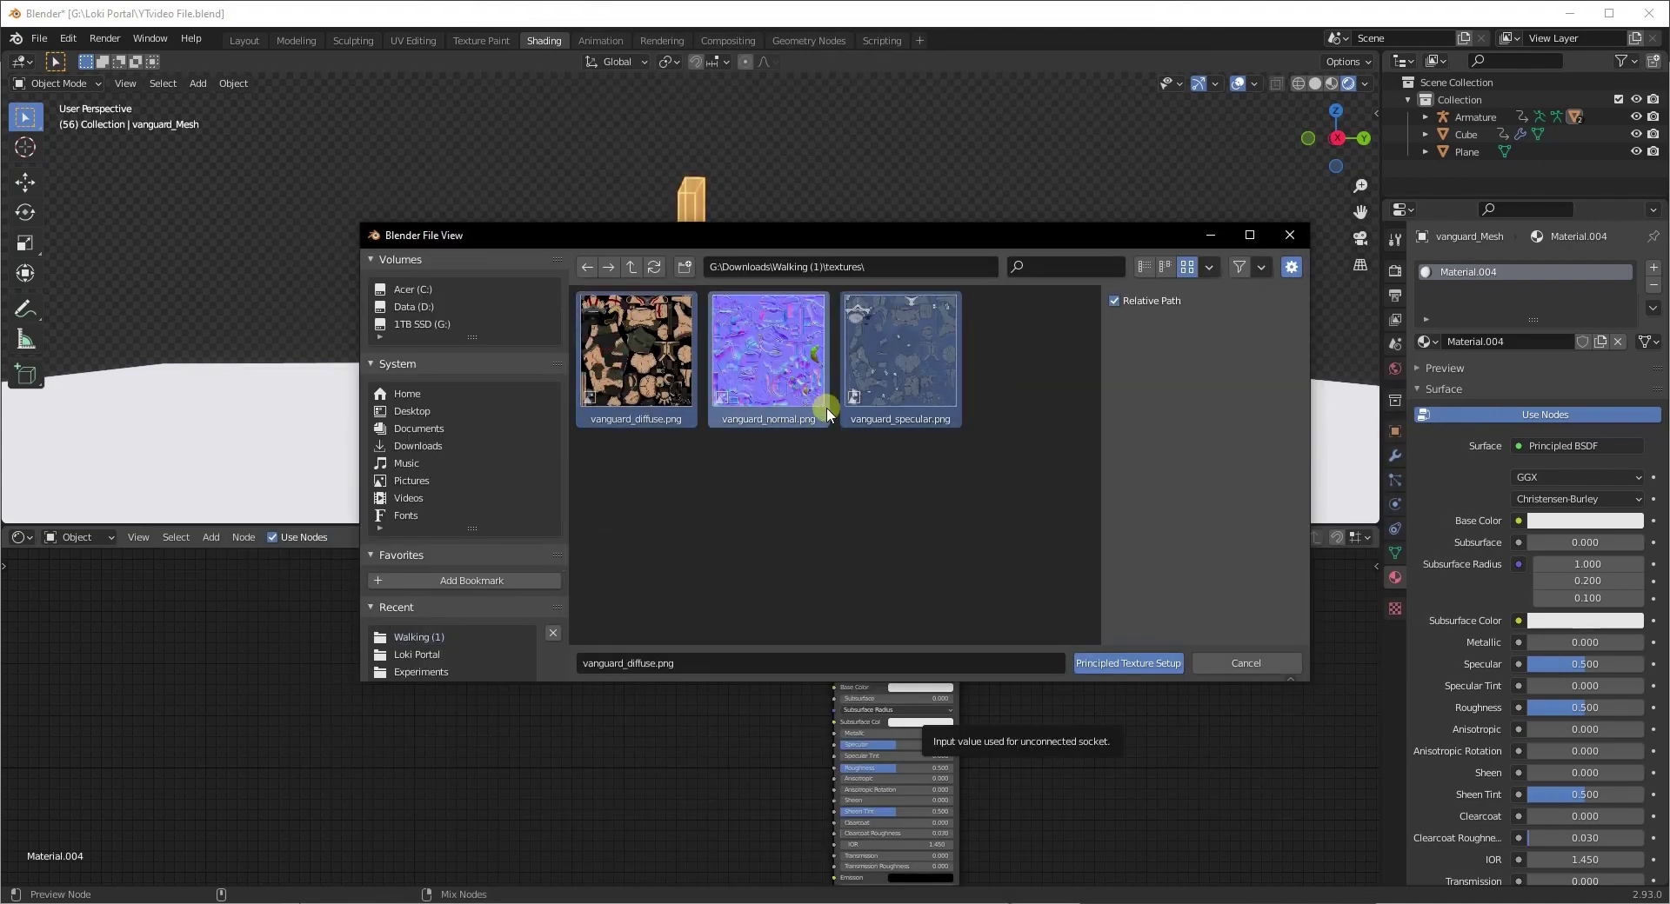
{"action": "left_click", "coordinate": [1122, 665]}
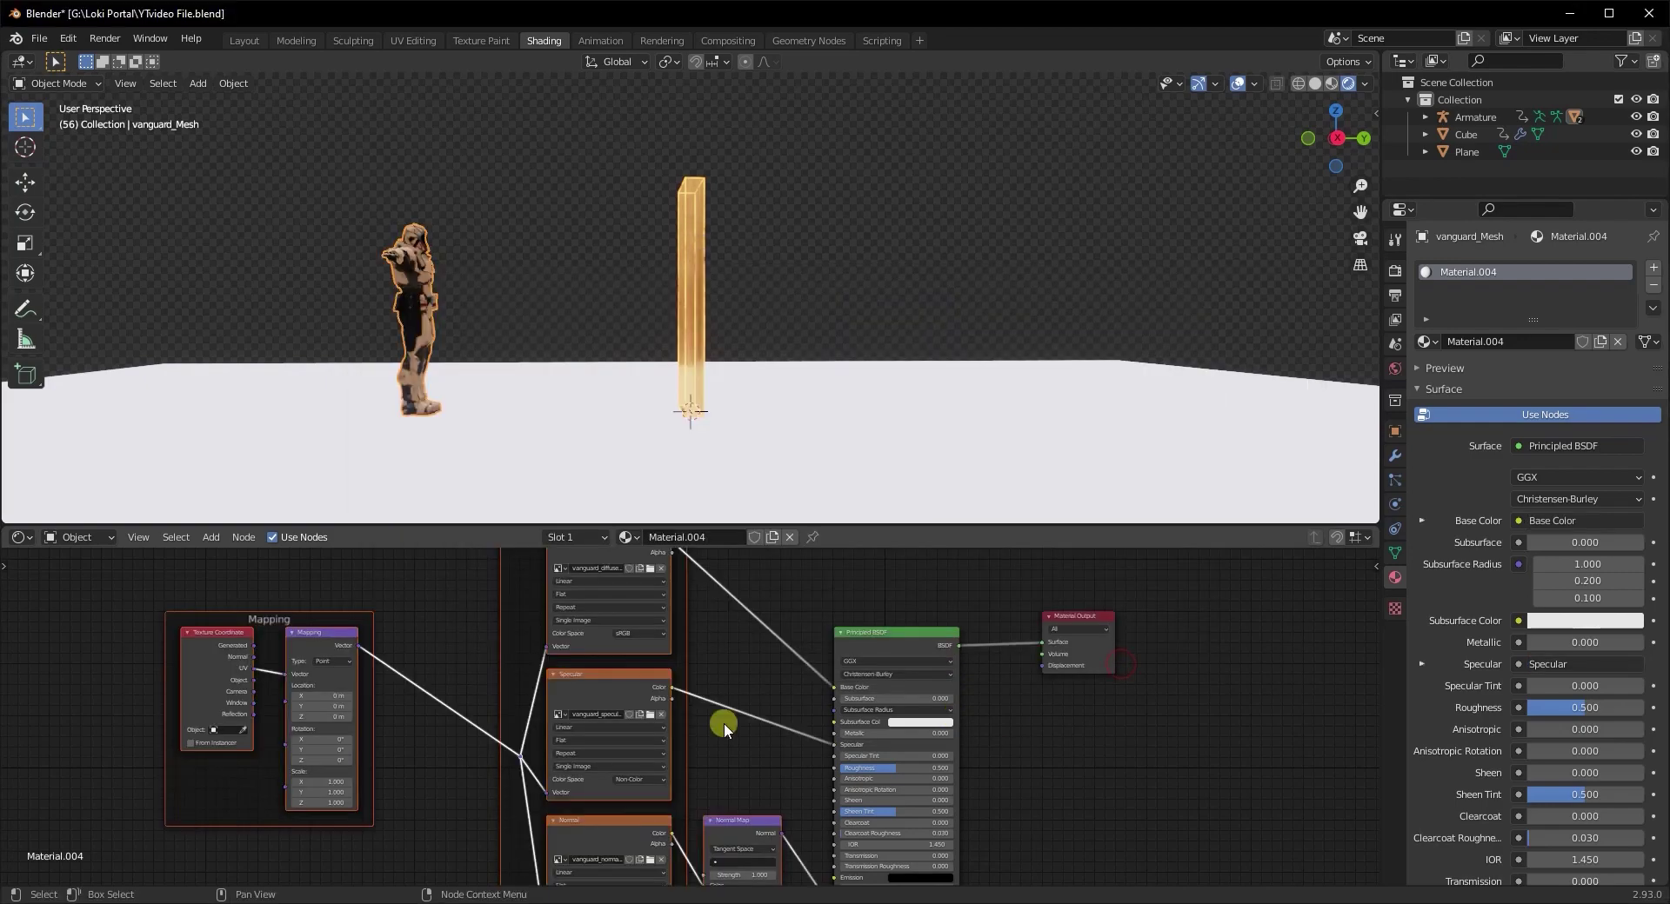
Step: Examine the body material's texture nodes and the textured character beside the slab from several distances
{"action": "scroll", "coordinate": [754, 712], "scroll_direction": "down", "scroll_amount": 2}
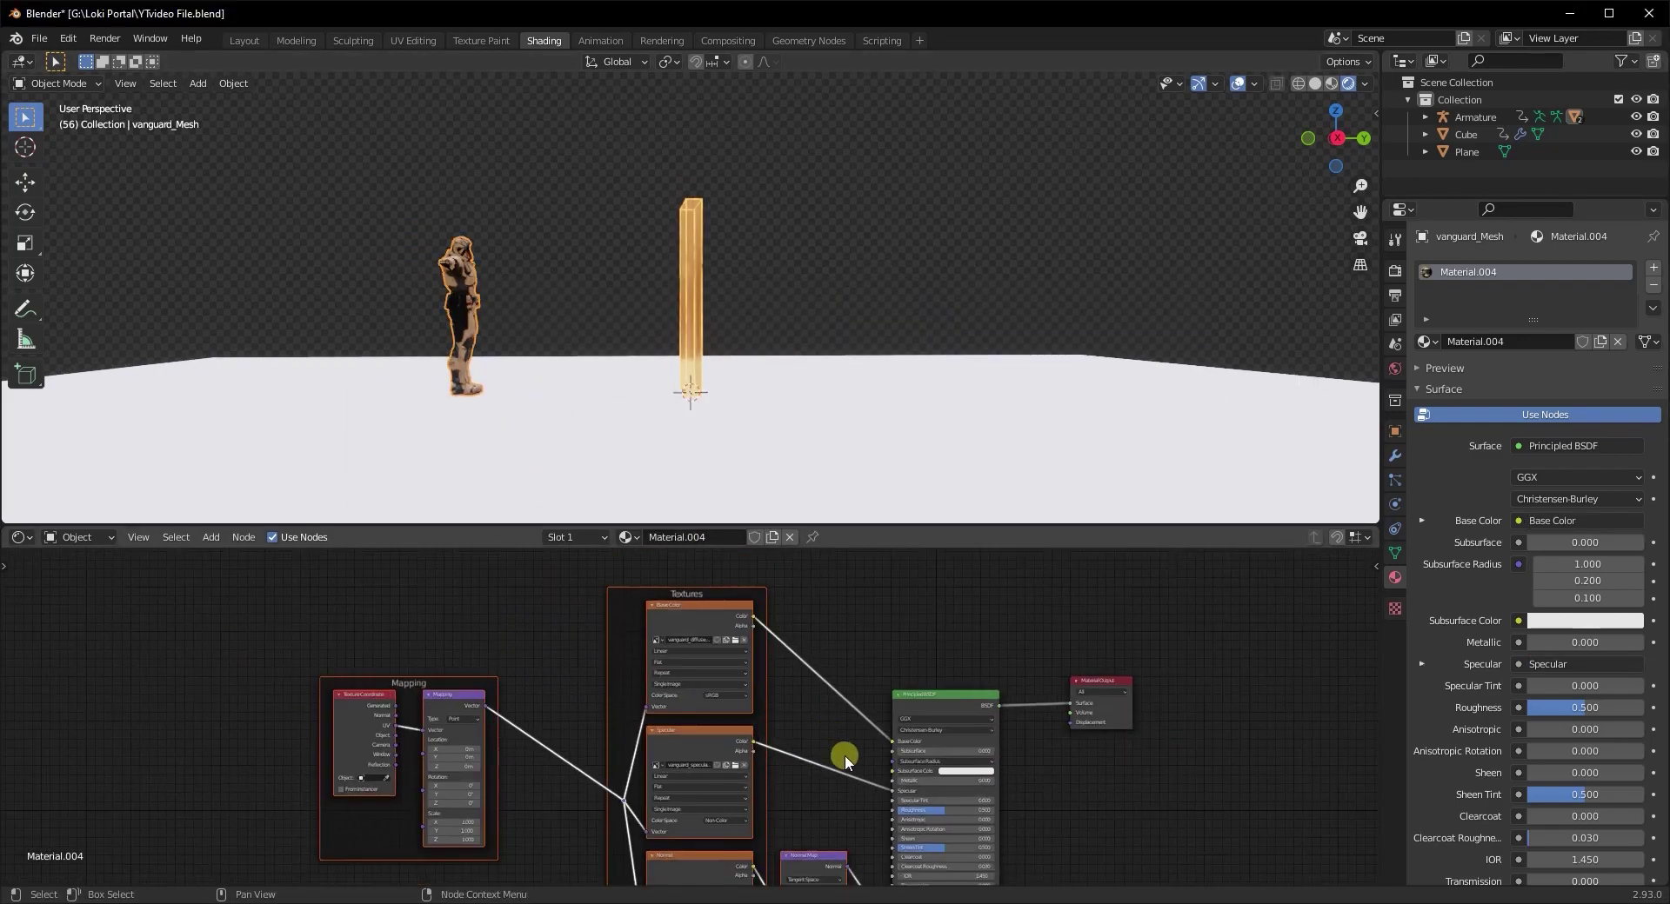
{"action": "middle_click_drag", "start_coordinate": [846, 757], "coordinate": [923, 645]}
{"action": "scroll", "coordinate": [869, 741], "scroll_direction": "up", "scroll_amount": 4}
{"action": "middle_click_drag", "start_coordinate": [870, 739], "coordinate": [901, 724]}
{"action": "middle_click_drag", "start_coordinate": [589, 402], "coordinate": [689, 413]}
{"action": "left_click", "coordinate": [812, 434]}
{"action": "scroll", "coordinate": [600, 414], "scroll_direction": "down", "scroll_amount": 4}
{"action": "scroll", "coordinate": [655, 422], "scroll_direction": "down", "scroll_amount": 2}
{"action": "scroll", "coordinate": [662, 422], "scroll_direction": "up", "scroll_amount": 5}
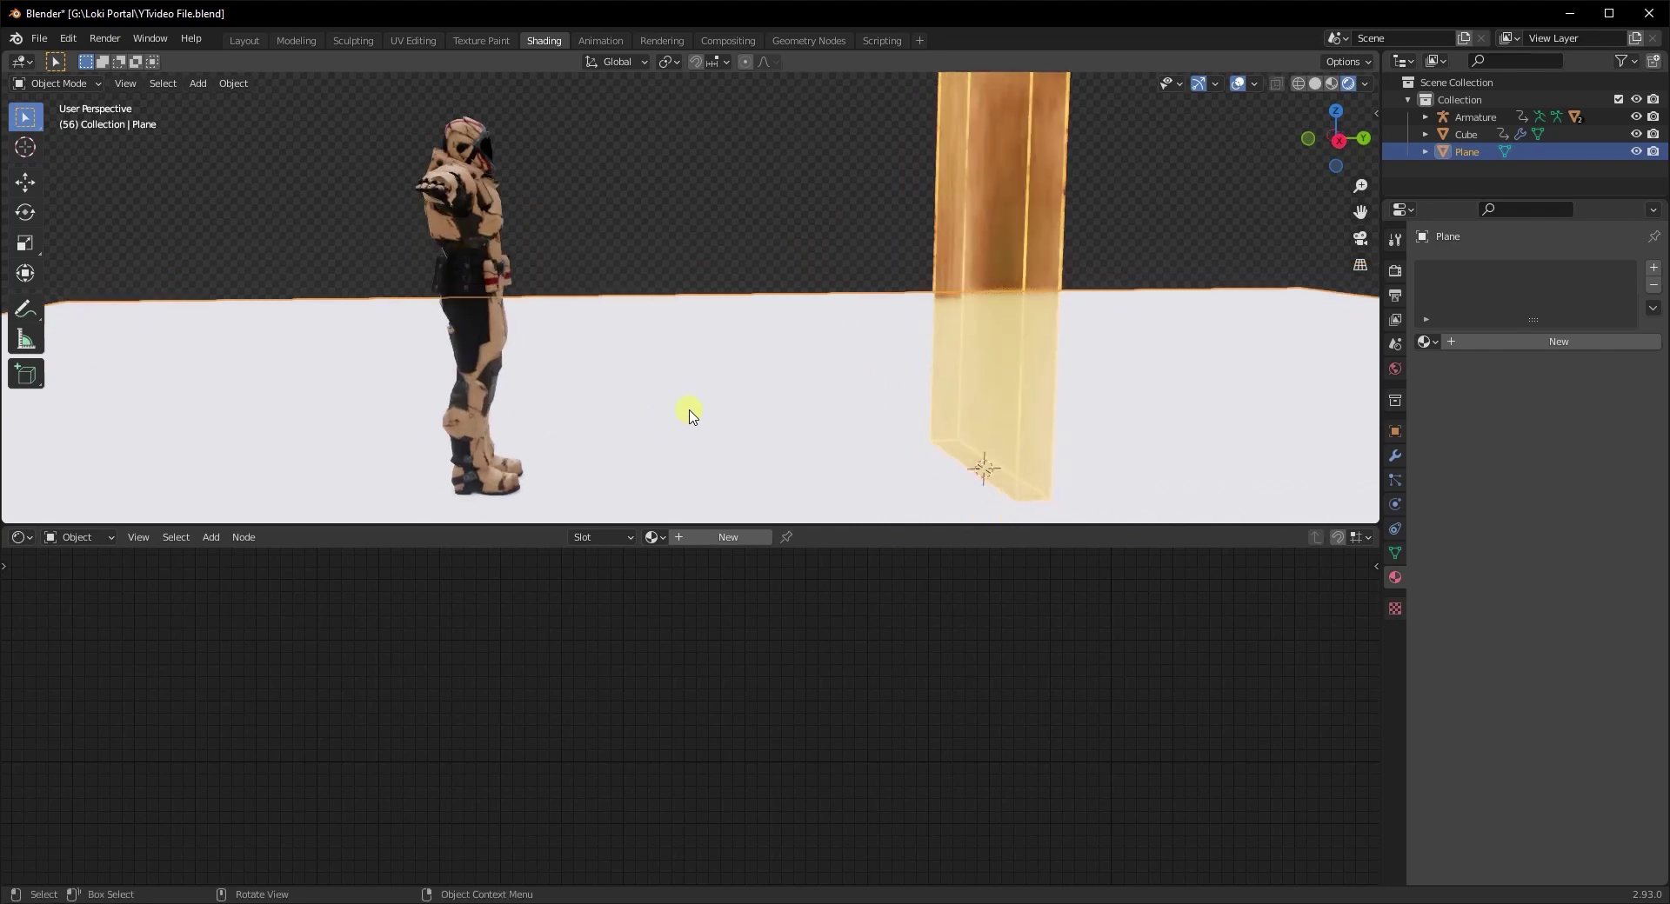
{"action": "scroll", "coordinate": [697, 409], "scroll_direction": "down", "scroll_amount": 4}
{"action": "scroll", "coordinate": [679, 416], "scroll_direction": "up", "scroll_amount": 2}
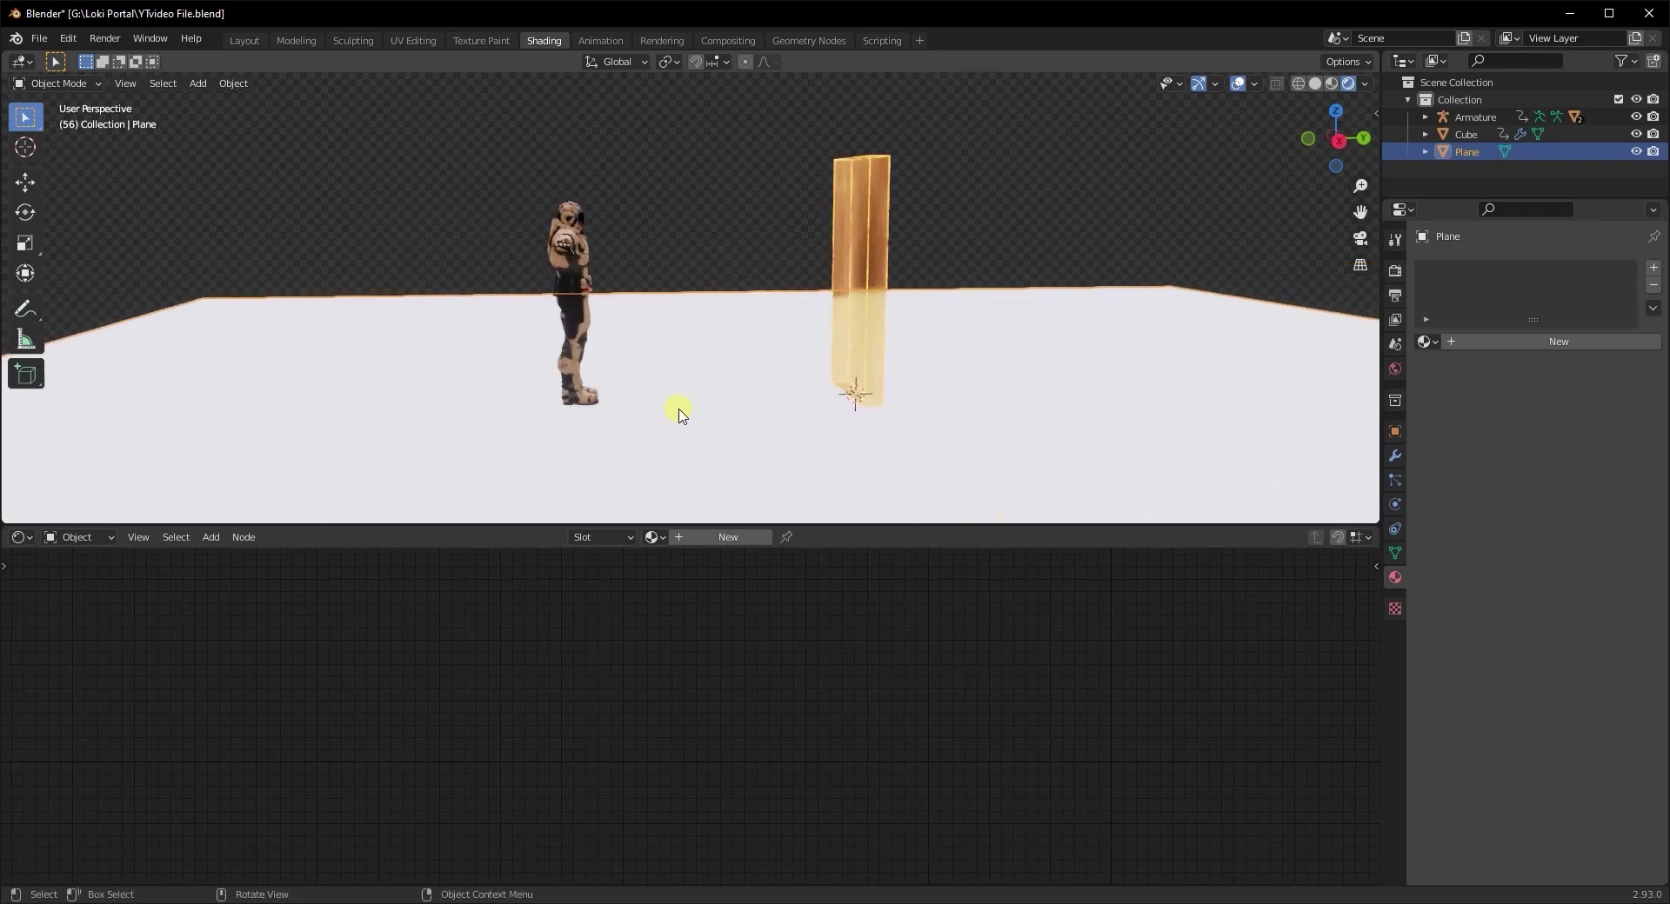
{"action": "middle_click_drag", "start_coordinate": [679, 410], "coordinate": [664, 388]}
{"action": "scroll", "coordinate": [689, 395], "scroll_direction": "down", "scroll_amount": 3}
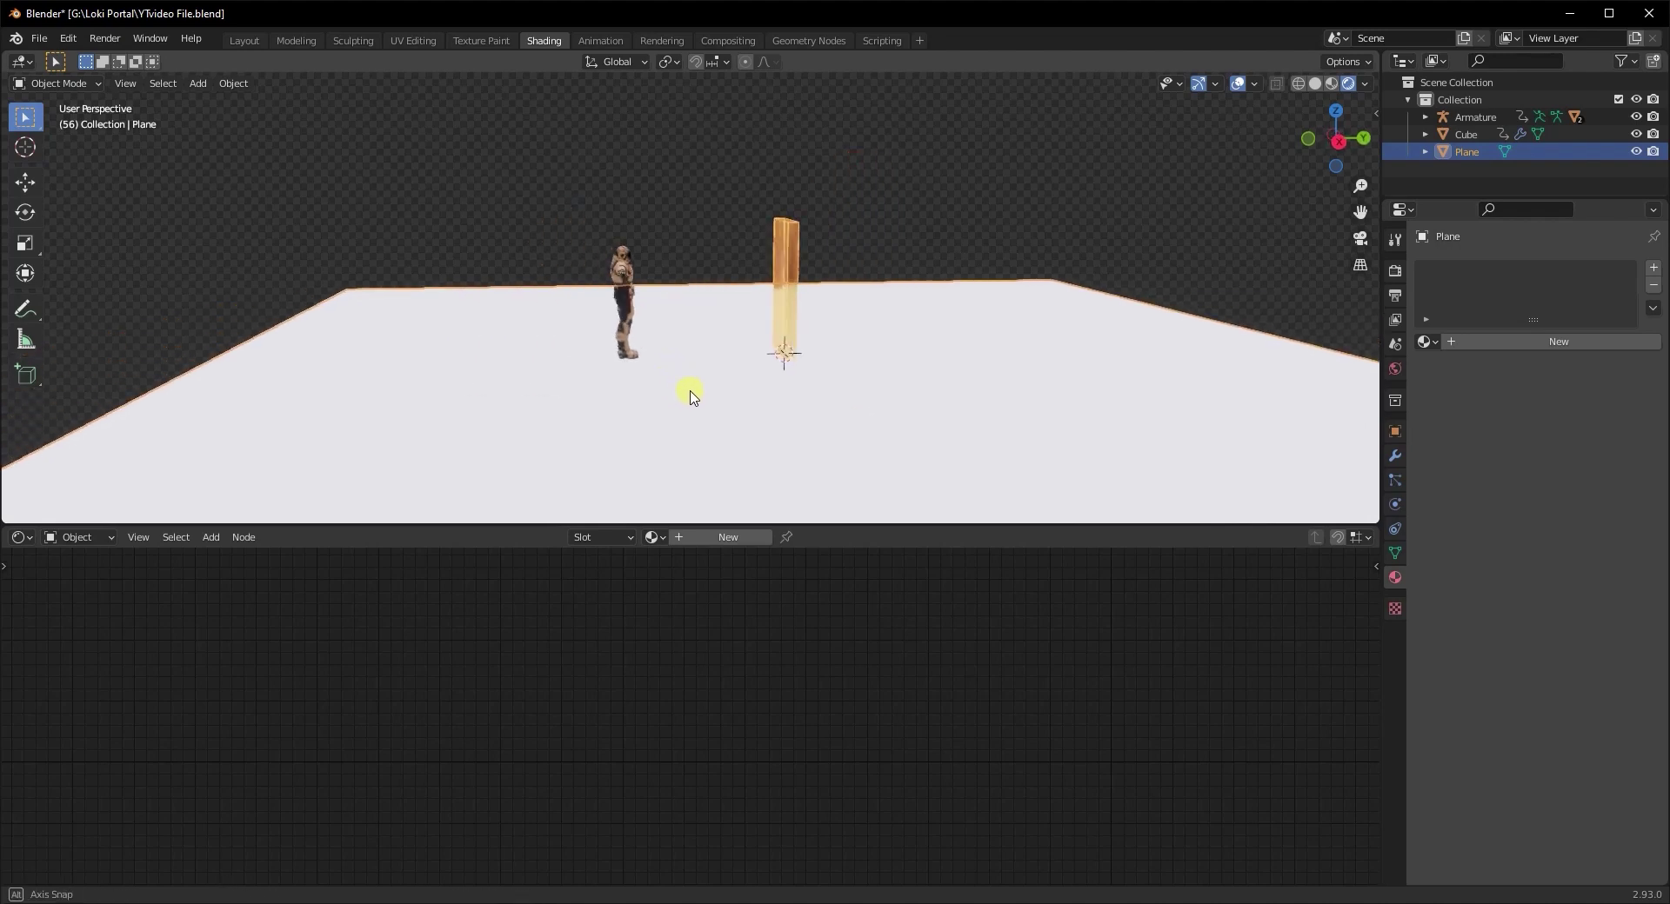
Step: Play the walk animation and check the character's timing against the opening slab
{"action": "key", "text": "space"}
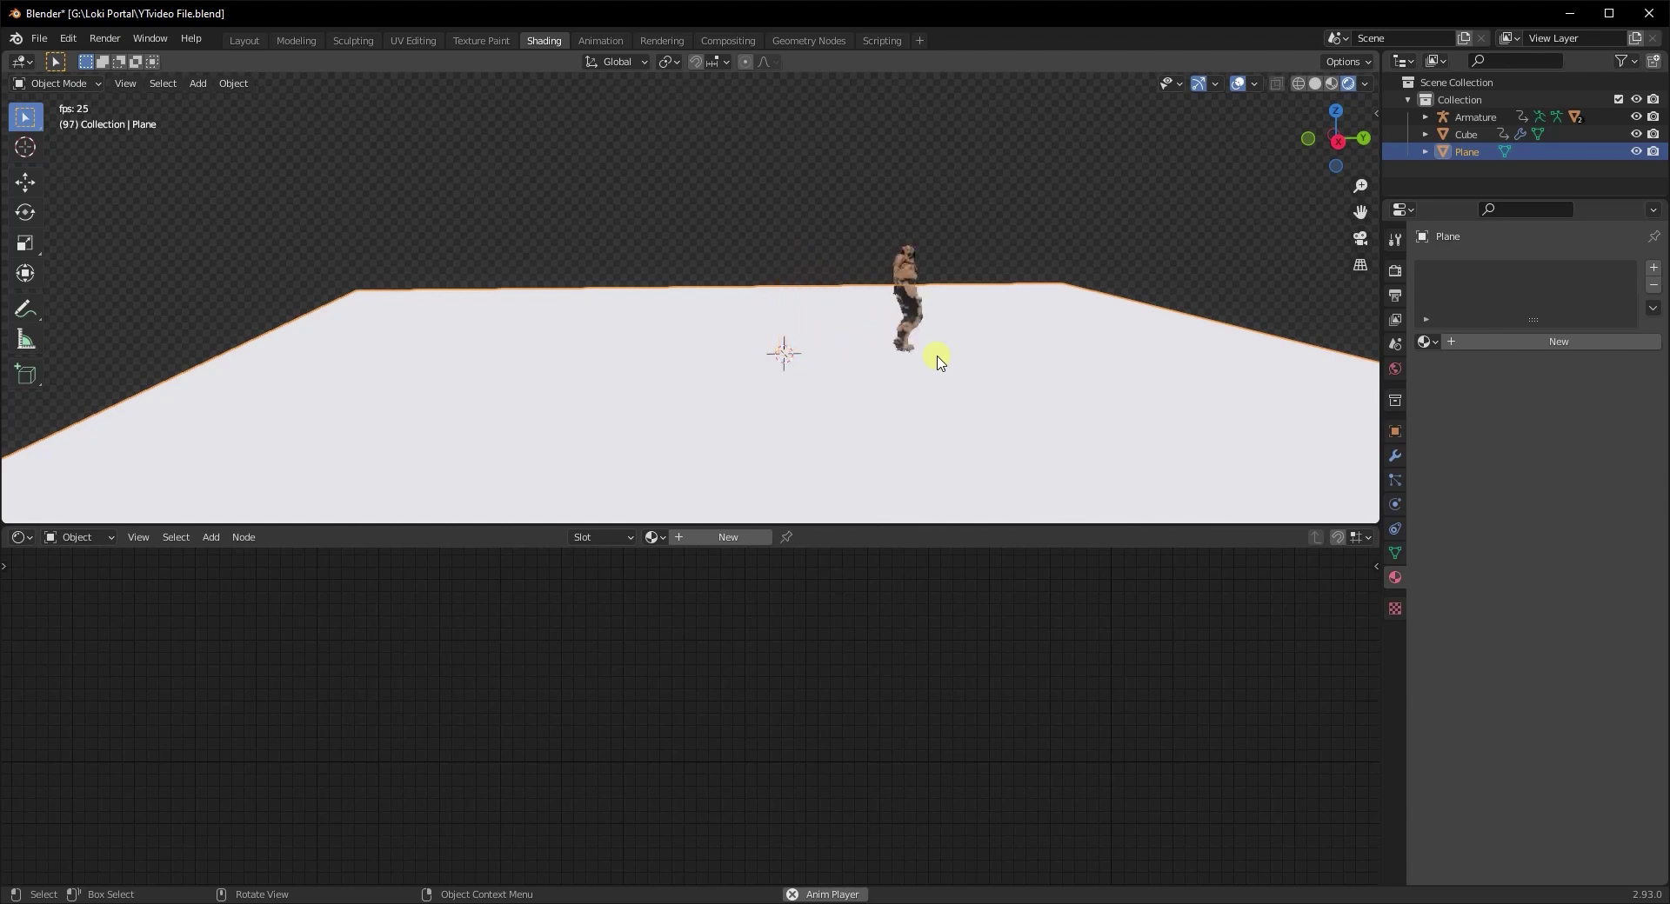
{"action": "key", "text": "space"}
{"action": "middle_click_drag", "start_coordinate": [876, 359], "coordinate": [861, 361]}
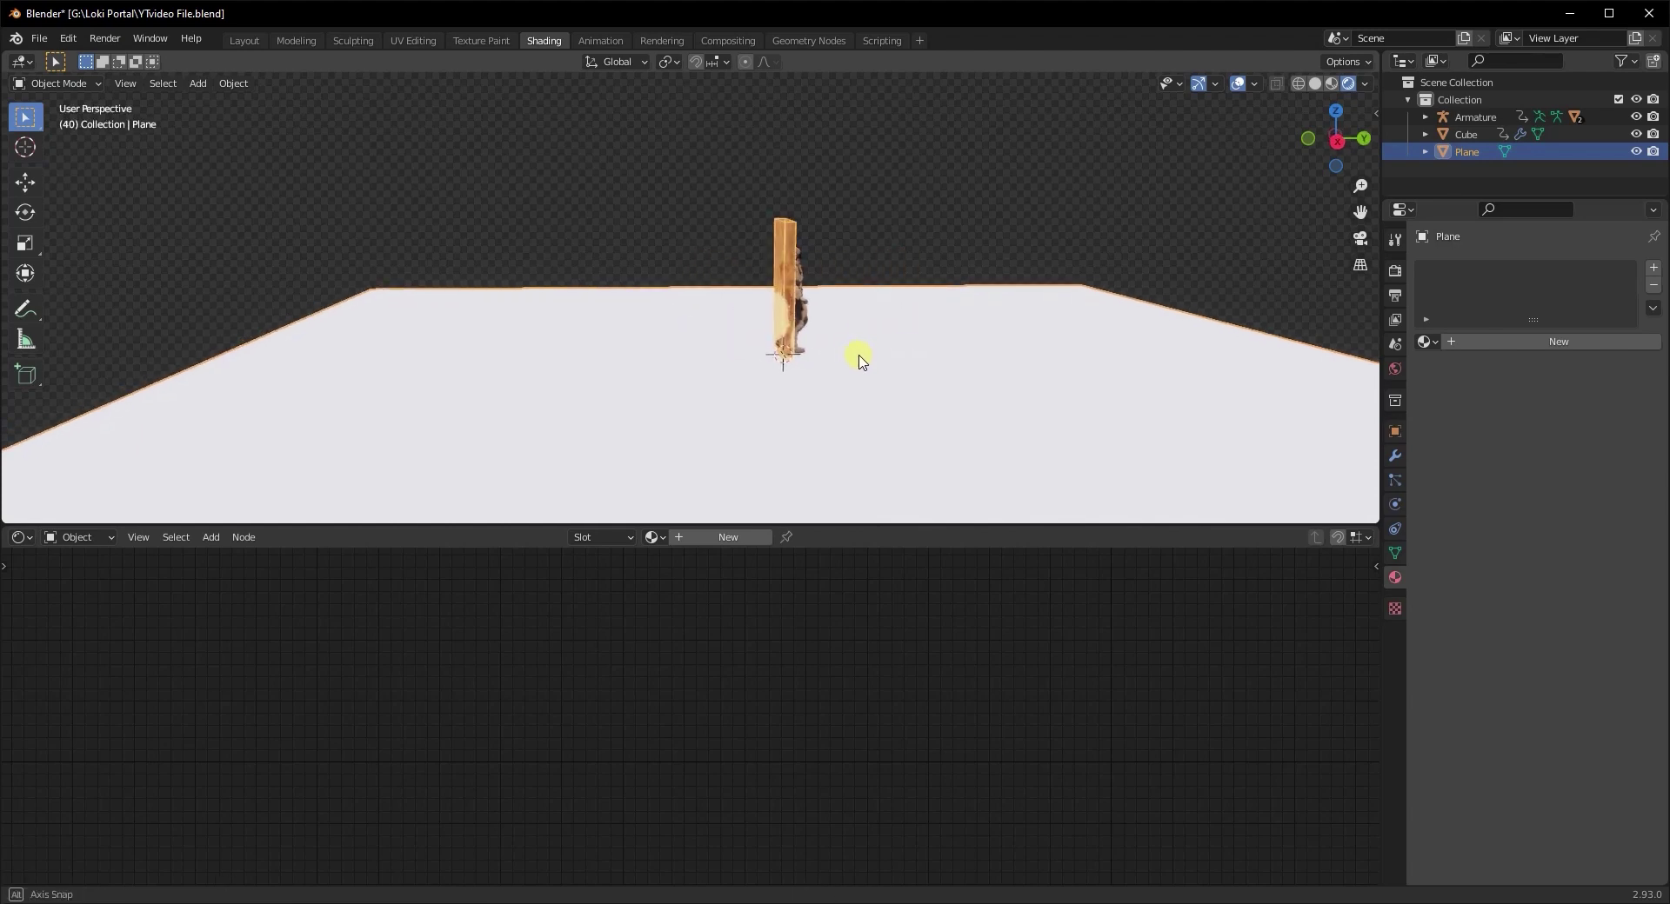
Step: Move the character's armature farther back along Y, to about -8.02 m
{"action": "left_click", "coordinate": [805, 320]}
{"action": "left_click", "coordinate": [1461, 121]}
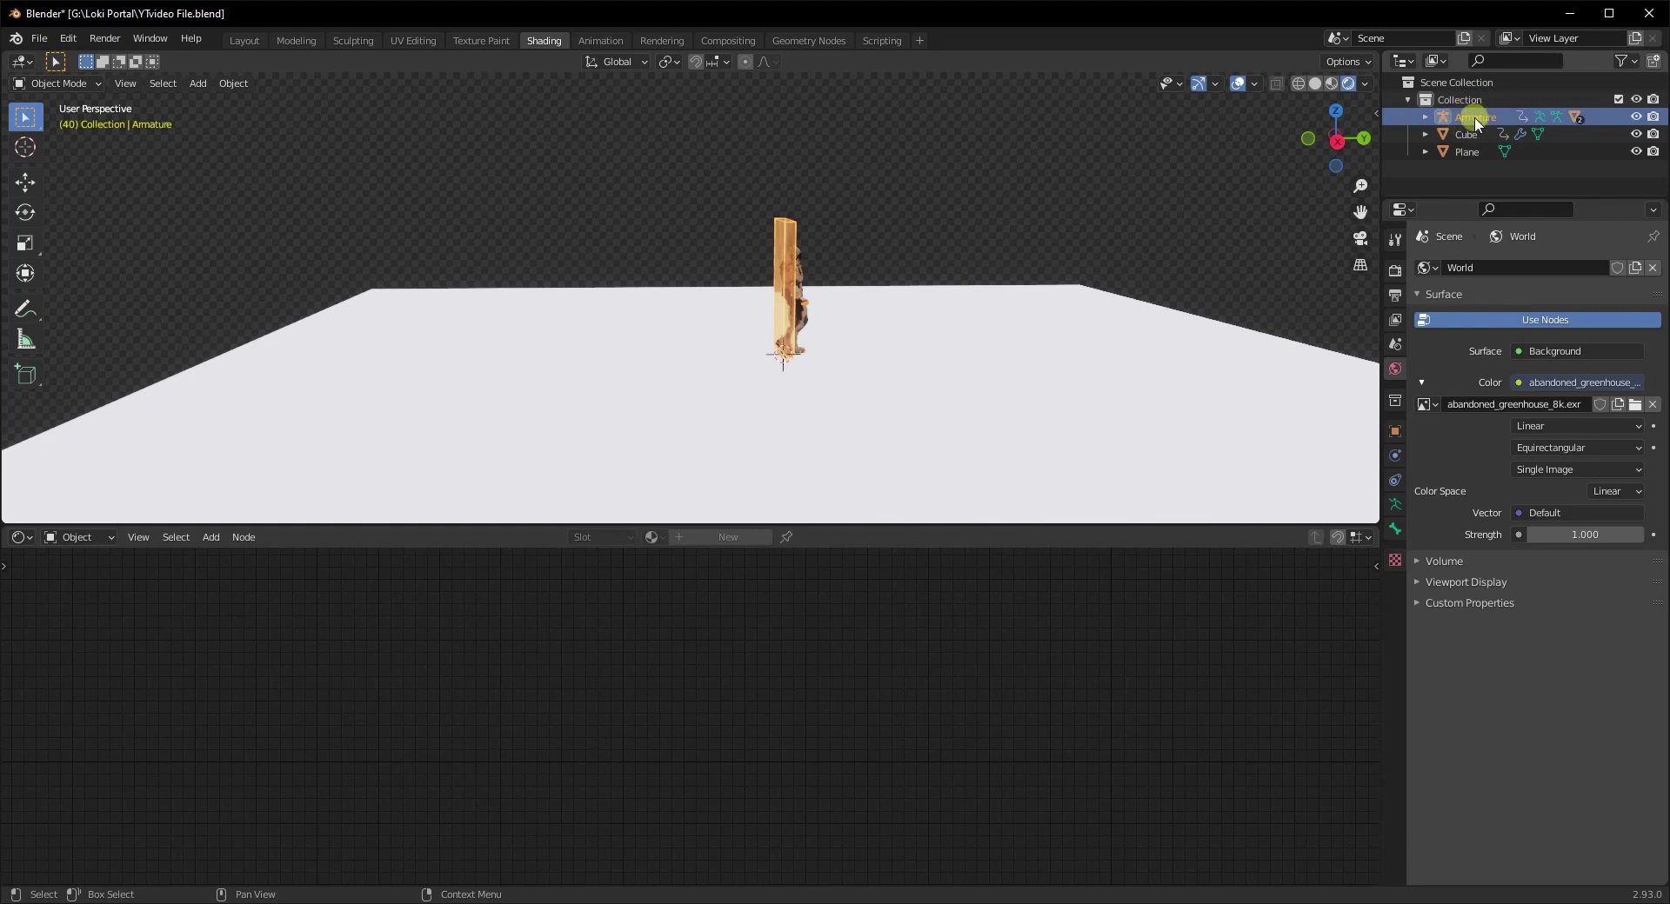
{"action": "left_click", "coordinate": [31, 187]}
{"action": "left_click_drag", "start_coordinate": [468, 420], "coordinate": [464, 419]}
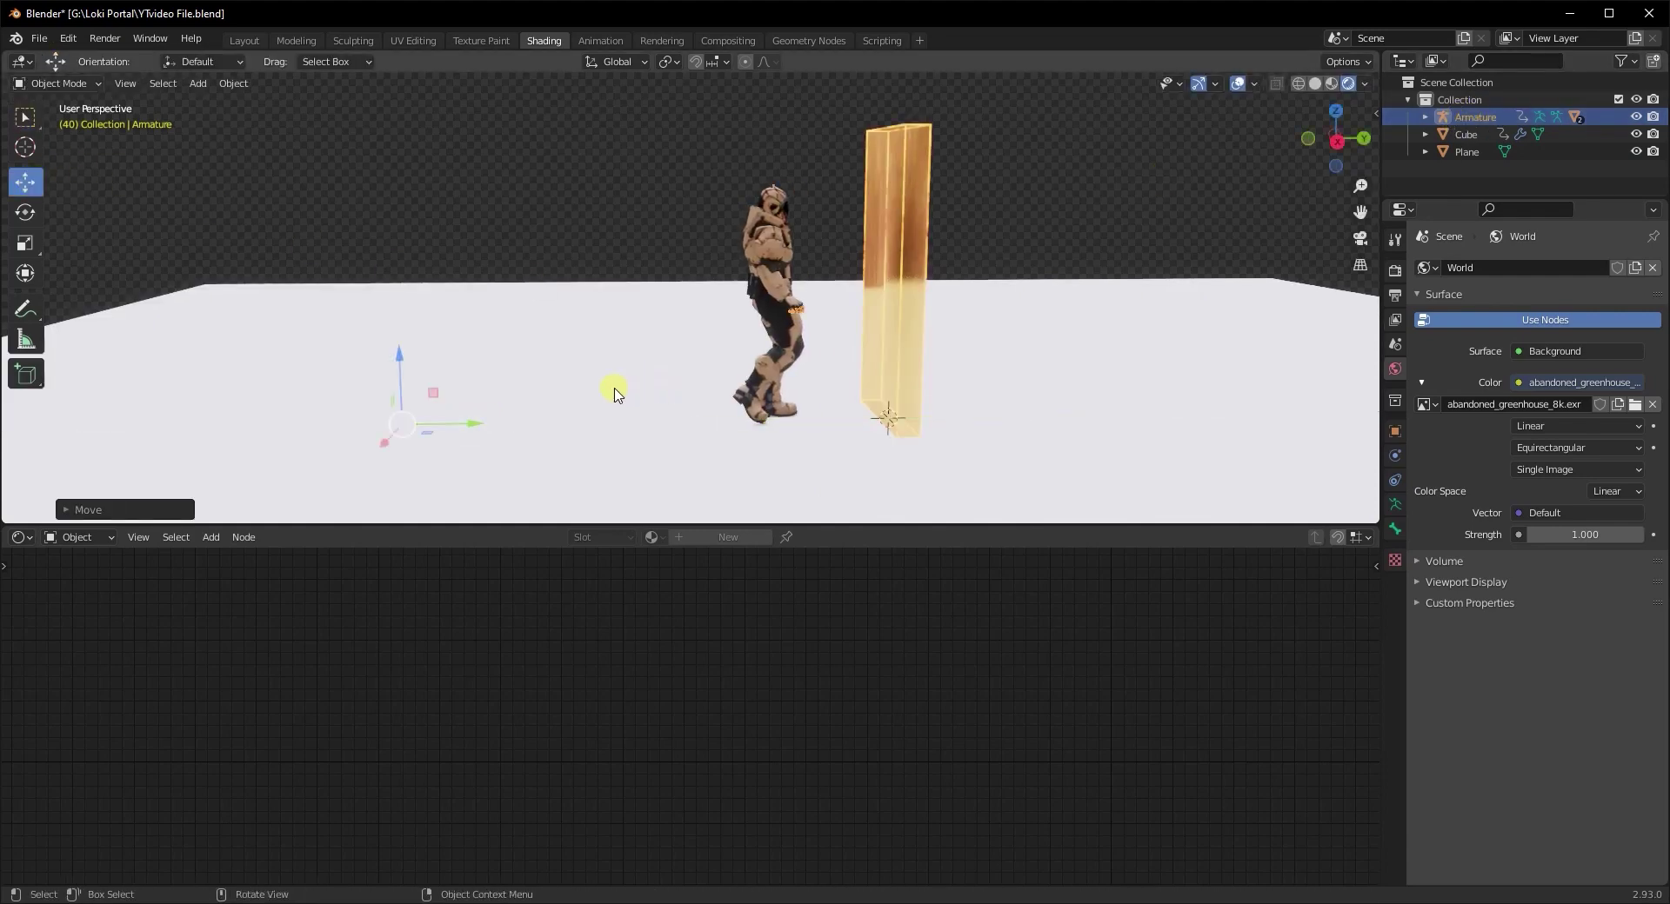
Step: Replay the animation and check how the character passes through the slab from its new starting position
{"action": "key", "text": "space"}
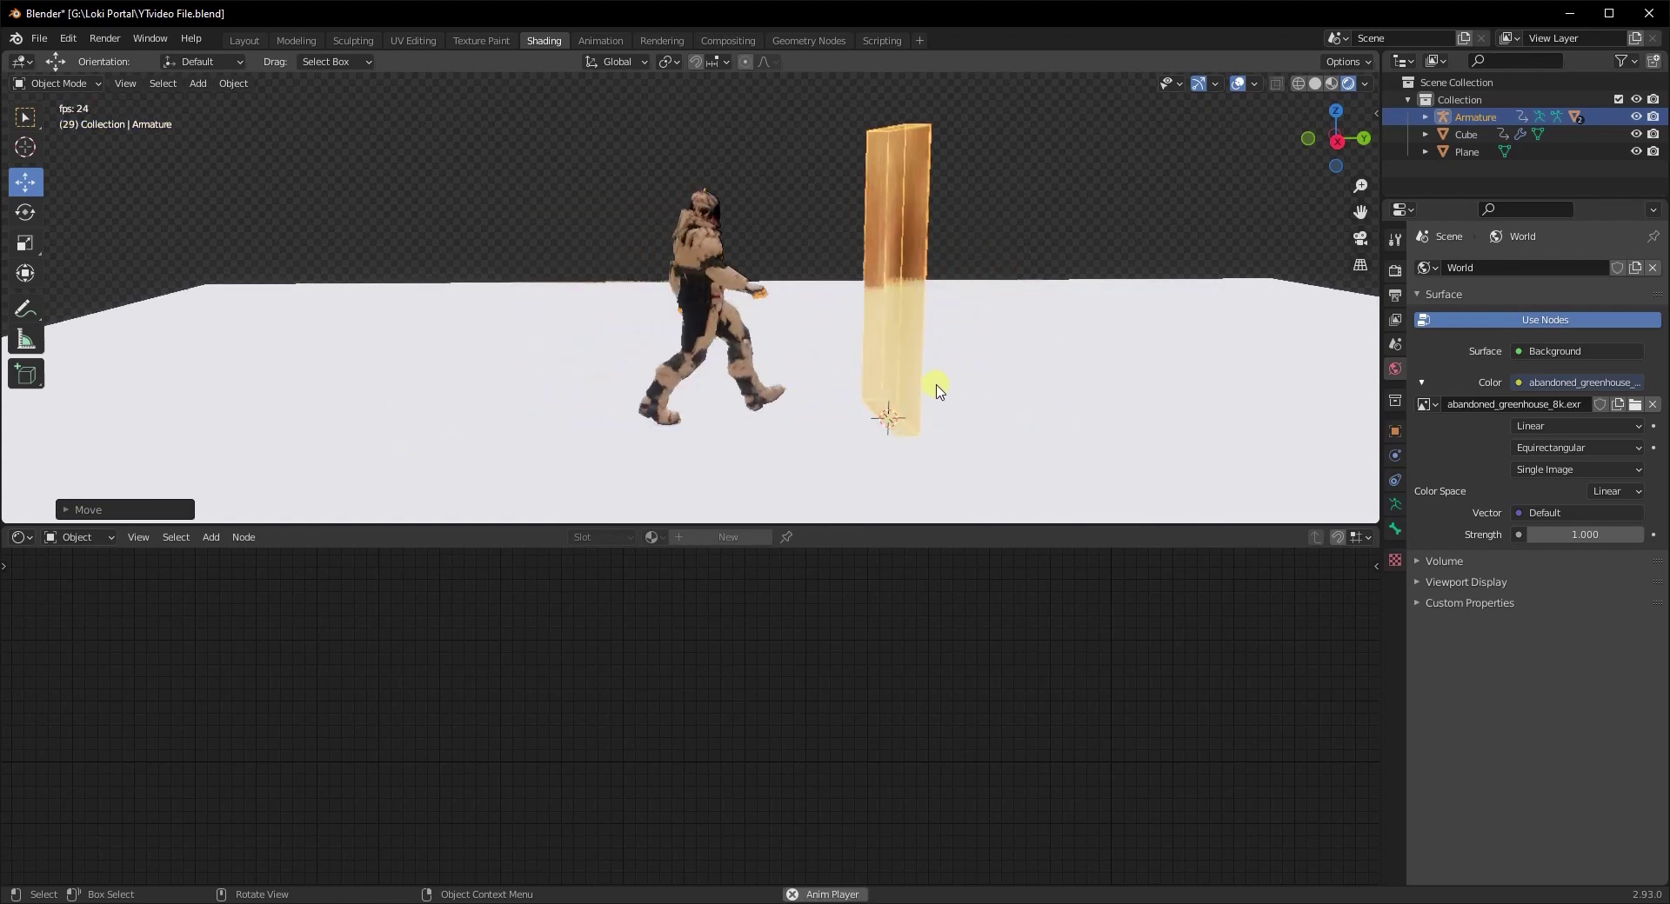
{"action": "key", "text": "space"}
{"action": "scroll", "coordinate": [943, 391], "scroll_direction": "down", "scroll_amount": 3}
{"action": "middle_click_drag", "start_coordinate": [945, 391], "coordinate": [926, 384]}
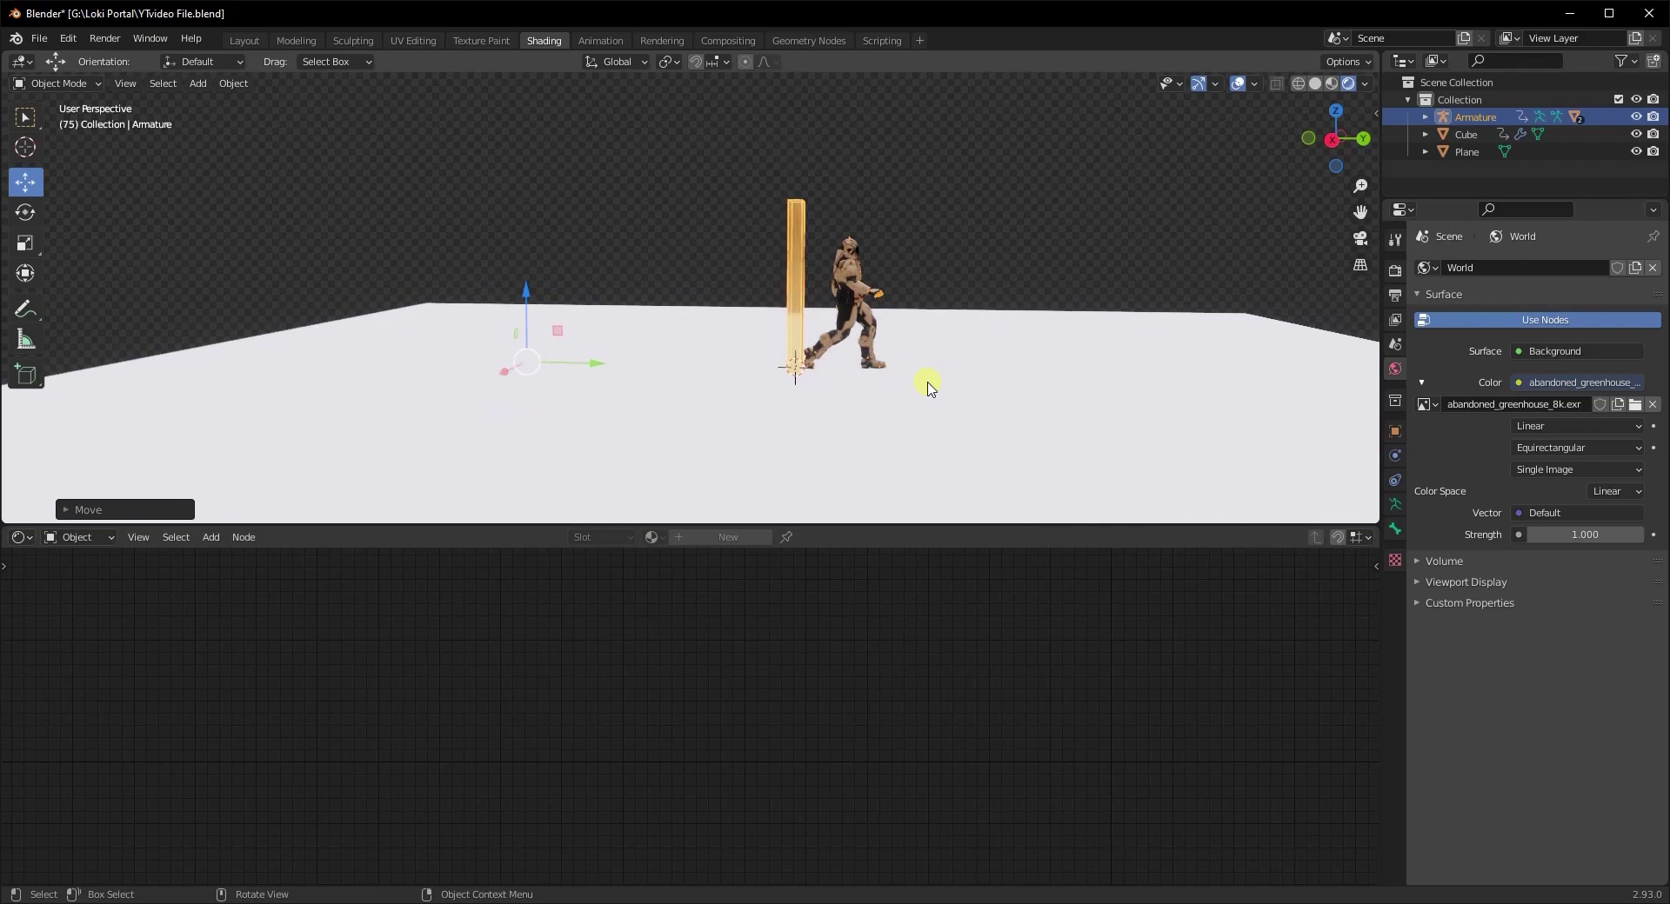
Step: Return to frame 1 in the Layout workspace, add a mesh cube at the slab's base and scale it to about 6.5
{"action": "left_click", "coordinate": [245, 40]}
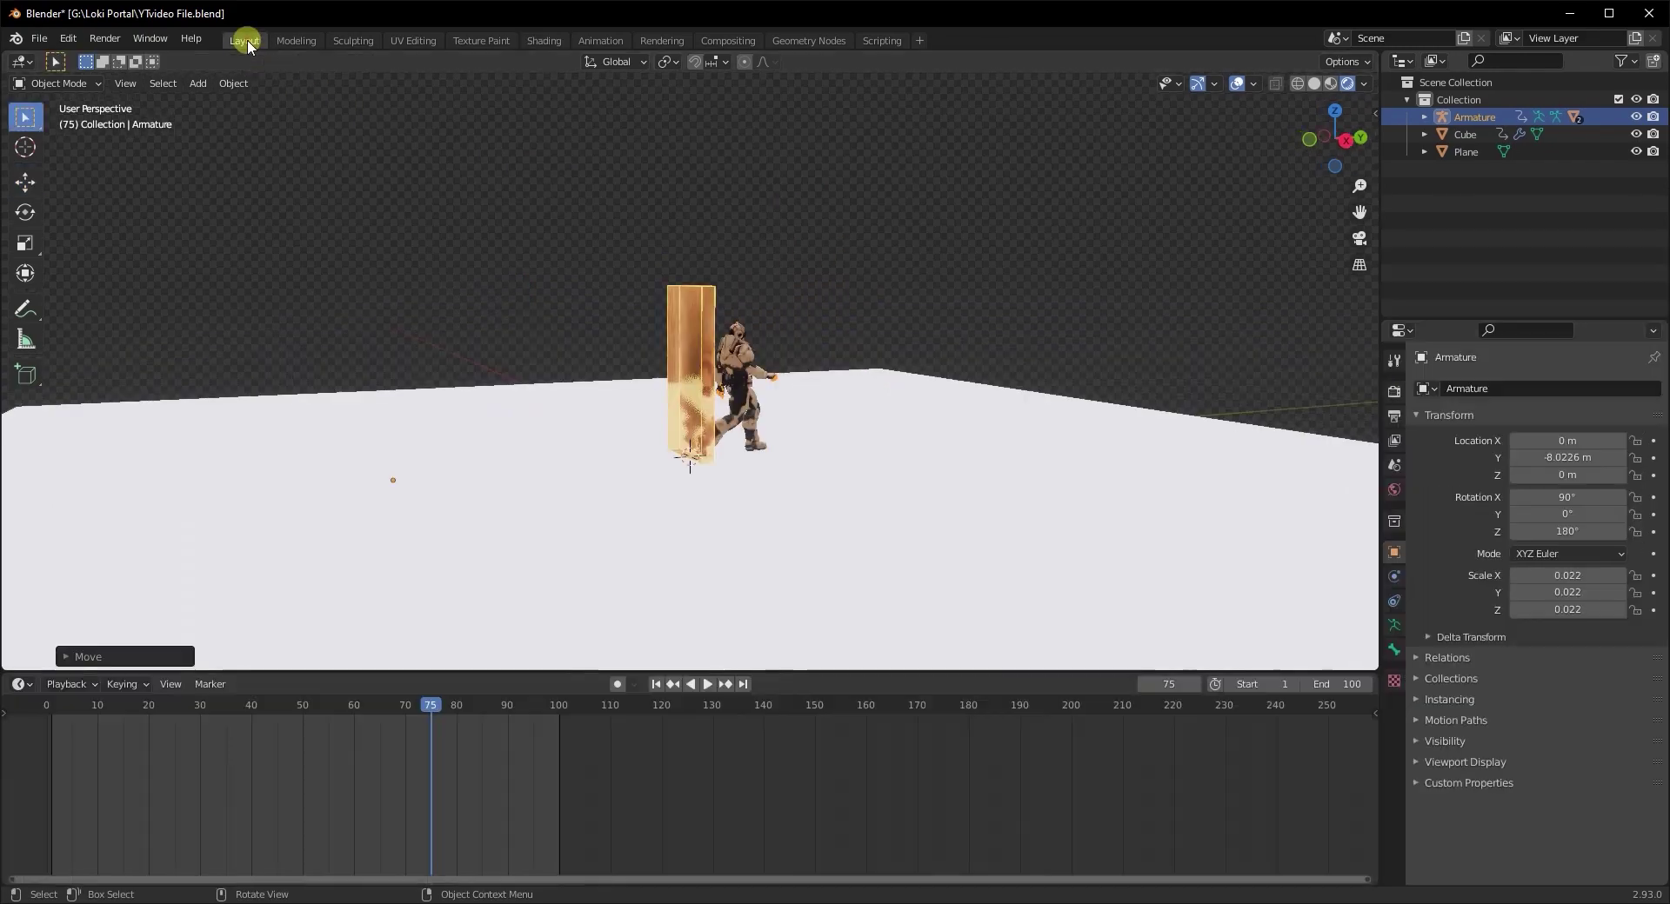
{"action": "left_click", "coordinate": [656, 685]}
{"action": "middle_click_drag", "start_coordinate": [824, 578], "coordinate": [795, 533]}
{"action": "key", "text": "shift+a"}
{"action": "mouse_move", "coordinate": [782, 421]}
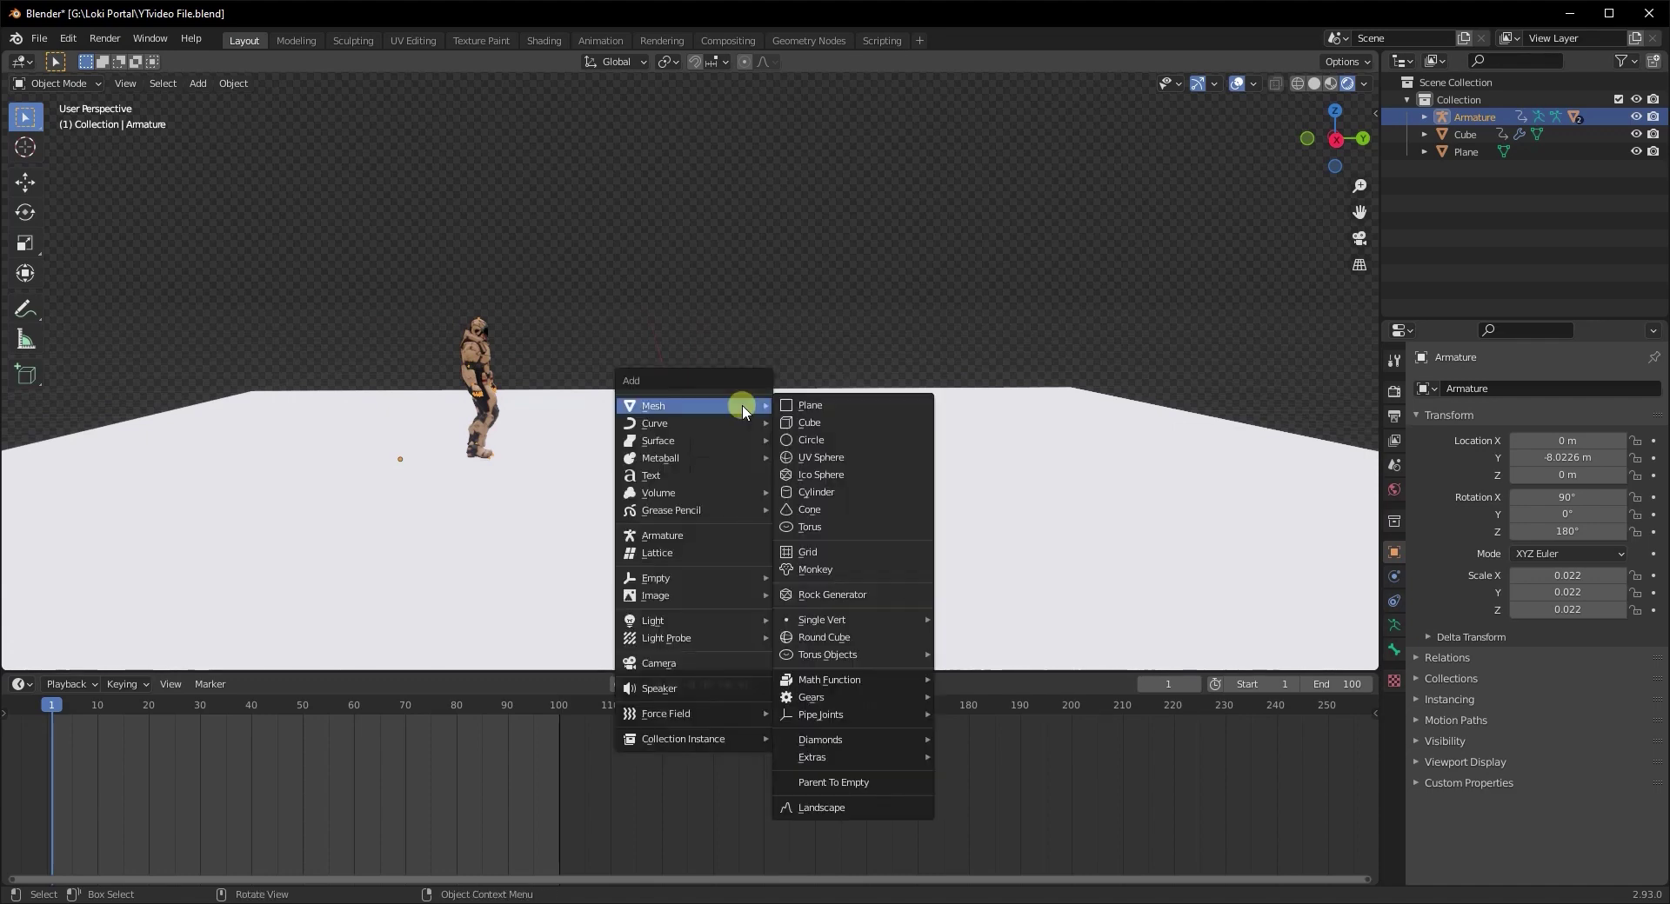
{"action": "left_click", "coordinate": [809, 420]}
{"action": "key", "text": "s"}
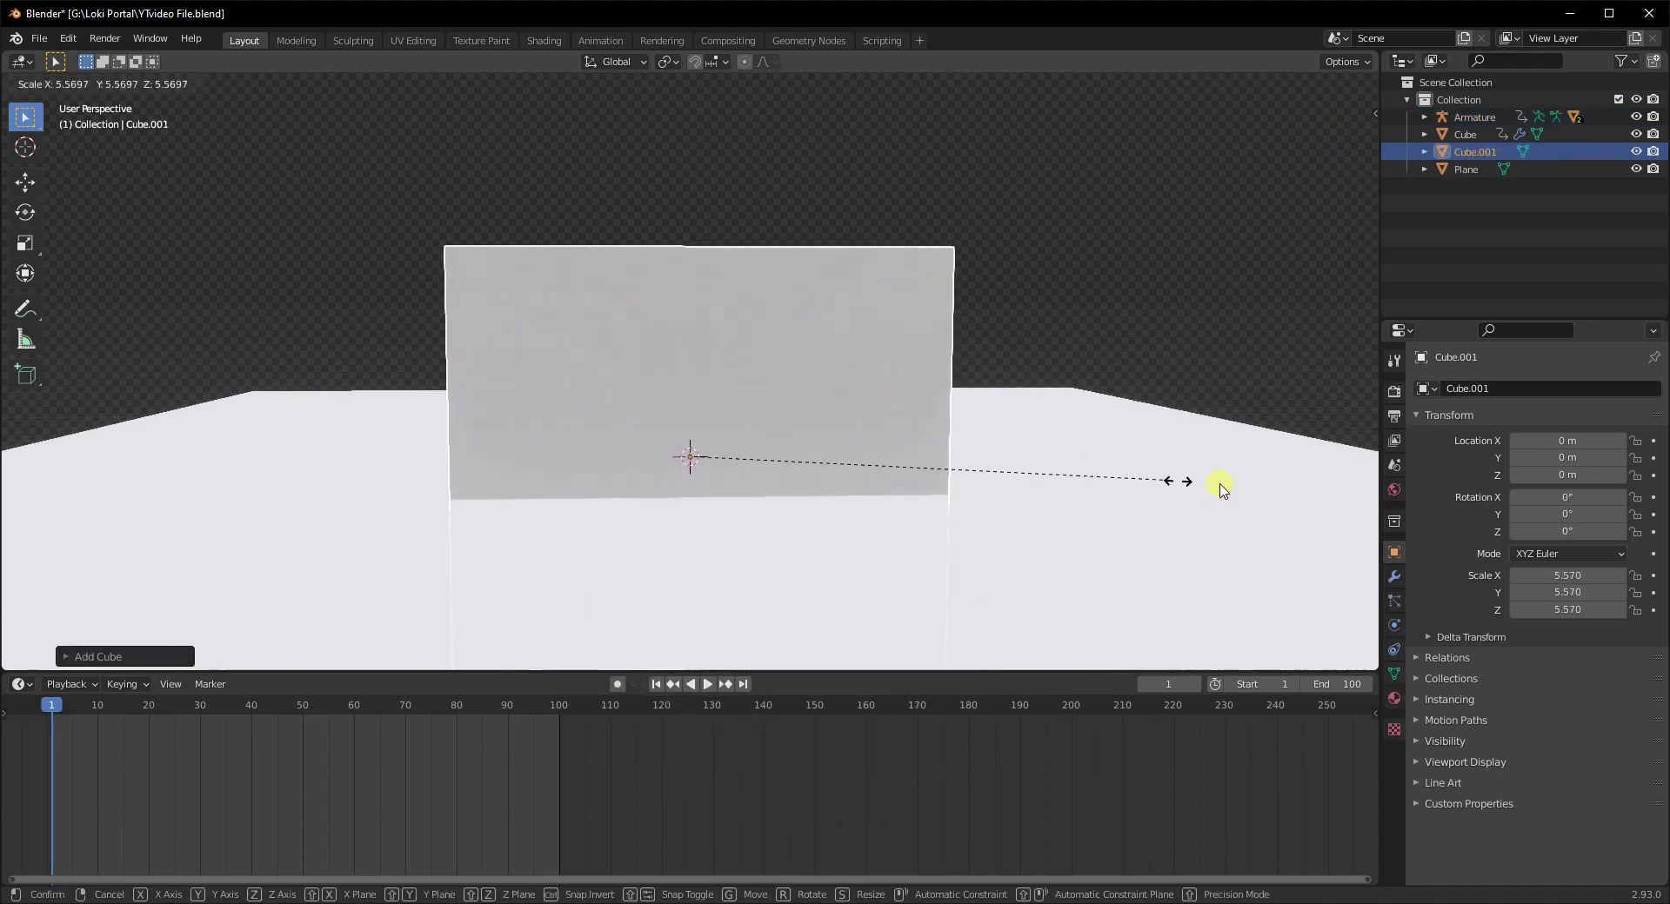
{"action": "left_click", "coordinate": [1251, 480]}
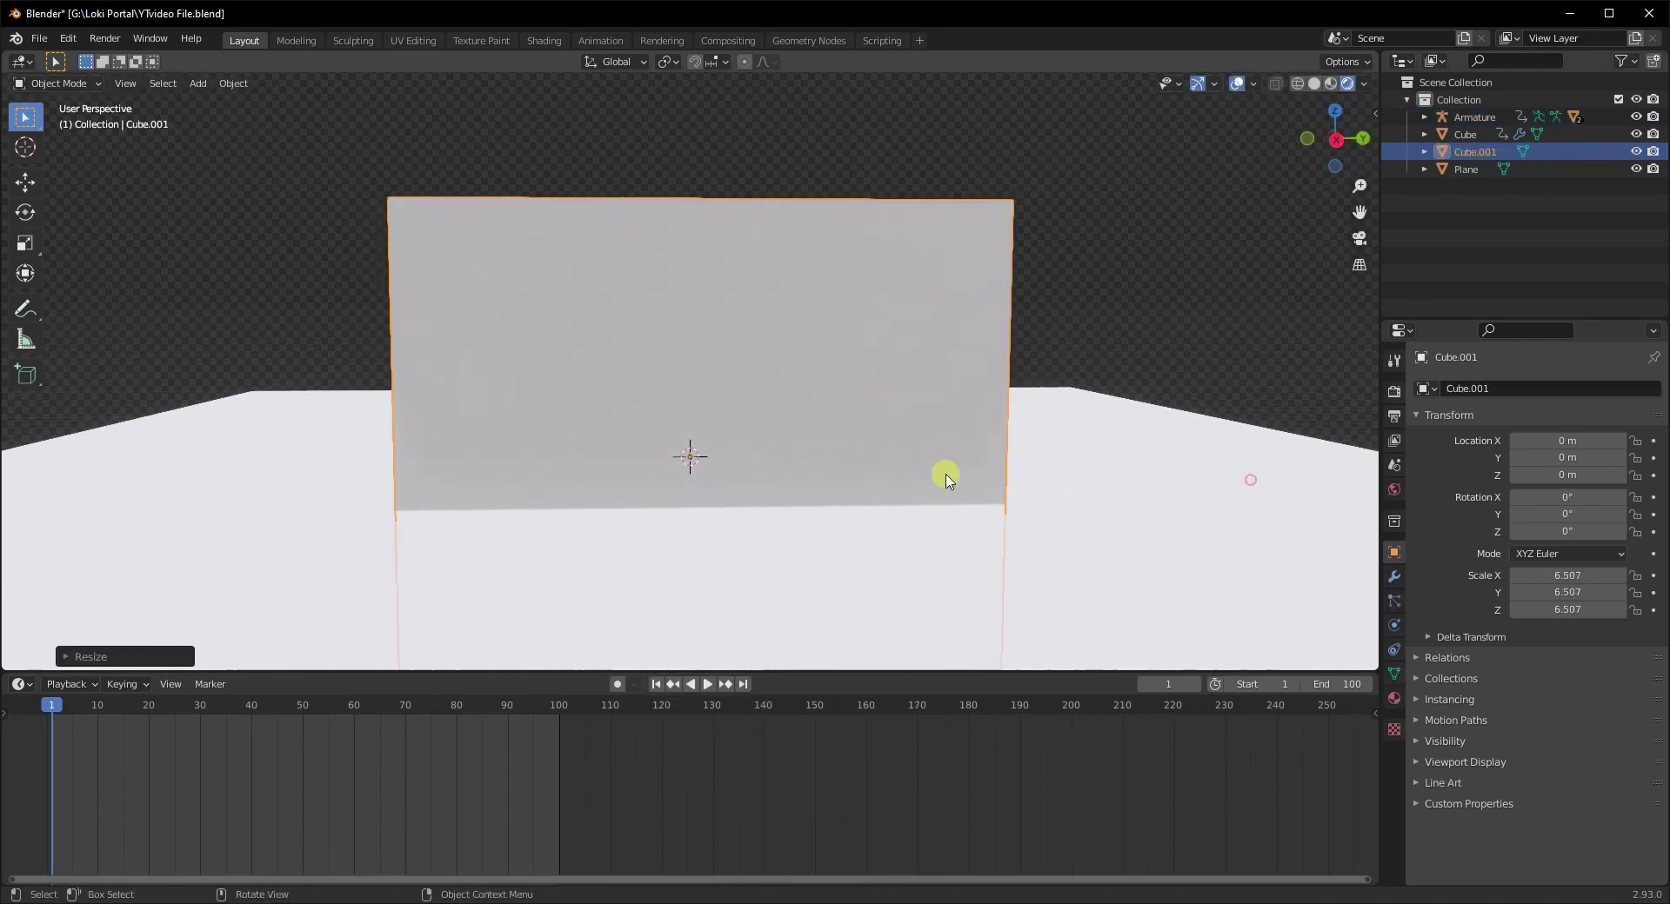
Step: At frame 40, move the large cube along Y to about 6.46 m so its front face sits against the slab
{"action": "left_click", "coordinate": [255, 704]}
{"action": "left_click_drag", "start_coordinate": [711, 413], "coordinate": [718, 422]}
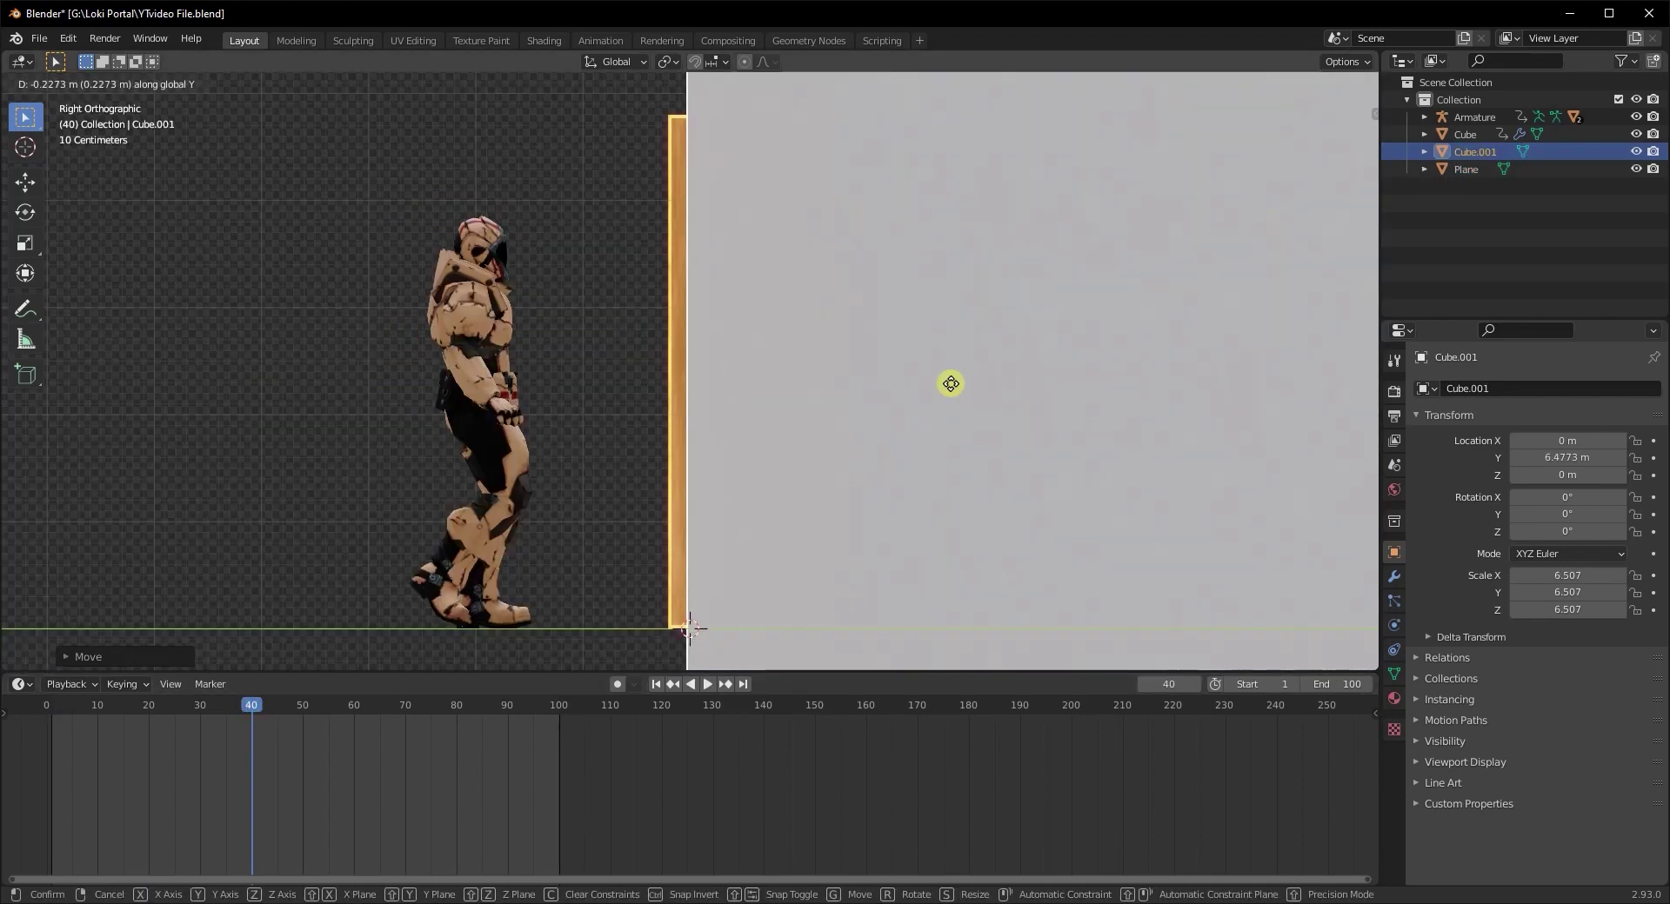
{"action": "left_click", "coordinate": [949, 383]}
{"action": "scroll", "coordinate": [911, 376], "scroll_direction": "down", "scroll_amount": 3}
{"action": "middle_click_drag", "start_coordinate": [893, 379], "coordinate": [952, 376]}
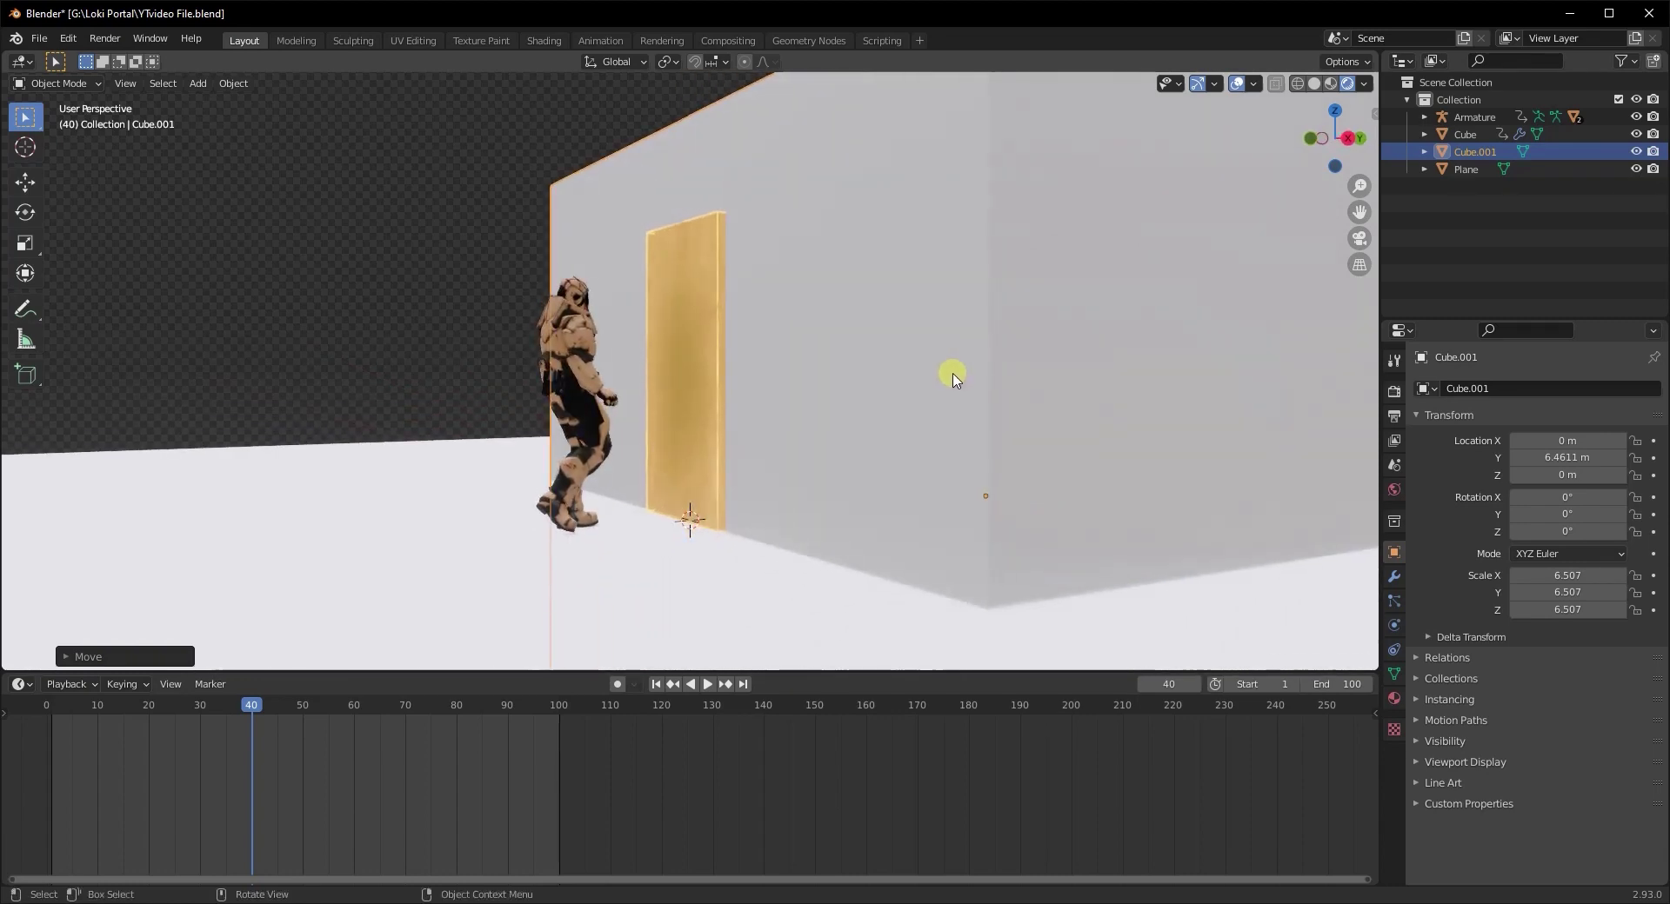
Step: Raise the large cube along Z by about 3.5 m so most of it stands above the floor plane
{"action": "middle_click_drag", "start_coordinate": [977, 301], "coordinate": [931, 307]}
{"action": "scroll", "coordinate": [942, 308], "scroll_direction": "down", "scroll_amount": 3}
{"action": "key", "text": "s"}
{"action": "key", "text": "z"}
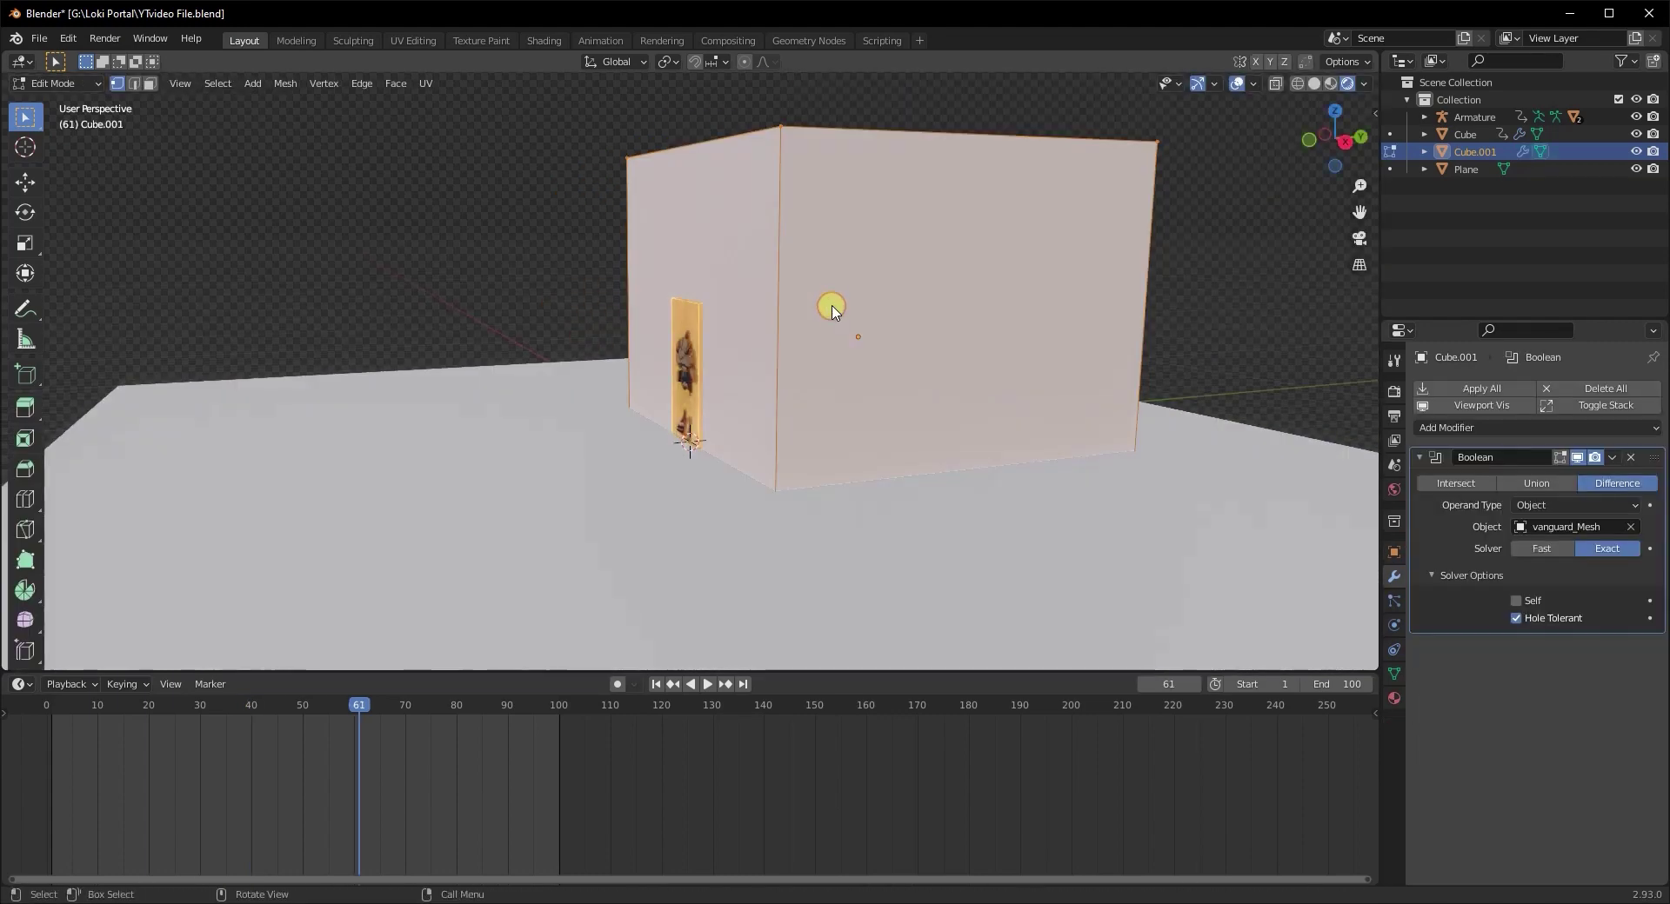
Step: Subdivide the whole mesh of the large cube with 15 cuts and return to Object Mode
{"action": "right_click", "coordinate": [831, 305]}
{"action": "left_click", "coordinate": [801, 328]}
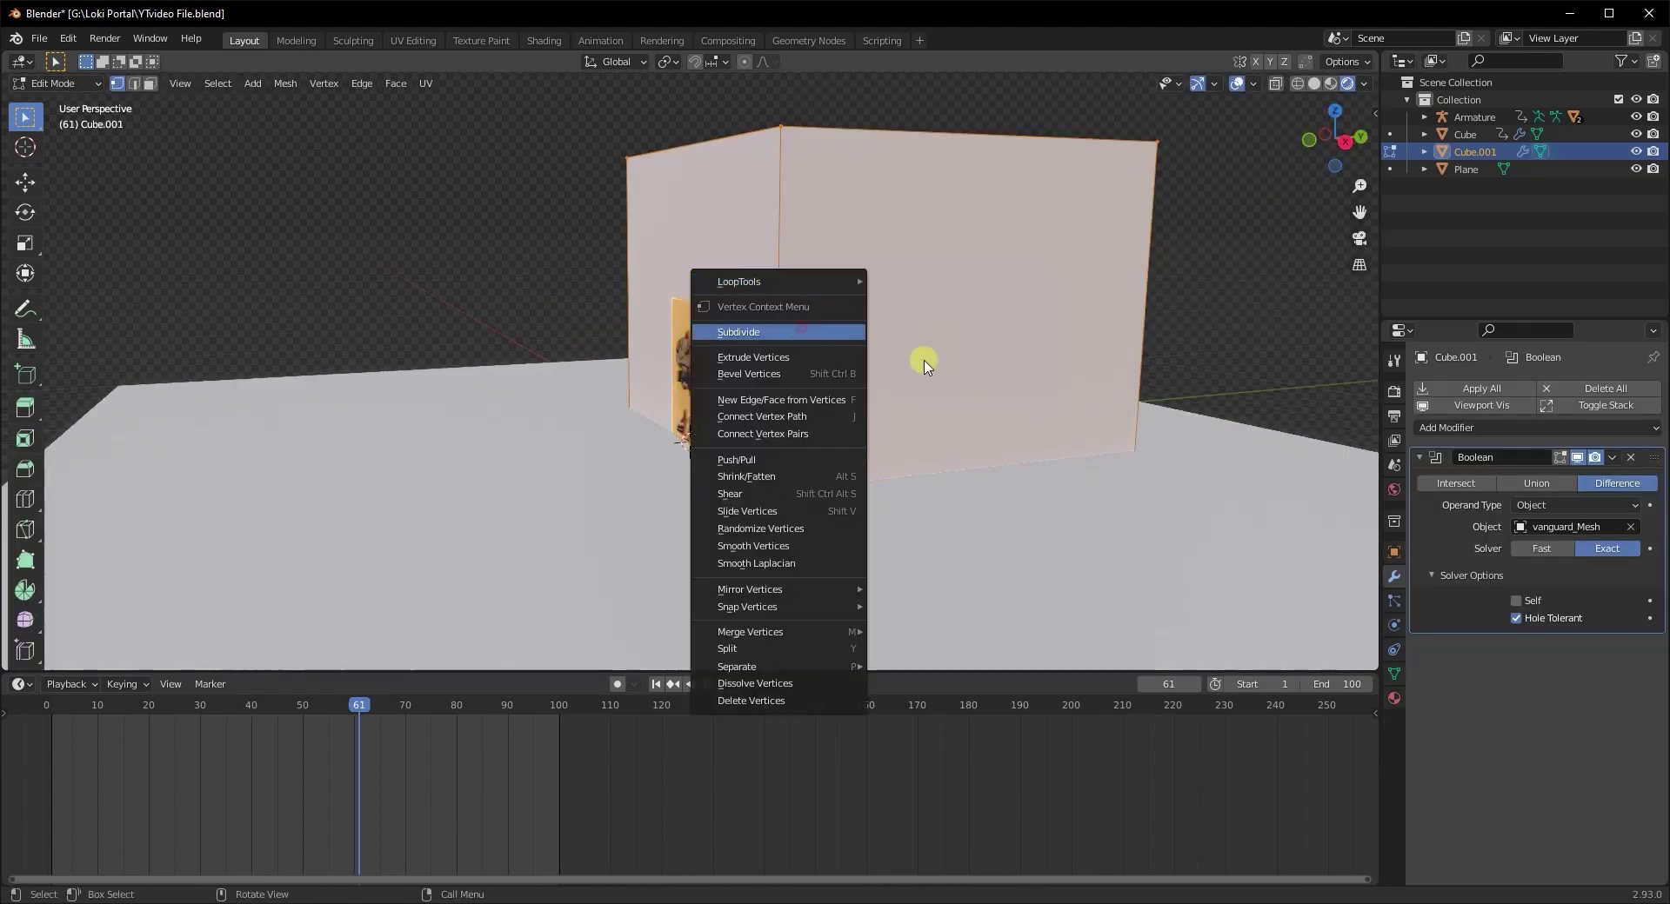
{"action": "left_click", "coordinate": [149, 654]}
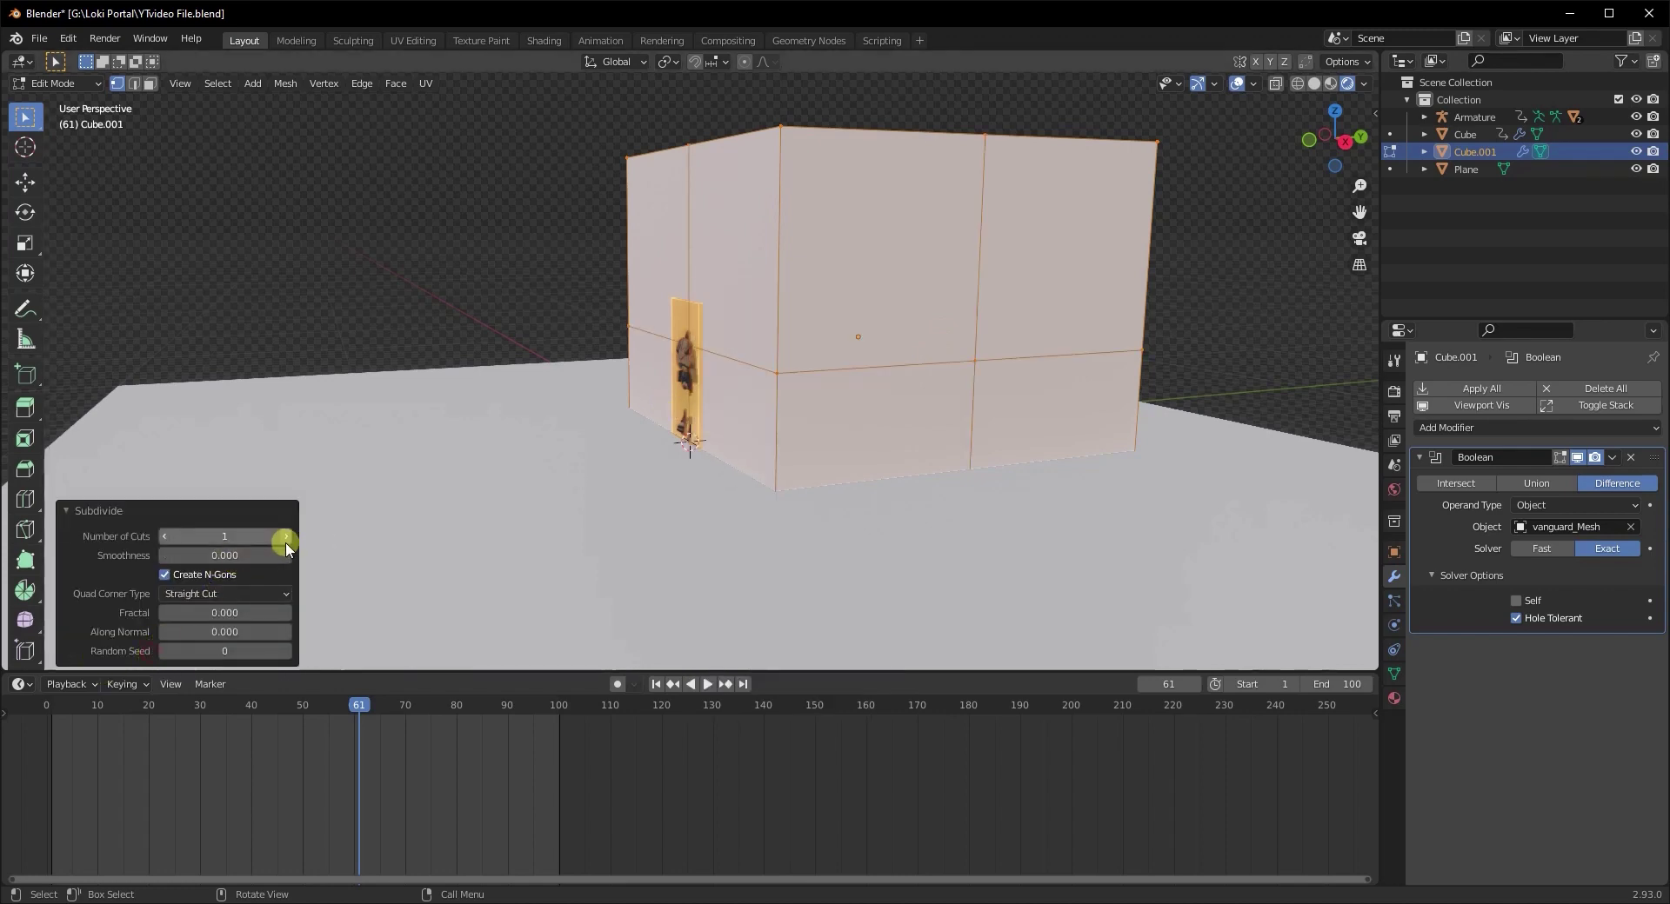
{"action": "left_click", "coordinate": [251, 536]}
{"action": "type", "text": "15"}
{"action": "key", "text": "Return"}
{"action": "middle_click_drag", "start_coordinate": [757, 387], "coordinate": [835, 331]}
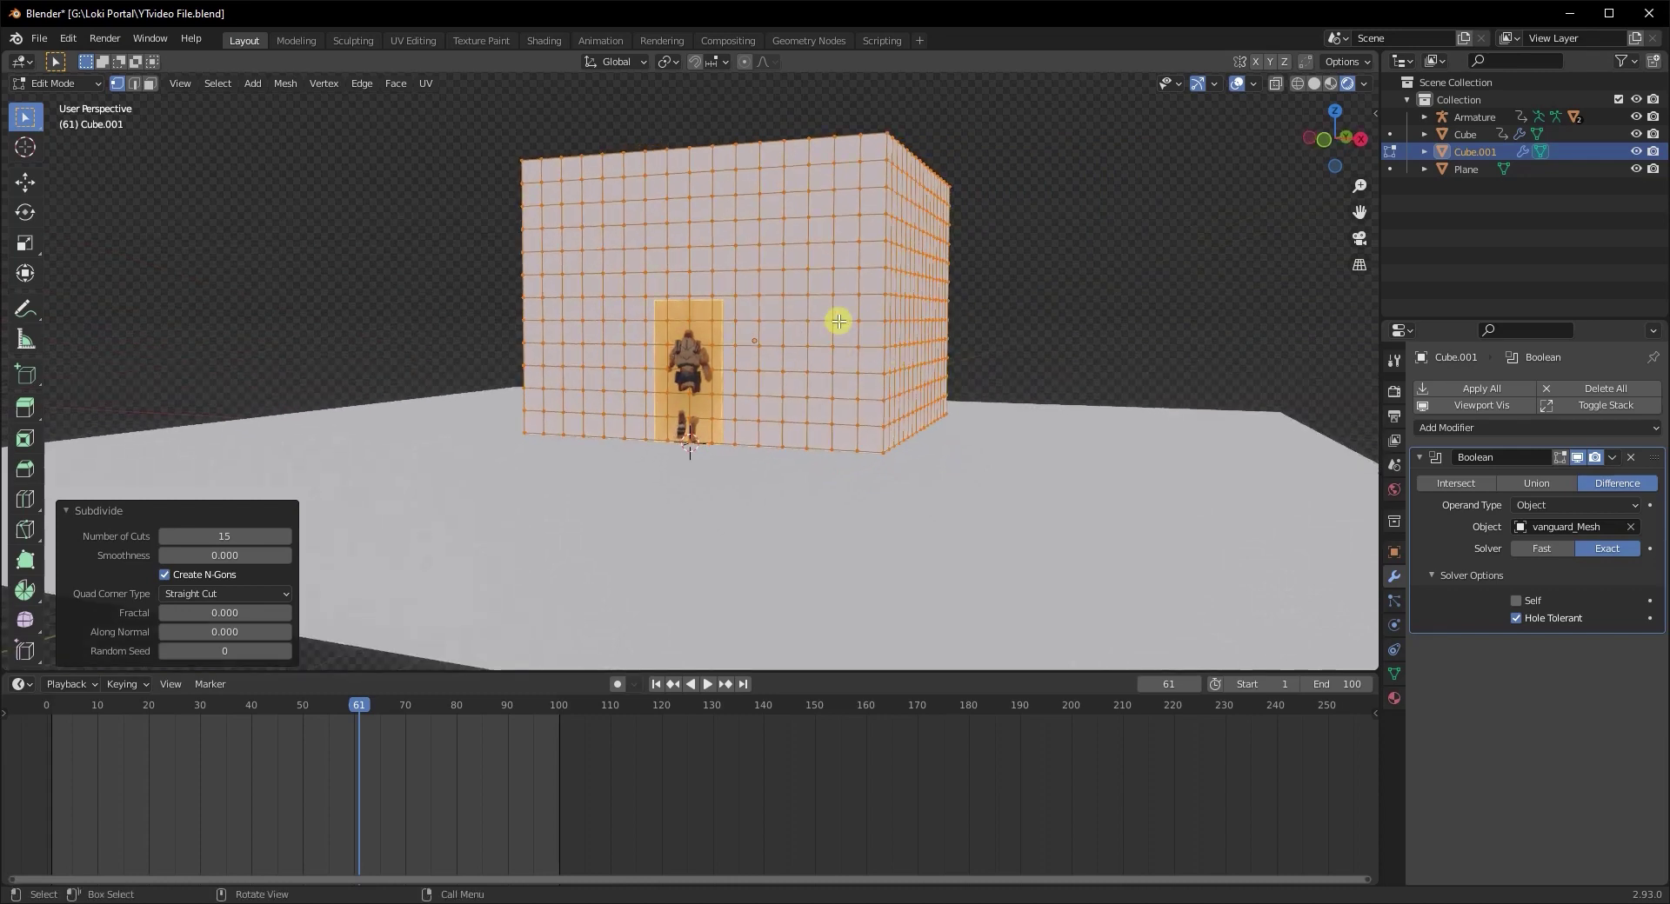
{"action": "key", "text": "Tab"}
{"action": "middle_click_drag", "start_coordinate": [928, 417], "coordinate": [988, 465]}
{"action": "key", "text": "Tab"}
{"action": "scroll", "coordinate": [805, 428], "scroll_direction": "up", "scroll_amount": 2}
{"action": "scroll", "coordinate": [805, 428], "scroll_direction": "down", "scroll_amount": 3}
{"action": "key", "text": "Tab"}
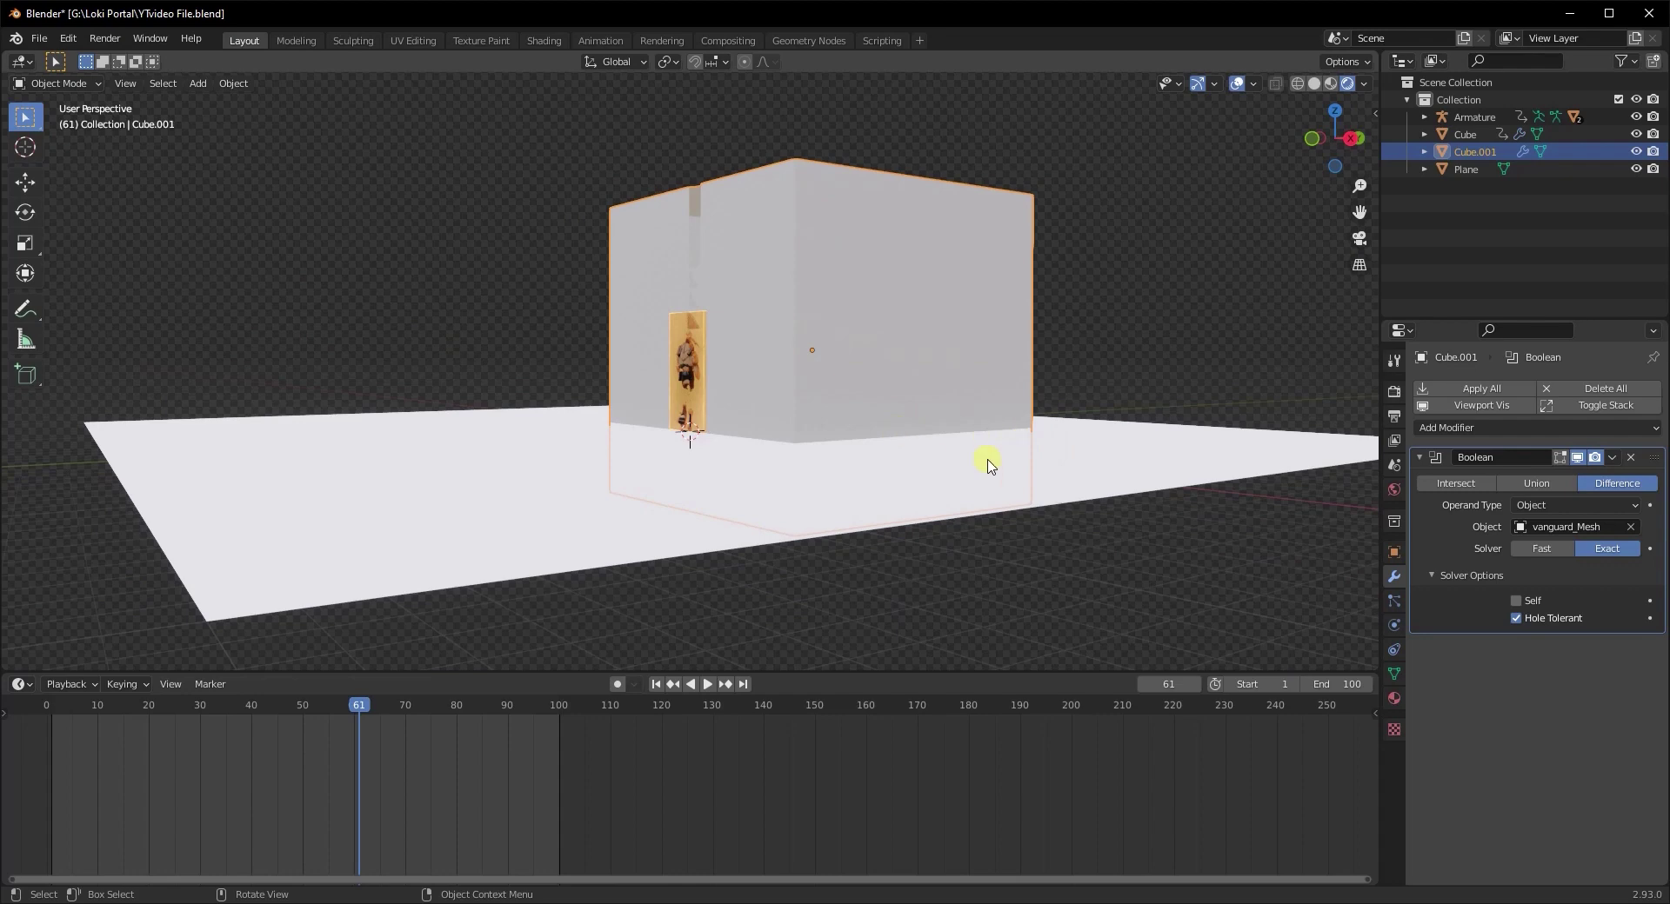
Step: In the Shading workspace, create a new material for the large cube and delete its Principled BSDF node
{"action": "left_click", "coordinate": [544, 40]}
{"action": "scroll", "coordinate": [996, 341], "scroll_direction": "down", "scroll_amount": 4}
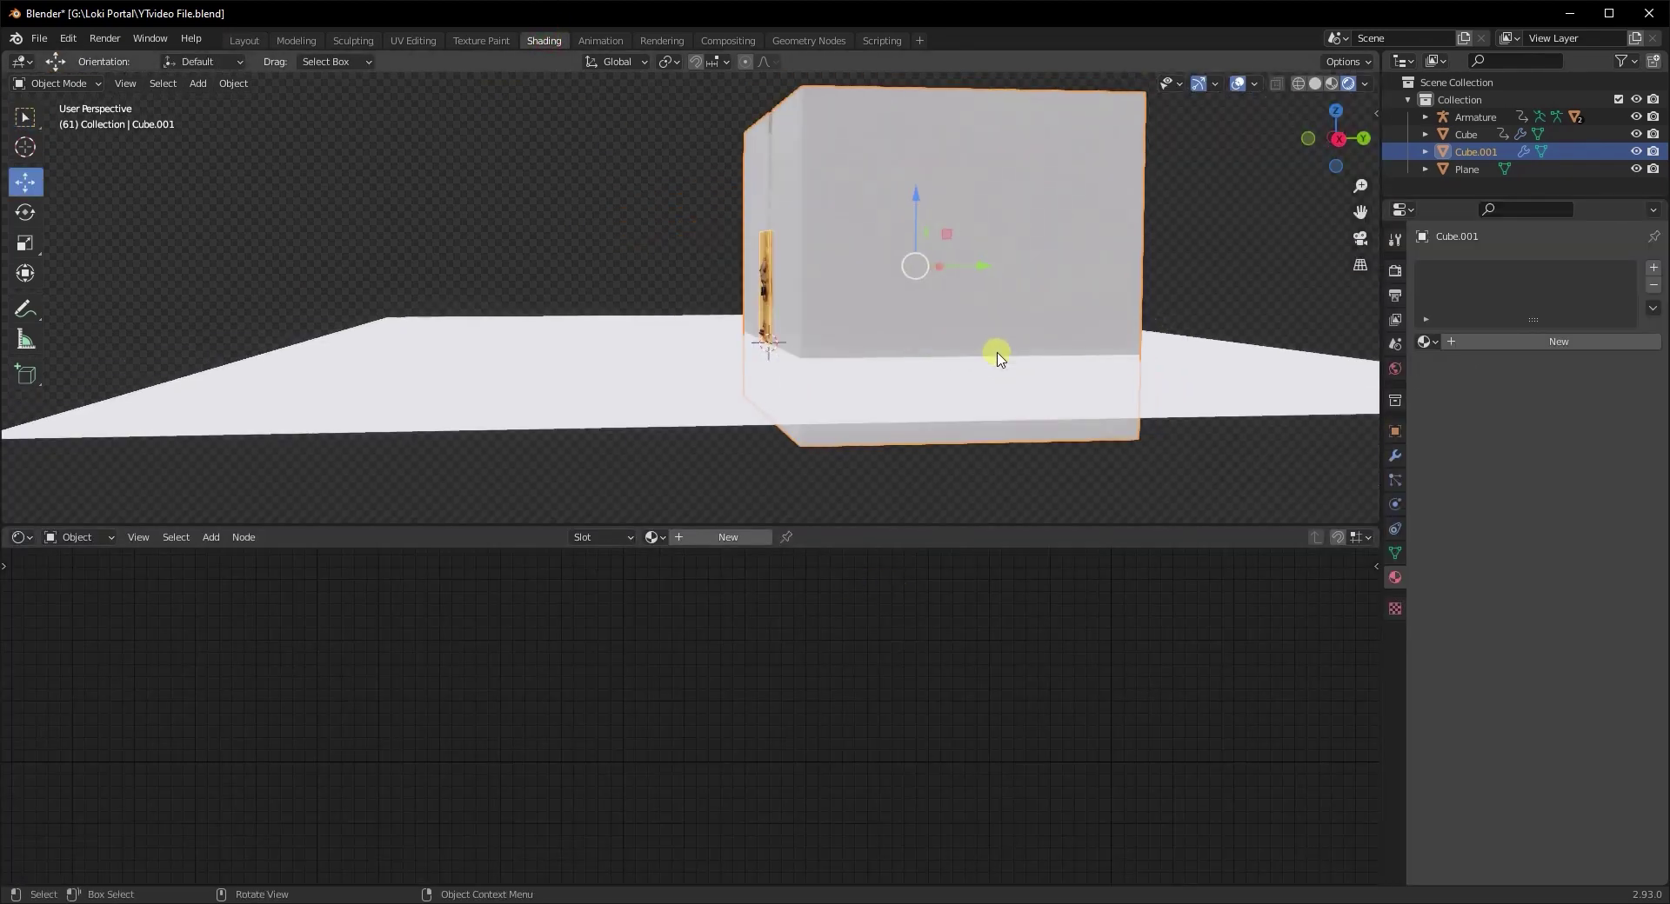
{"action": "left_click", "coordinate": [728, 536]}
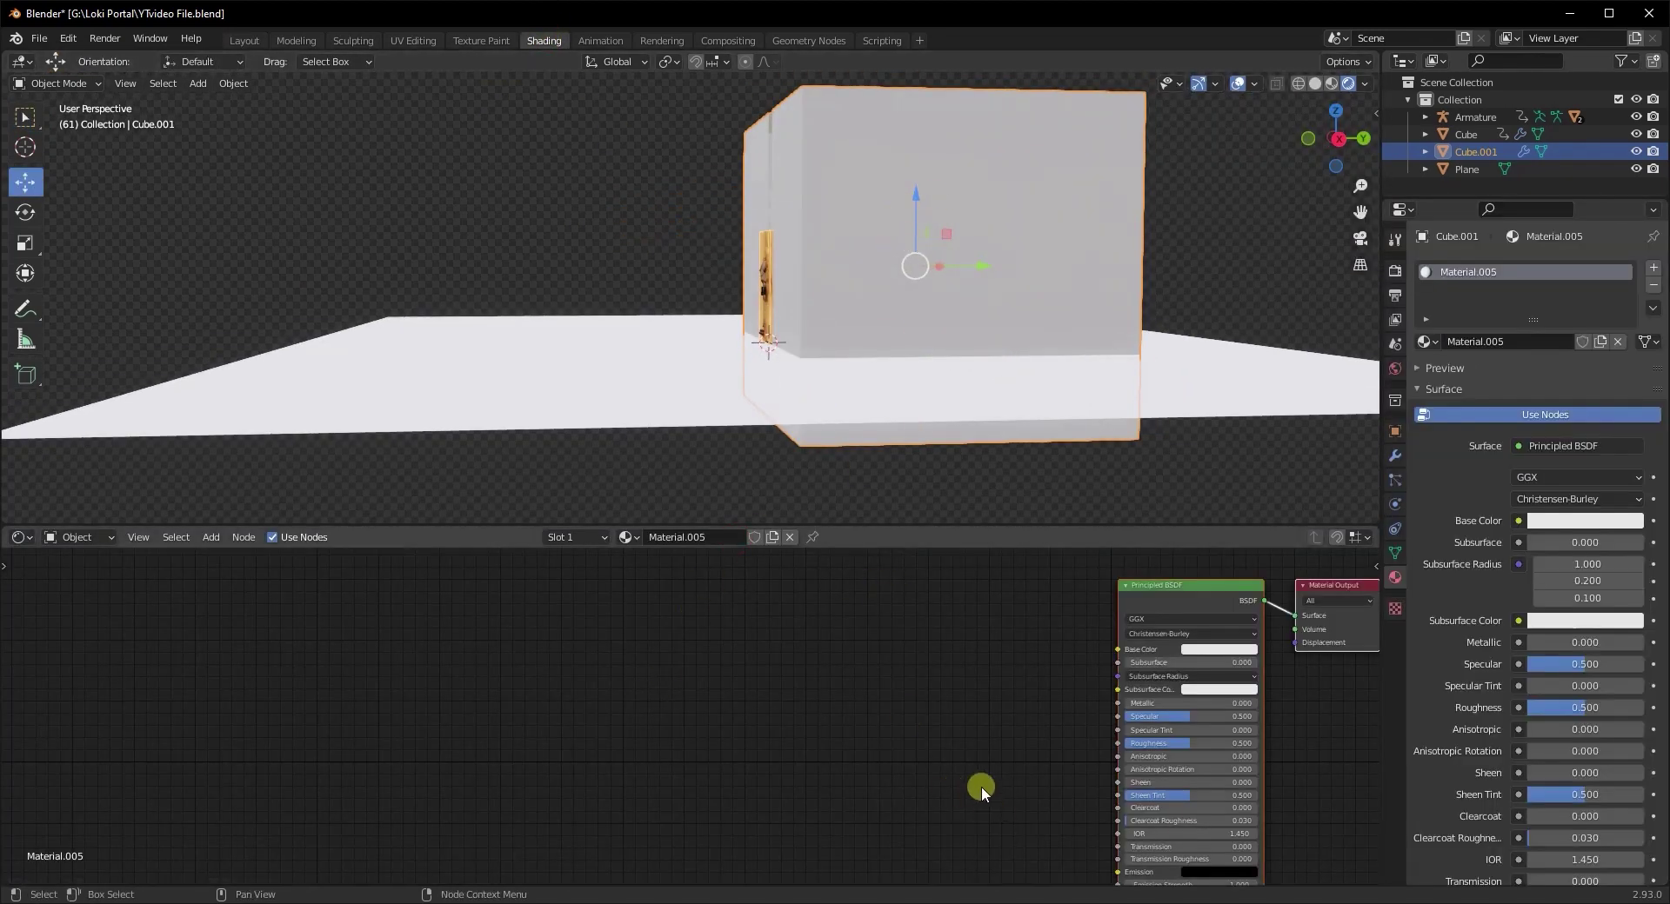
{"action": "middle_click_drag", "start_coordinate": [980, 786], "coordinate": [695, 805]}
{"action": "left_click", "coordinate": [857, 627]}
{"action": "key", "text": "x"}
Step: Add a Transparent BSDF node and connect its BSDF output to the Surface input of the Material Output
{"action": "key", "text": "shift+a"}
{"action": "type", "text": "tra"}
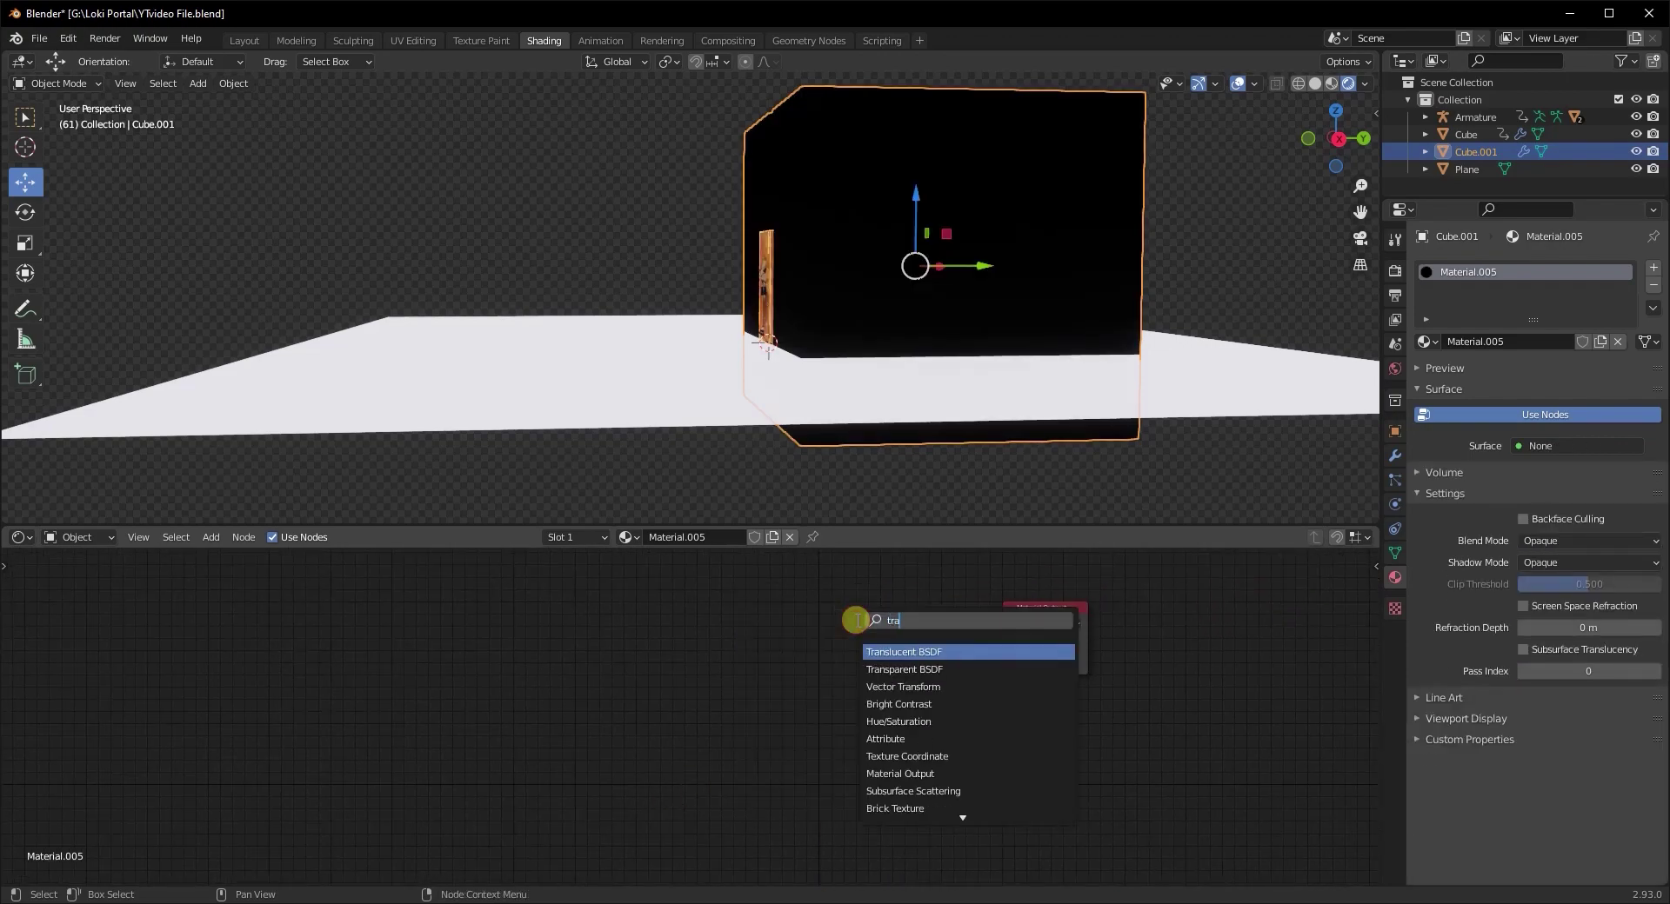
{"action": "key", "text": "Down"}
{"action": "key", "text": "Return"}
{"action": "left_click", "coordinate": [813, 677]}
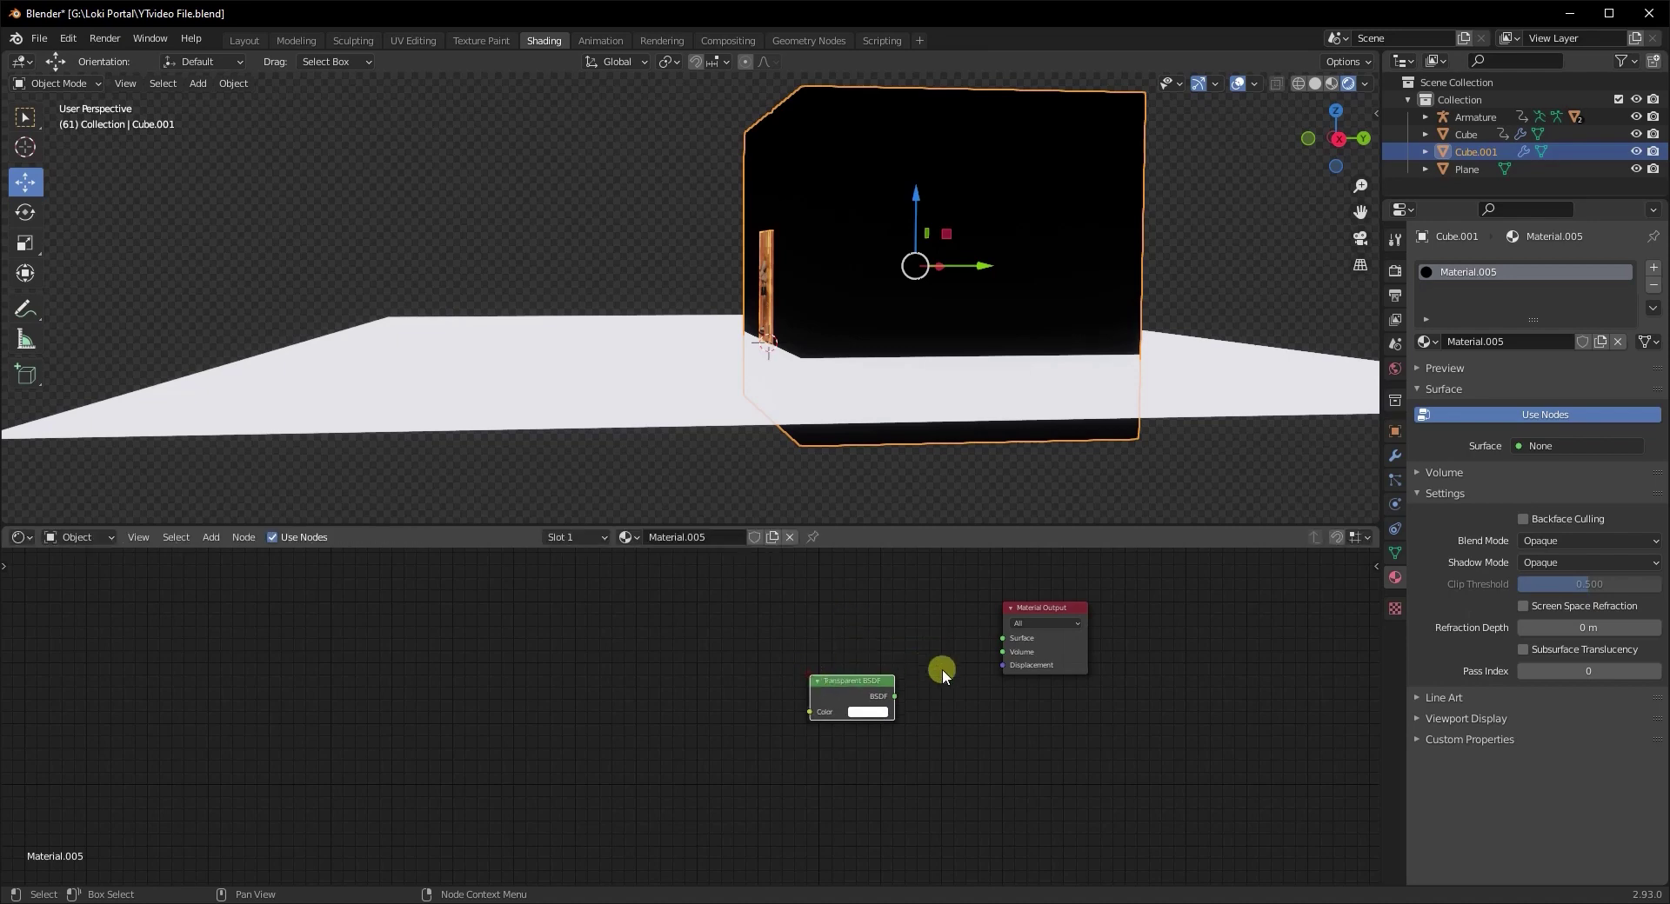
{"action": "left_click_drag", "start_coordinate": [894, 695], "coordinate": [909, 674]}
{"action": "left_click_drag", "start_coordinate": [905, 697], "coordinate": [1005, 638]}
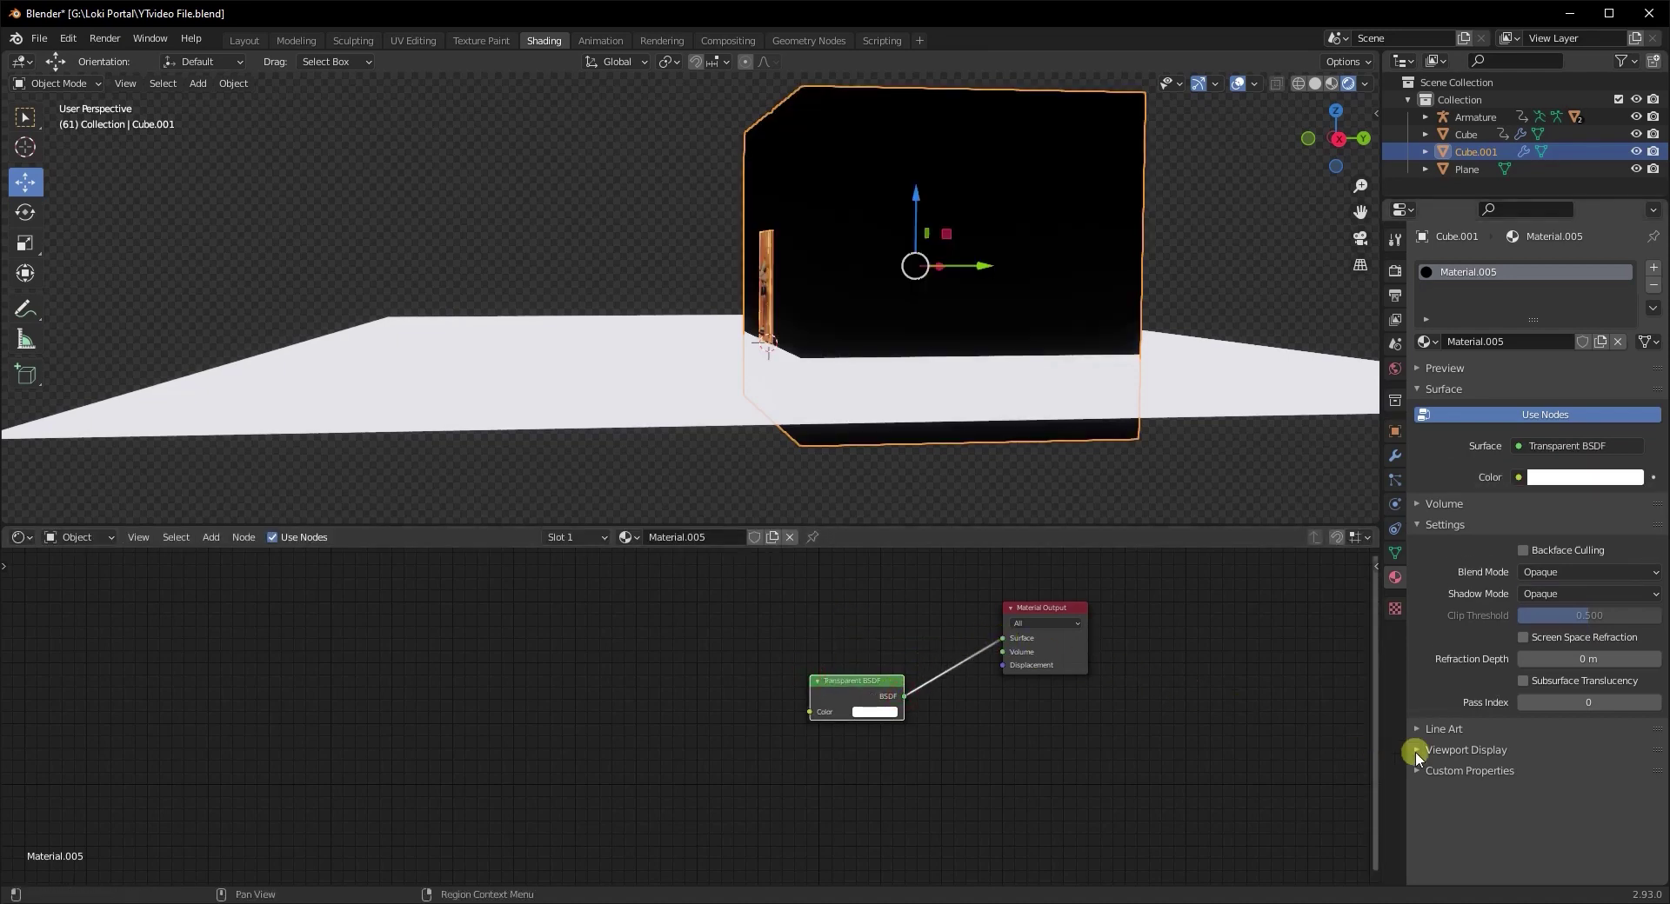
Step: Set the cube material's blend mode to Alpha Blend and shadow mode to Alpha Hashed, and enable Screen Space Refraction
{"action": "left_click", "coordinate": [1562, 570]}
{"action": "left_click", "coordinate": [1578, 645]}
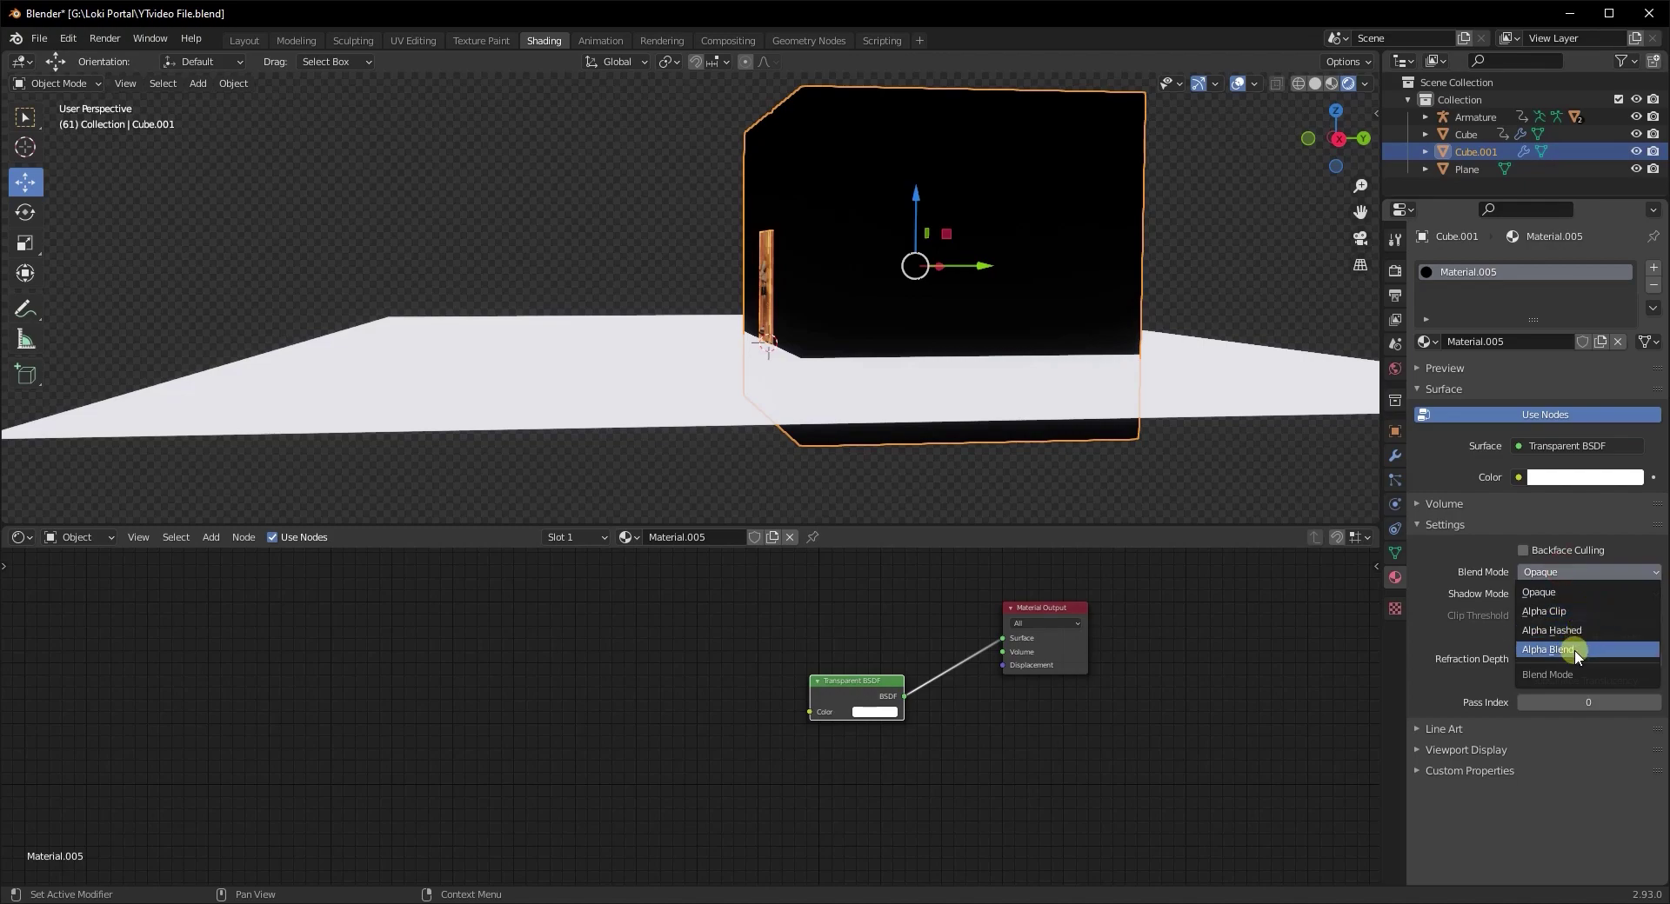
{"action": "left_click", "coordinate": [1562, 597]}
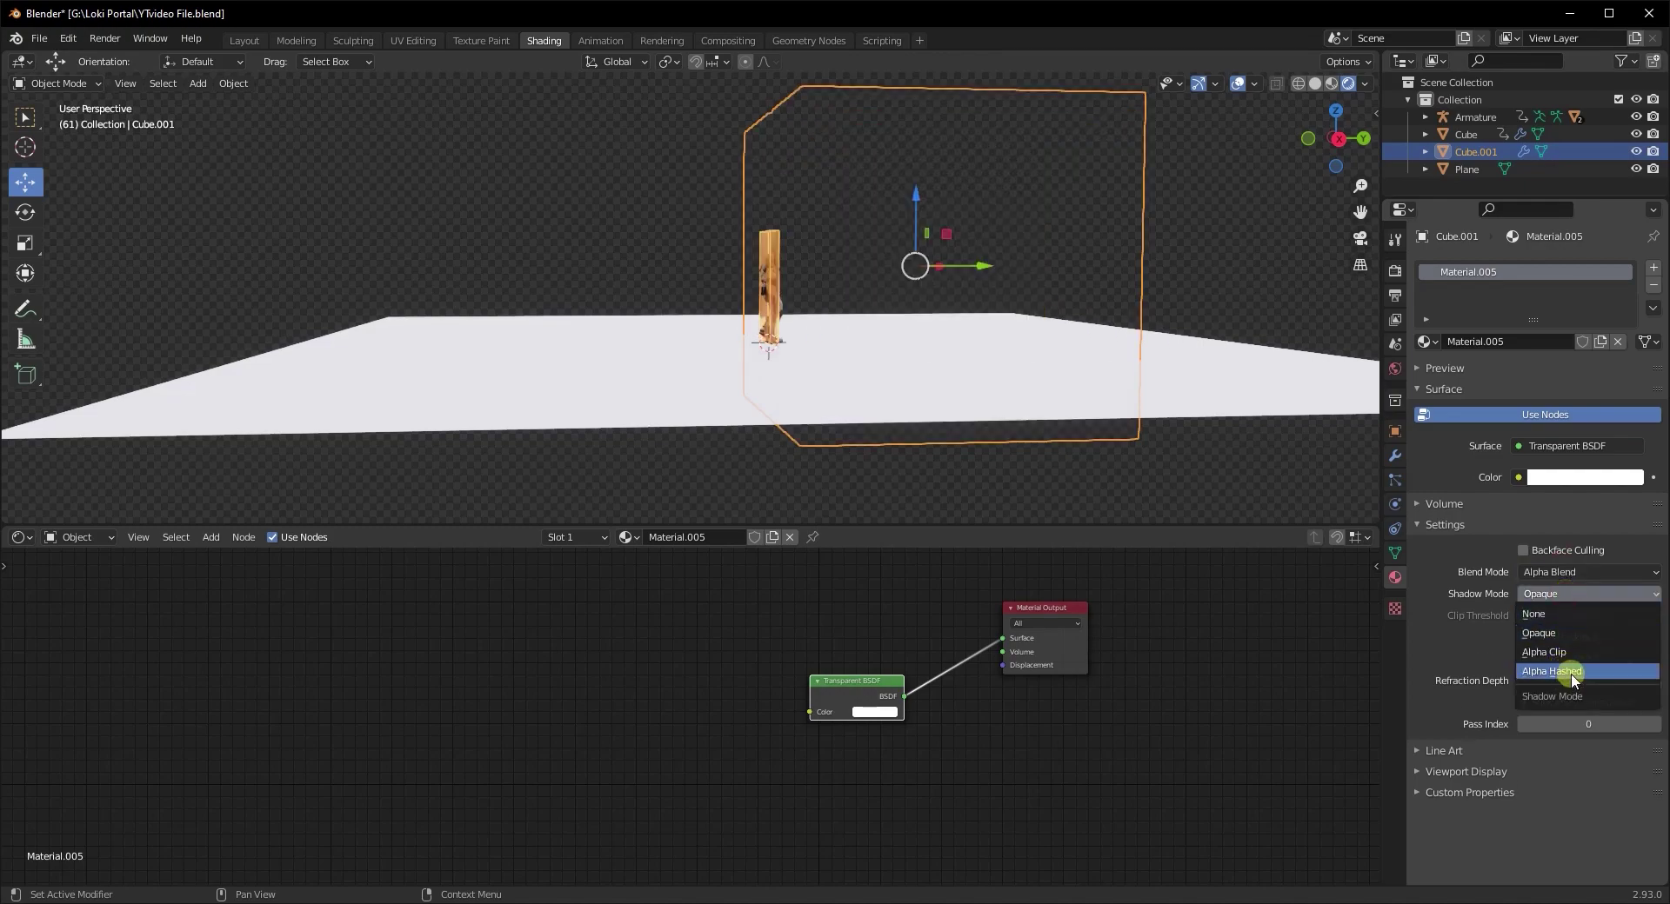
{"action": "left_click", "coordinate": [1574, 671]}
{"action": "left_click", "coordinate": [1523, 660]}
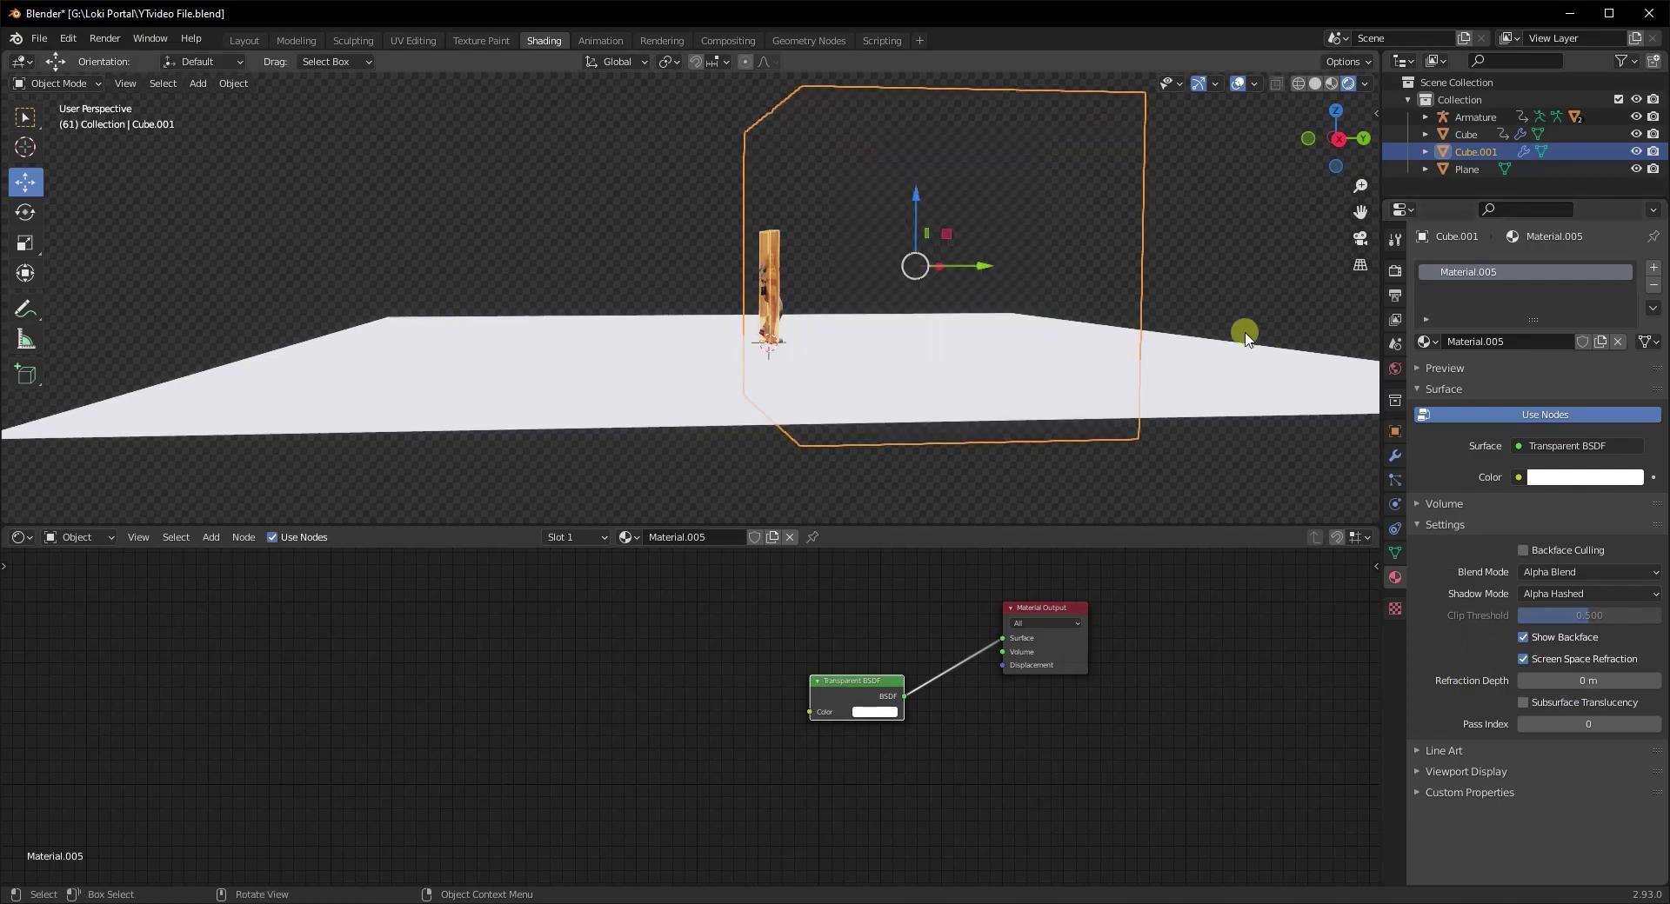
{"action": "middle_click_drag", "start_coordinate": [1256, 334], "coordinate": [1325, 287]}
{"action": "left_click", "coordinate": [1226, 250]}
{"action": "mouse_move", "coordinate": [1109, 291]}
{"action": "middle_mouse_down"}
{"action": "mouse_move", "coordinate": [1067, 302]}
{"action": "mouse_move", "coordinate": [1082, 277]}
{"action": "mouse_move", "coordinate": [971, 294]}
{"action": "mouse_move", "coordinate": [1081, 297]}
{"action": "middle_mouse_up"}
{"action": "left_click", "coordinate": [899, 264]}
{"action": "middle_click_drag", "start_coordinate": [898, 264], "coordinate": [720, 334]}
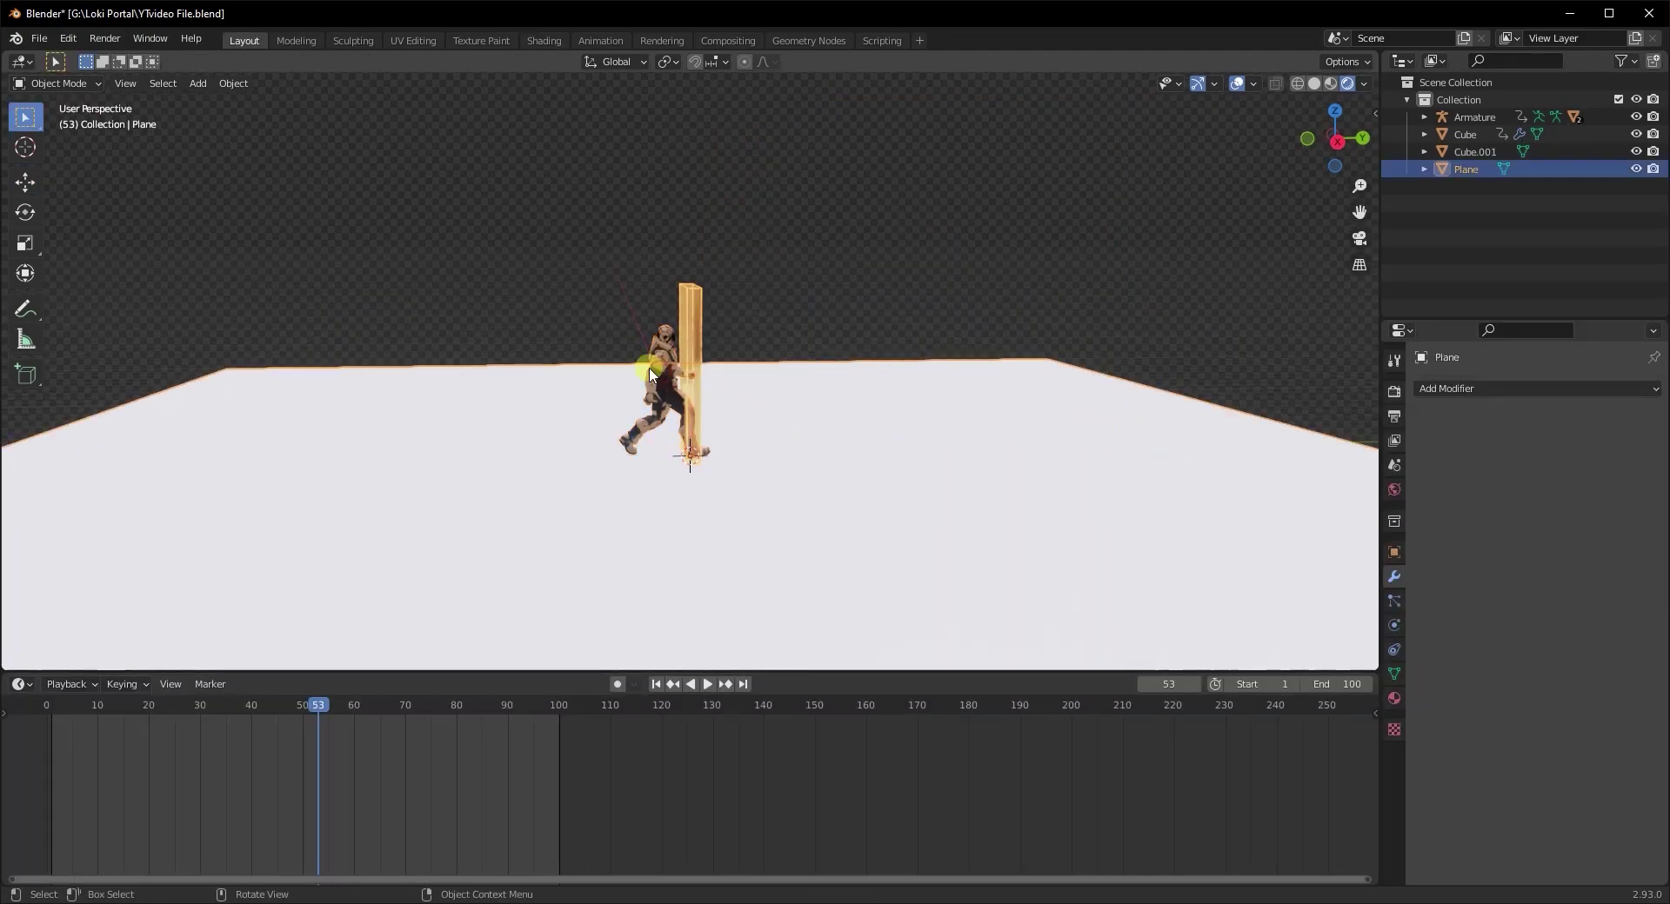
Step: Add a Boolean Difference modifier to the character mesh and pick the transparent cube as its object
{"action": "left_click", "coordinate": [651, 374]}
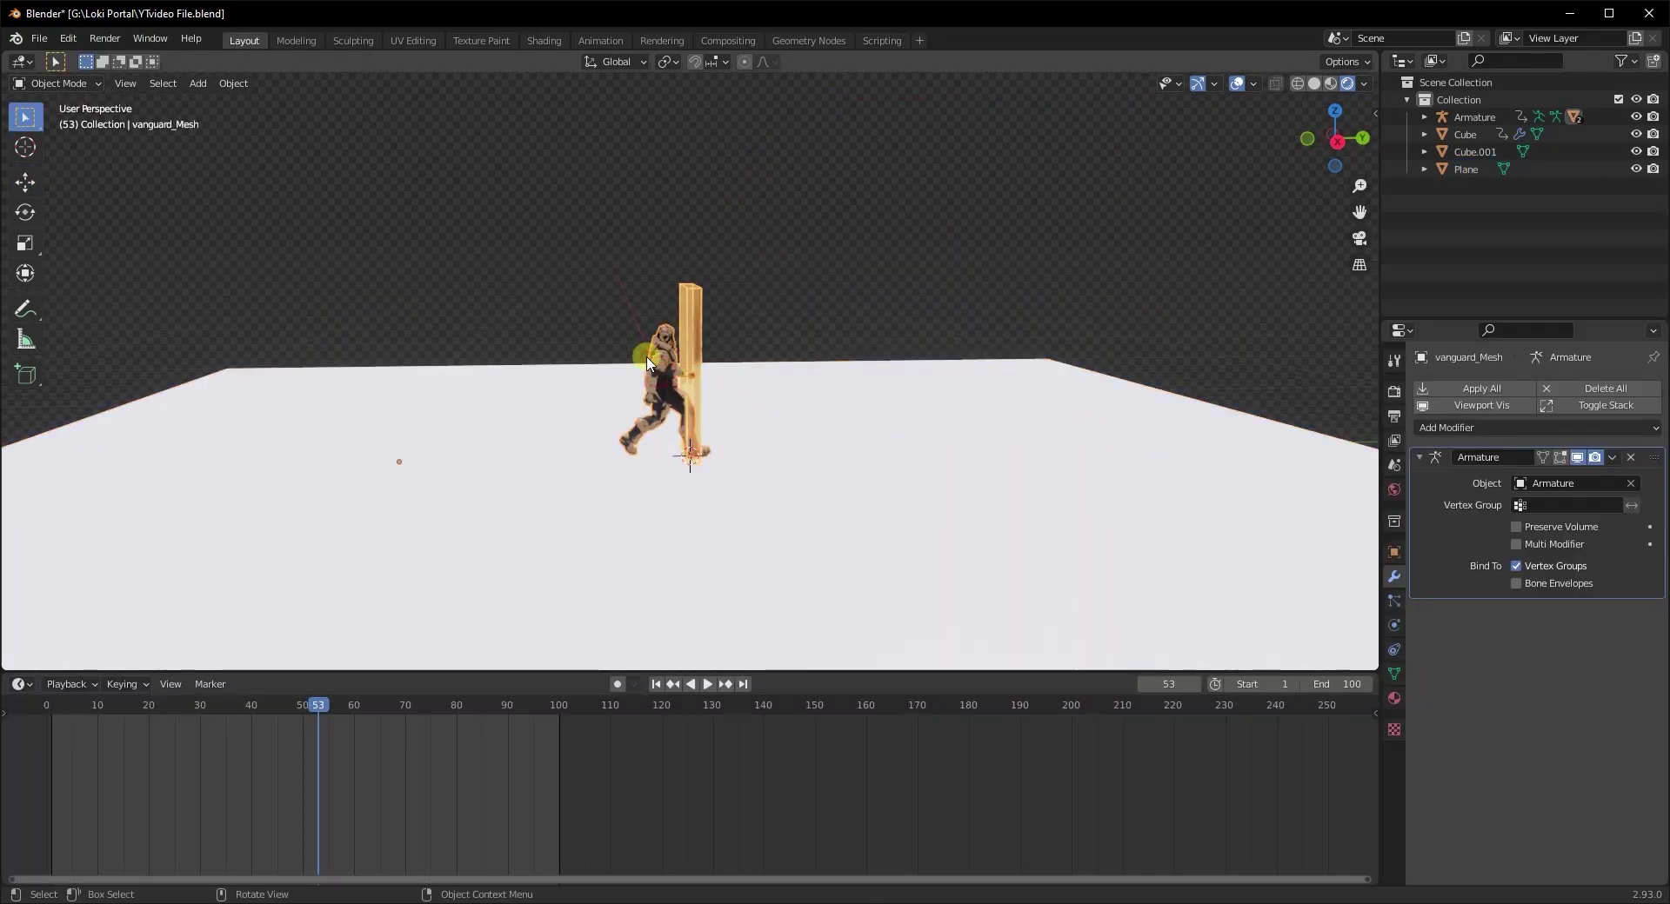
{"action": "left_click", "coordinate": [1439, 427]}
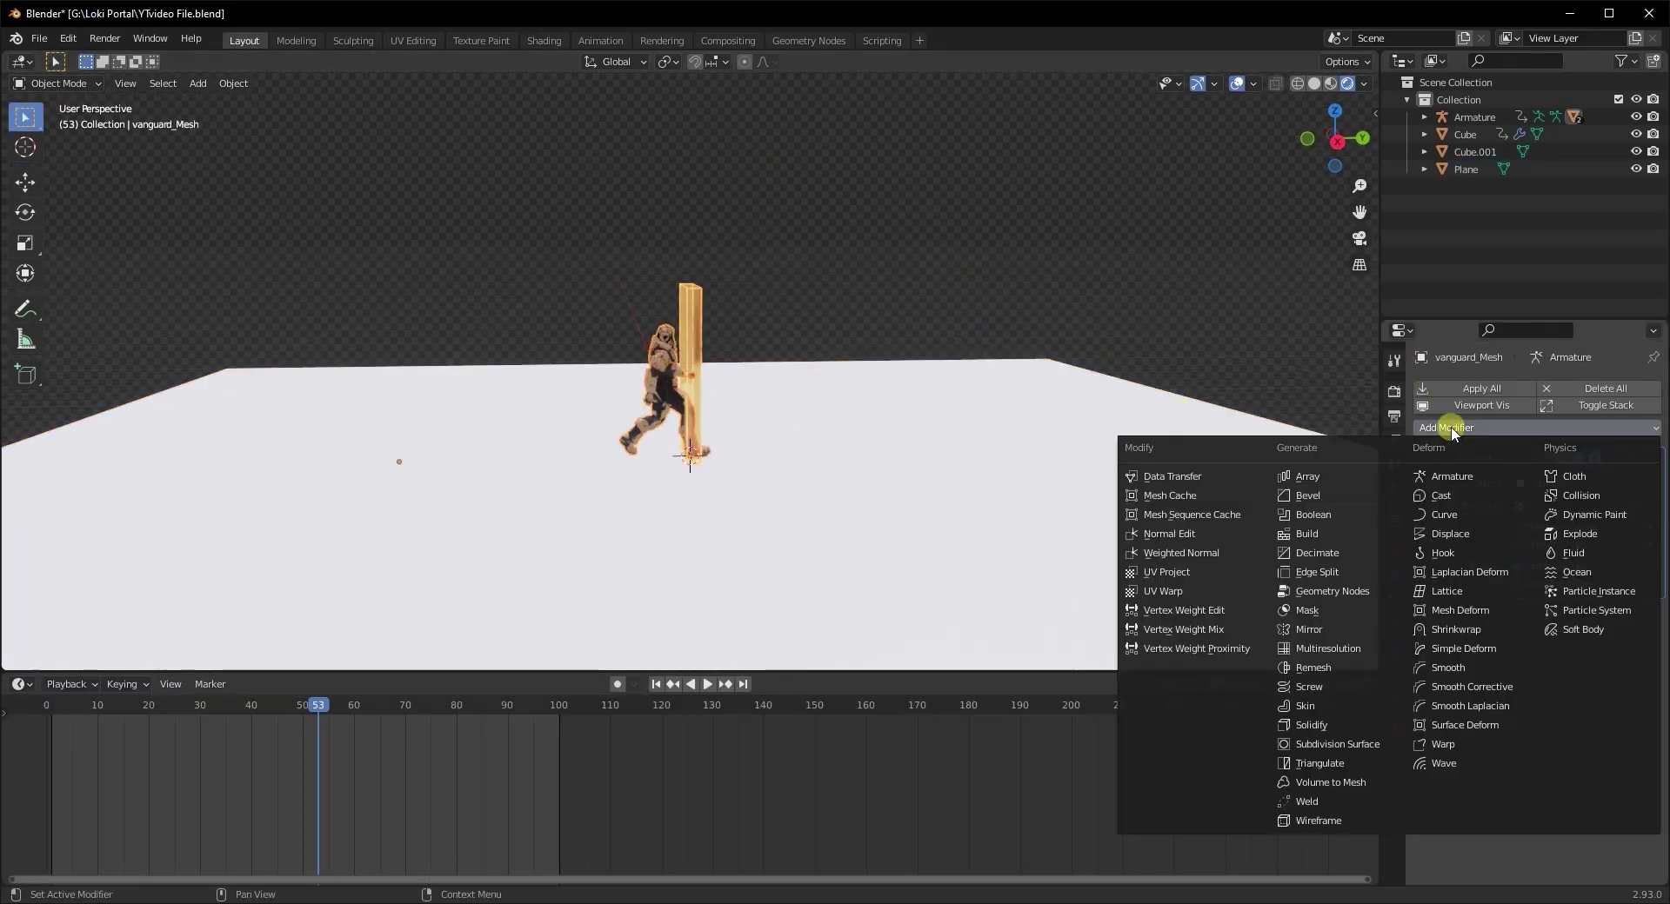
{"action": "left_click", "coordinate": [1296, 512]}
{"action": "left_click", "coordinate": [1631, 682]}
{"action": "left_click", "coordinate": [999, 347]}
{"action": "middle_click_drag", "start_coordinate": [1032, 413], "coordinate": [997, 406]}
{"action": "left_click", "coordinate": [891, 341]}
{"action": "mouse_move", "coordinate": [892, 344]}
{"action": "middle_mouse_down"}
{"action": "mouse_move", "coordinate": [902, 360]}
{"action": "mouse_move", "coordinate": [871, 349]}
{"action": "middle_mouse_up"}
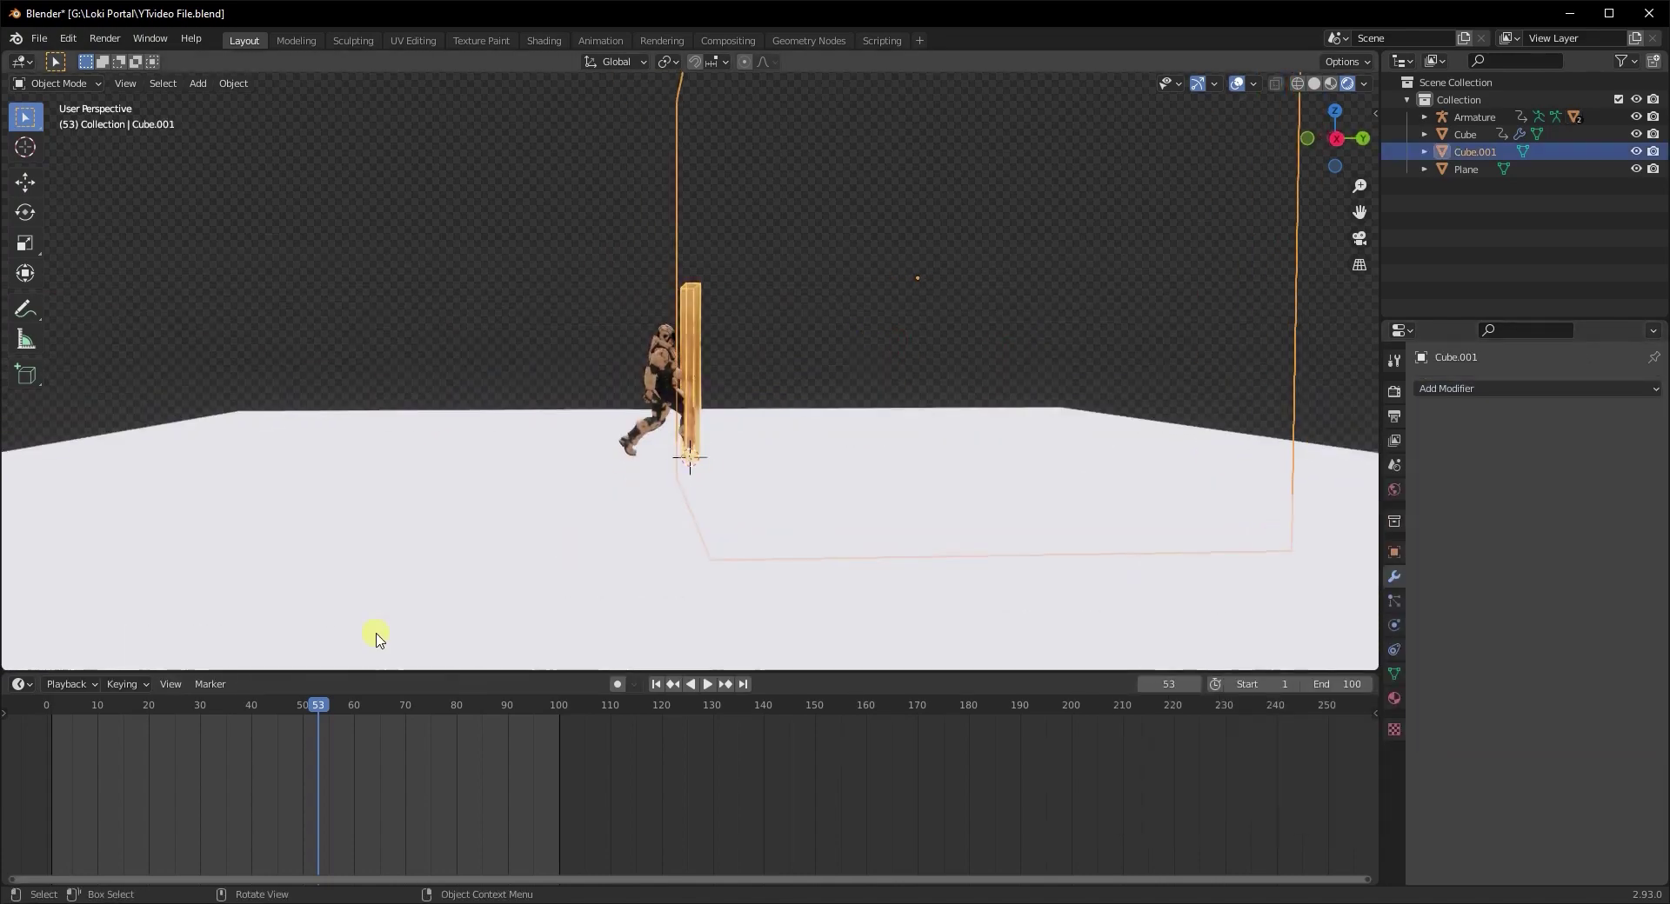
Step: Play the animation from about frame 9 and scrub between frames 47 and 60 to check how the slab cuts off the character
{"action": "left_click", "coordinate": [92, 706]}
{"action": "key", "text": "space"}
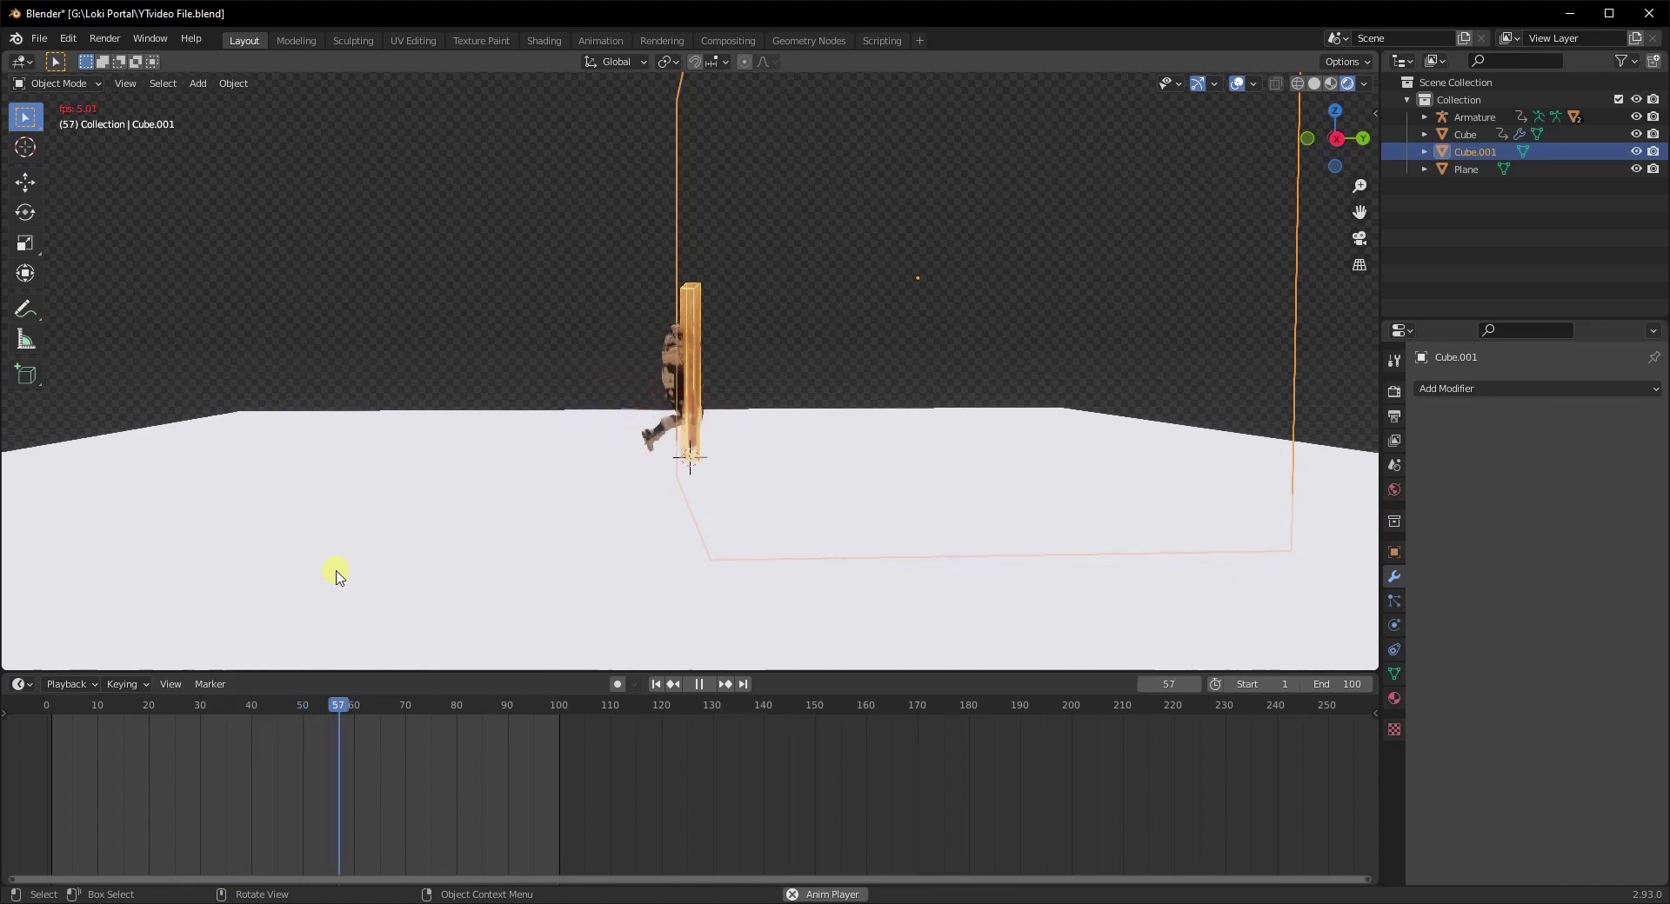
{"action": "key", "text": "space"}
{"action": "scroll", "coordinate": [759, 400], "scroll_direction": "down", "scroll_amount": 2}
{"action": "middle_click_drag", "start_coordinate": [760, 400], "coordinate": [800, 372]}
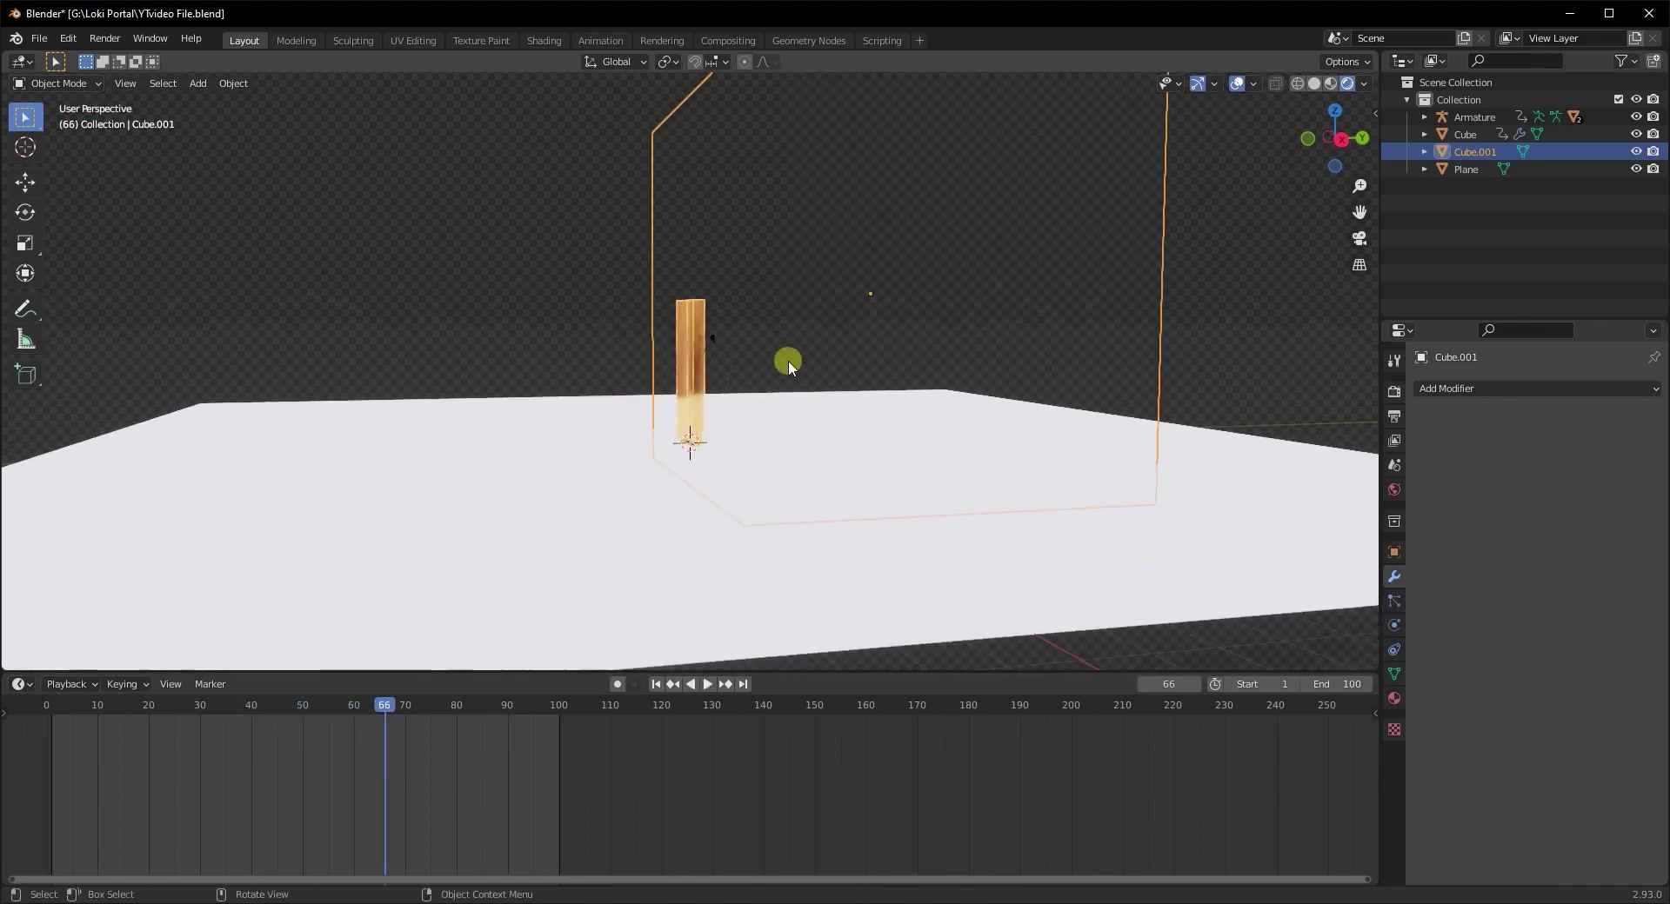
{"action": "middle_click_drag", "start_coordinate": [818, 426], "coordinate": [905, 398]}
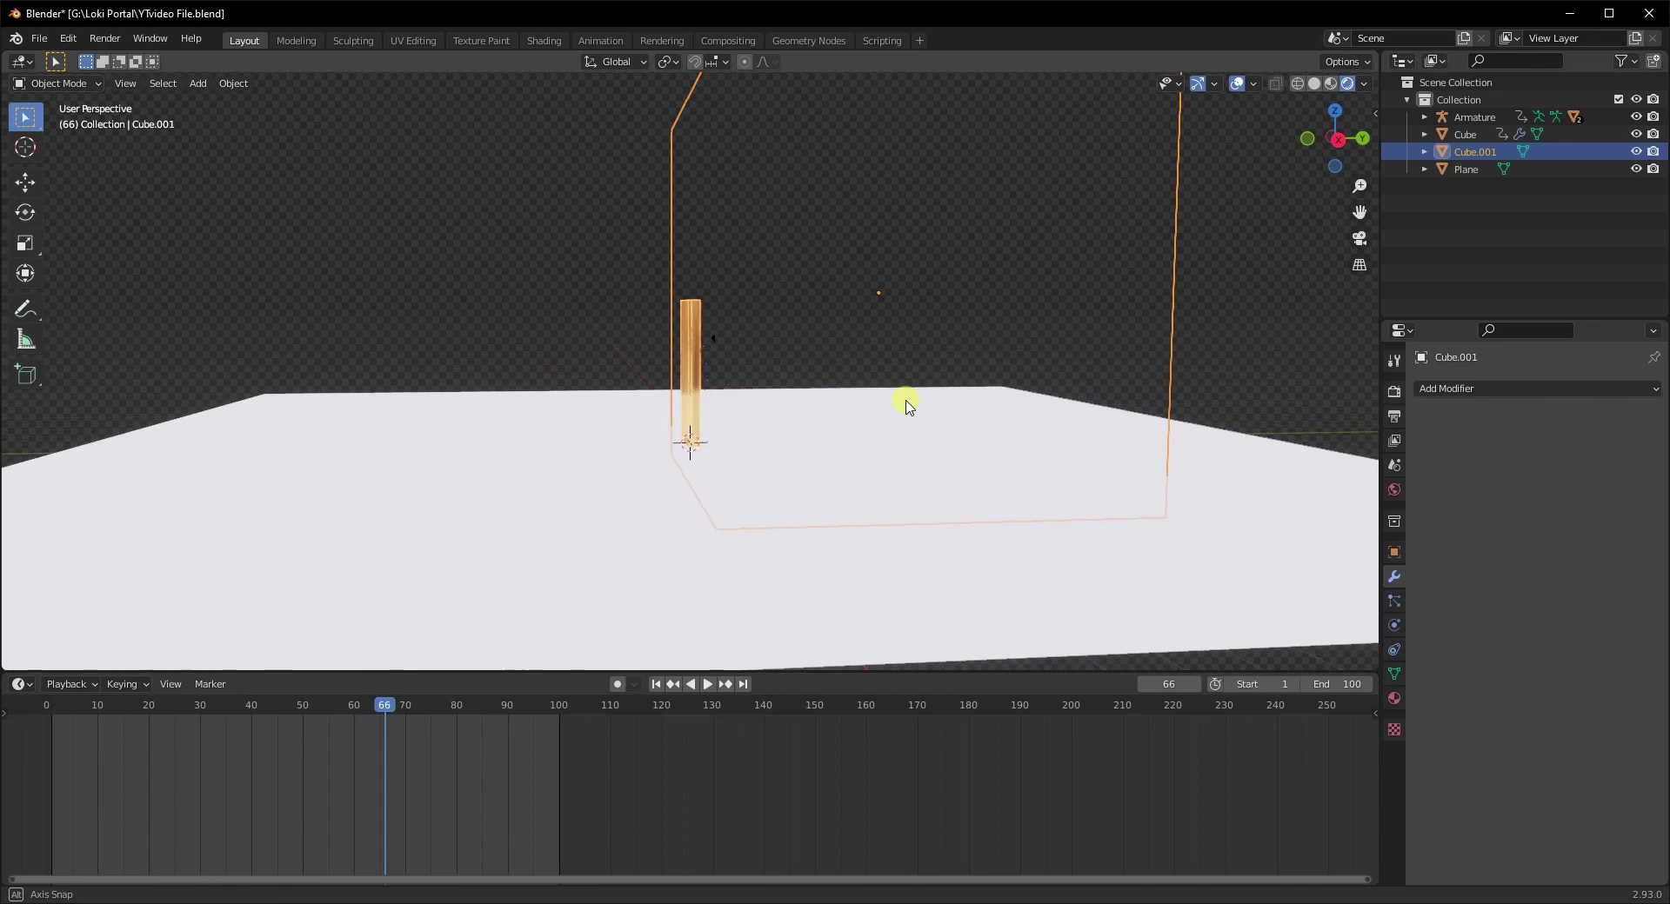
{"action": "left_click", "coordinate": [356, 713]}
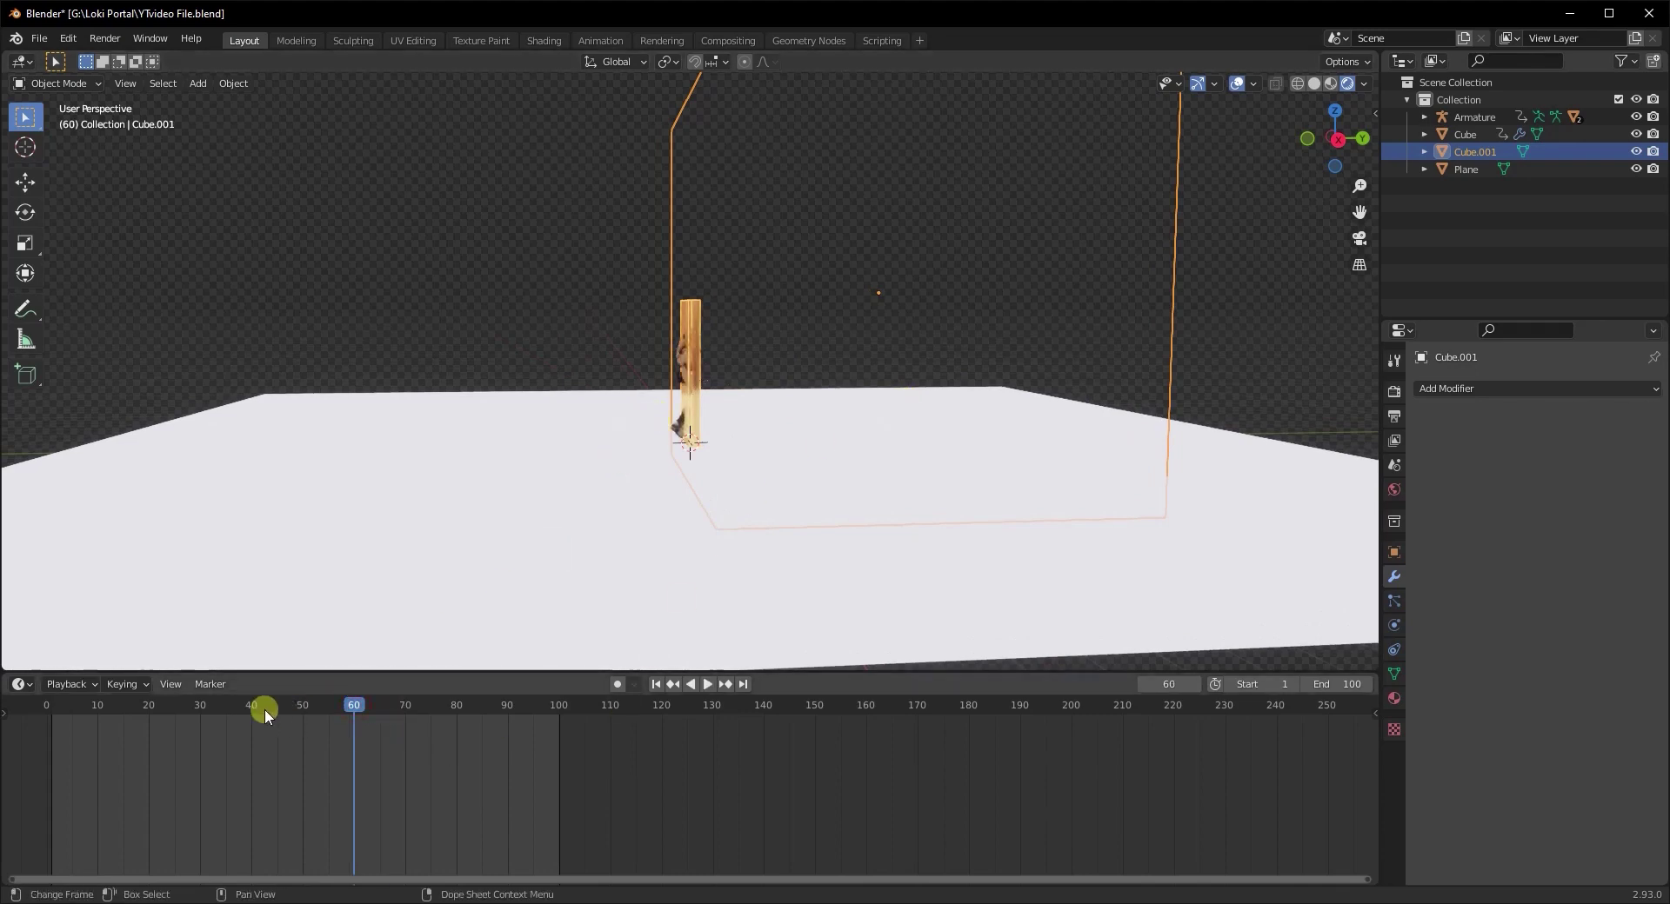
{"action": "left_click_drag", "start_coordinate": [257, 708], "coordinate": [287, 708]}
Step: Enable Hole Tolerant in the solver options of the character's Boolean modifier and replay the animation
{"action": "left_click", "coordinate": [624, 367]}
{"action": "left_click", "coordinate": [1432, 721]}
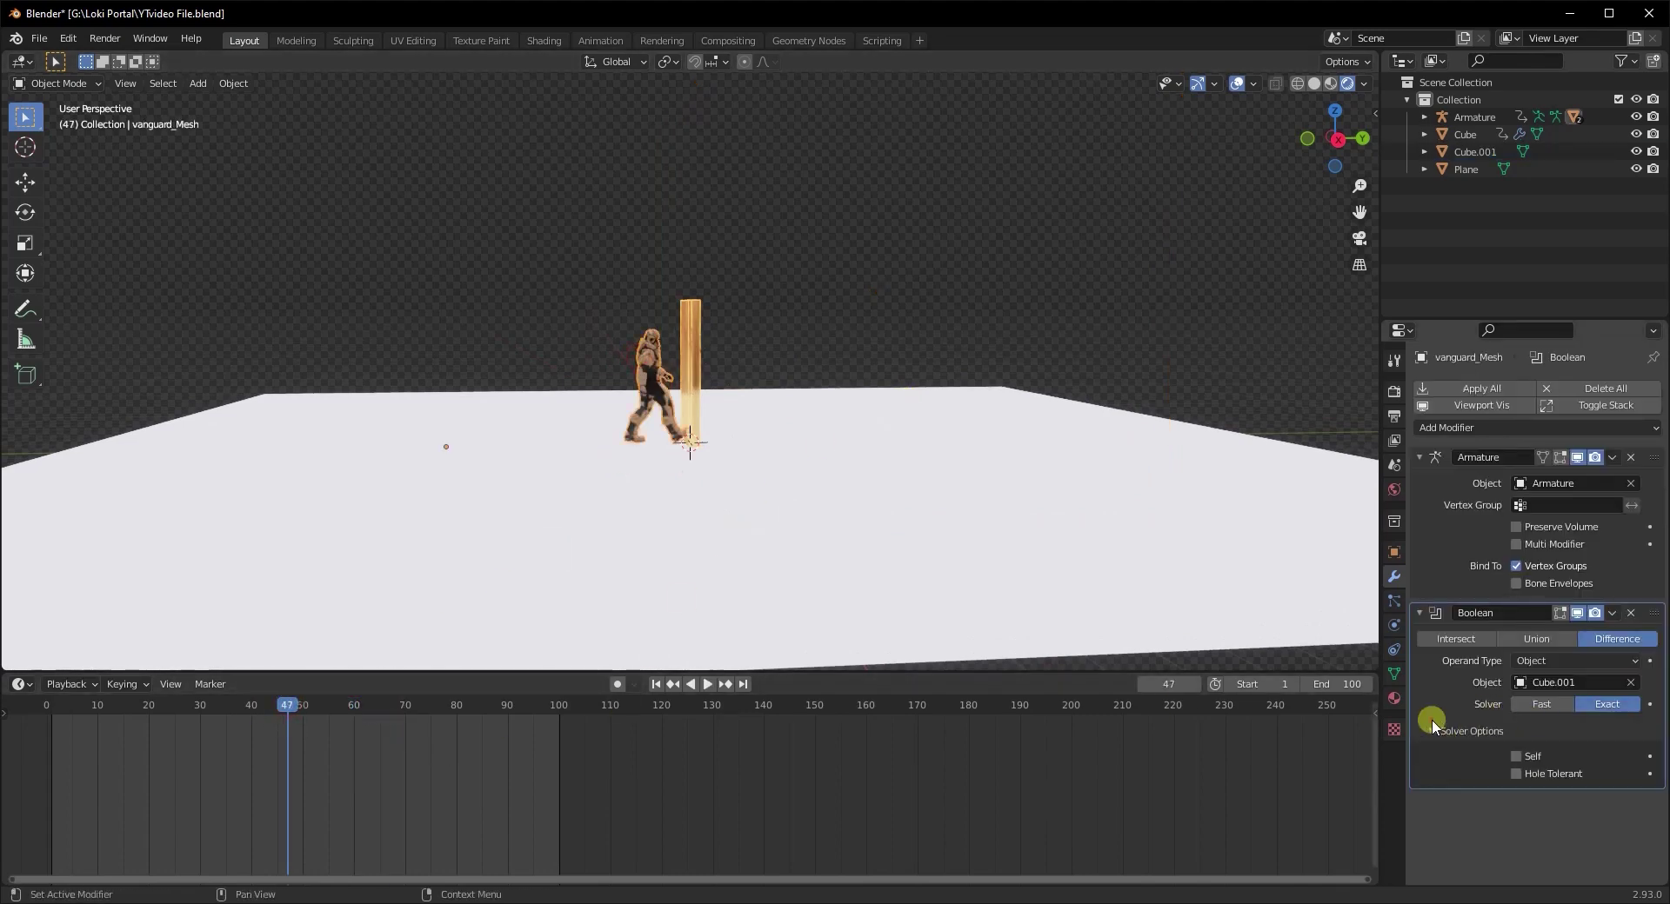
{"action": "left_click", "coordinate": [1515, 775]}
{"action": "key", "text": "space"}
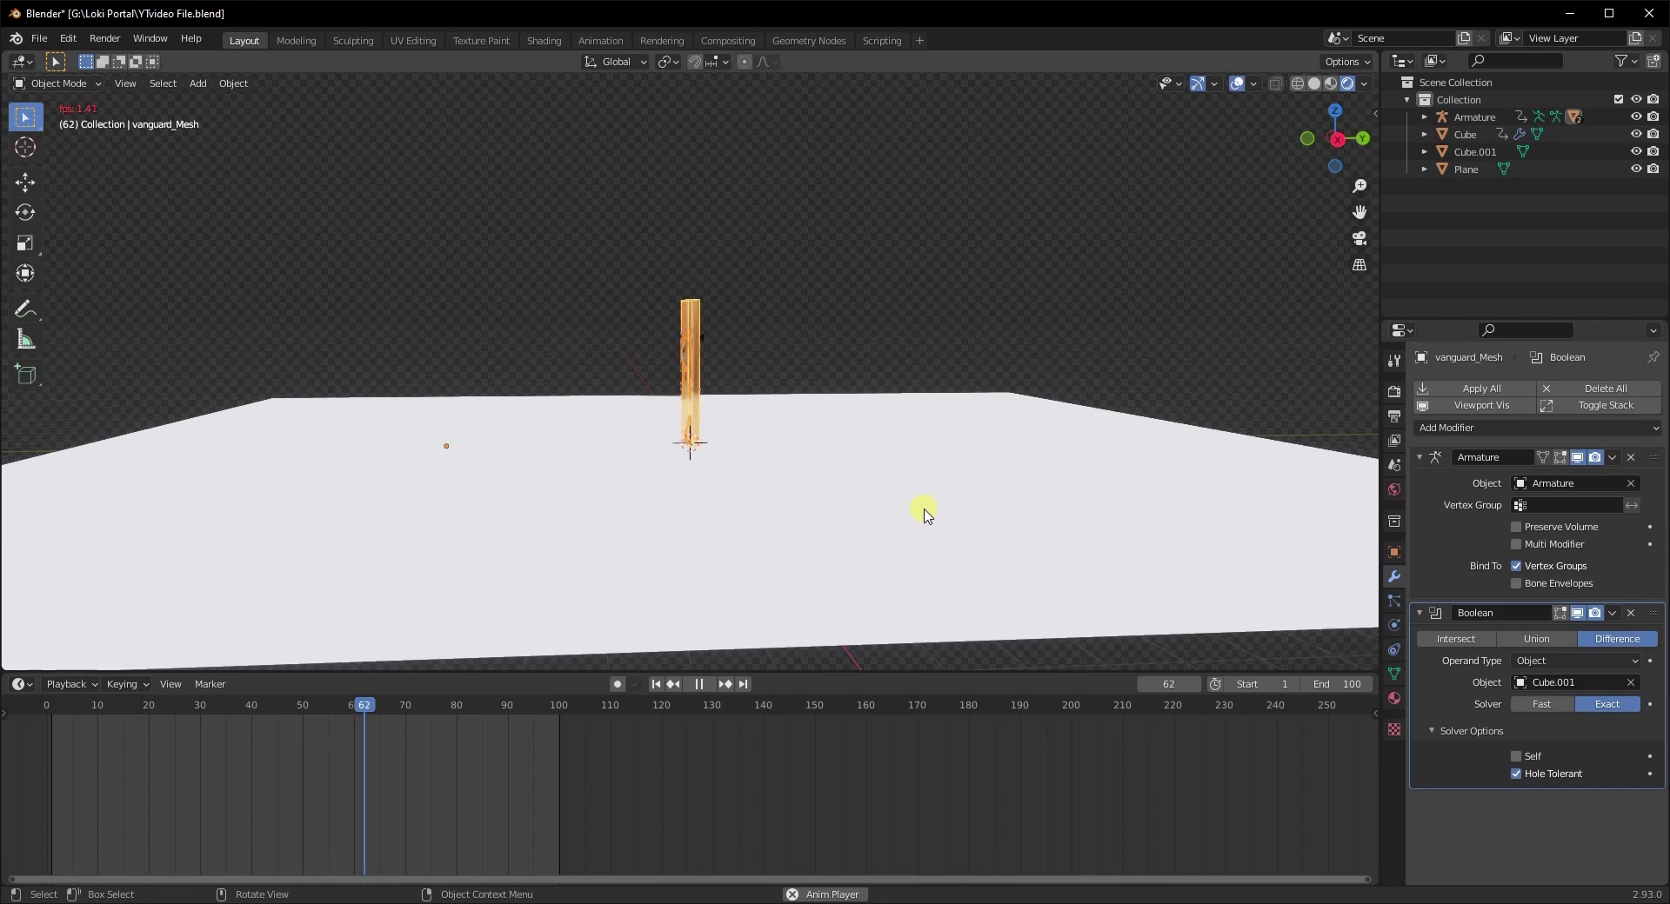
Step: Select the floor plane and create a new material for it in the Shading workspace
{"action": "left_click", "coordinate": [637, 496]}
{"action": "scroll", "coordinate": [696, 566], "scroll_direction": "down", "scroll_amount": 3}
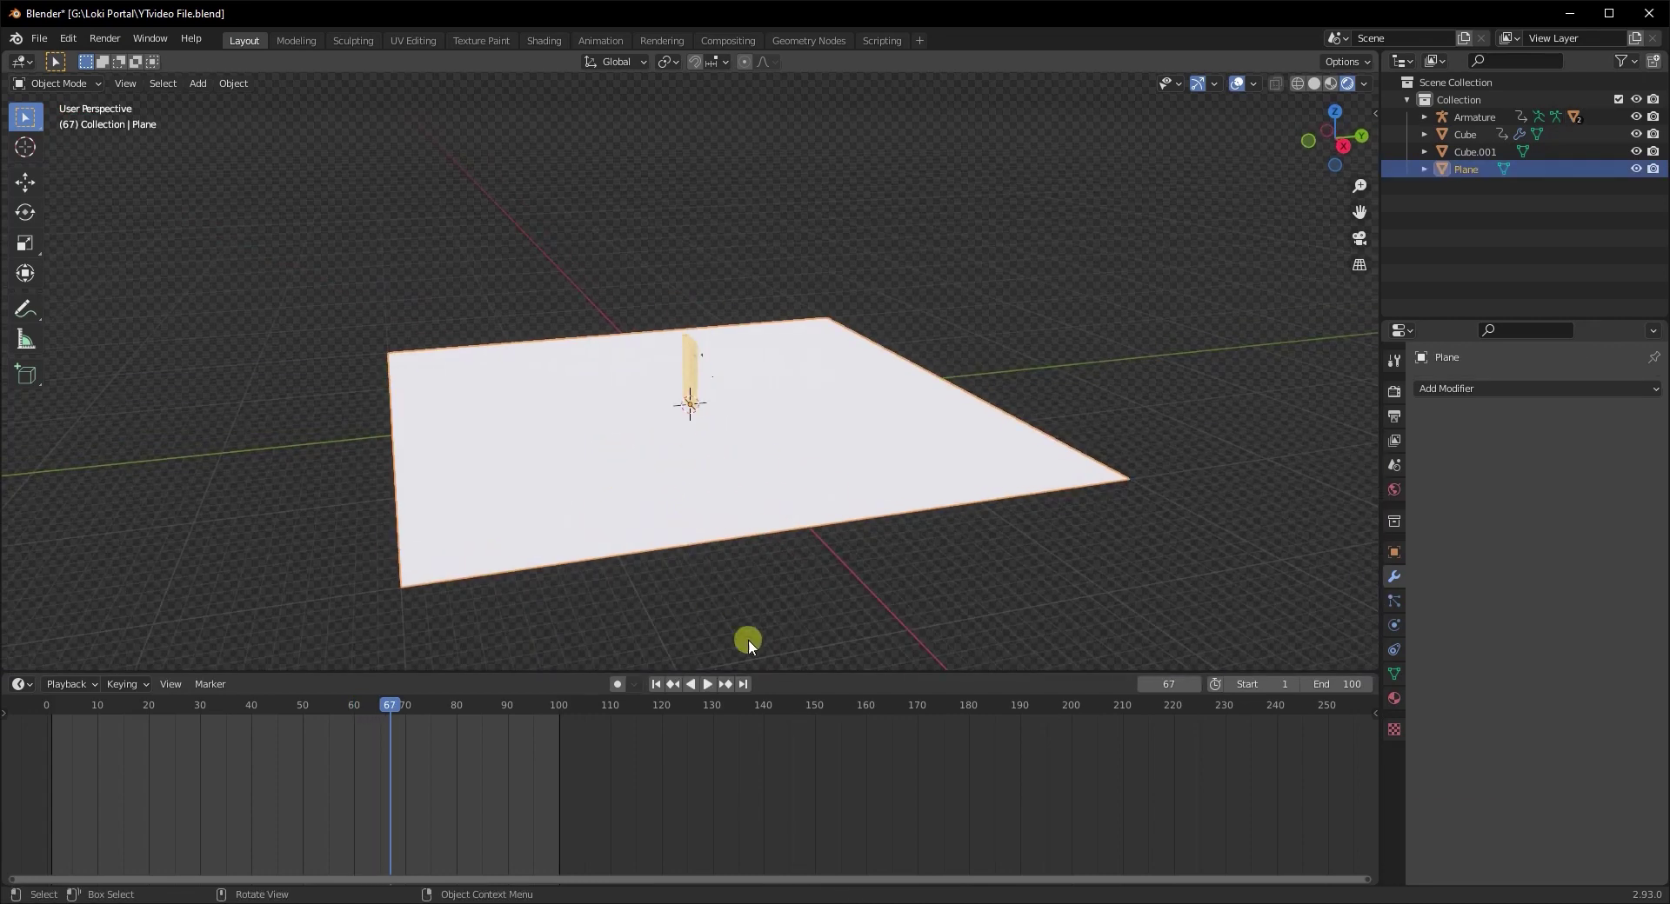
{"action": "left_click", "coordinate": [544, 40]}
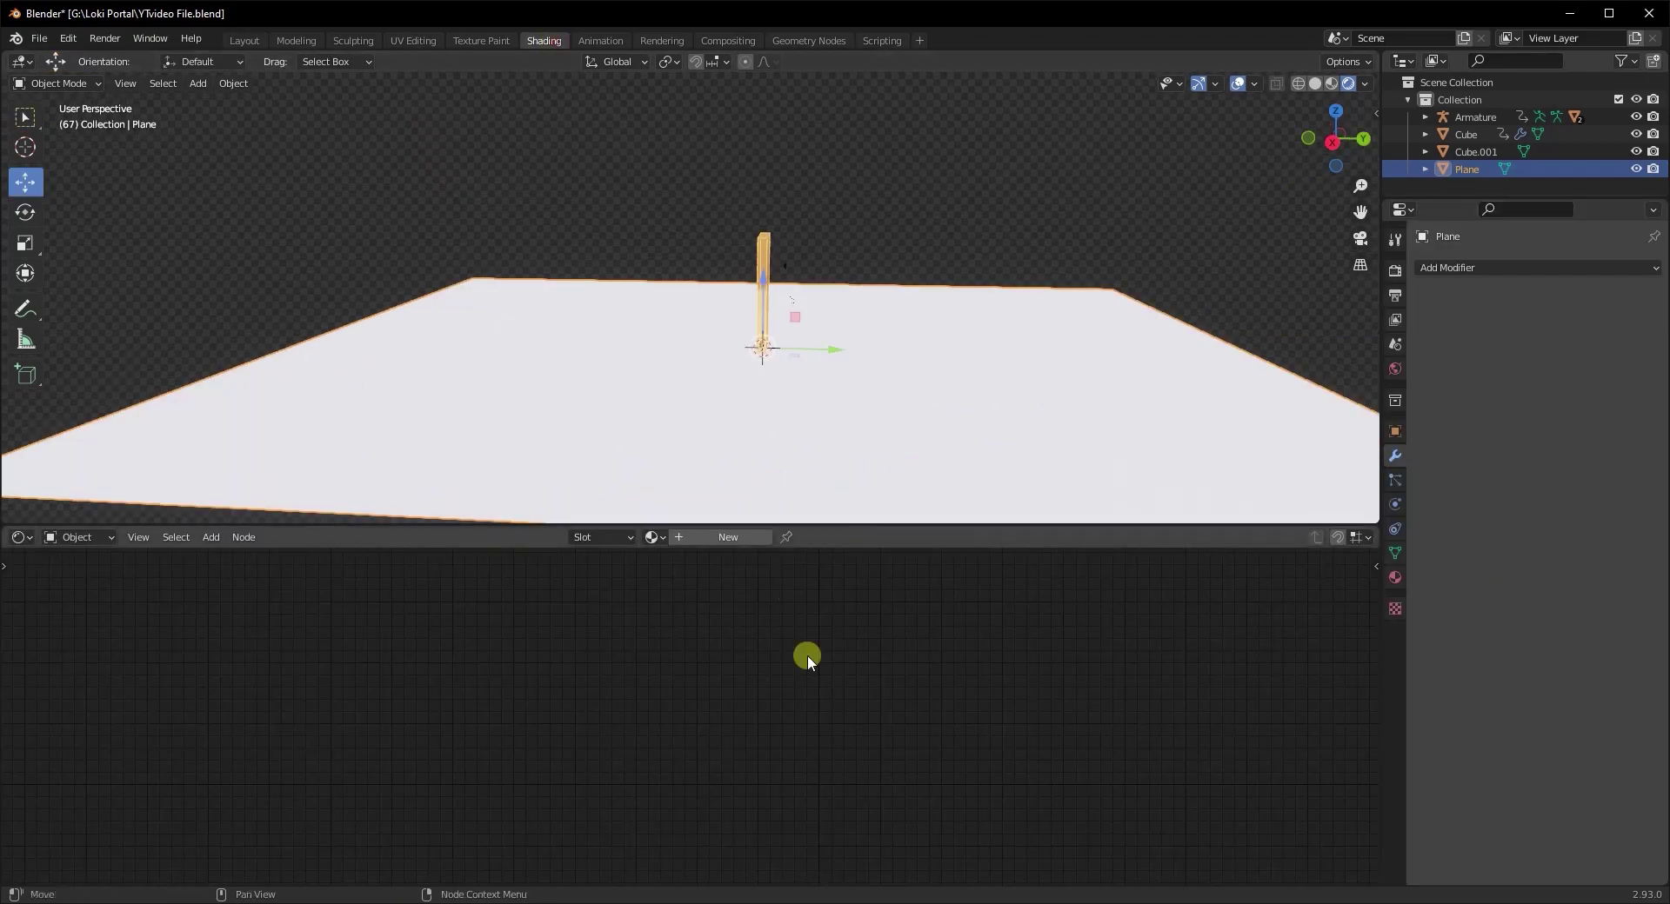
{"action": "left_click", "coordinate": [720, 538]}
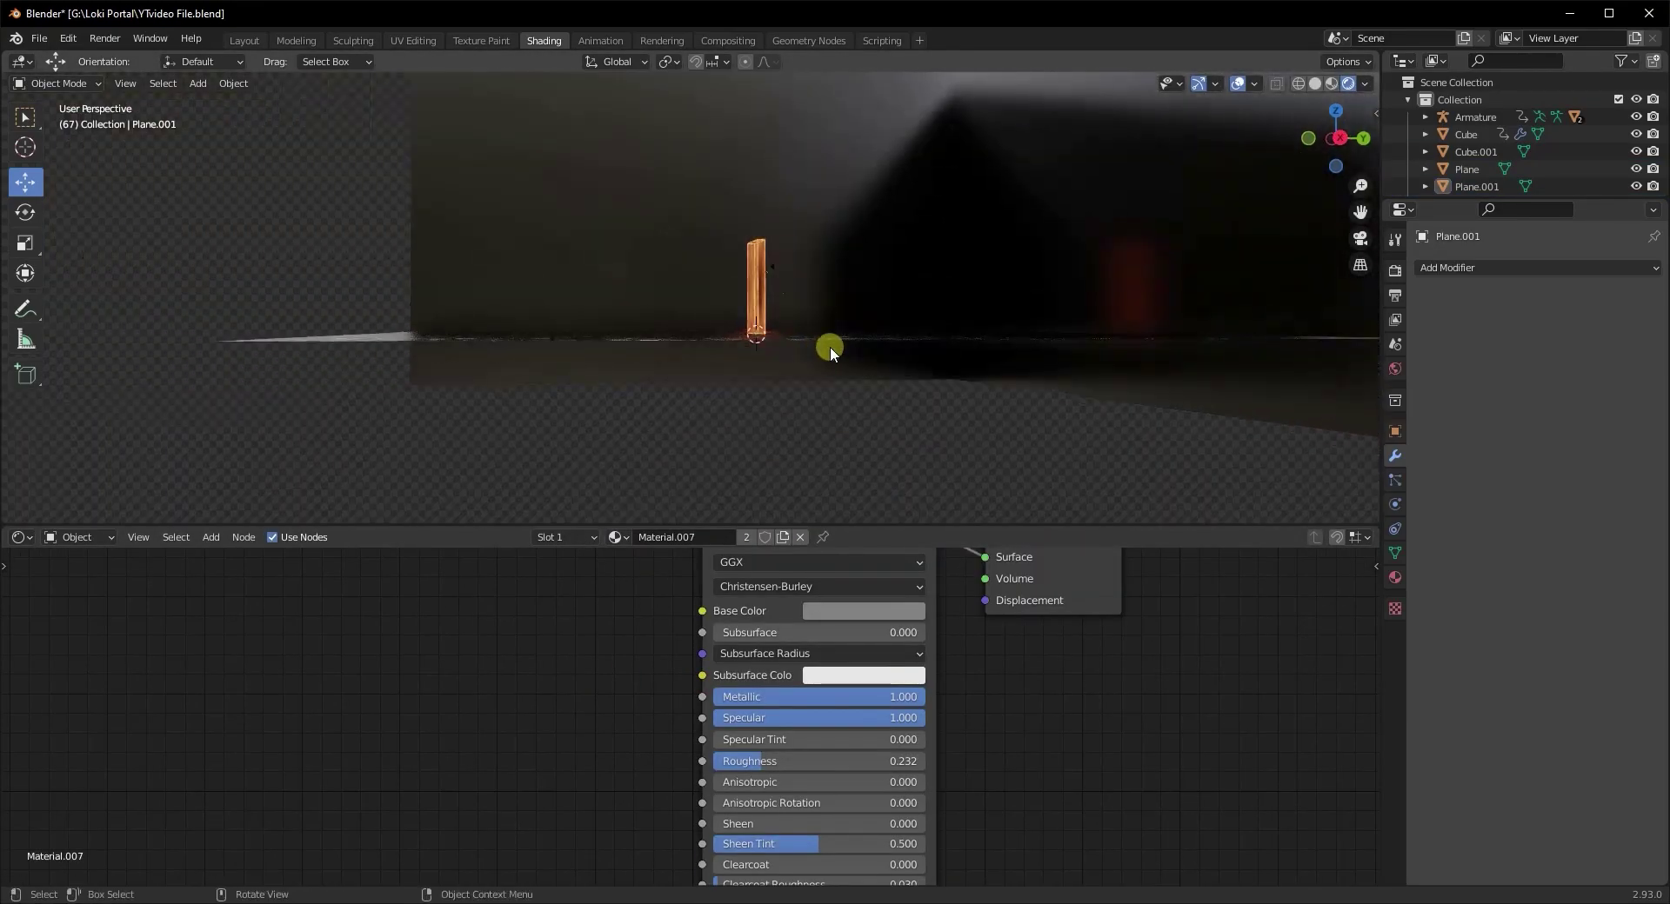
Step: Add a camera and align it to a view of the glowing slab across the brick floor
{"action": "middle_click_drag", "start_coordinate": [830, 348], "coordinate": [904, 360]}
{"action": "scroll", "coordinate": [853, 362], "scroll_direction": "up", "scroll_amount": 3}
{"action": "scroll", "coordinate": [920, 360], "scroll_direction": "down", "scroll_amount": 1}
{"action": "key", "text": "shift+a"}
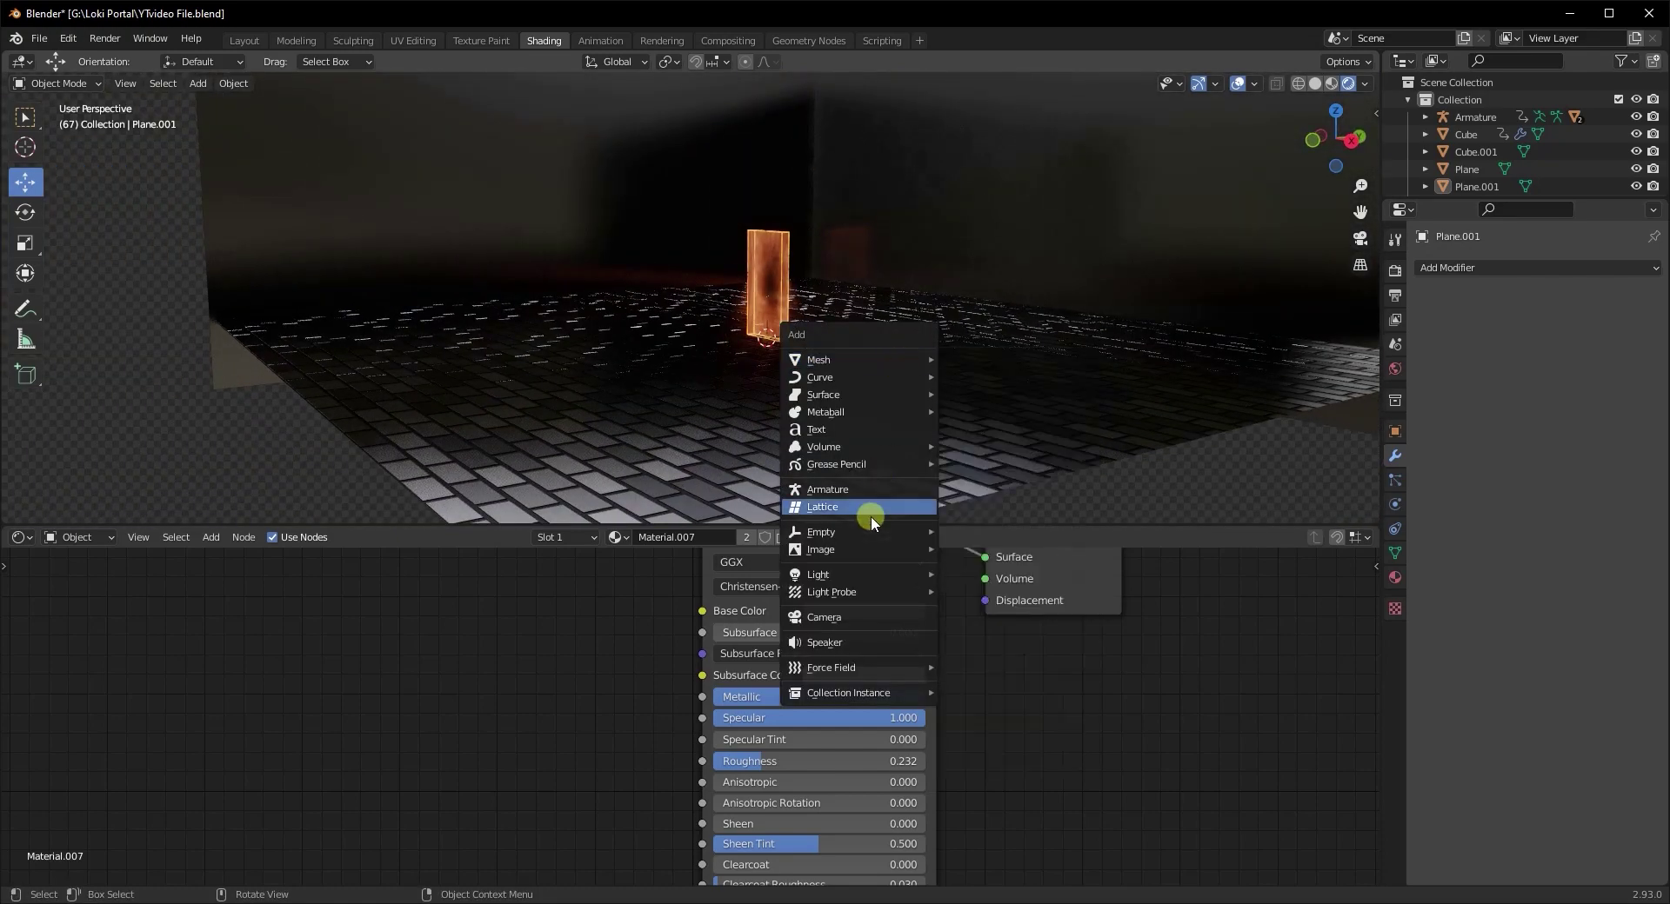
{"action": "left_click", "coordinate": [823, 617]}
{"action": "key", "text": "ctrl+alt+KP_0"}
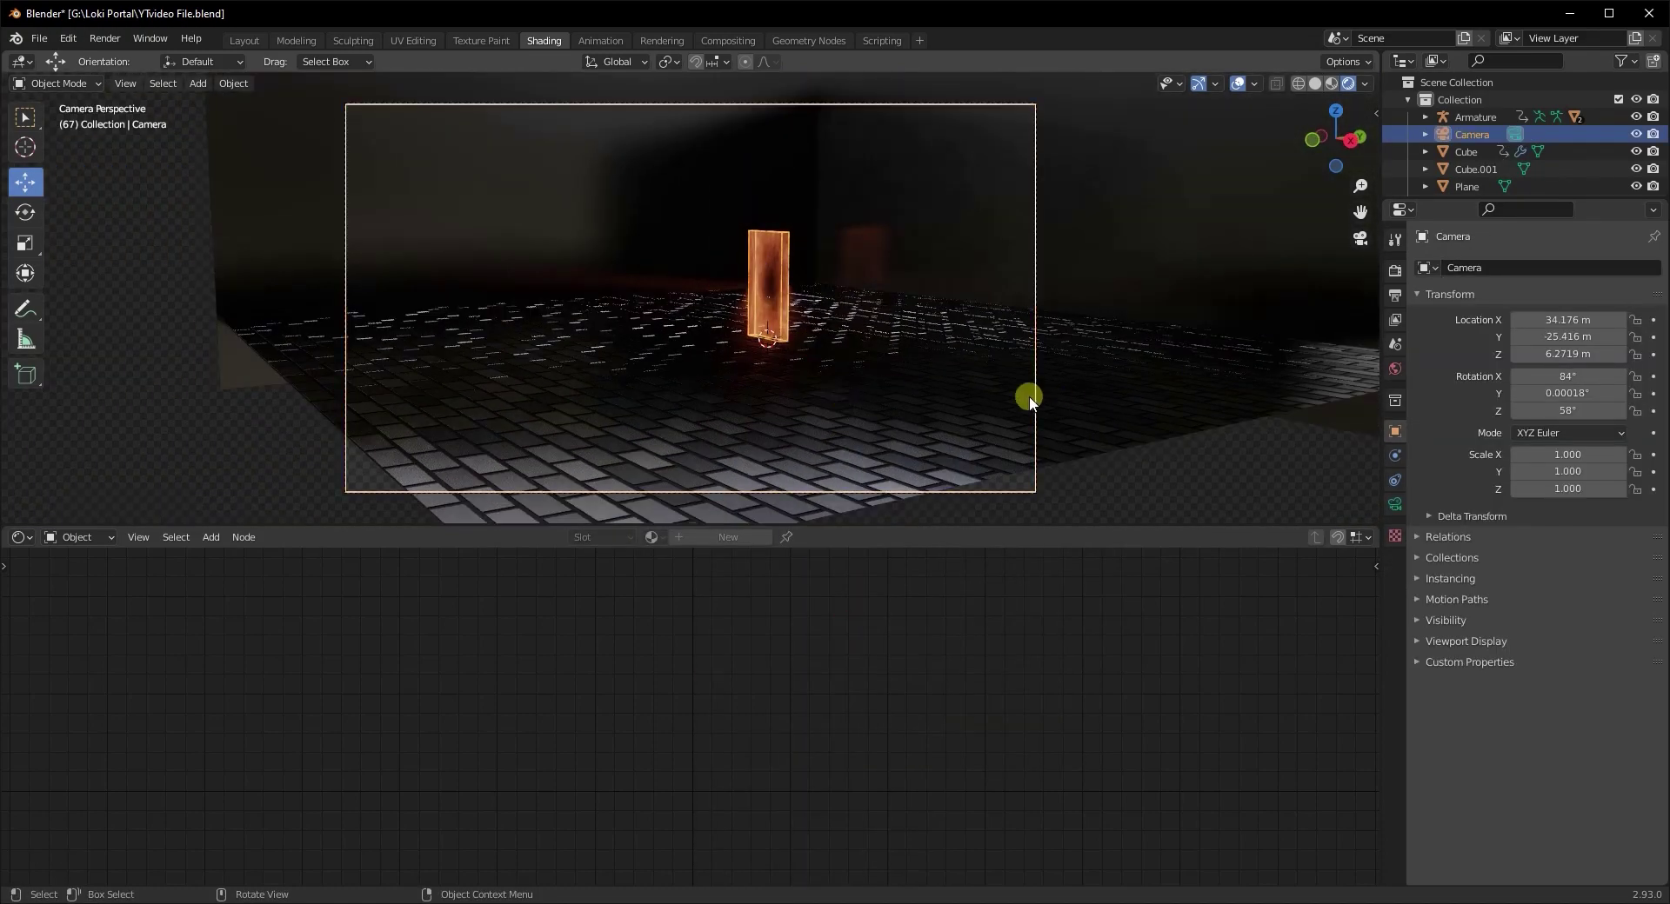
{"action": "key", "text": "g"}
{"action": "right_click", "coordinate": [848, 367]}
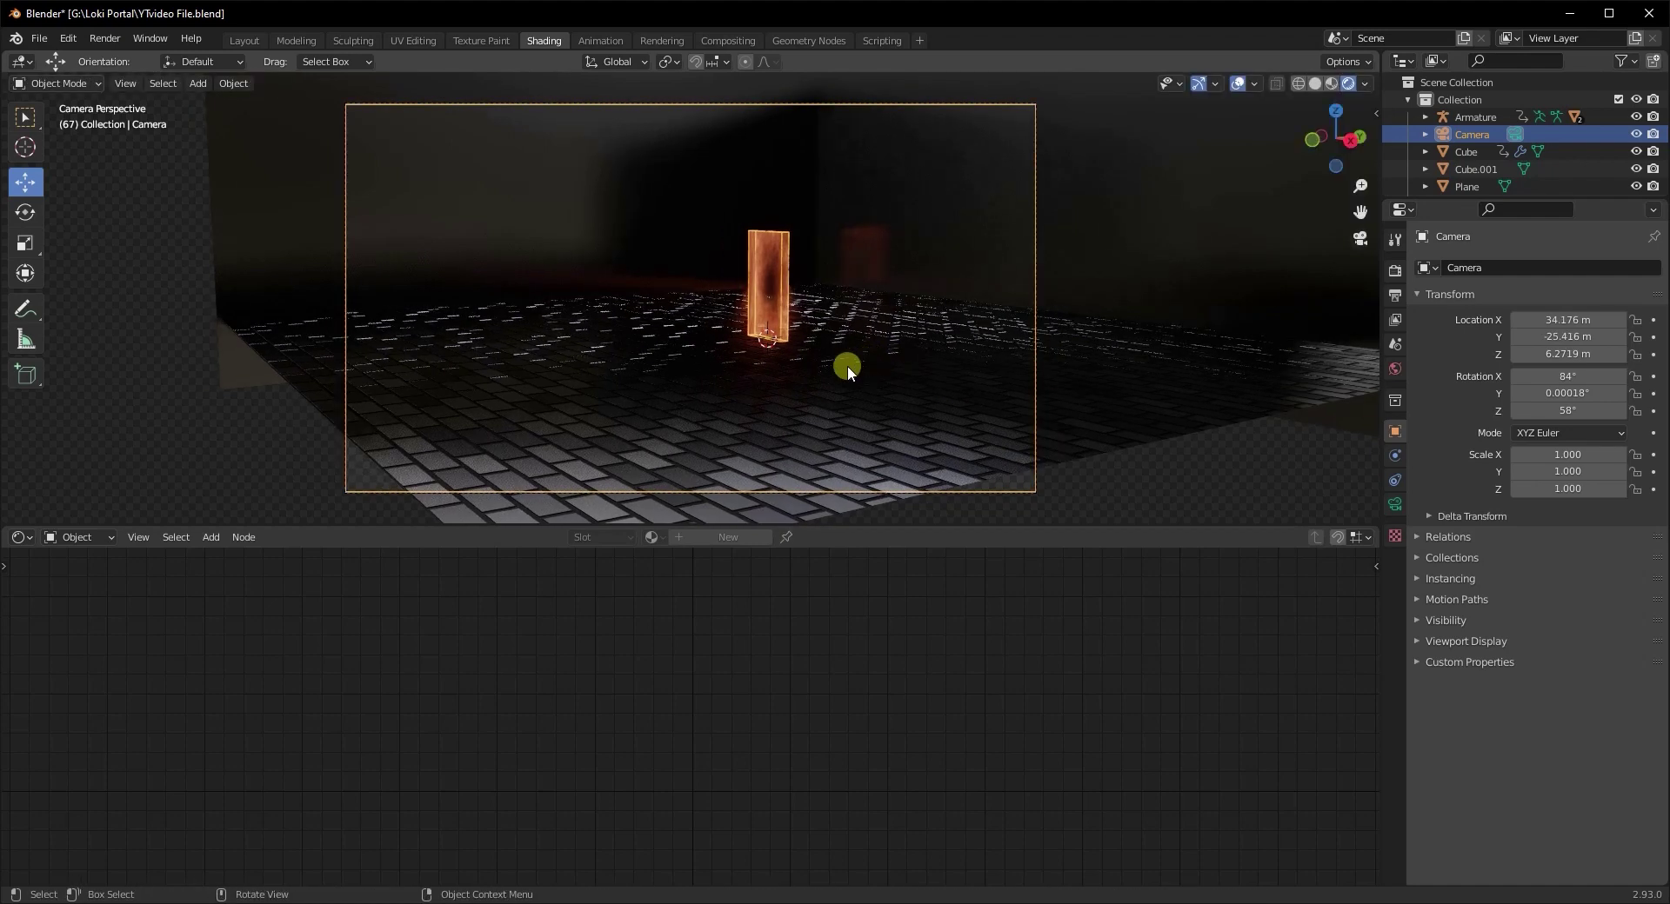
Step: Realign the camera to a closer view, then centre the slab by moving it to about X 21.59, Y -21.56, Z 3.81 m
{"action": "middle_click_drag", "start_coordinate": [843, 357], "coordinate": [1097, 368]}
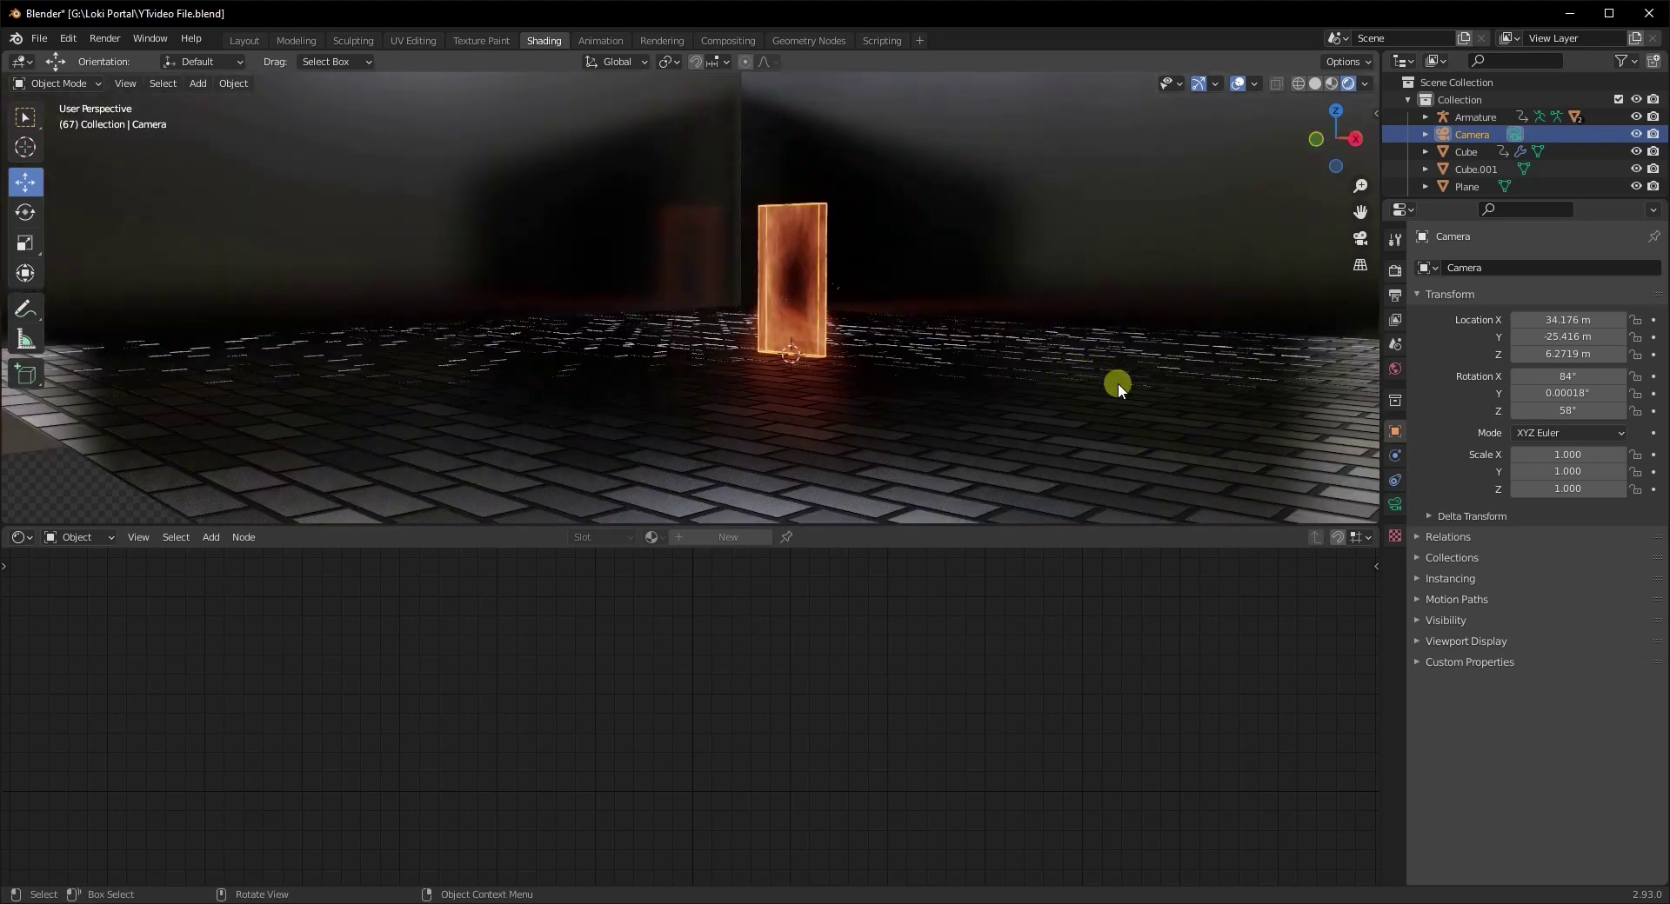
{"action": "key", "text": "ctrl+alt+KP_0"}
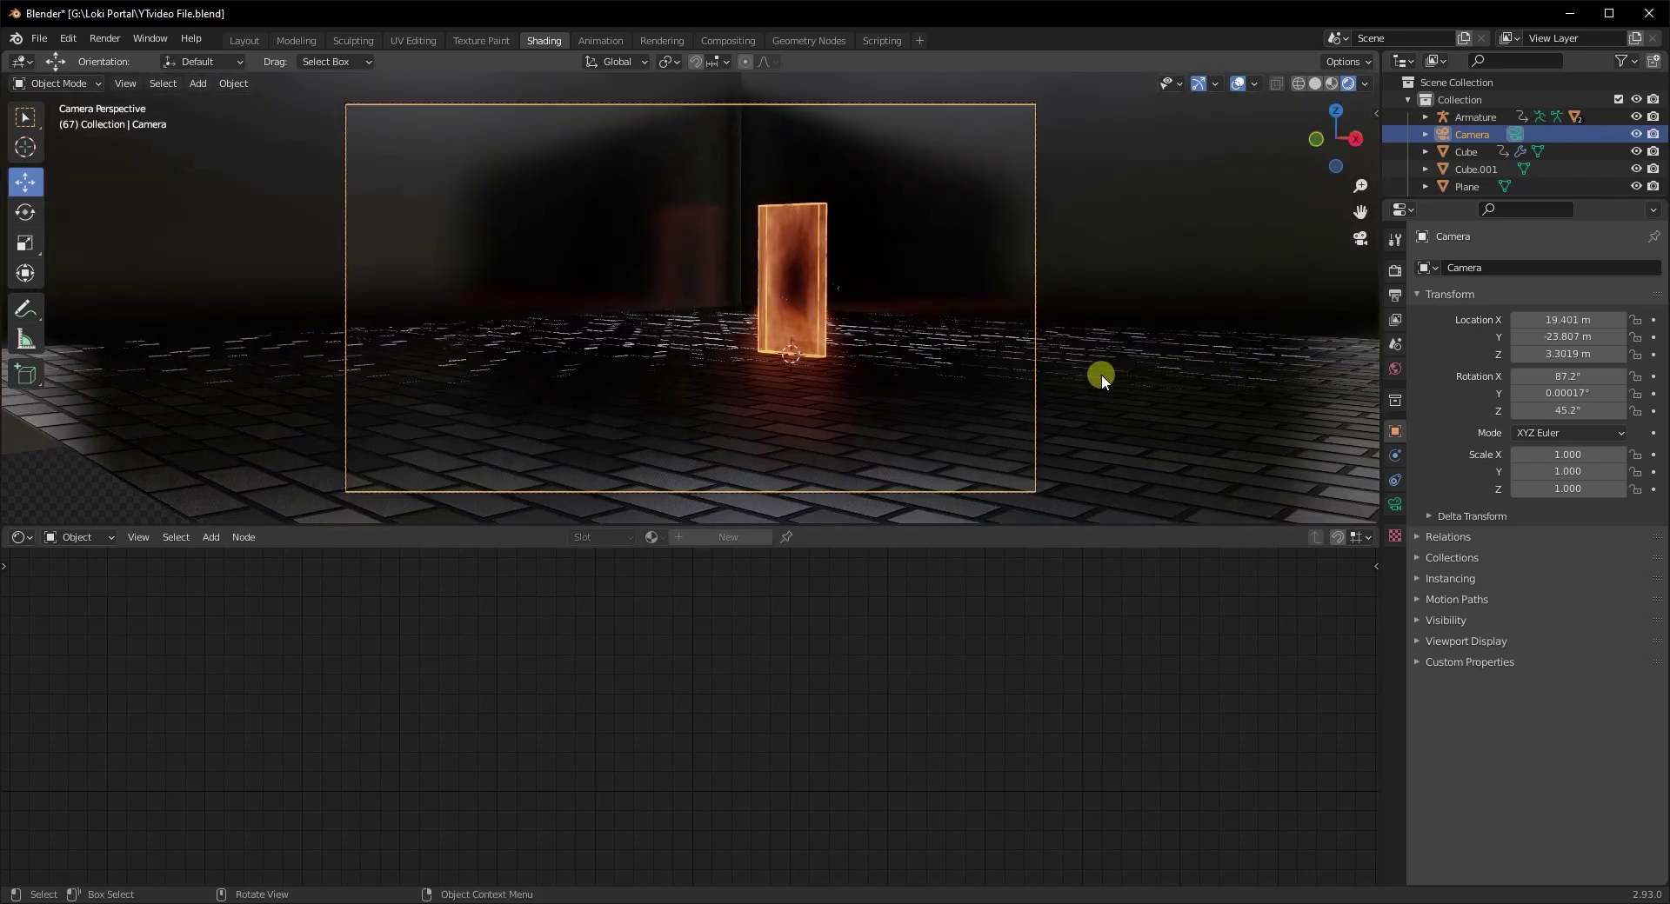
{"action": "key", "text": "g"}
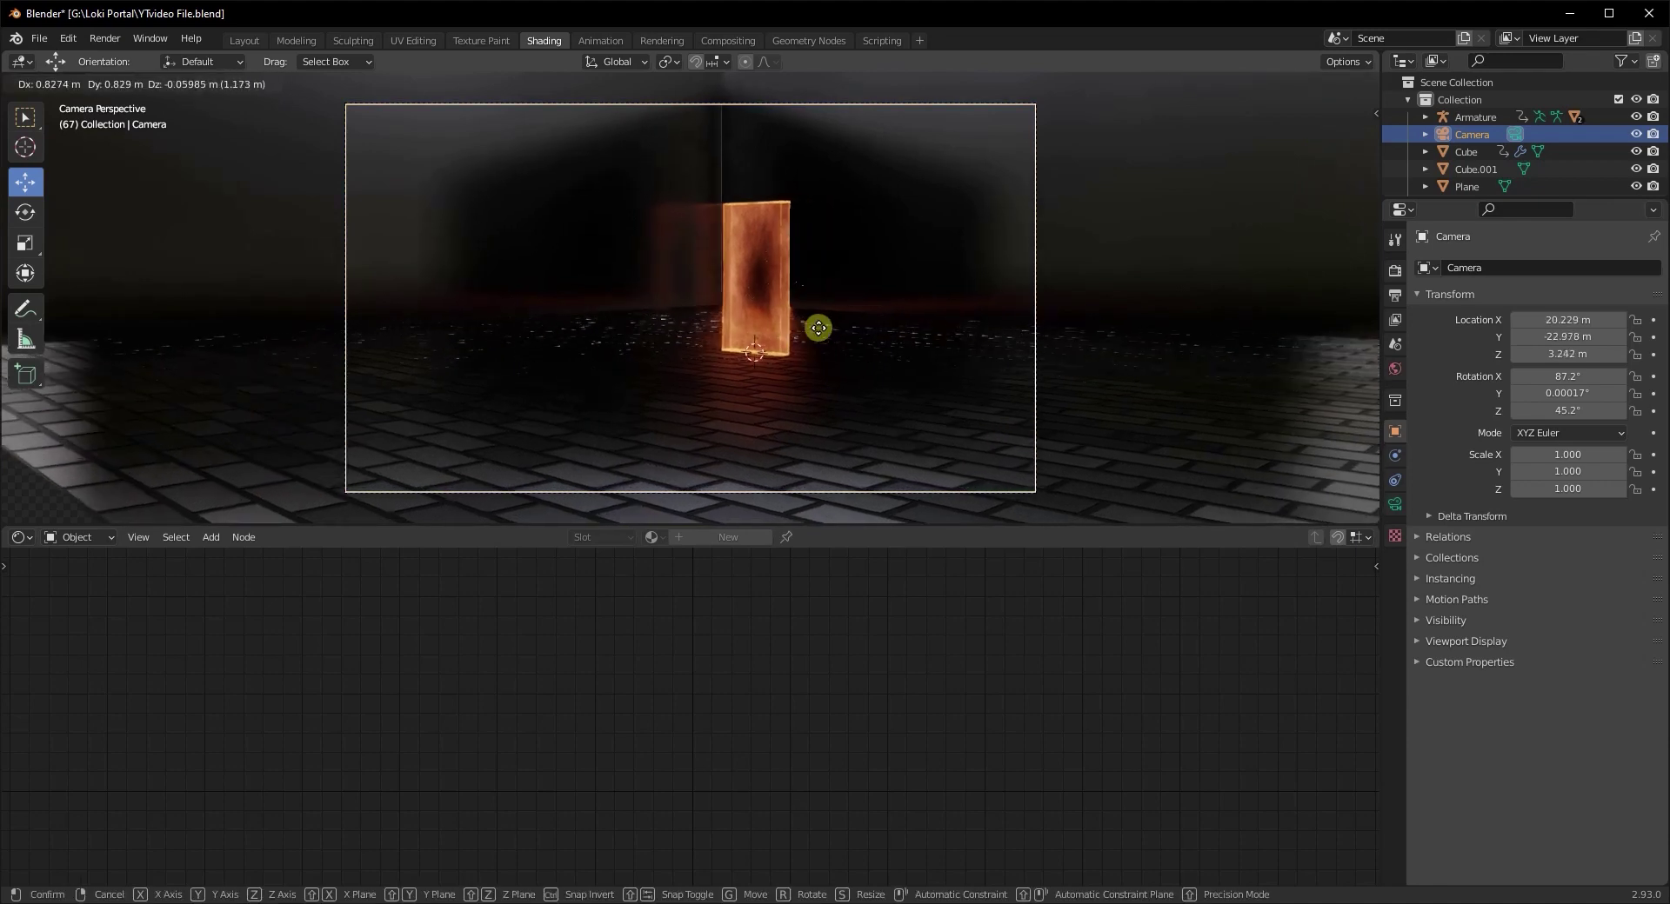
{"action": "left_click", "coordinate": [800, 339]}
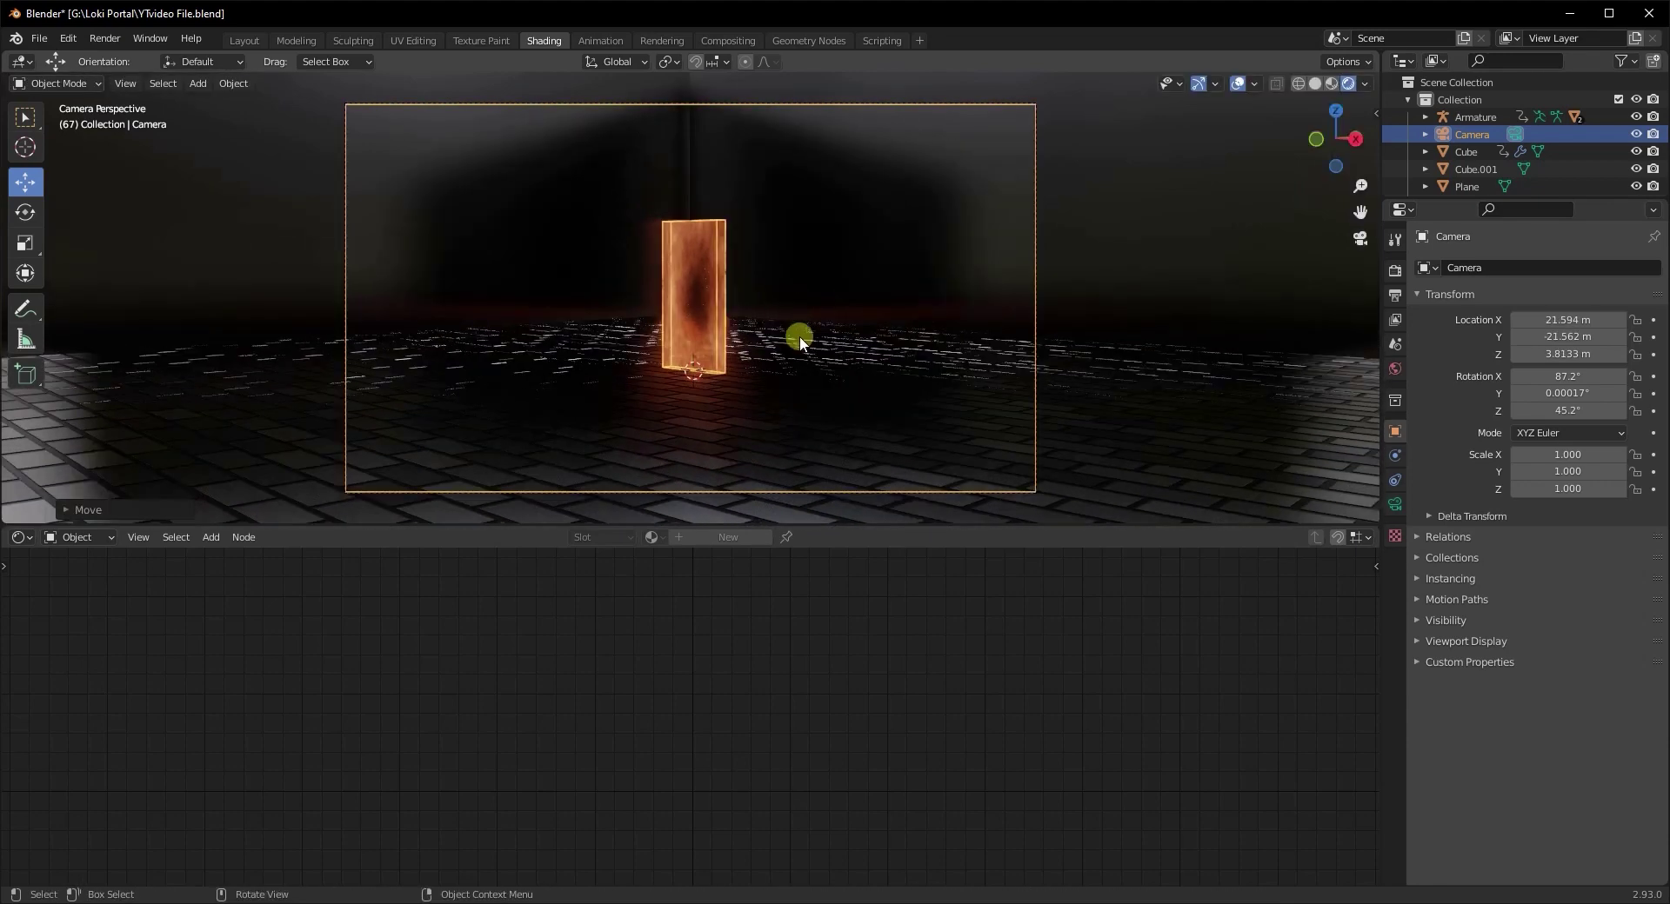
Step: Select the glowing slab and switch the Noise Texture in its portal material to 4D
{"action": "scroll", "coordinate": [806, 349], "scroll_direction": "up", "scroll_amount": 3}
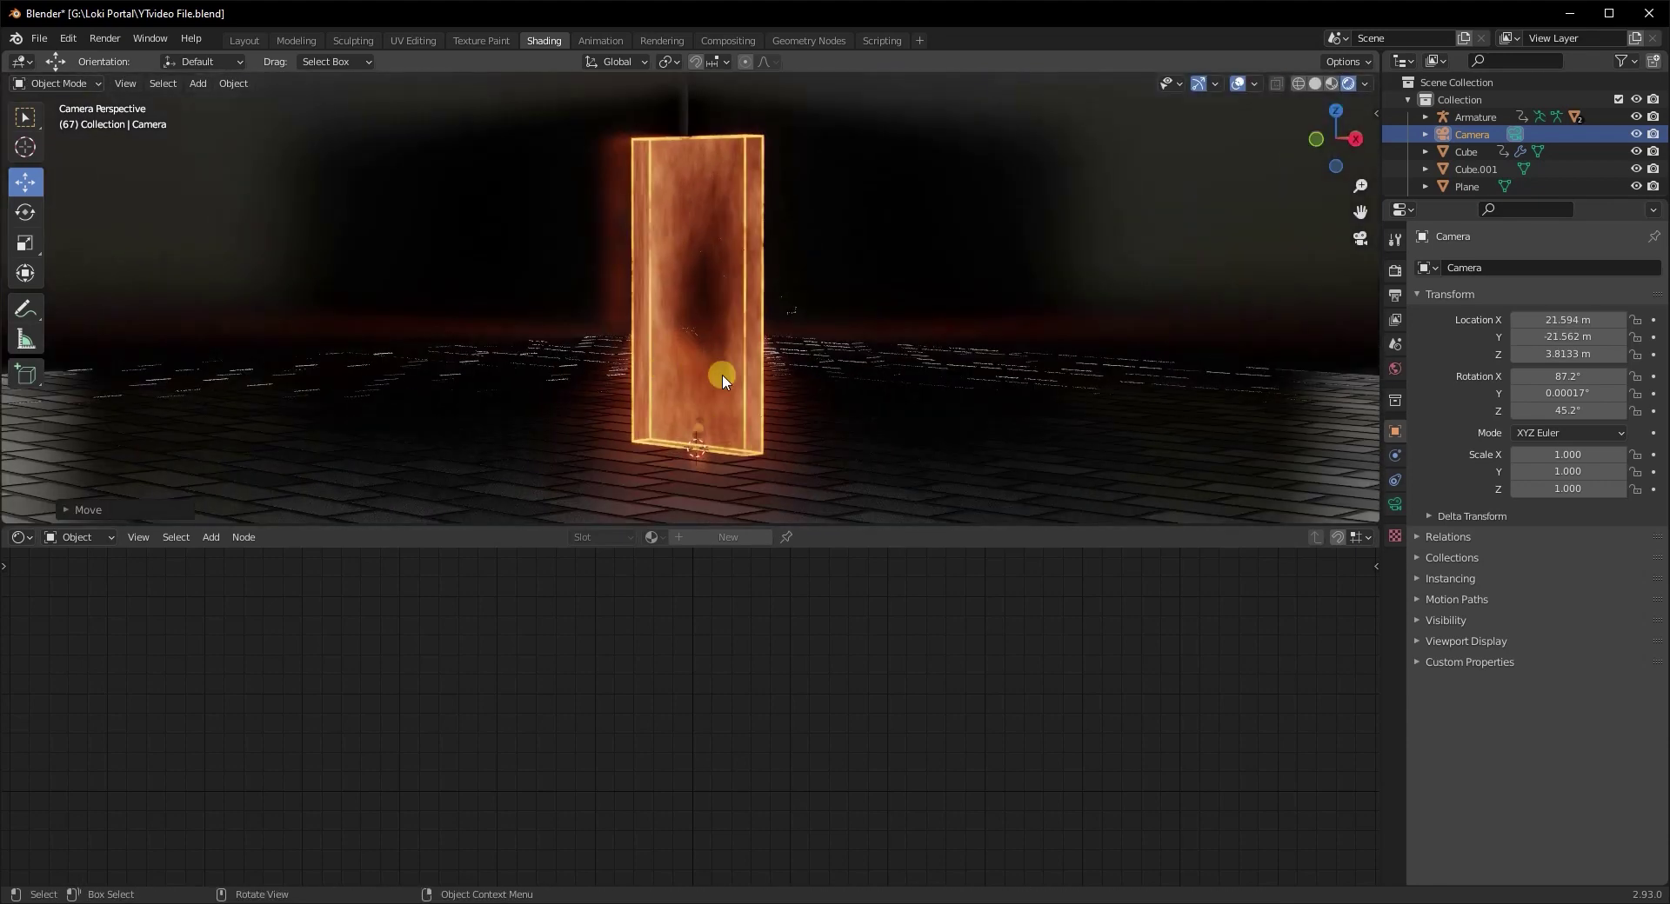
{"action": "left_click", "coordinate": [722, 374]}
{"action": "scroll", "coordinate": [696, 761], "scroll_direction": "down", "scroll_amount": 8}
{"action": "middle_click_drag", "start_coordinate": [315, 798], "coordinate": [610, 761]}
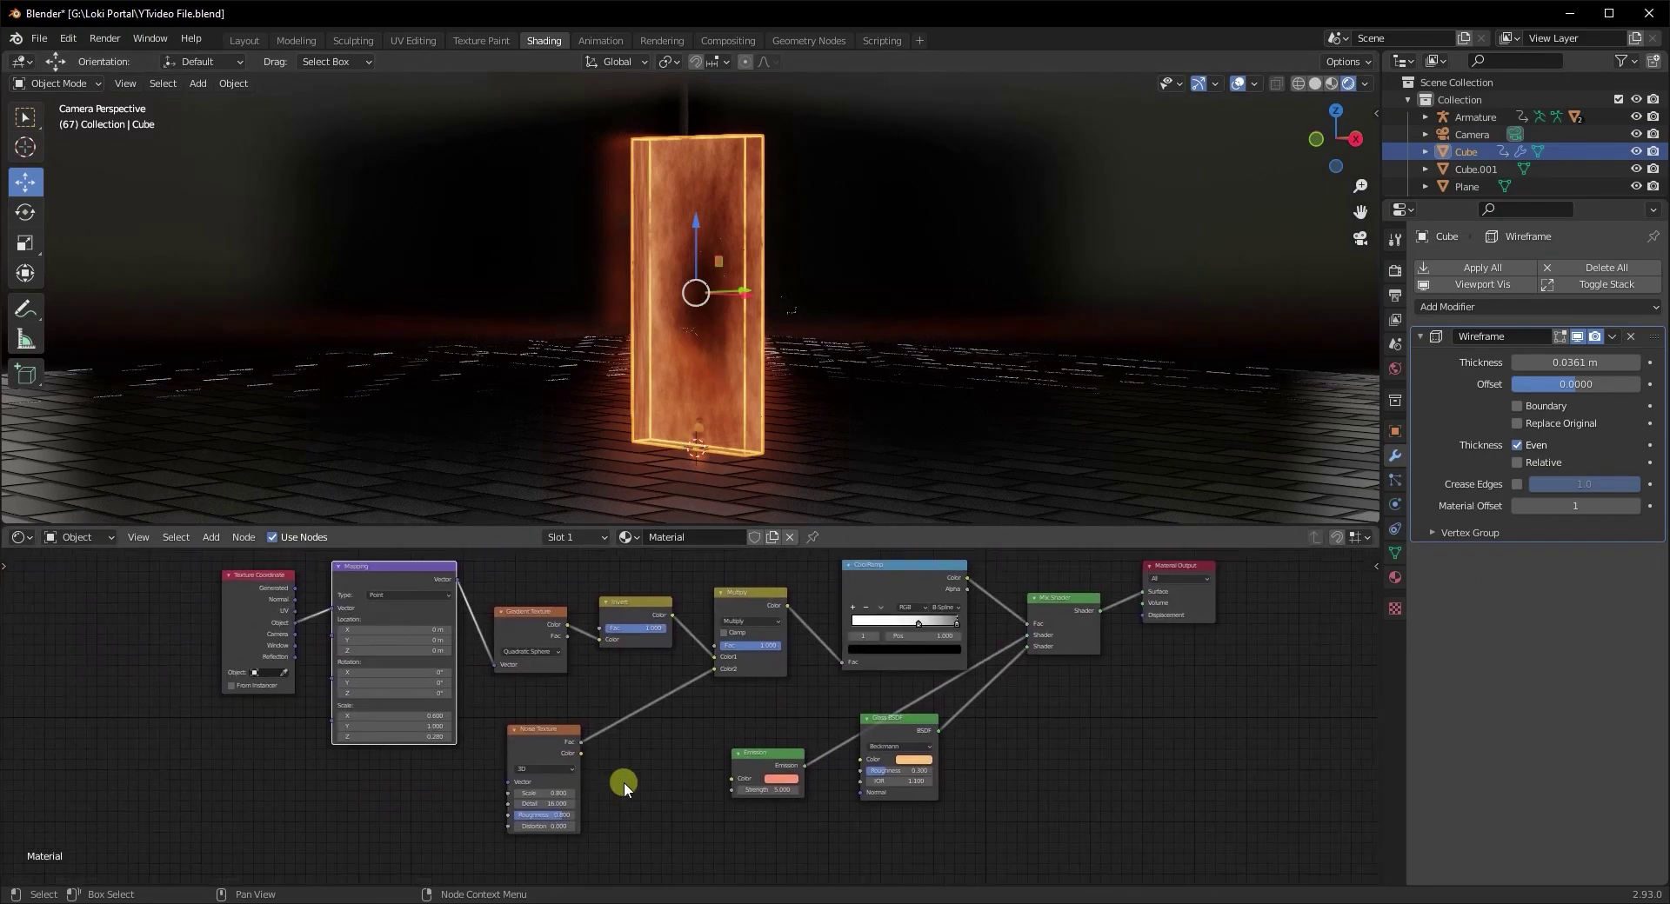
{"action": "scroll", "coordinate": [624, 786], "scroll_direction": "up", "scroll_amount": 2}
{"action": "left_click", "coordinate": [1395, 577]}
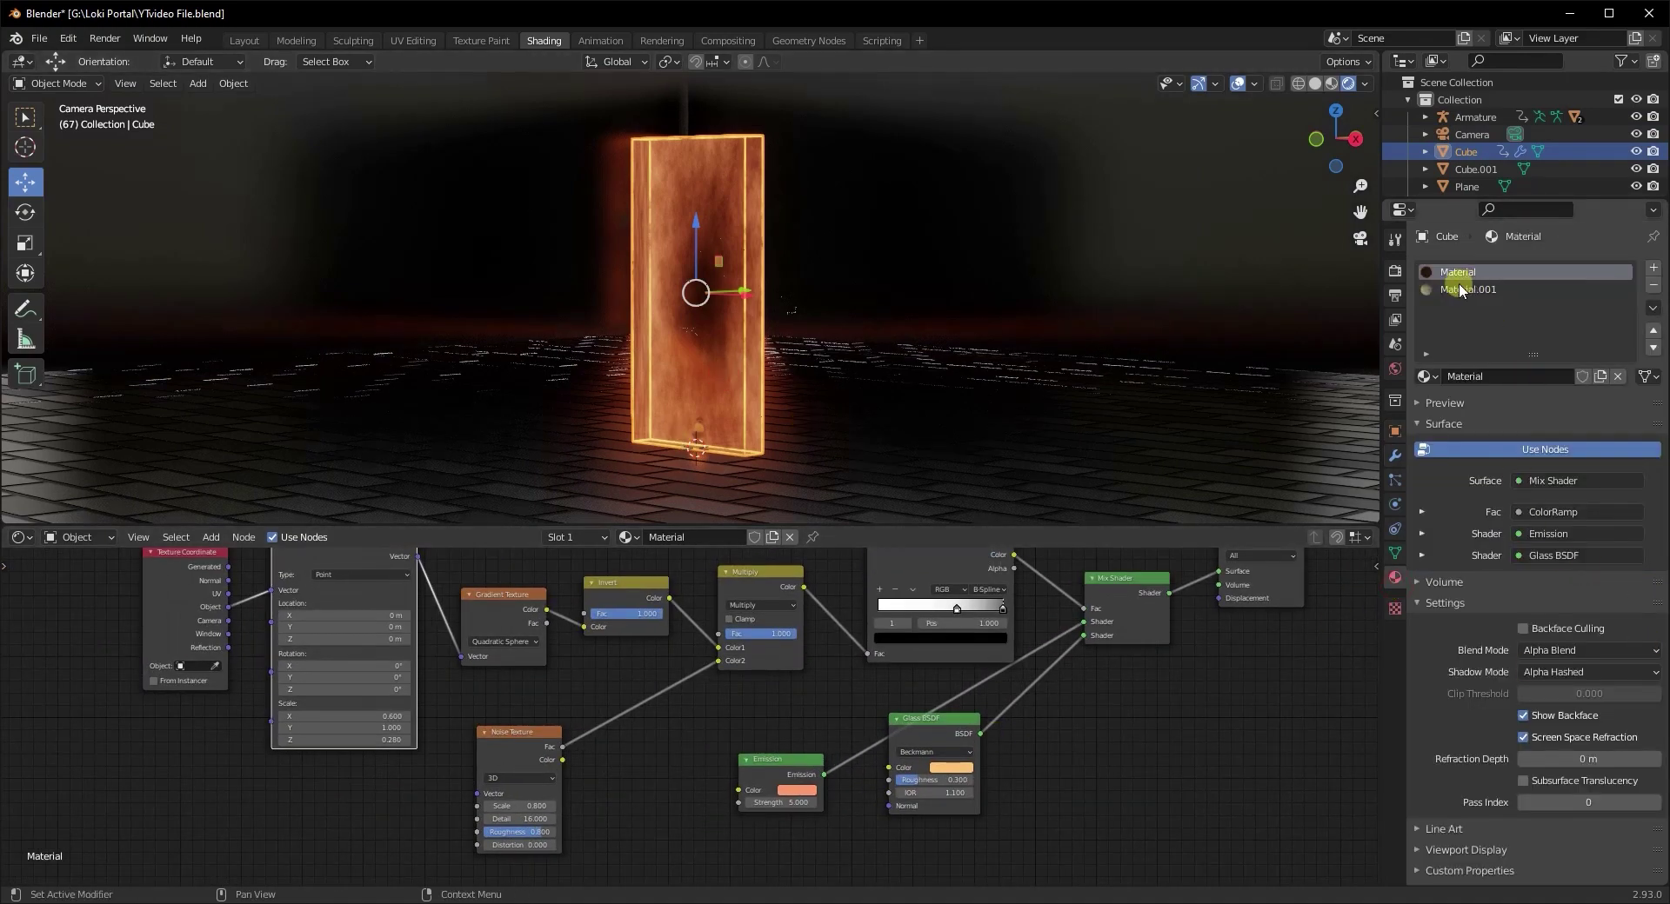
{"action": "scroll", "coordinate": [521, 817], "scroll_direction": "up", "scroll_amount": 3}
{"action": "middle_click_drag", "start_coordinate": [551, 817], "coordinate": [686, 723]}
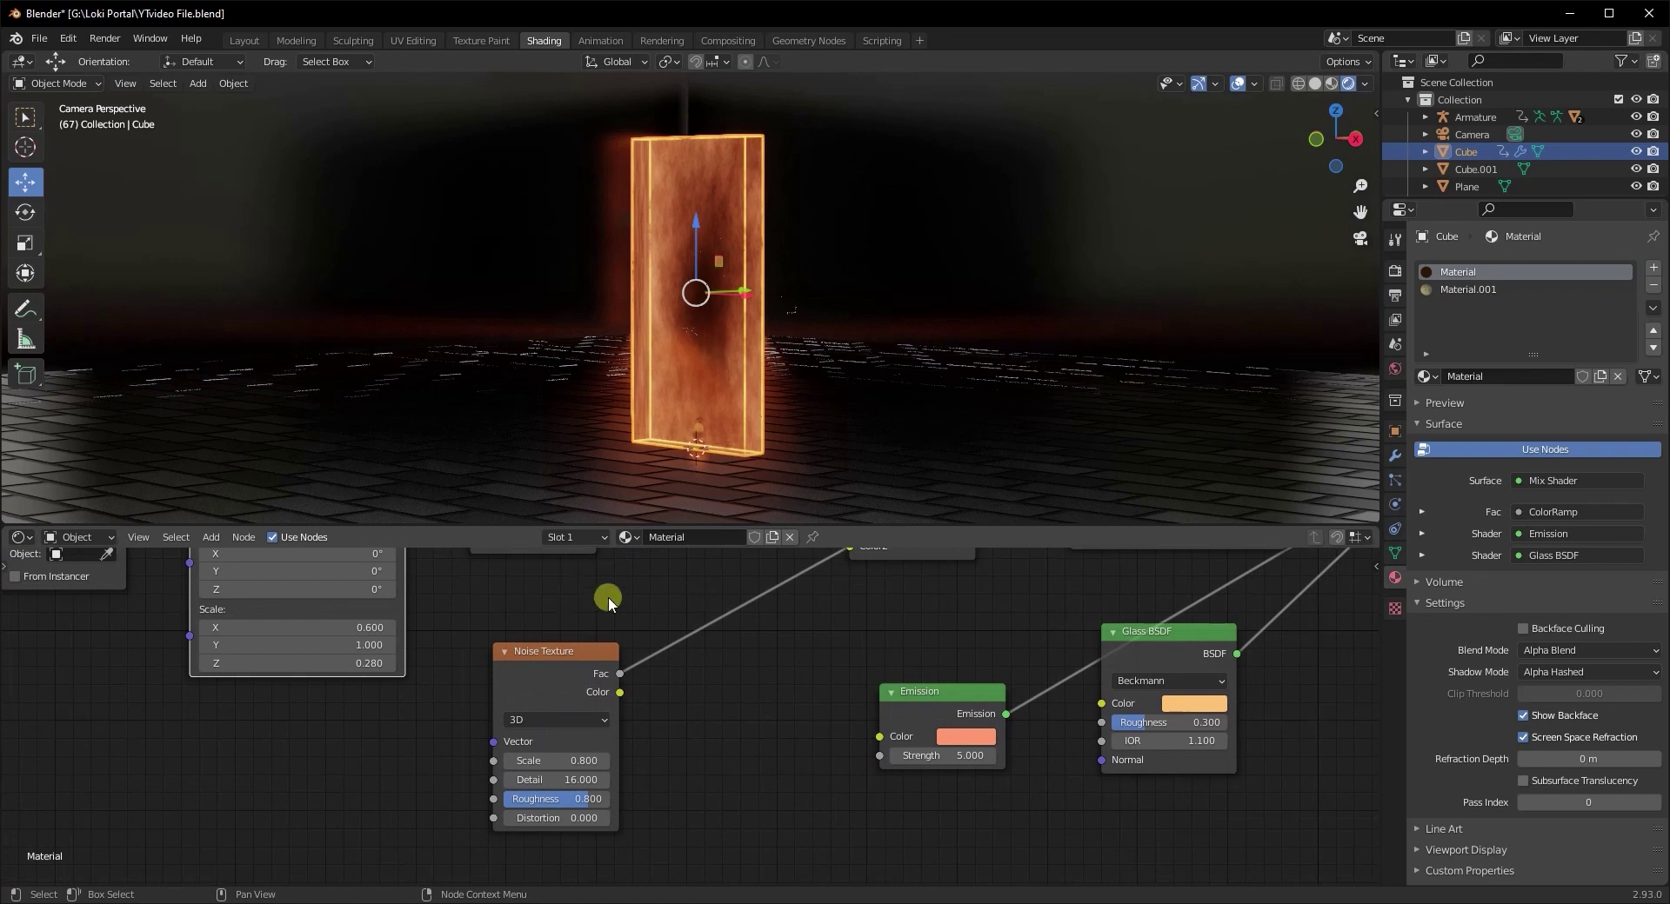
{"action": "left_click", "coordinate": [586, 720]}
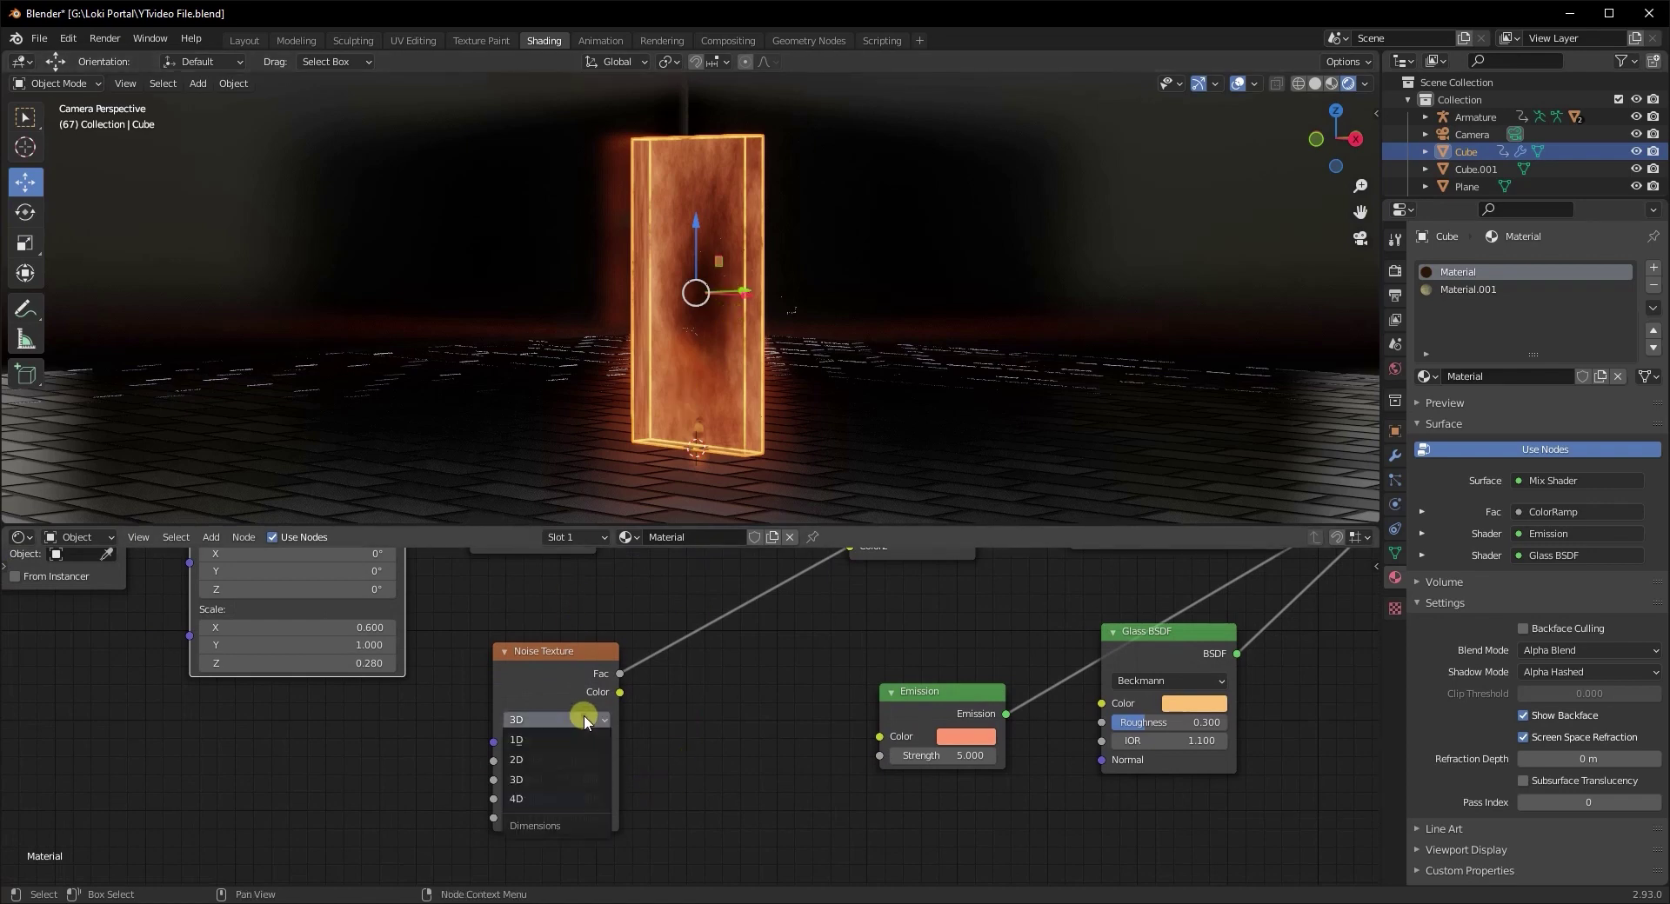
{"action": "left_click", "coordinate": [549, 800]}
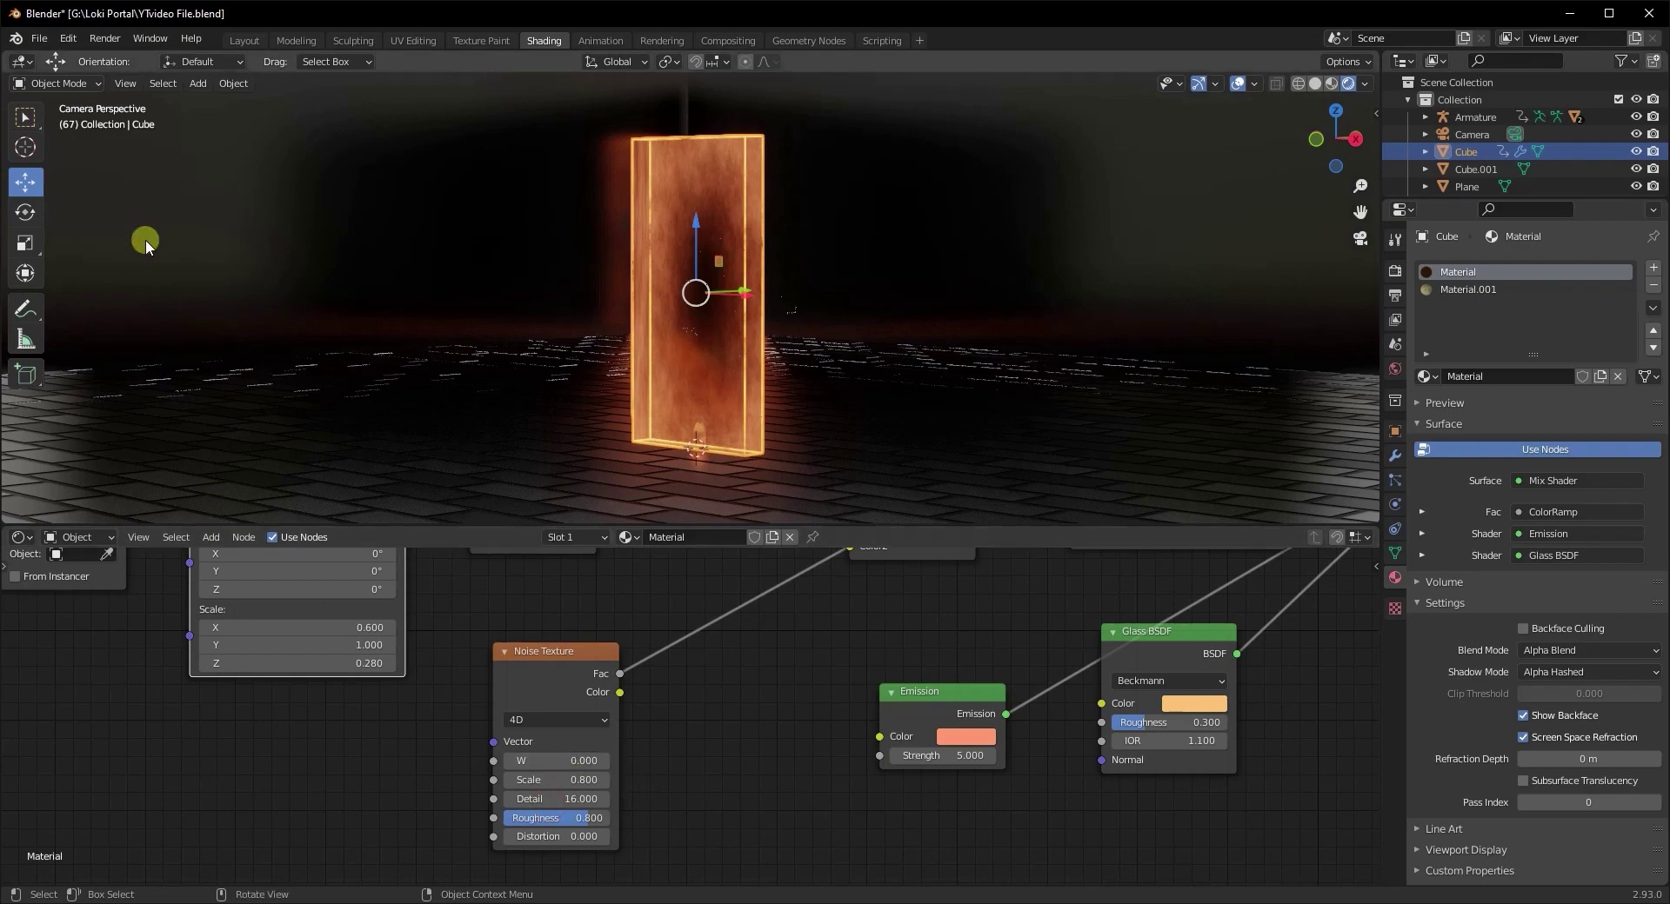
Step: Go to frame 1 and keyframe the Noise Texture's W value at 0 in the slab's material
{"action": "left_click", "coordinate": [249, 38]}
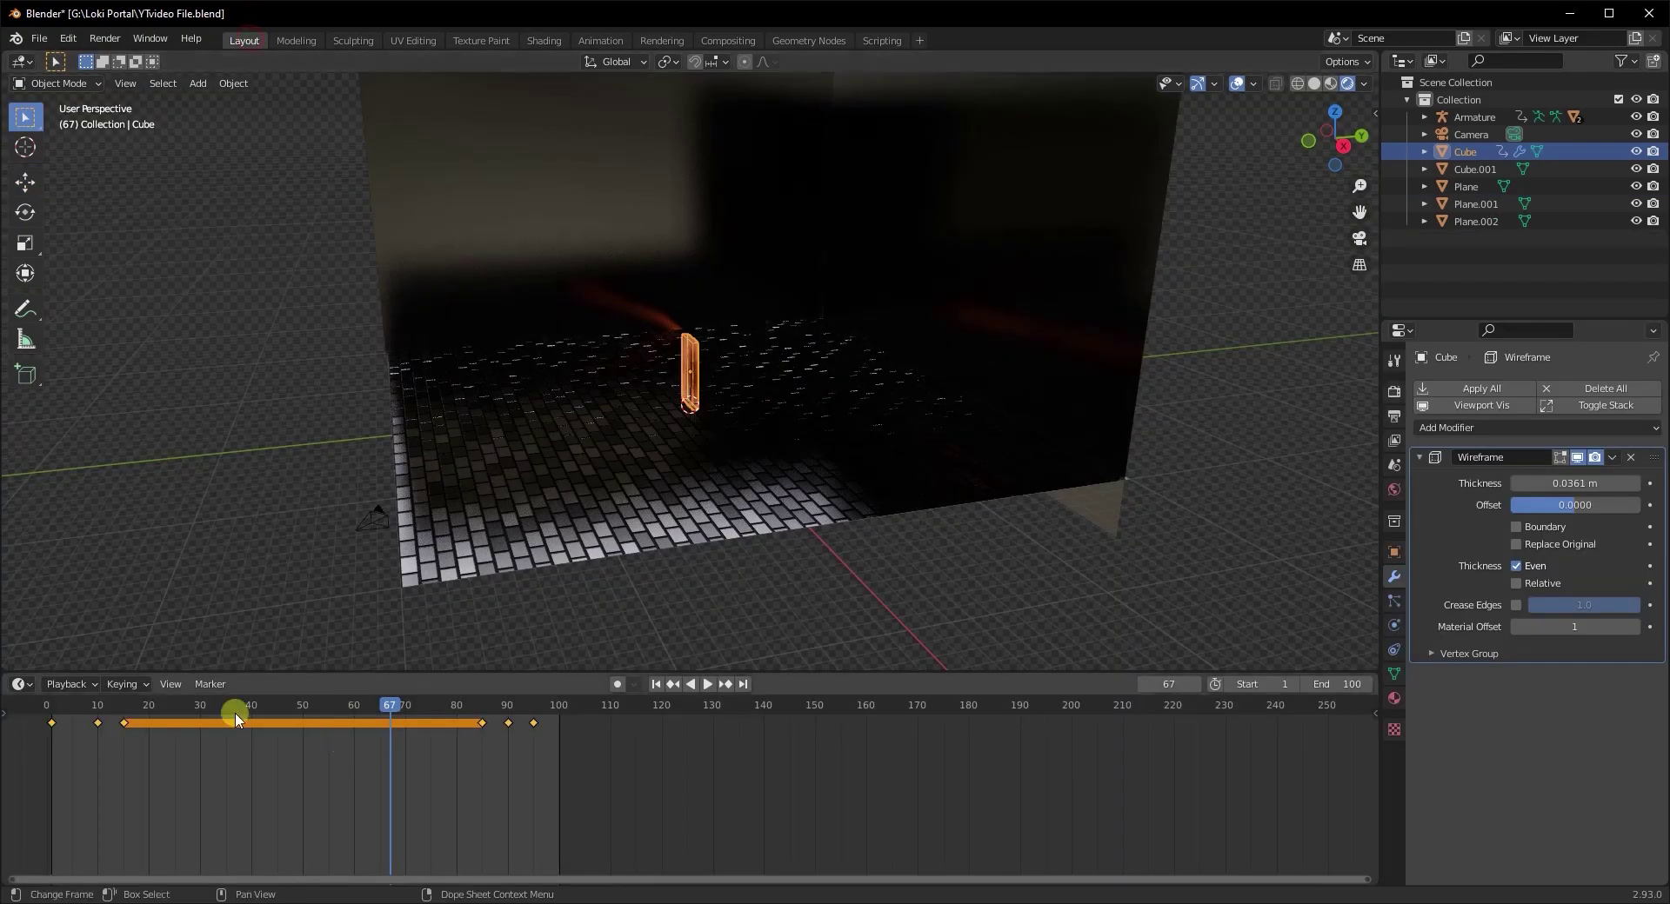
{"action": "scroll", "coordinate": [661, 435], "scroll_direction": "up", "scroll_amount": 4}
{"action": "left_click", "coordinate": [682, 388]}
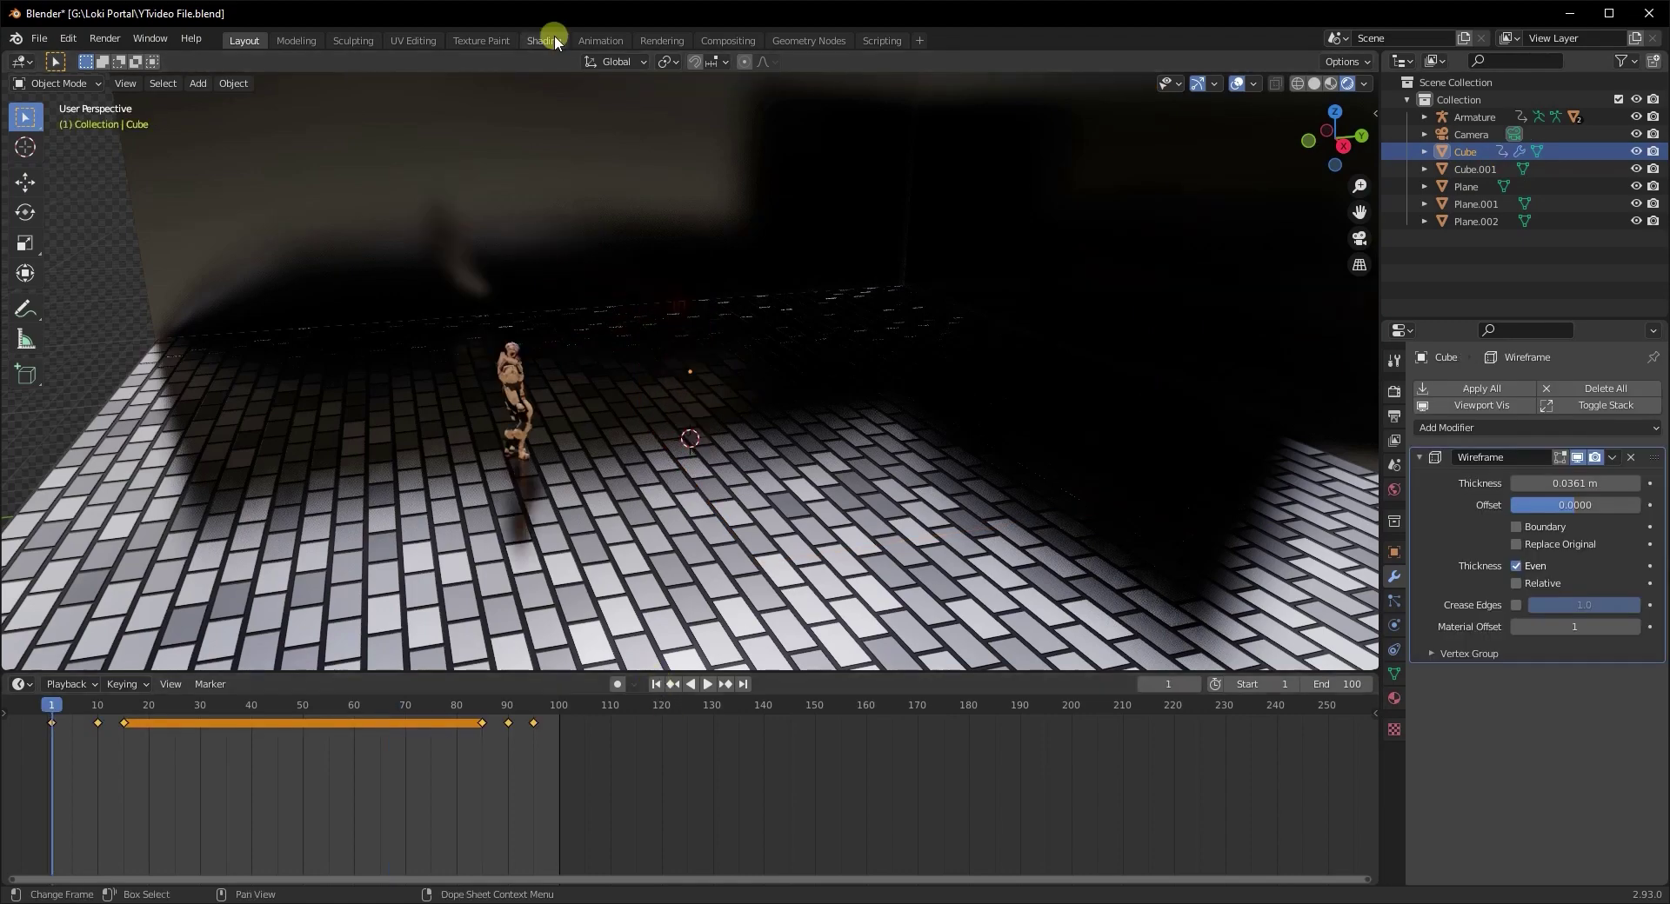
{"action": "left_click", "coordinate": [546, 39]}
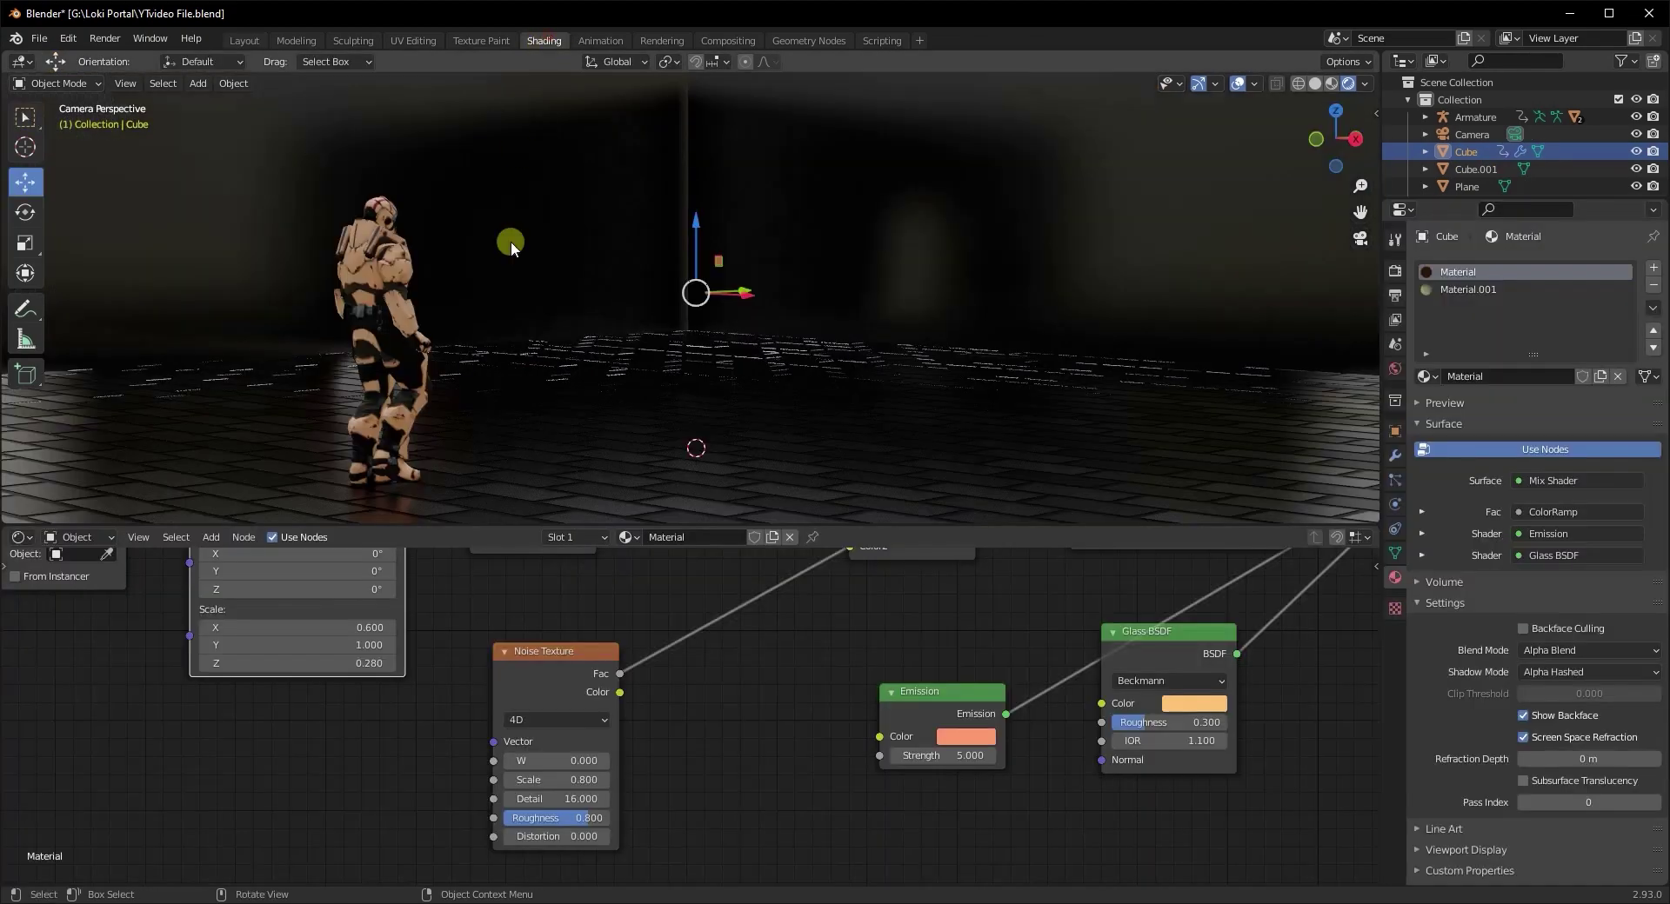
{"action": "middle_click_drag", "start_coordinate": [682, 701], "coordinate": [689, 638]}
{"action": "right_click", "coordinate": [535, 697]}
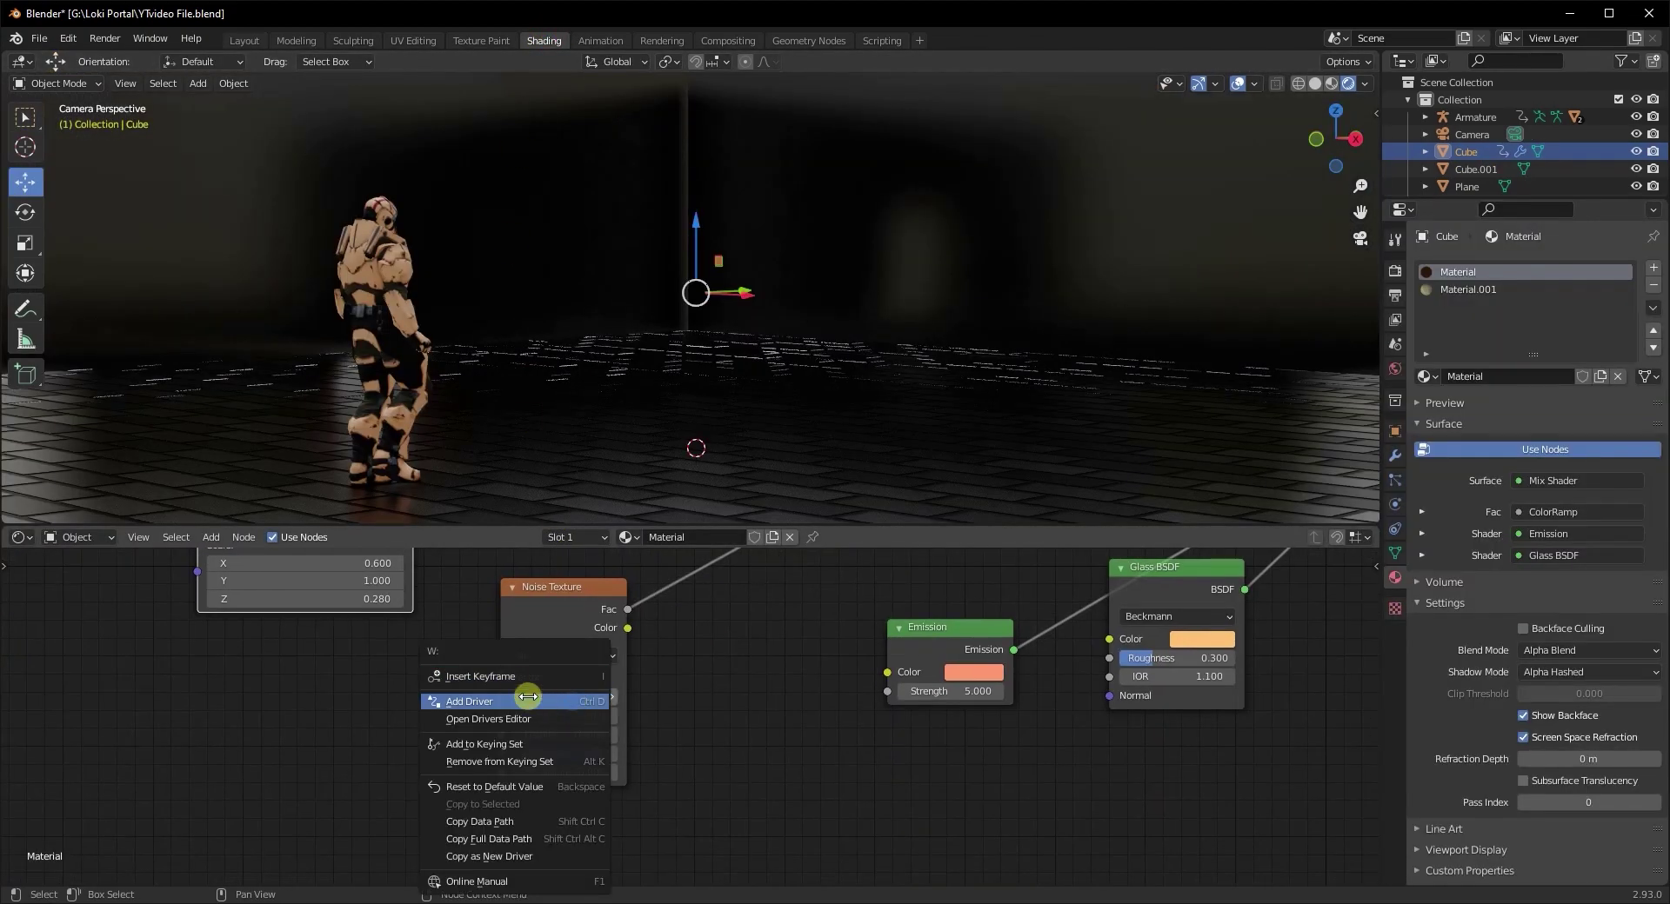
{"action": "left_click", "coordinate": [522, 681]}
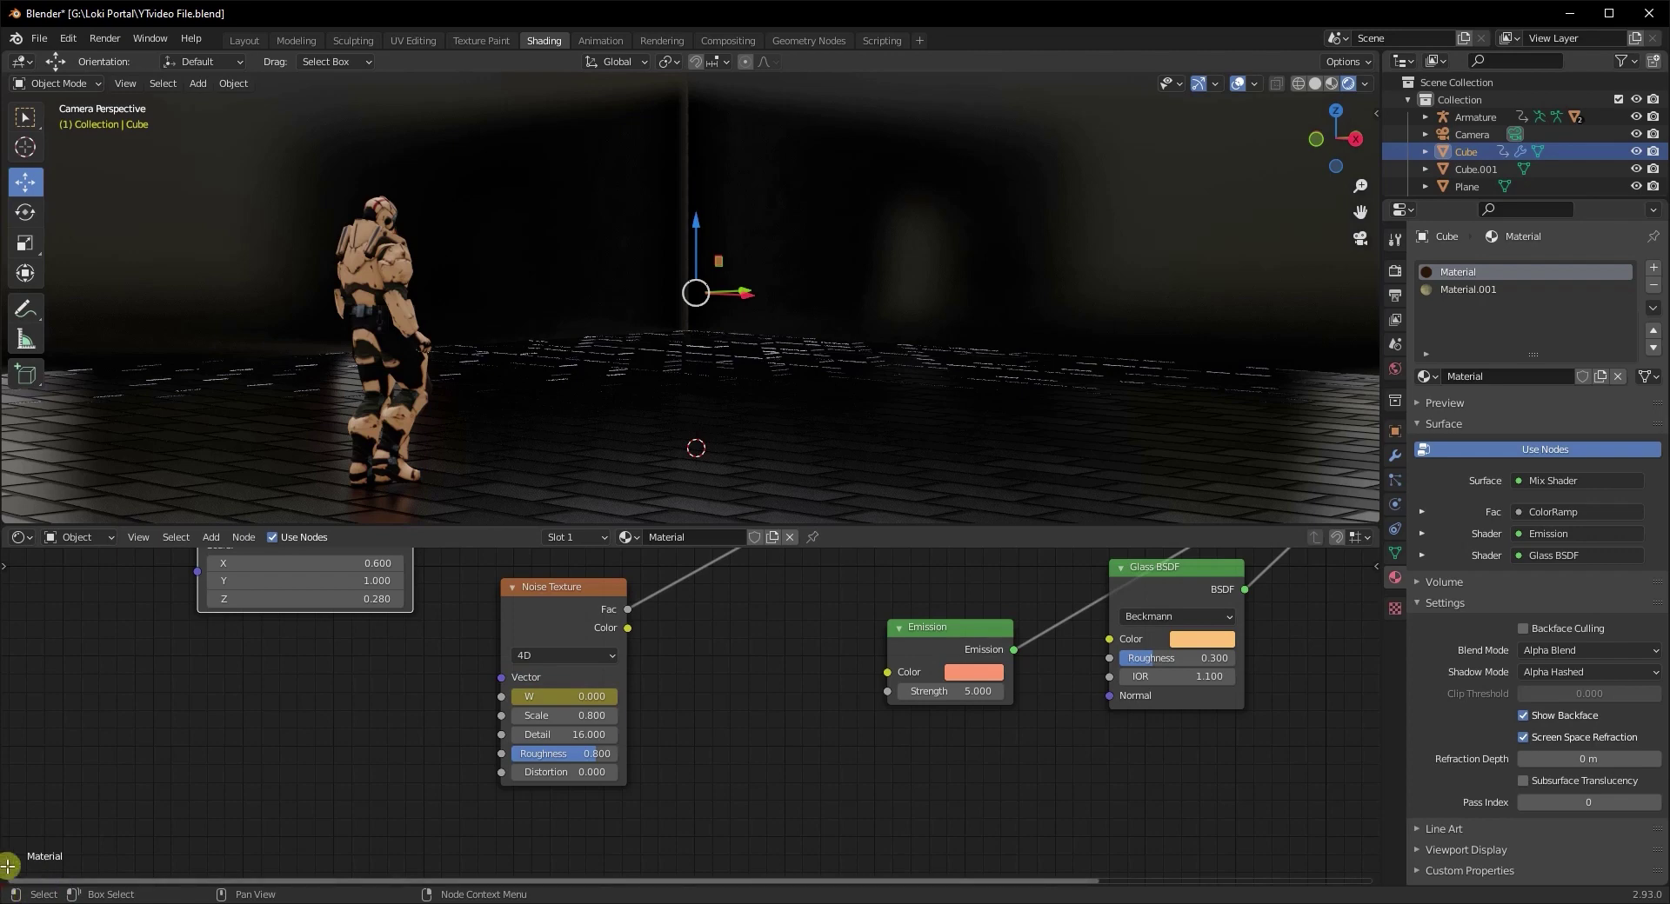
Step: Split the node editor area horizontally and turn the lower part into a Timeline
{"action": "left_click_drag", "start_coordinate": [5, 885], "coordinate": [10, 685]}
{"action": "left_click", "coordinate": [21, 683]}
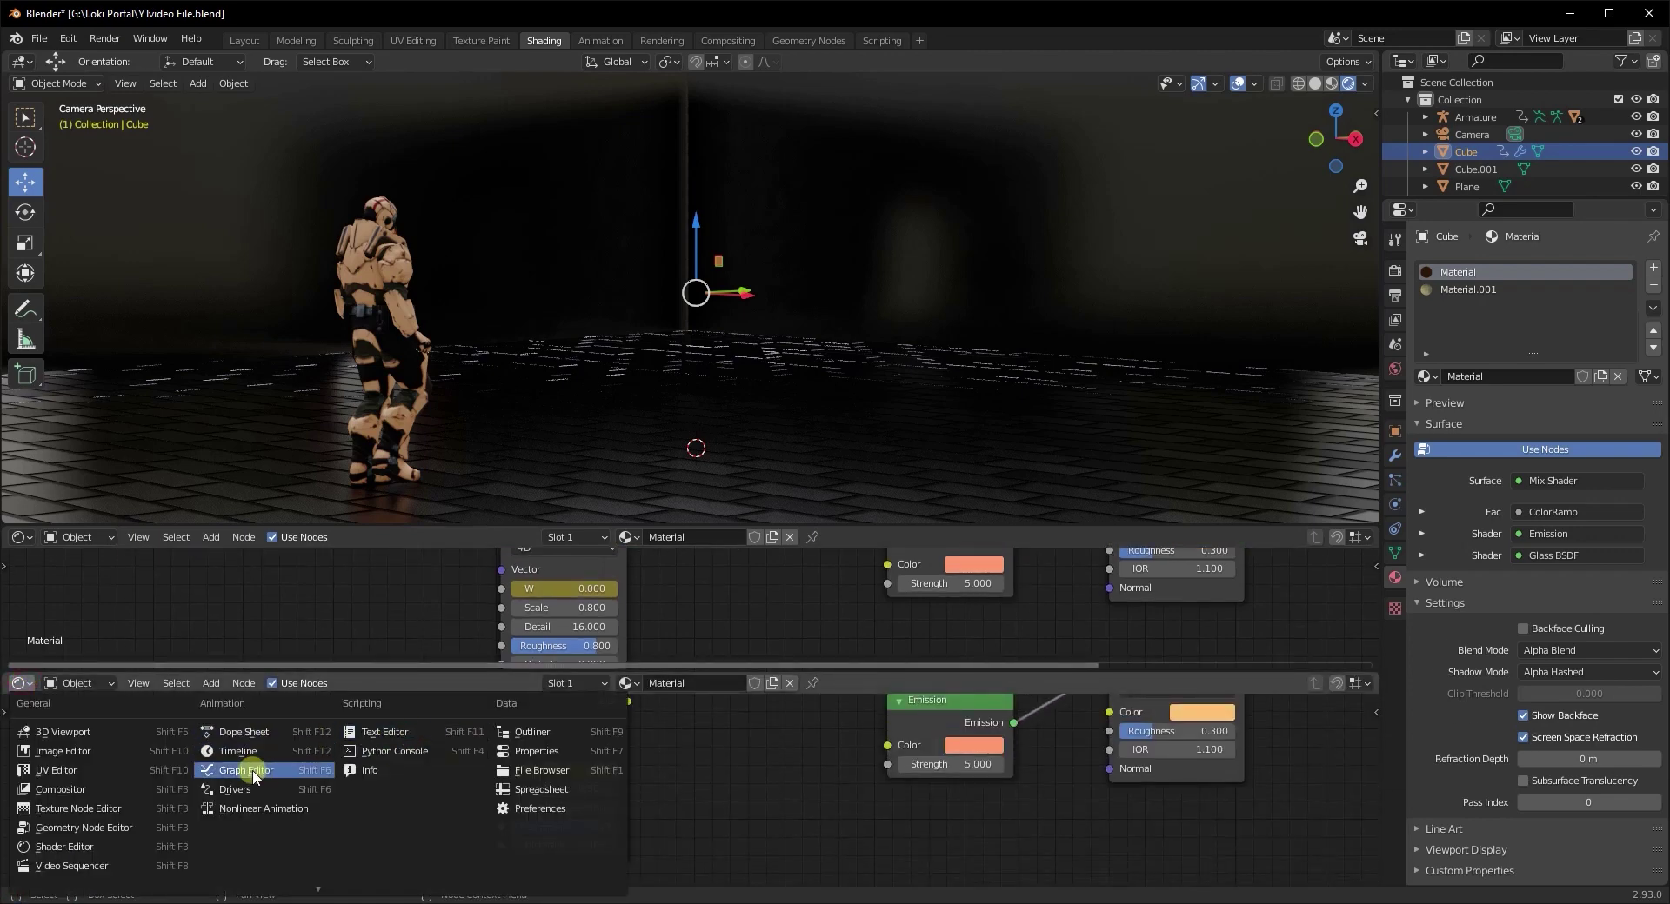
{"action": "left_click", "coordinate": [239, 752]}
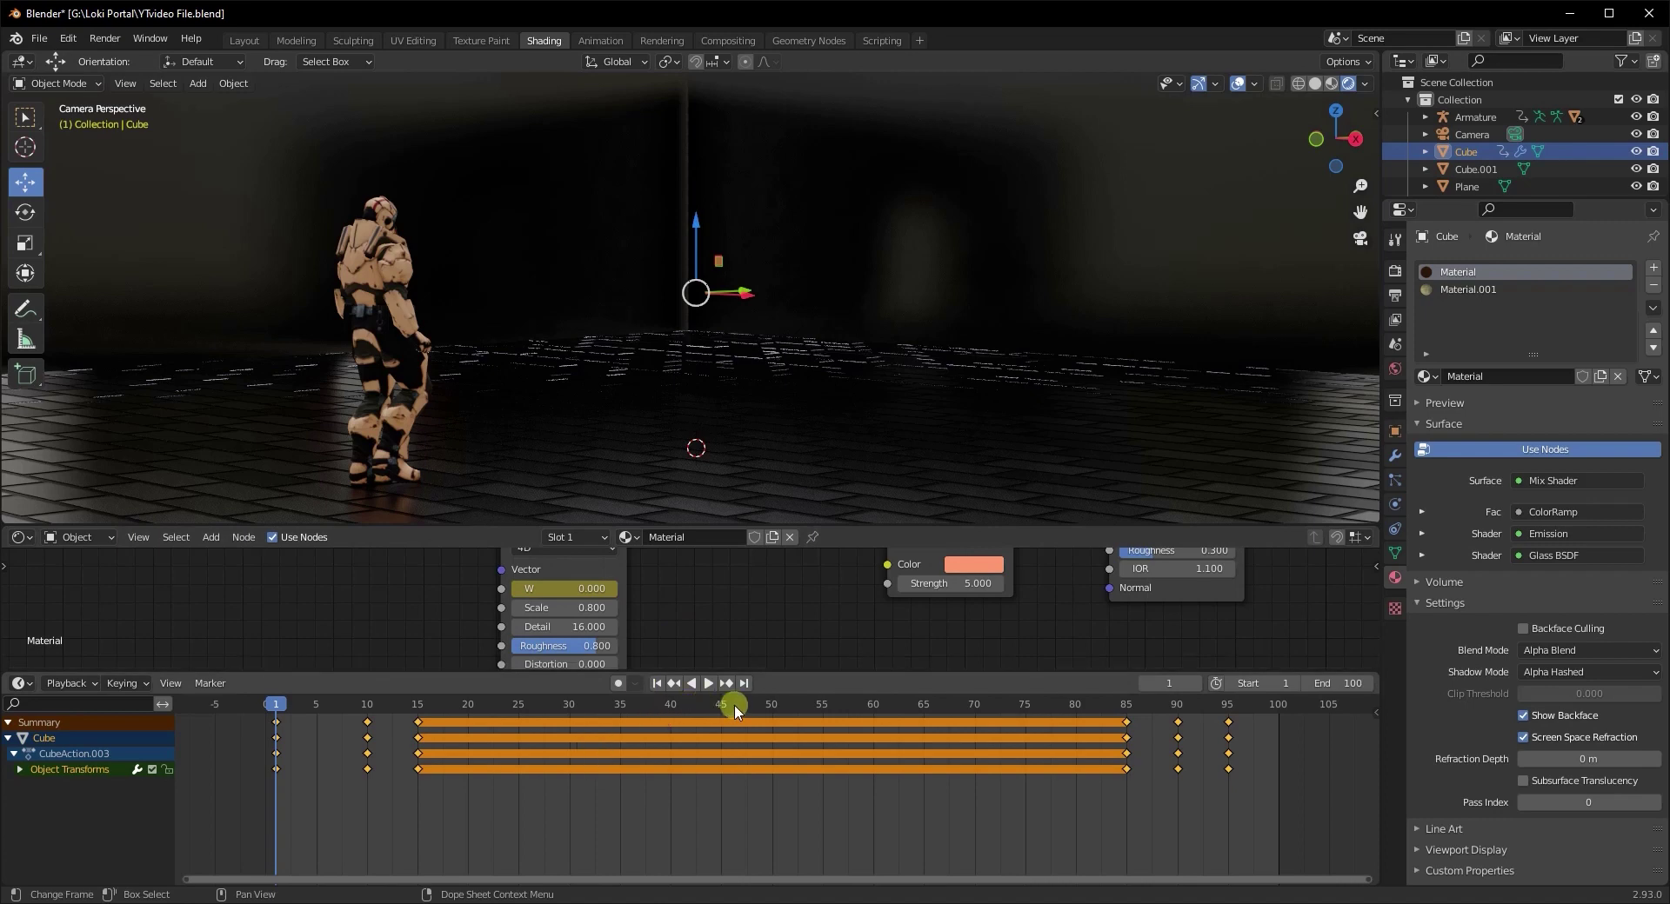
Step: At frame 50, set the Noise Texture's W value to 0.8 and insert a keyframe on it
{"action": "left_click_drag", "start_coordinate": [822, 703], "coordinate": [772, 703]}
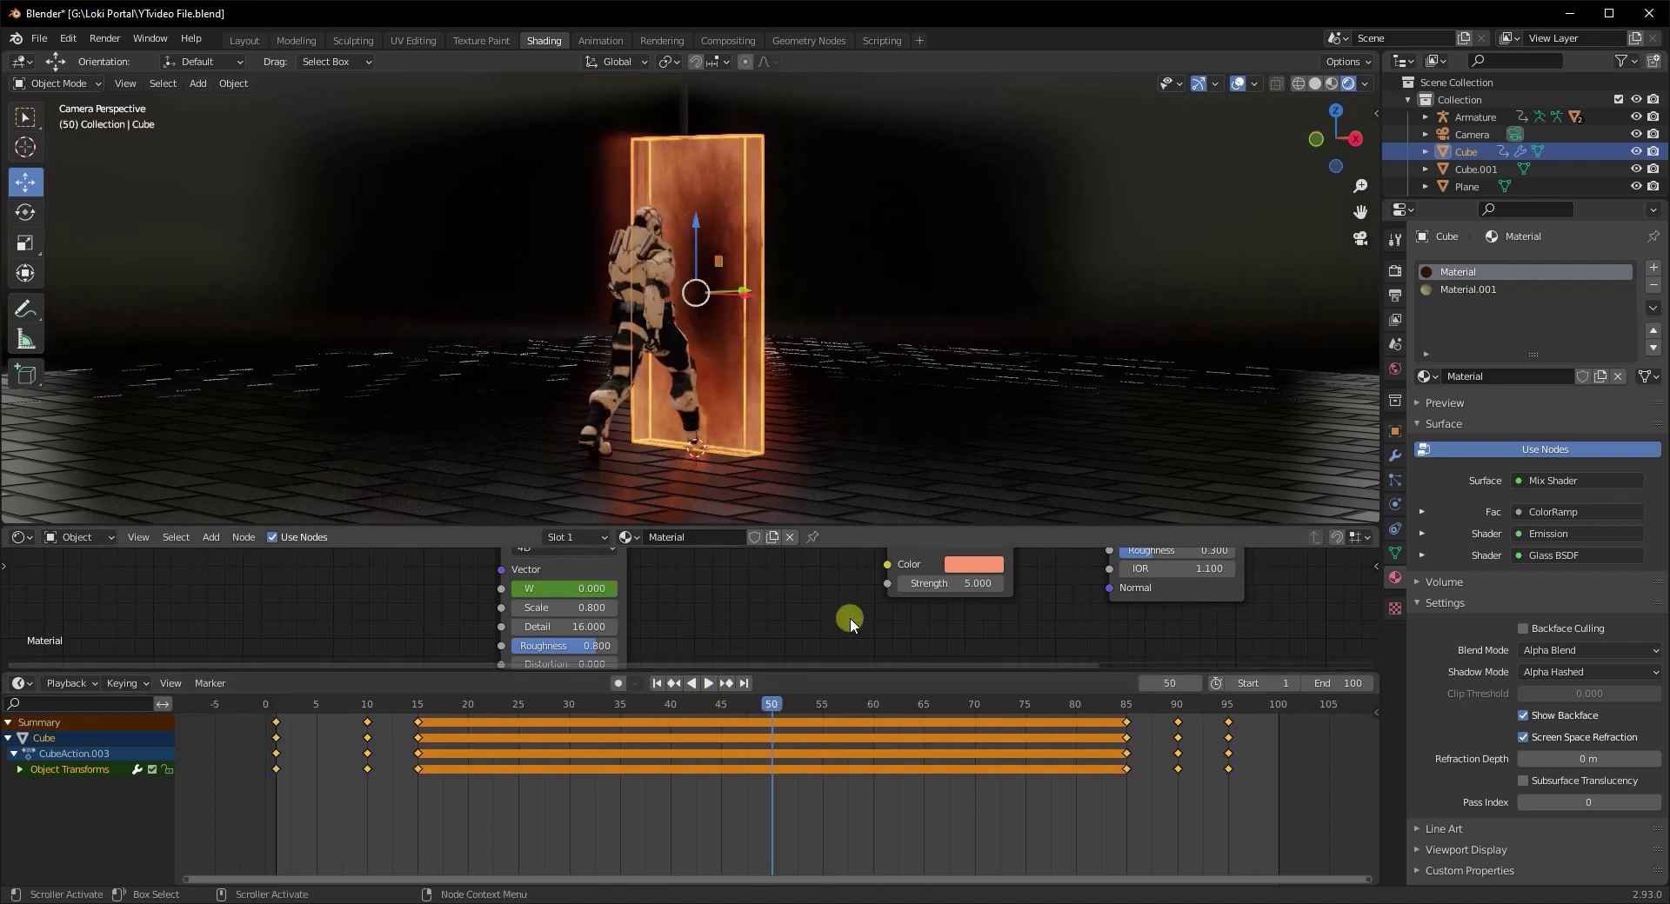
{"action": "left_click", "coordinate": [574, 596]}
{"action": "key", "text": "Return"}
{"action": "right_click", "coordinate": [575, 594]}
{"action": "left_click", "coordinate": [578, 590]}
Step: At frame 101, keyframe the Noise Texture's W value at 0 and play the animation to check the moving noise
{"action": "left_click", "coordinate": [1286, 706]}
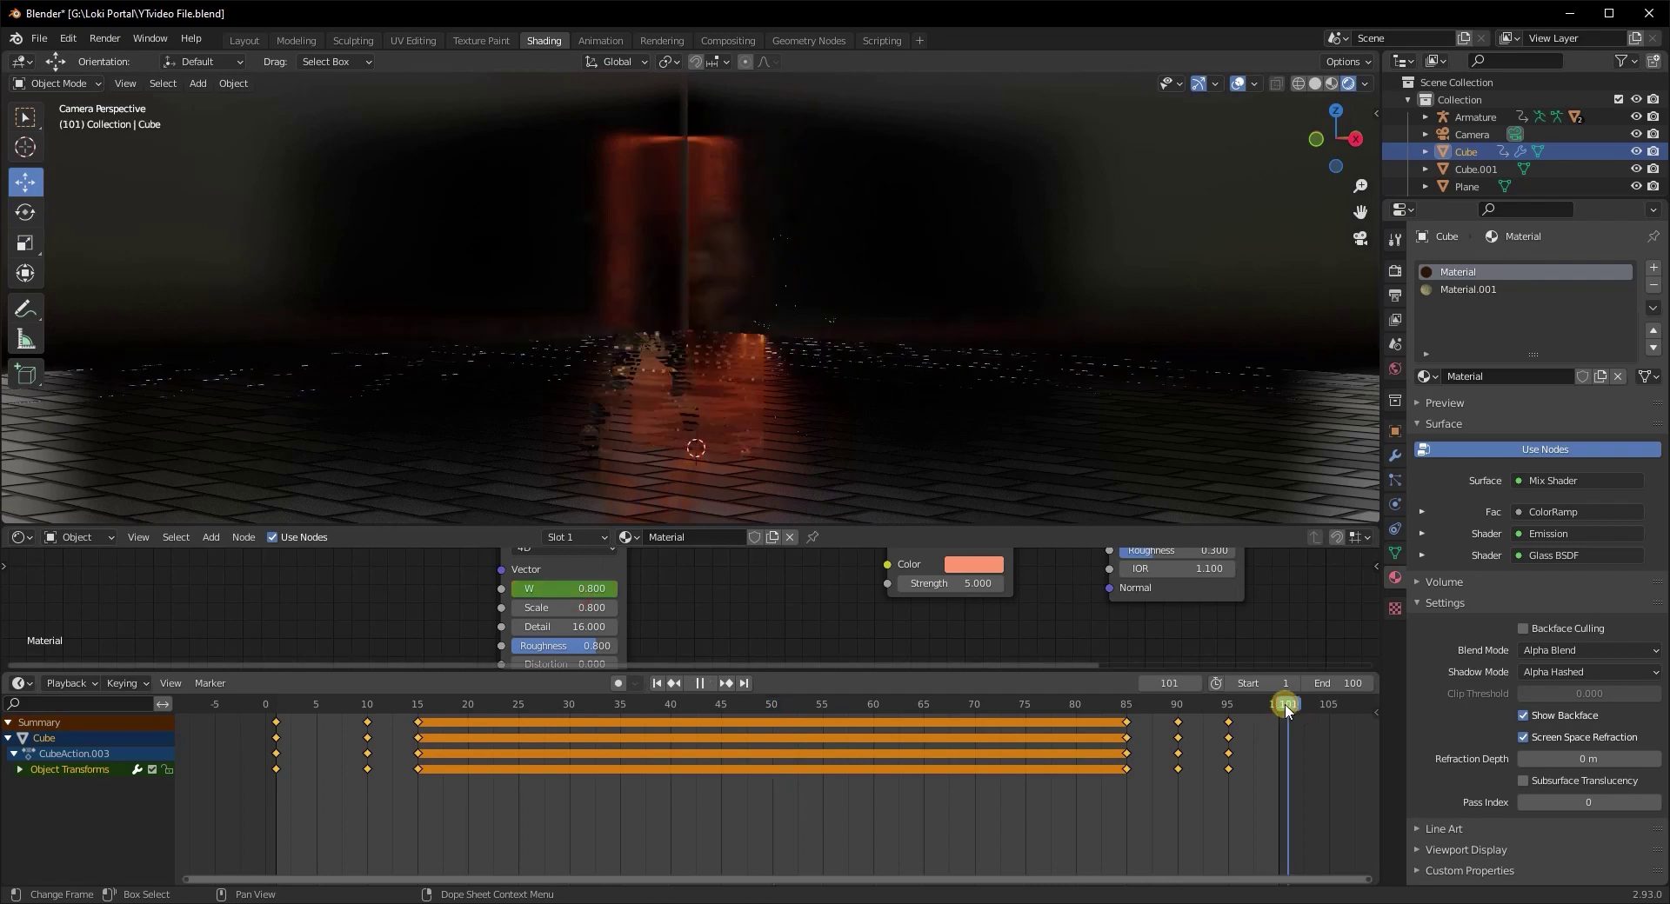
{"action": "left_click", "coordinate": [565, 591]}
{"action": "type", "text": "0"}
{"action": "key", "text": "Return"}
{"action": "right_click", "coordinate": [563, 588]}
{"action": "left_click", "coordinate": [564, 589]}
{"action": "key", "text": "space"}
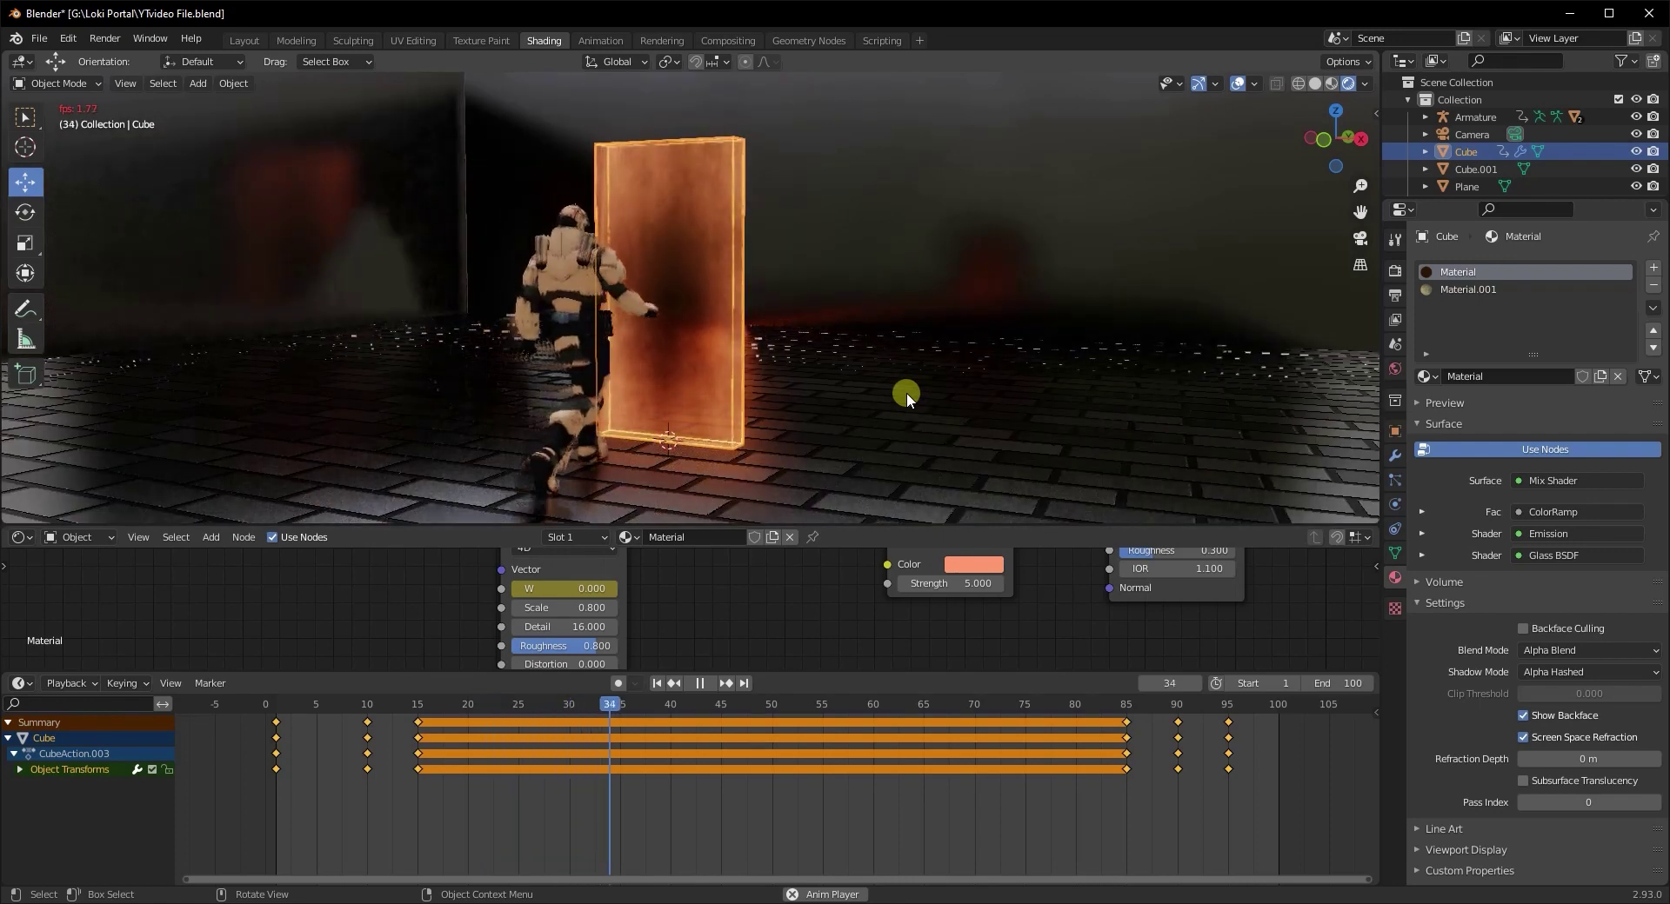
{"action": "key", "text": "space"}
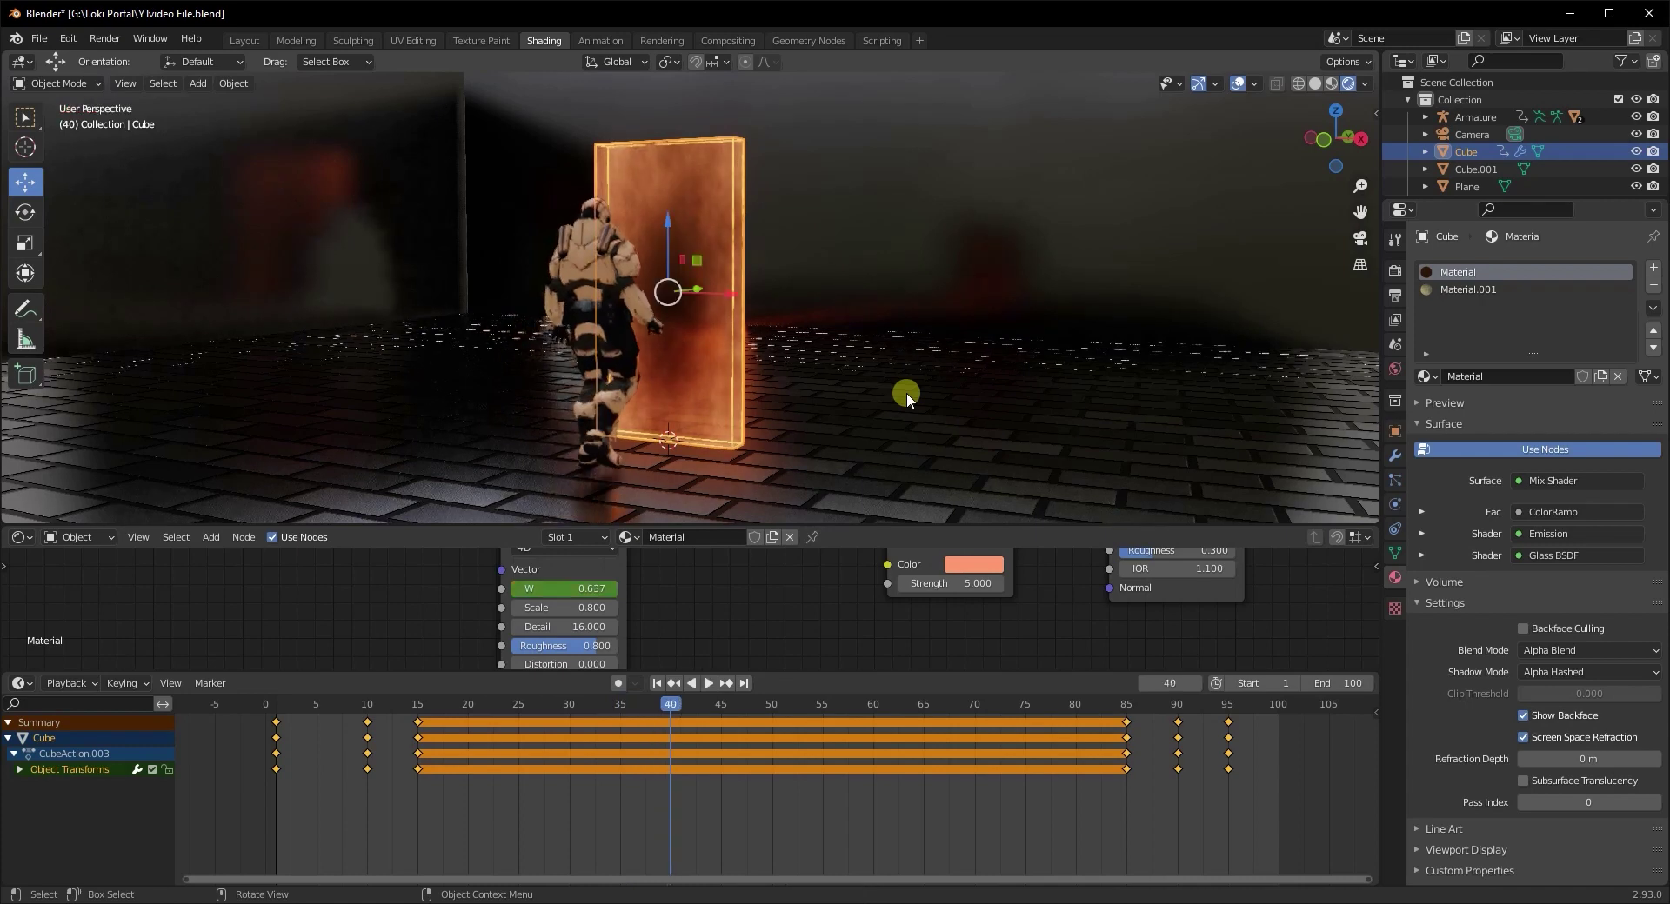